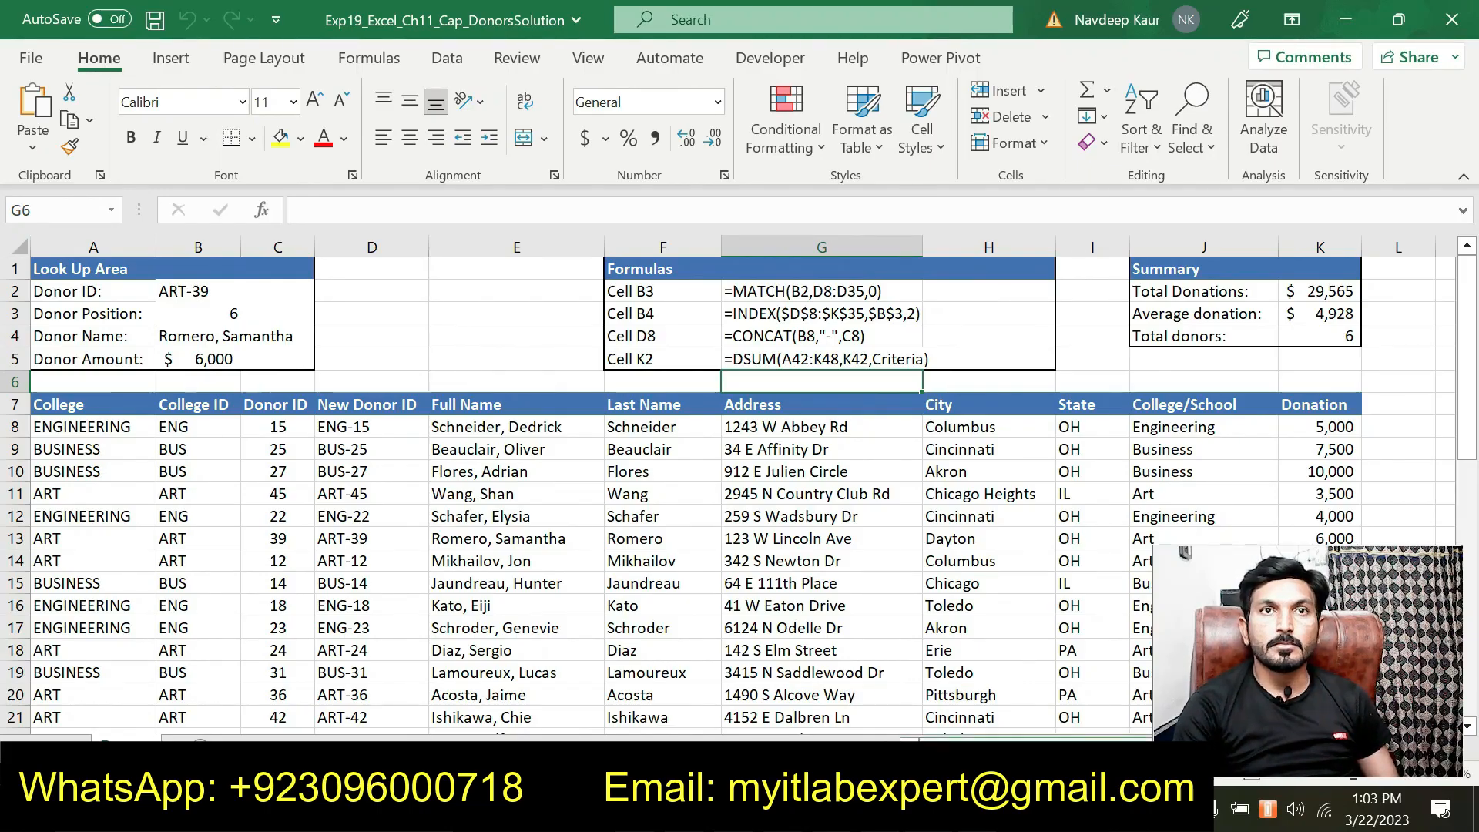
- Open the Exp19_Excel_Ch11_Cap_Donors_Instructions document from the Chap 11 Donors folder and dismiss the battery notification
key(alt+Tab)
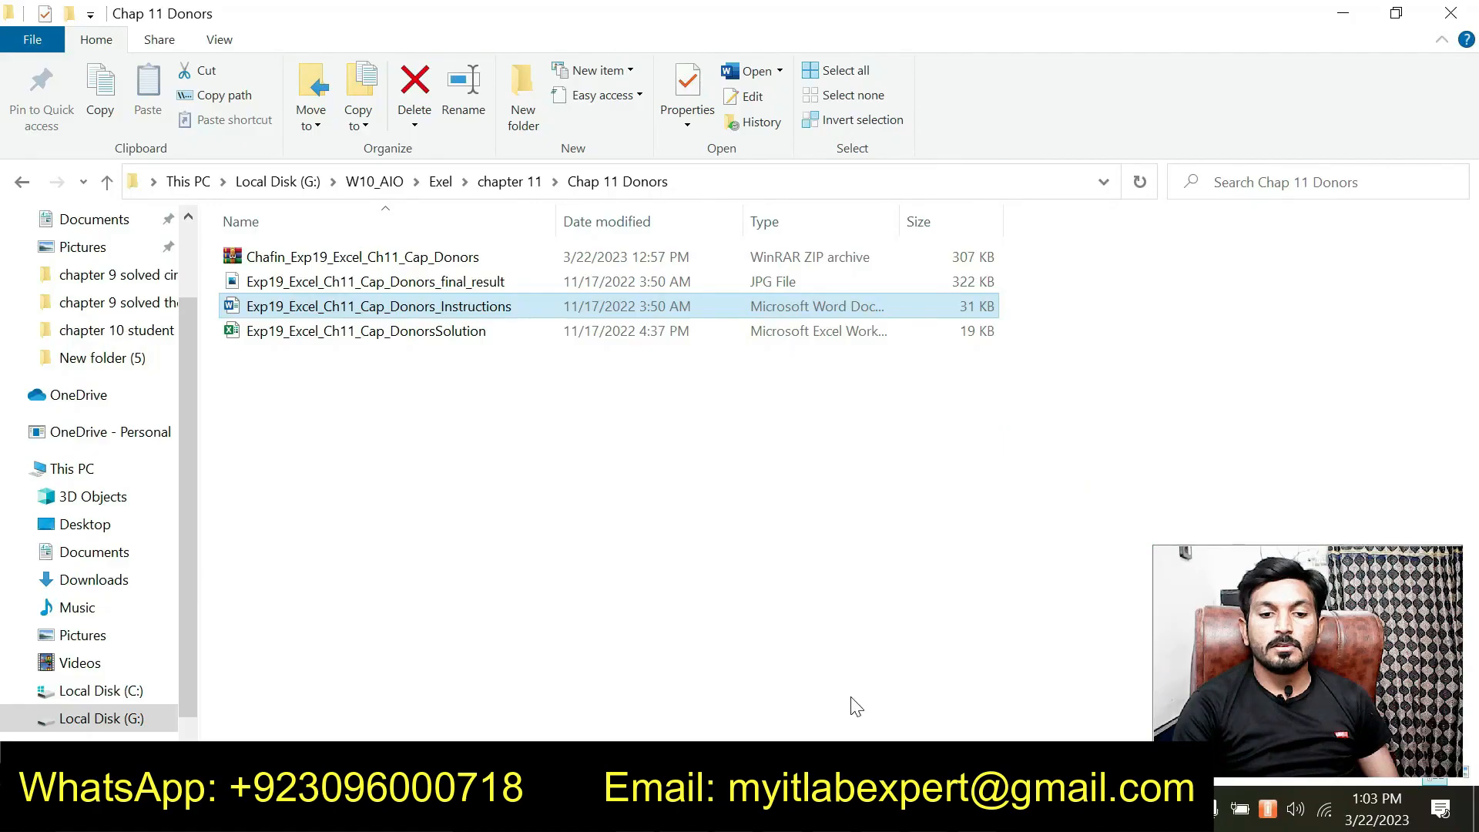
key(Return)
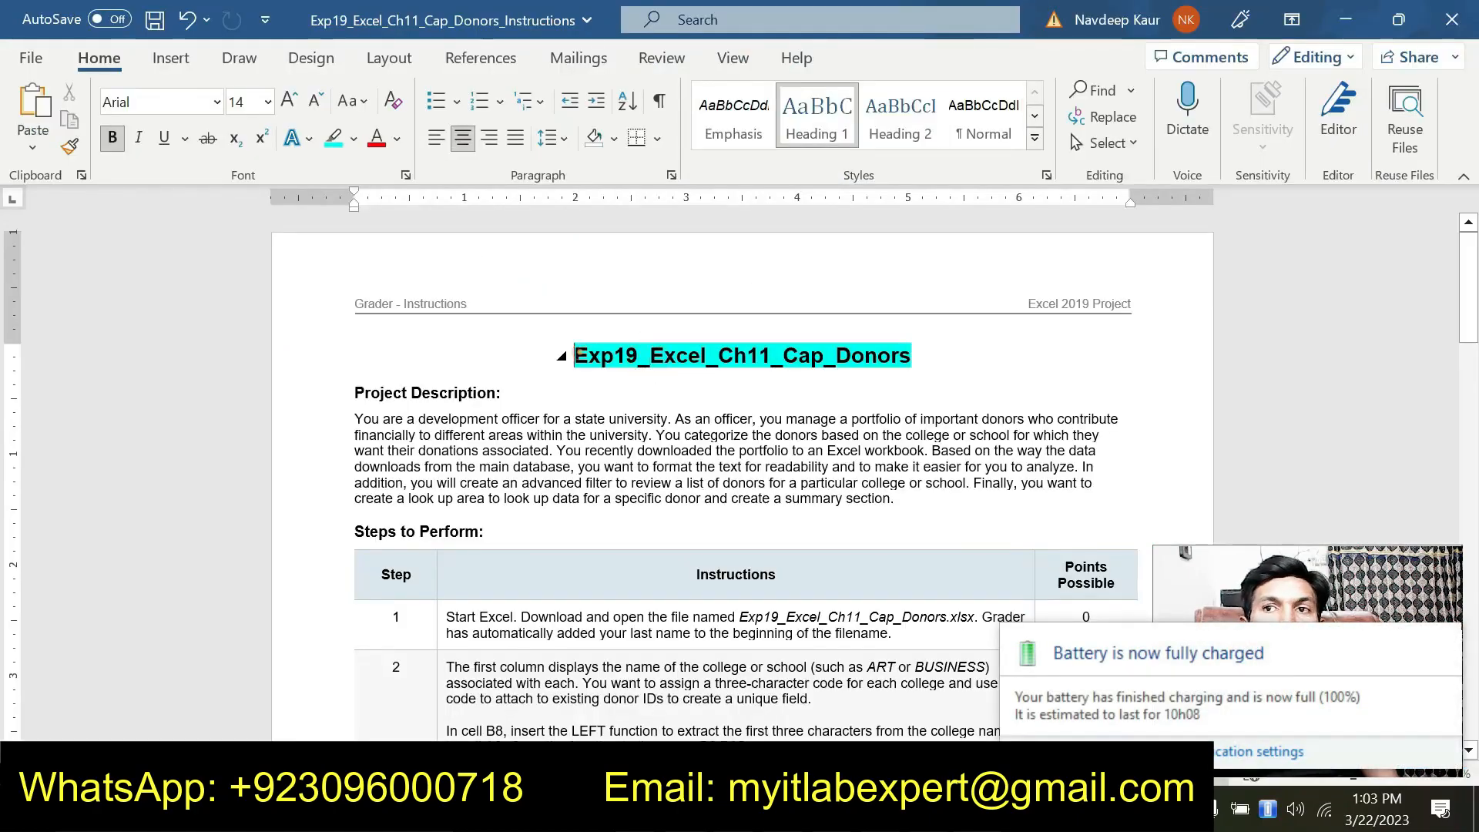
click(1451, 651)
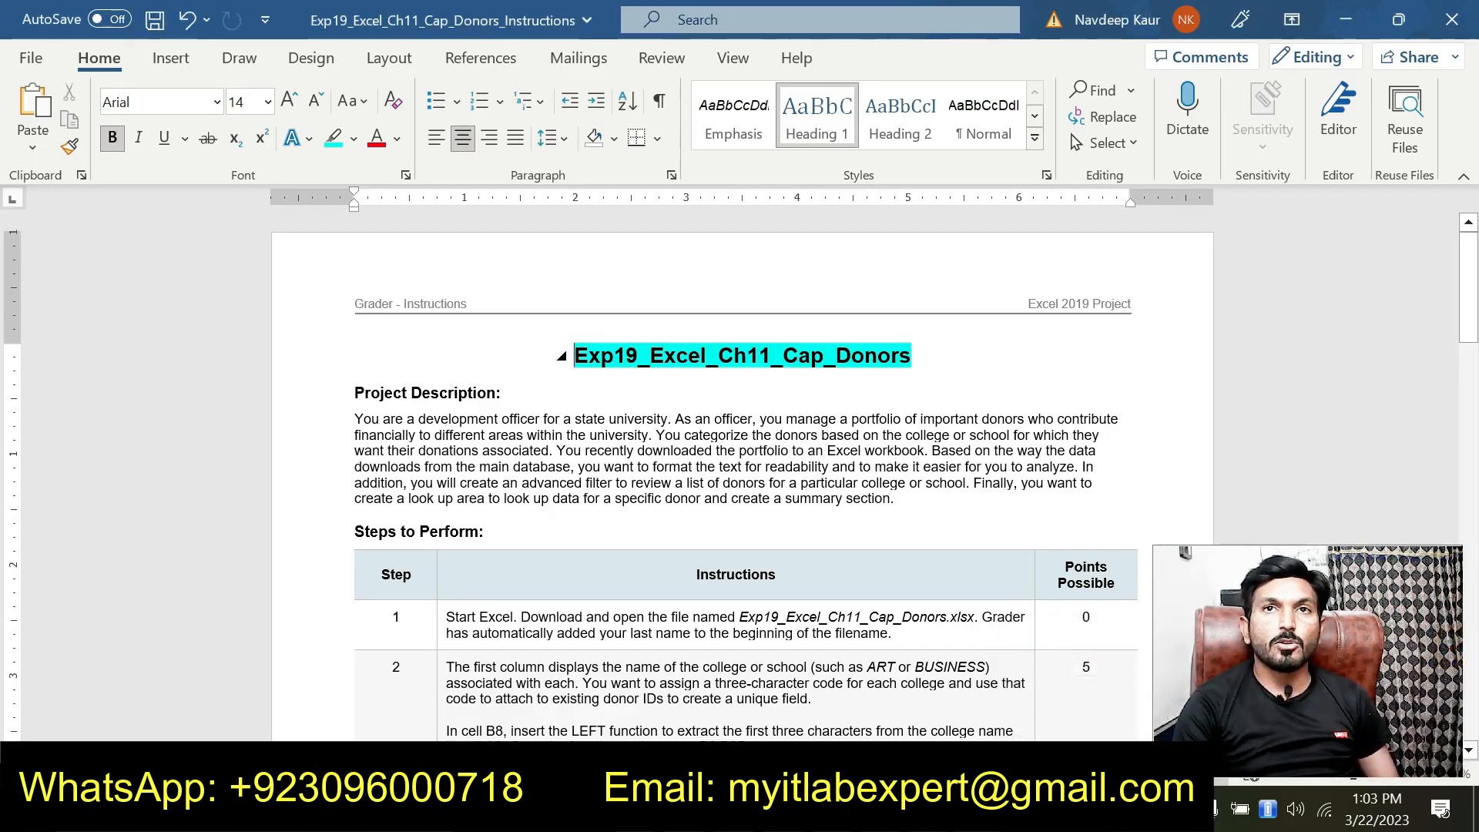
click(814, 373)
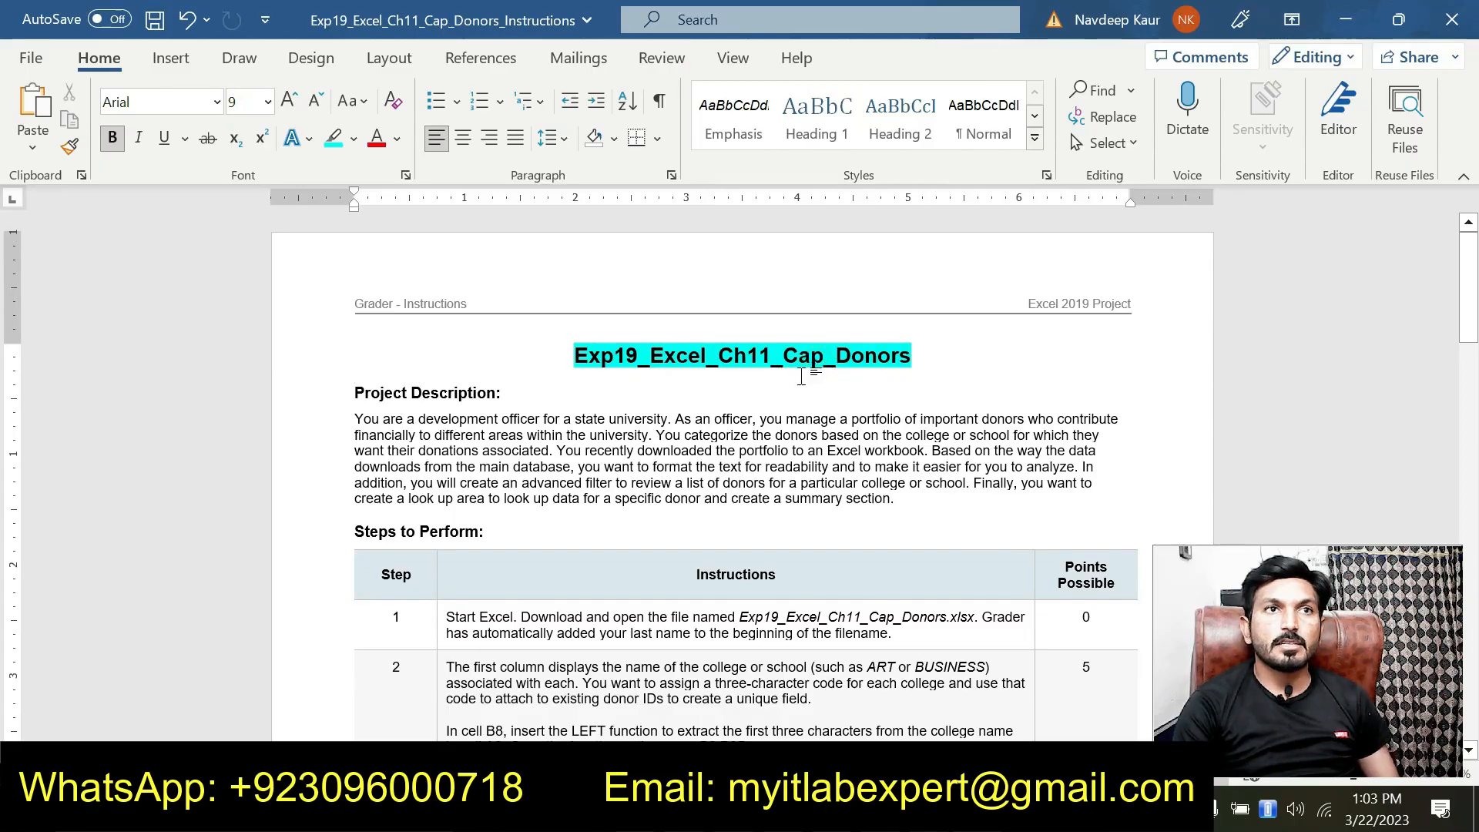
- Highlight the file name Exp19_Excel_Ch11_Cap_Donors.xlsx in instruction step 1 in turquoise
scroll(742, 477, down, 3)
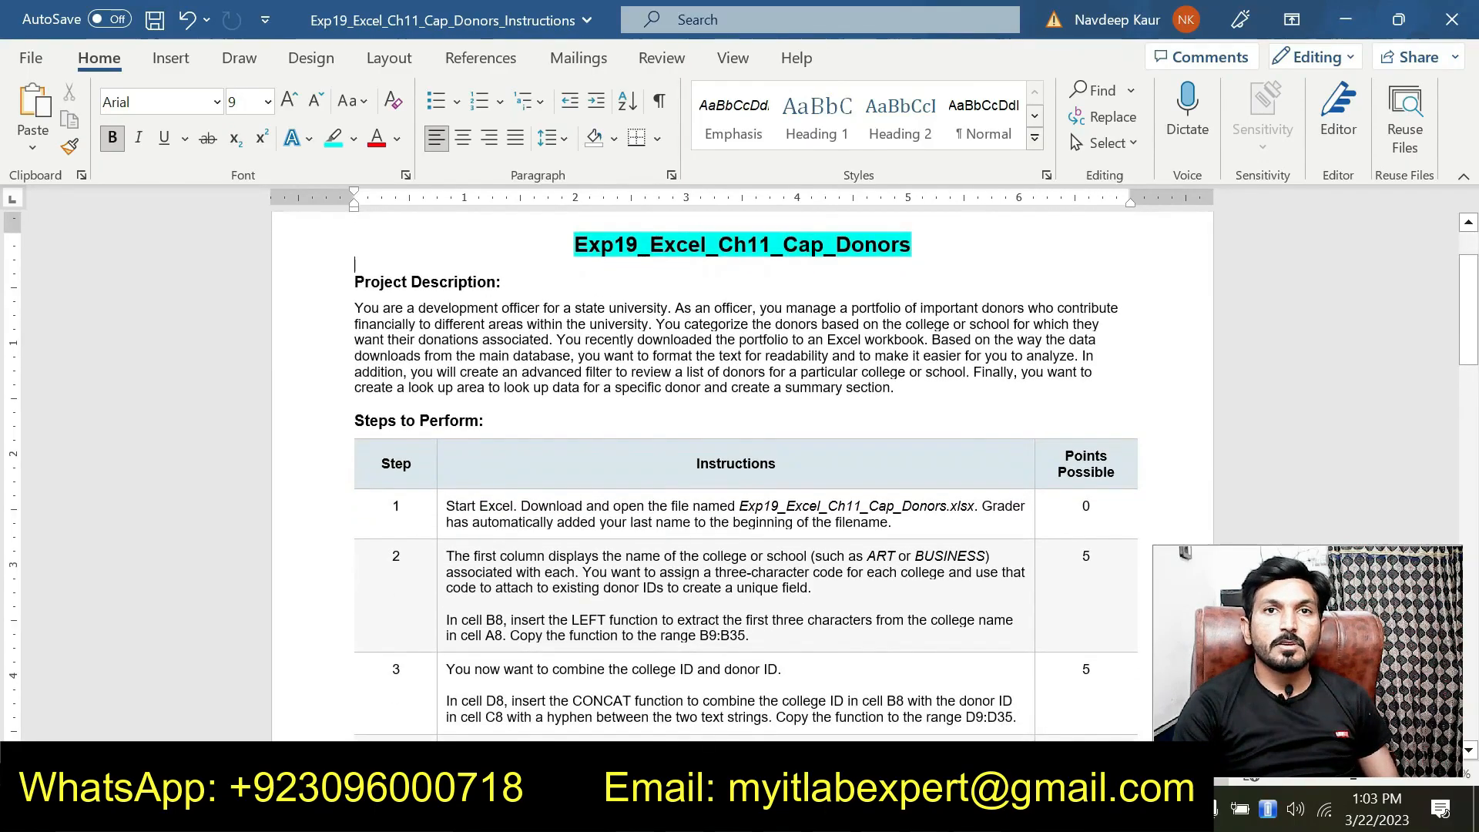
drag(739, 506, 972, 506)
click(949, 463)
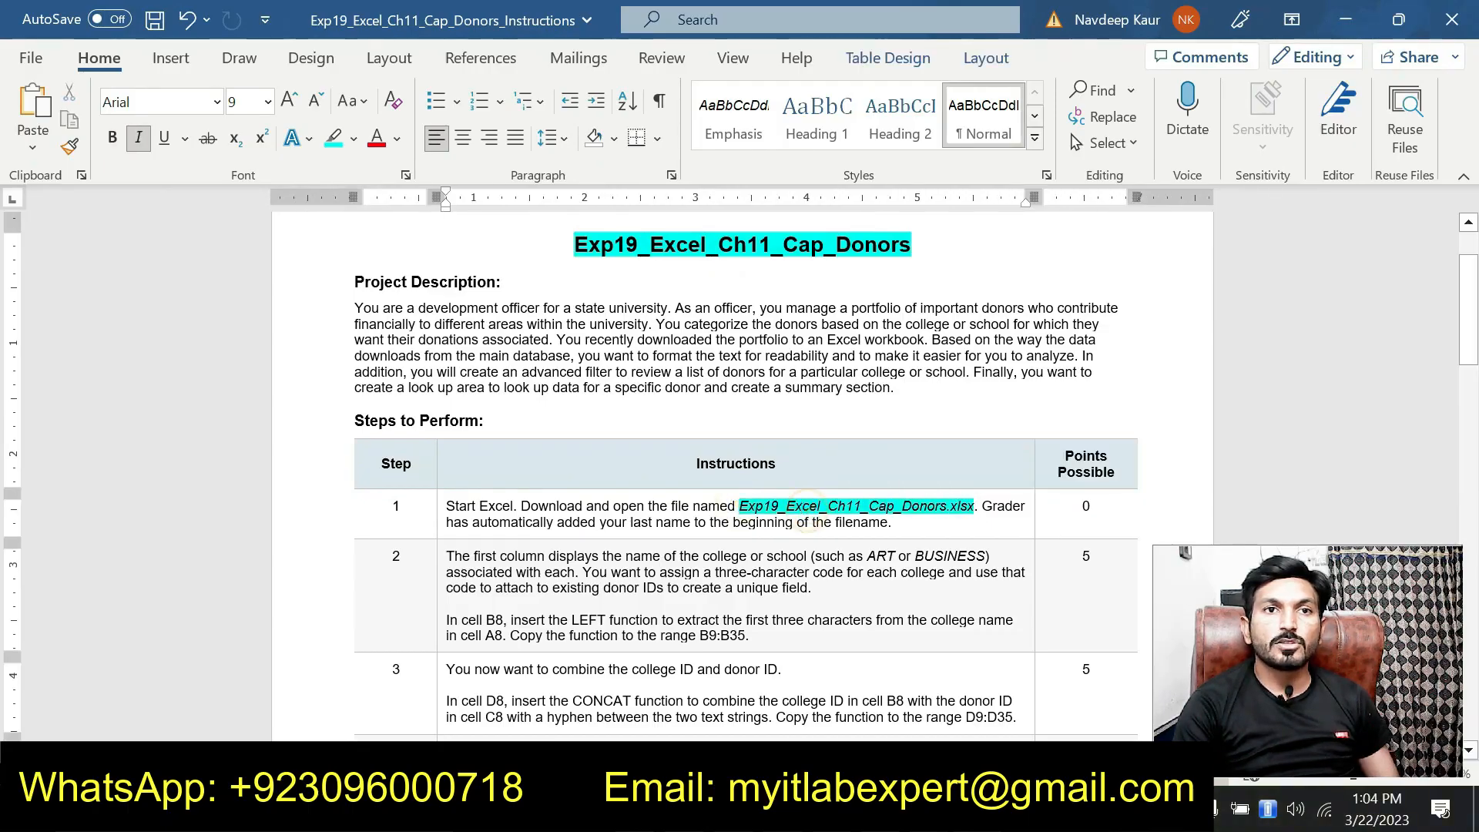
- Skim the remaining instruction steps and switch to Excel to view the Exp19_Excel_Ch11_Cap_Donors workbook
scroll(805, 510, down, 9)
scroll(740, 477, down, 20)
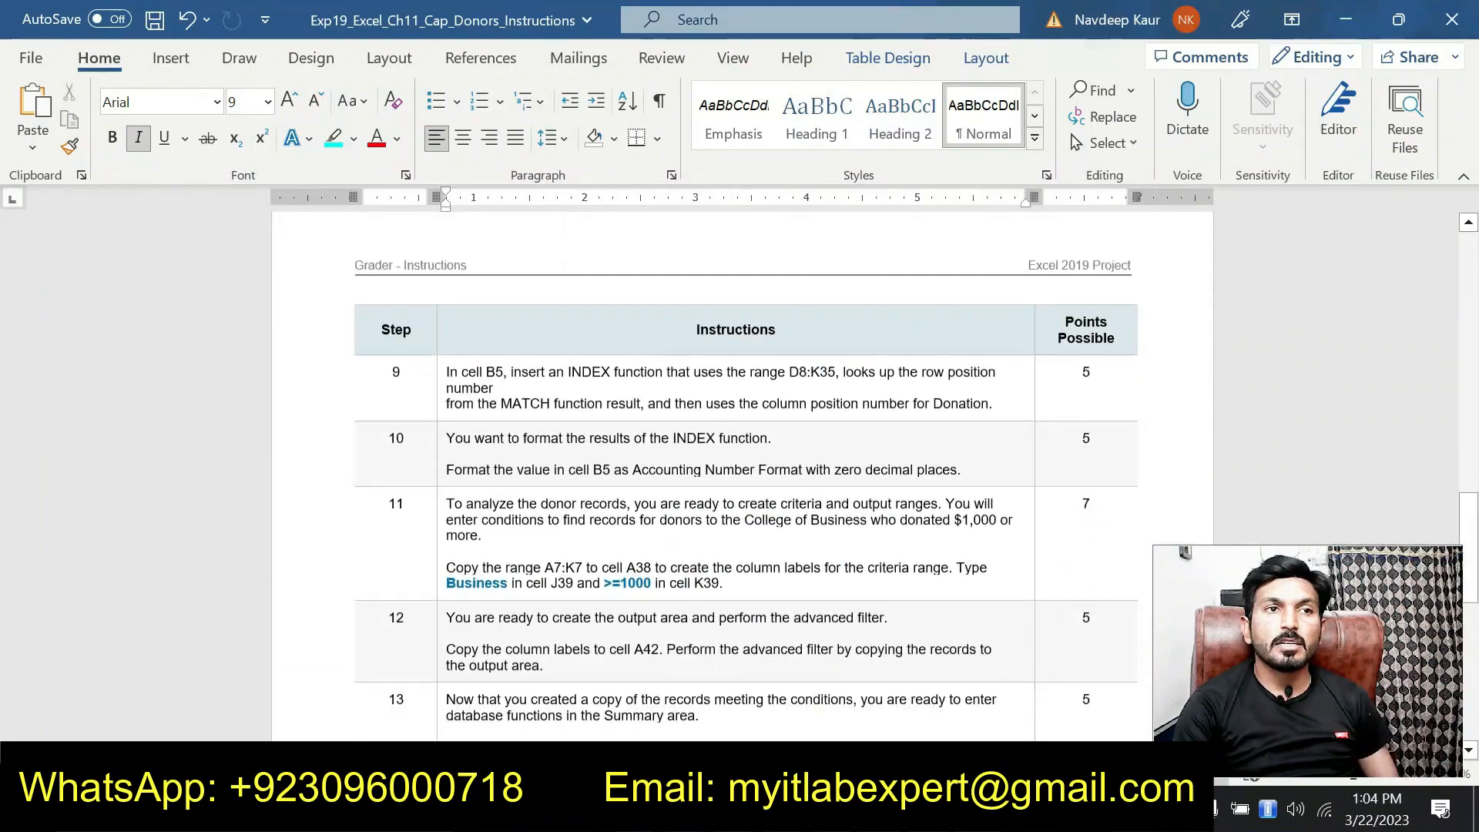
scroll(740, 478, down, 7)
scroll(739, 478, up, 20)
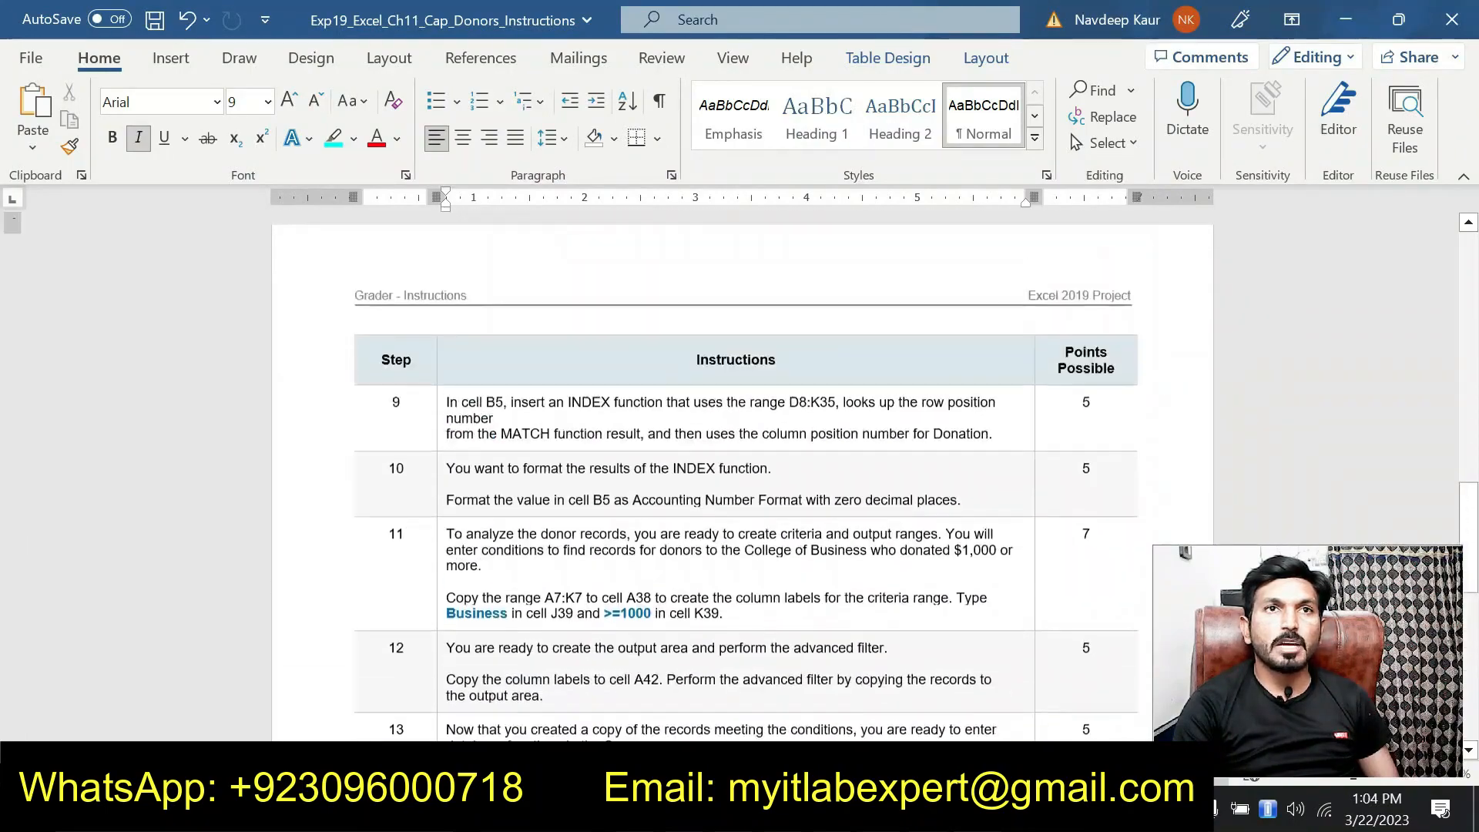
scroll(809, 512, up, 20)
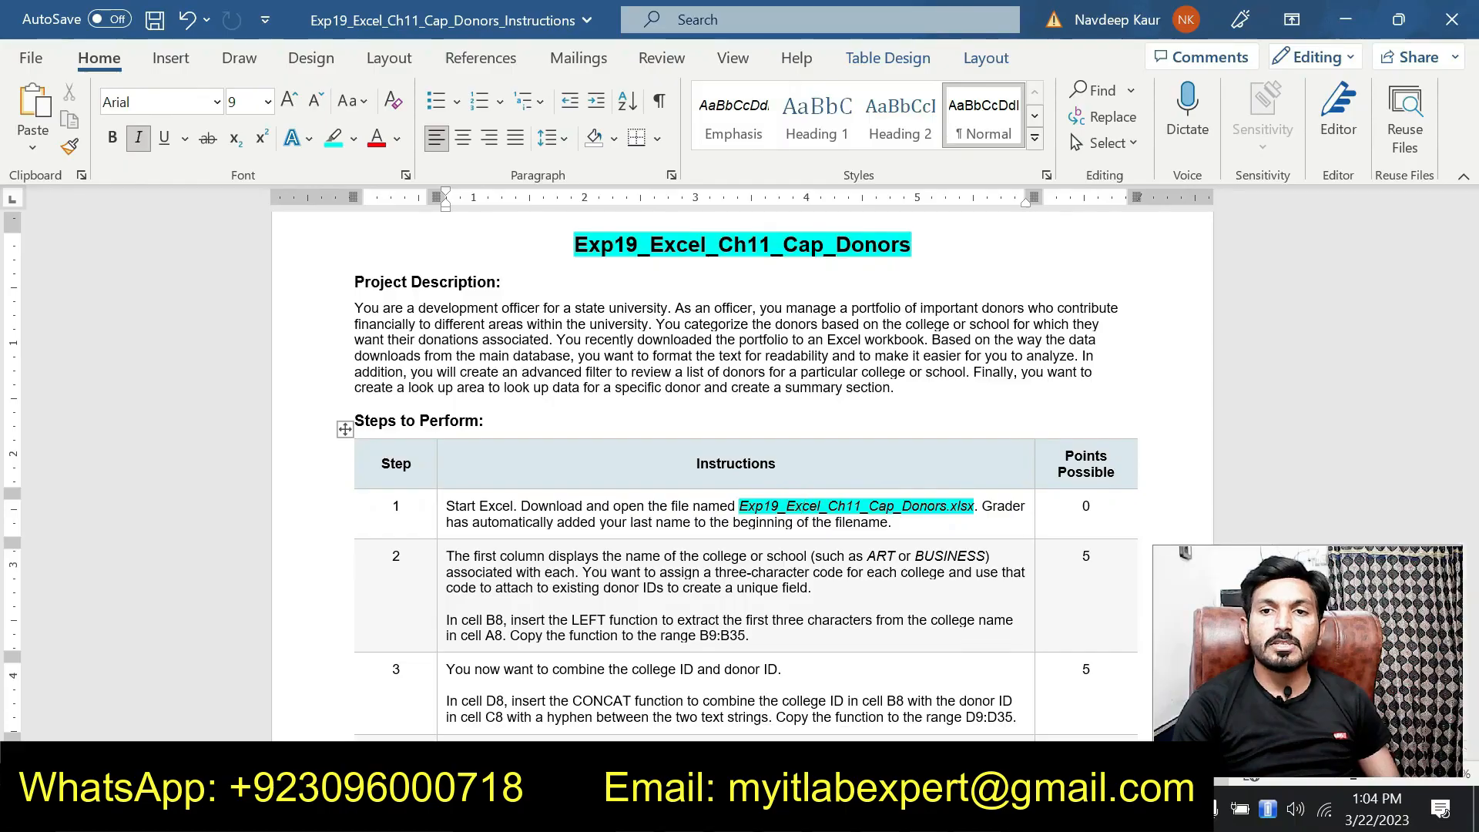
click(985, 808)
click(928, 809)
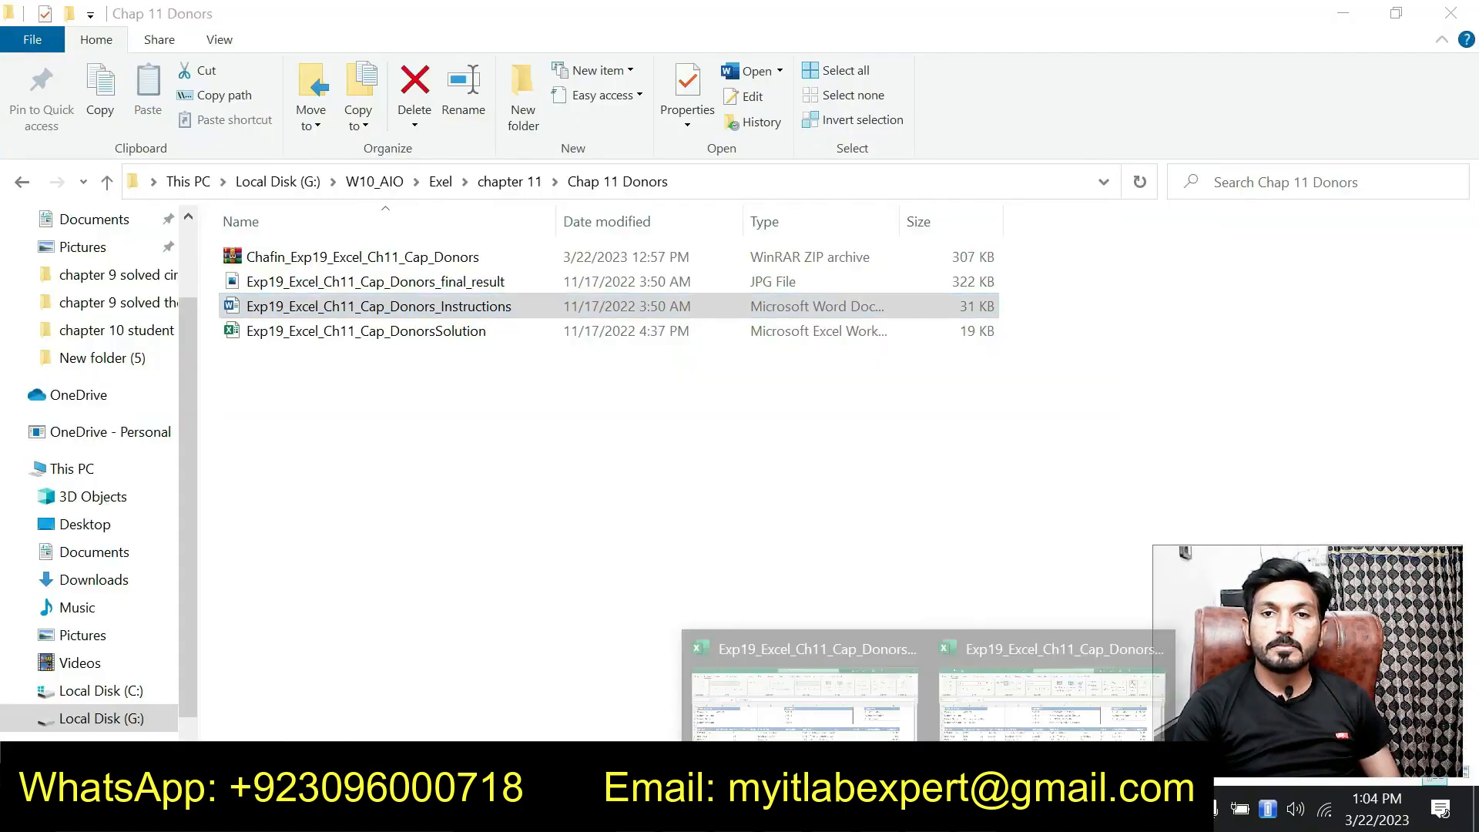
click(871, 730)
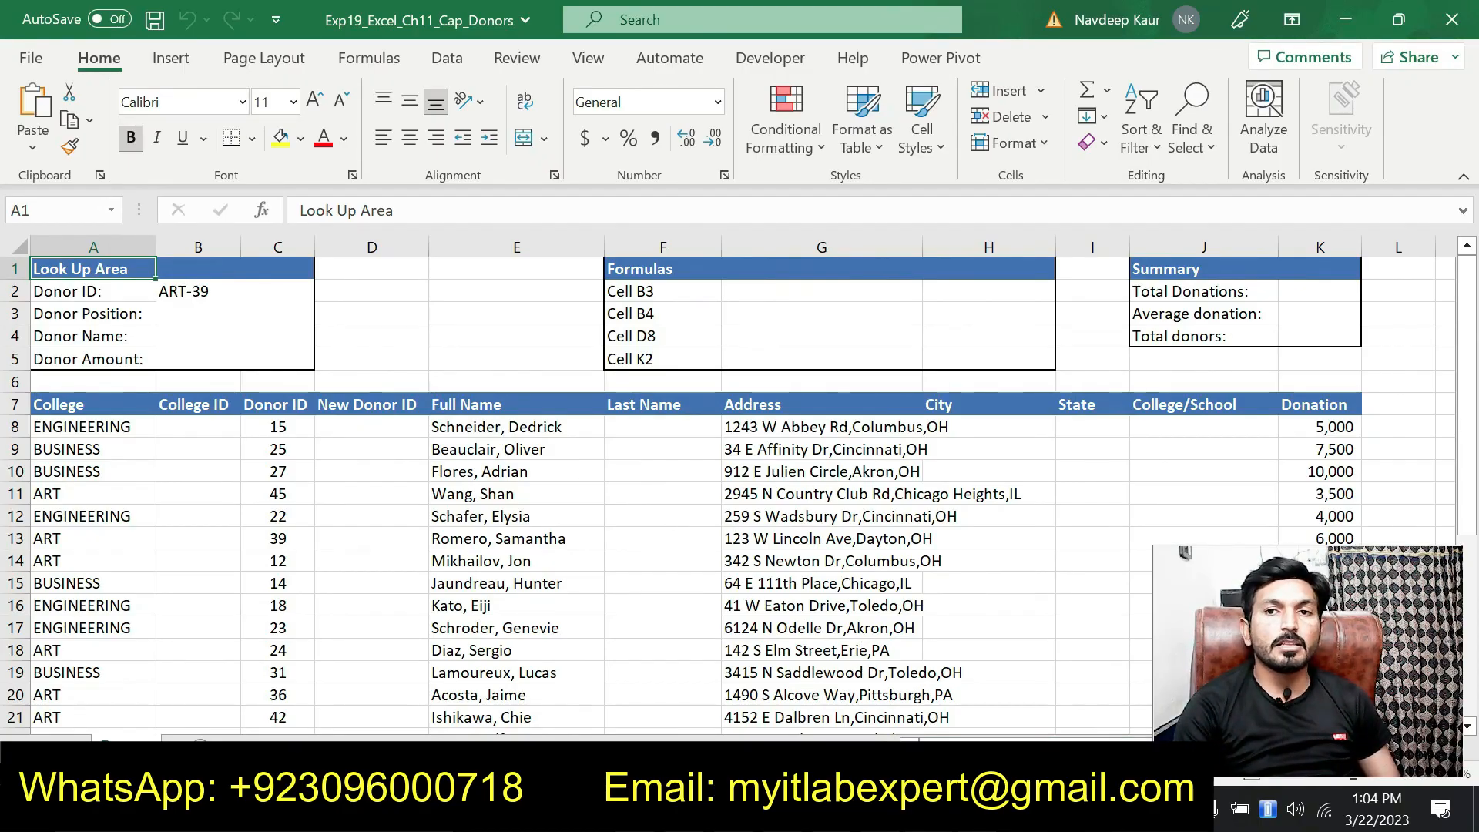
- Back in the Word instructions, move the turquoise highlight from step 1's file name to step 2's paragraph about the LEFT function
click(936, 809)
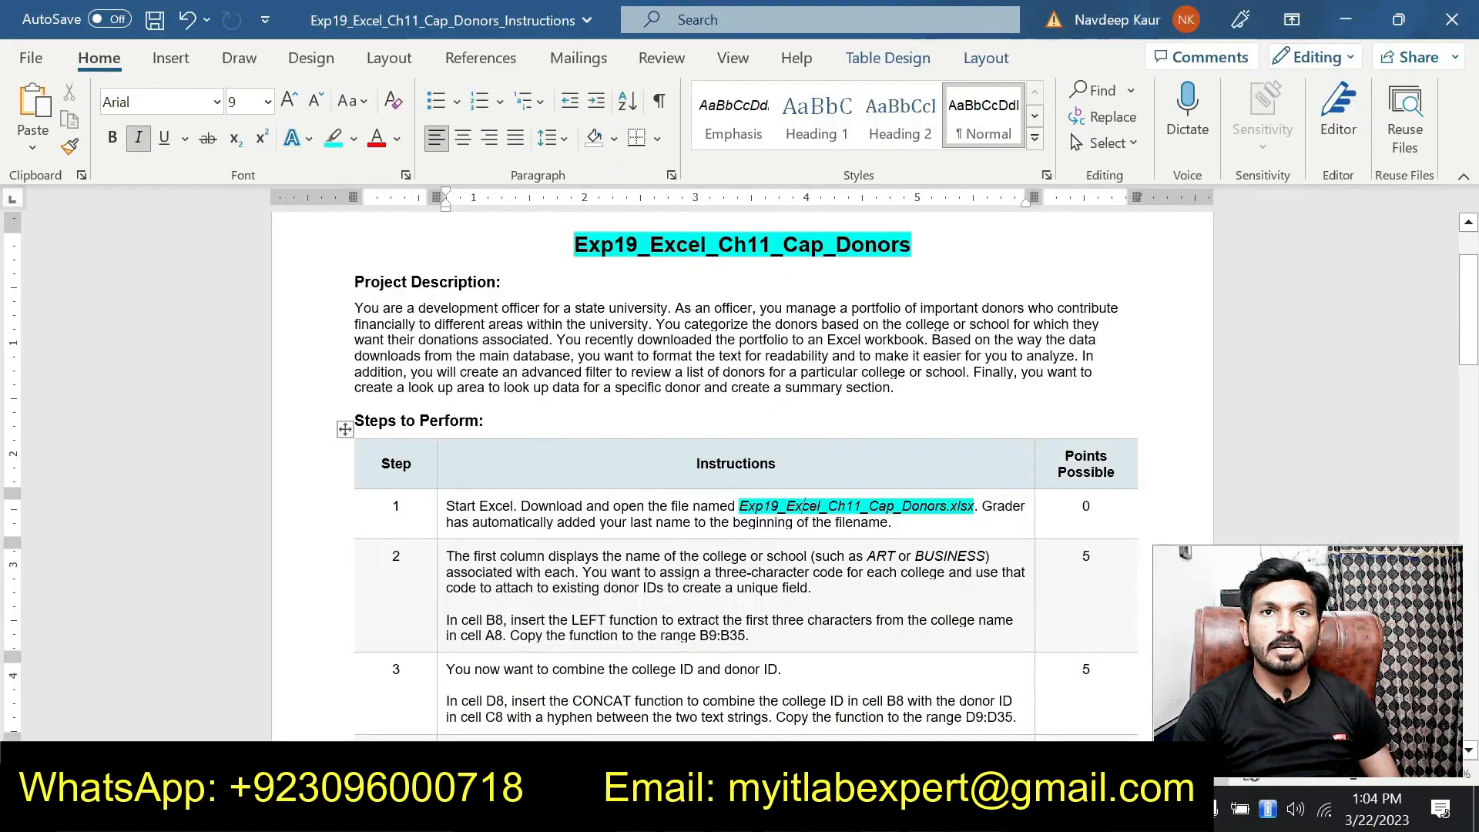
drag(742, 501, 973, 501)
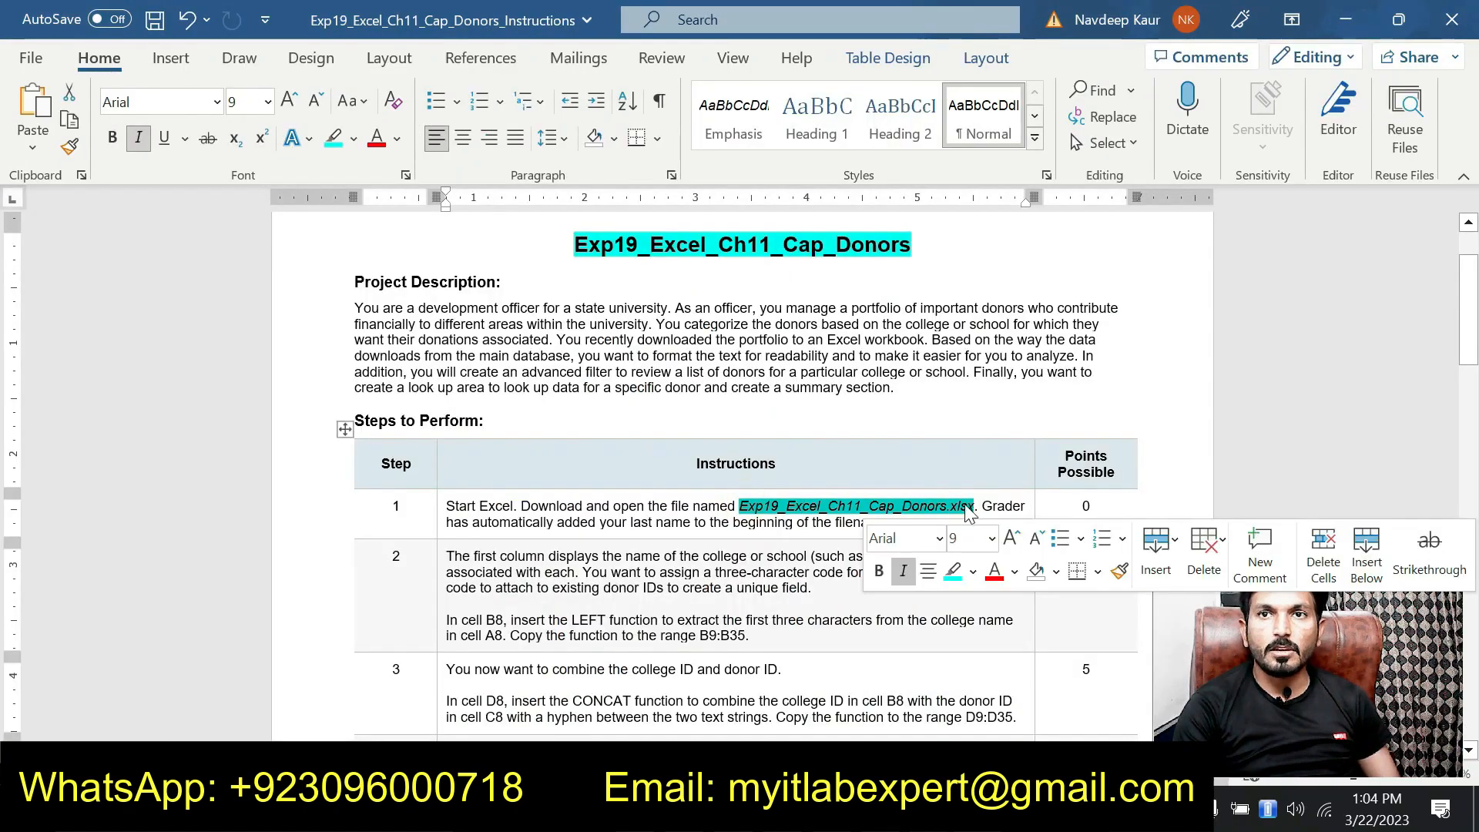
click(953, 570)
scroll(605, 547, down, 3)
drag(754, 524, 451, 509)
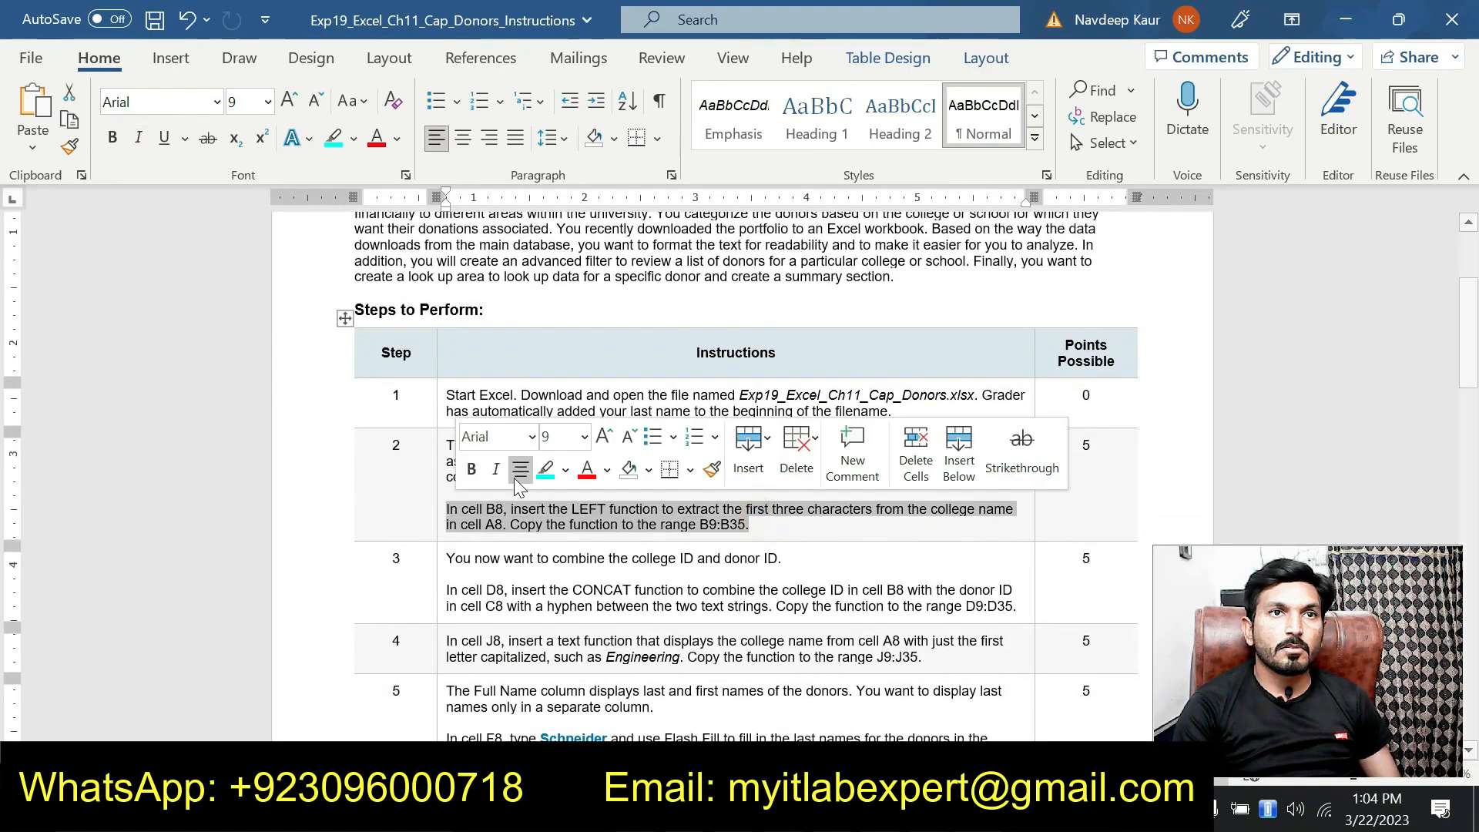
click(545, 469)
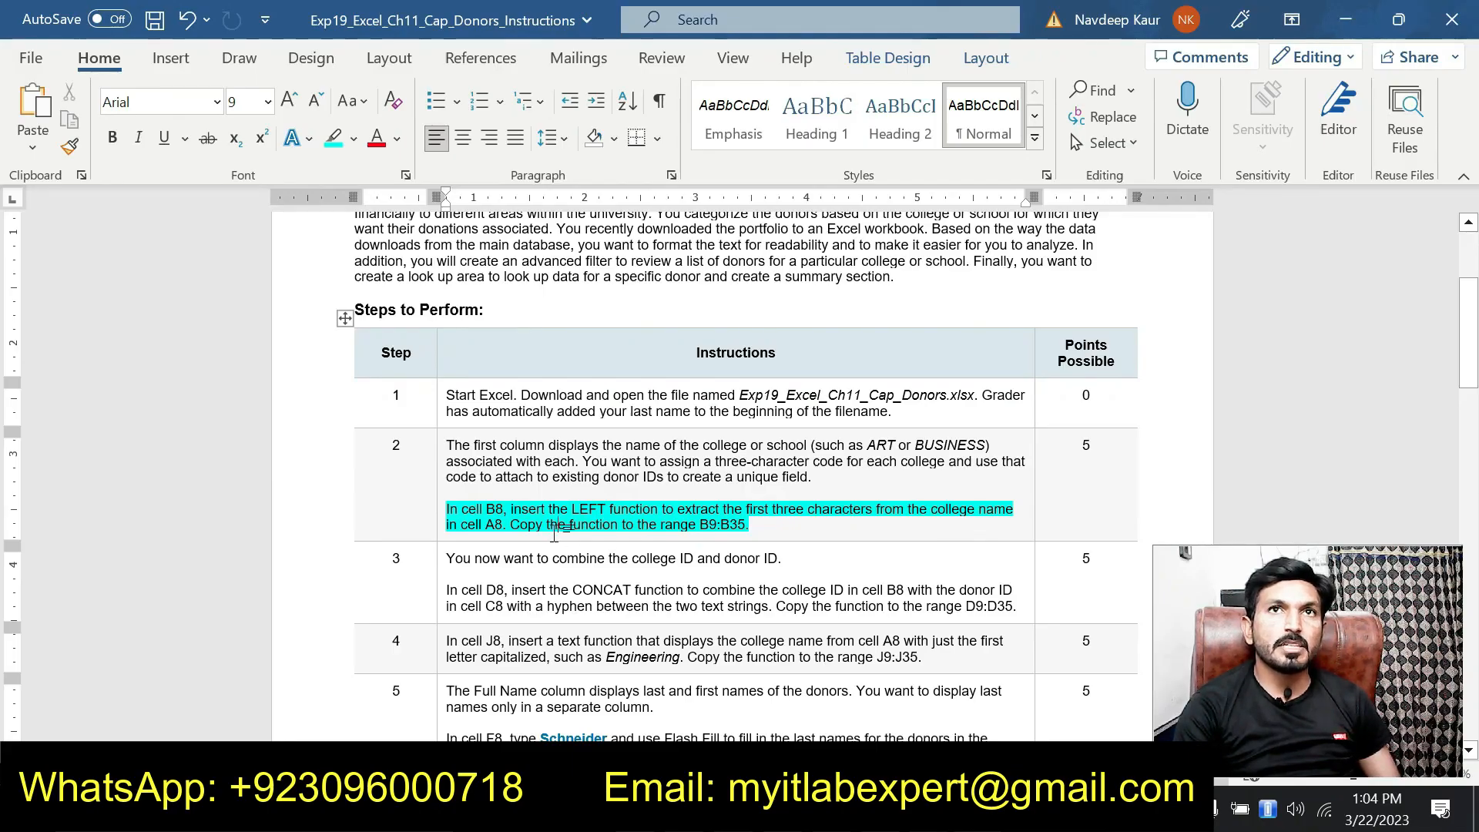
scroll(554, 531, up, 3)
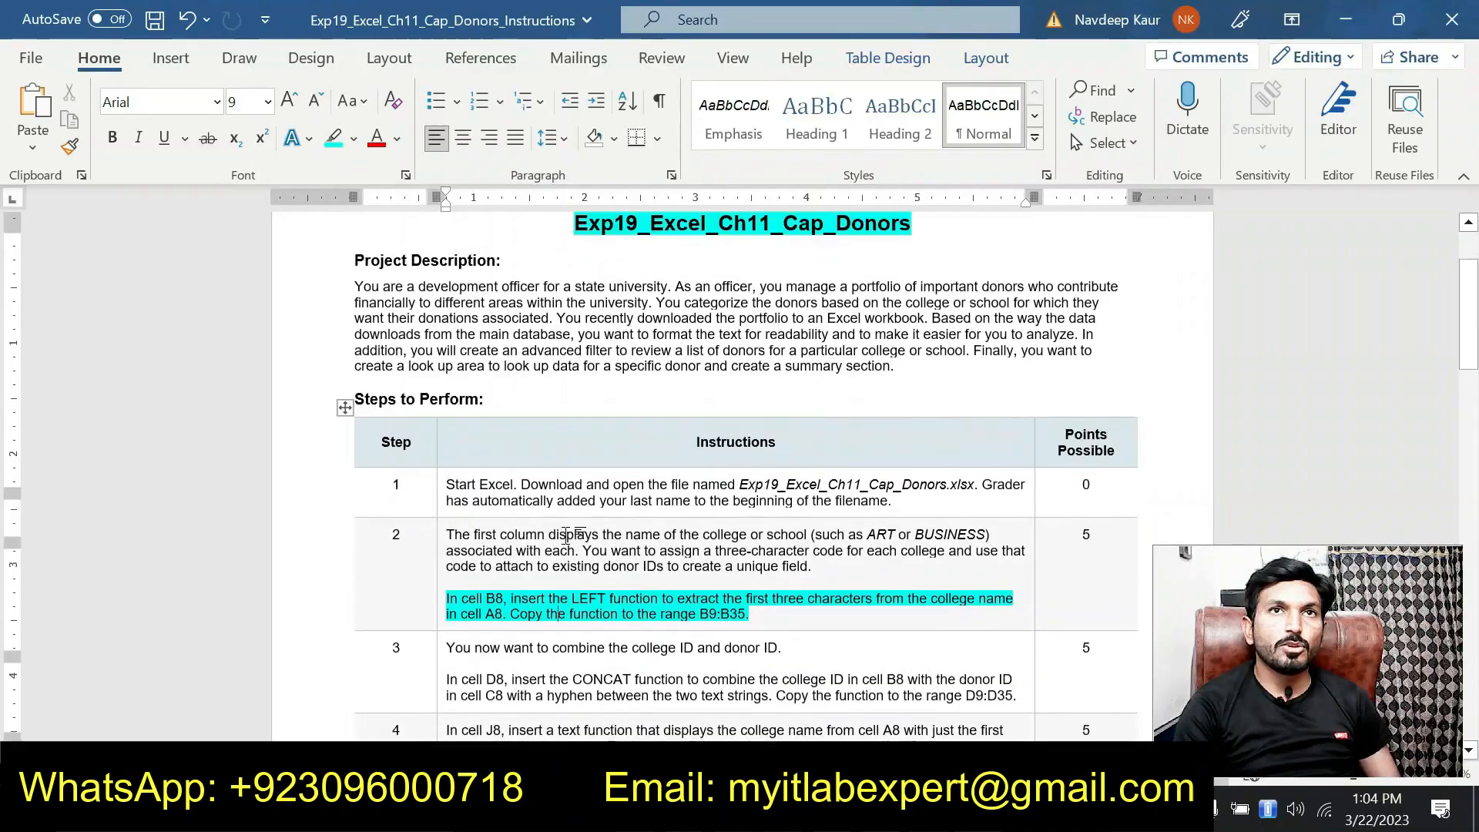
scroll(566, 534, up, 1)
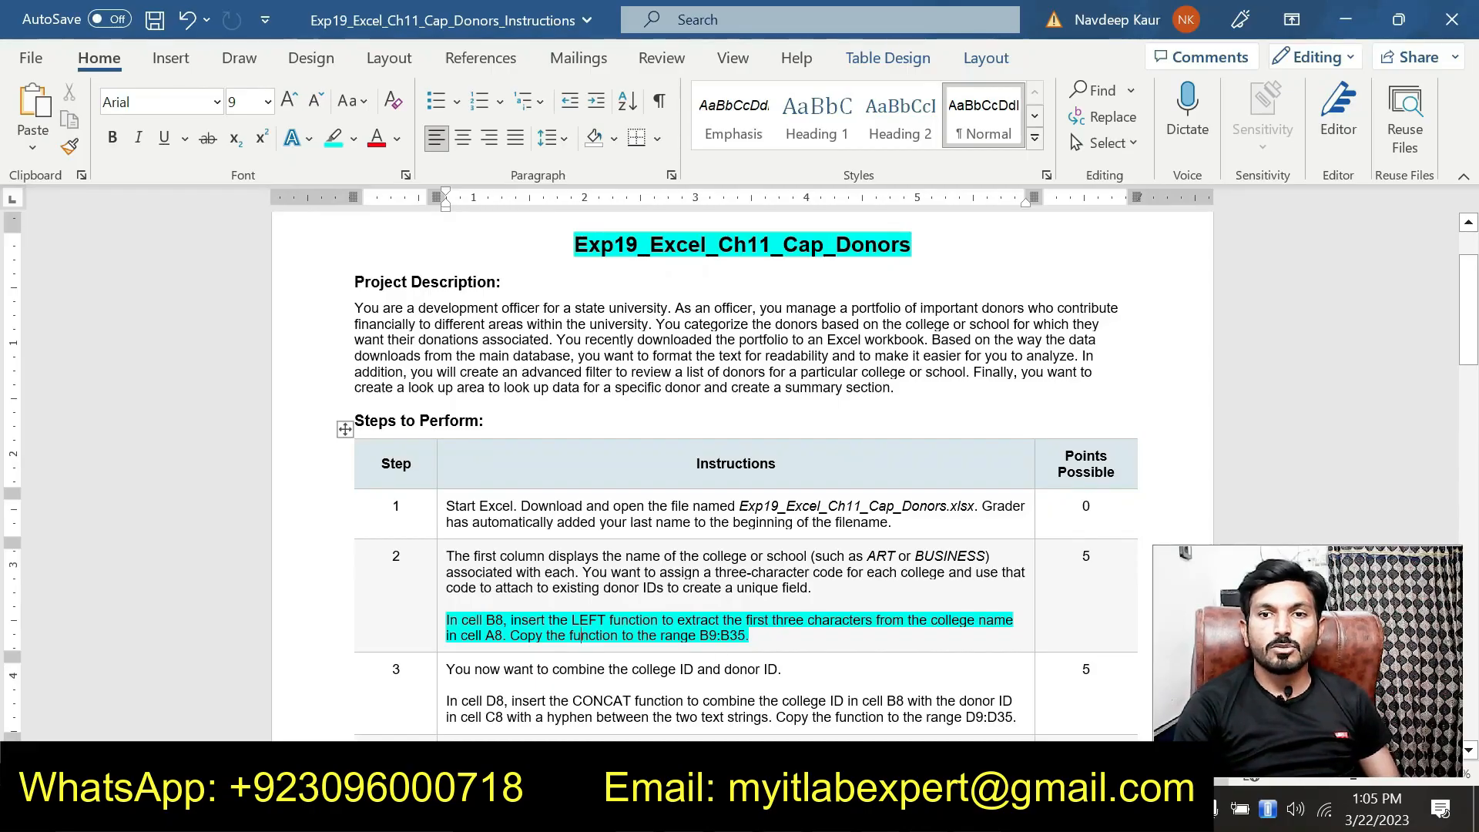
- Switch to the Exp19_Excel_Ch11_Cap_Donors workbook in Excel and enter =LEFT(A8,3) in cell B8
key(alt+Tab)
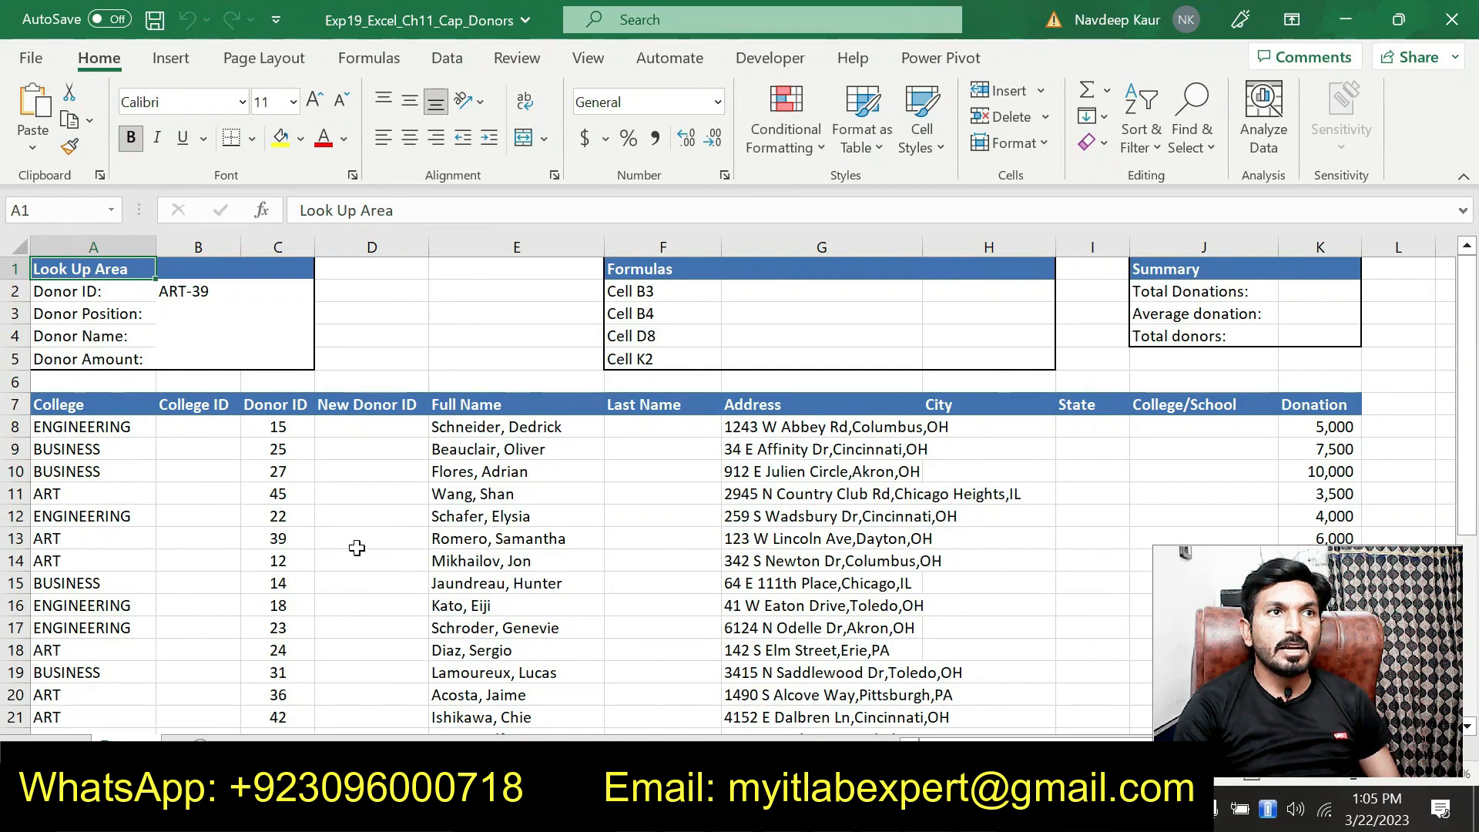
click(202, 427)
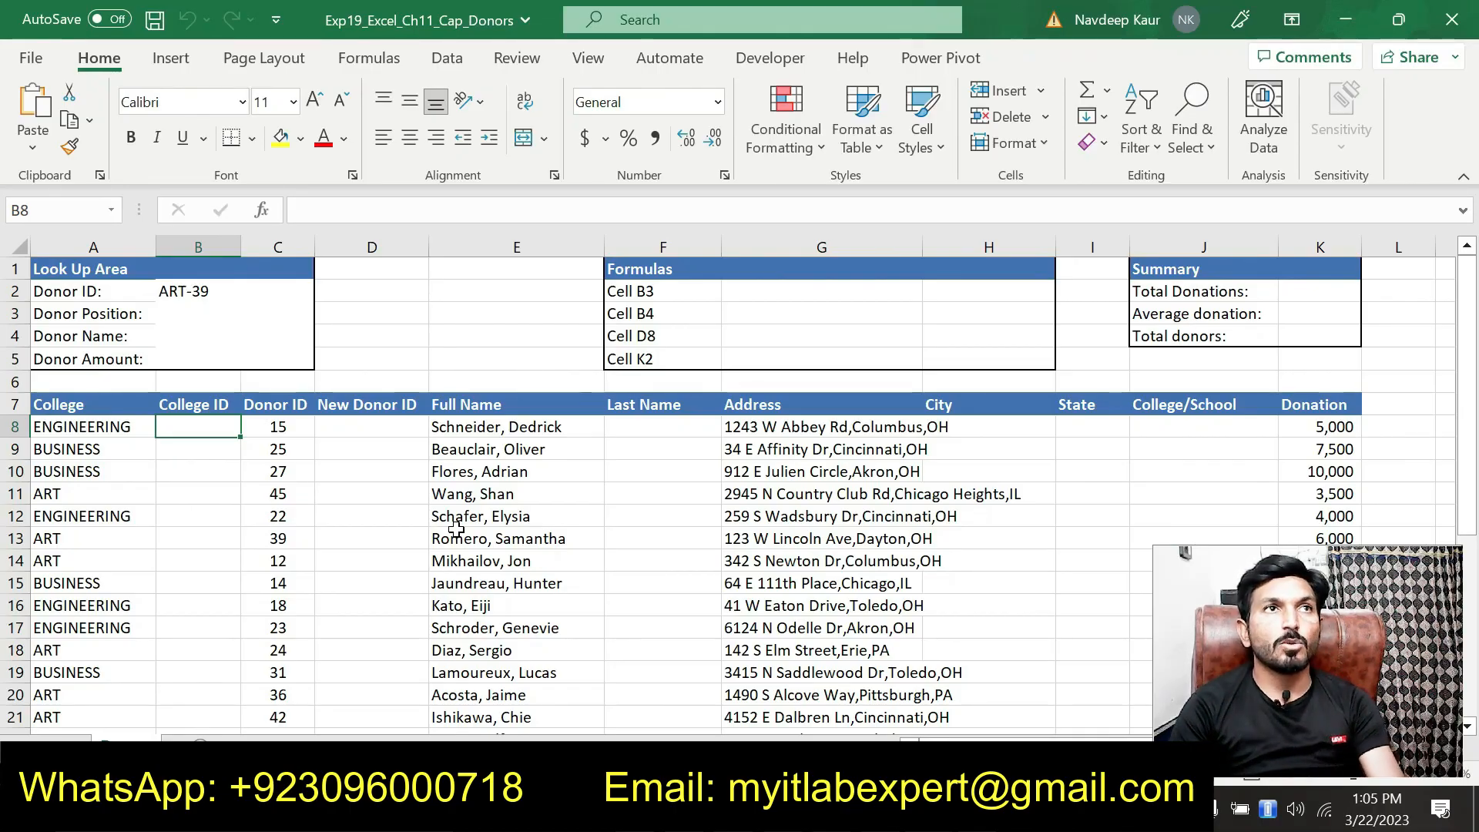
text(=)
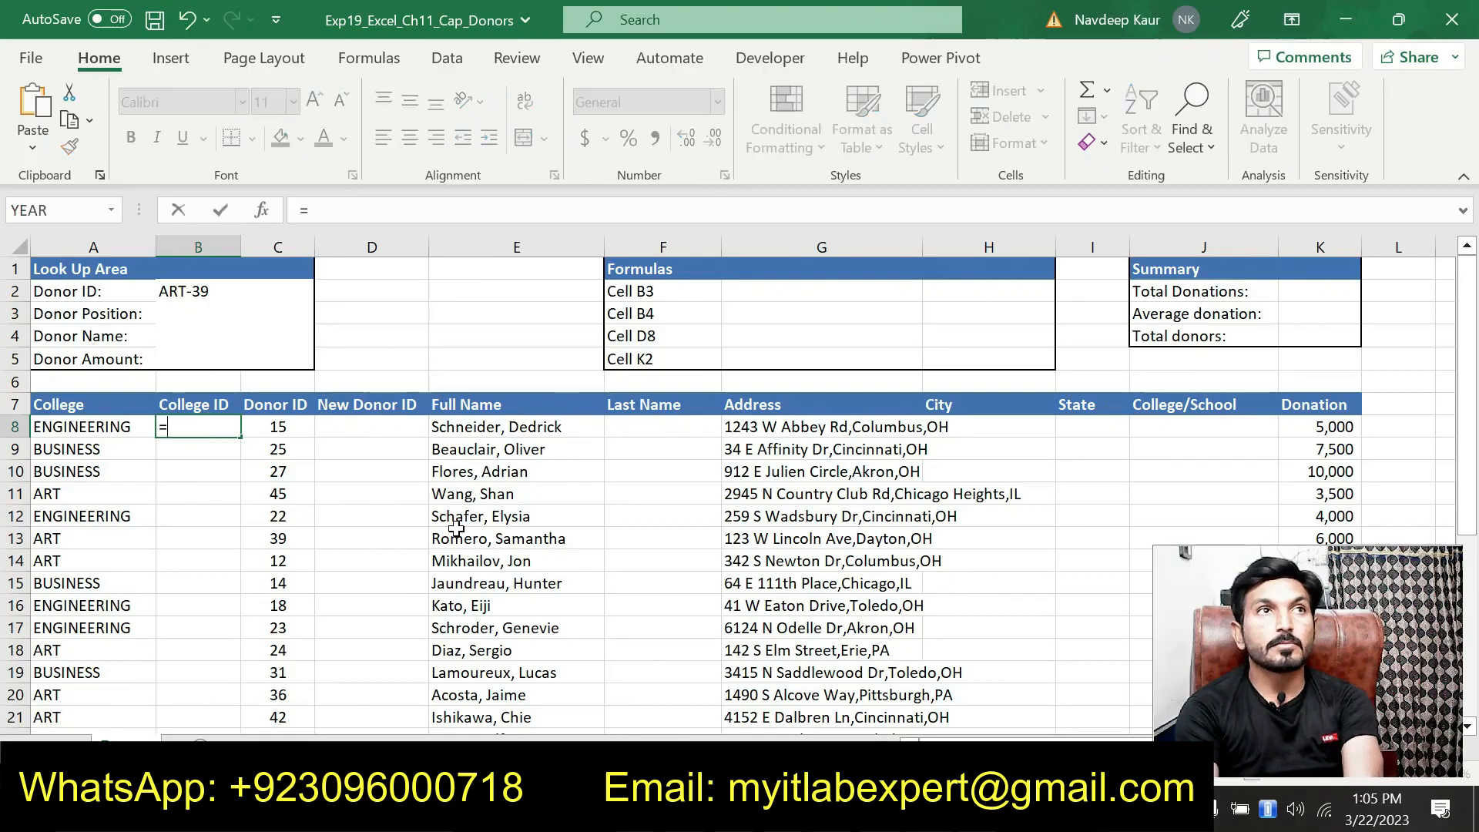
text(lef)
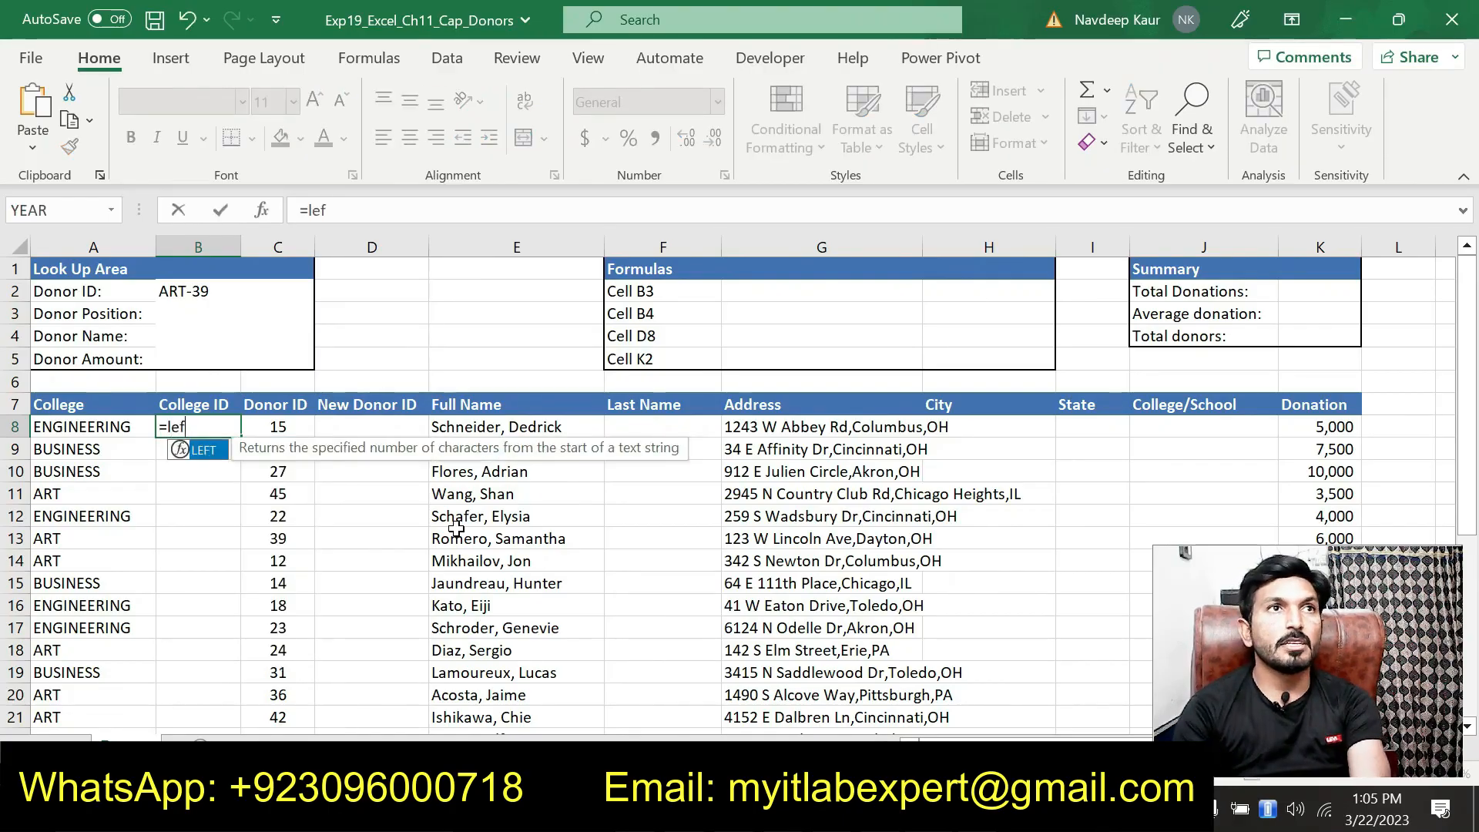
double_click(197, 448)
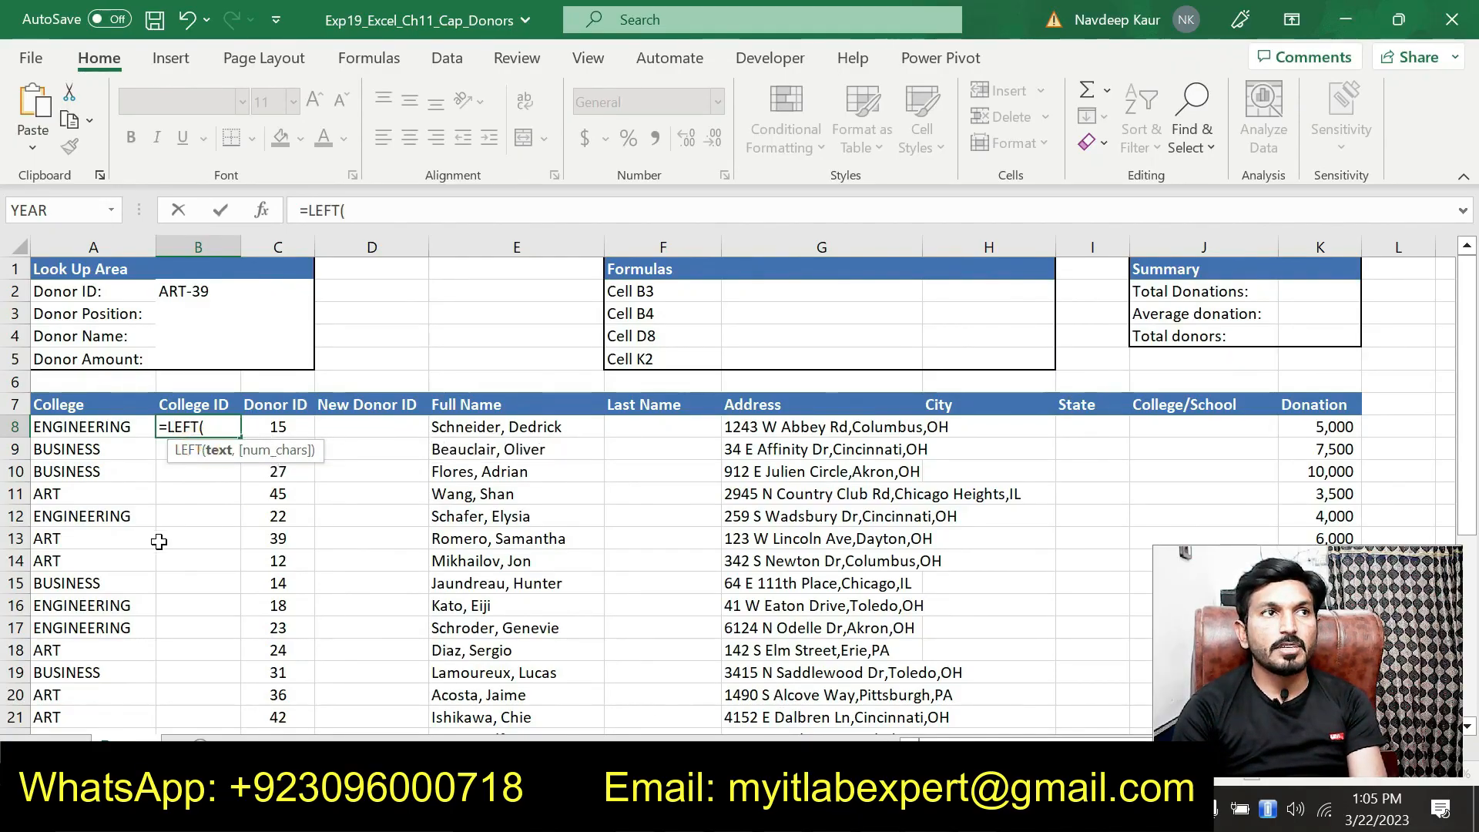
click(120, 426)
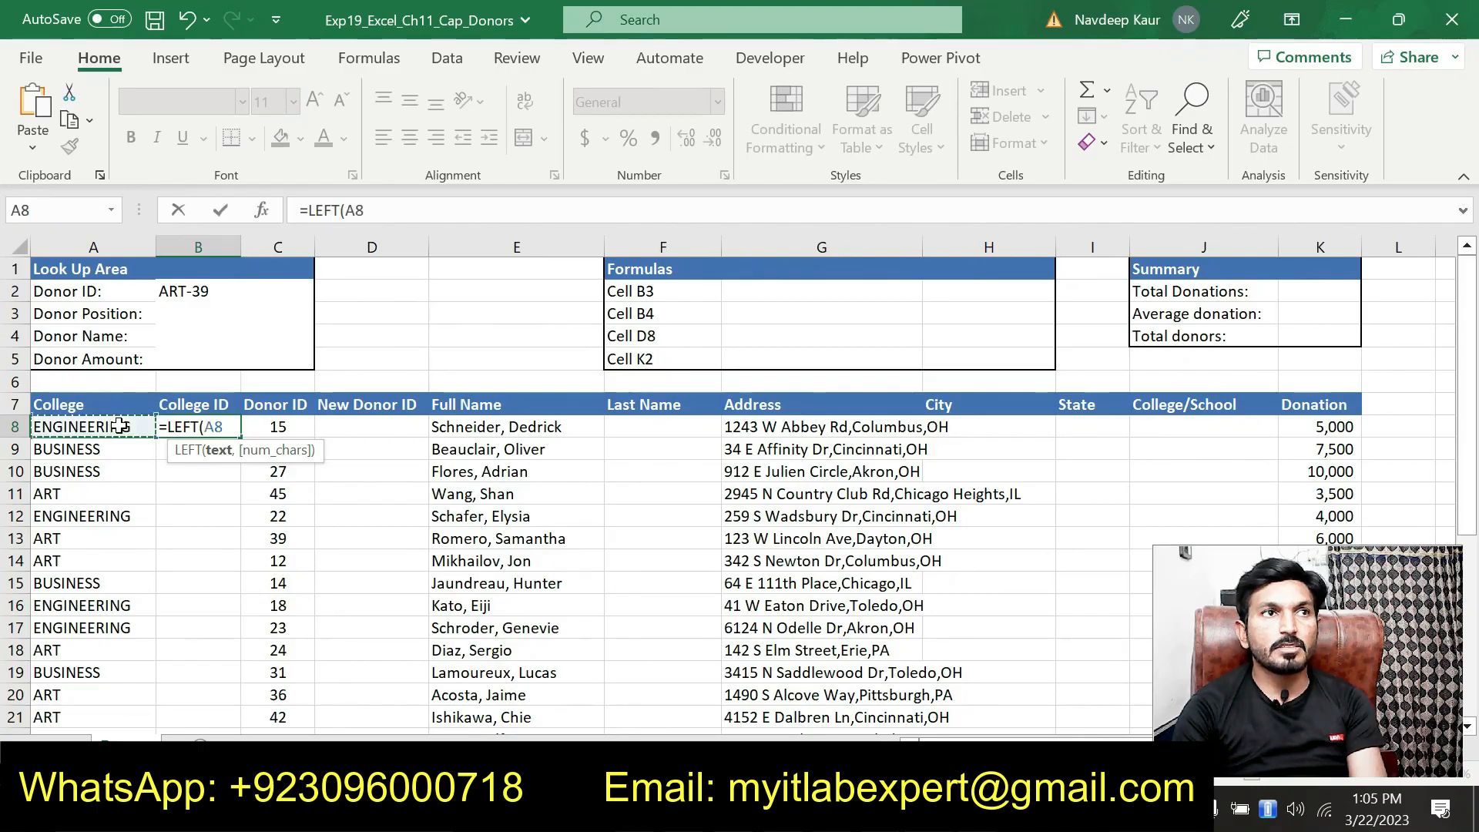
text(,)
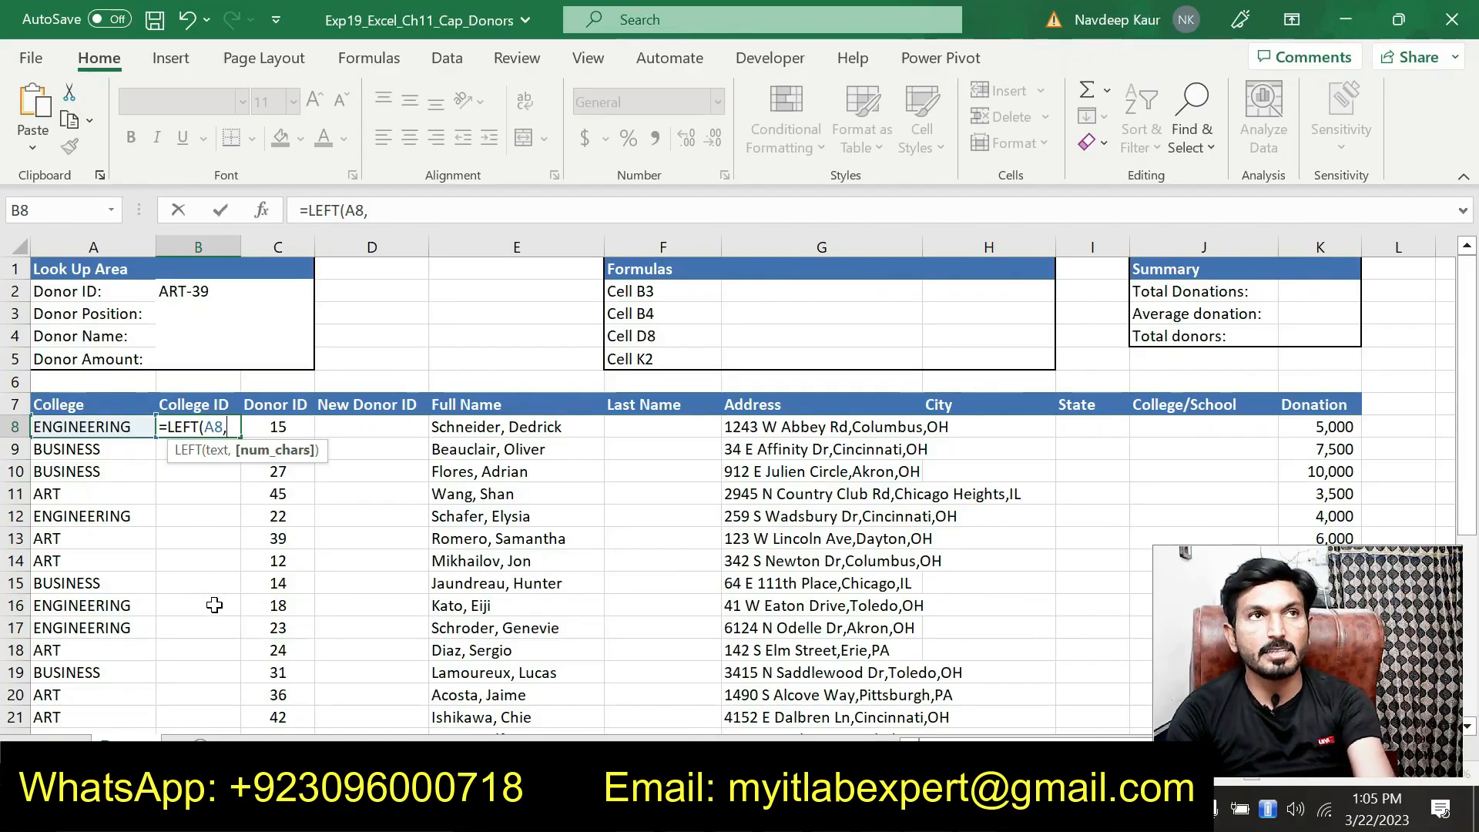
text(3)
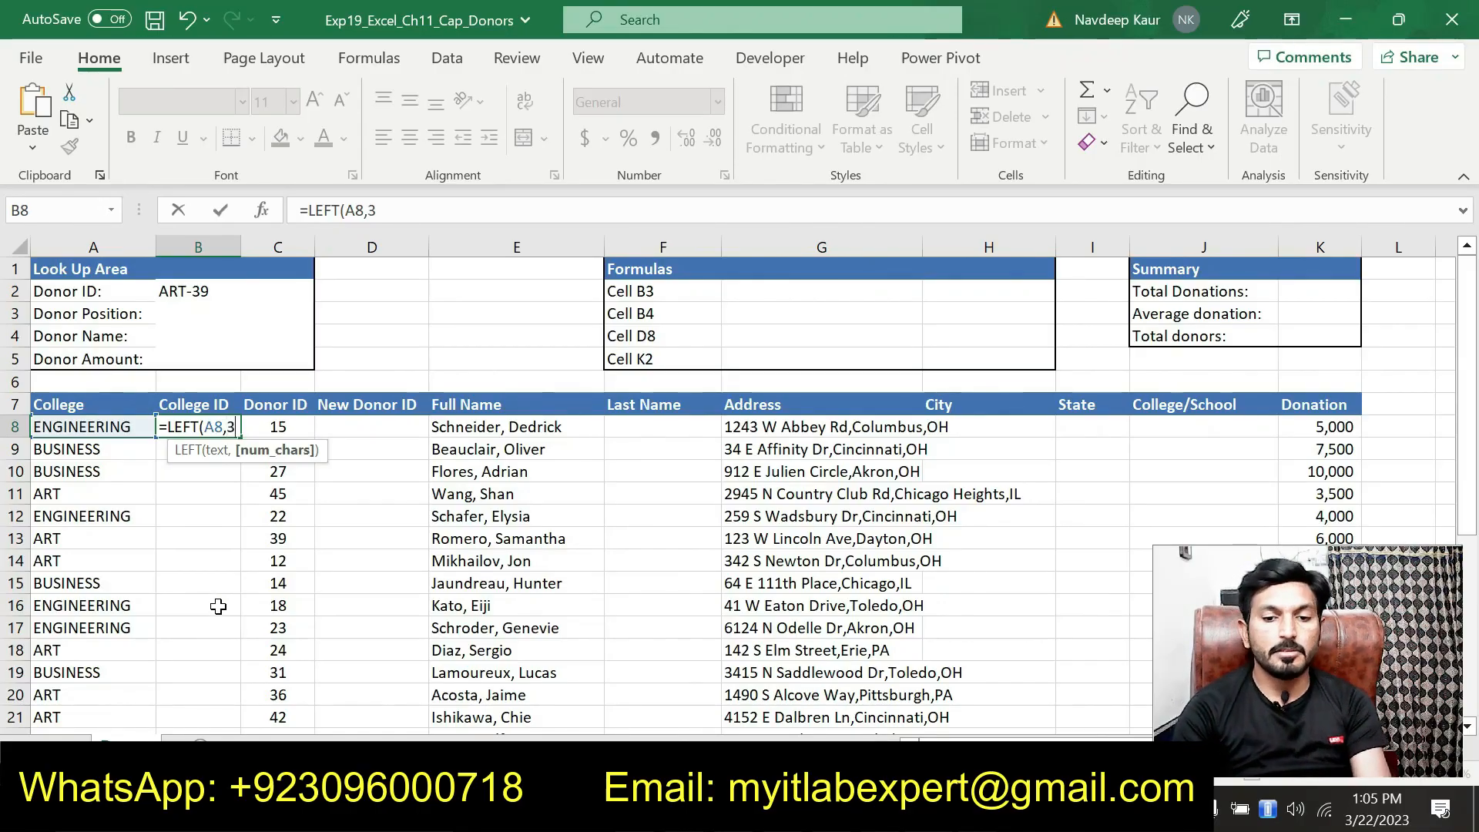
text())
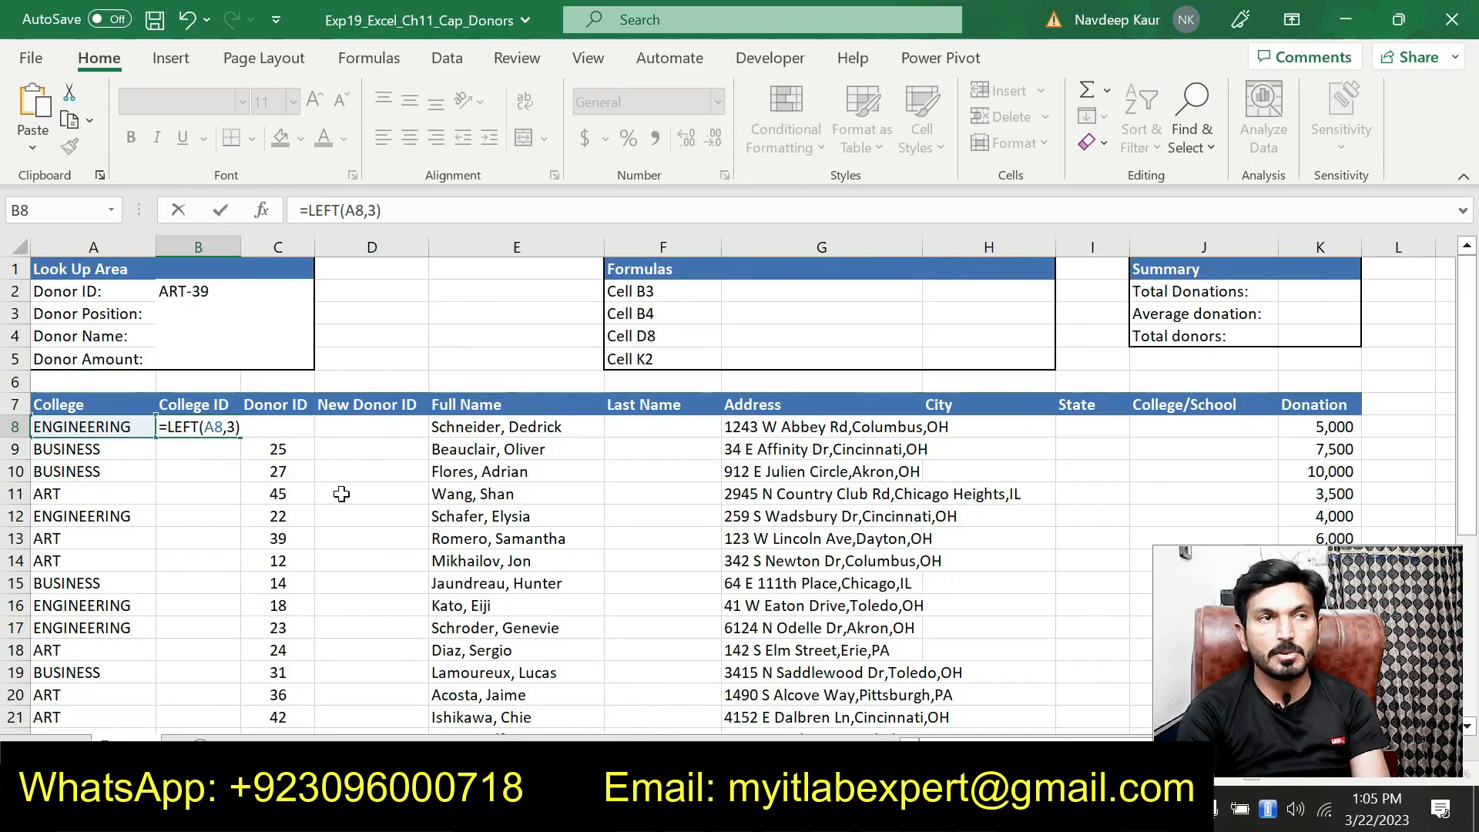
key(Return)
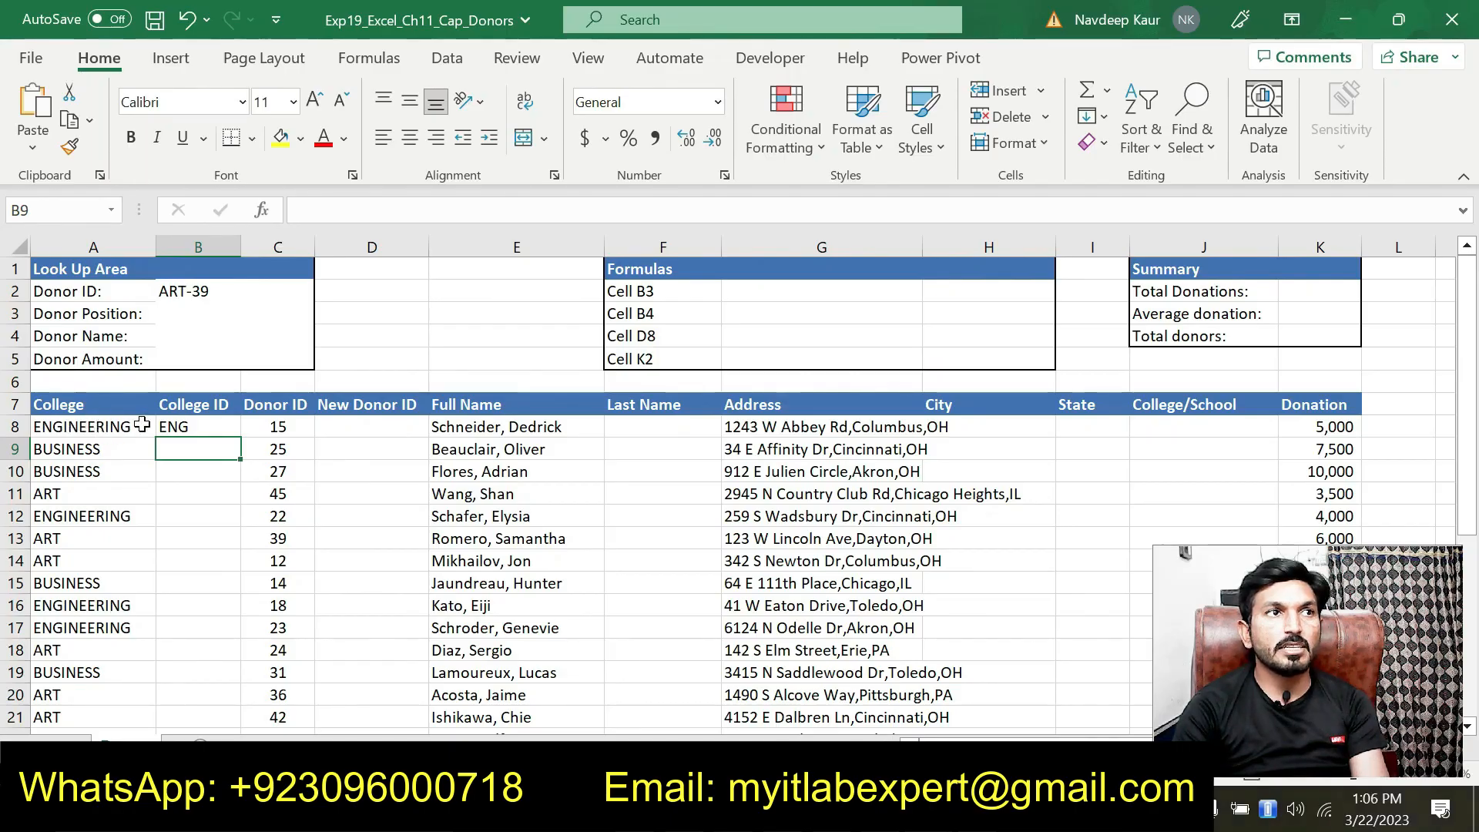
- Copy the LEFT formula from B8 down the College ID column through B35 and check the filled range
click(181, 428)
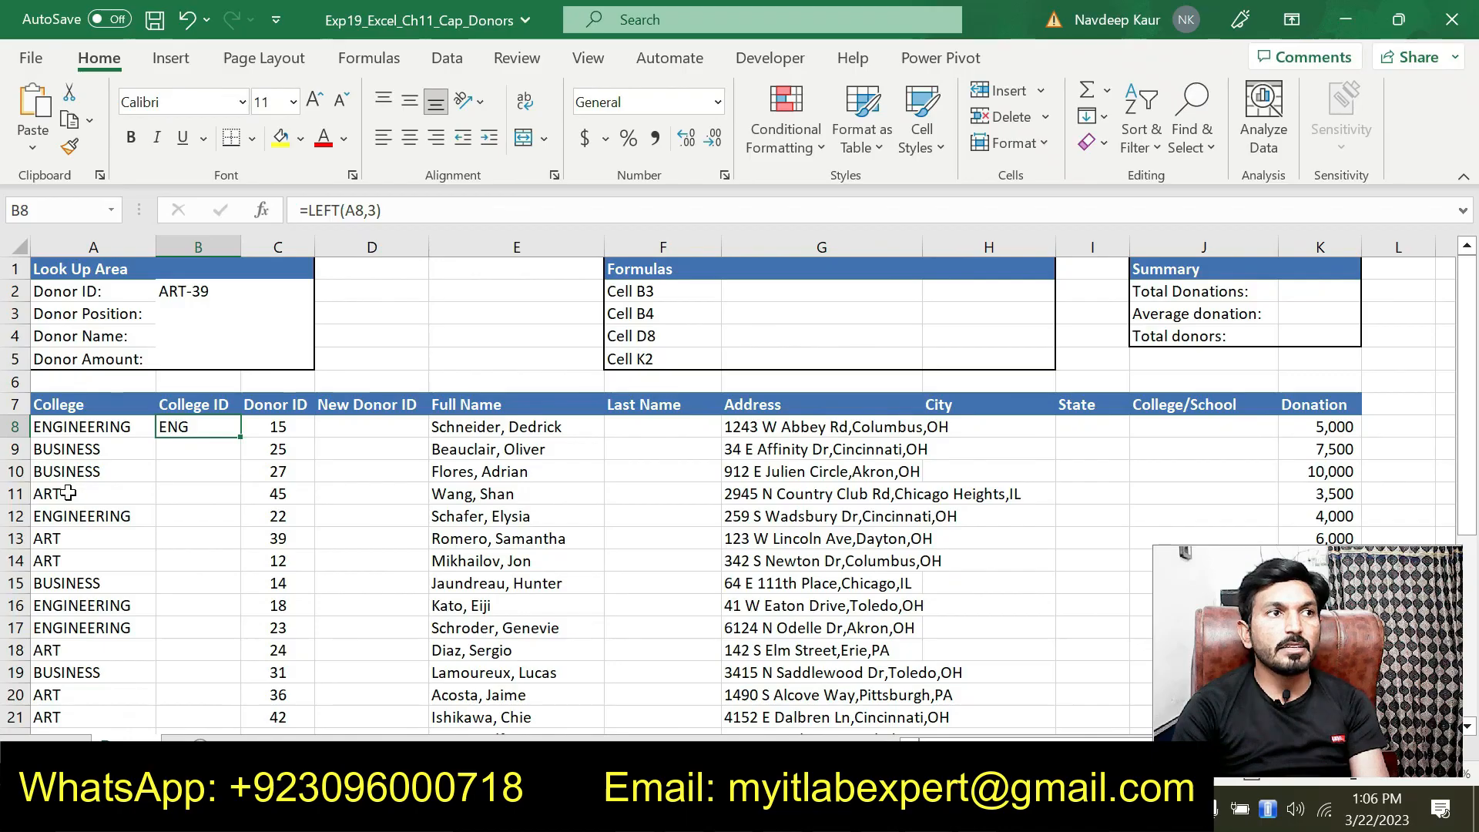
double_click(239, 437)
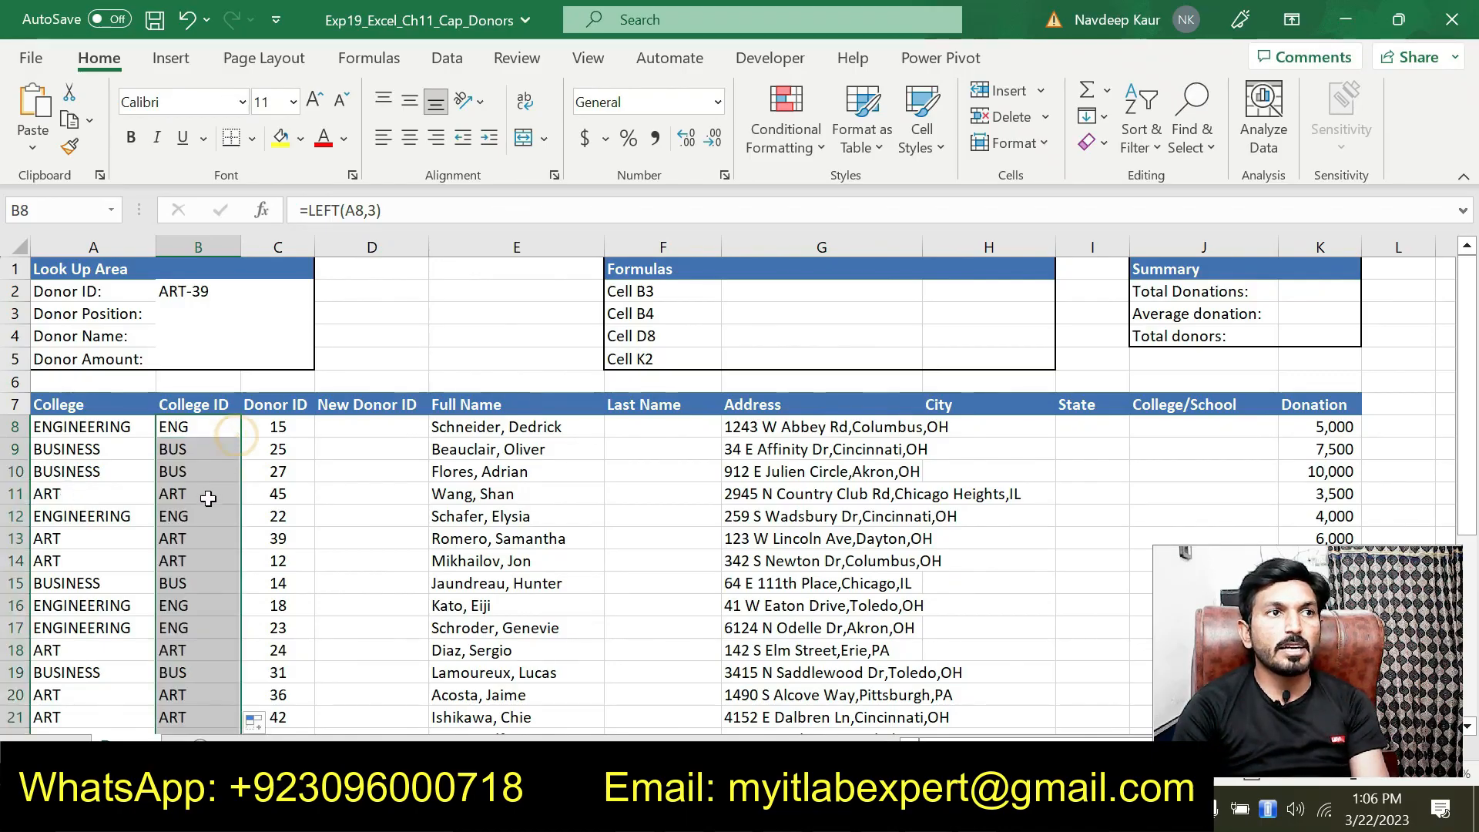
scroll(205, 489, down, 5)
scroll(205, 493, up, 5)
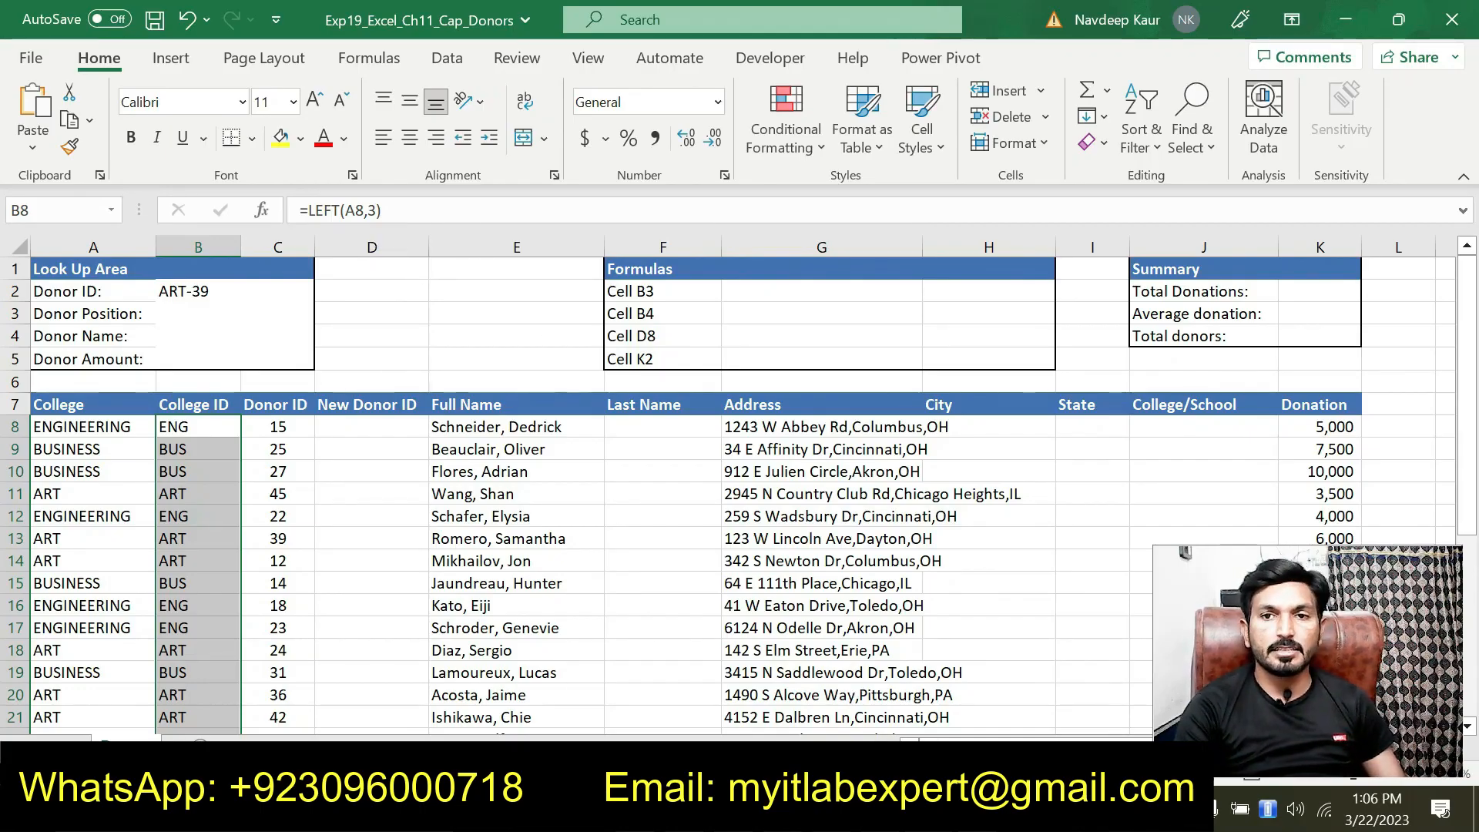
- Return to the Word instructions and move the turquoise highlight from step 2's LEFT paragraph to step 3's CONCAT paragraph
key(alt+Tab)
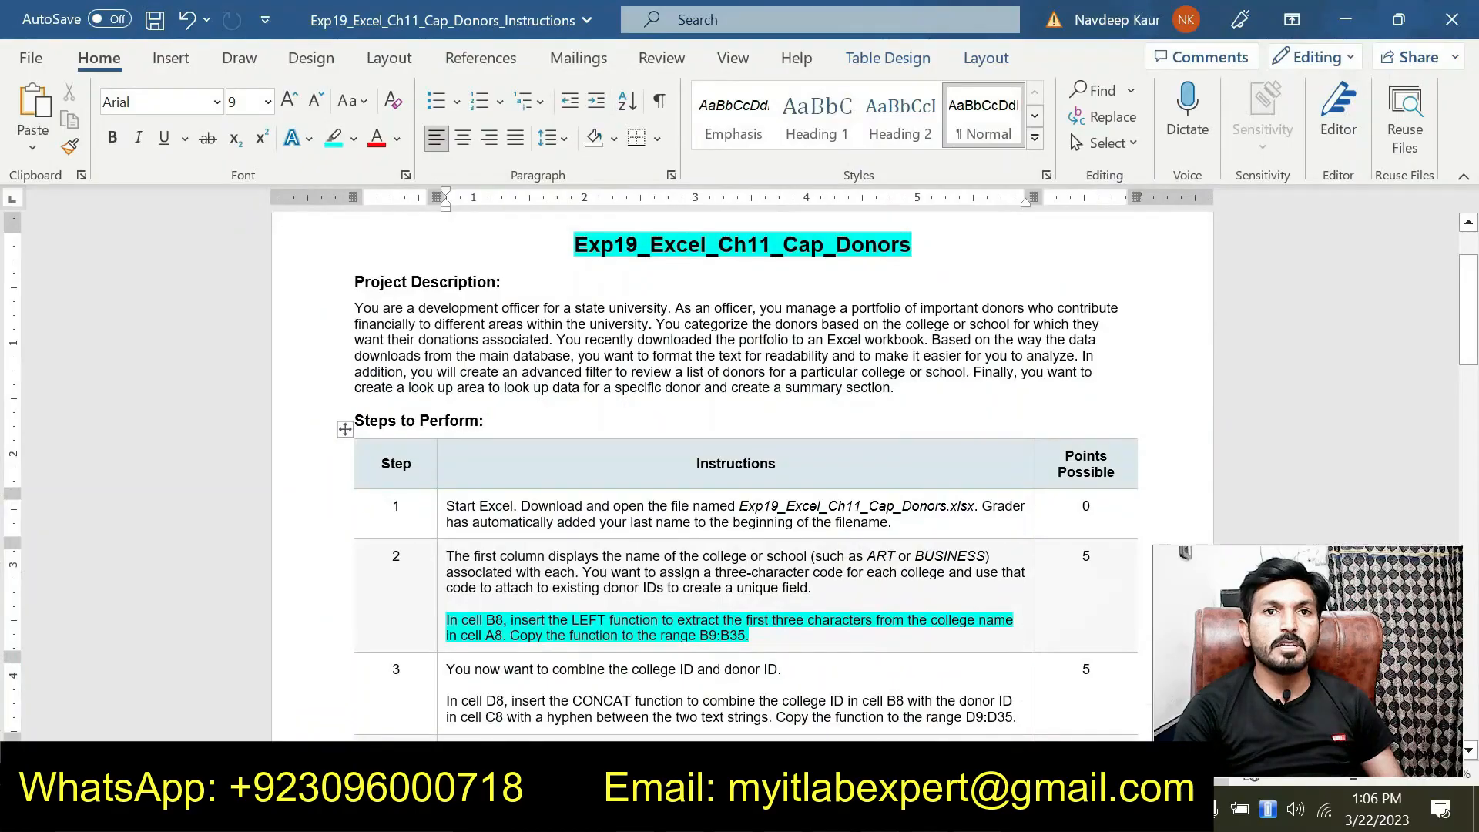
scroll(726, 539, down, 2)
drag(748, 525, 447, 509)
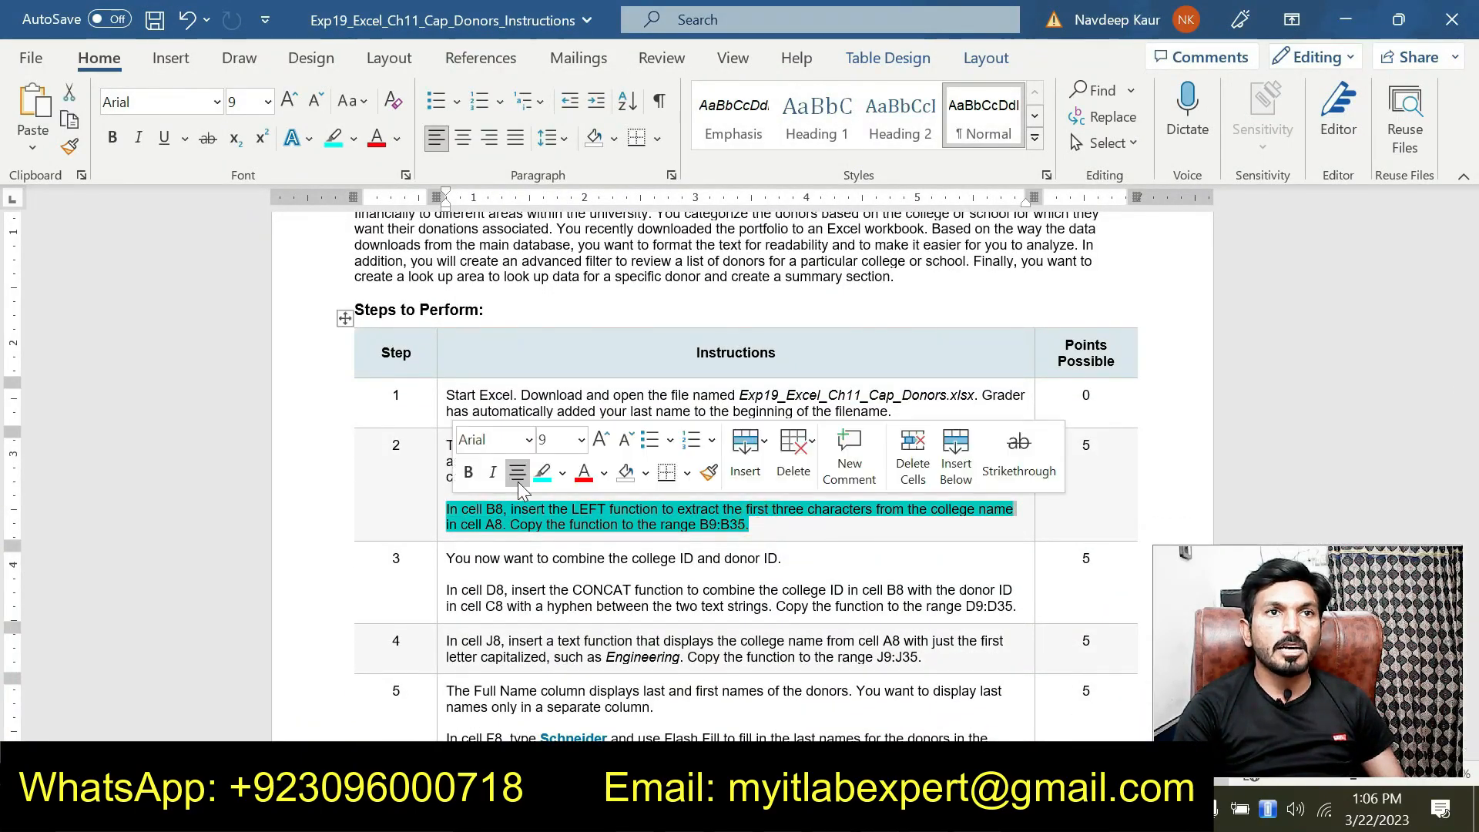
click(543, 473)
scroll(543, 473, down, 2)
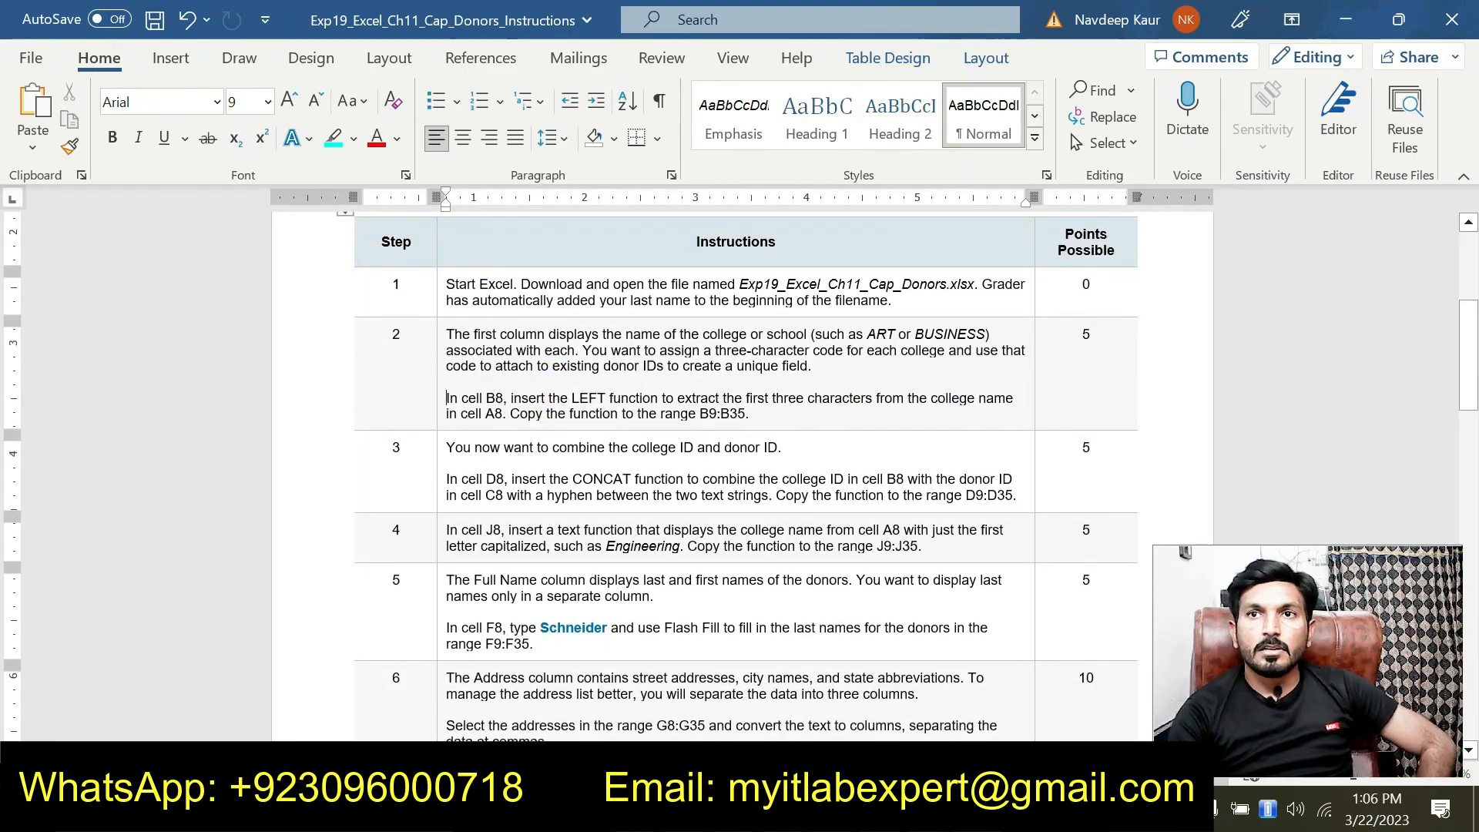
drag(1016, 495, 462, 479)
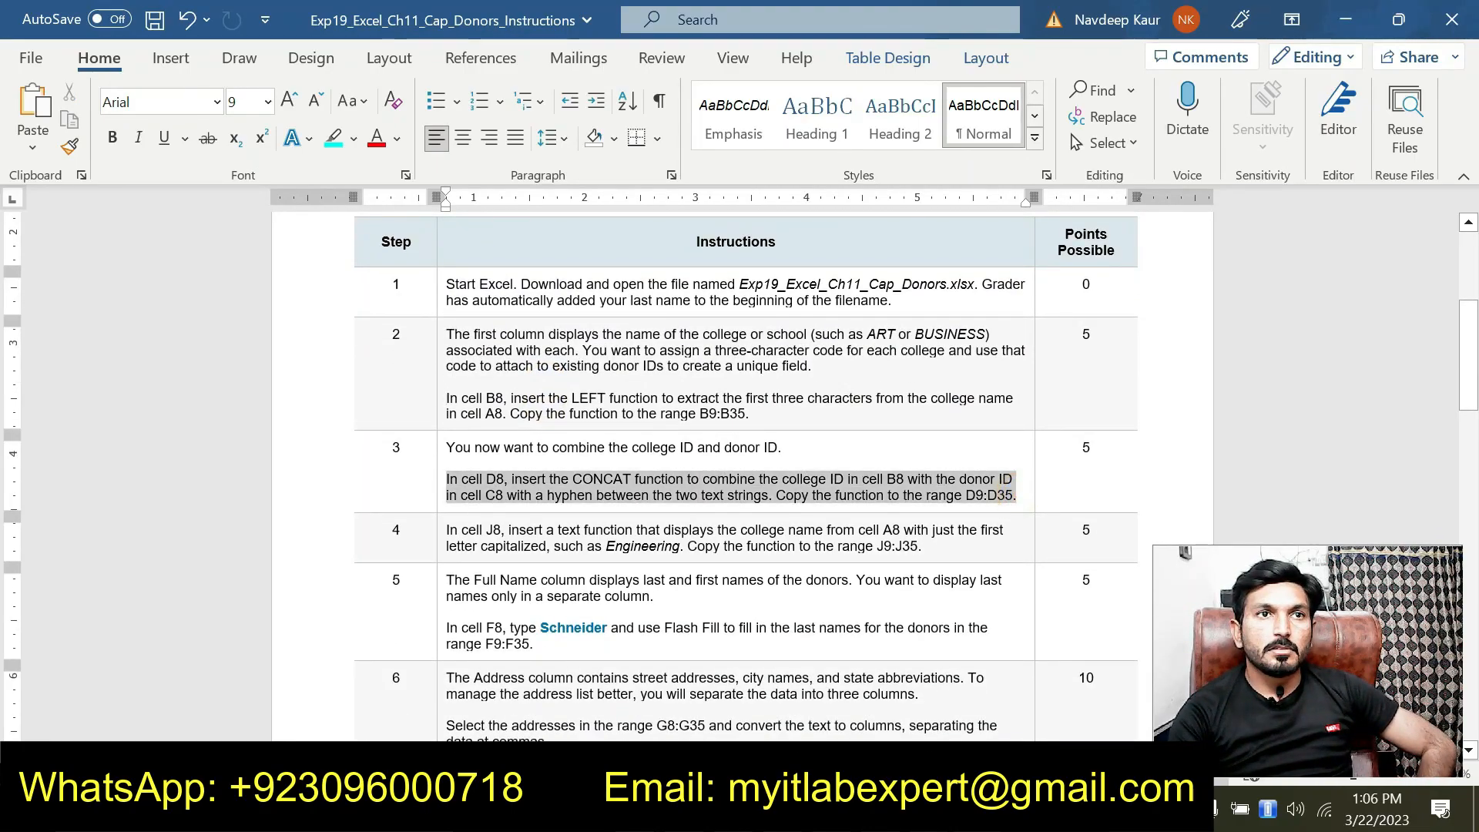
click(546, 445)
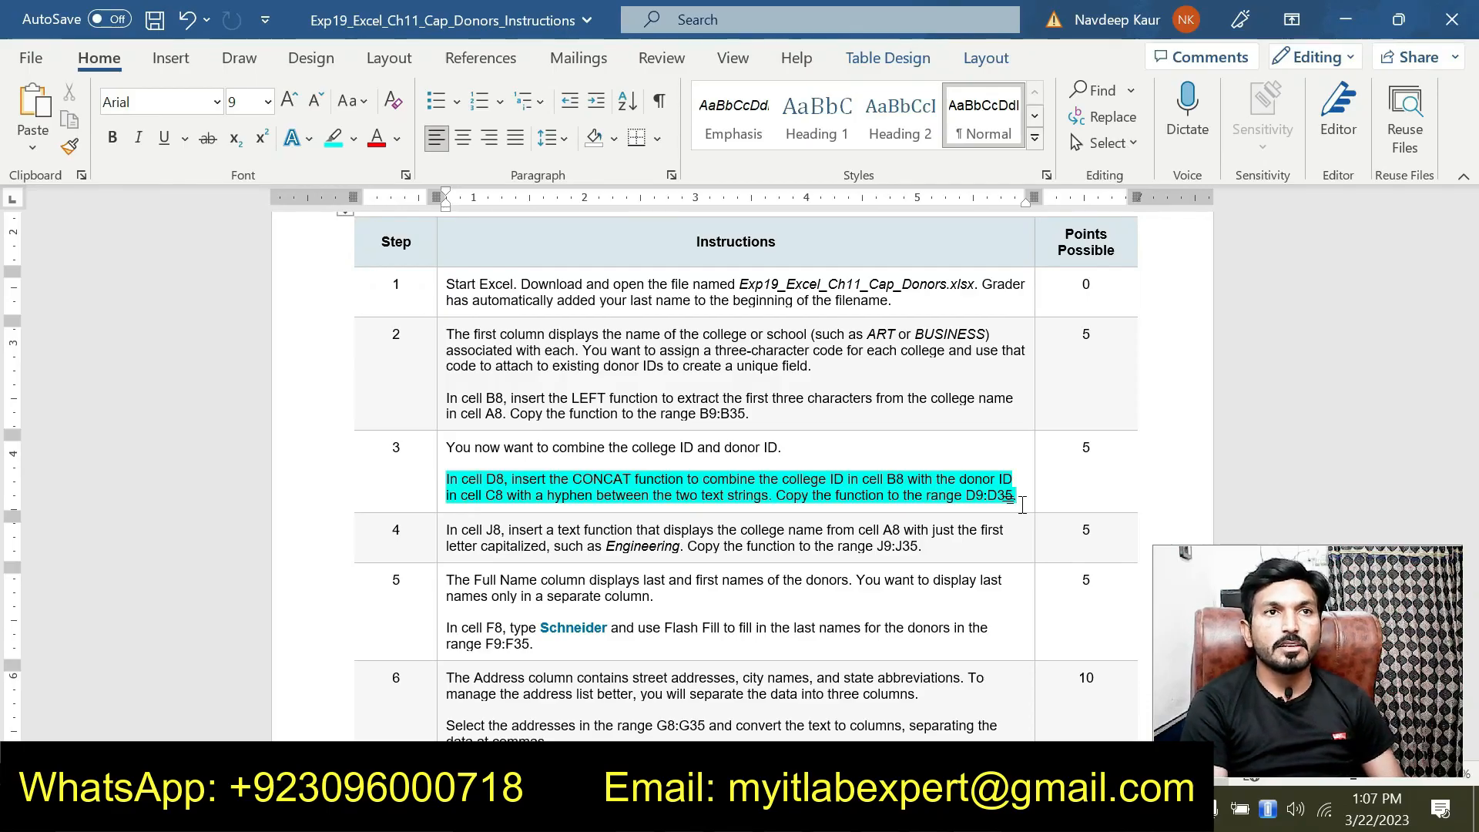
- Switch to the Exp19_Excel_Ch11_Cap_Donors workbook in Excel and start a CONCAT formula in cell D8
click(1022, 503)
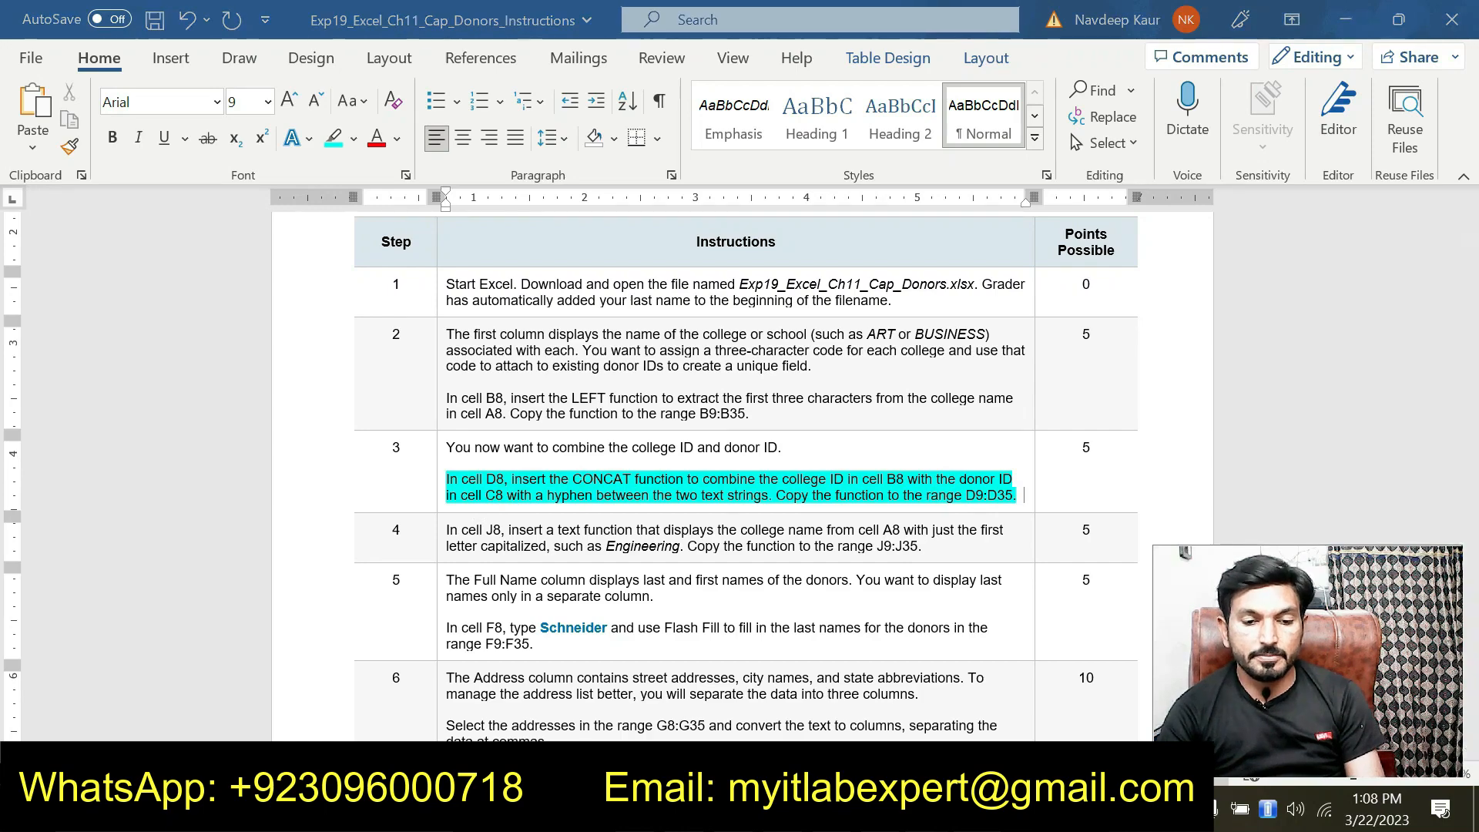
mouse_move(805, 815)
click(872, 702)
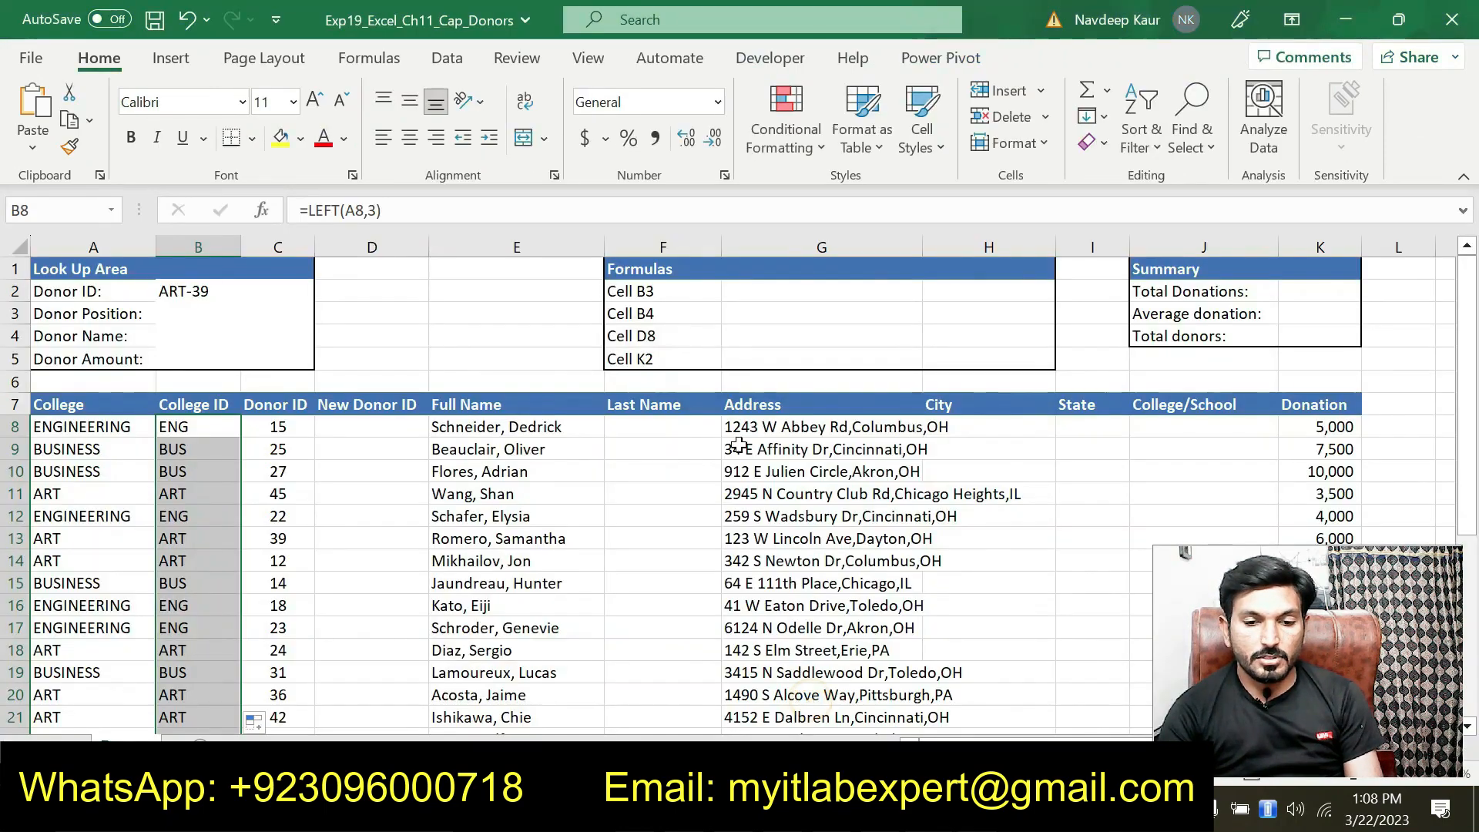
click(378, 430)
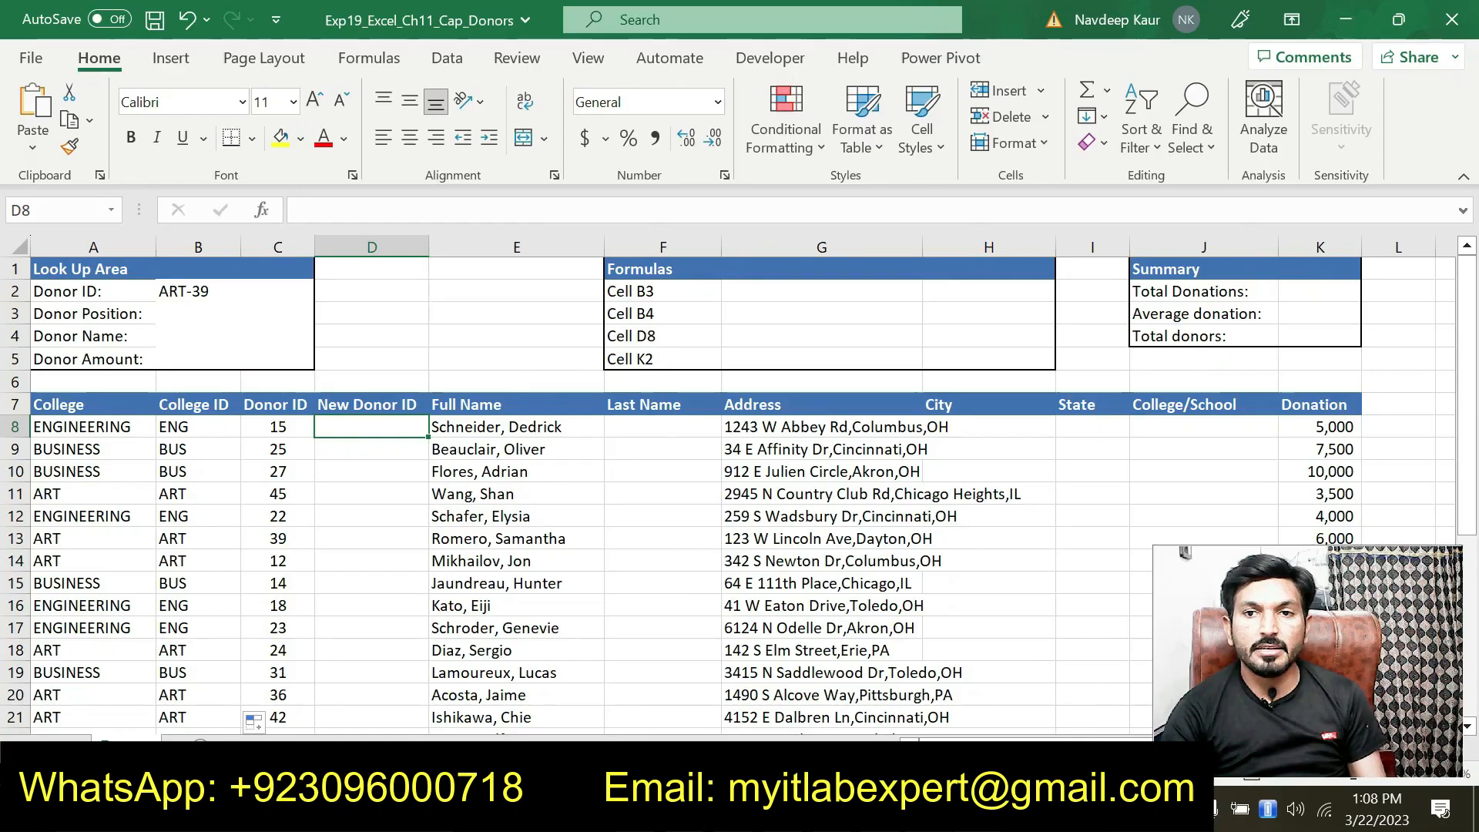
key(alt+Tab)
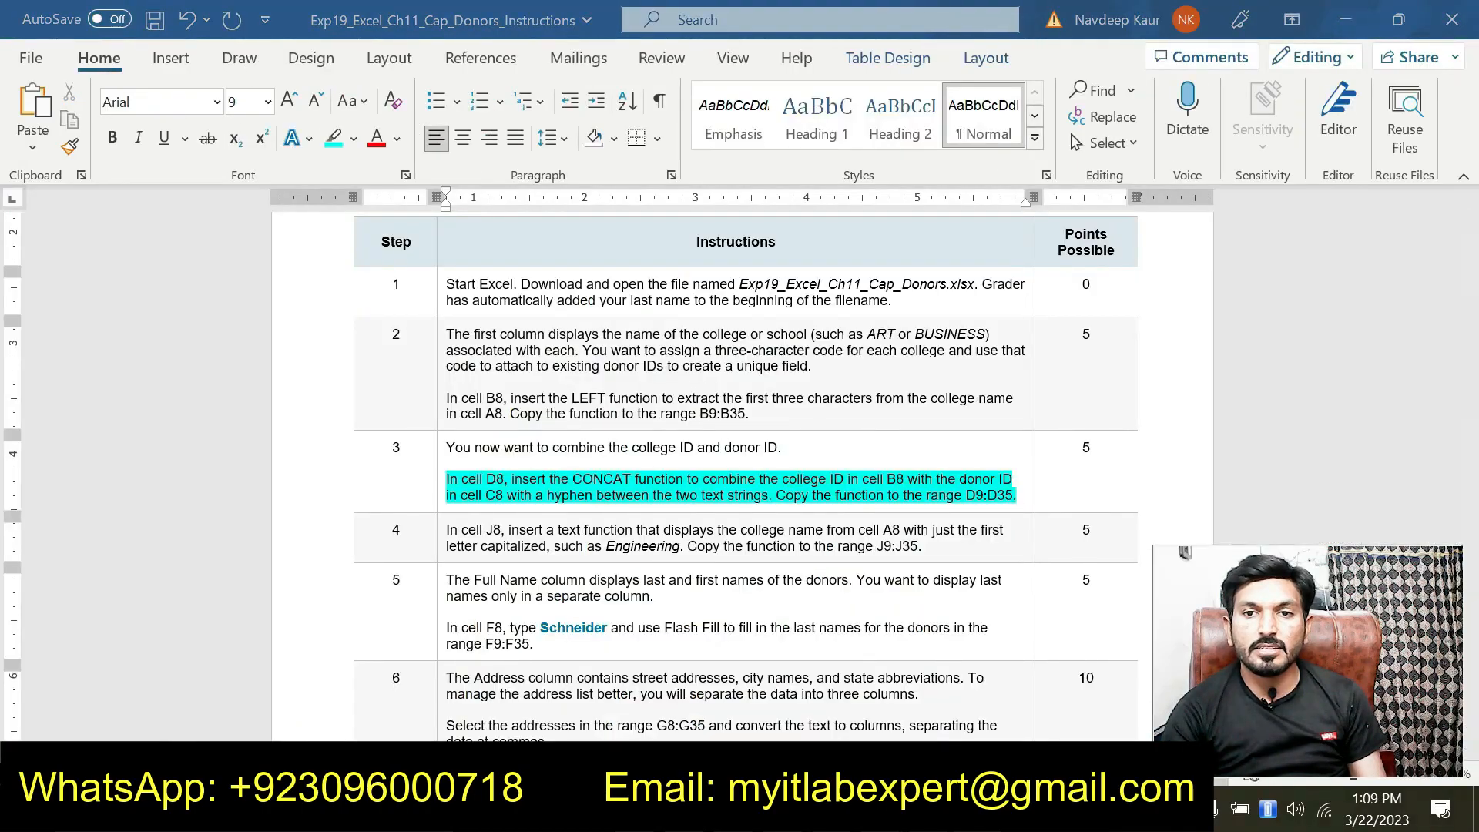
key(alt+Tab)
text(=)
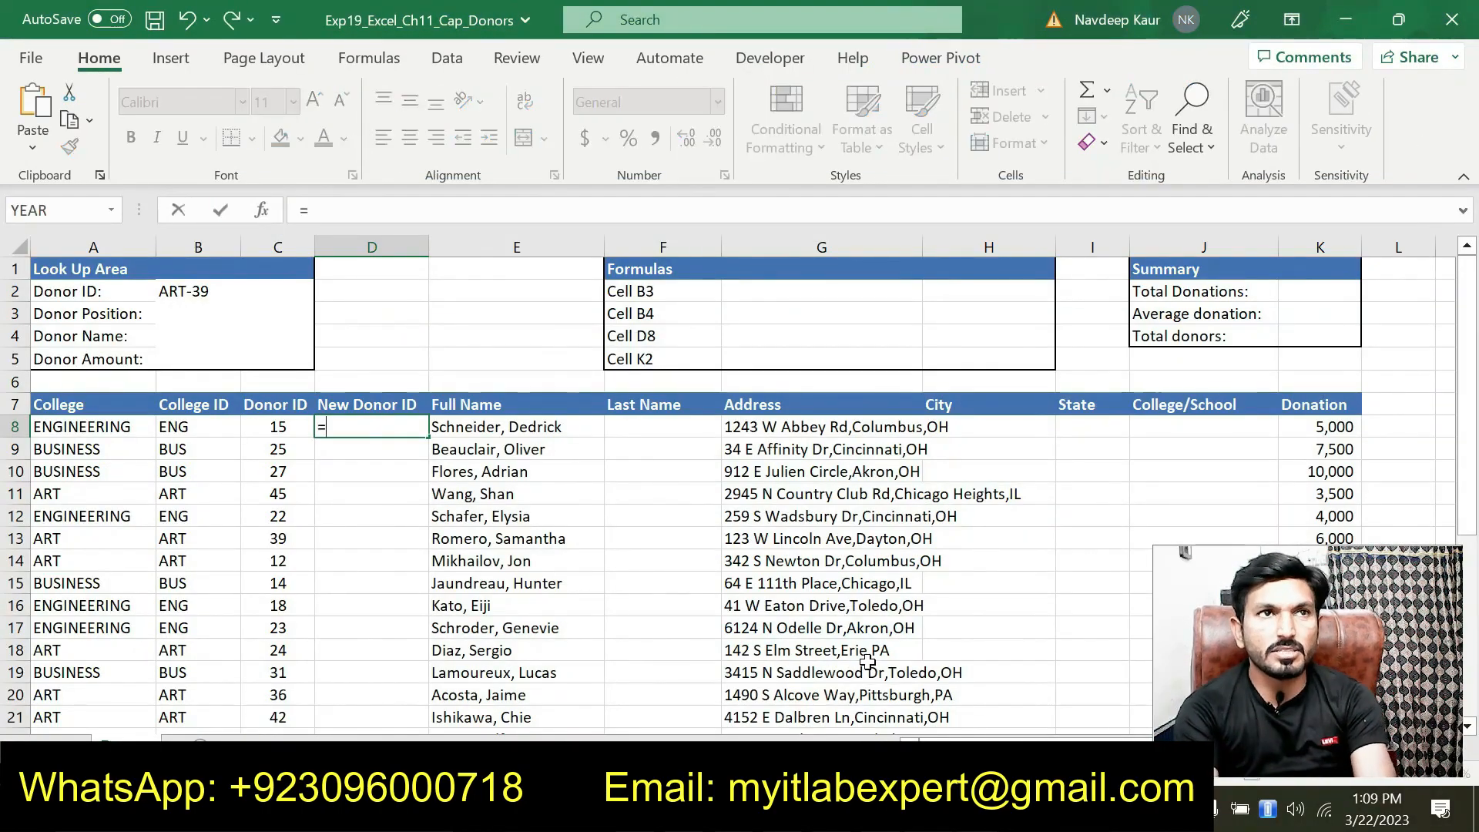
text(con)
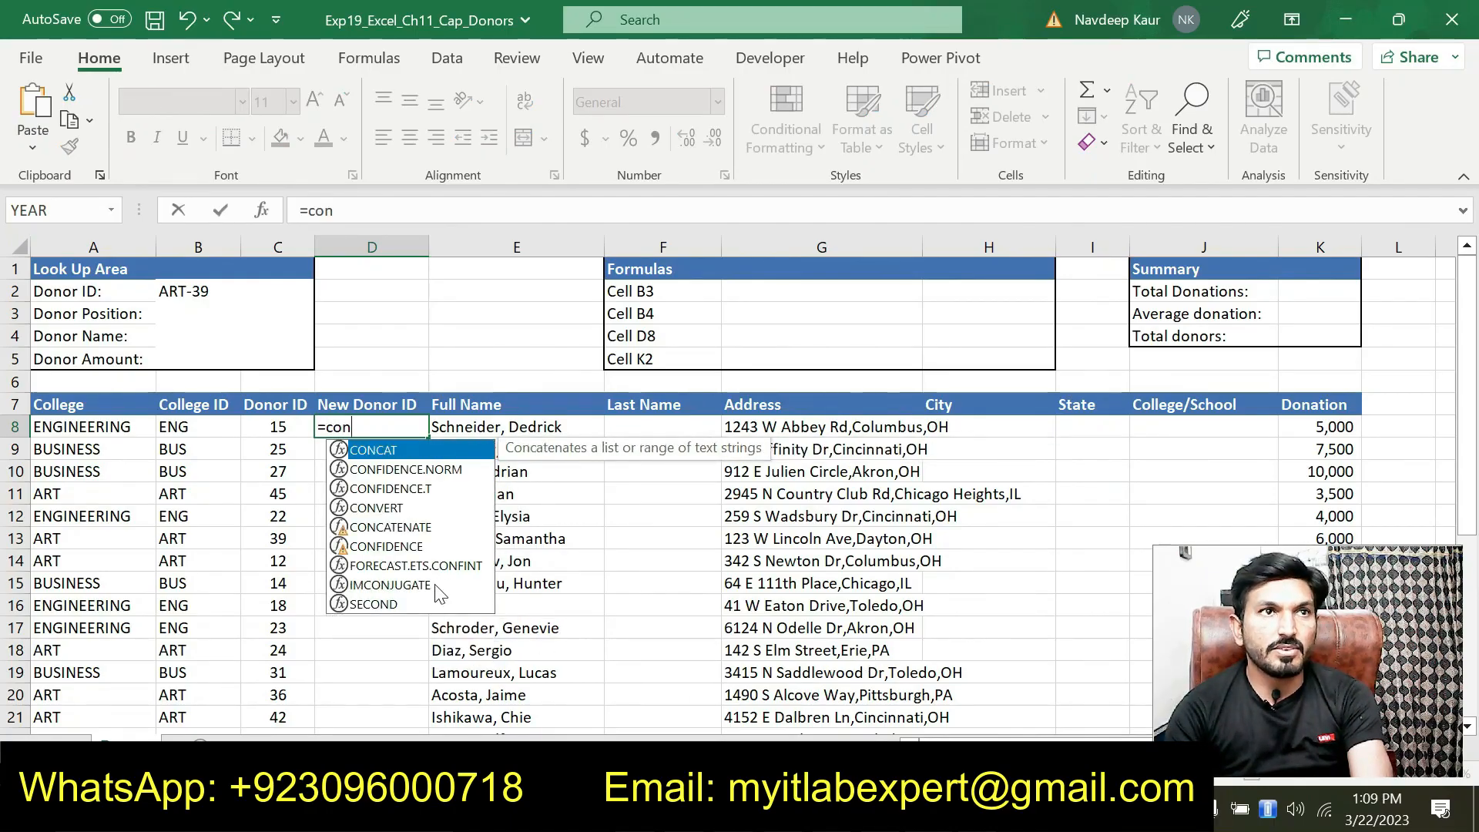
double_click(400, 448)
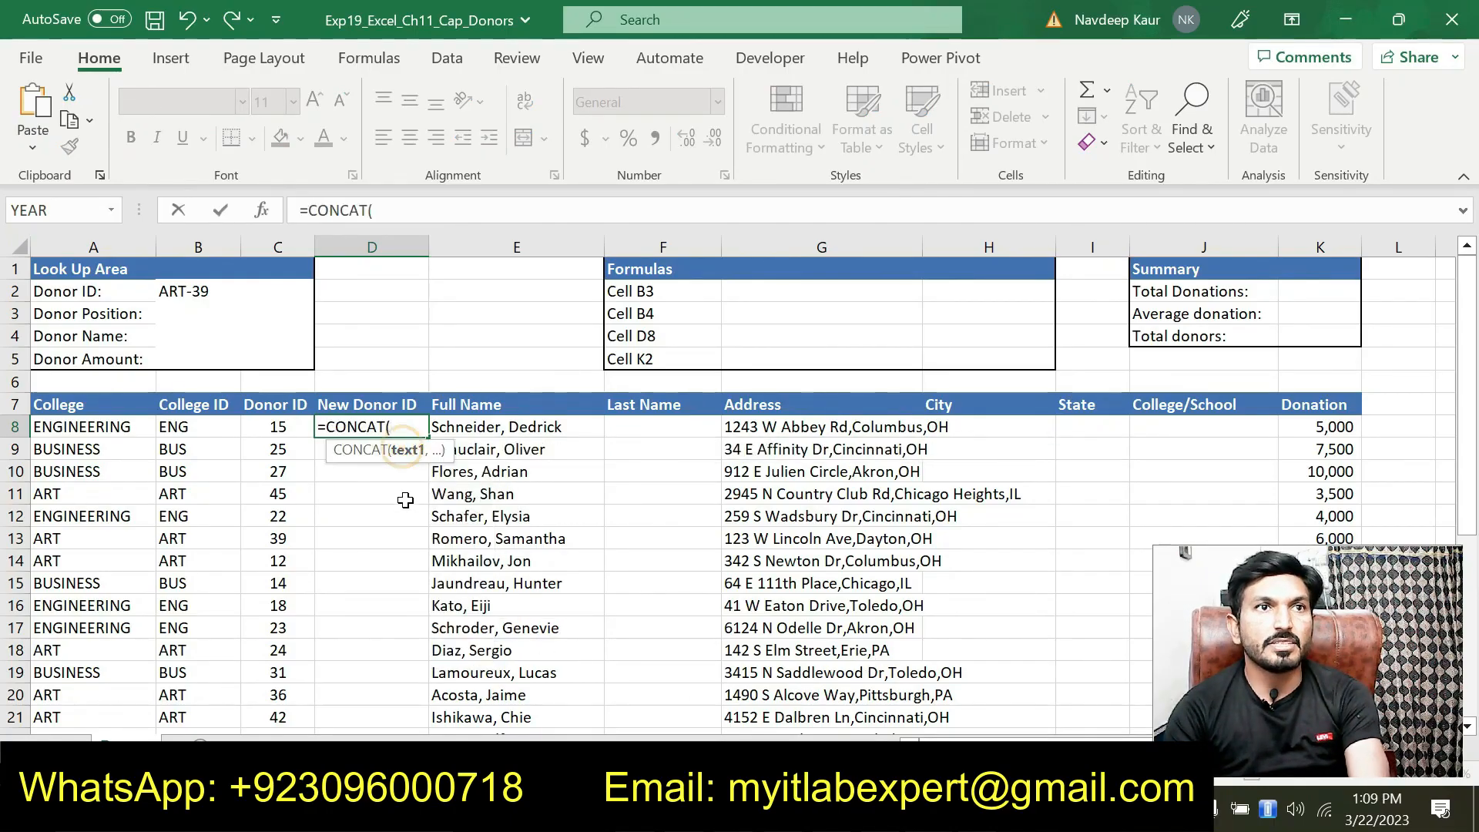
- Set the CONCAT function's arguments to B8, "-" and C8, completing the formula in D8
click(262, 209)
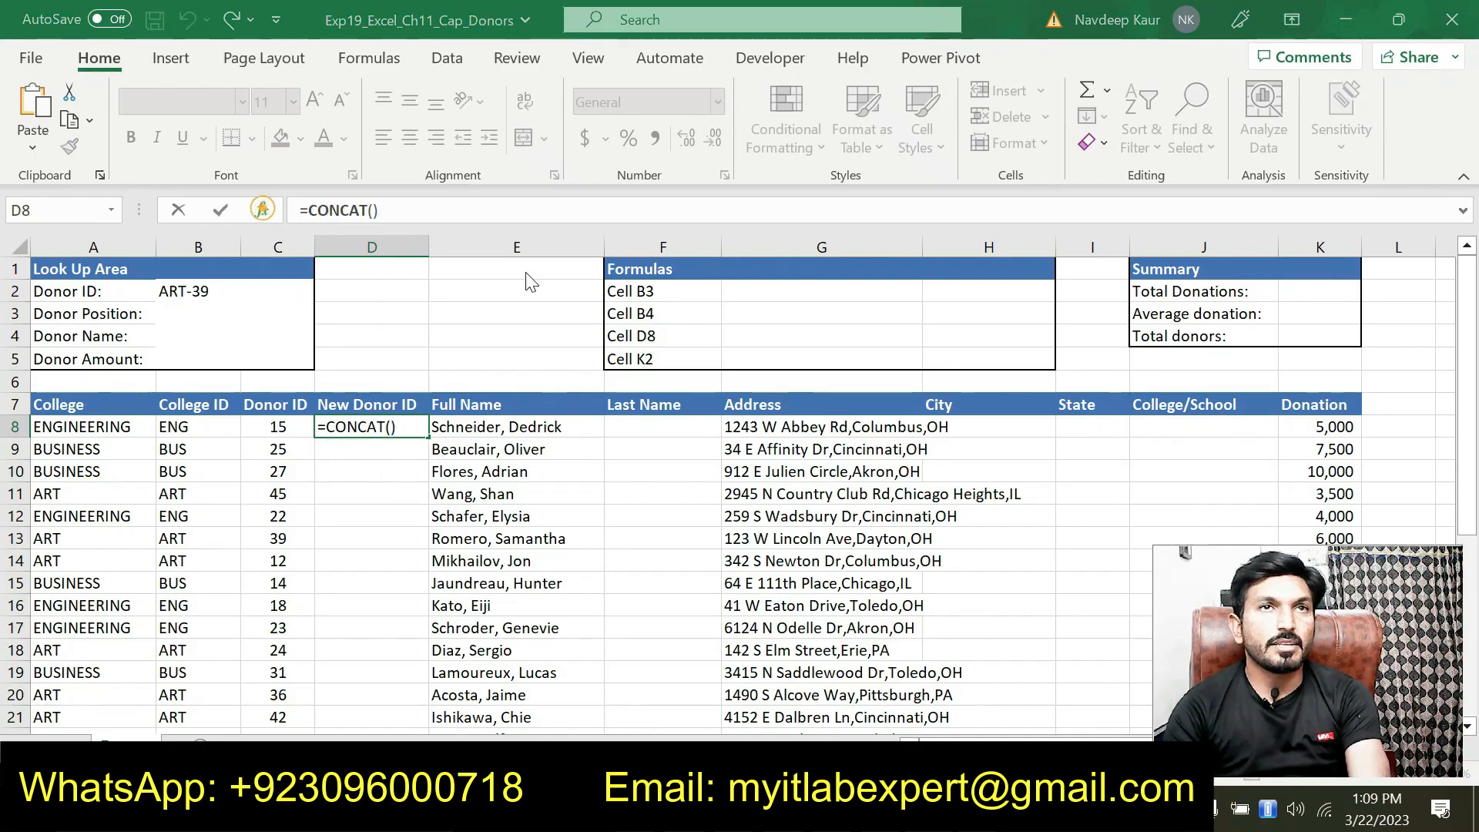
drag(644, 139, 706, 207)
click(211, 428)
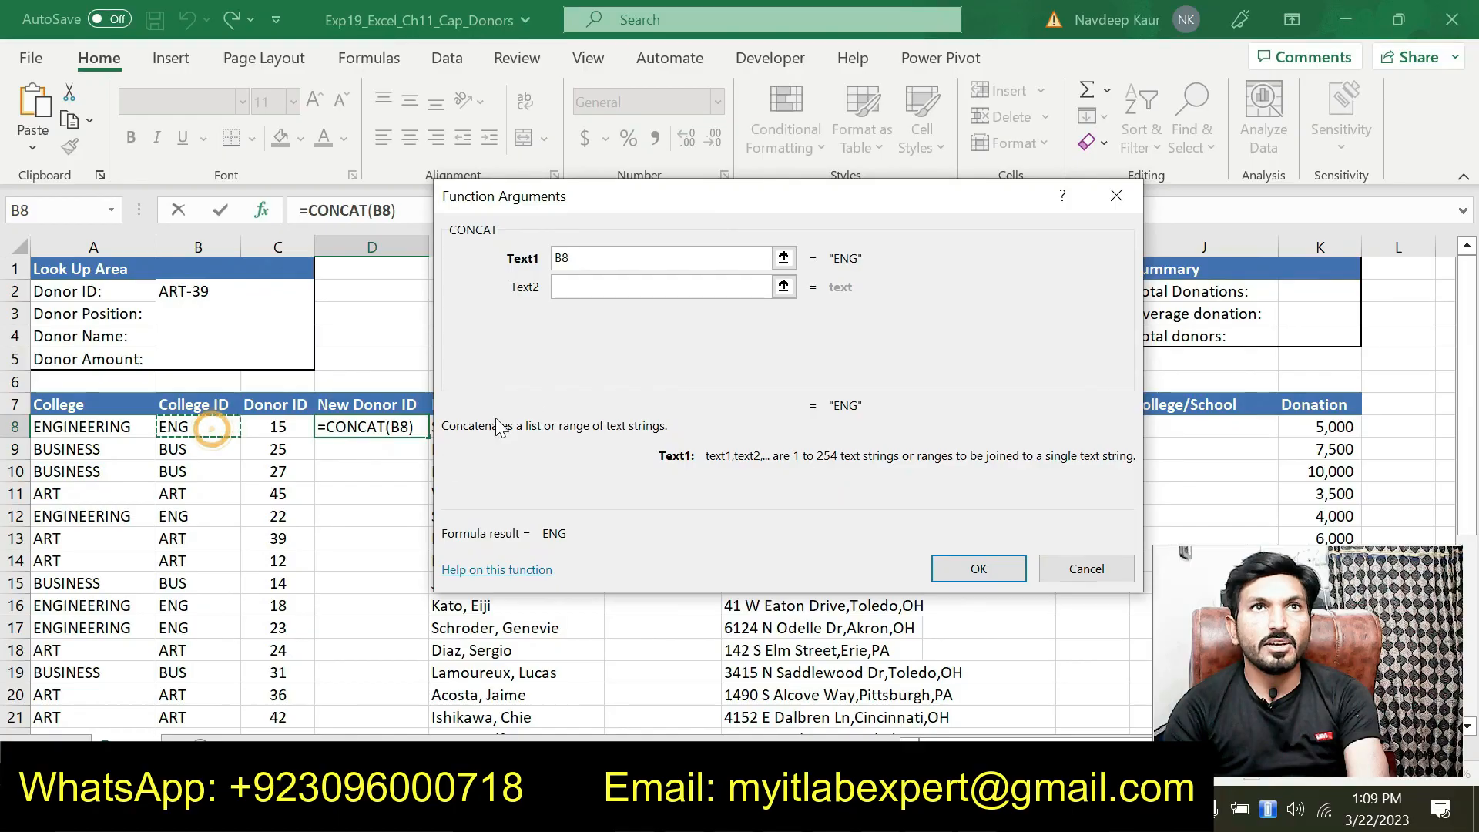
click(581, 286)
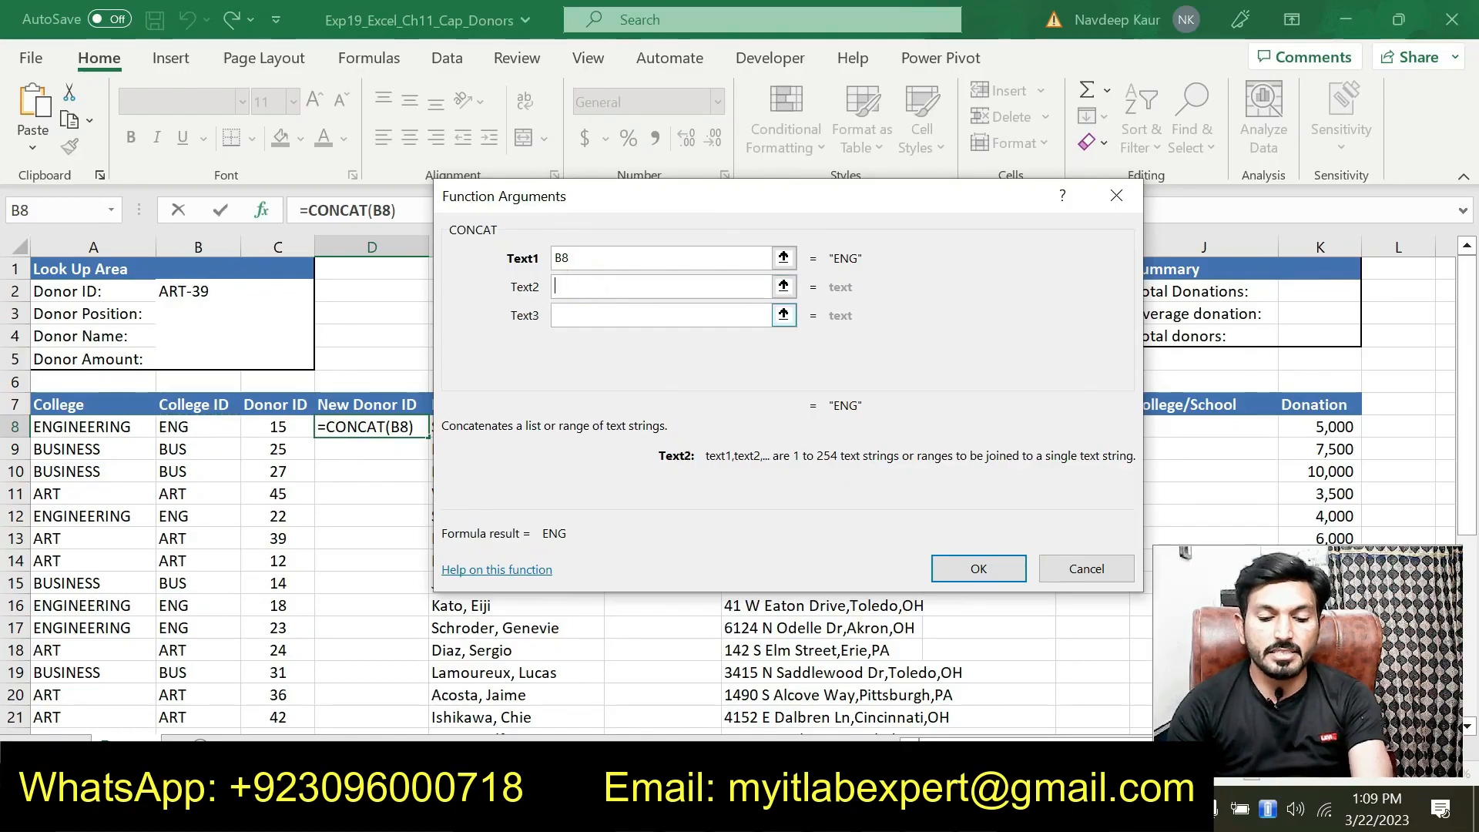
text(")
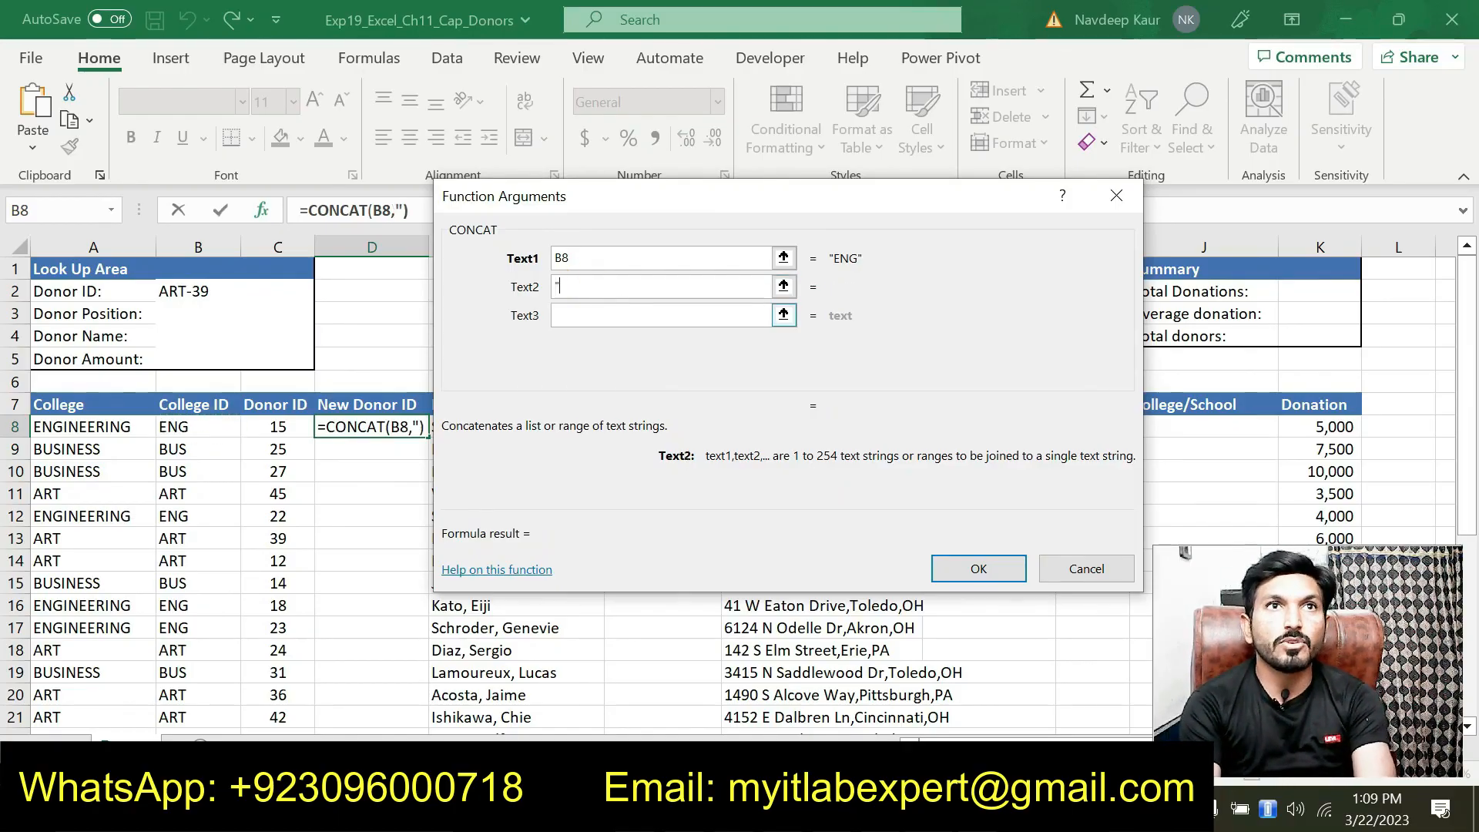
text(-")
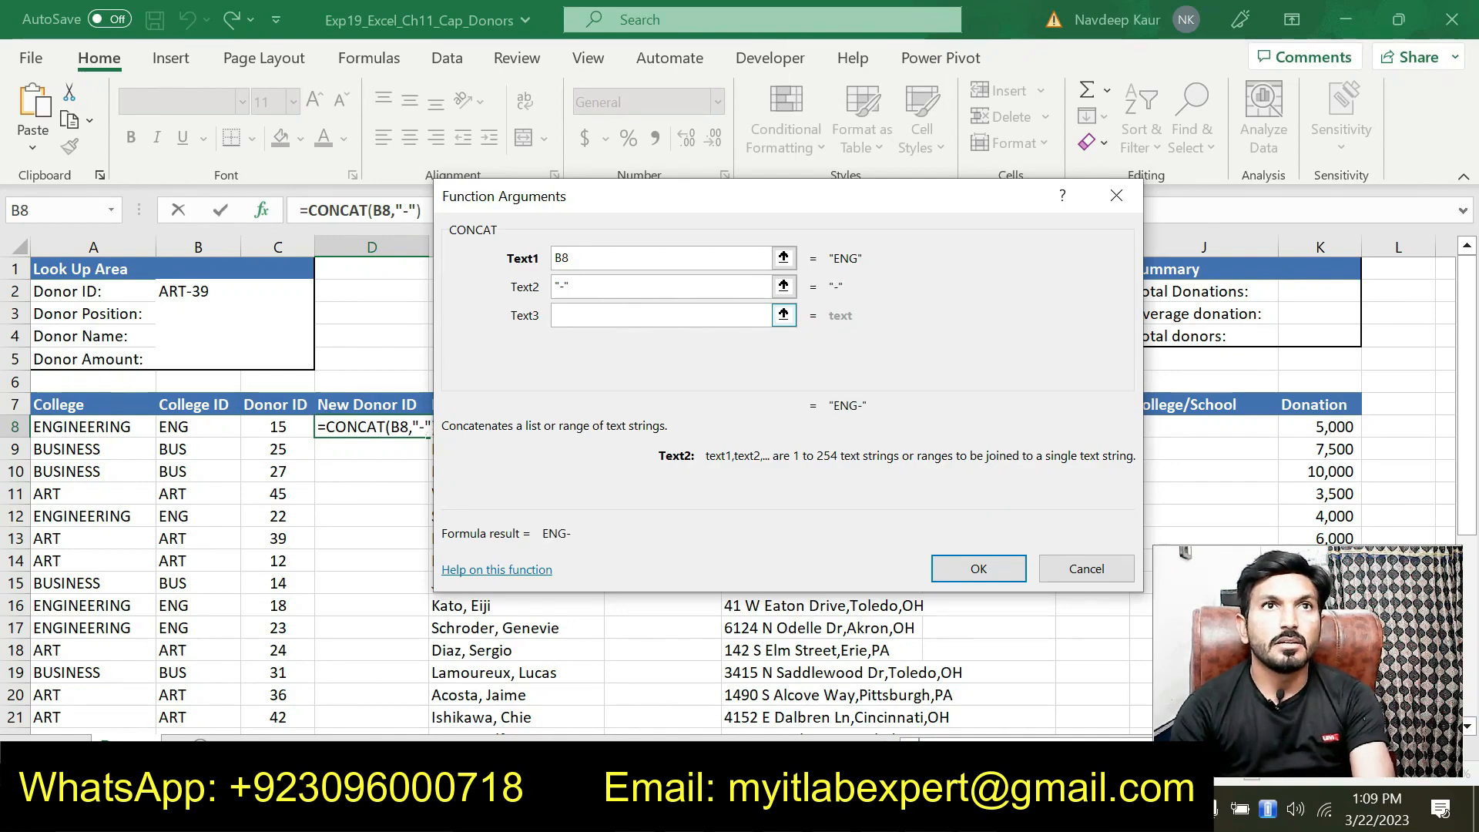
click(612, 316)
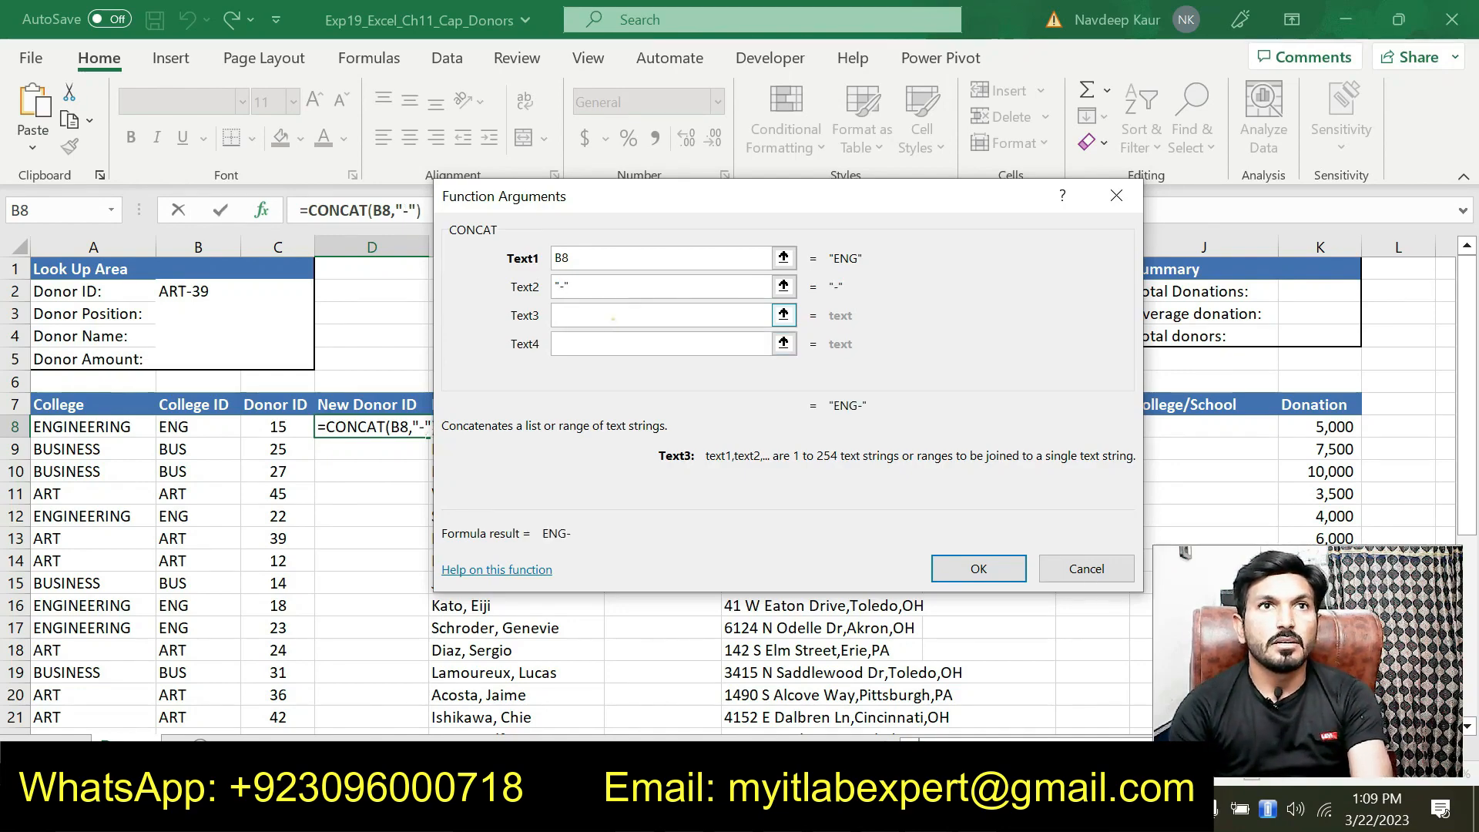
click(254, 426)
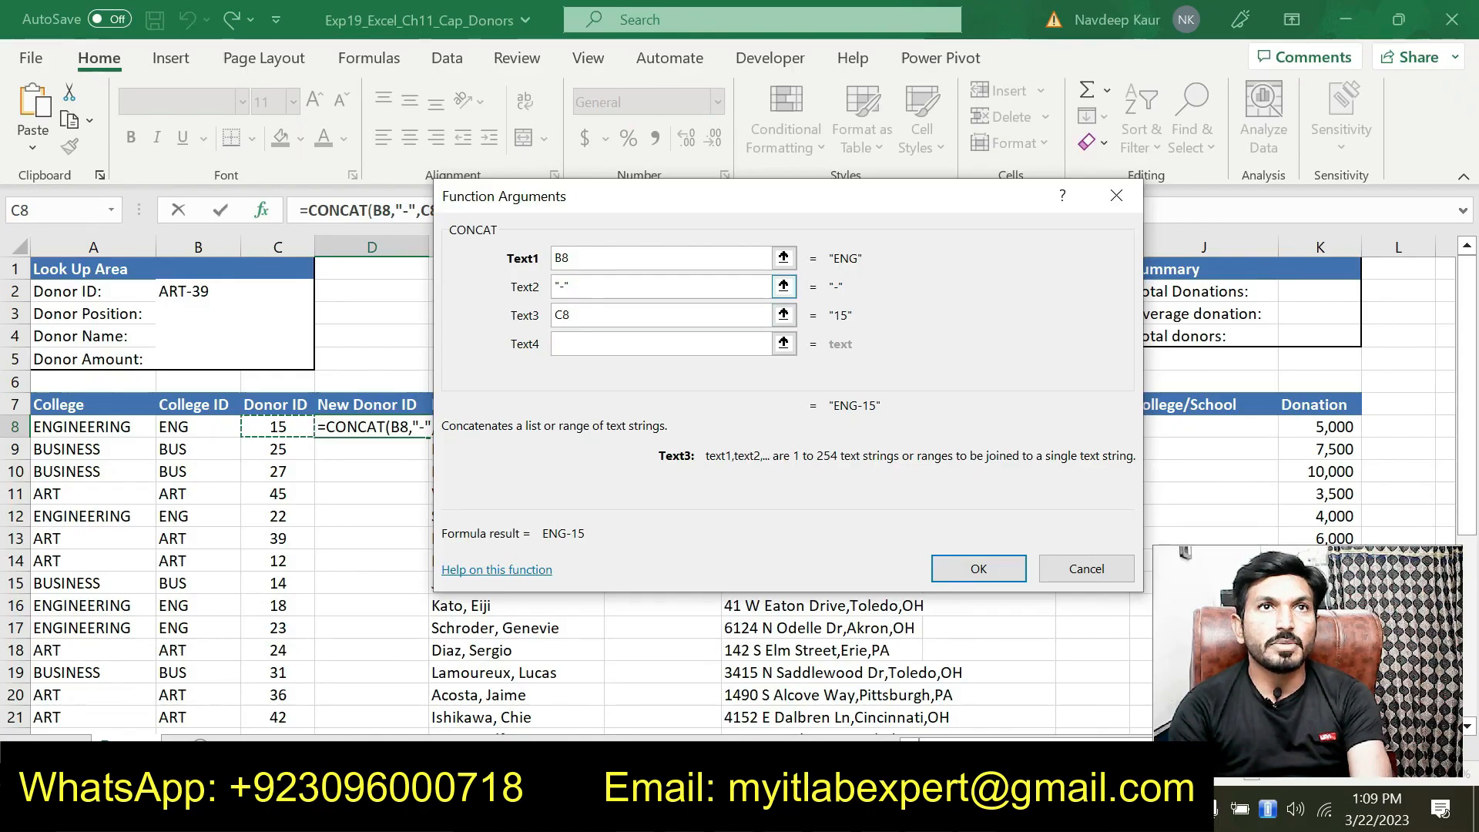
click(971, 565)
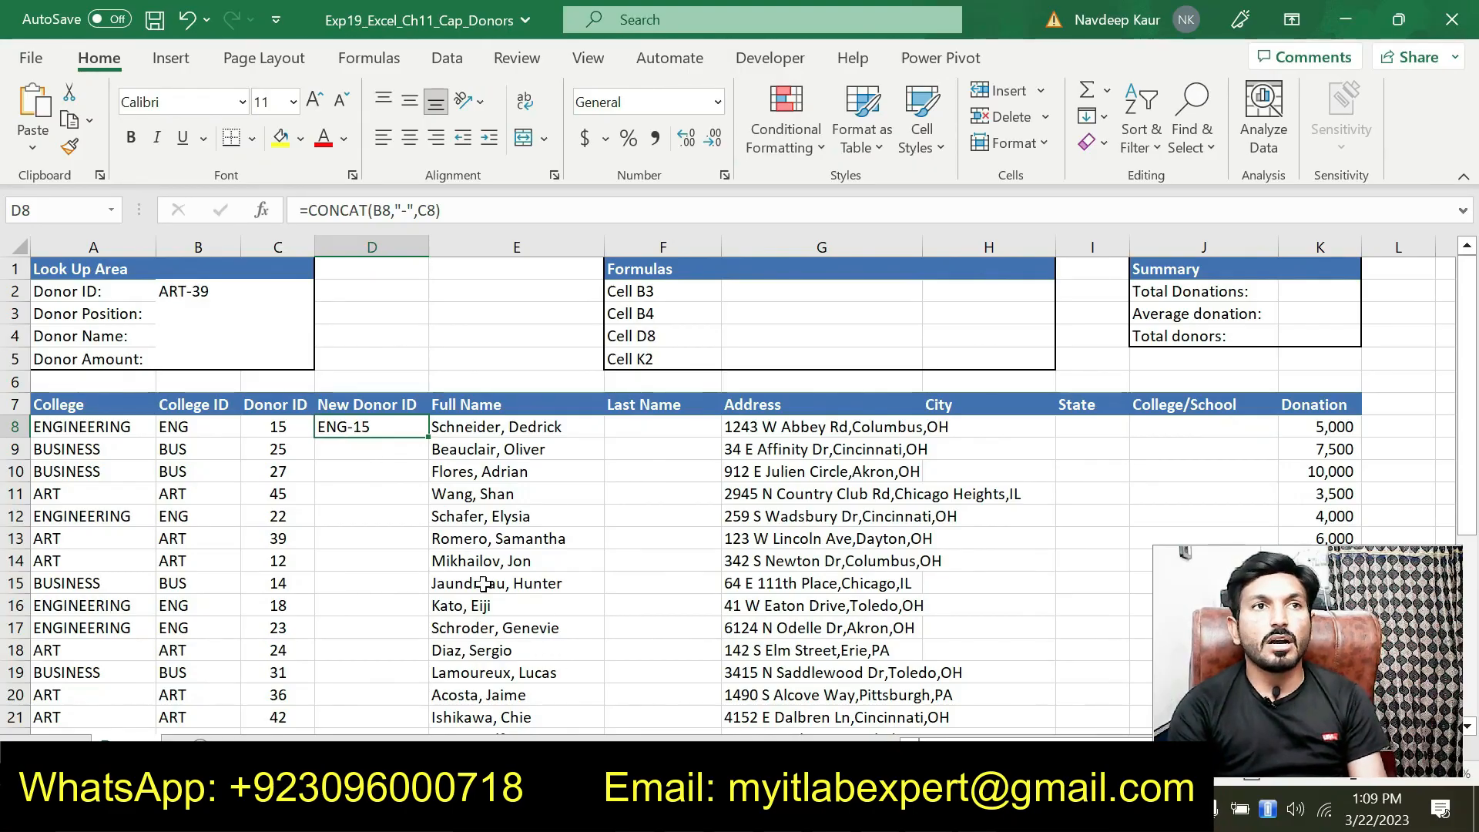
- Copy the CONCAT formula from D8 down the New Donor ID column through D35 and check the filled range
double_click(426, 437)
scroll(392, 483, down, 8)
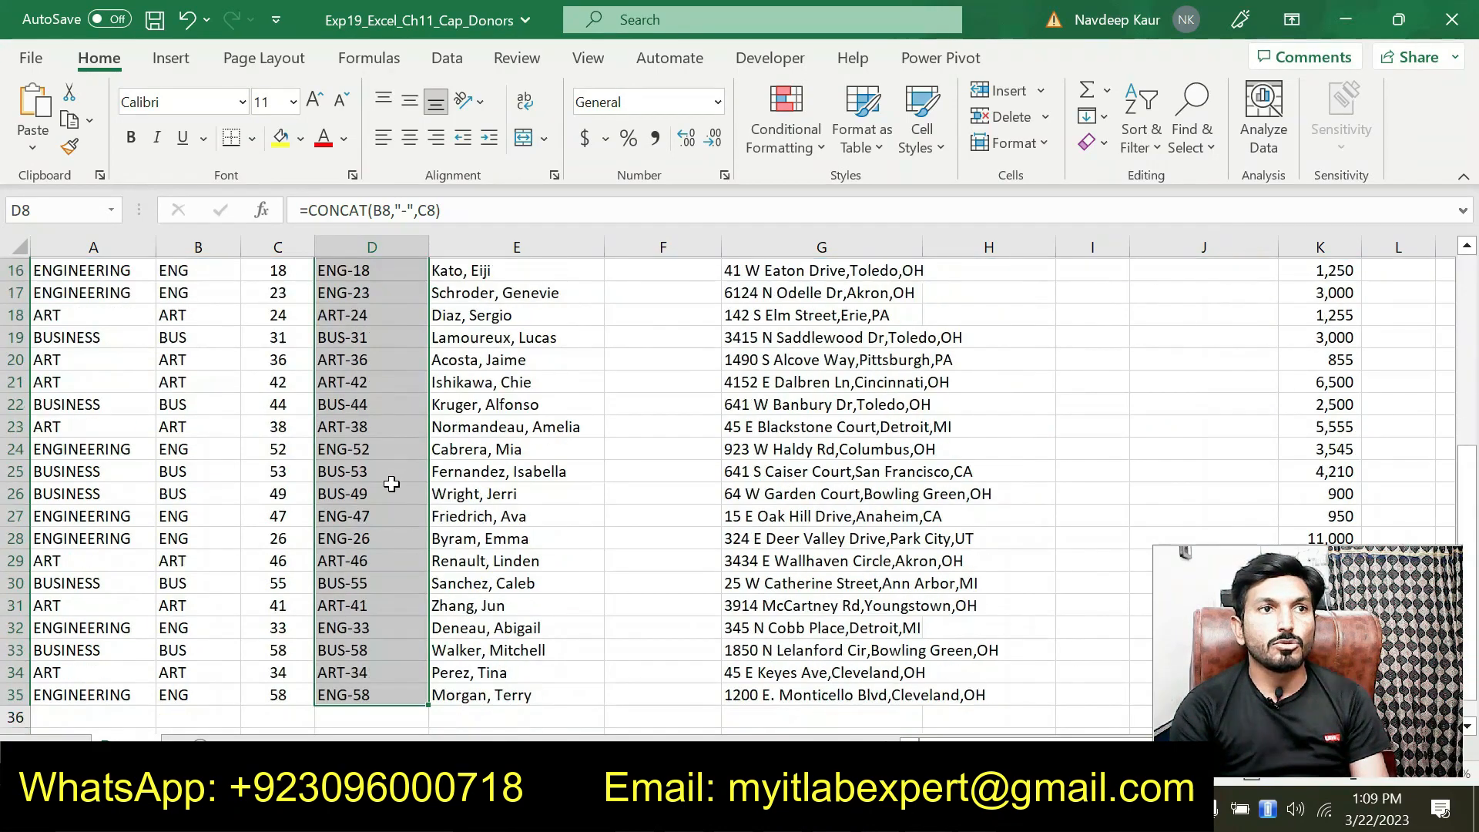
scroll(392, 482, up, 8)
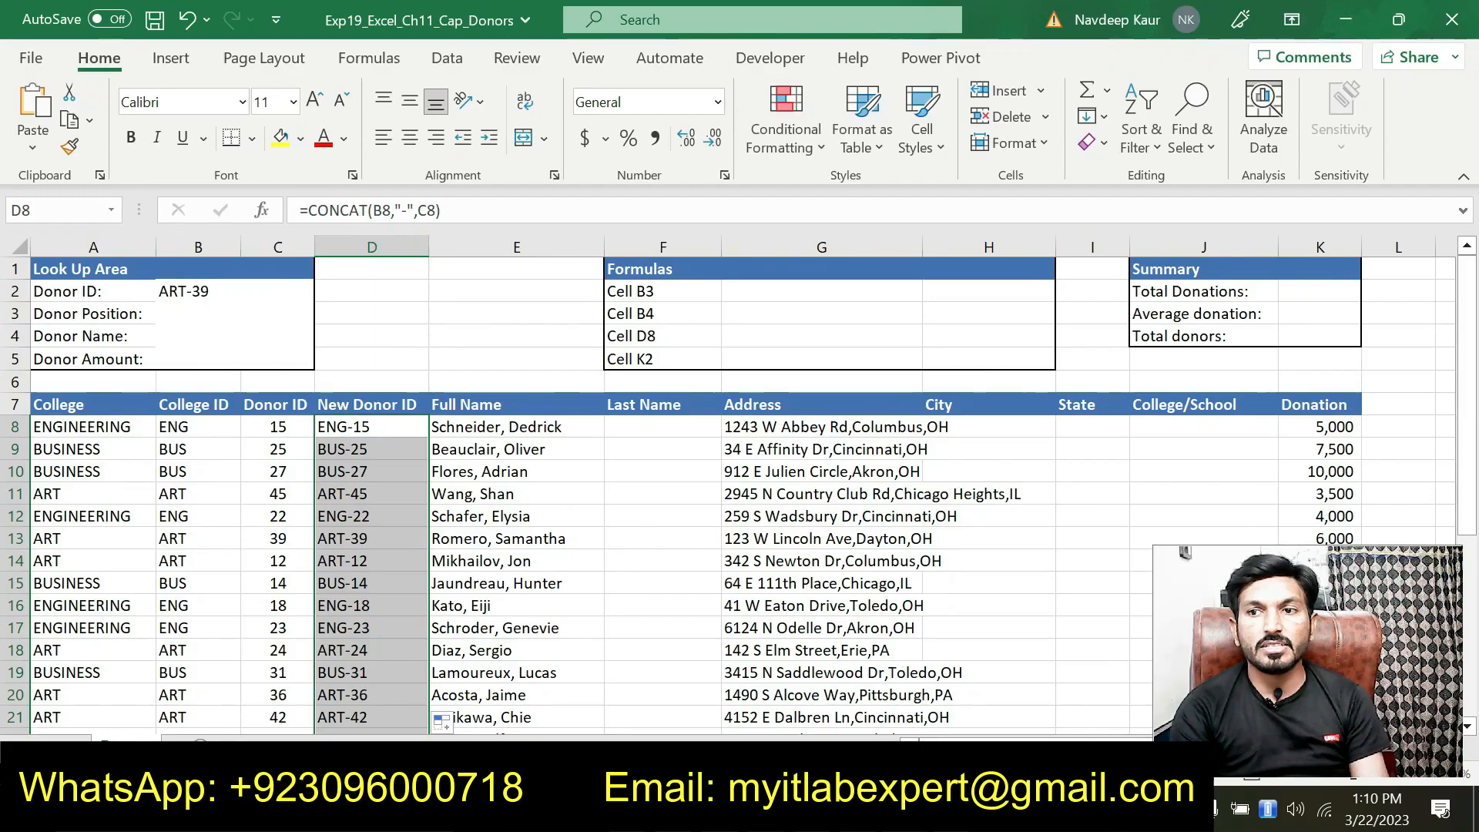
- Return to the Word instructions and move the turquoise highlight from step 3's CONCAT paragraph to step 4's text function paragraph
click(963, 808)
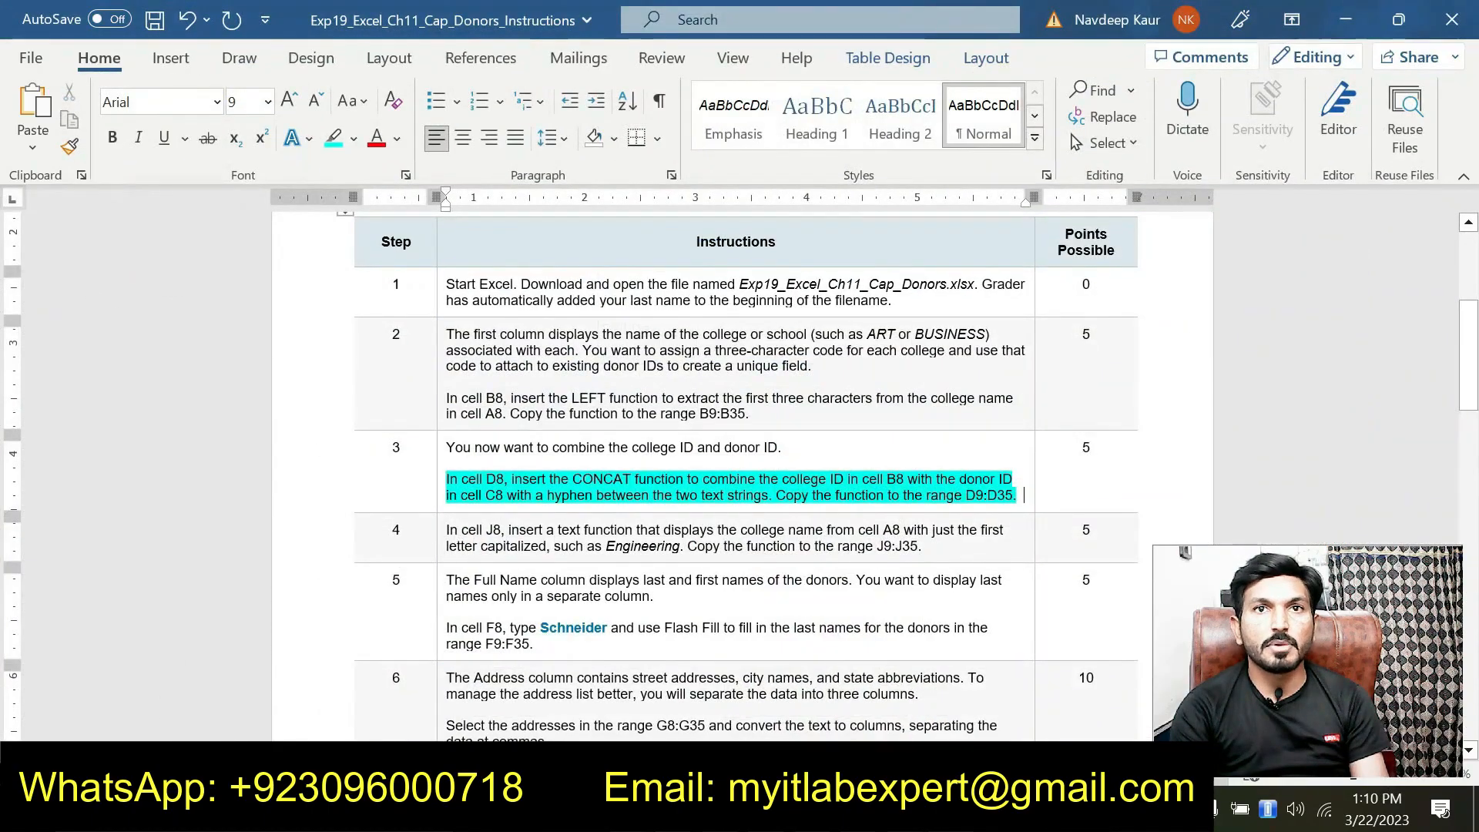
drag(1017, 495, 462, 479)
click(545, 436)
scroll(544, 433, down, 1)
scroll(544, 433, down, 1)
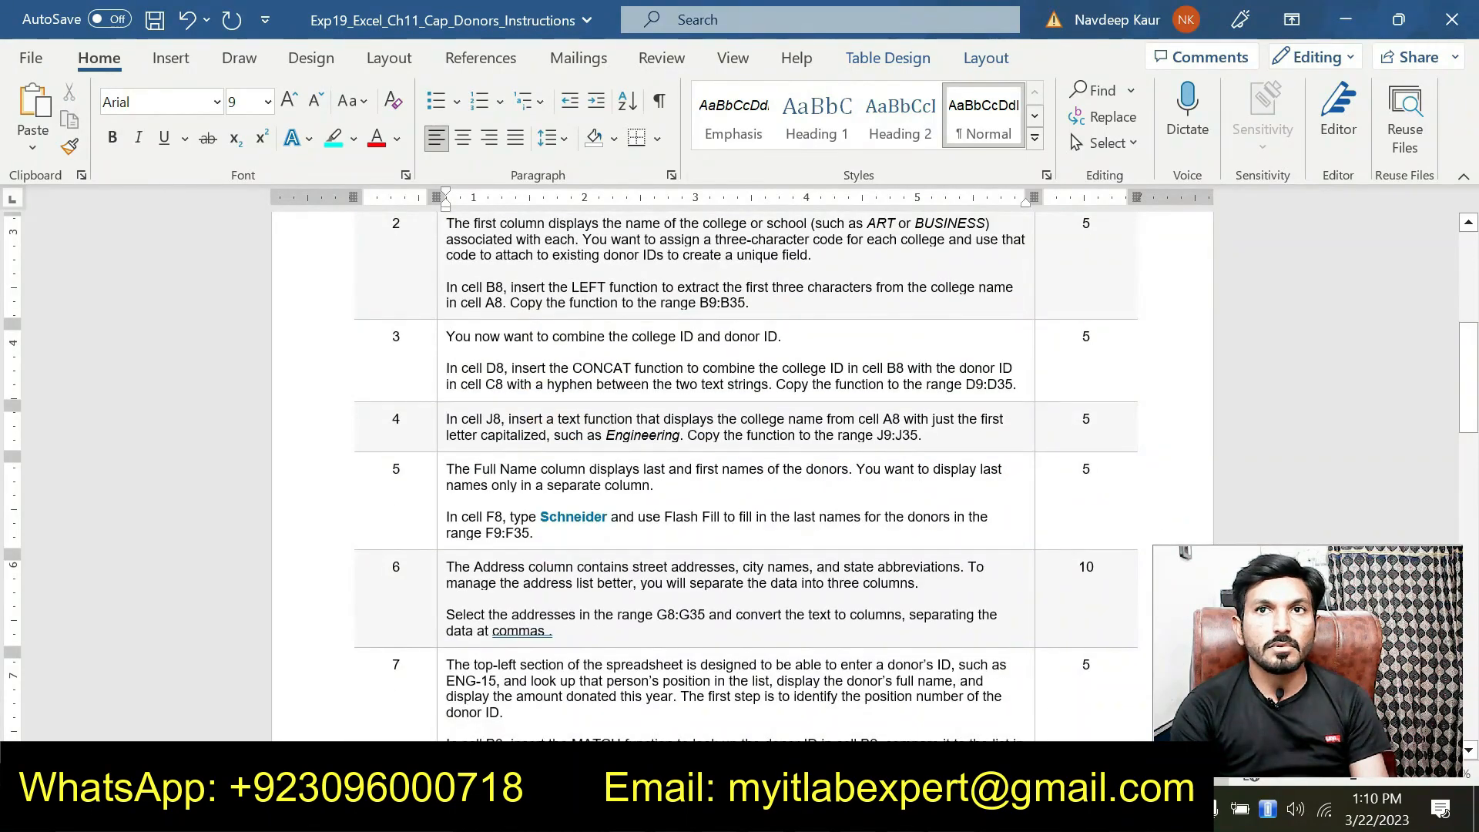
drag(930, 433, 459, 423)
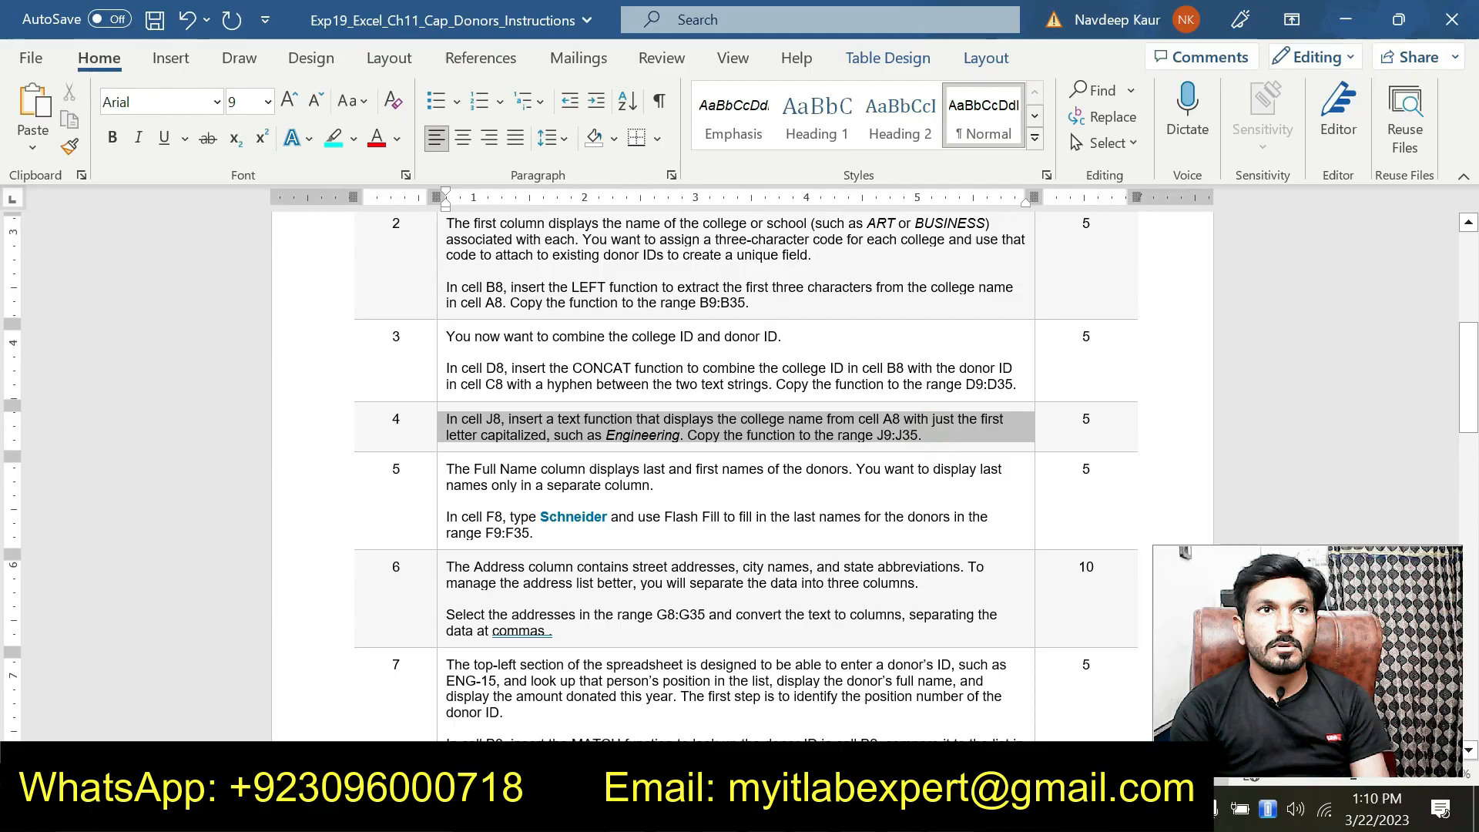
click(547, 383)
click(552, 437)
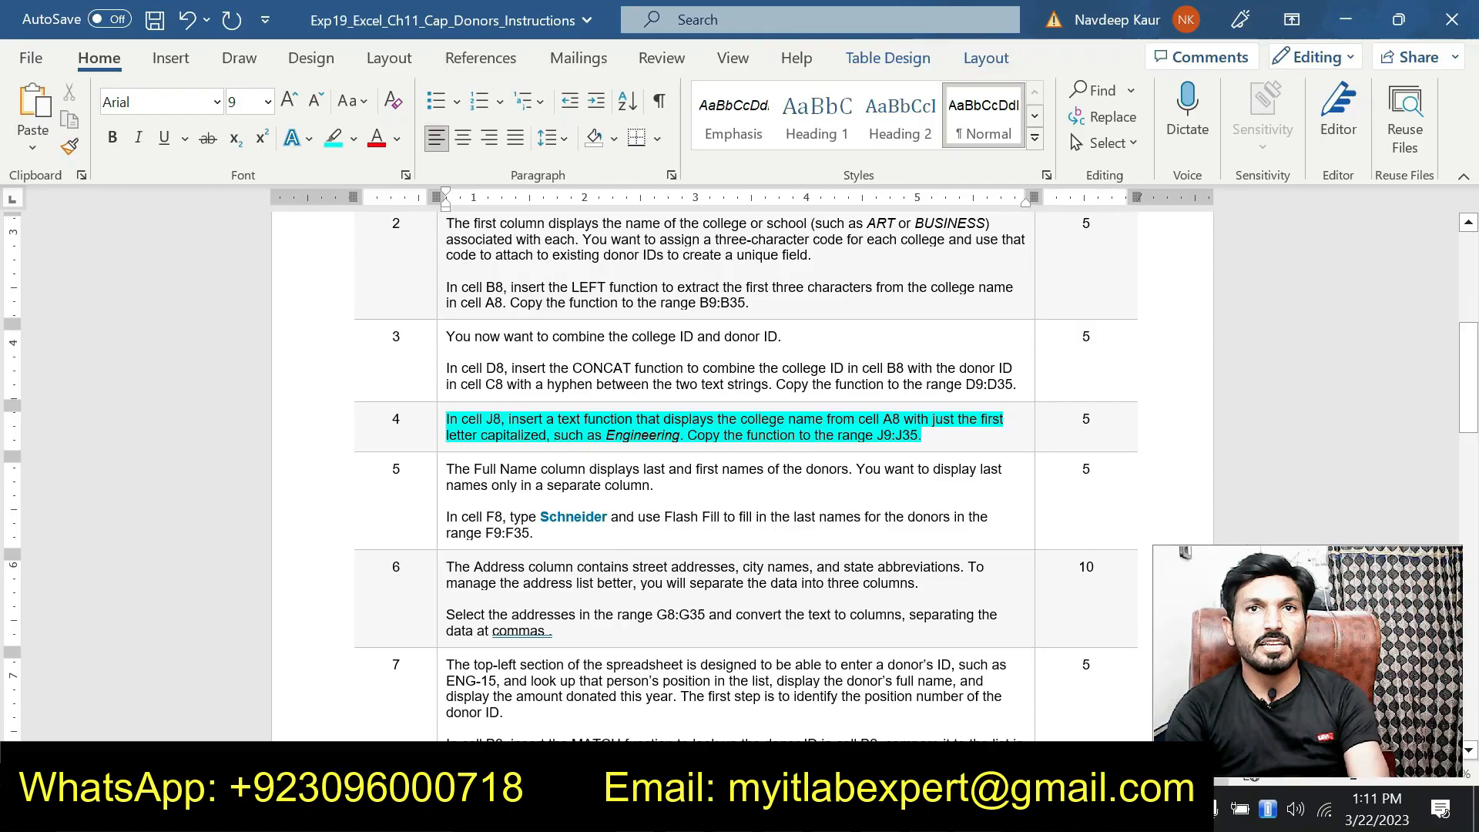
click(927, 438)
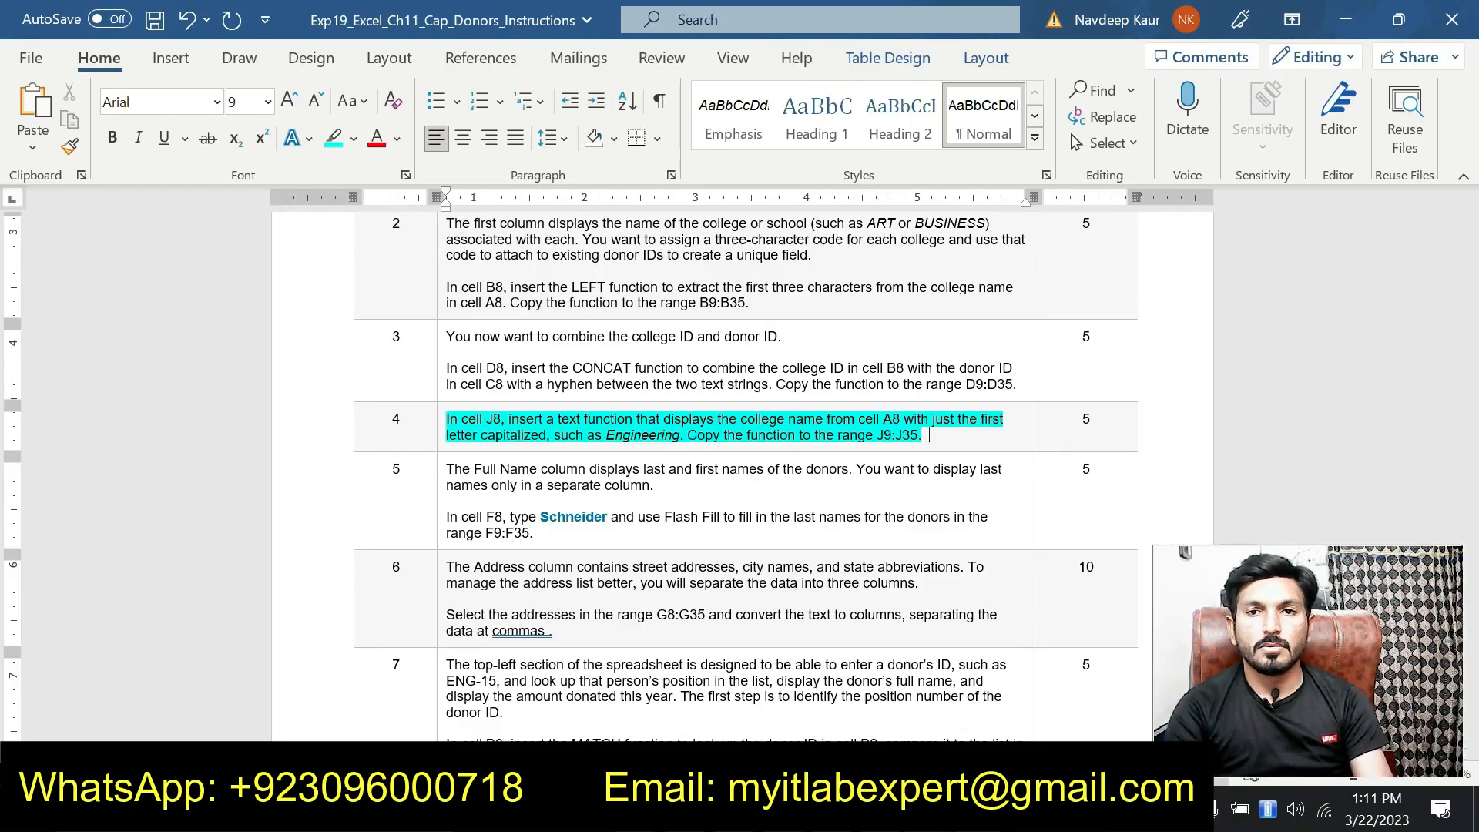
- Switch back to the donors workbook in Excel and enter =PROPER(A8) in cell J8 of the College/School column
click(965, 805)
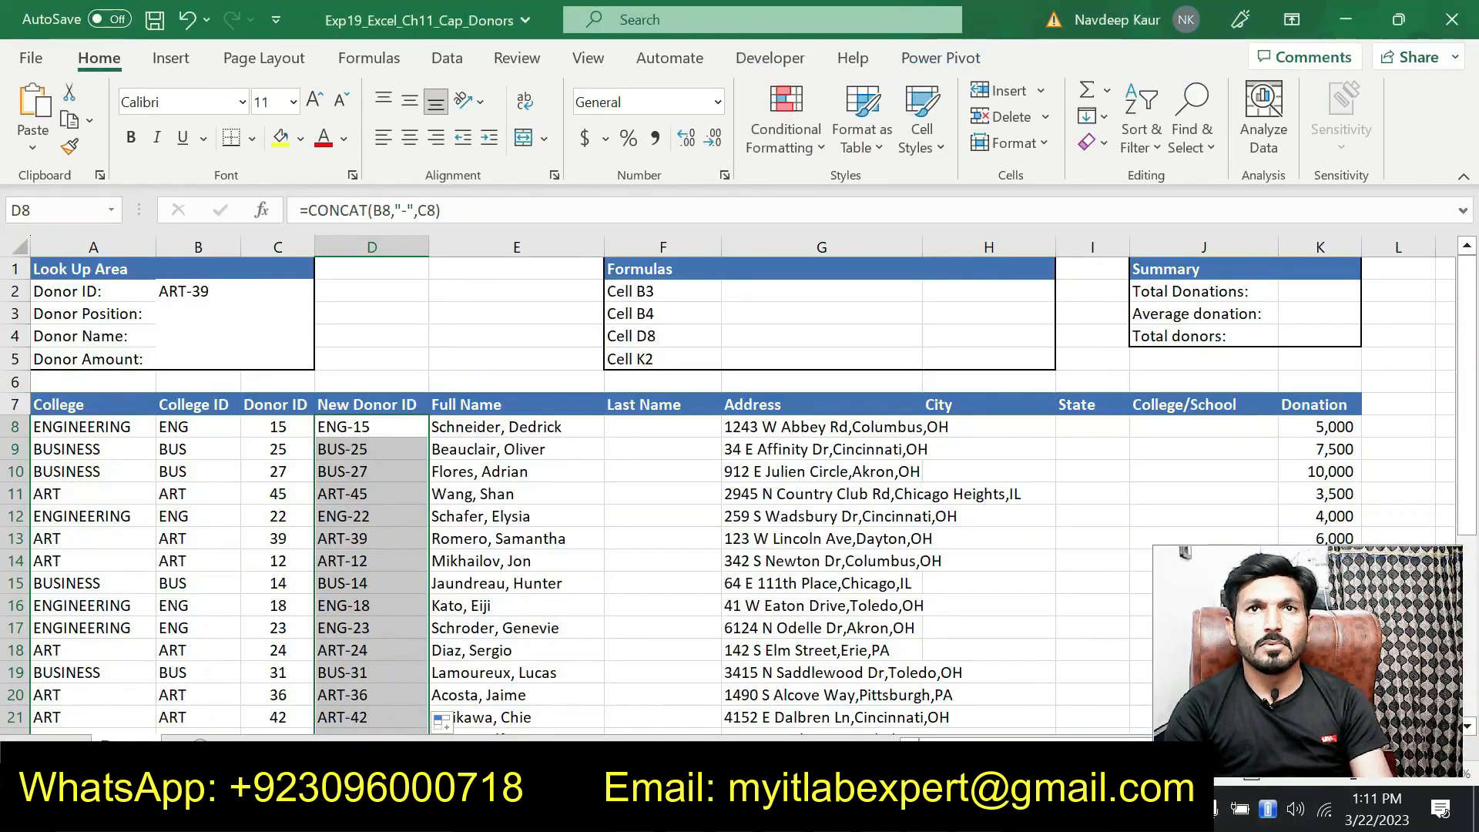
click(1194, 430)
drag(934, 747, 997, 747)
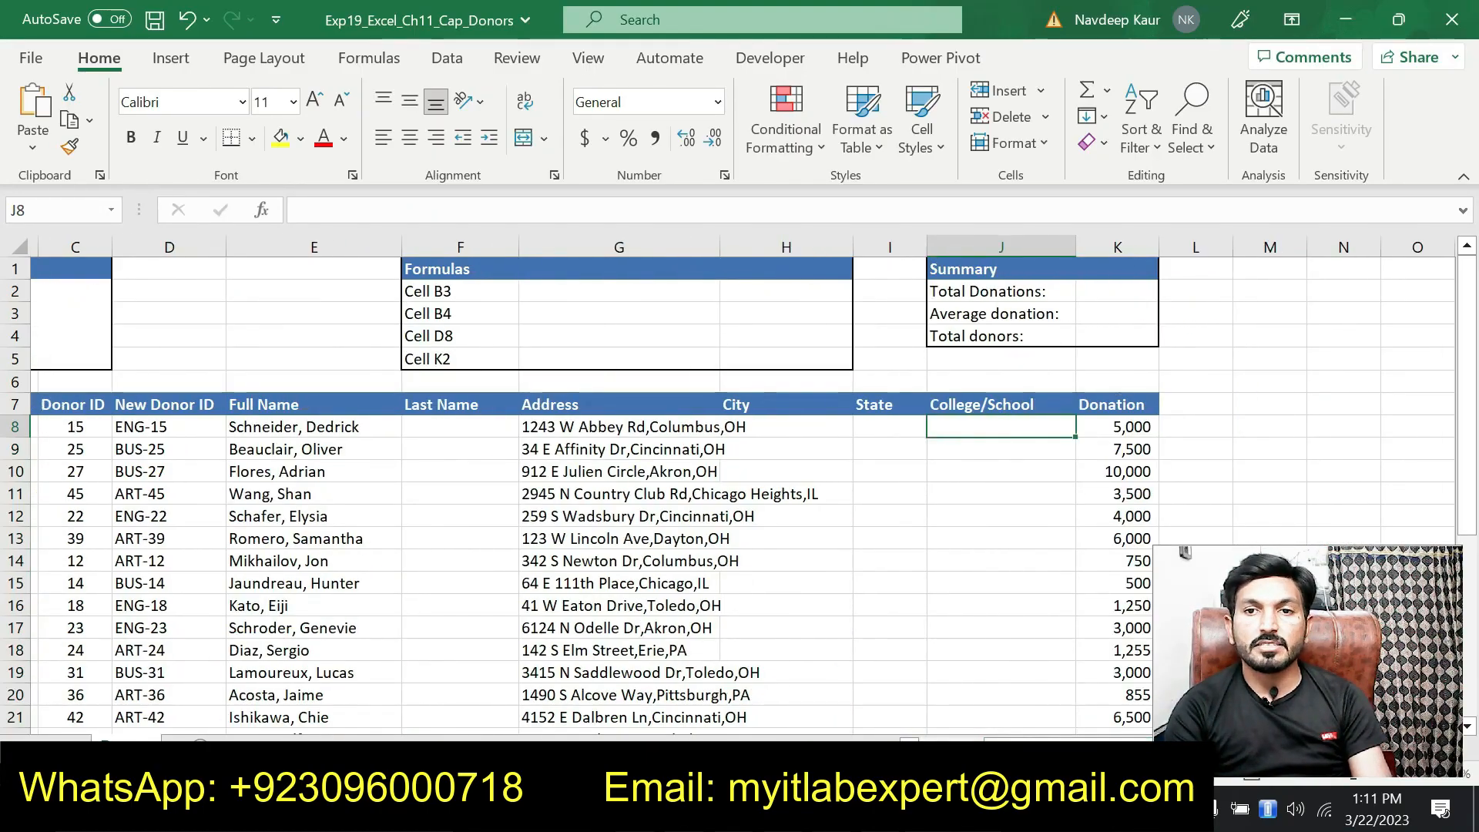
click(1001, 806)
click(966, 806)
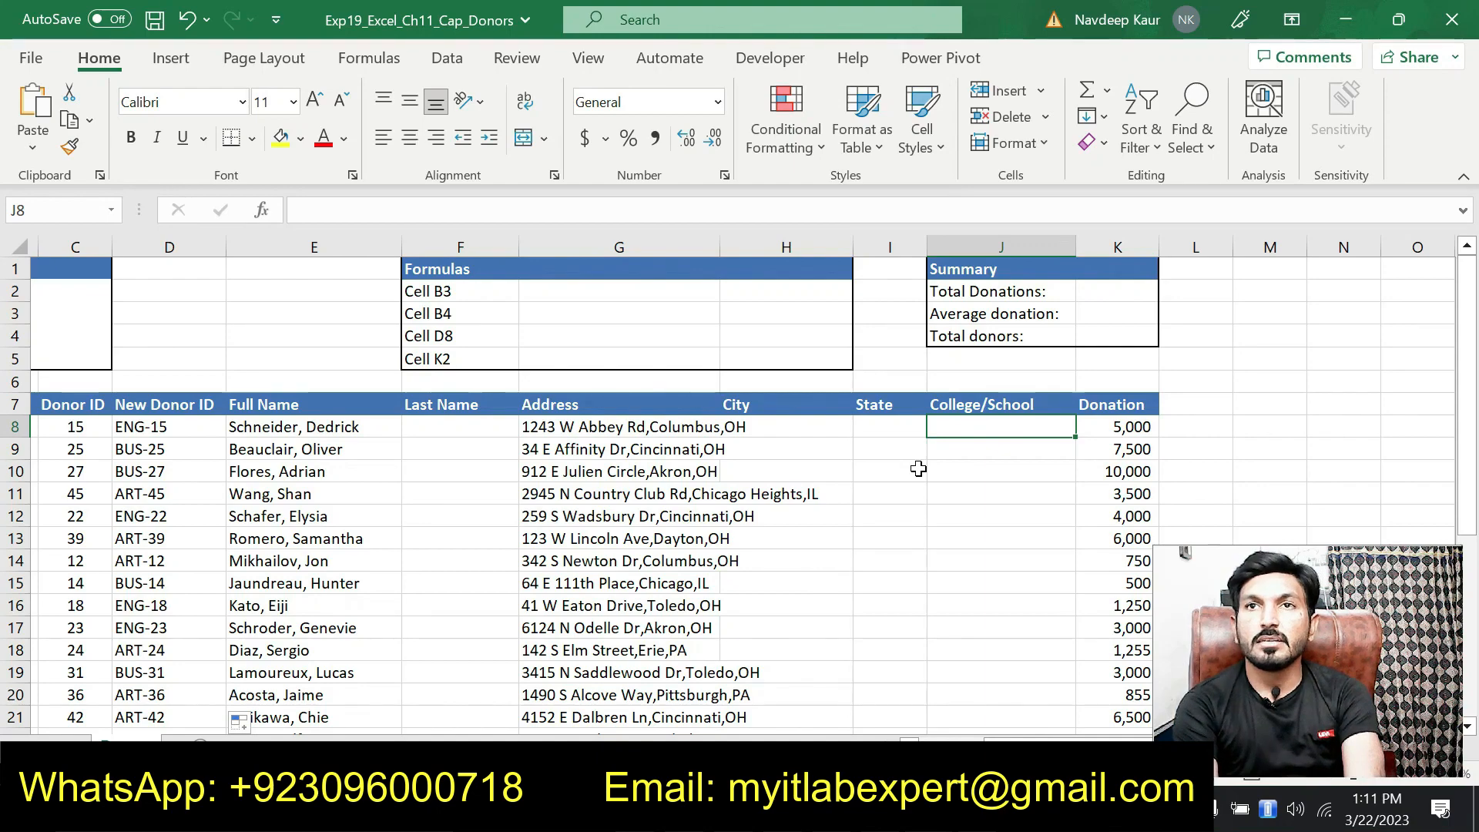
text(=prop)
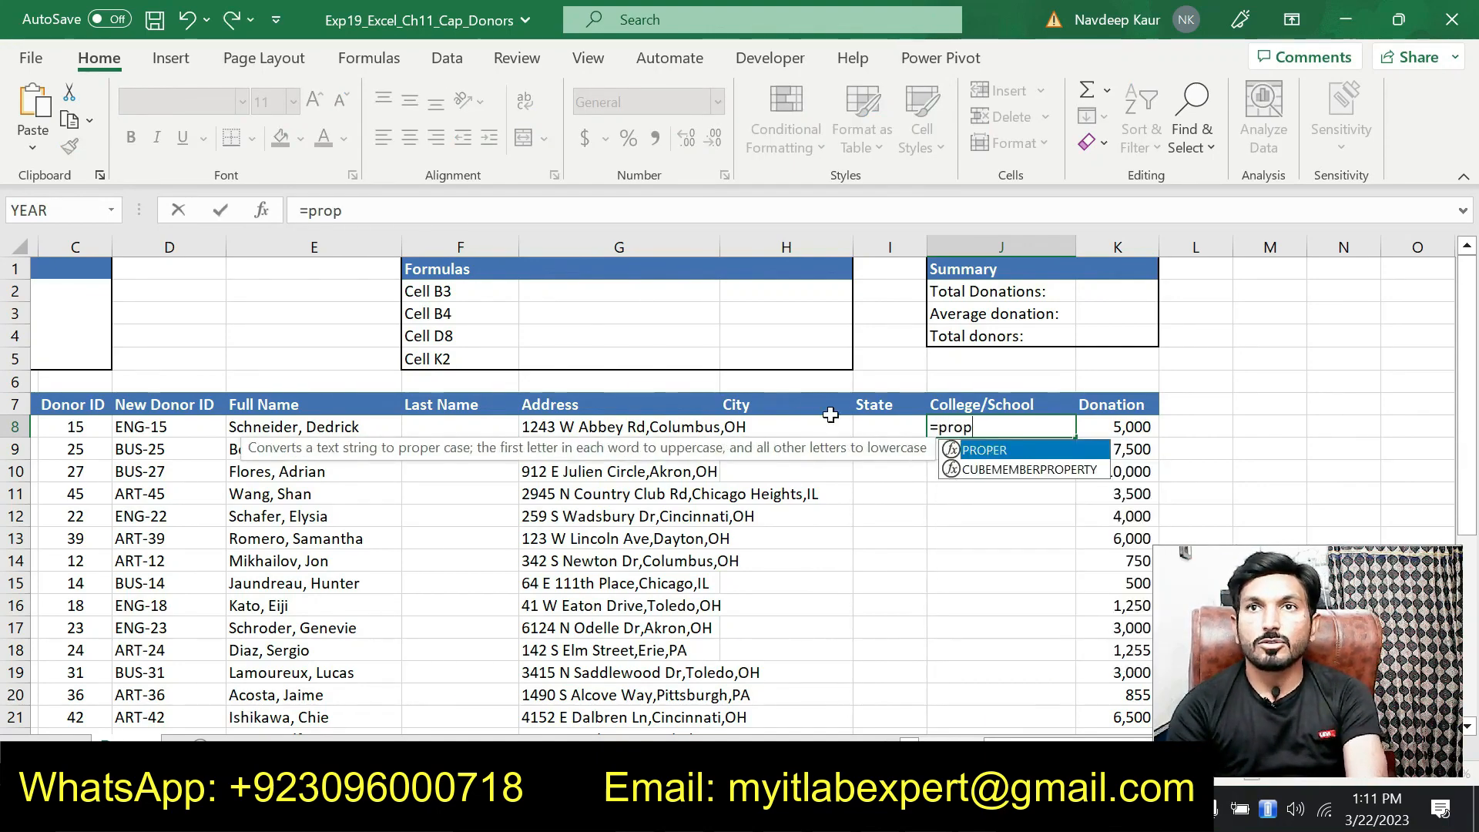
double_click(988, 448)
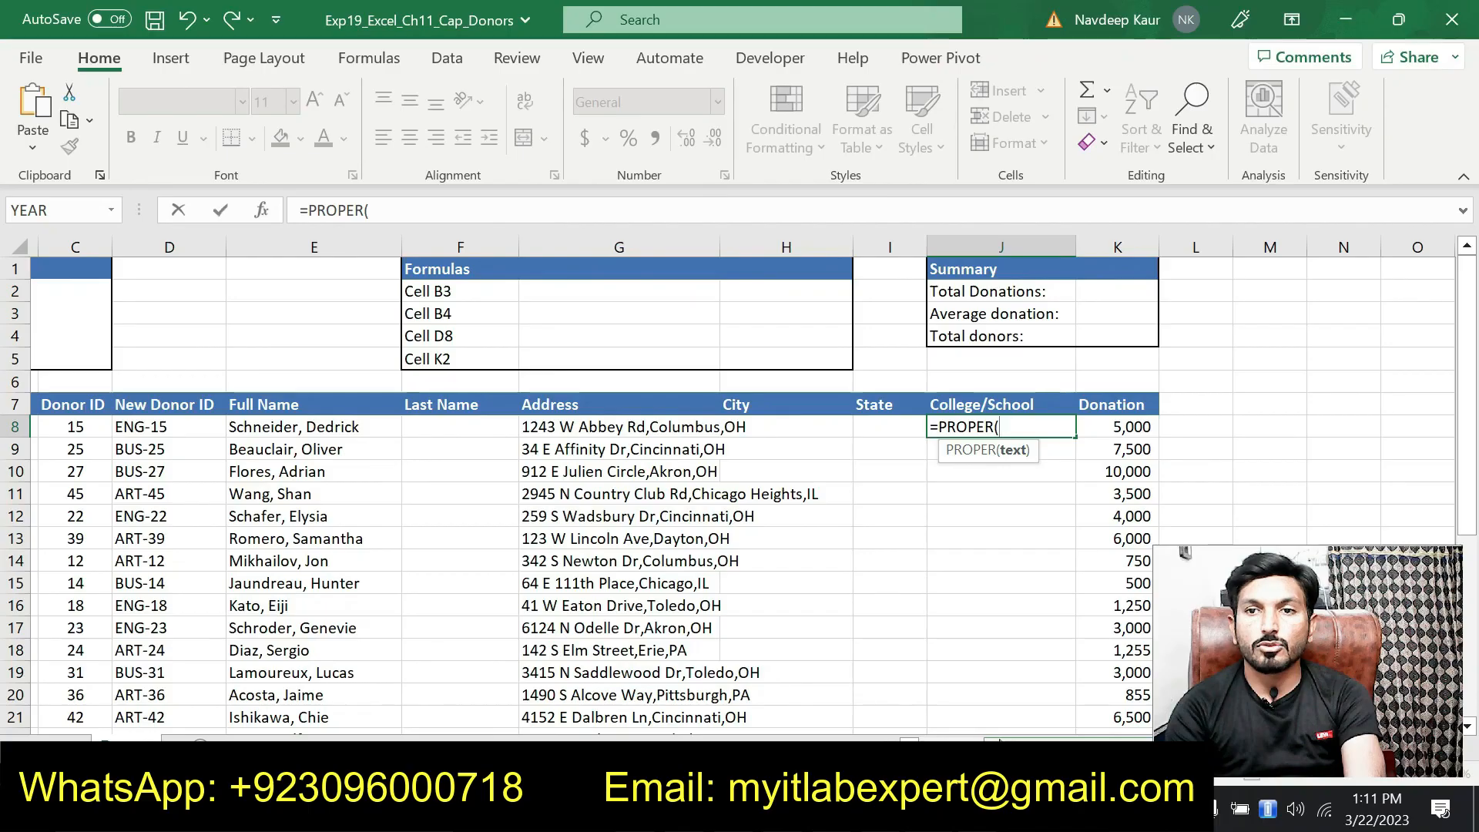
scroll(103, 421, left, 3)
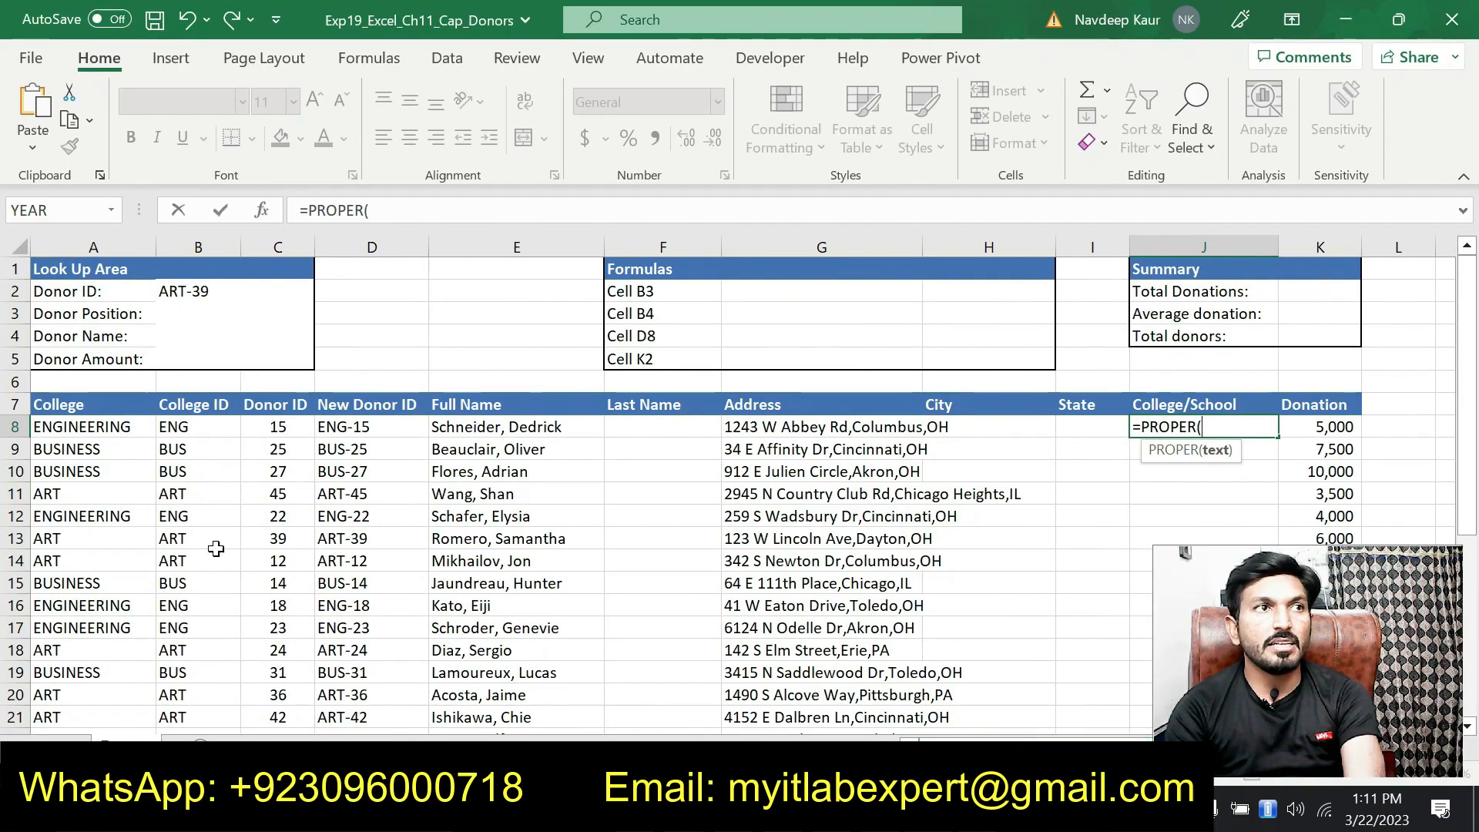
click(103, 422)
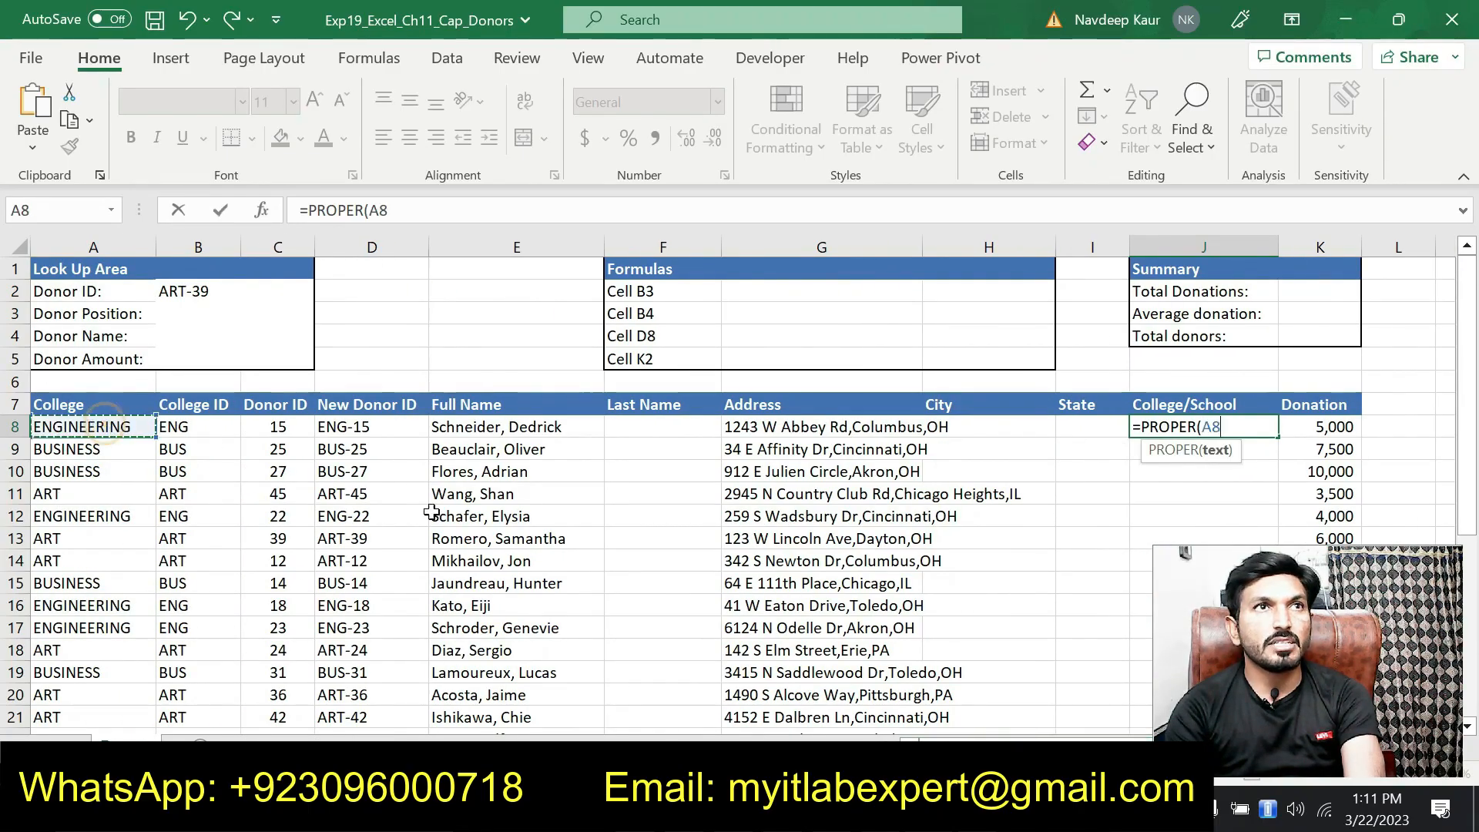
click(408, 210)
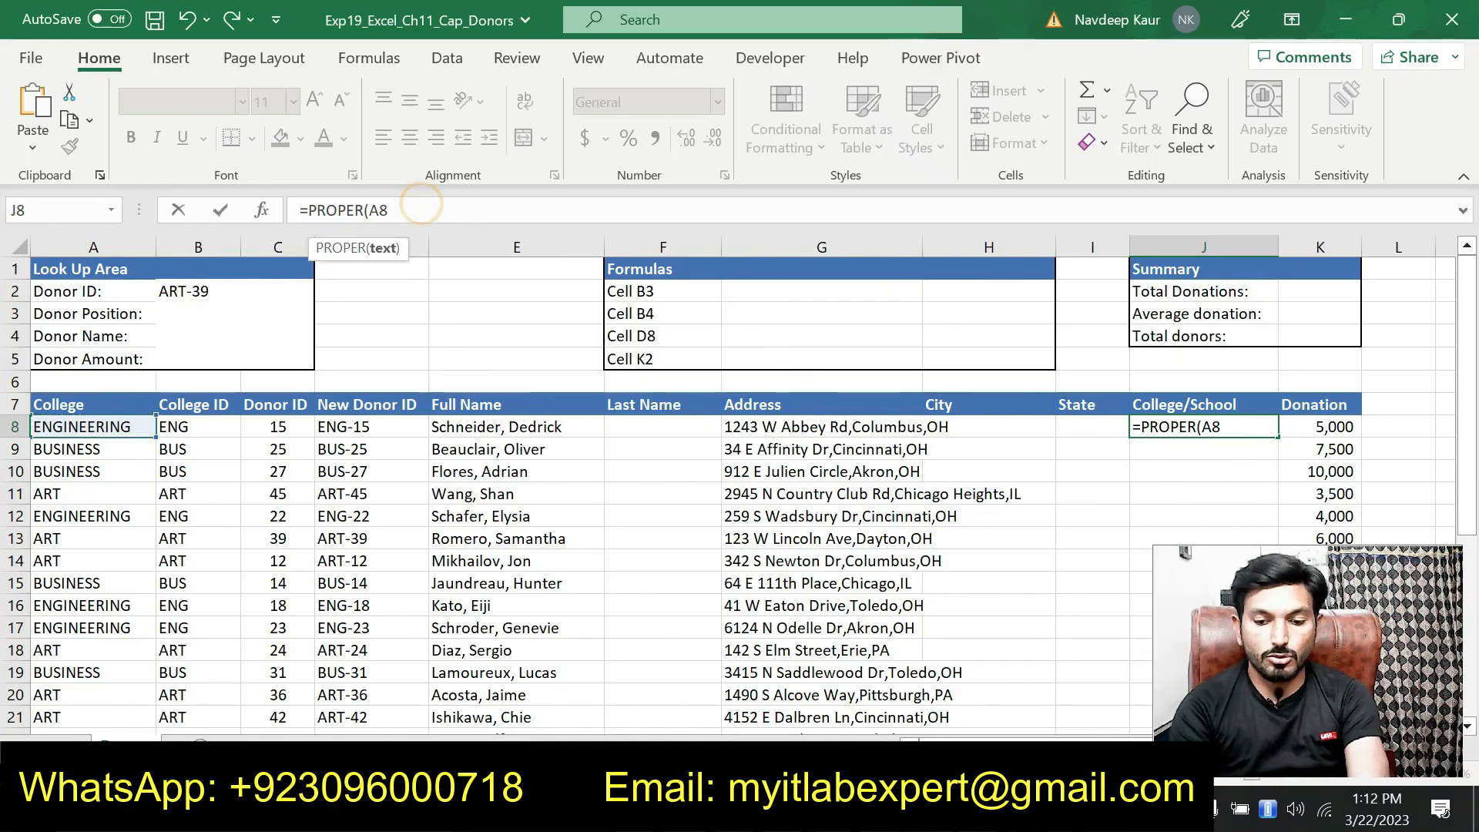
text())
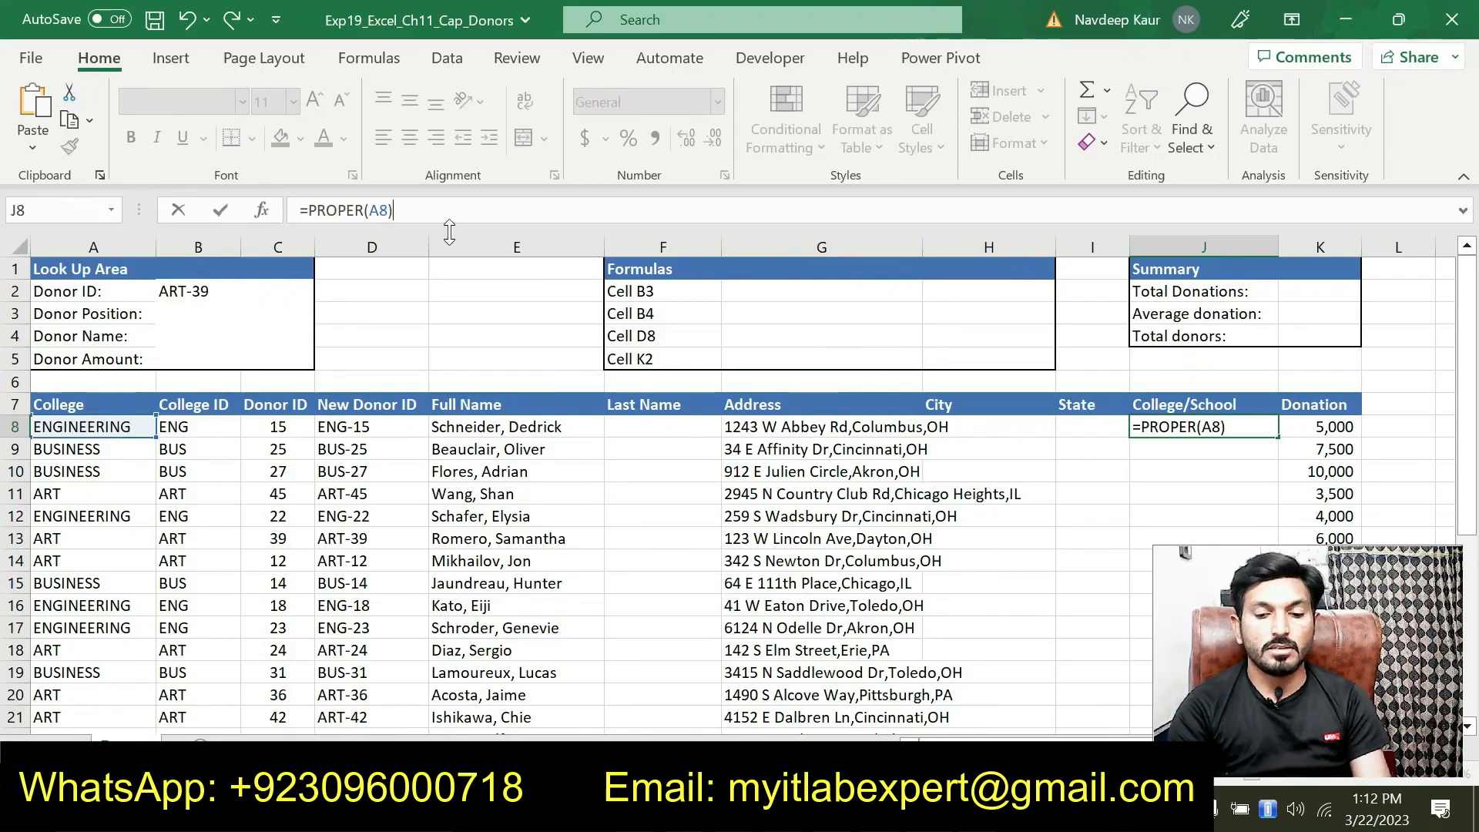
key(Return)
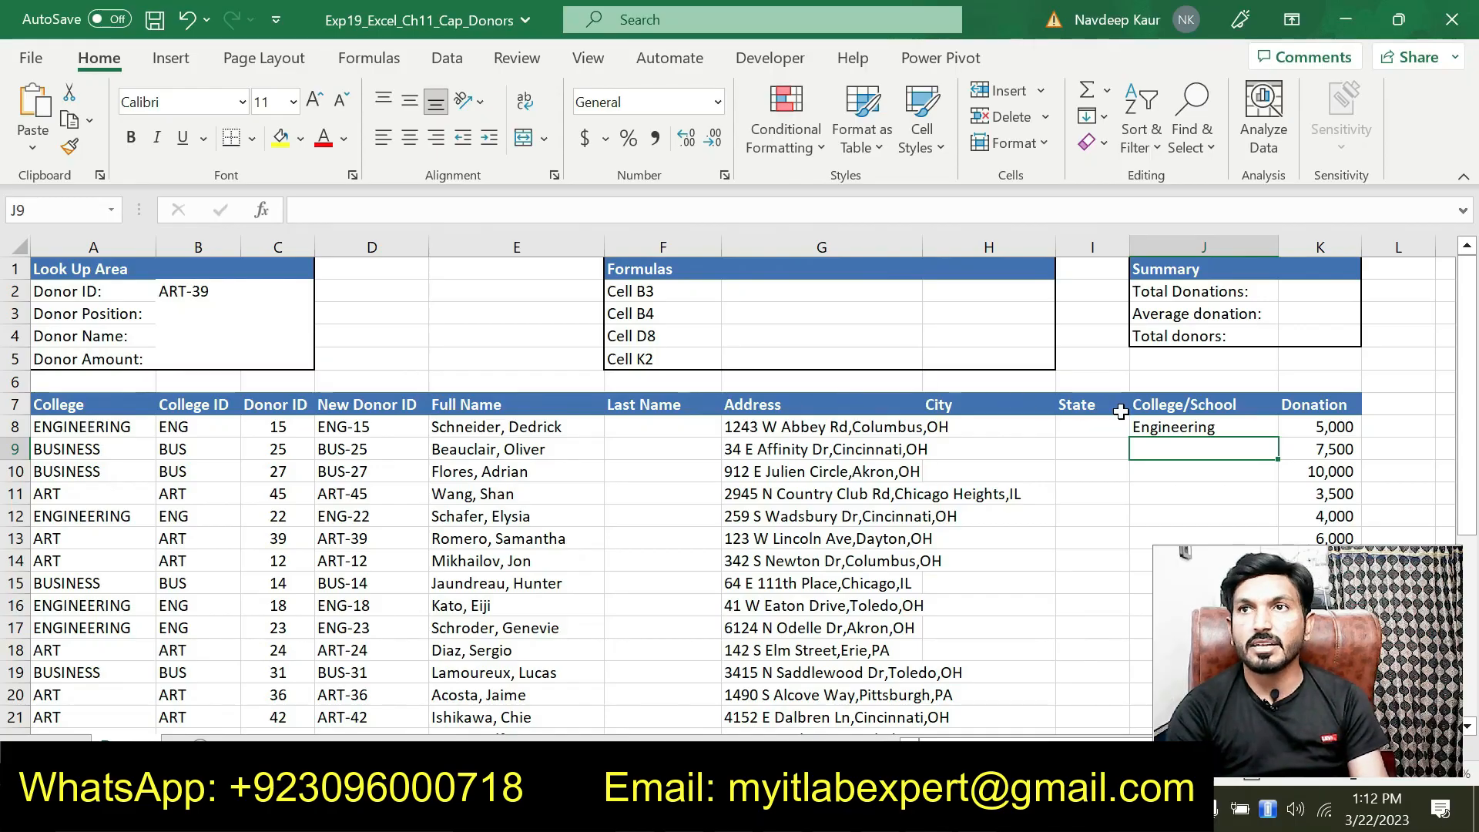
- Copy the PROPER formula from J8 down the College/School column through J35
click(1143, 425)
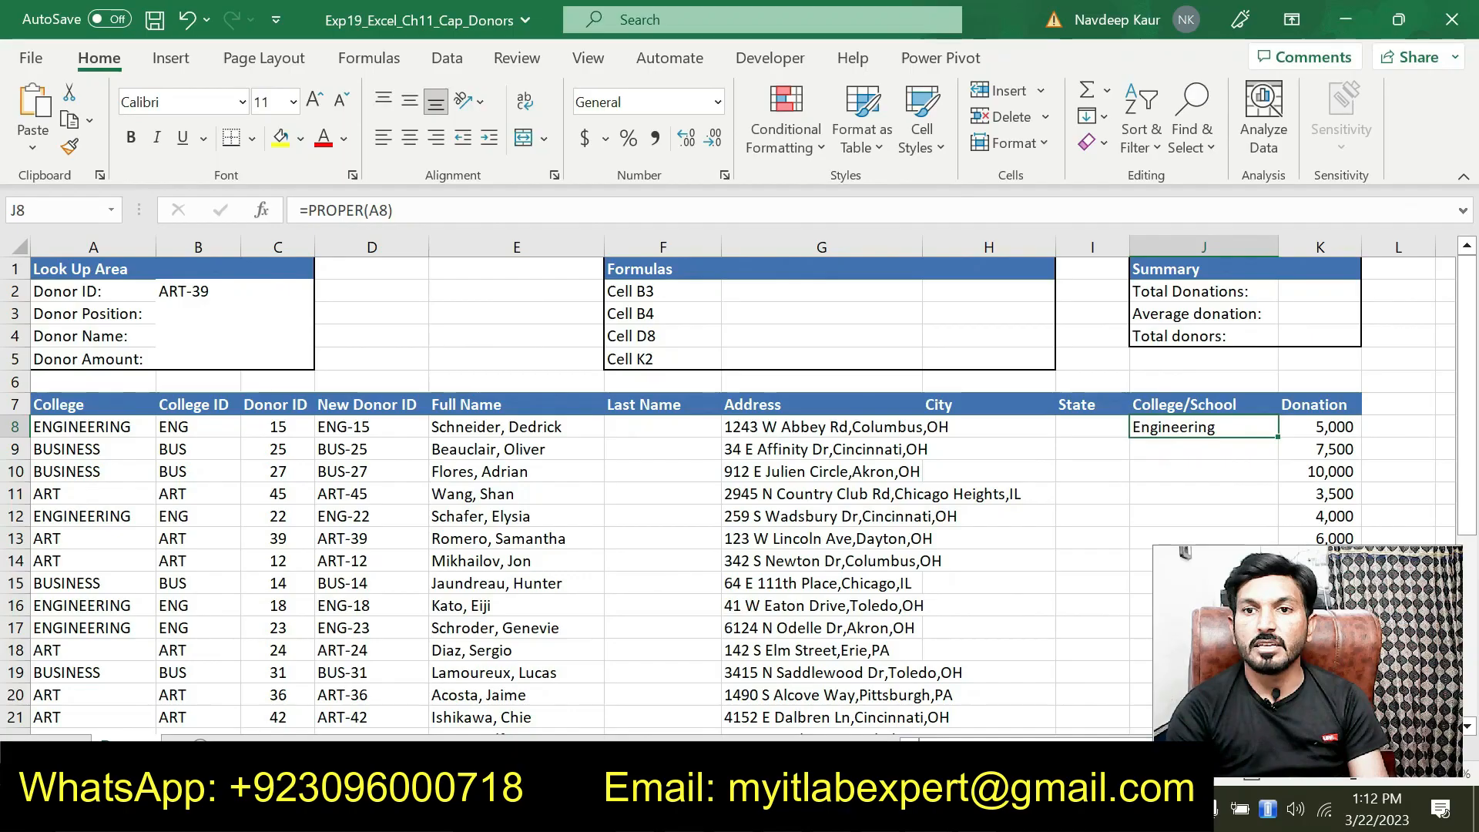
scroll(1077, 594, right, 2)
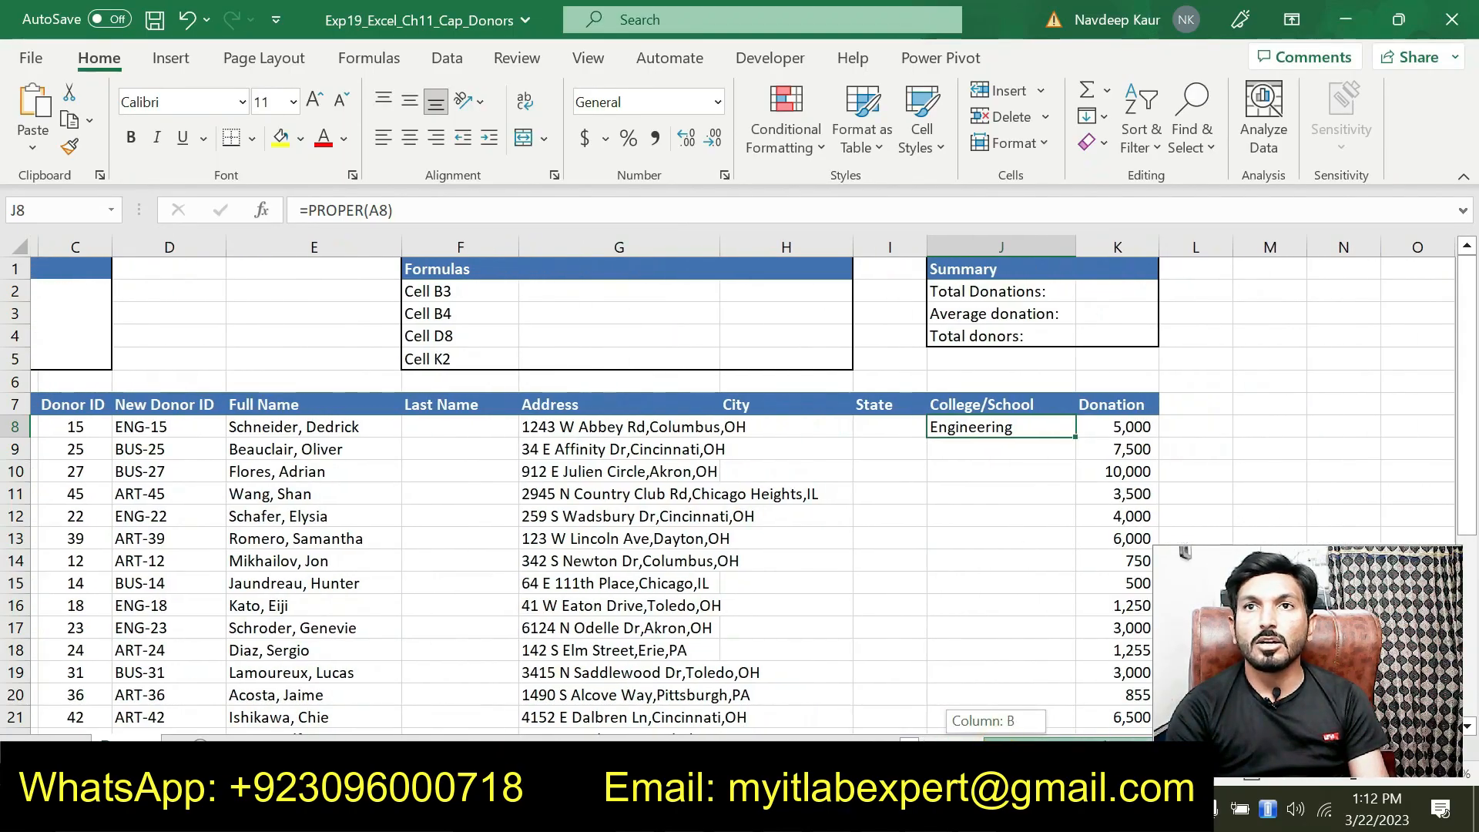
double_click(1082, 435)
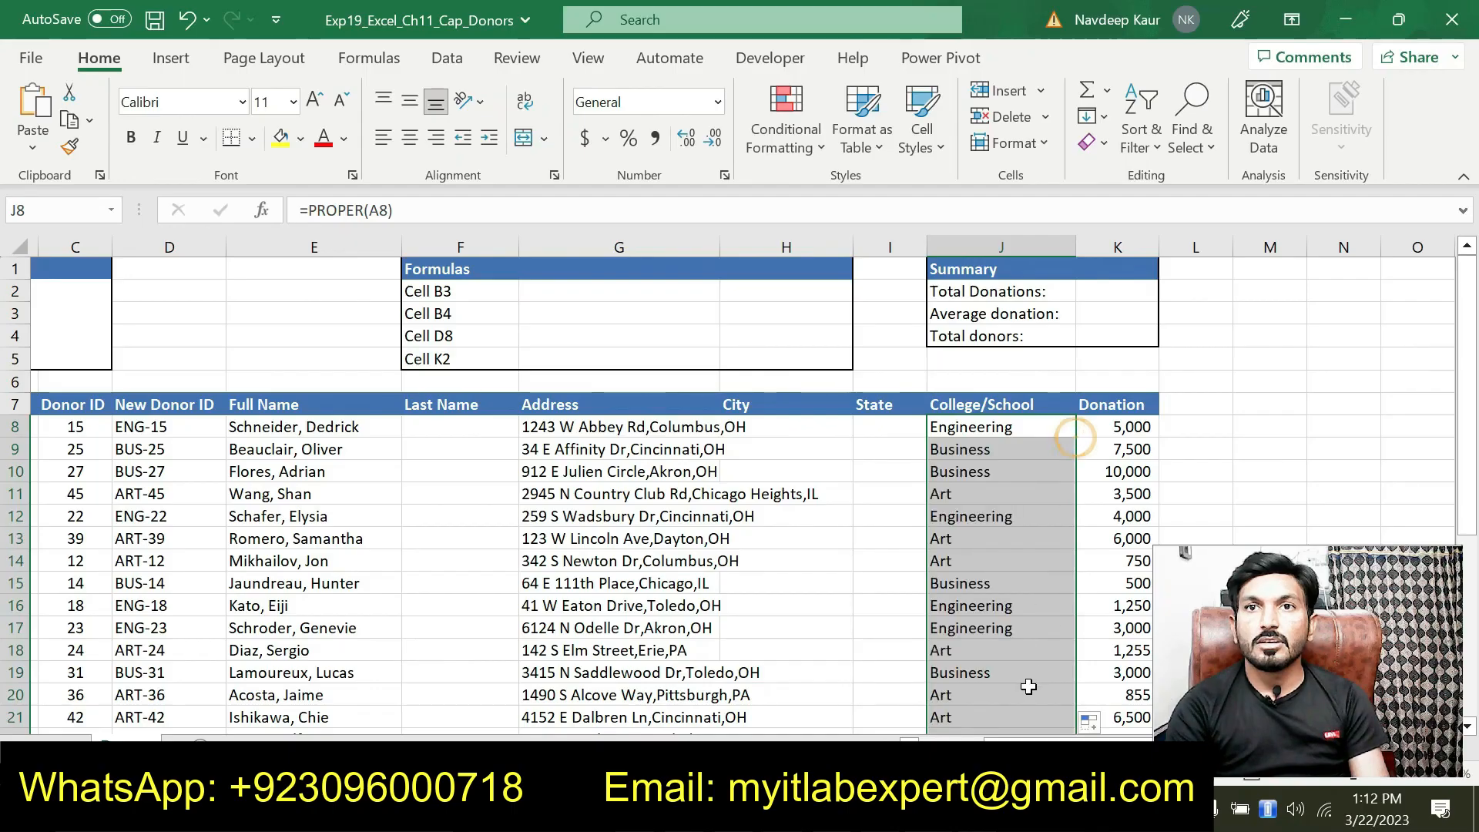
- Check the copied PROPER formulas in J9, J11 and J8 of the College/School column
click(941, 453)
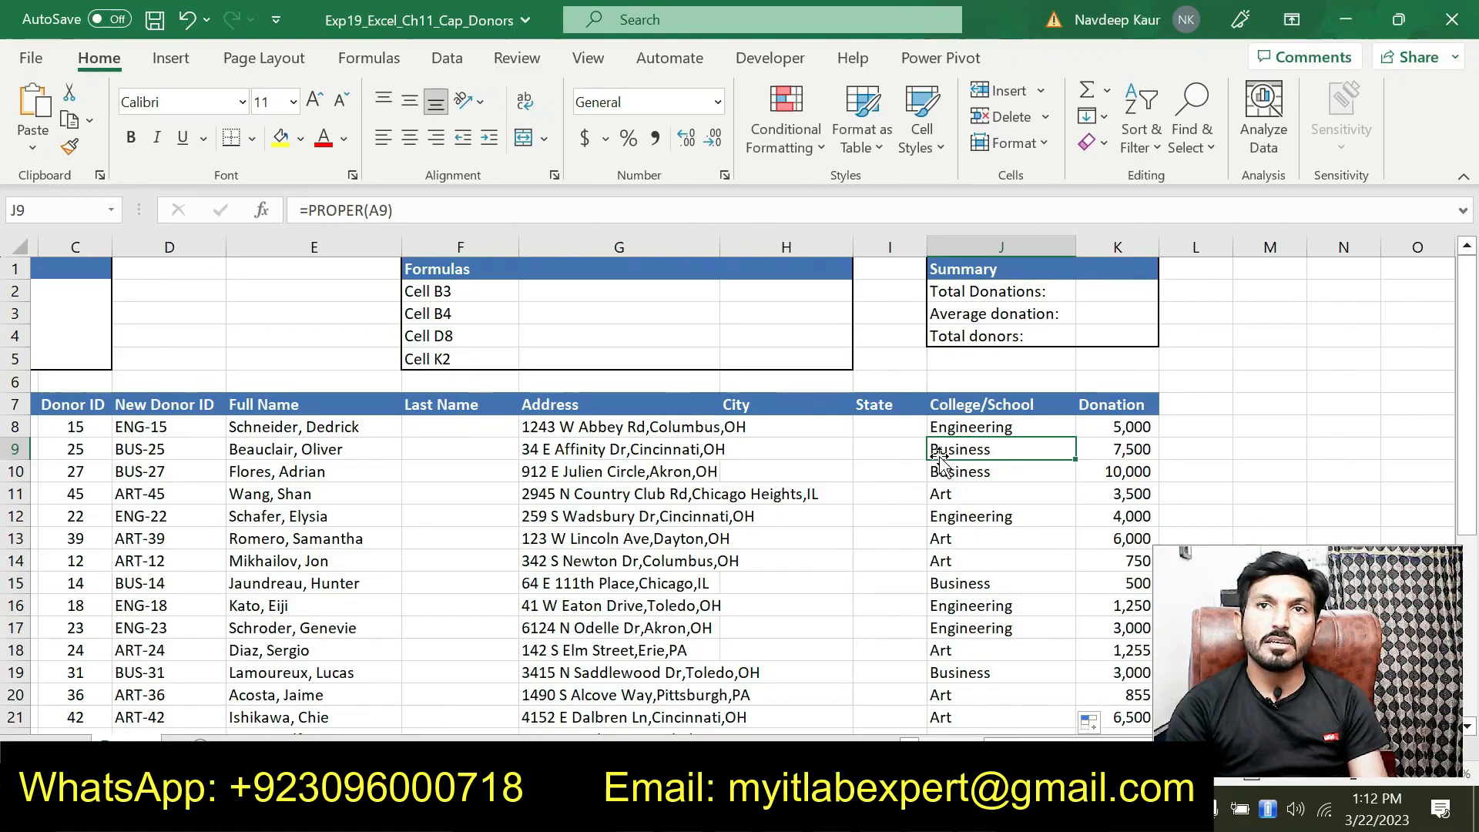
click(941, 495)
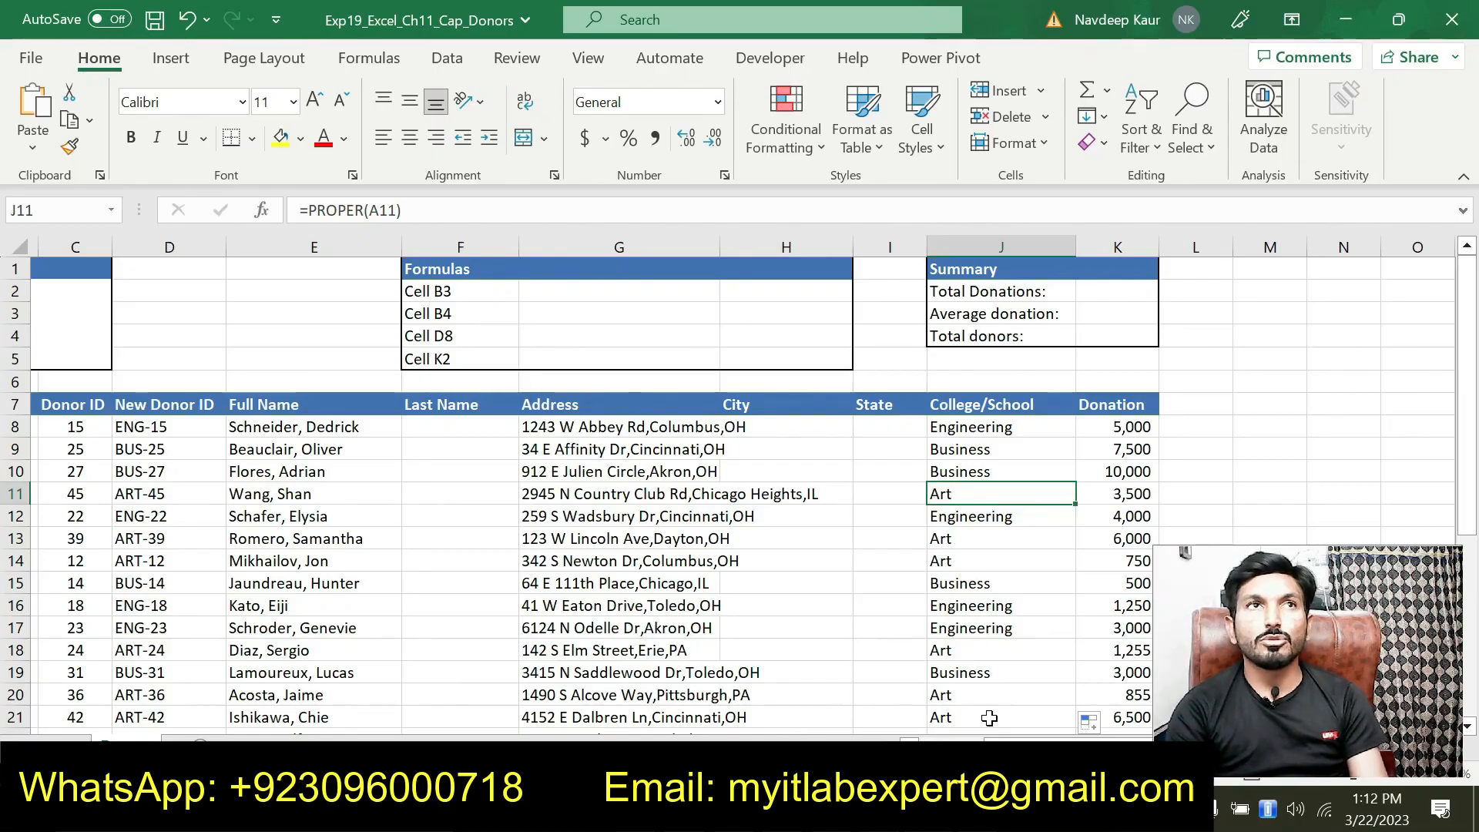
click(962, 422)
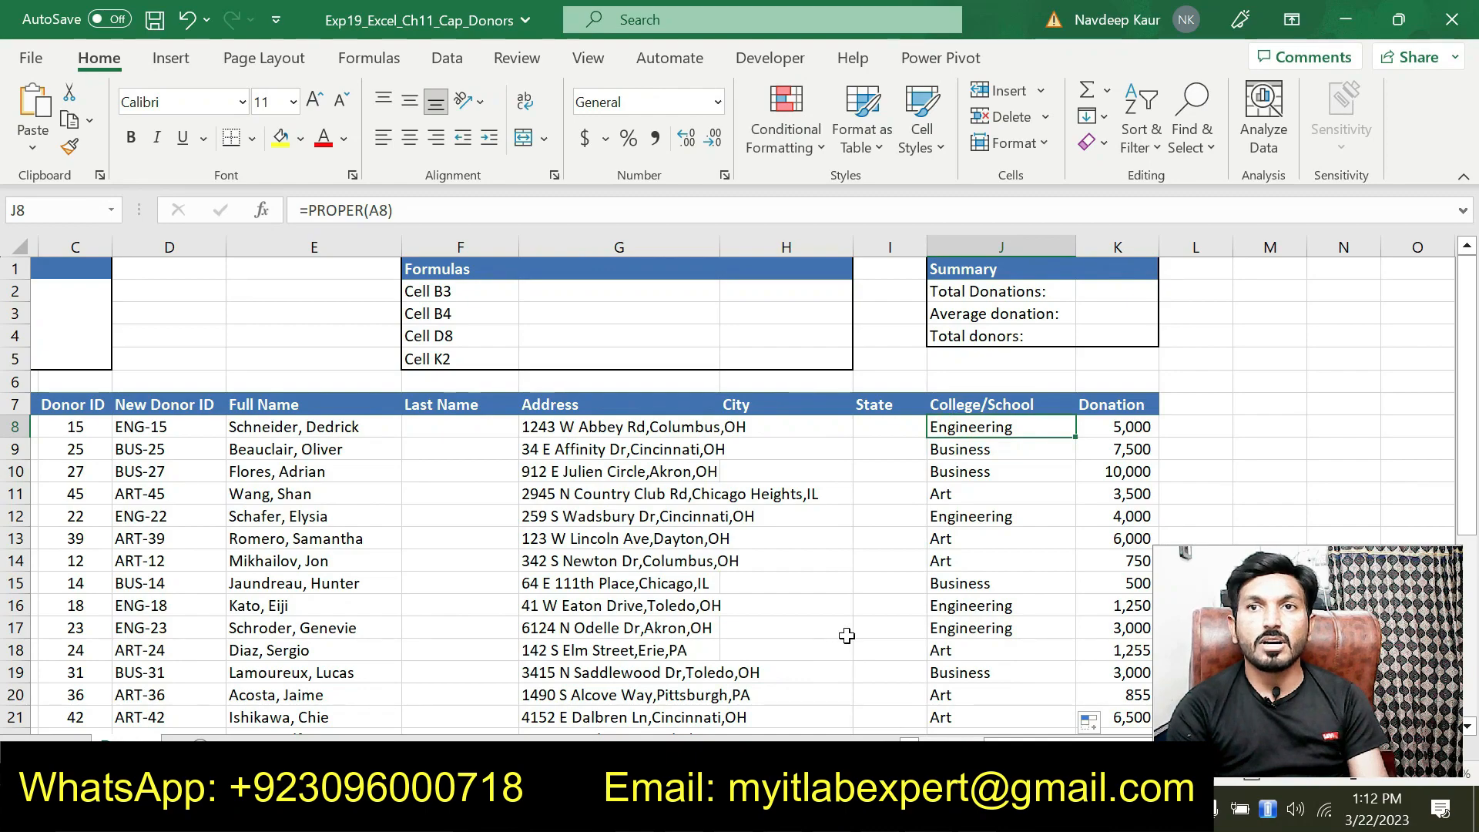
- Return to the Word instructions and move the turquoise highlight from step 4's text function paragraph to step 5's Flash Fill paragraph
key(alt+Tab)
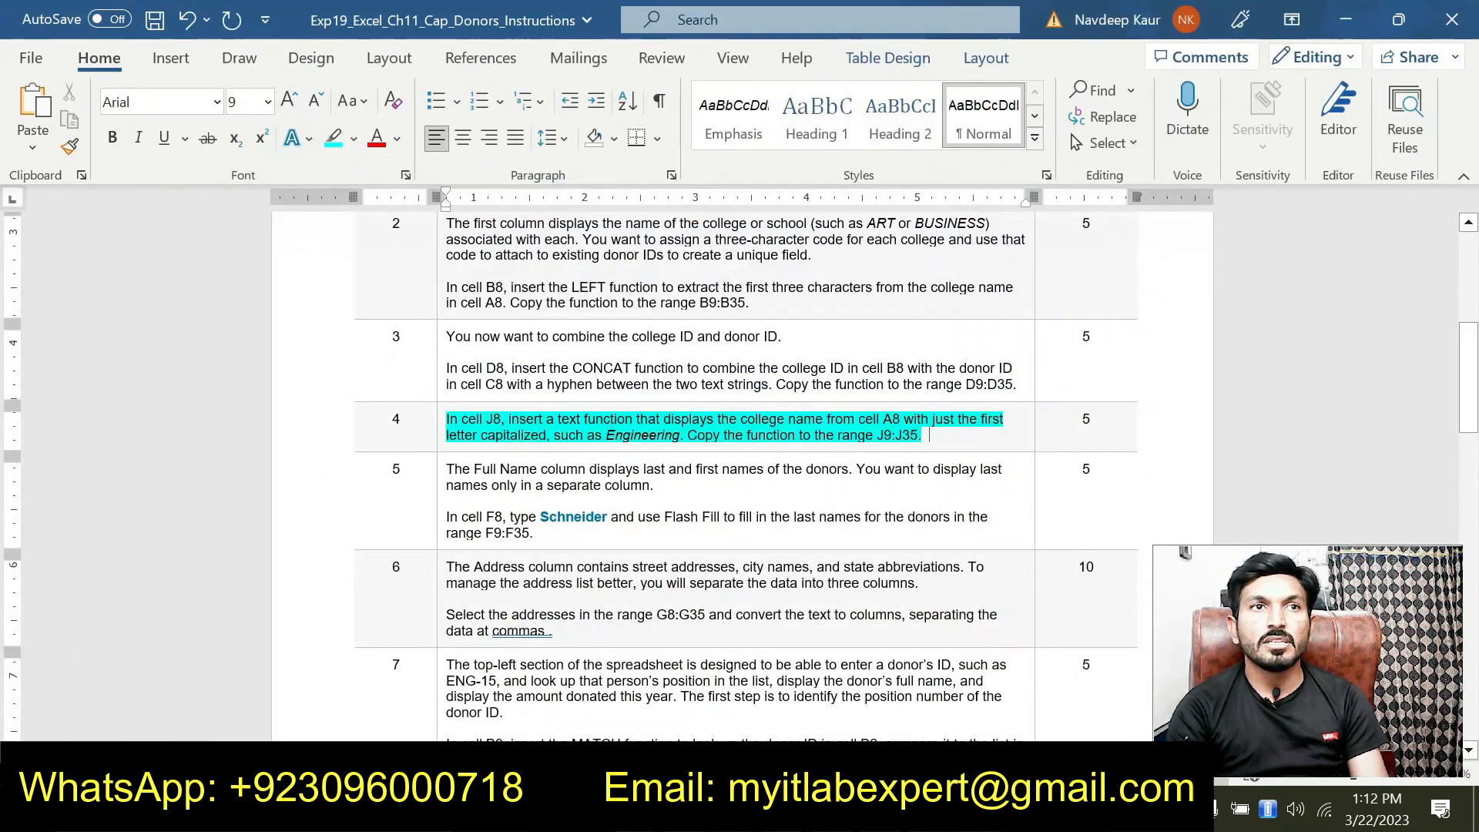
drag(923, 436, 446, 420)
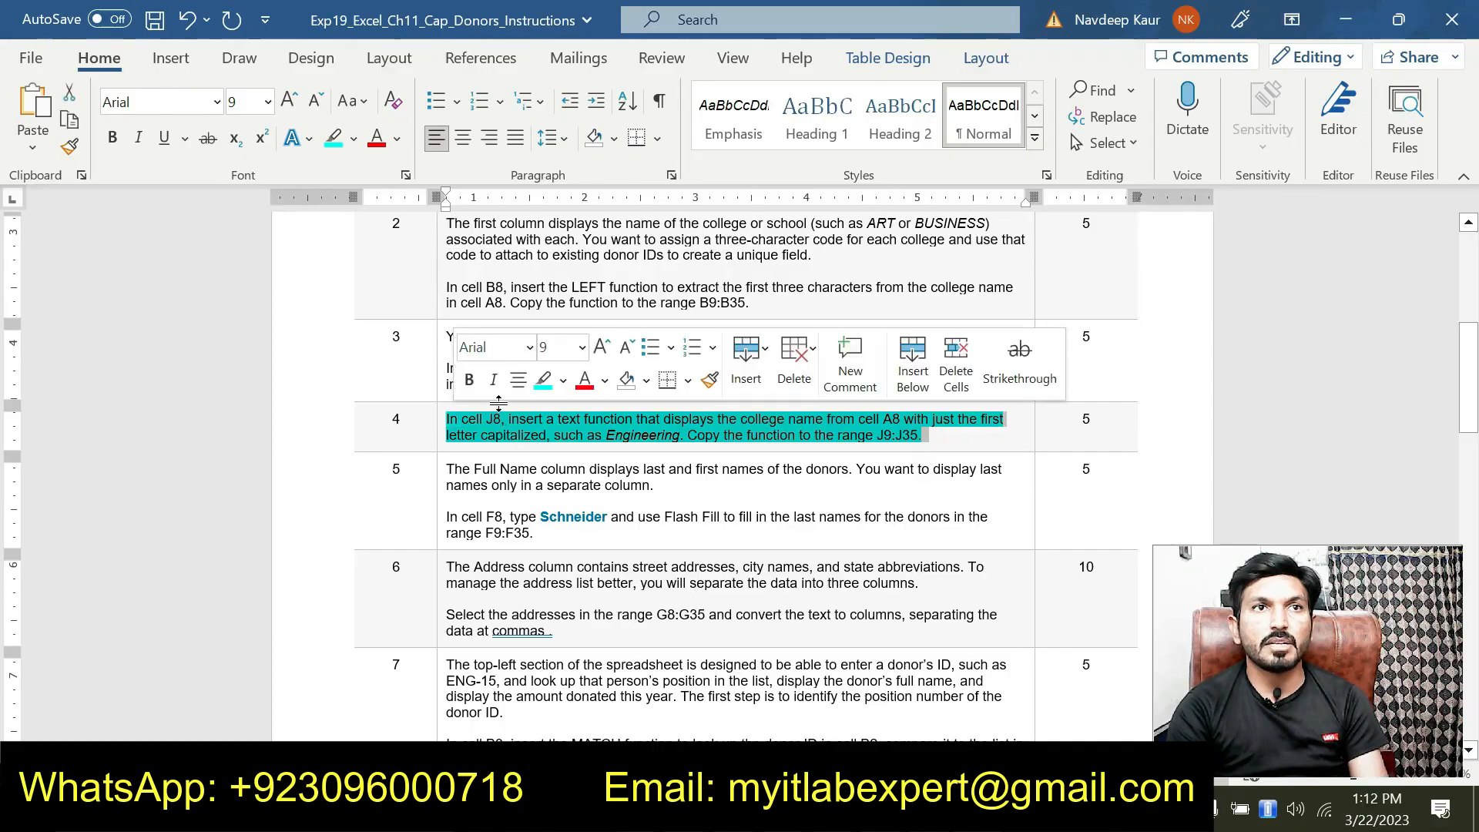
click(542, 379)
click(537, 533)
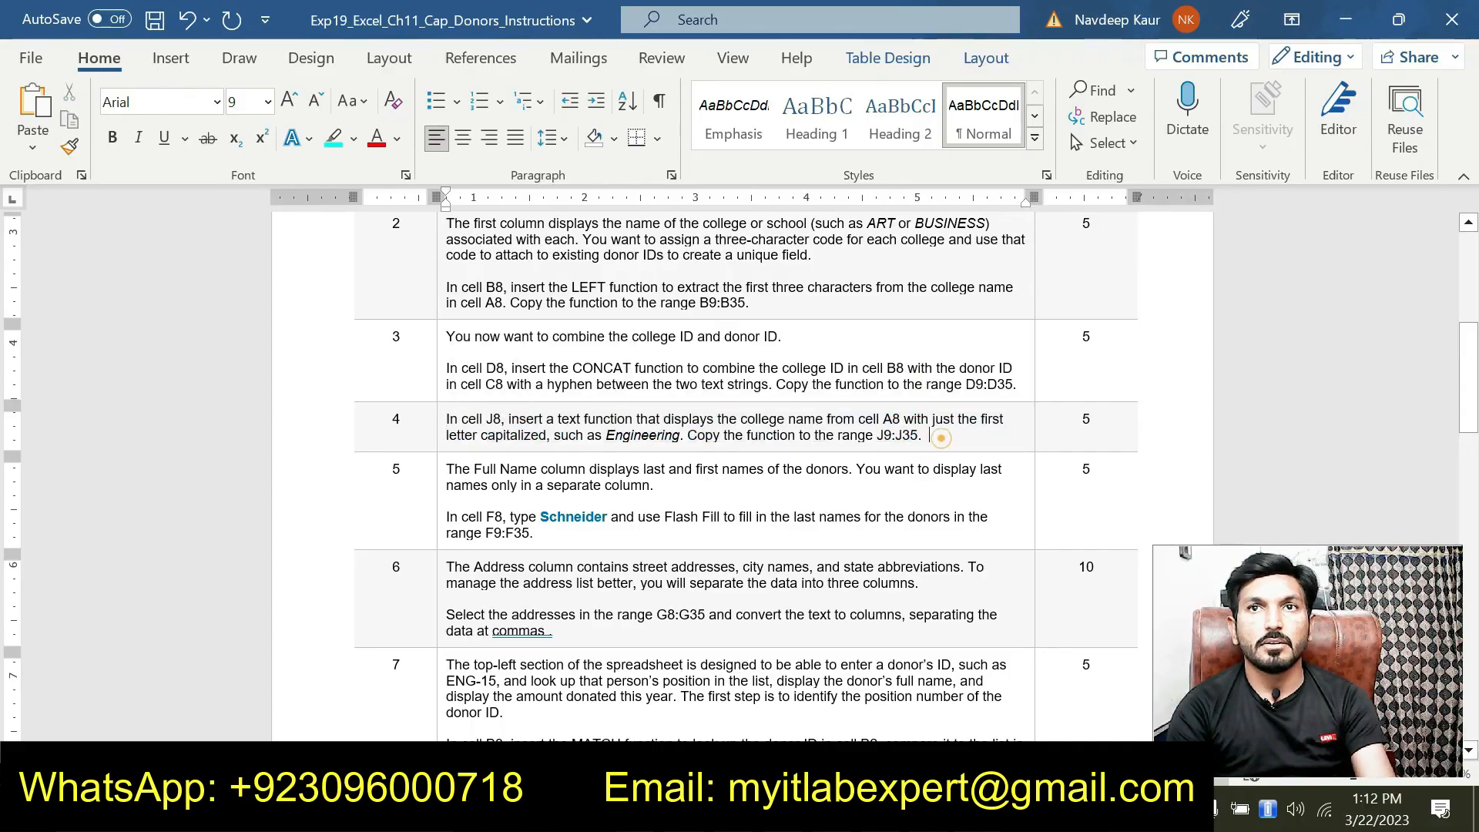
drag(538, 533, 461, 517)
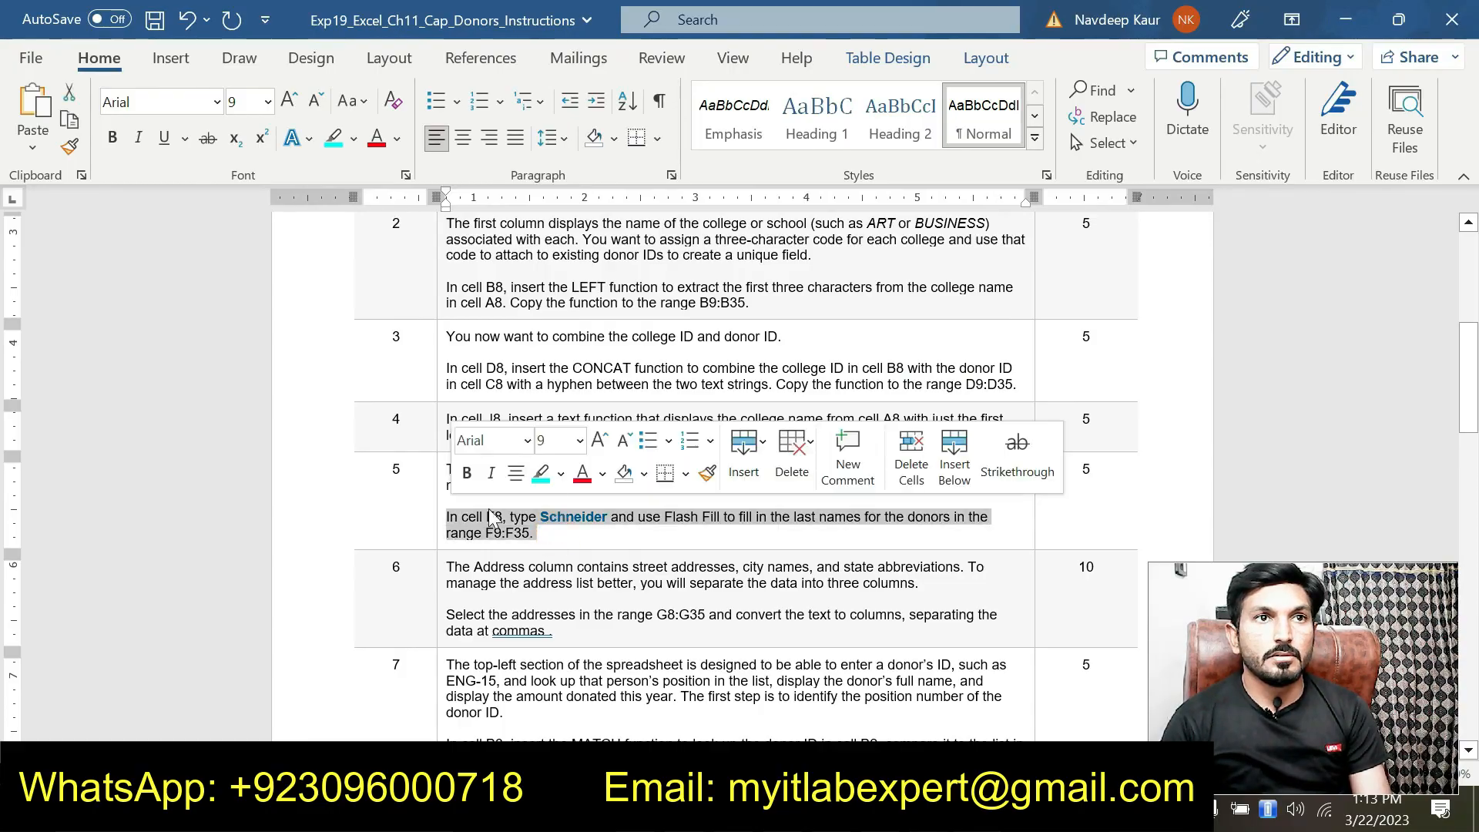
click(542, 473)
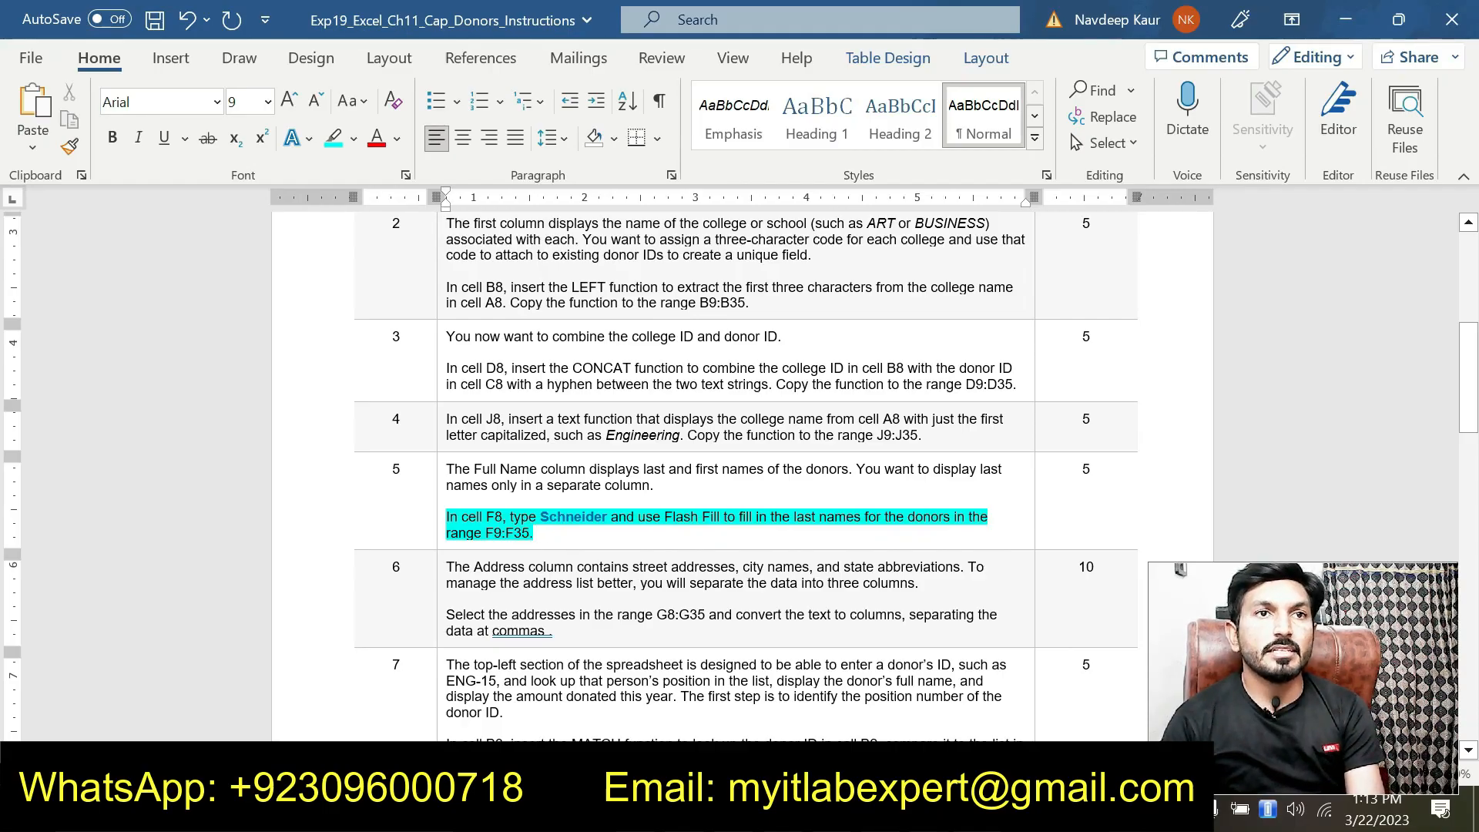
- Take the last name given in step 5 and enter it in cell F8 of the donors workbook in Excel
double_click(542, 517)
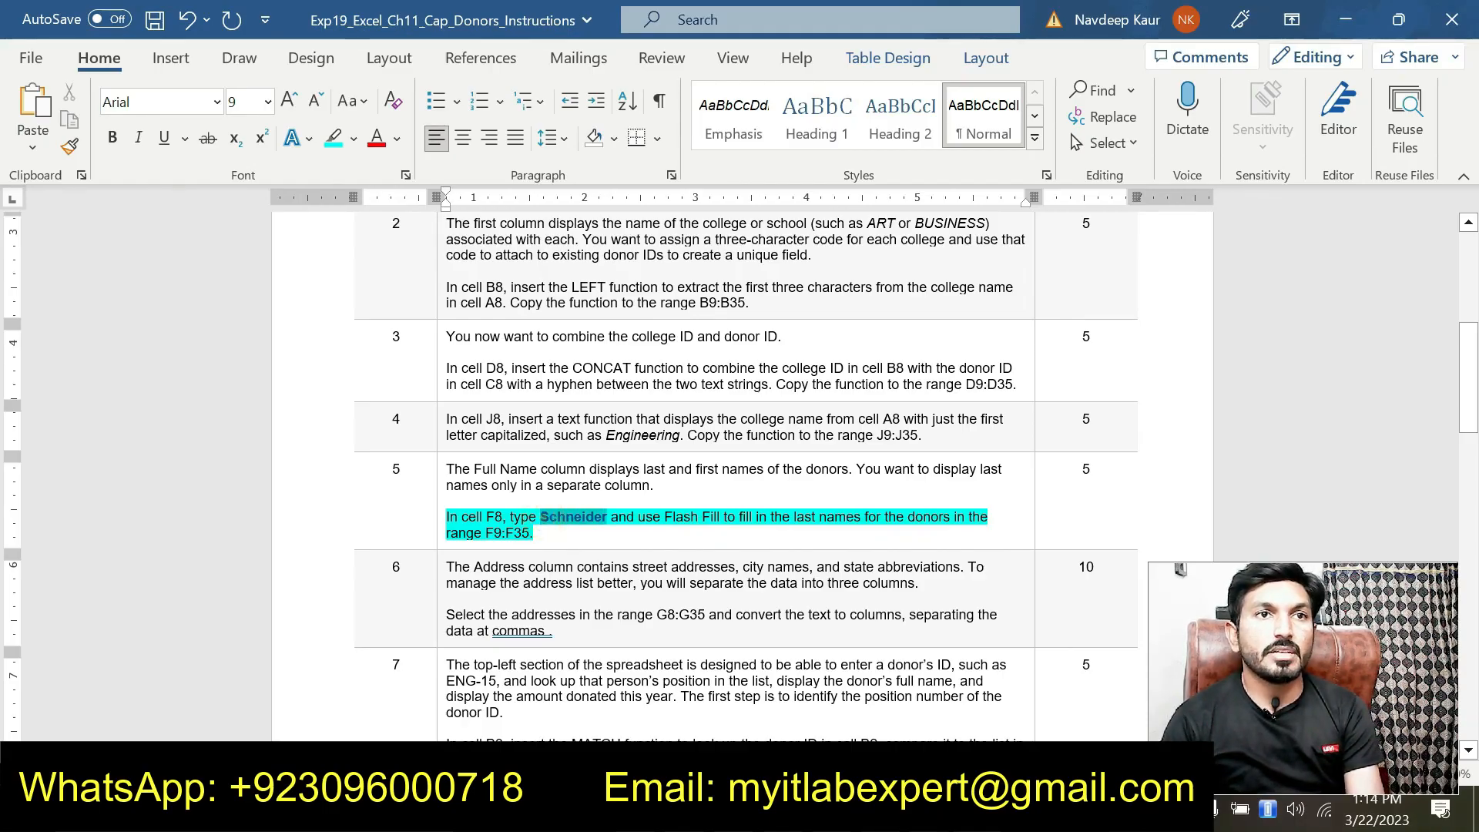
click(499, 516)
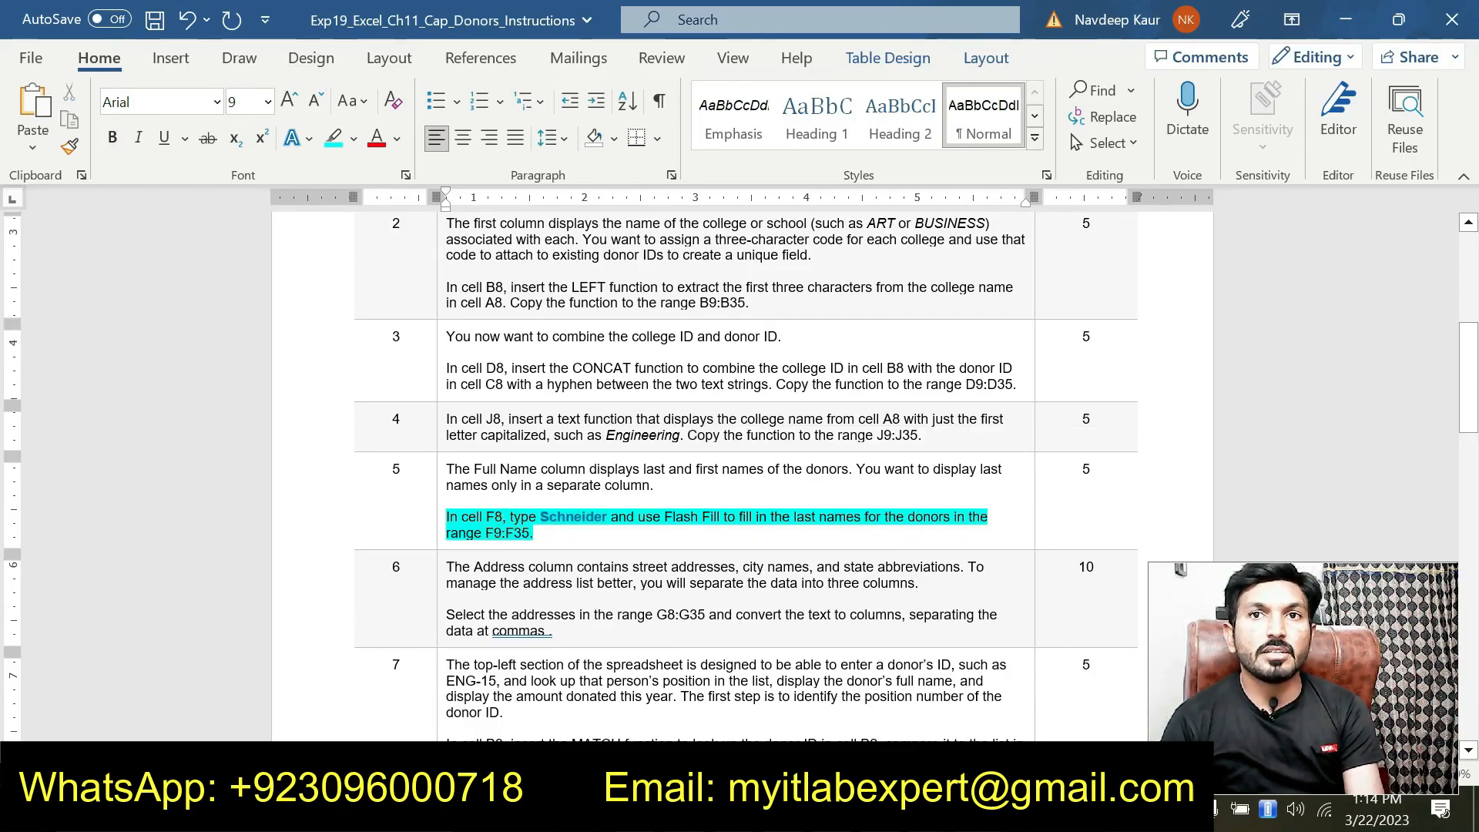
click(587, 540)
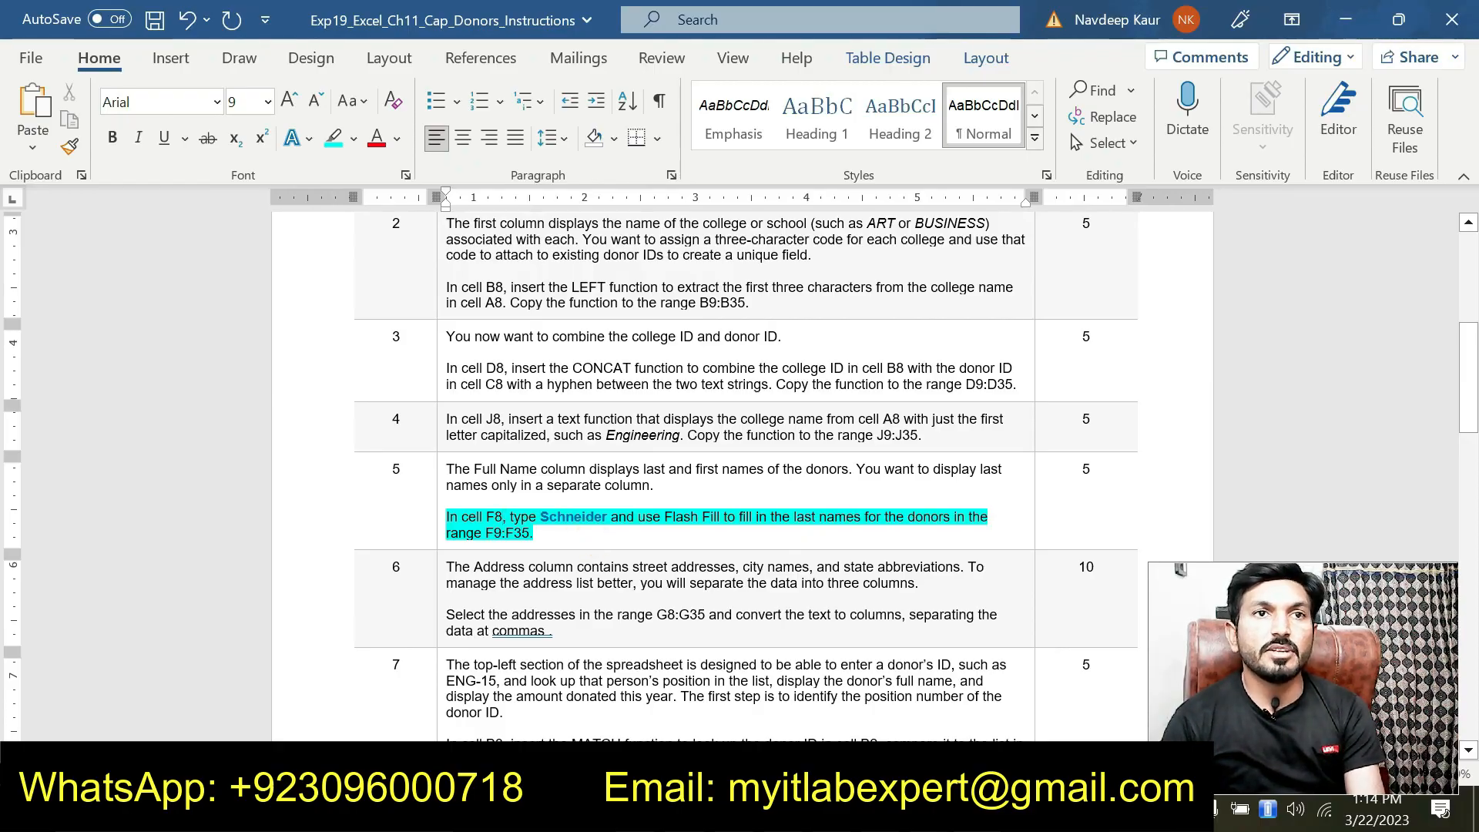
double_click(543, 516)
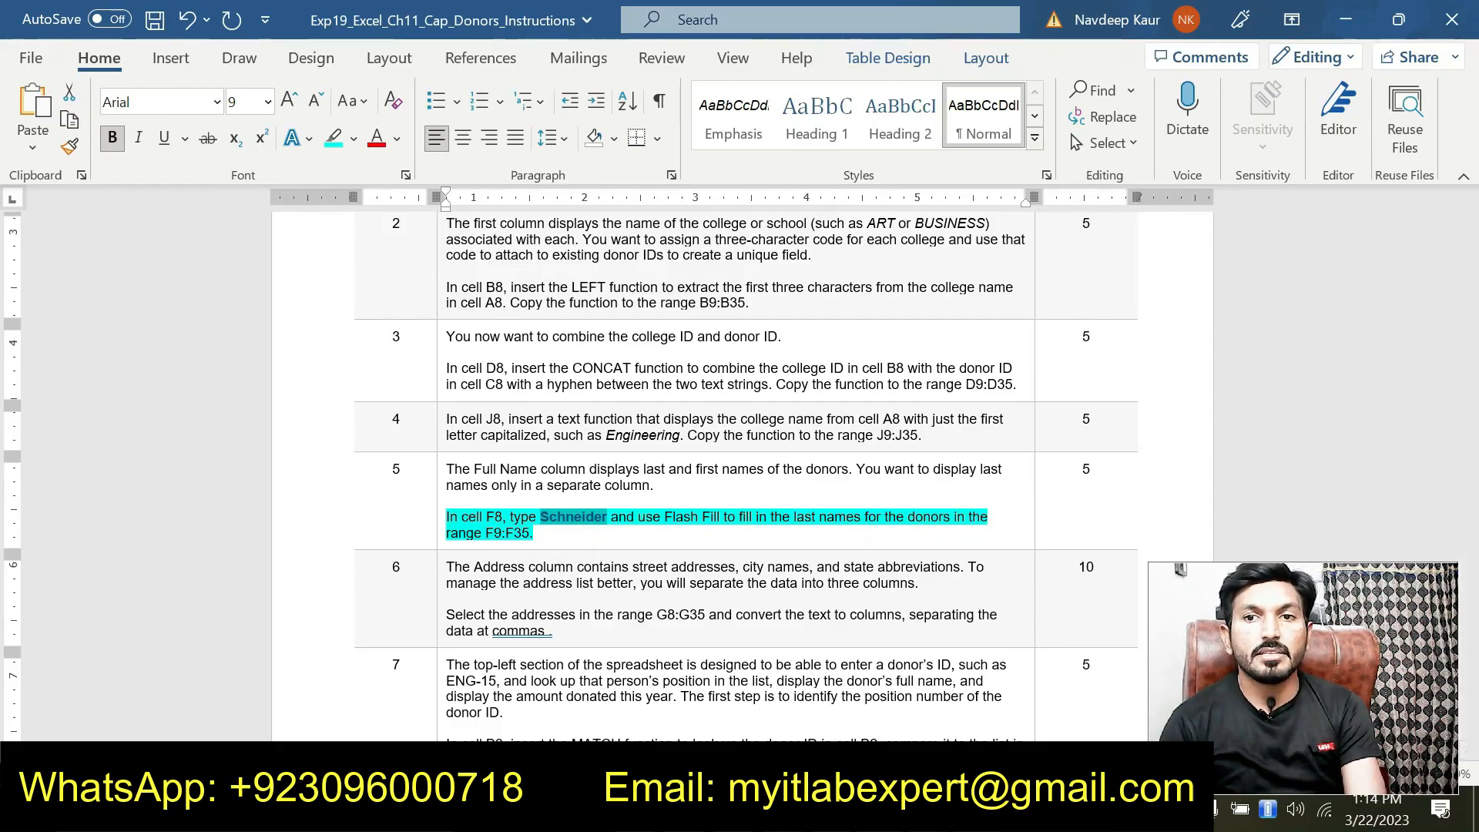
key(alt+Tab)
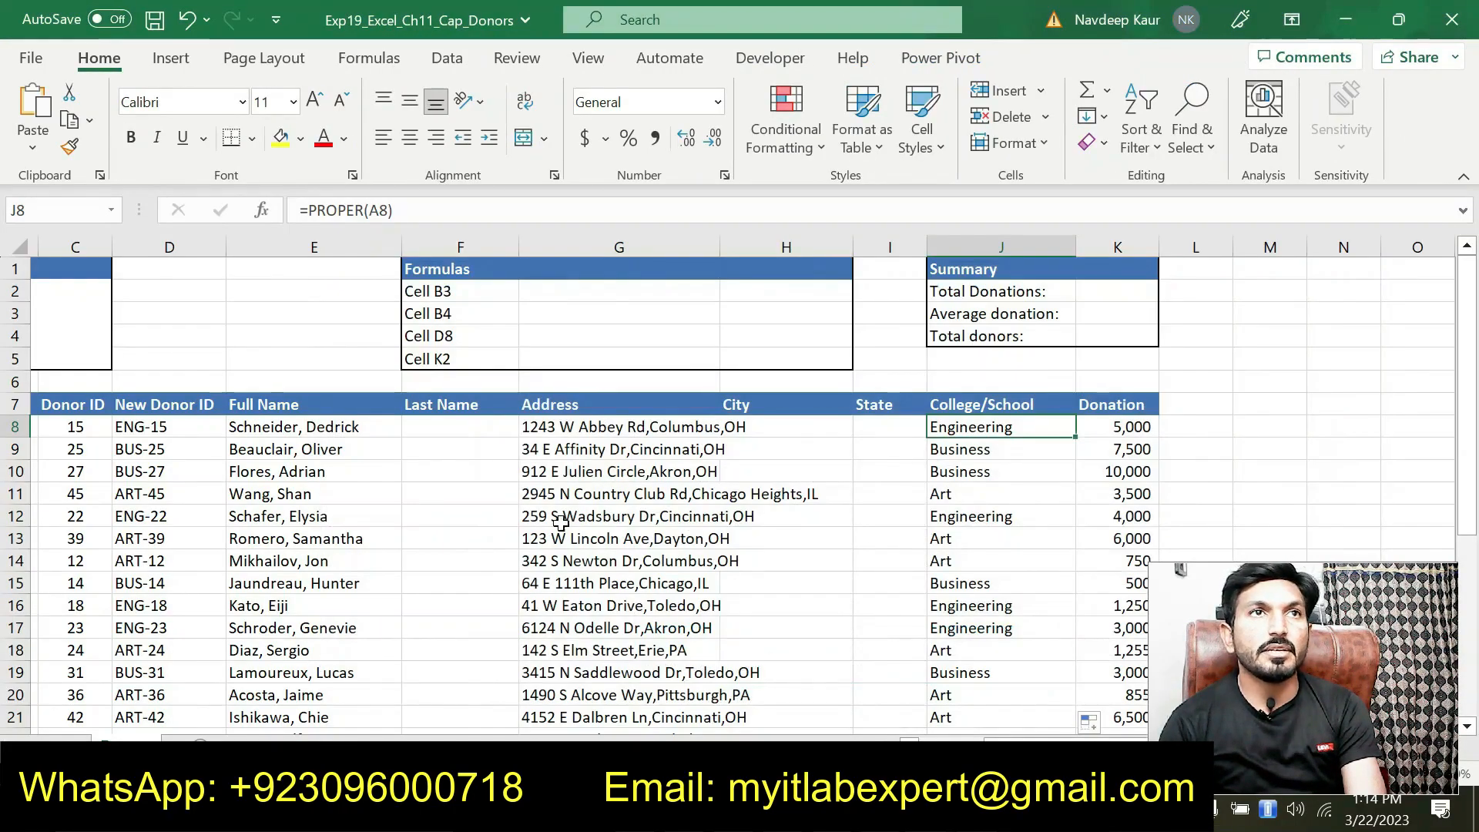
click(479, 431)
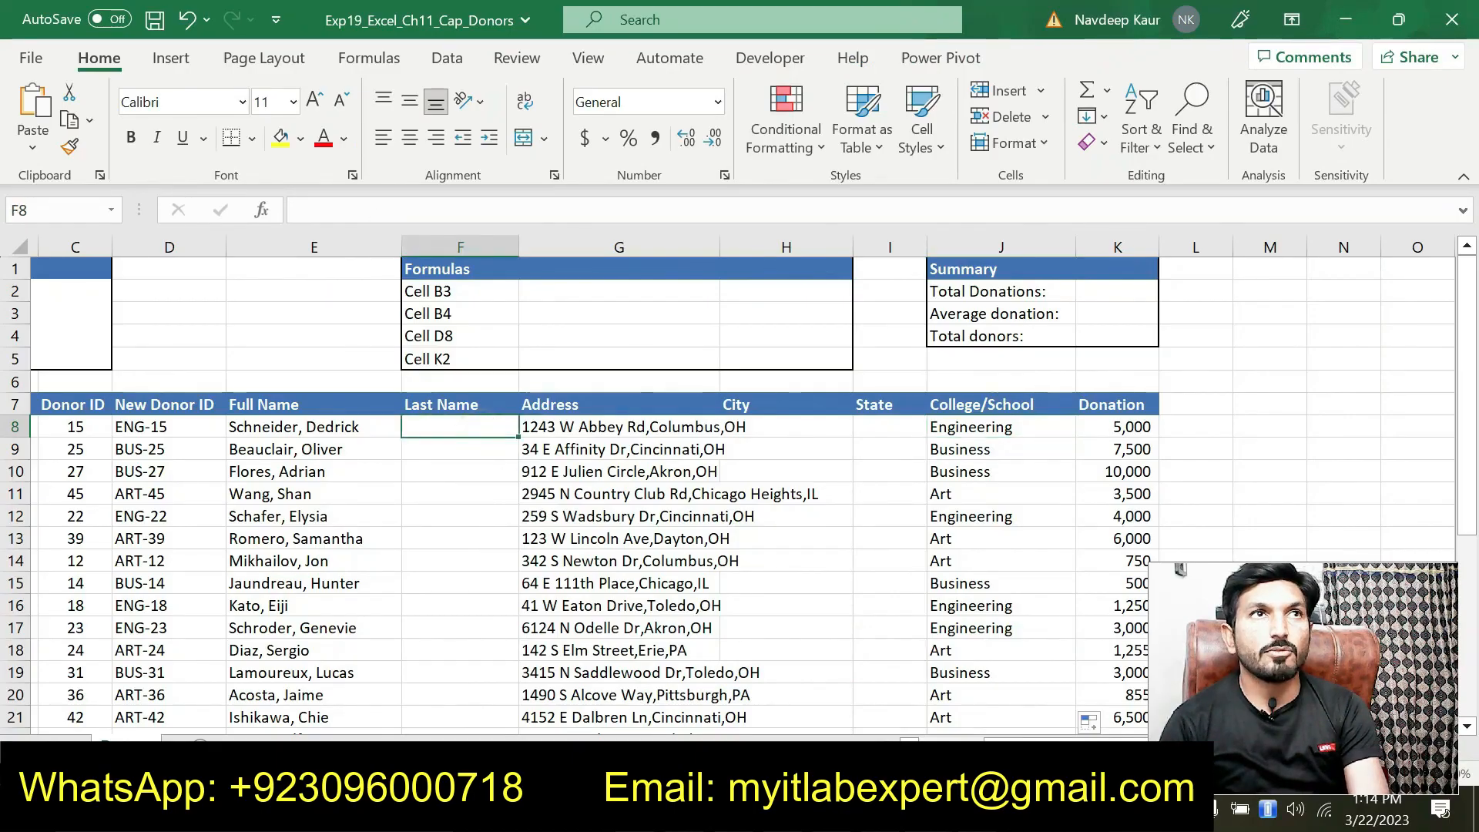
text(Schneider)
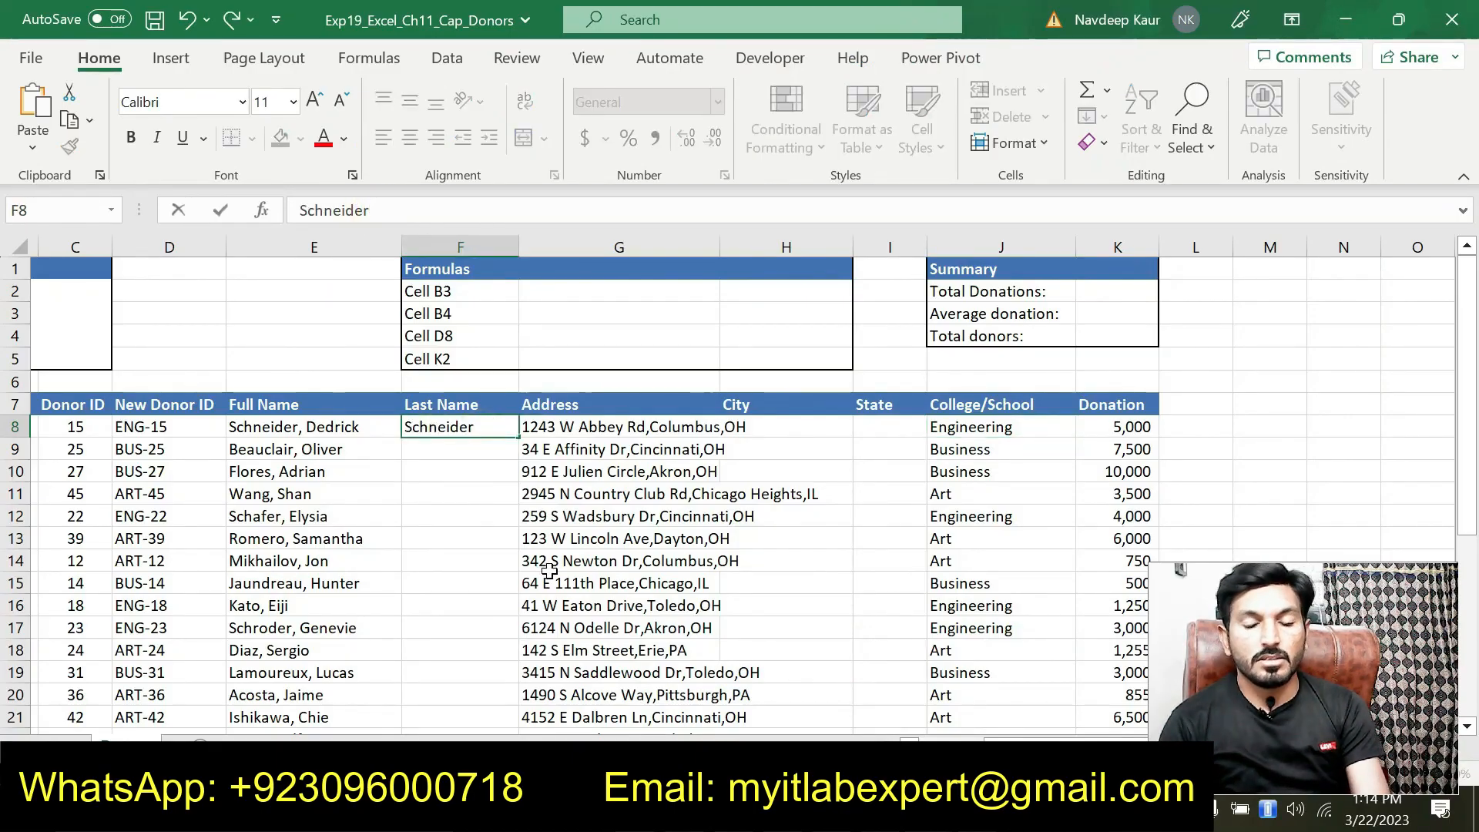
key(Return)
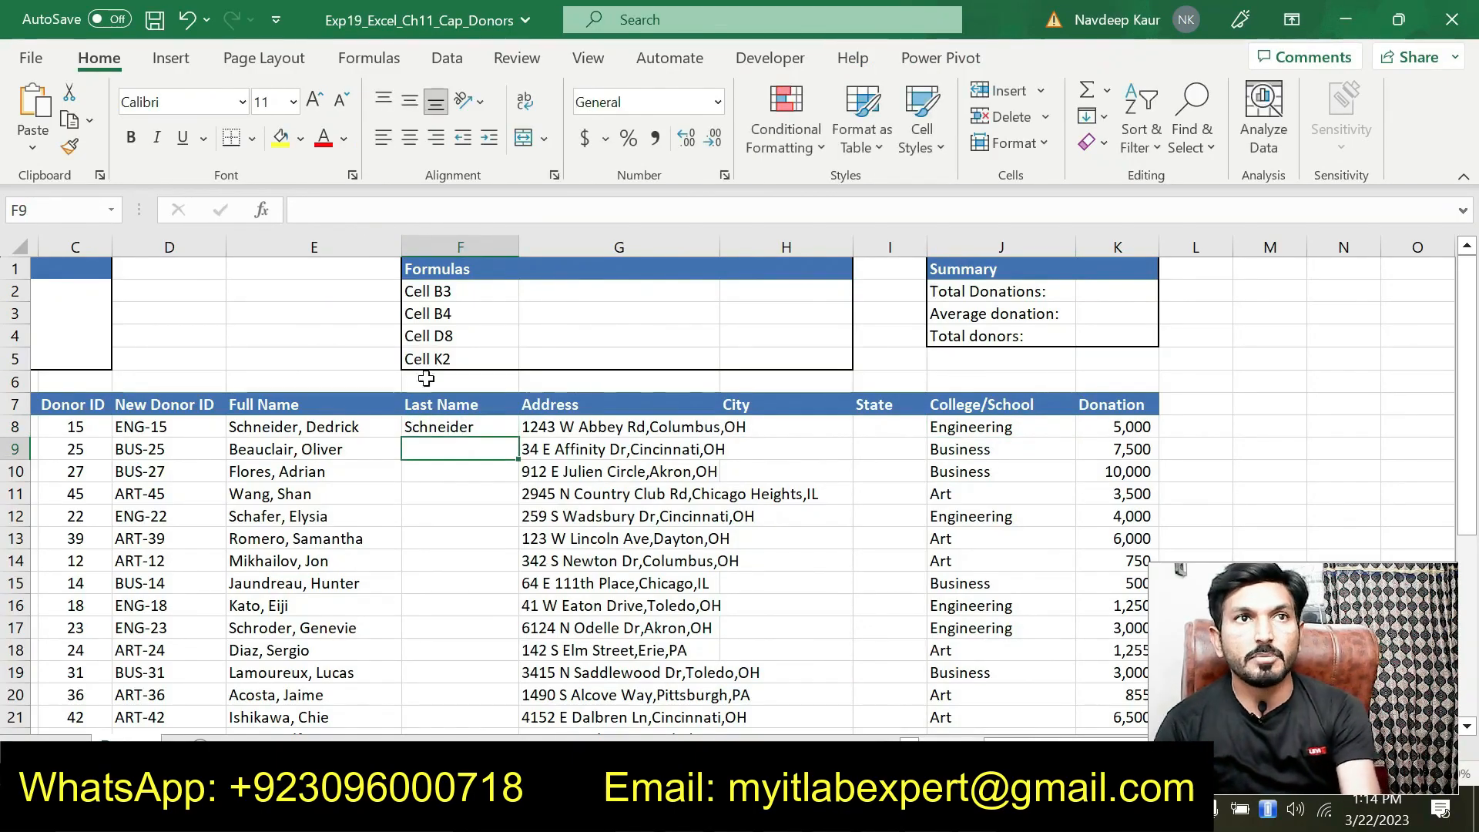
- Use Flash Fill from F8 to fill the Last Name column through F35 and check the filled names
click(467, 429)
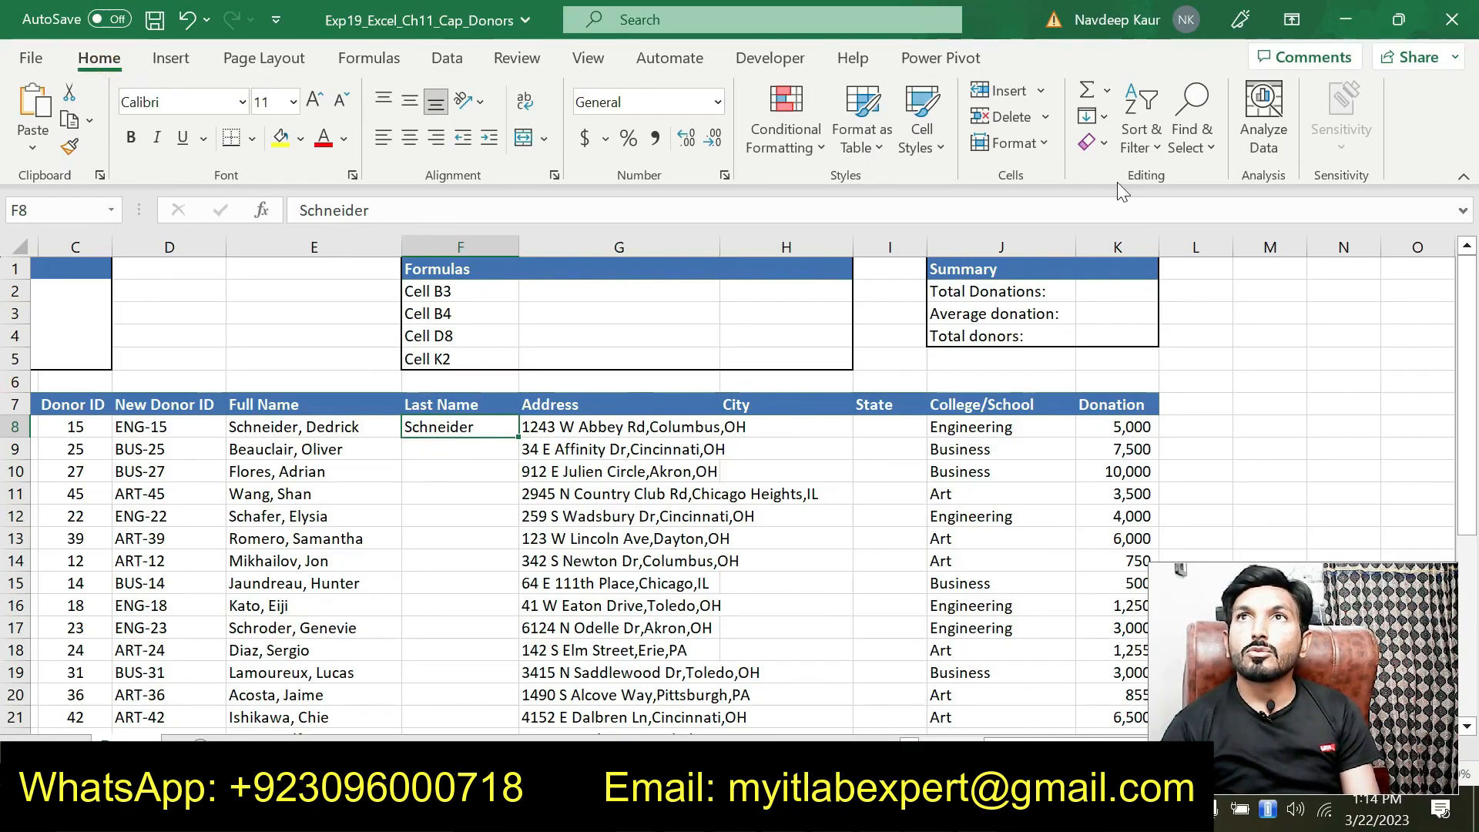
click(1104, 118)
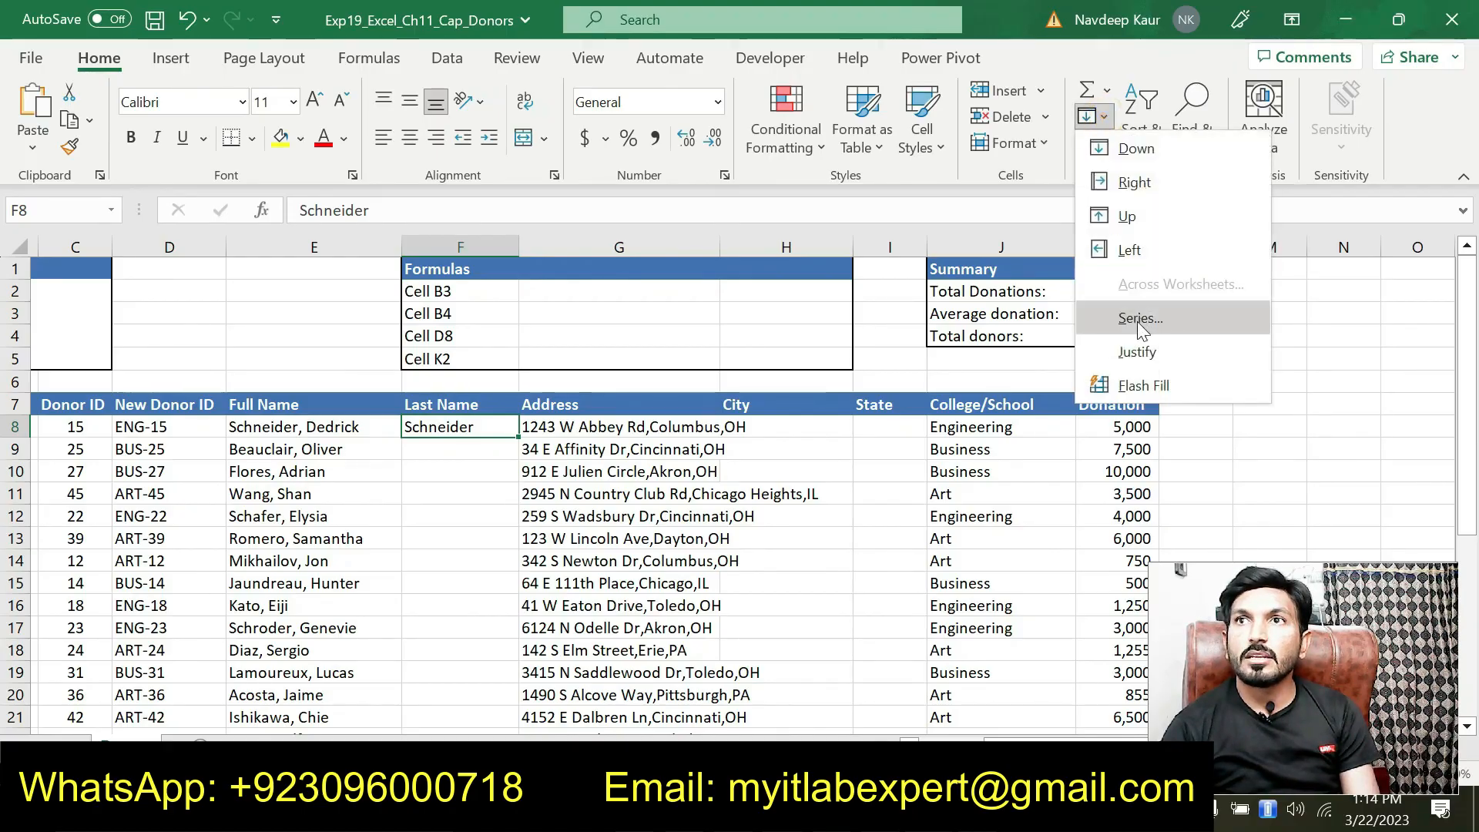
click(1132, 386)
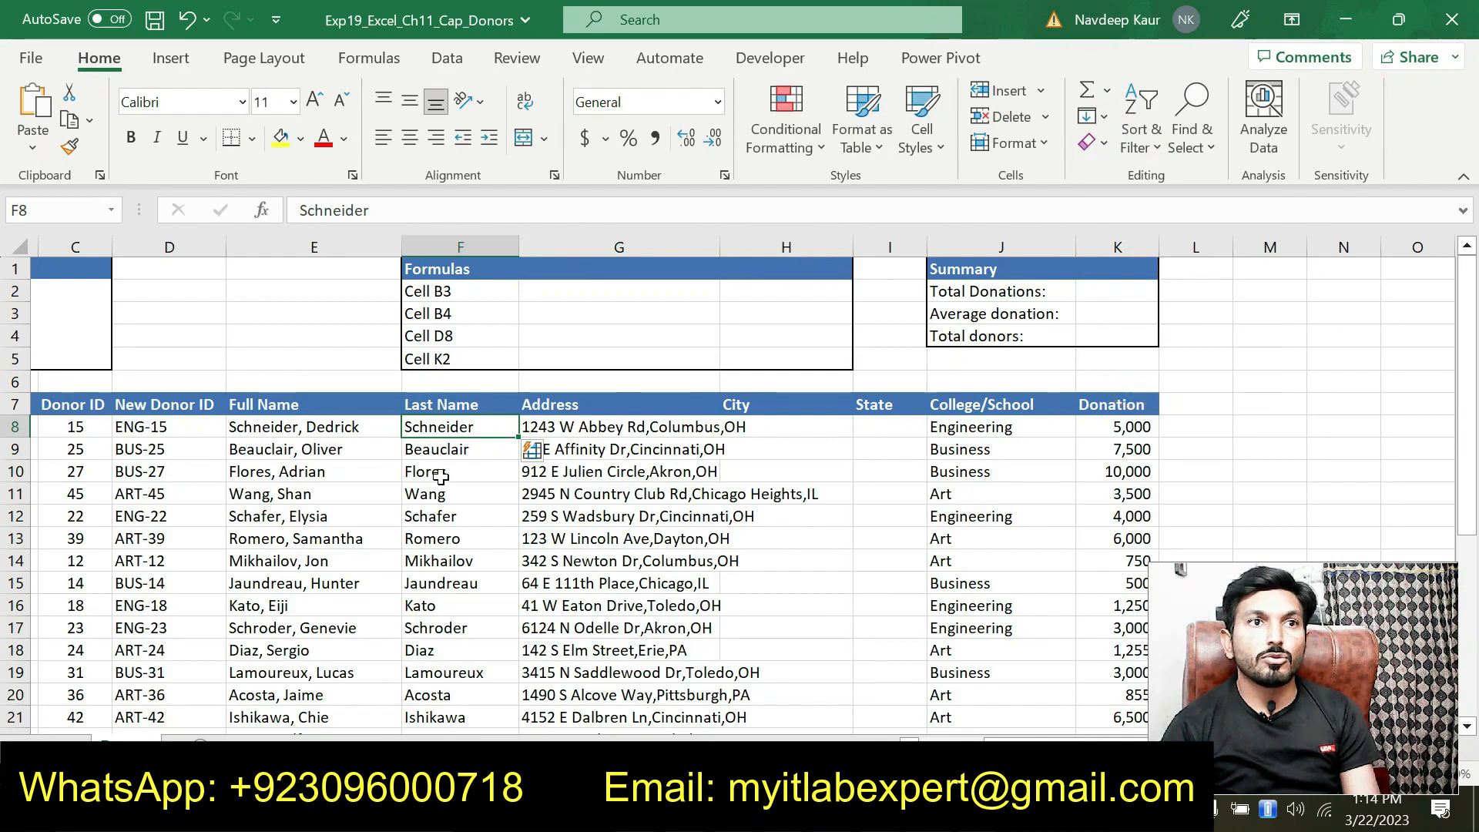
scroll(441, 475, down, 4)
scroll(442, 475, down, 3)
scroll(441, 475, up, 6)
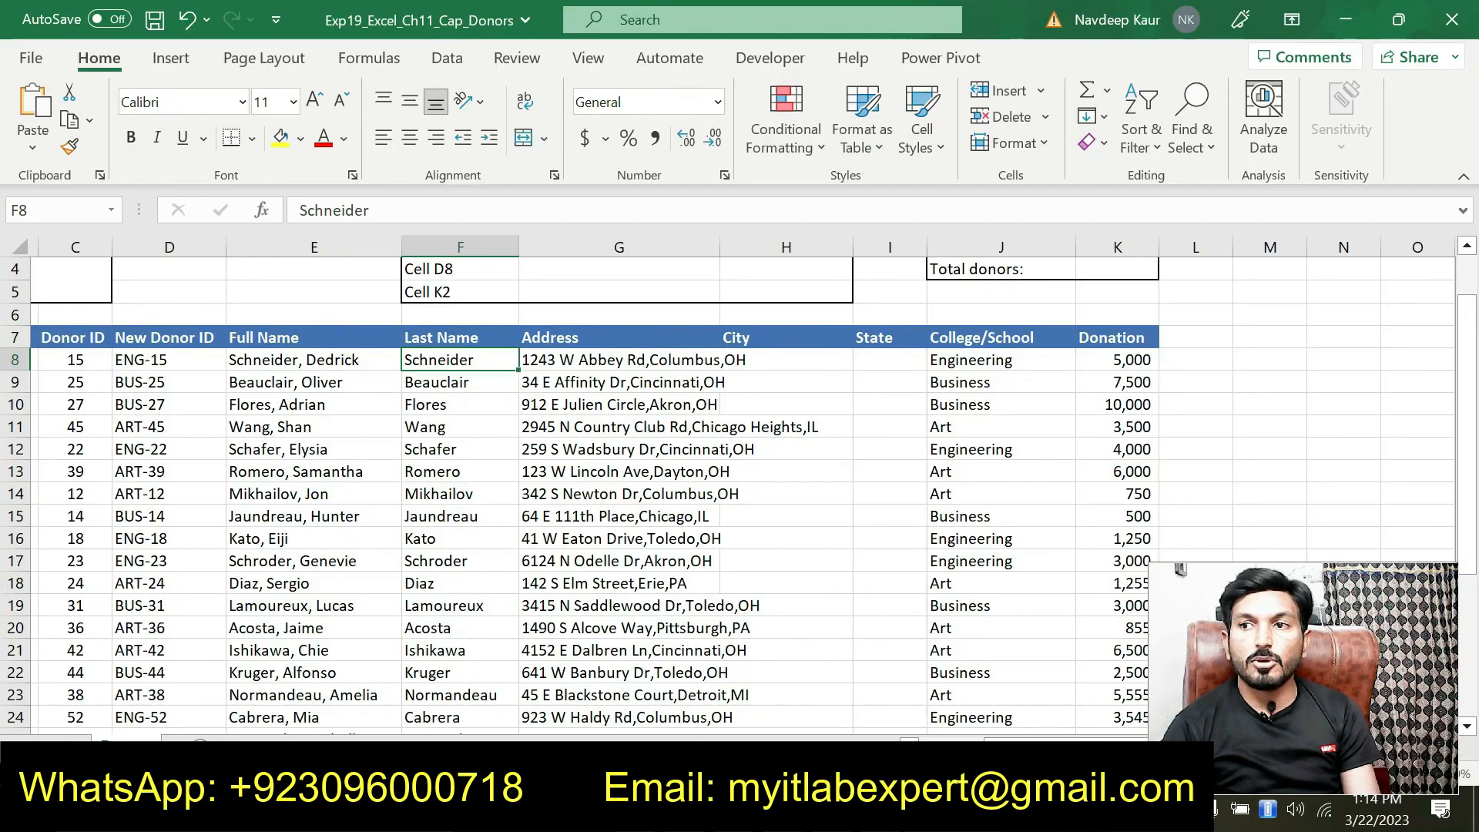
- Return to the Word instructions and move the turquoise highlight from step 5's Flash Fill paragraph to step 6's text-to-columns paragraph
key(alt+Tab)
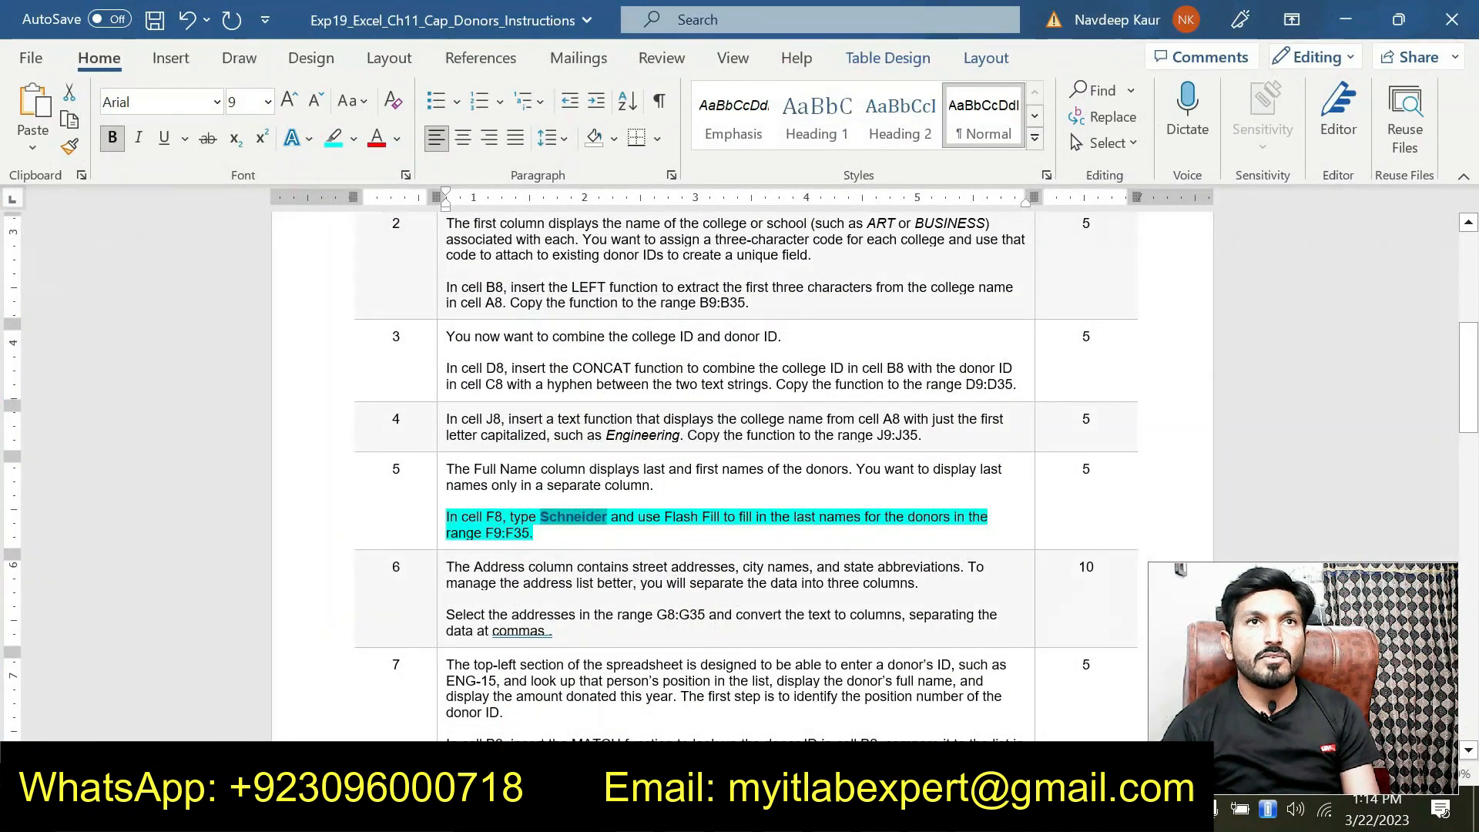
triple_click(551, 536)
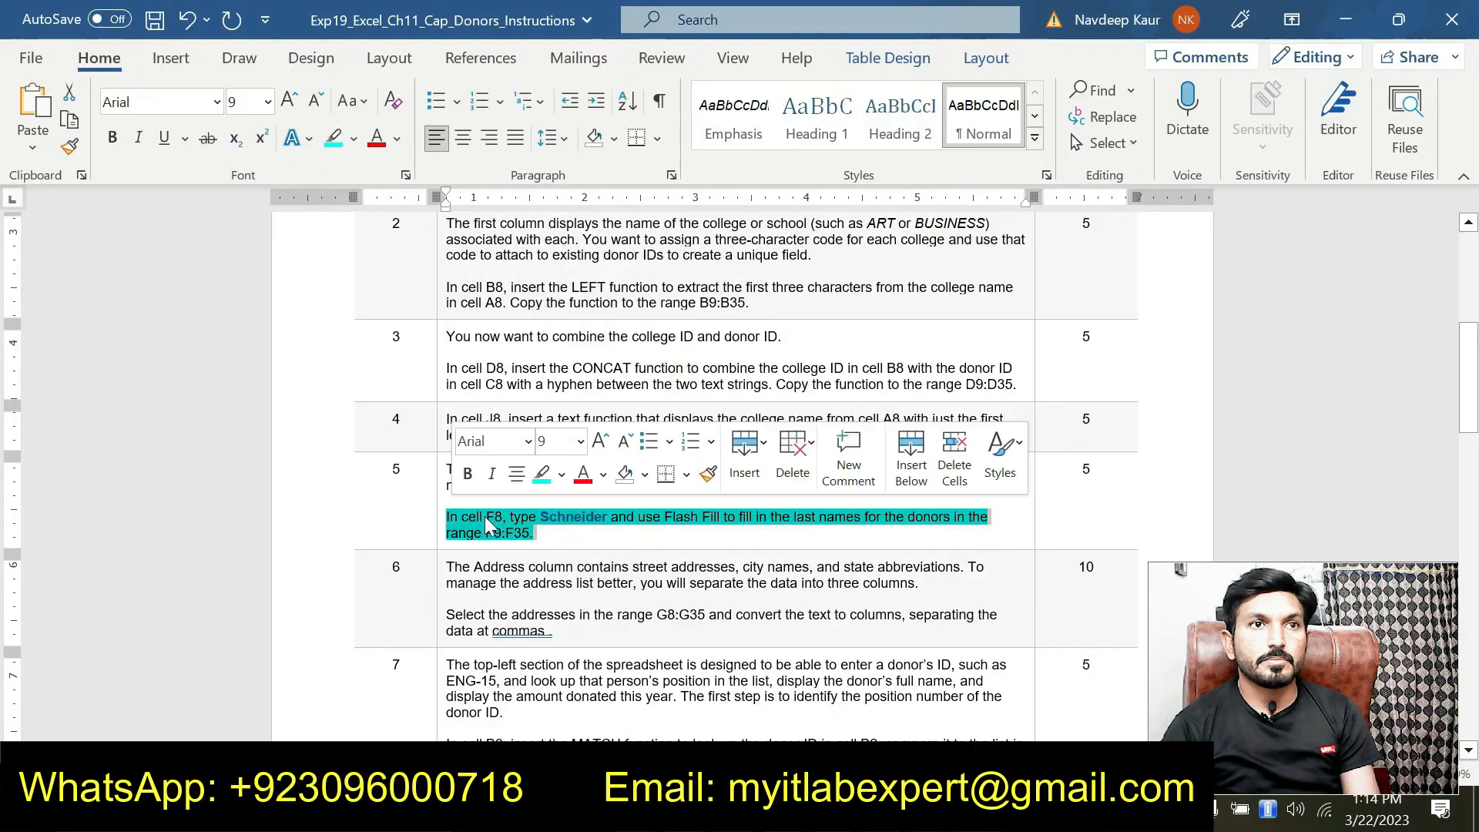
click(542, 476)
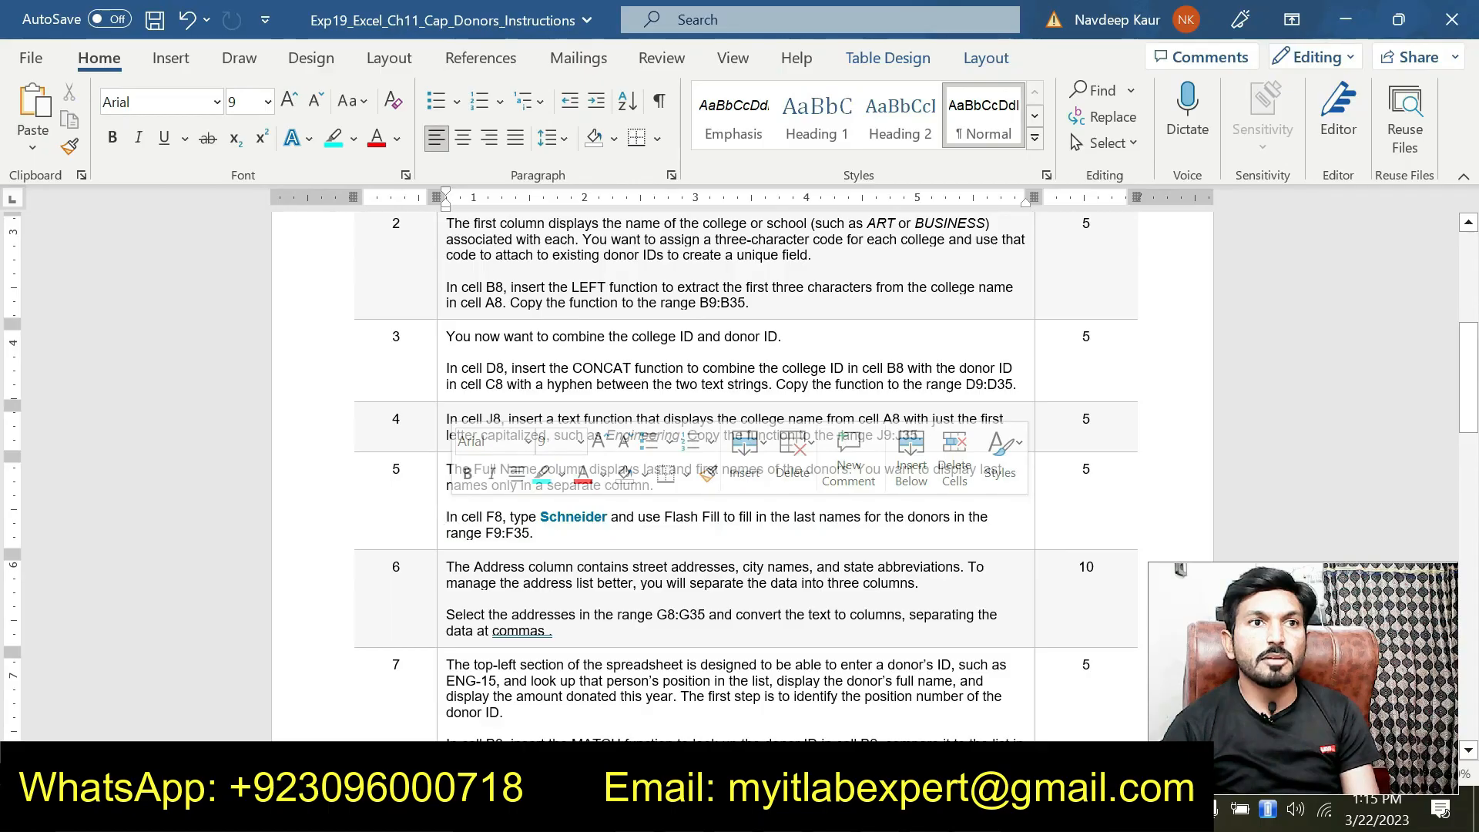
scroll(739, 462, down, 2)
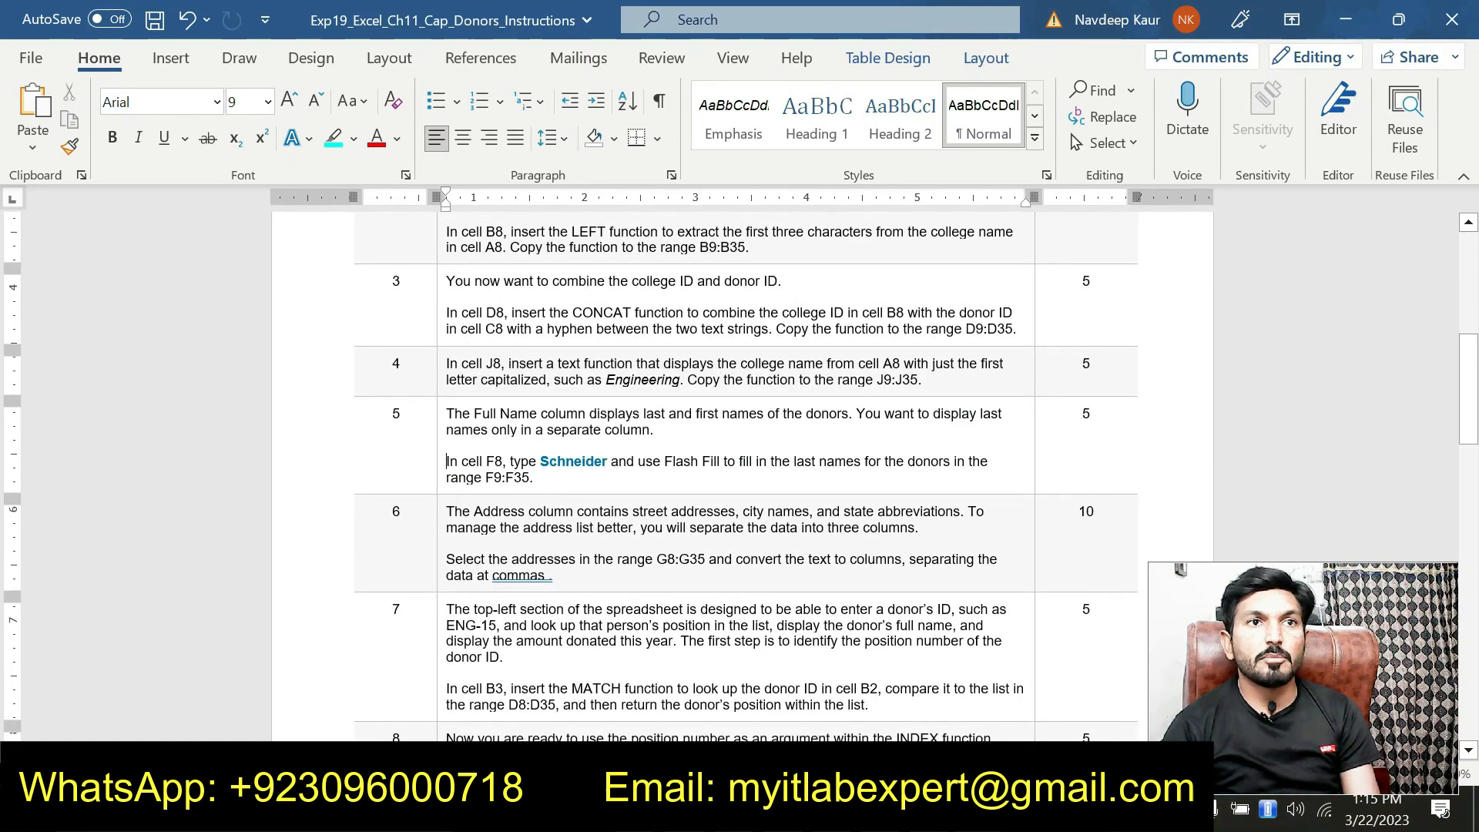
click(574, 573)
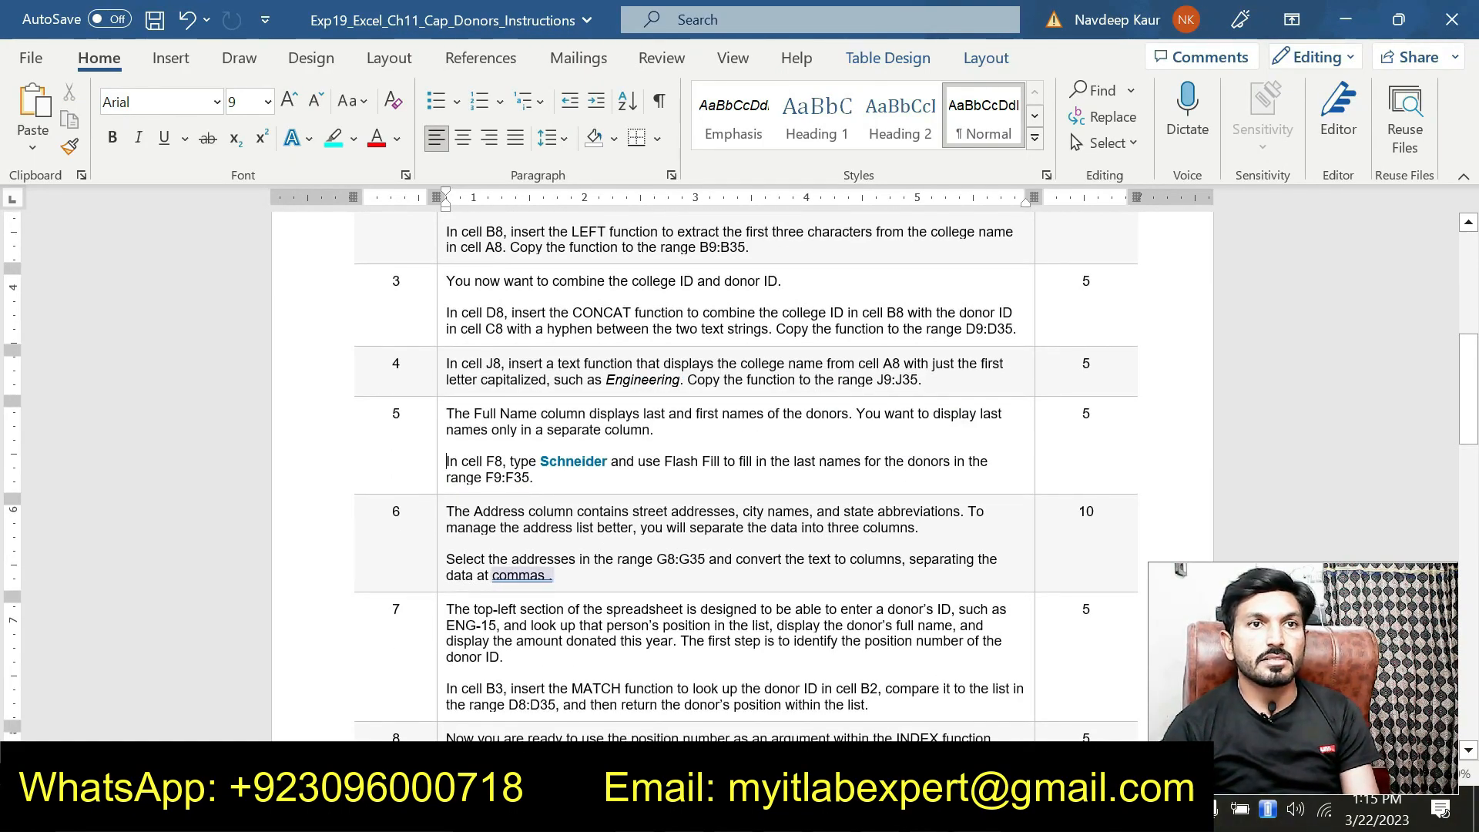
triple_click(574, 573)
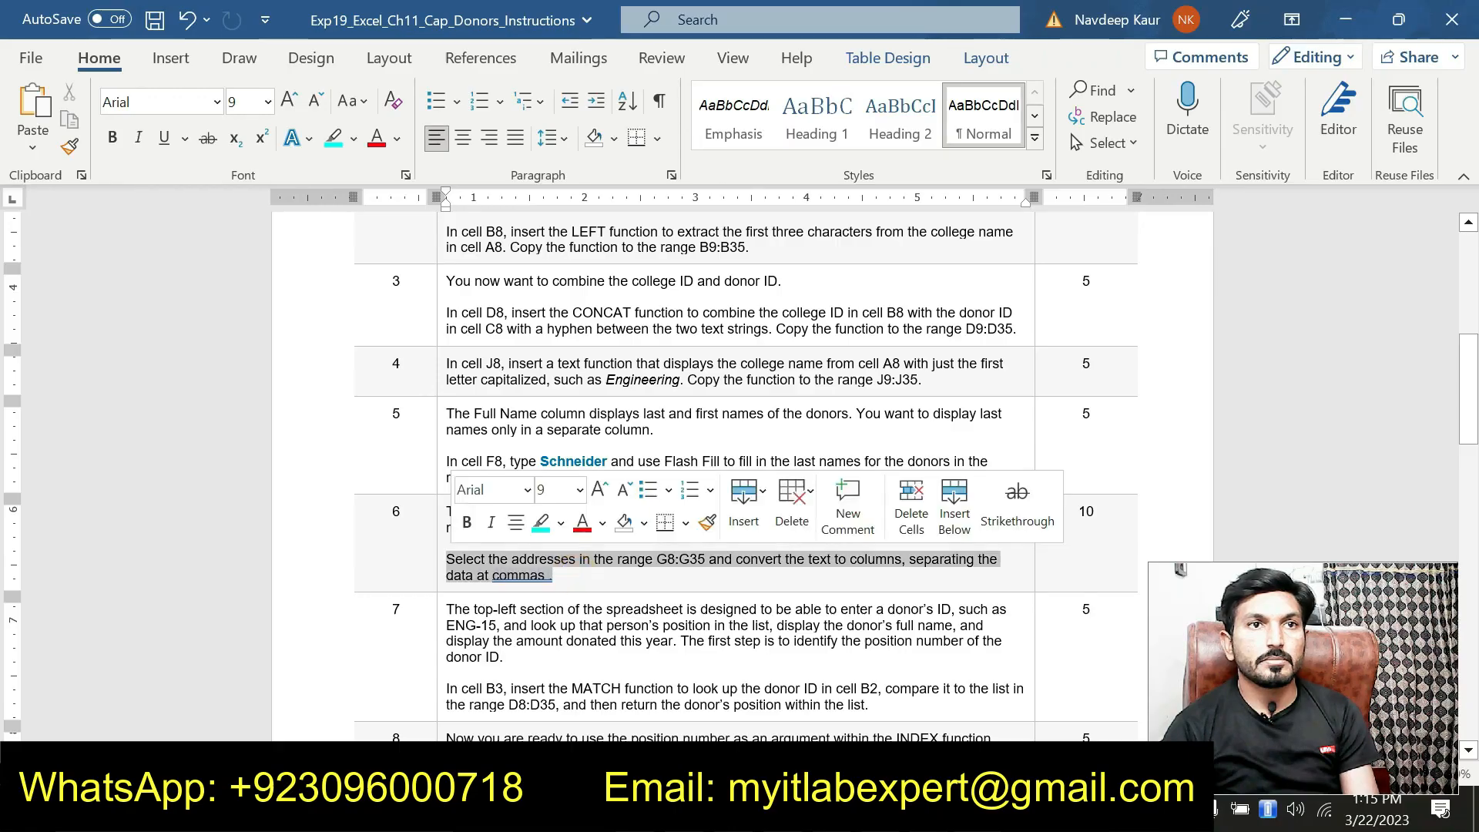
click(541, 523)
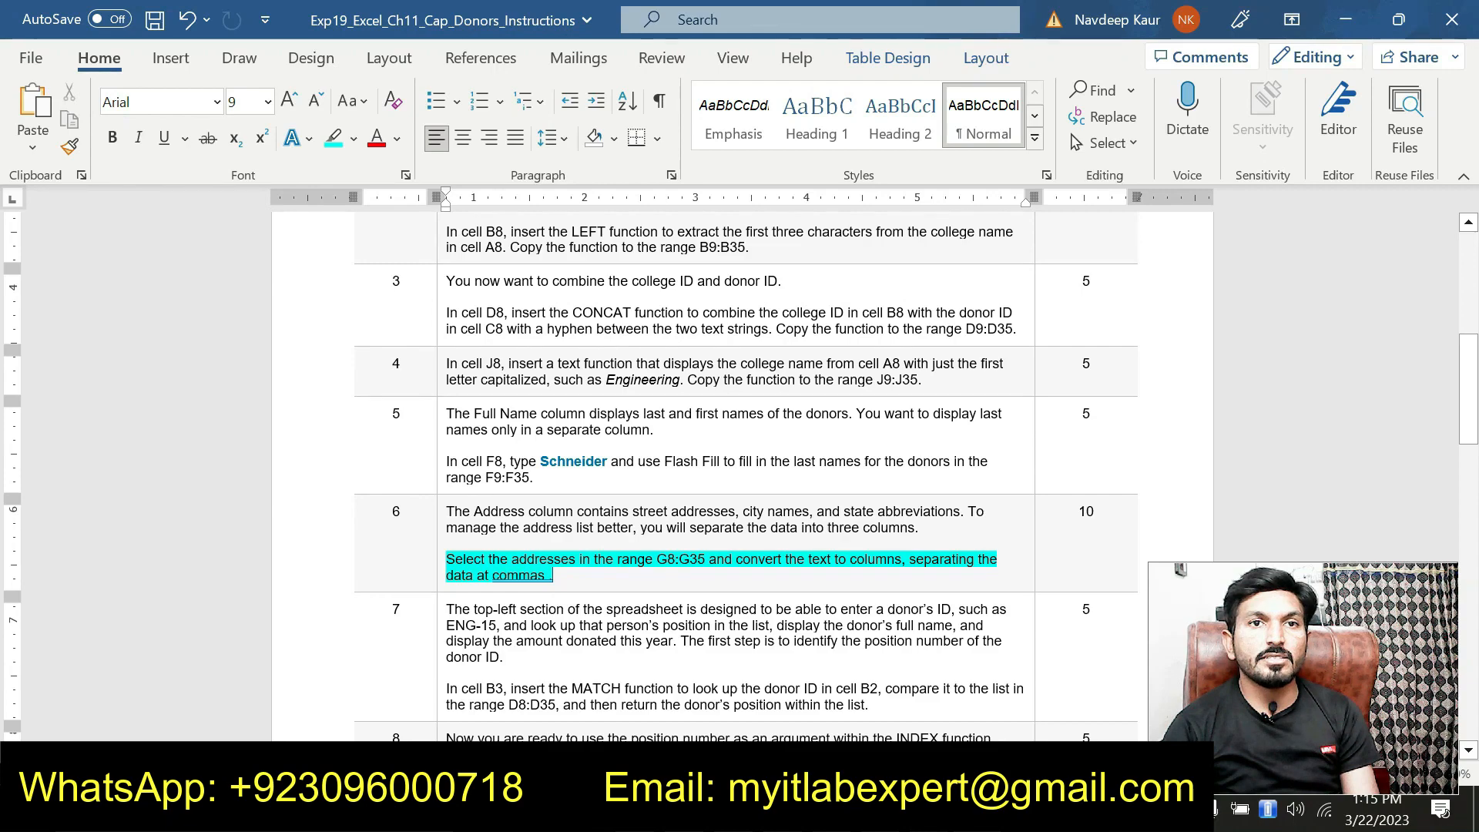
- Copy the range reference G8:G35 from step 6's highlighted instruction
click(659, 559)
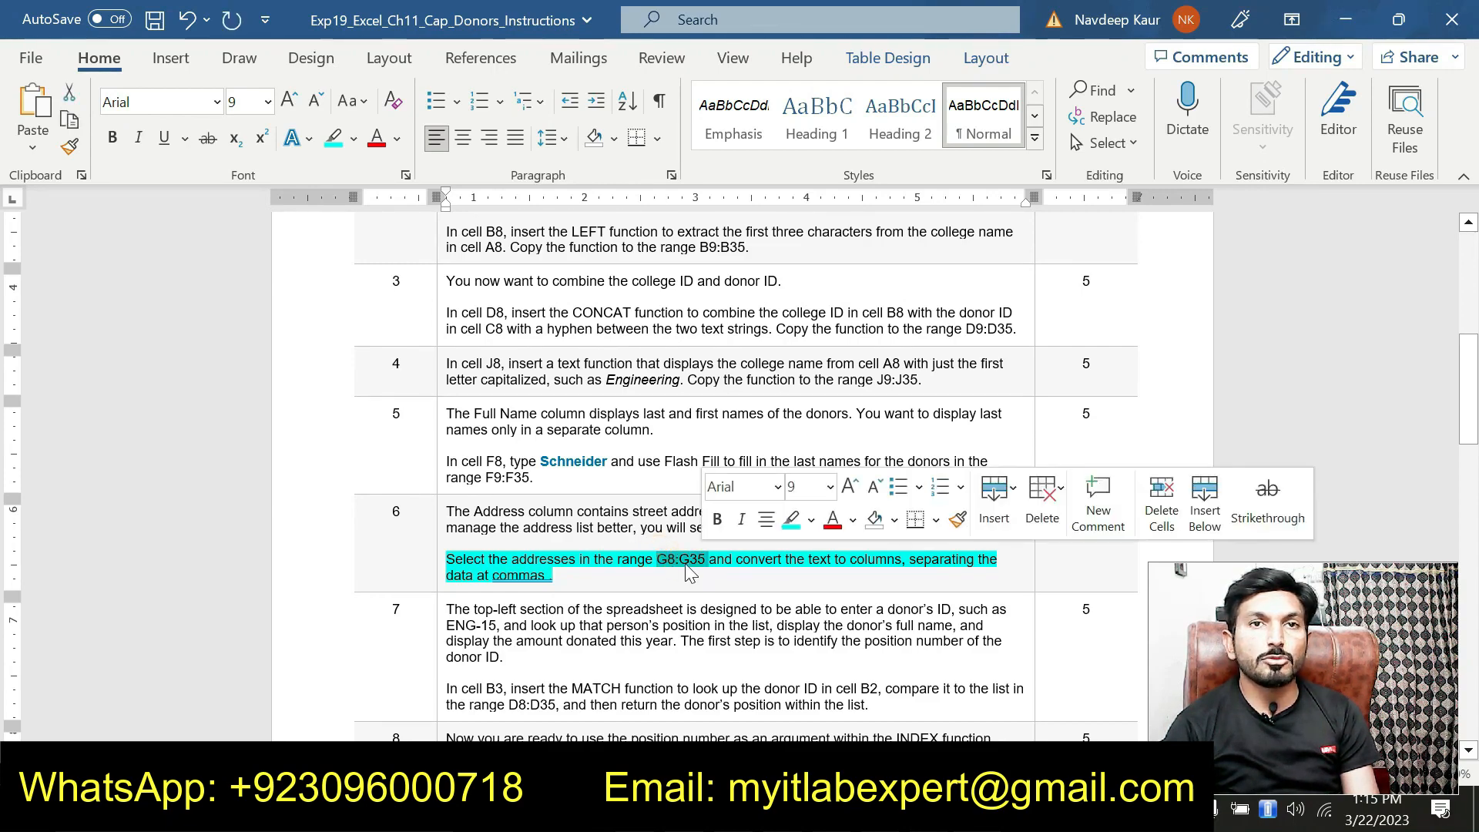
click(783, 570)
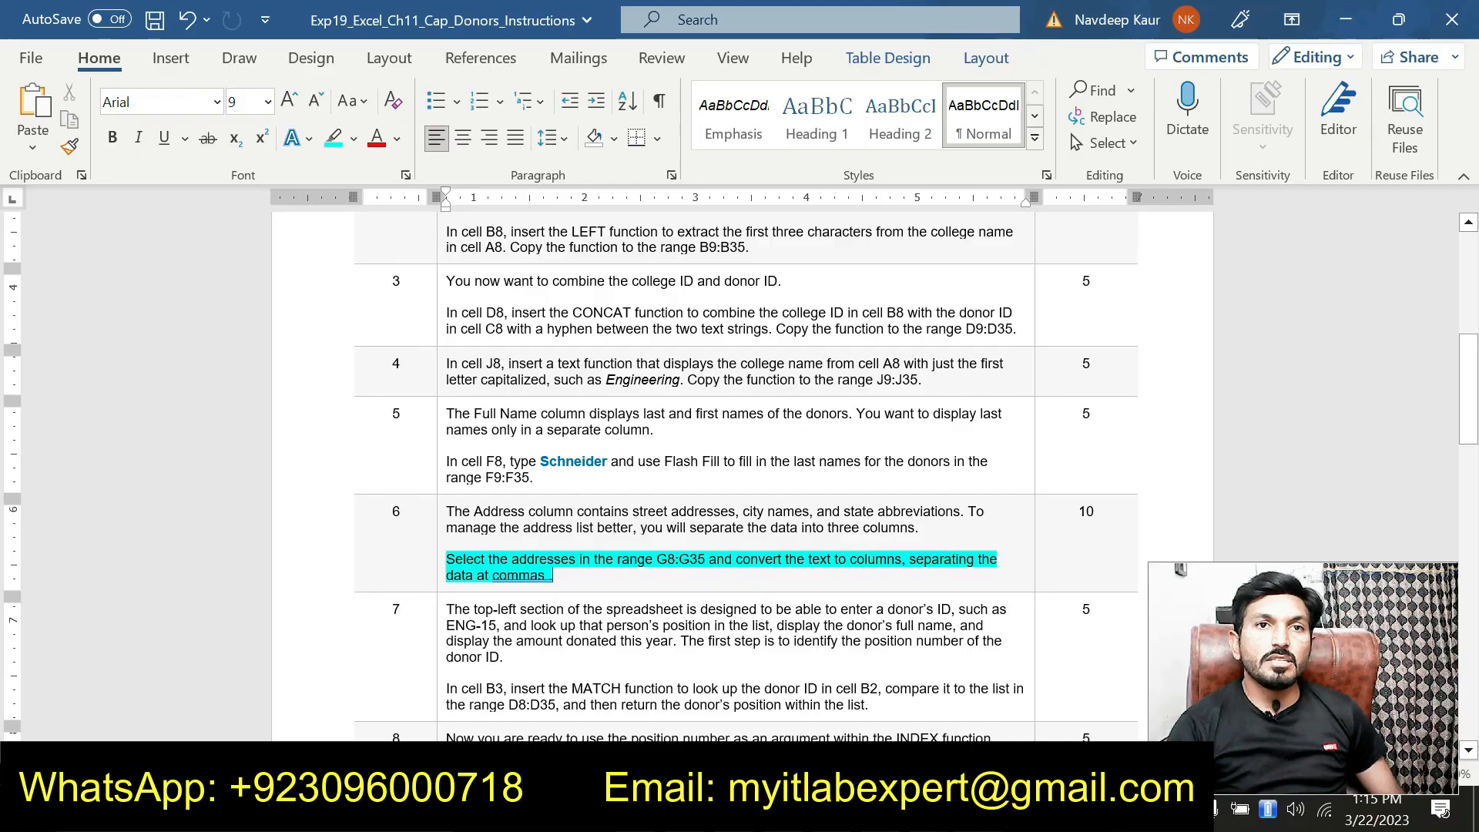
drag(657, 561, 706, 564)
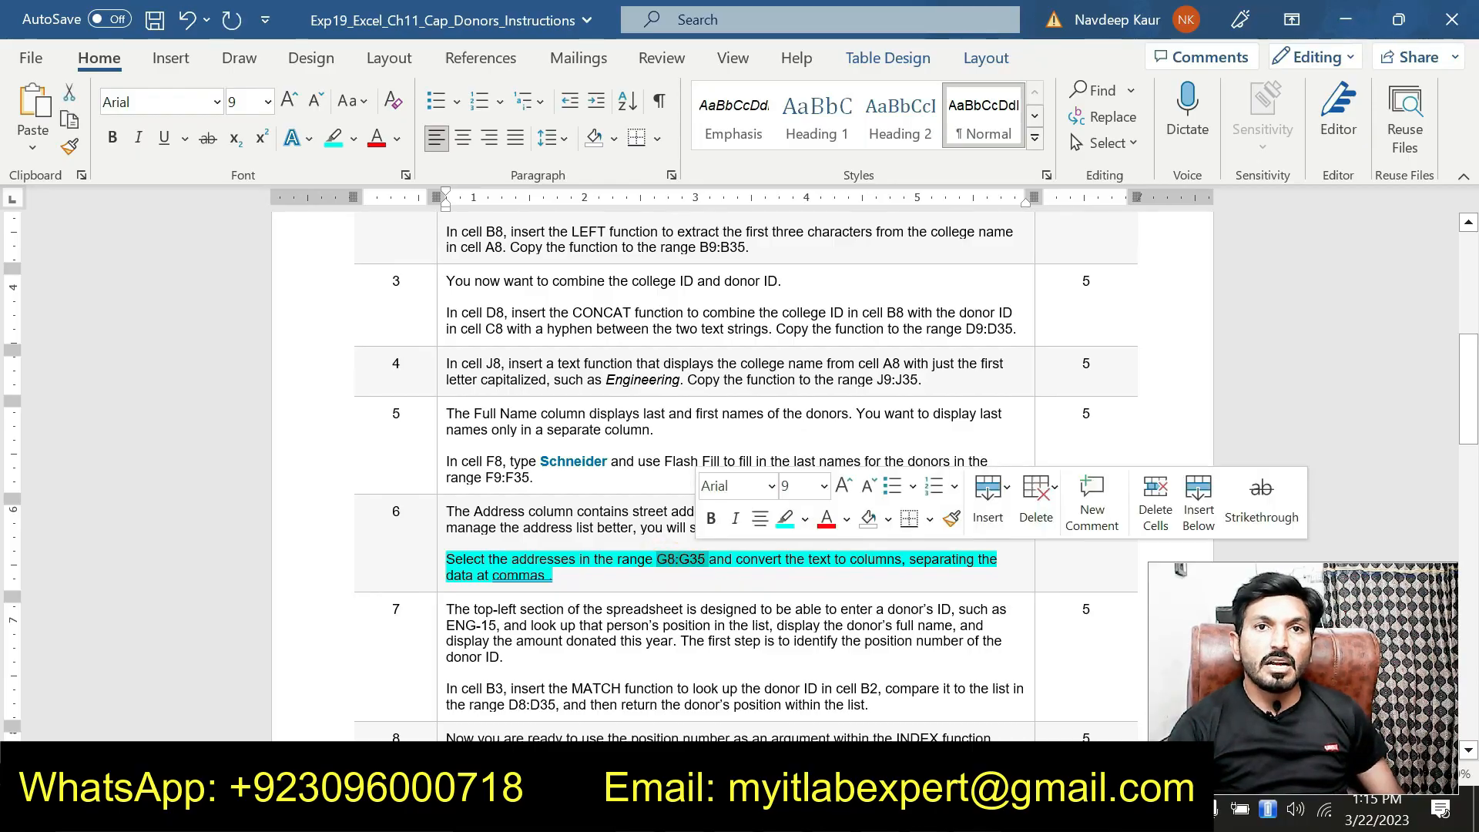
click(751, 560)
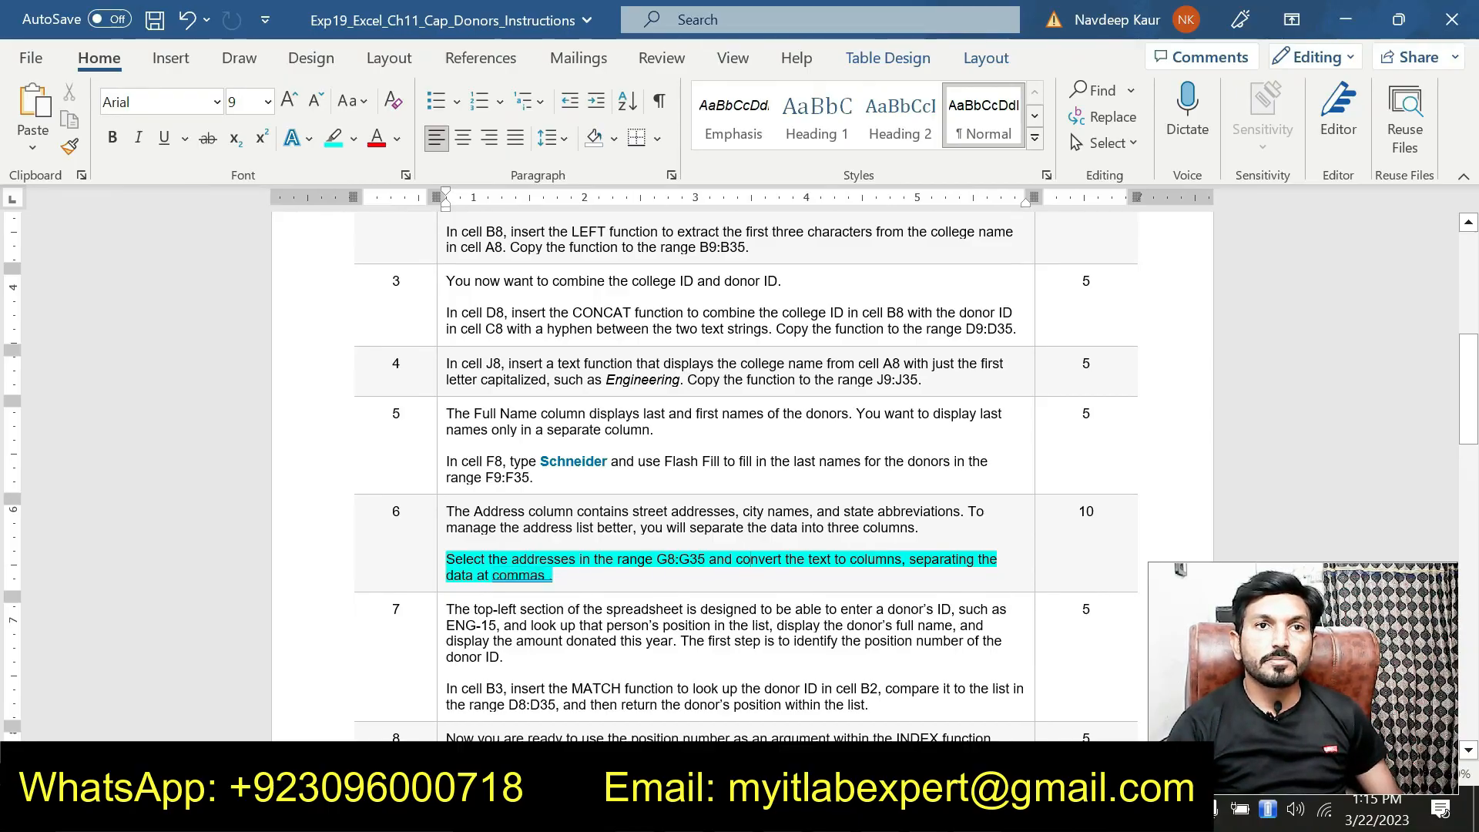
double_click(661, 558)
key(ctrl+c)
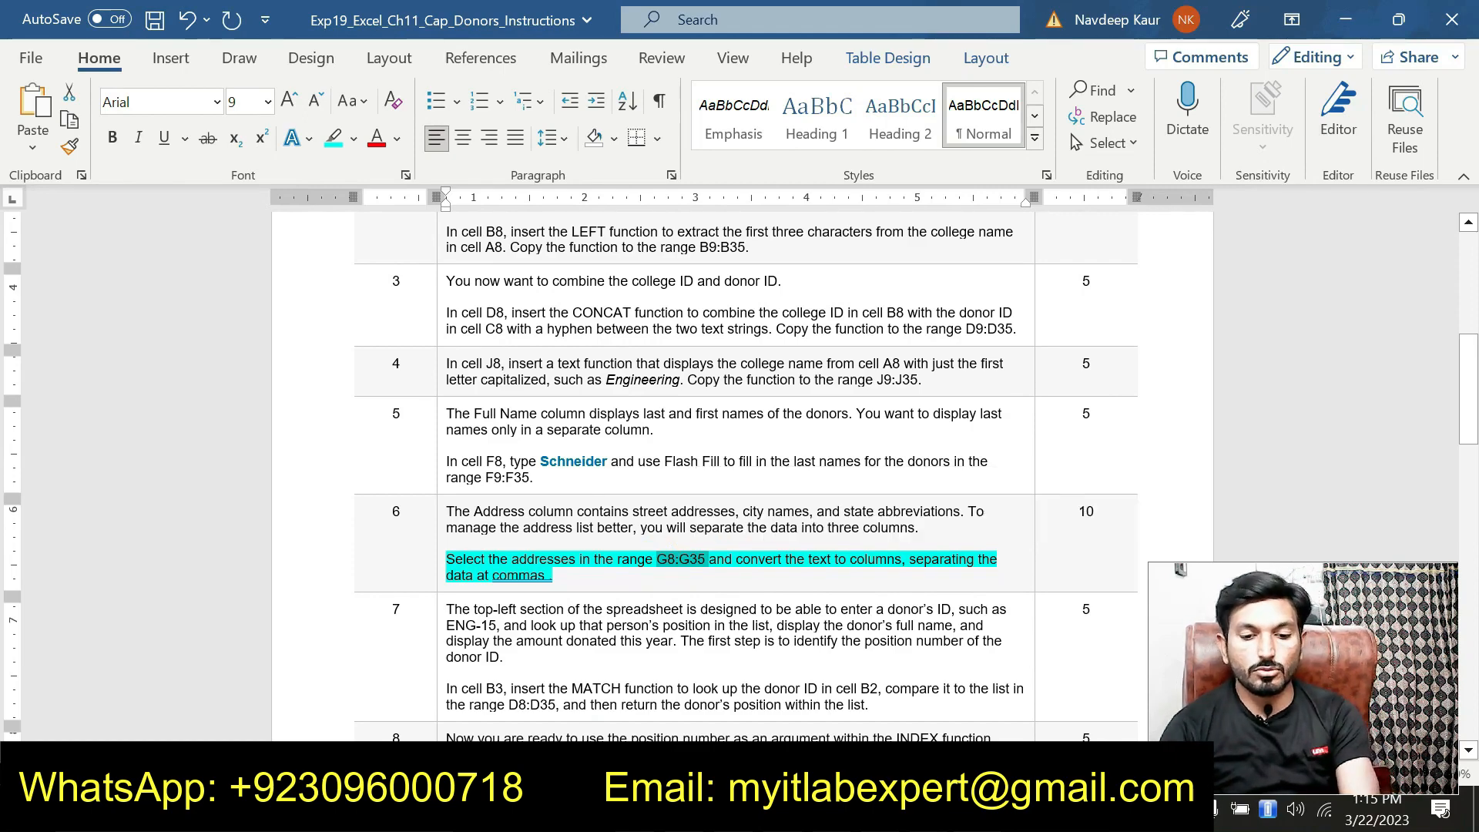
- Switch back to the donors workbook in Excel, select the addresses in G8:G35 using the copied reference, and check the selection
key(alt+Tab)
key(ctrl+v)
key(Return)
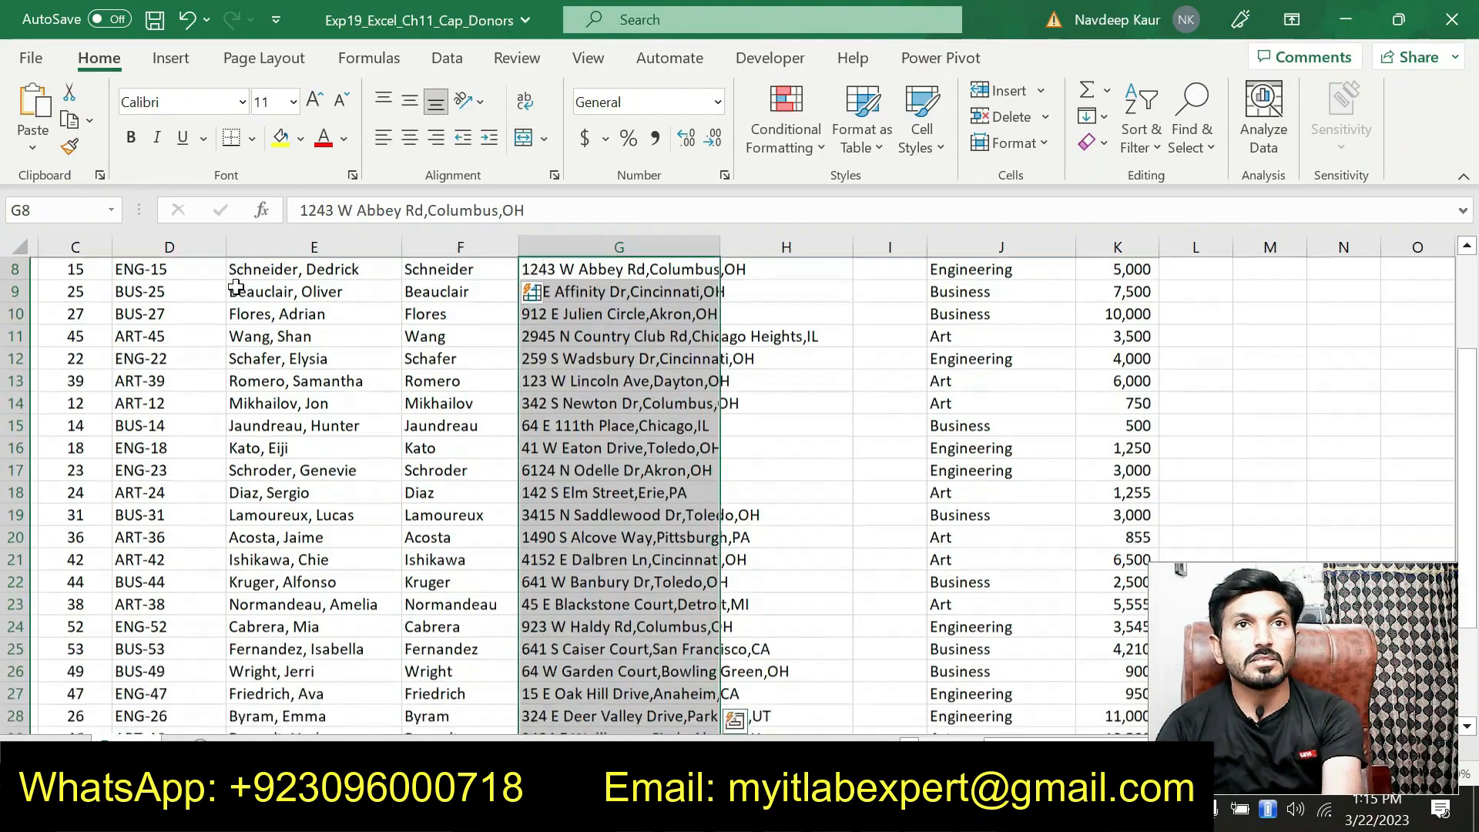
scroll(724, 474, up, 3)
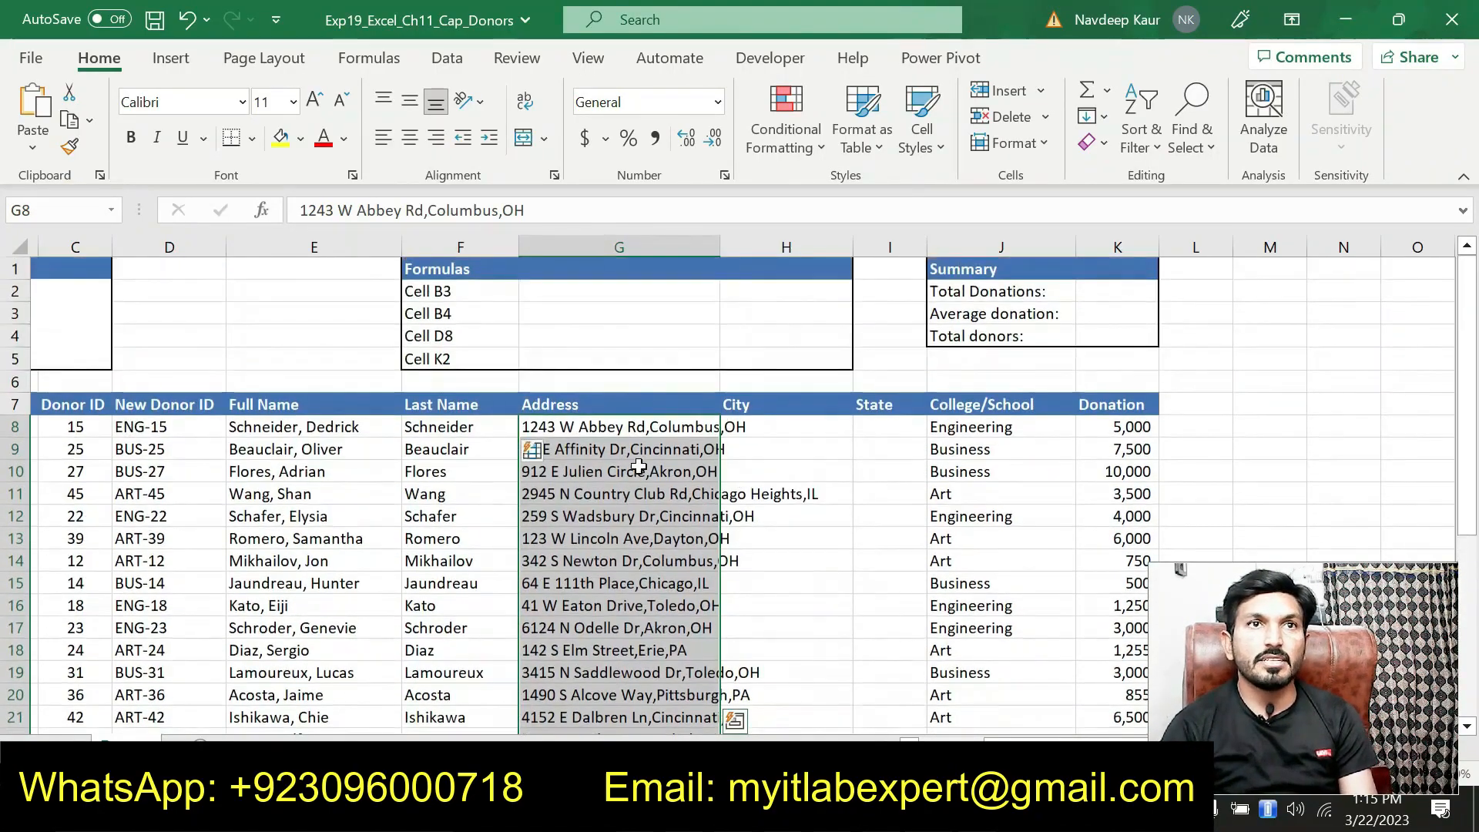
scroll(599, 422, down, 5)
scroll(599, 422, down, 1)
scroll(599, 422, up, 5)
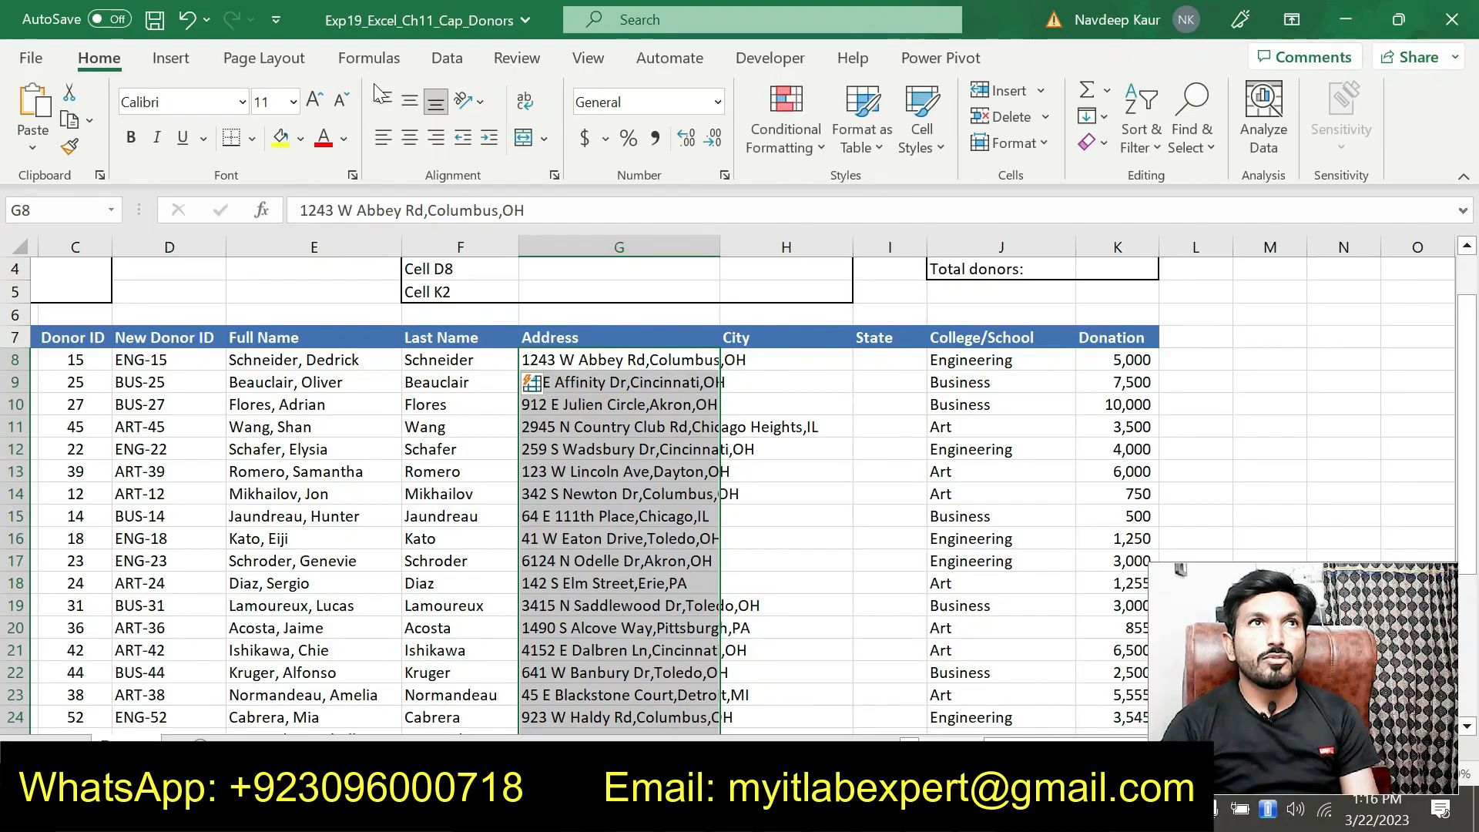
- Split the selected addresses in G8:G35 with Text to Columns as delimited data, using only the comma as delimiter
click(445, 60)
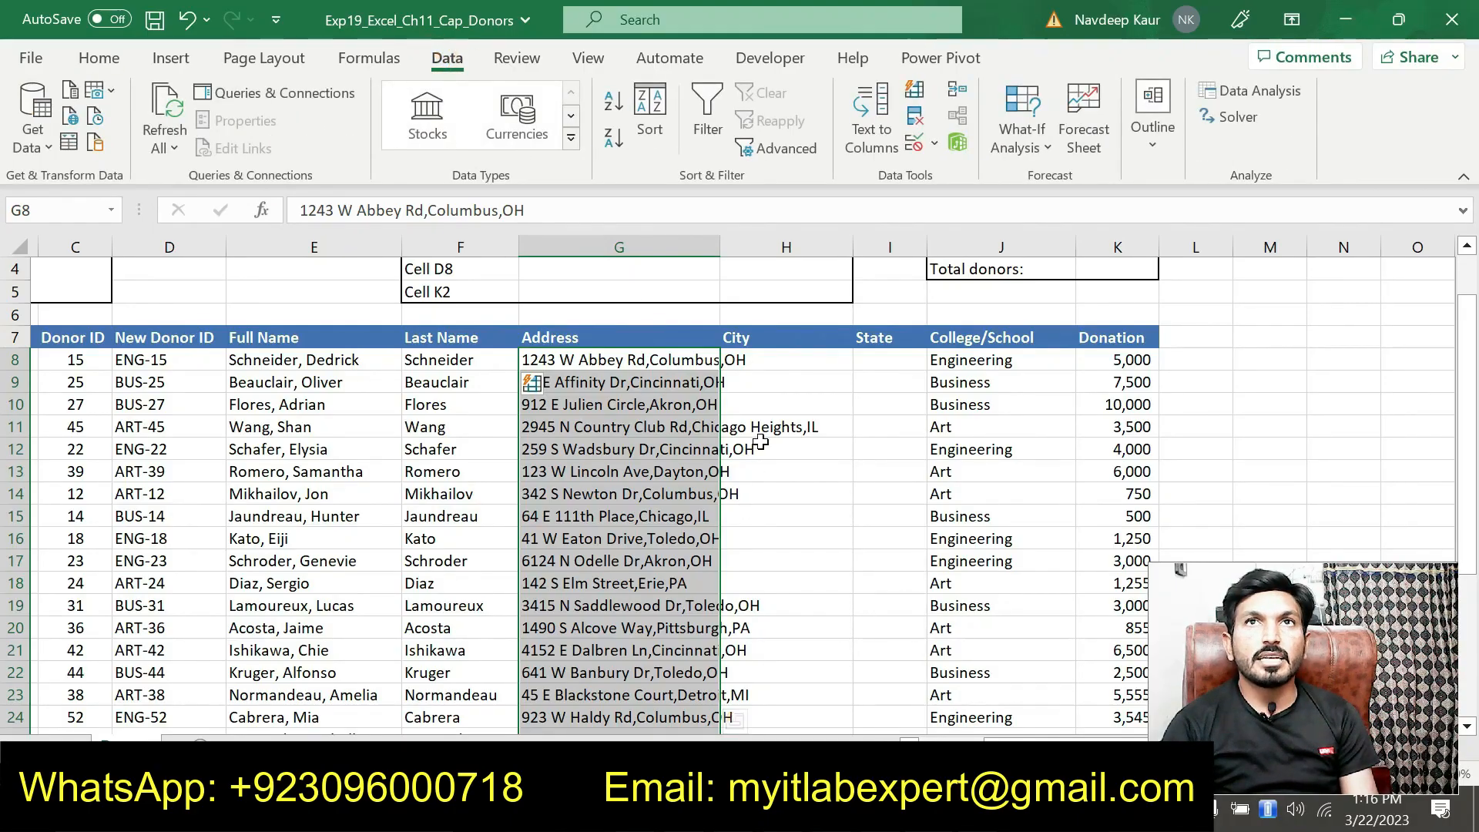
click(875, 153)
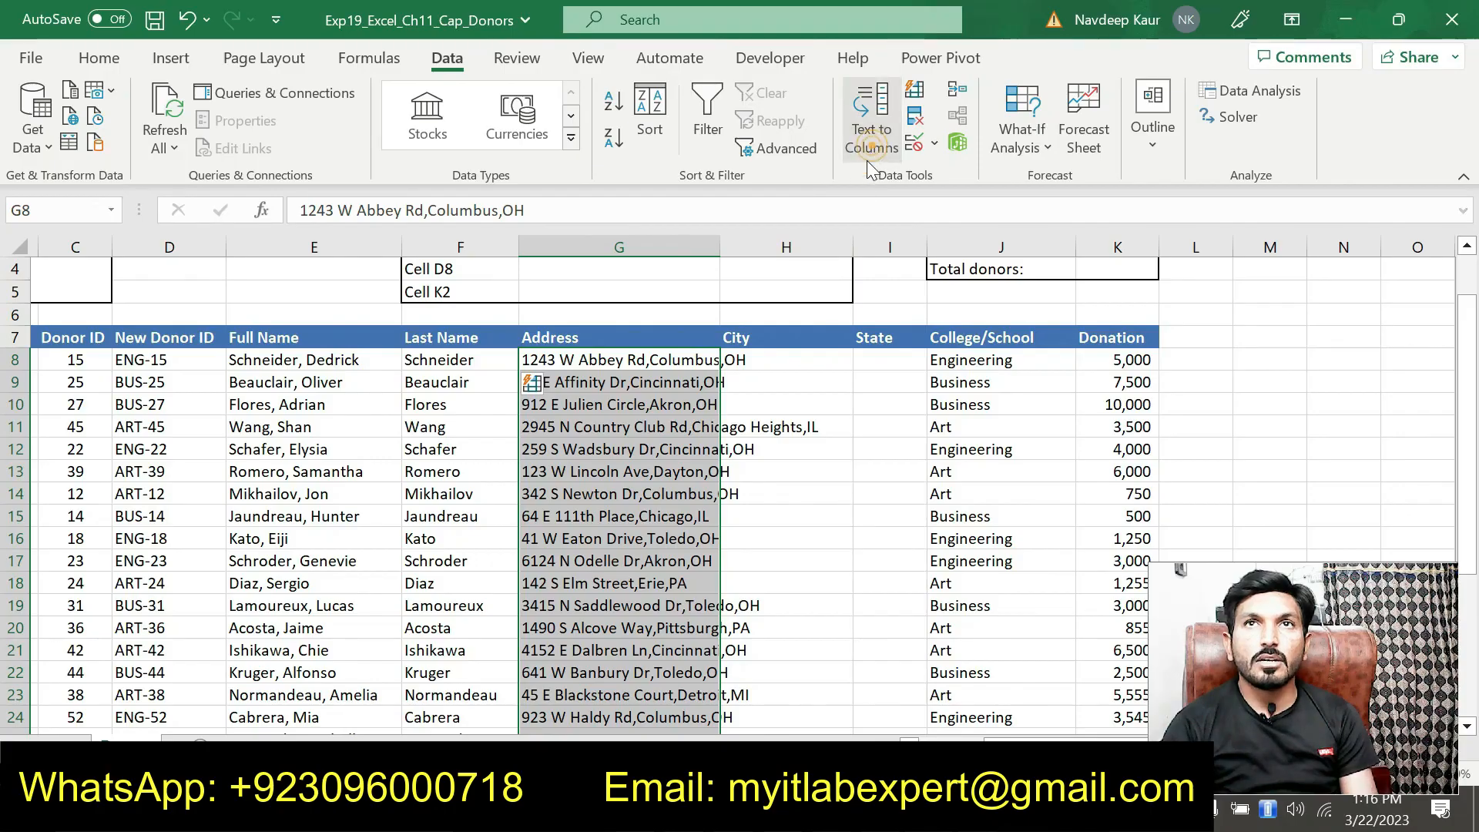
drag(708, 159, 452, 103)
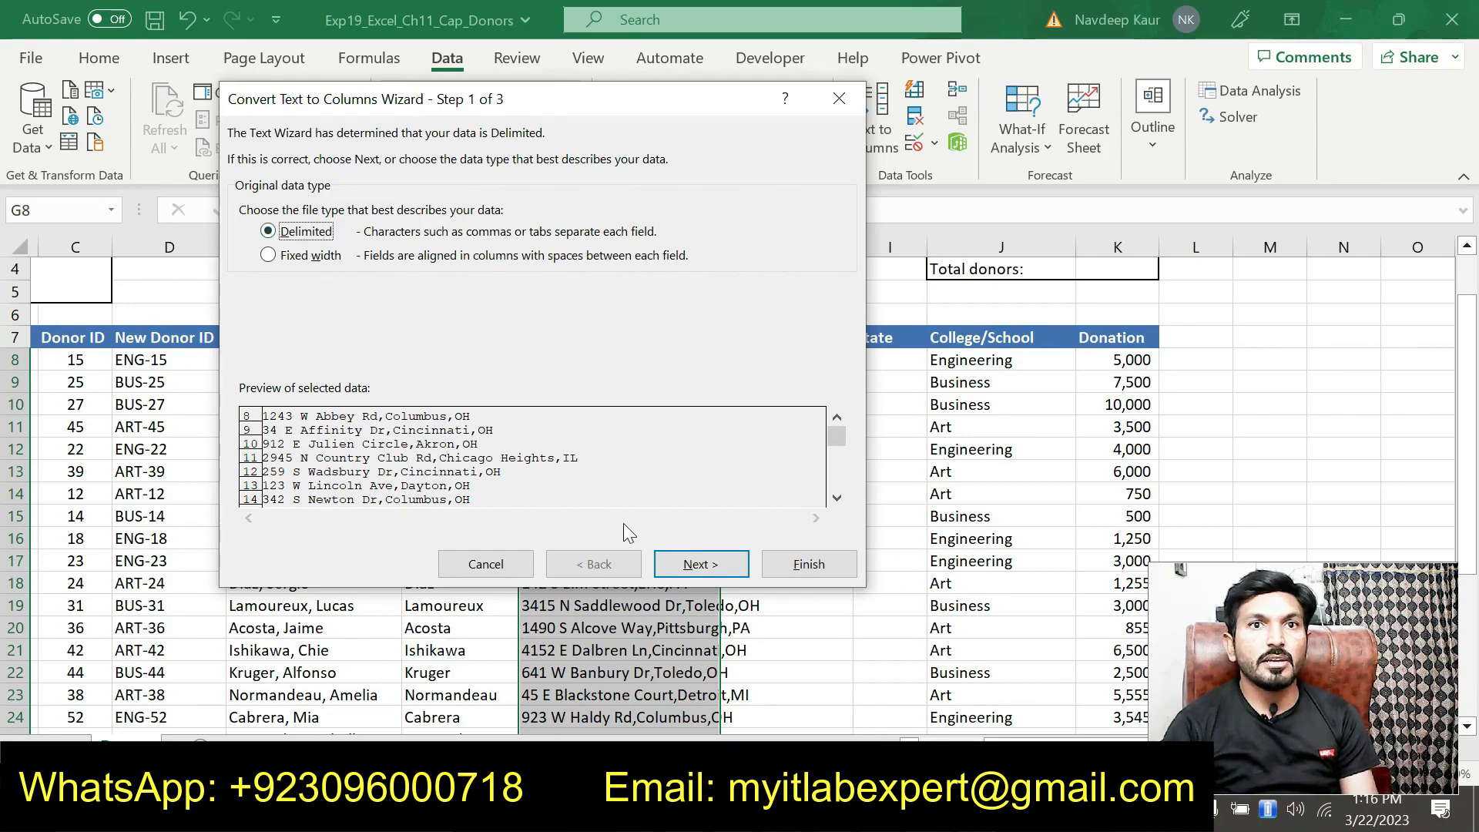
click(666, 566)
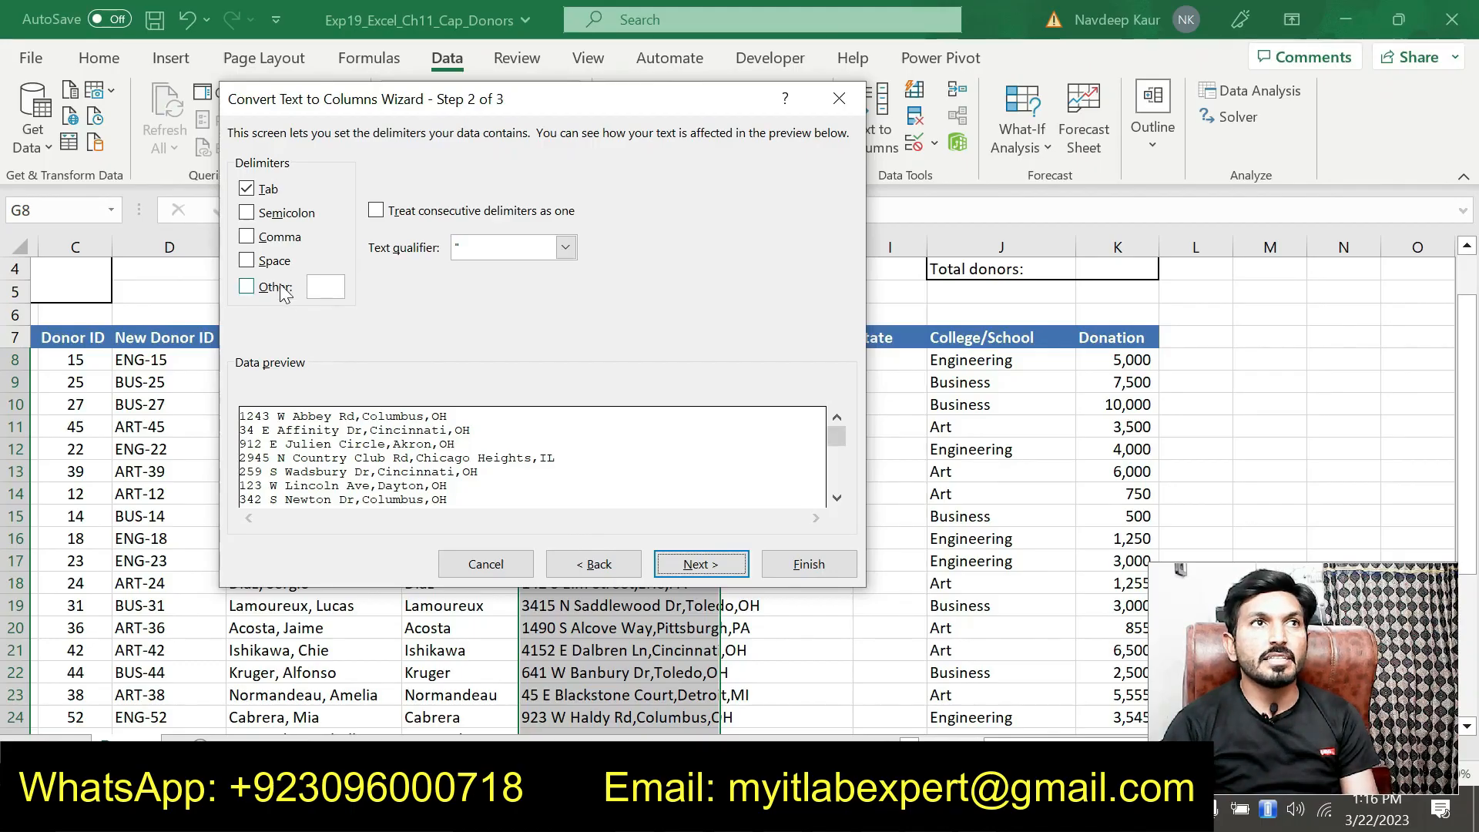
click(249, 237)
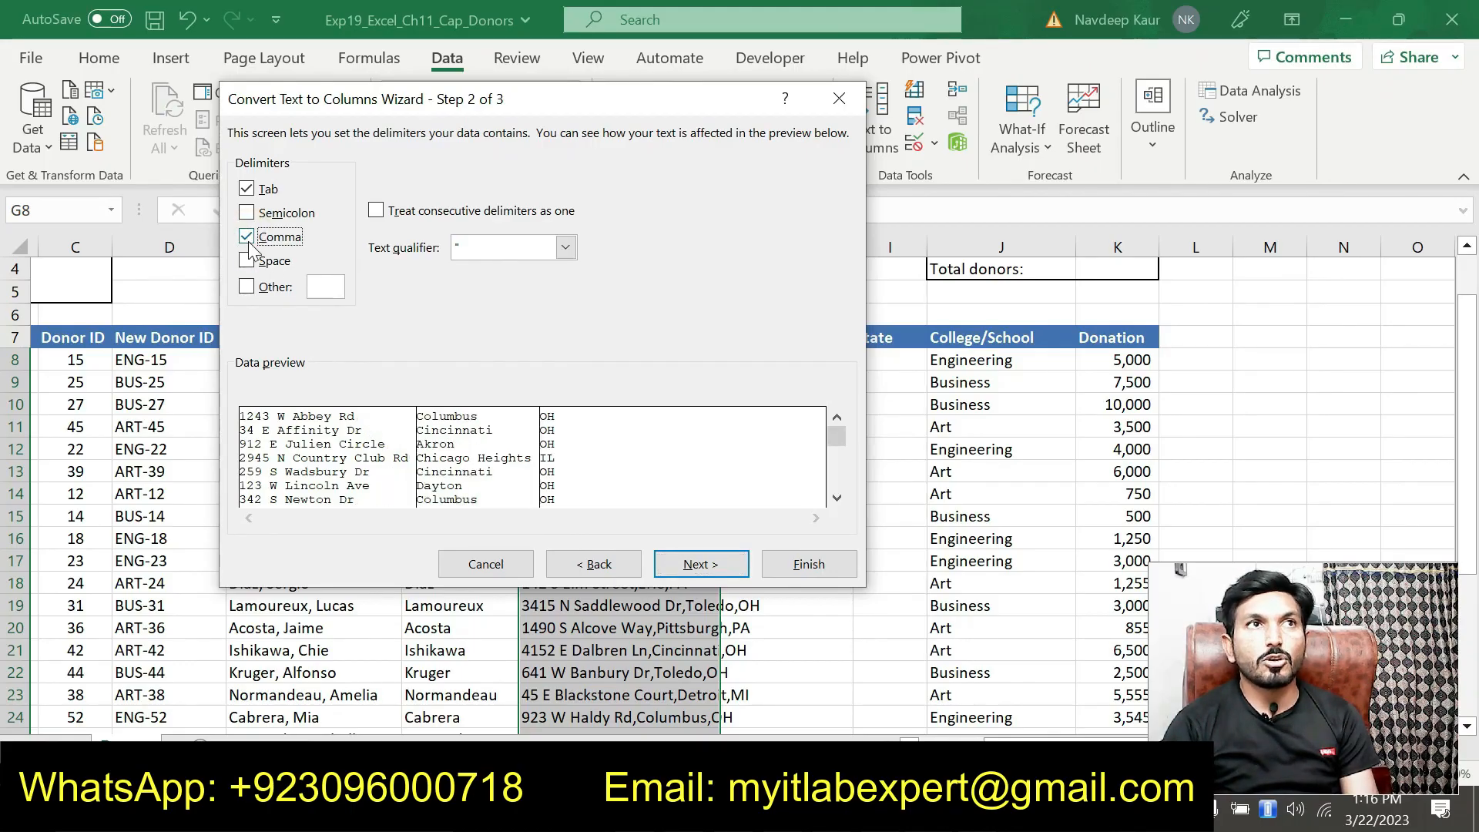
click(247, 189)
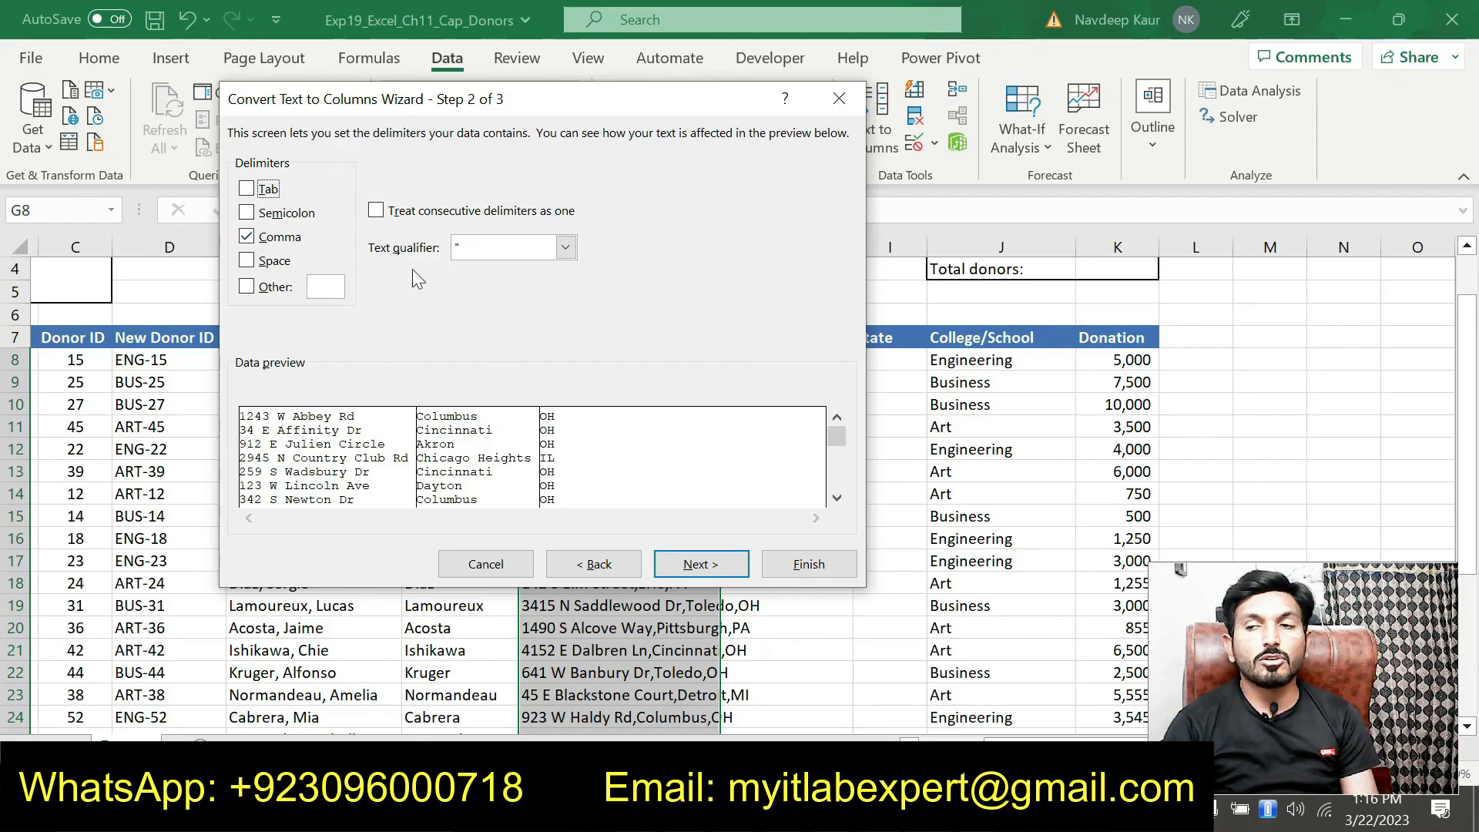
click(797, 563)
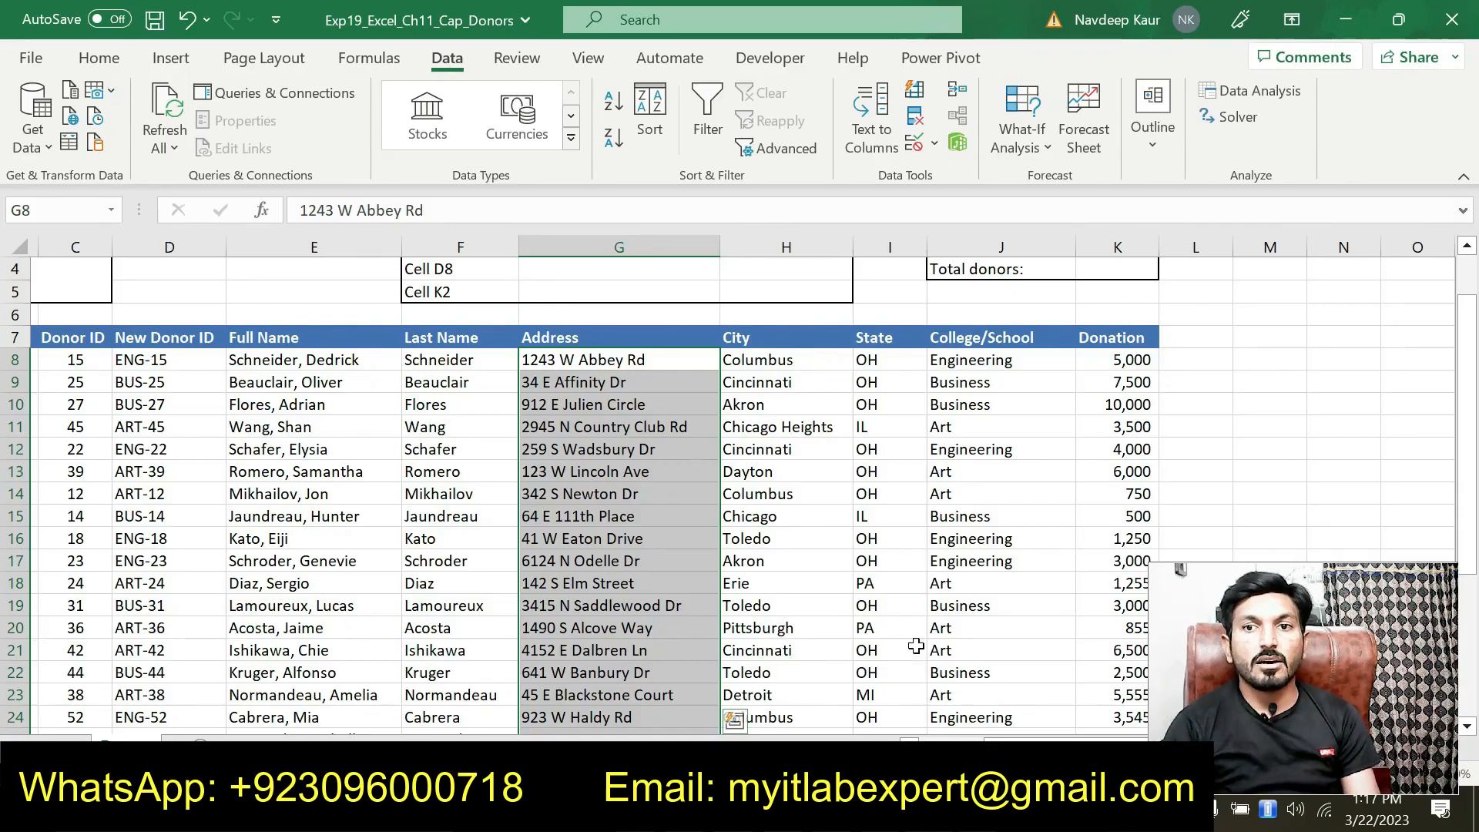
- Switch to the Word instructions and move the turquoise highlight from step 6's text-to-columns paragraph to step 7's MATCH paragraph
click(955, 808)
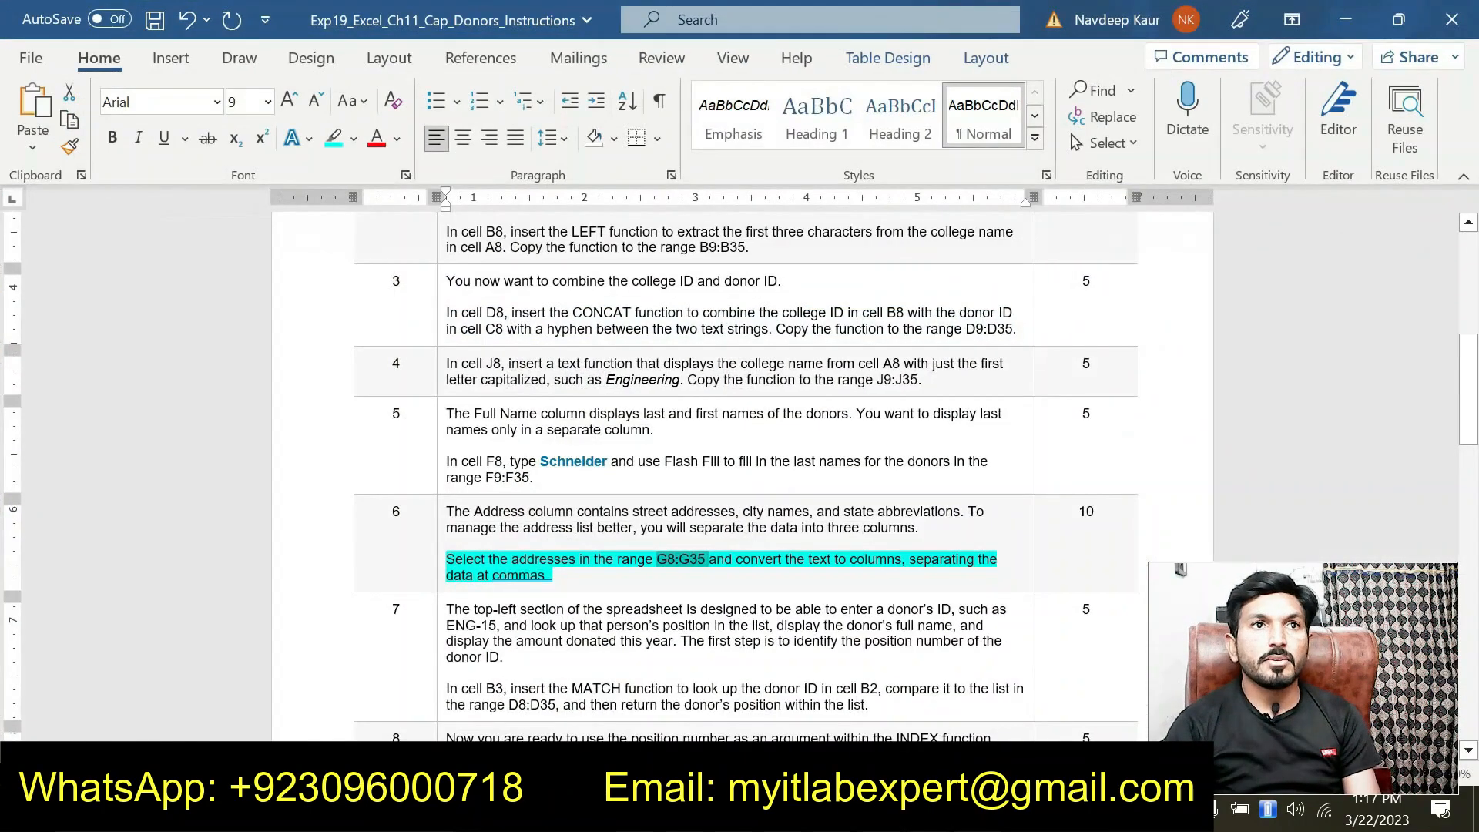
scroll(739, 477, down, 1)
click(564, 517)
drag(575, 526, 447, 504)
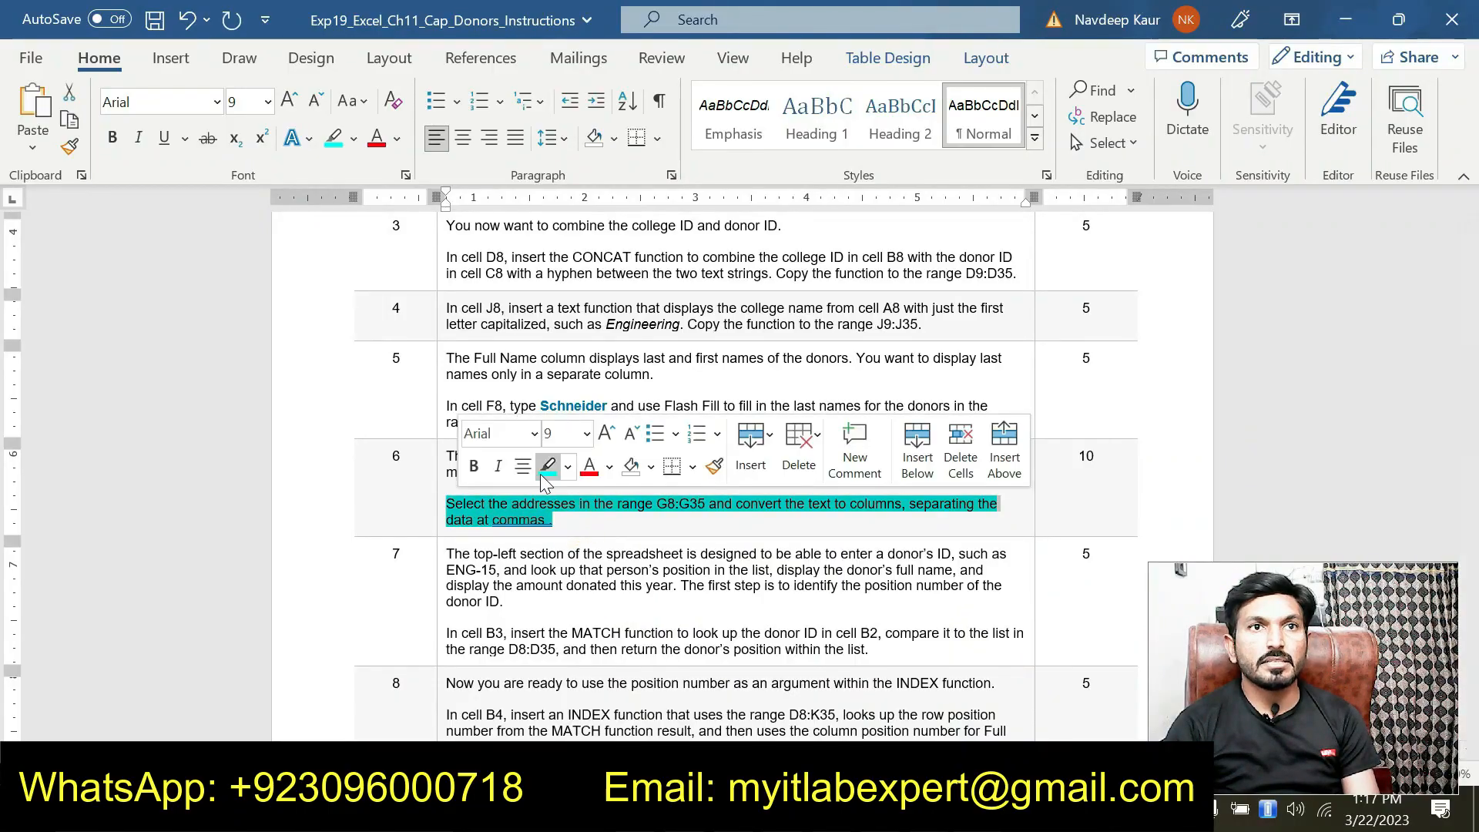
click(547, 466)
scroll(547, 466, down, 3)
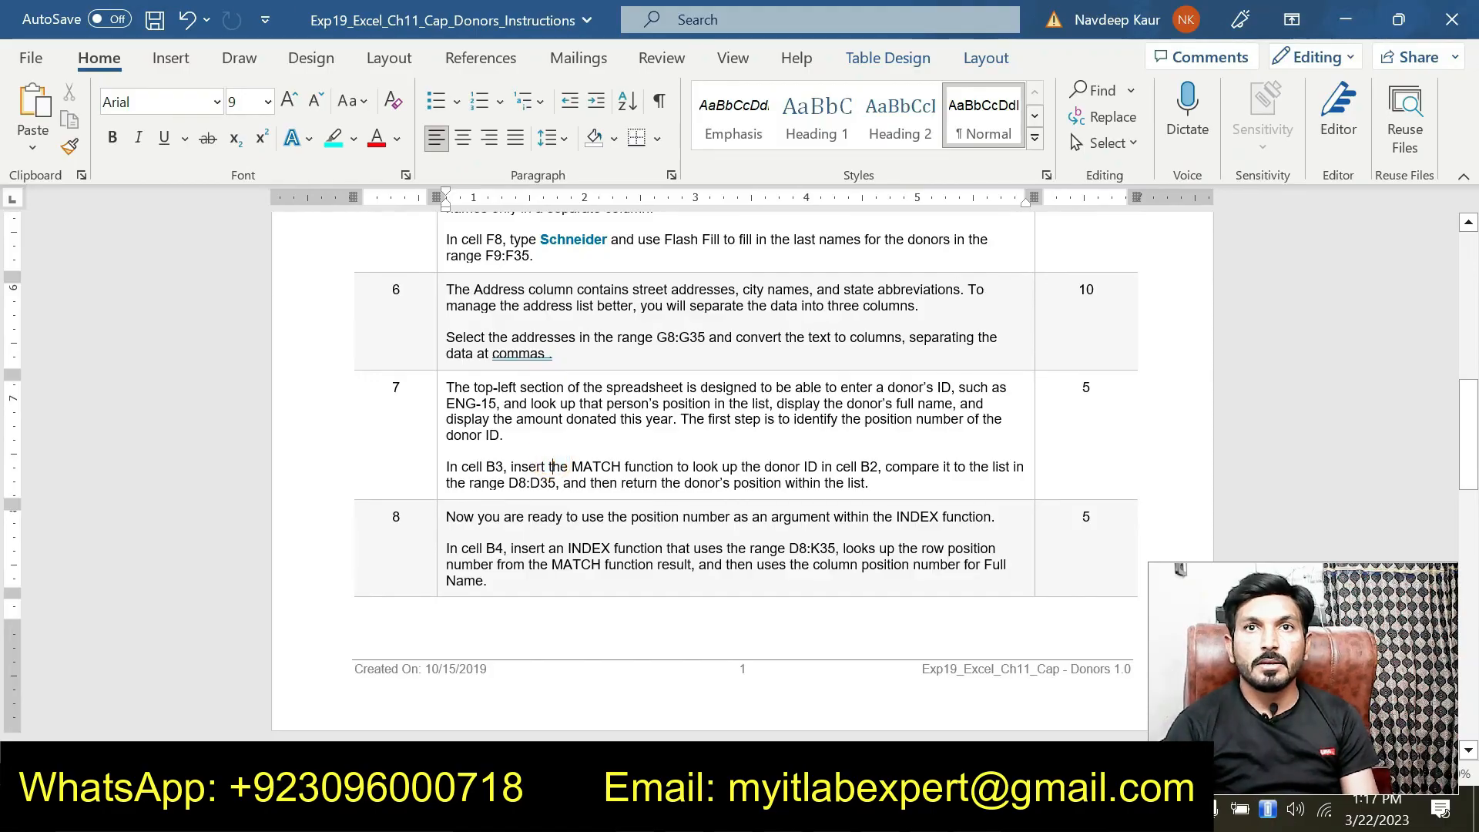
drag(868, 482, 461, 467)
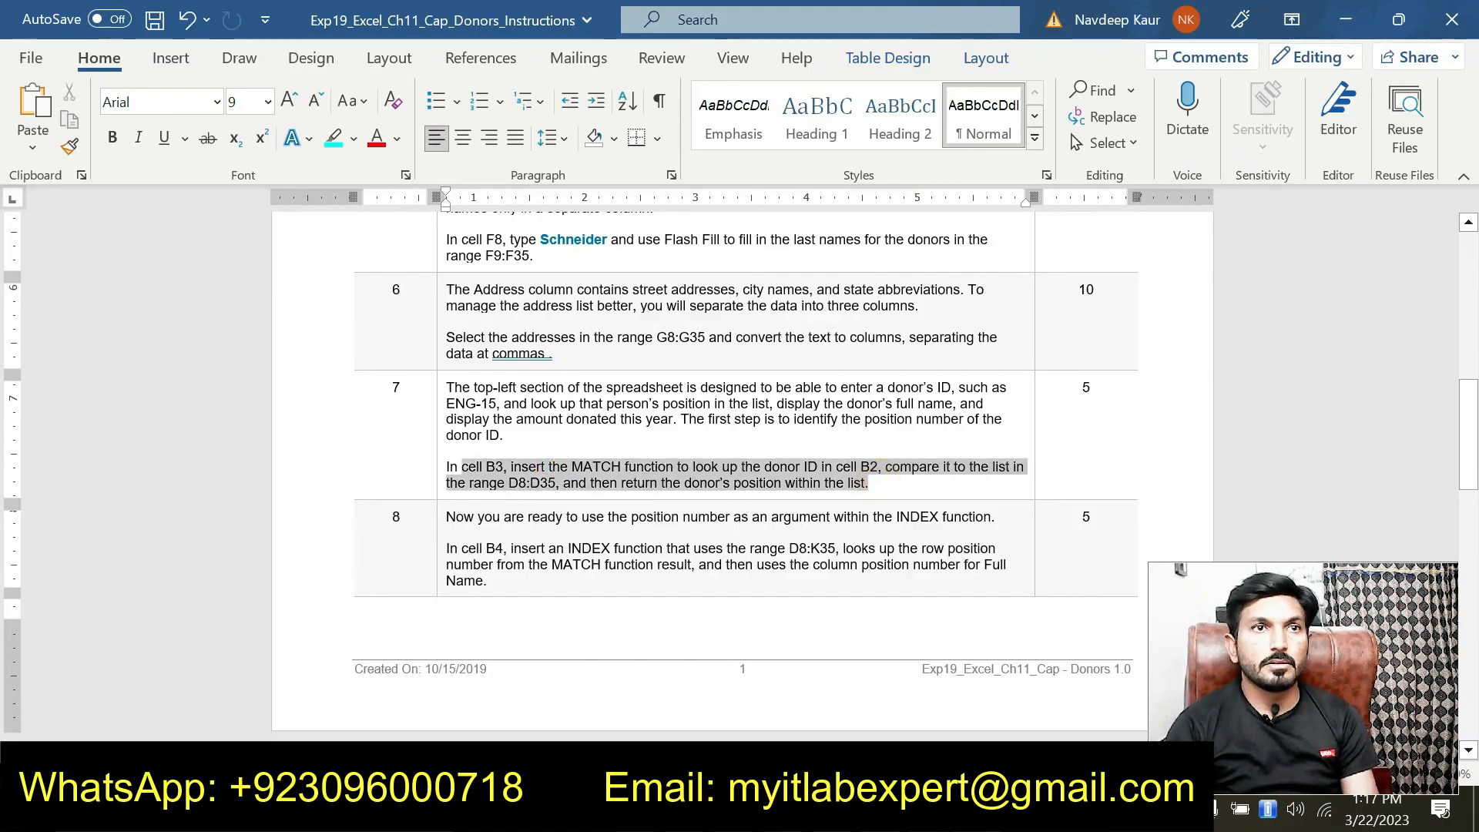
click(544, 432)
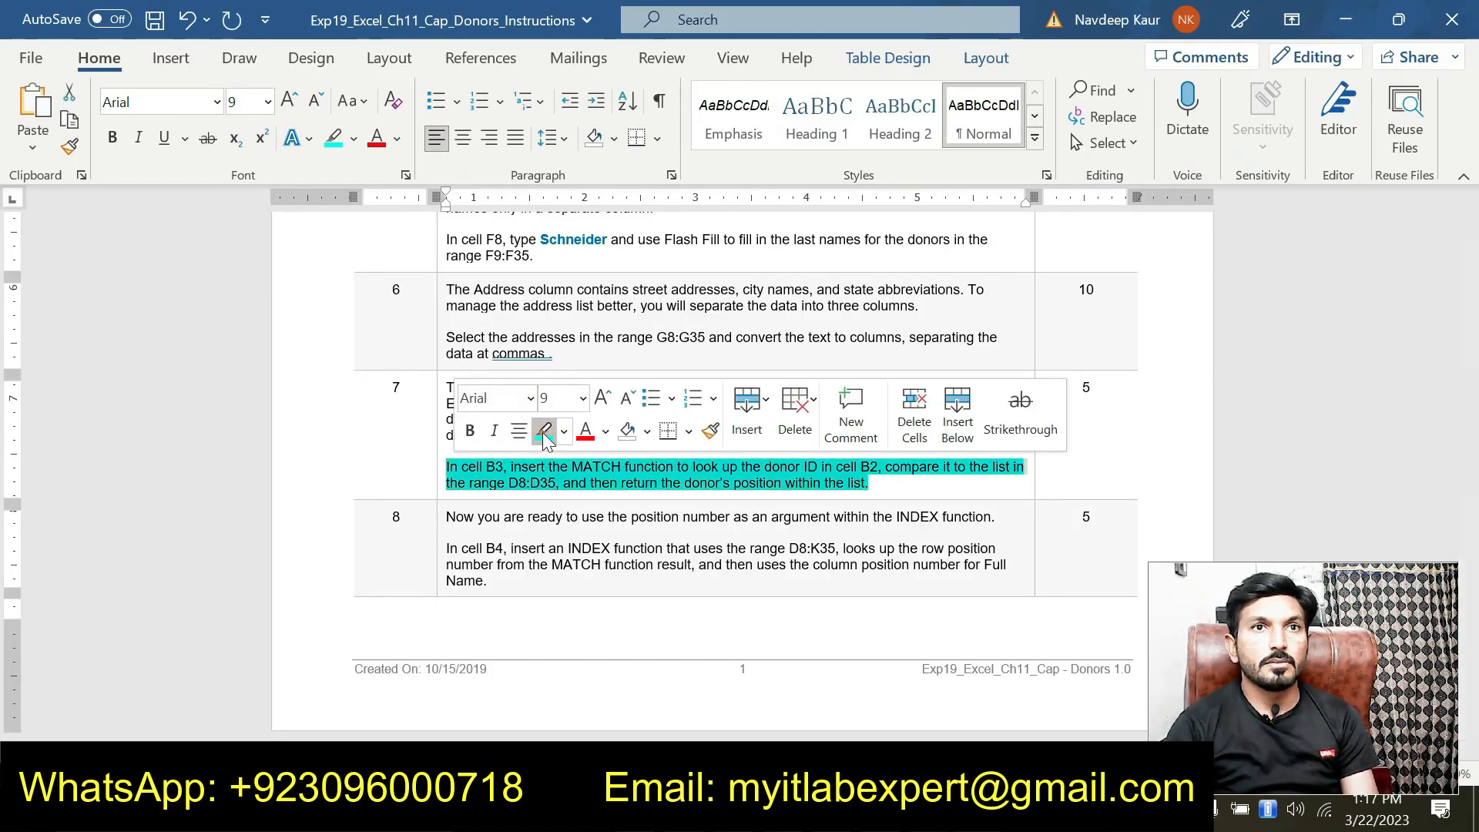
scroll(551, 521, up, 1)
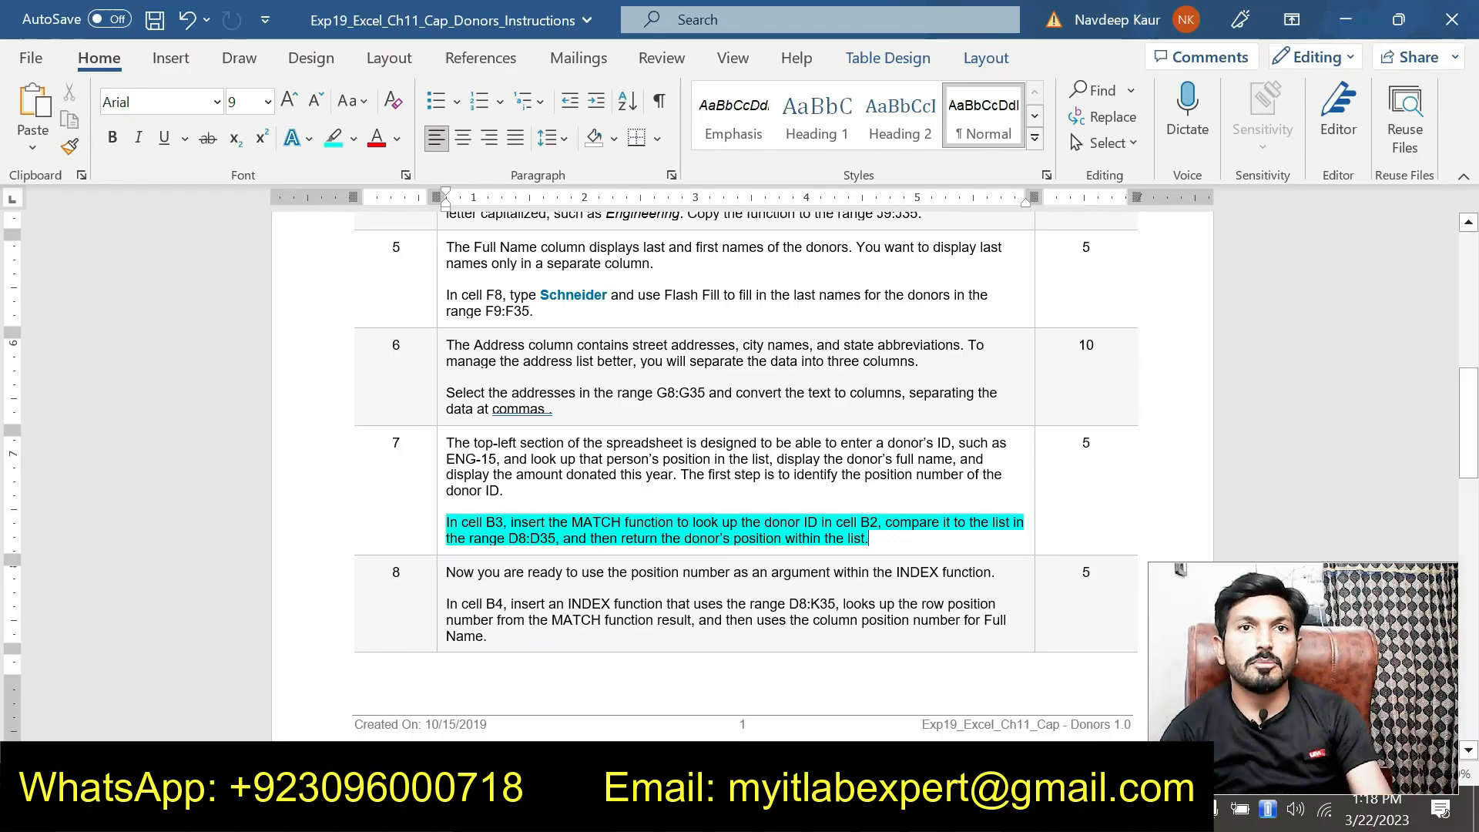
click(889, 538)
click(883, 541)
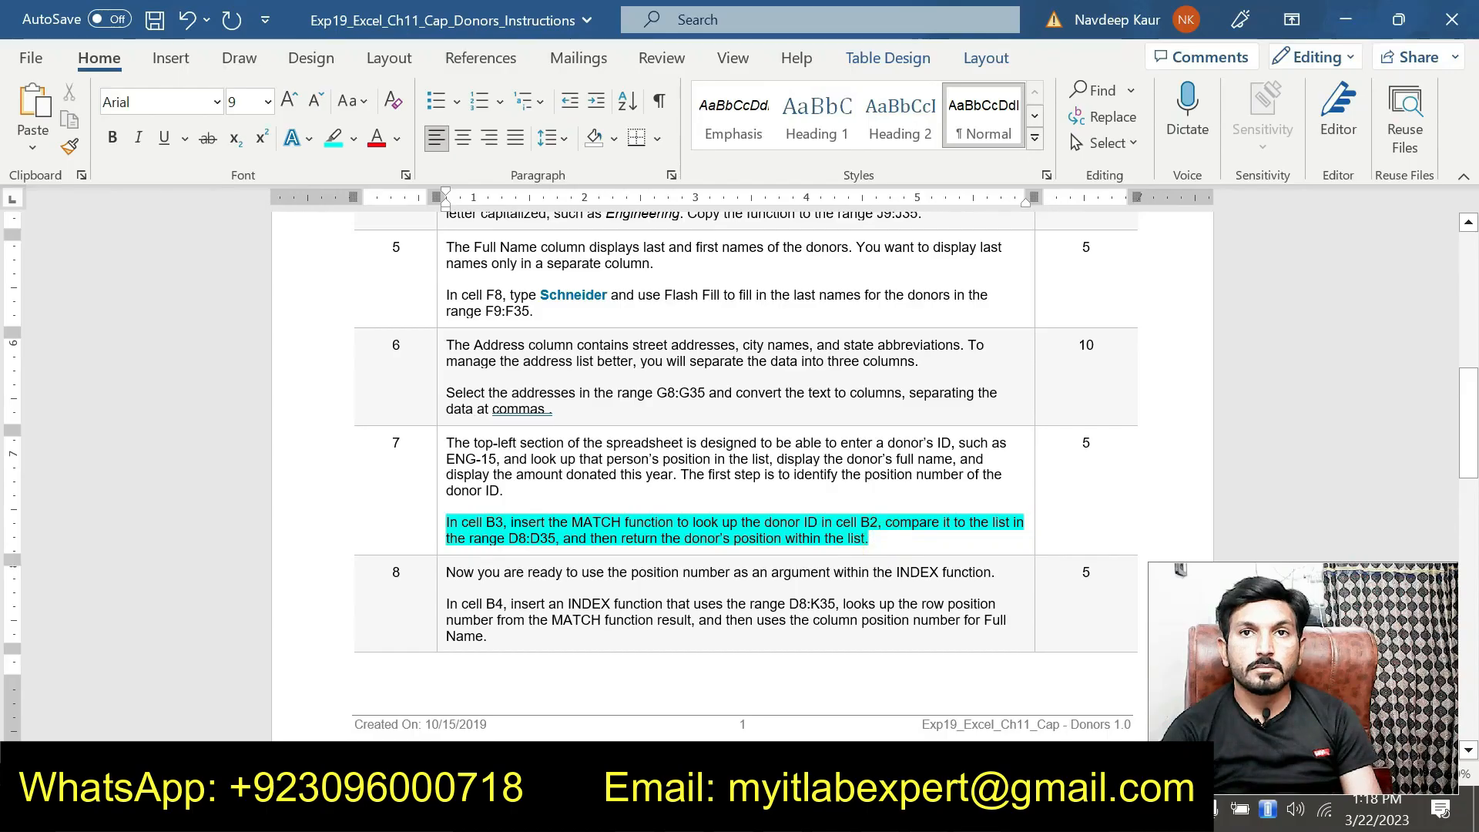
- Return to the donors workbook in Excel and begin a MATCH formula in B3 with B2 as lookup value, rechecking step 7's instruction
click(817, 808)
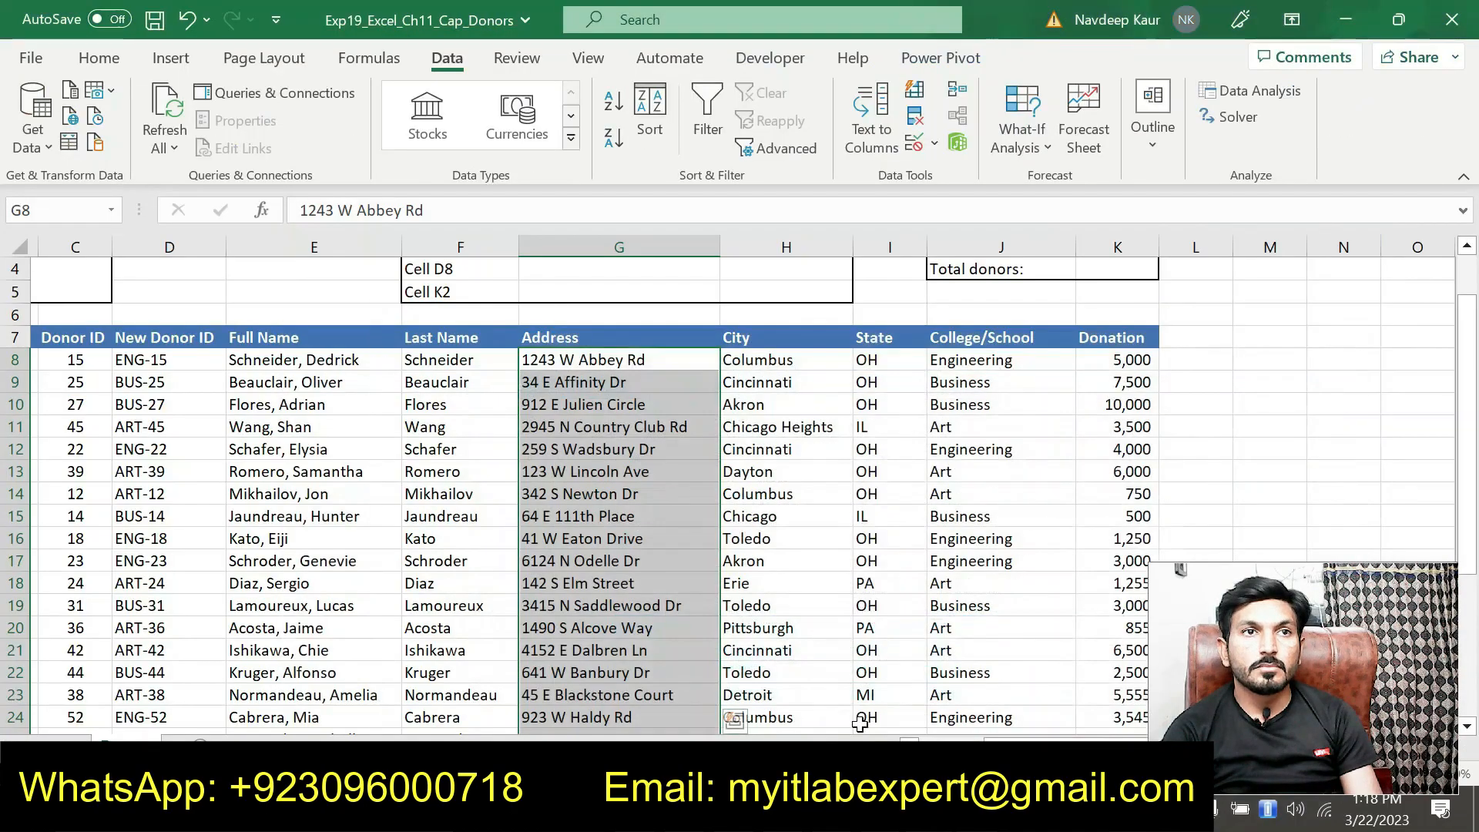
scroll(458, 354, up, 1)
click(936, 747)
click(216, 310)
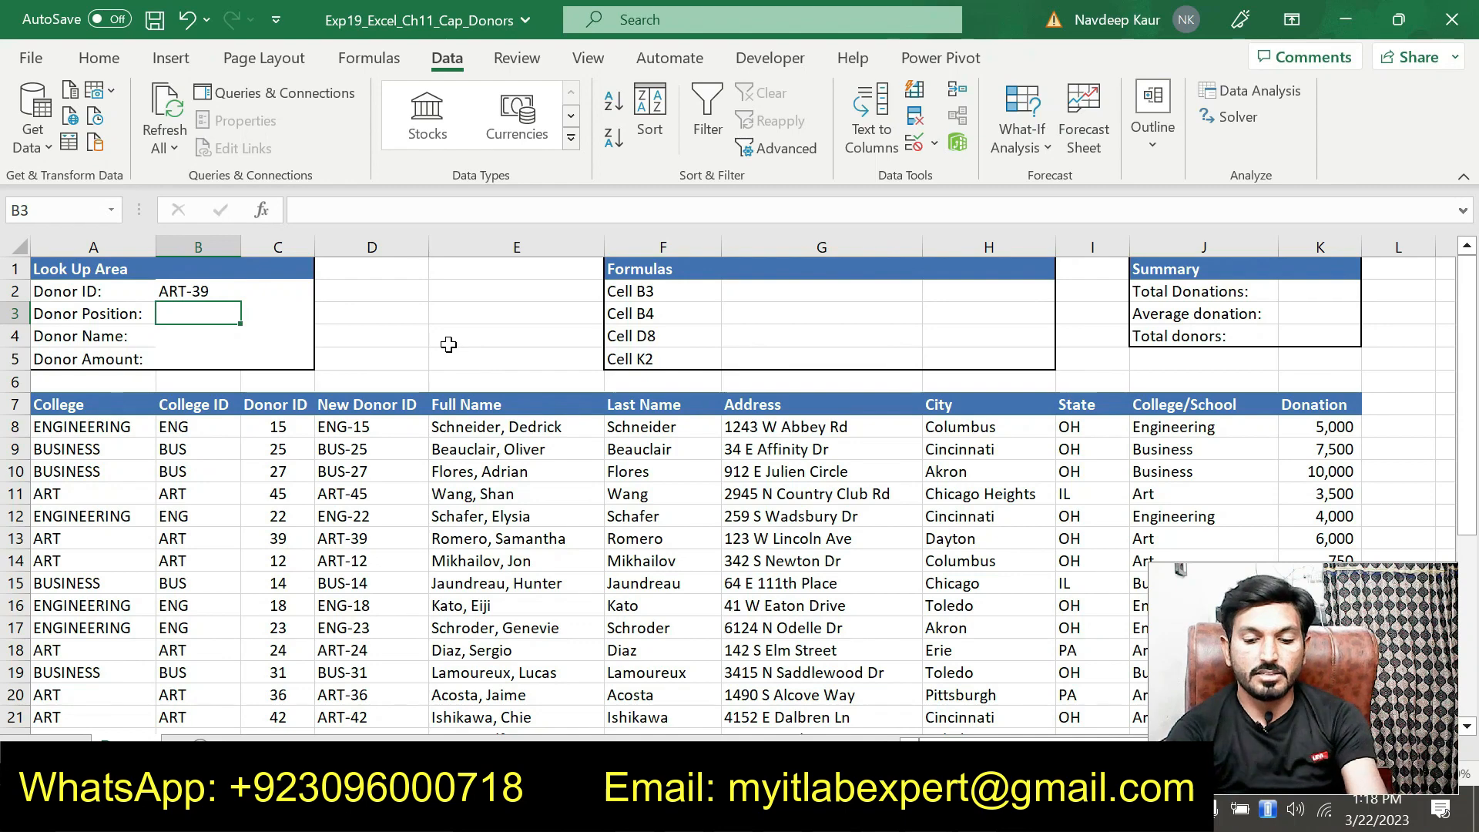
text(=mat)
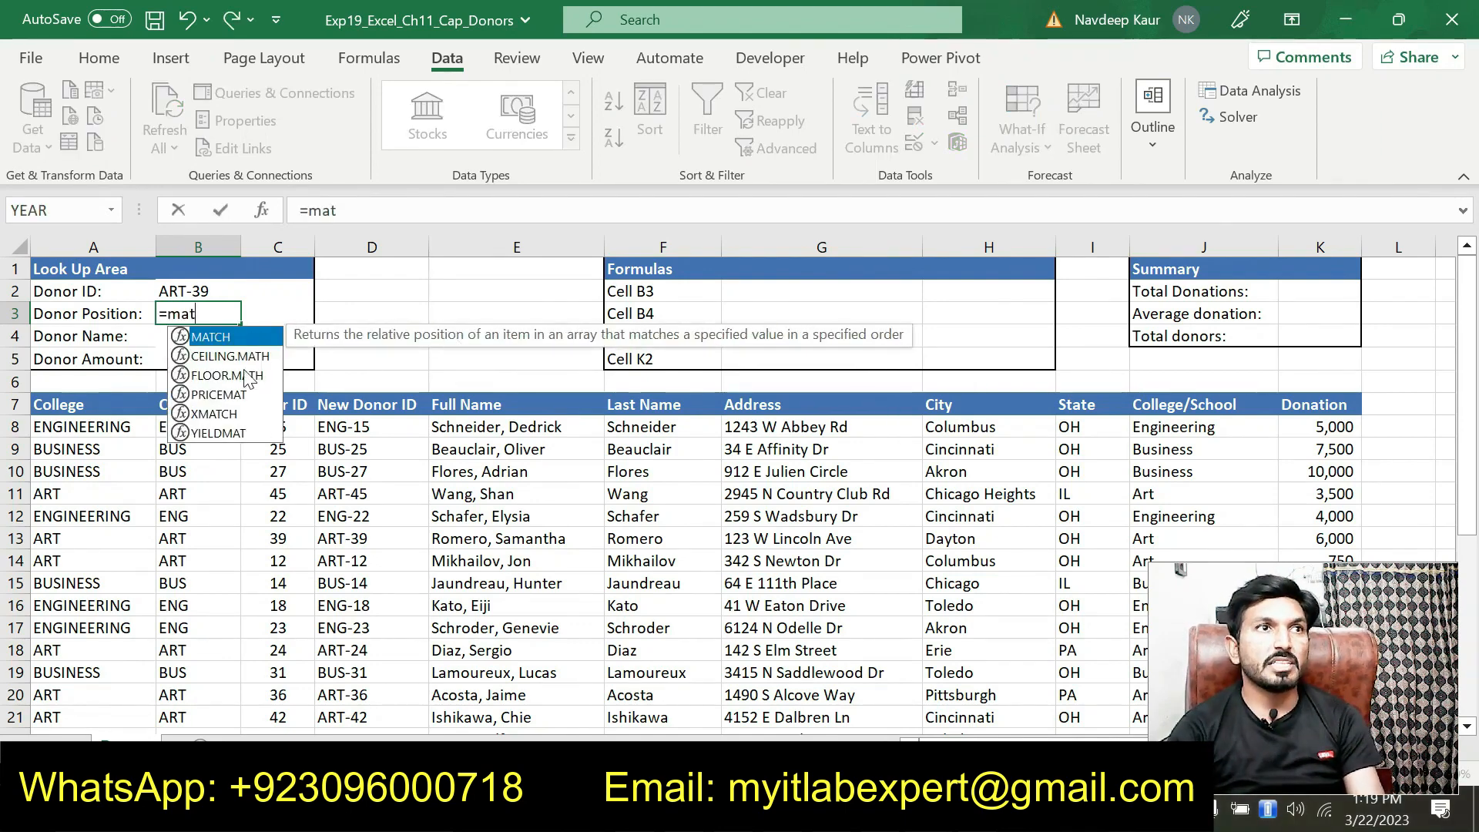
double_click(231, 337)
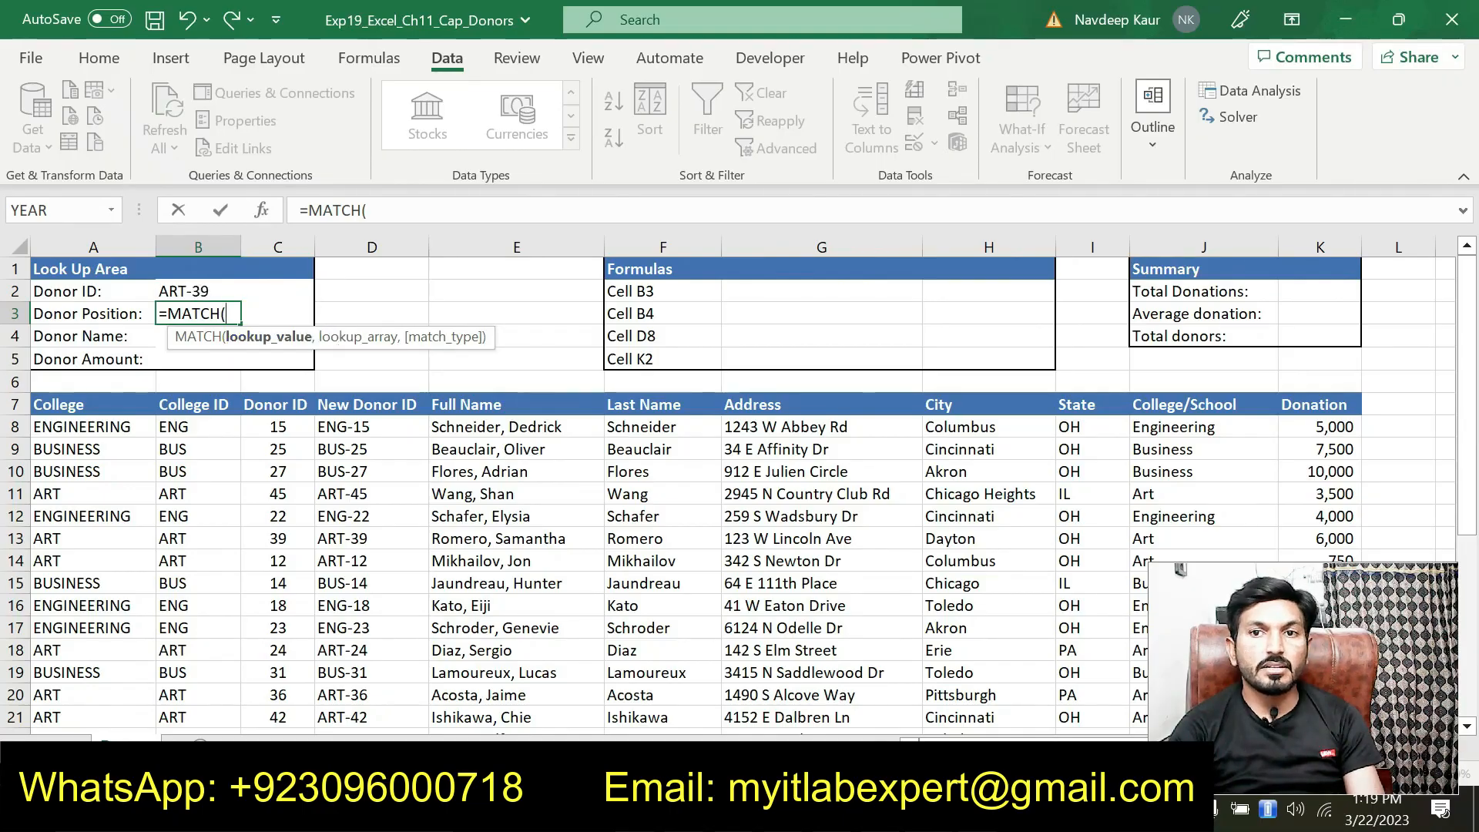
key(alt+Tab)
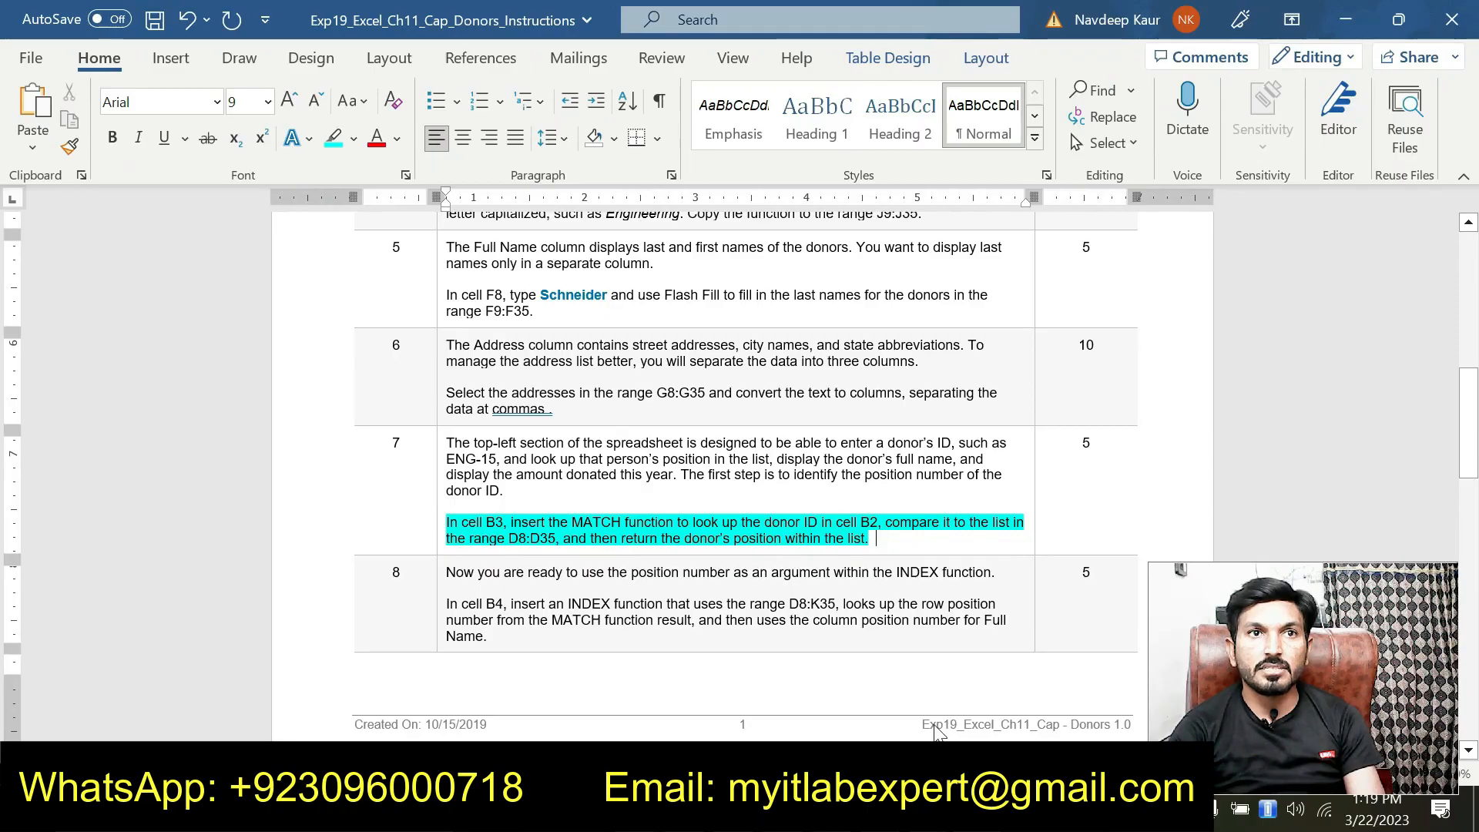
key(alt+Tab)
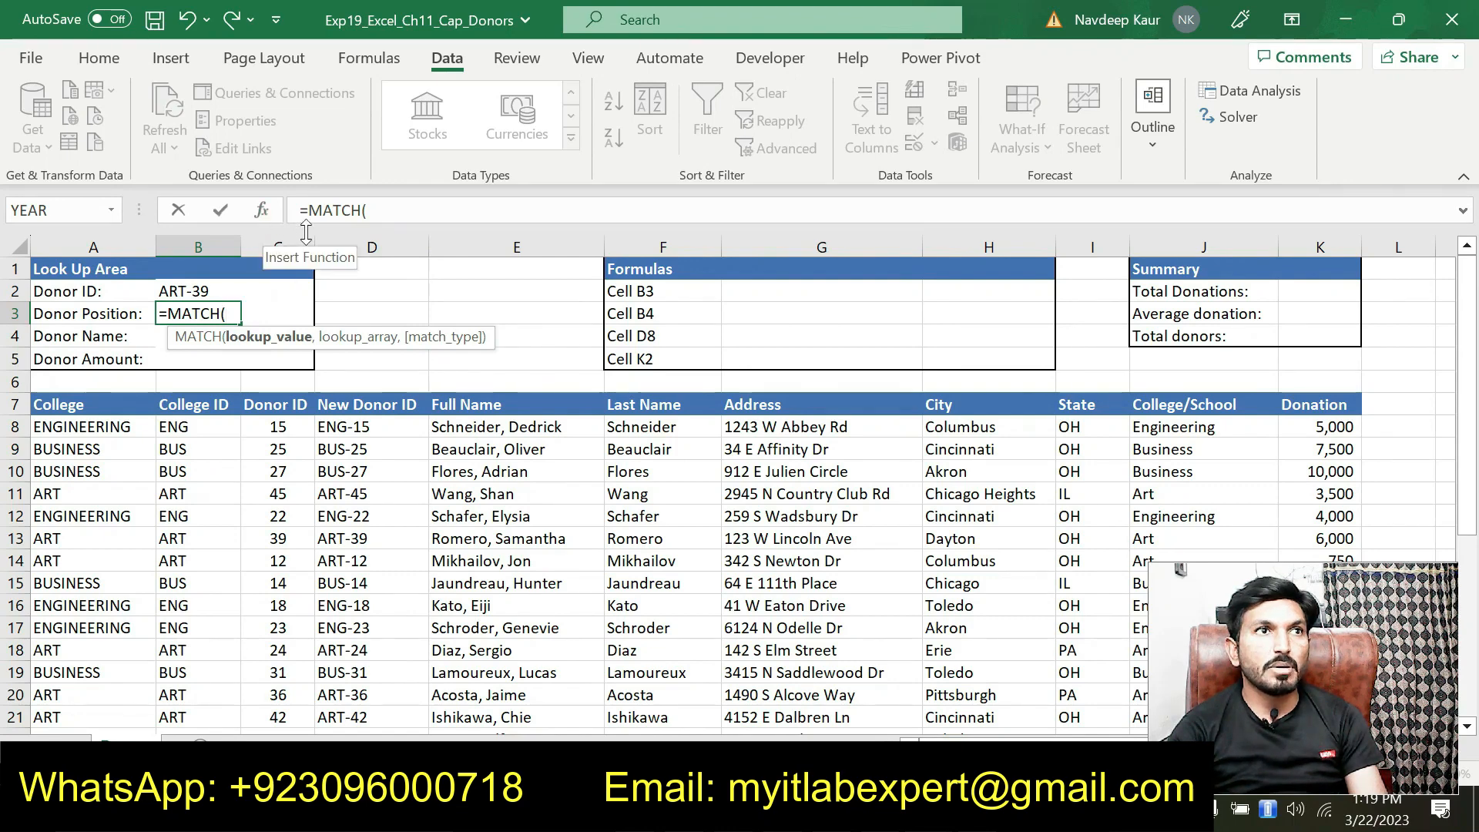
click(194, 289)
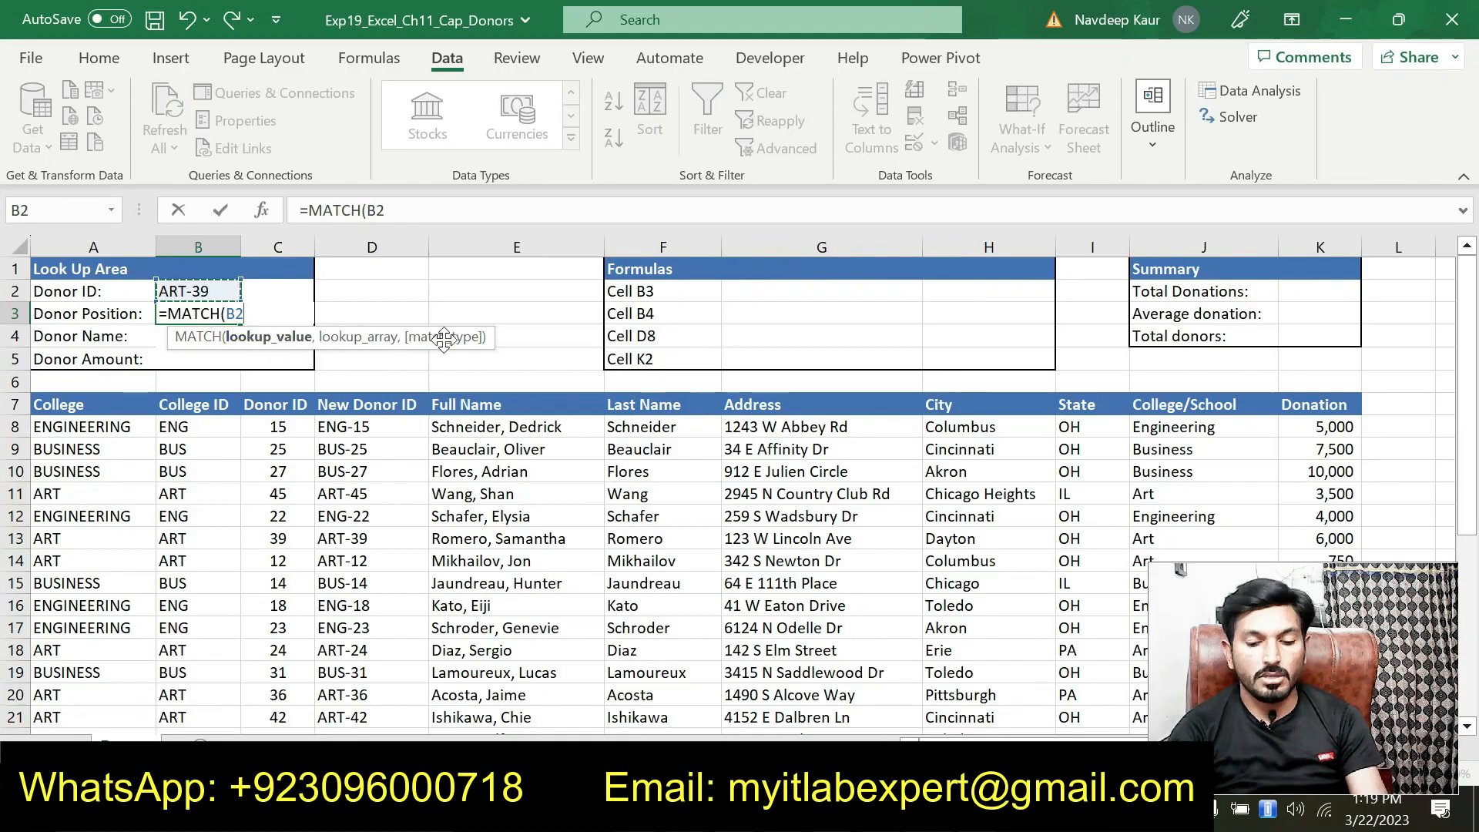
text(,)
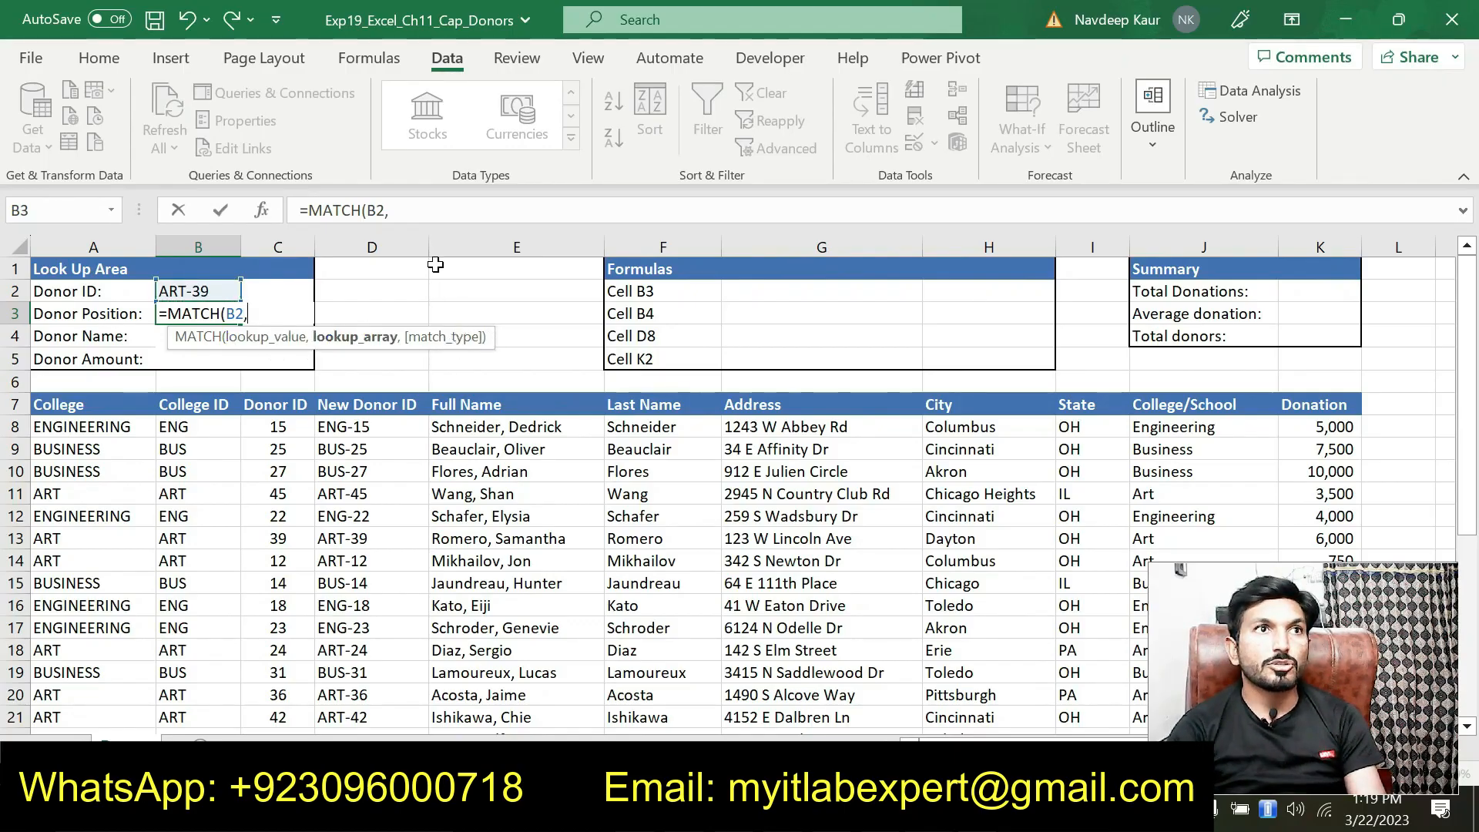
- Complete the B3 formula as =MATCH(B2,D8:D35,0) and check the lookup cell and the entered formula
click(417, 216)
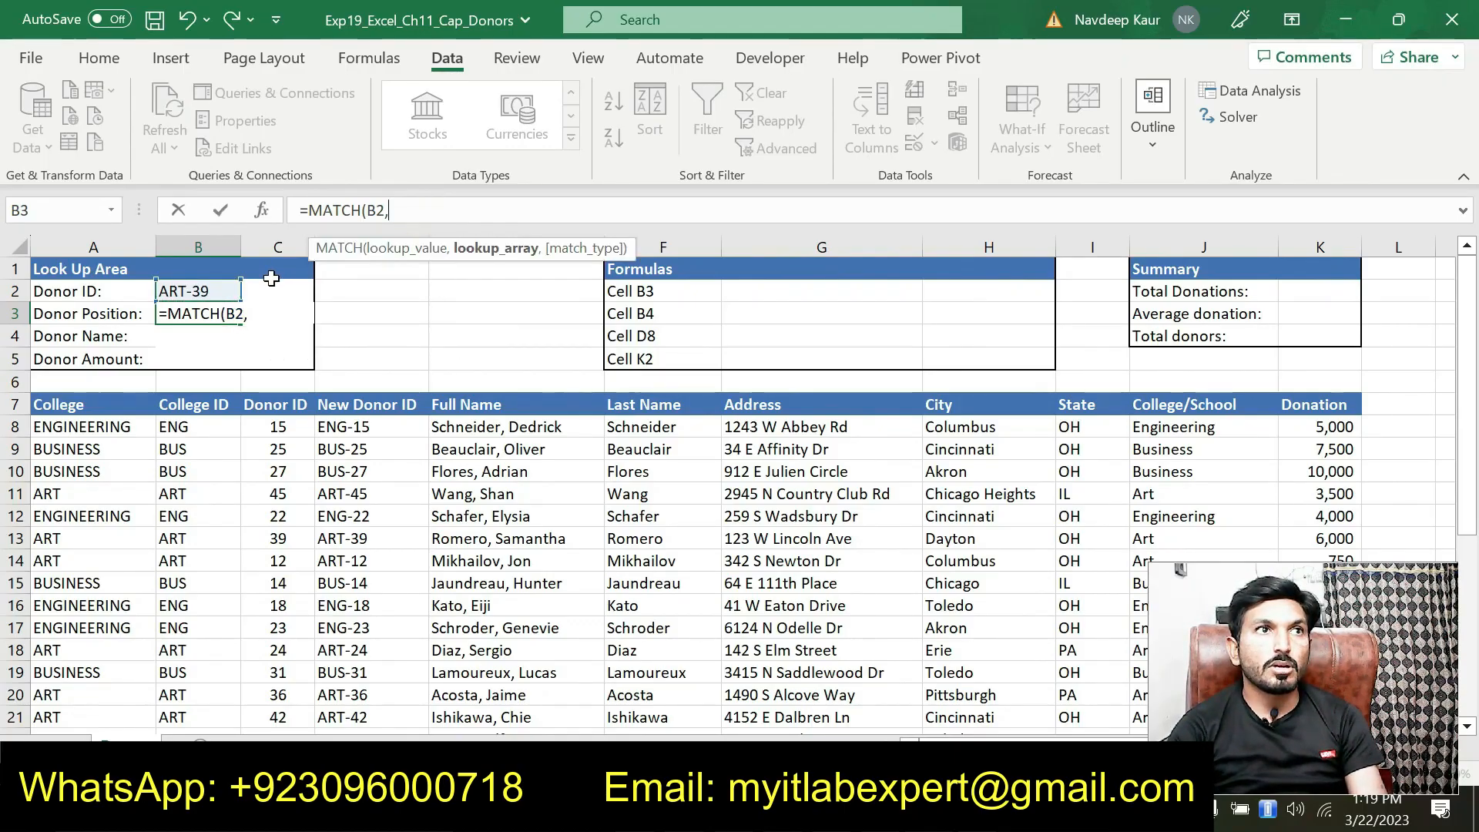
text(d)
key(BackSpace)
text(D)
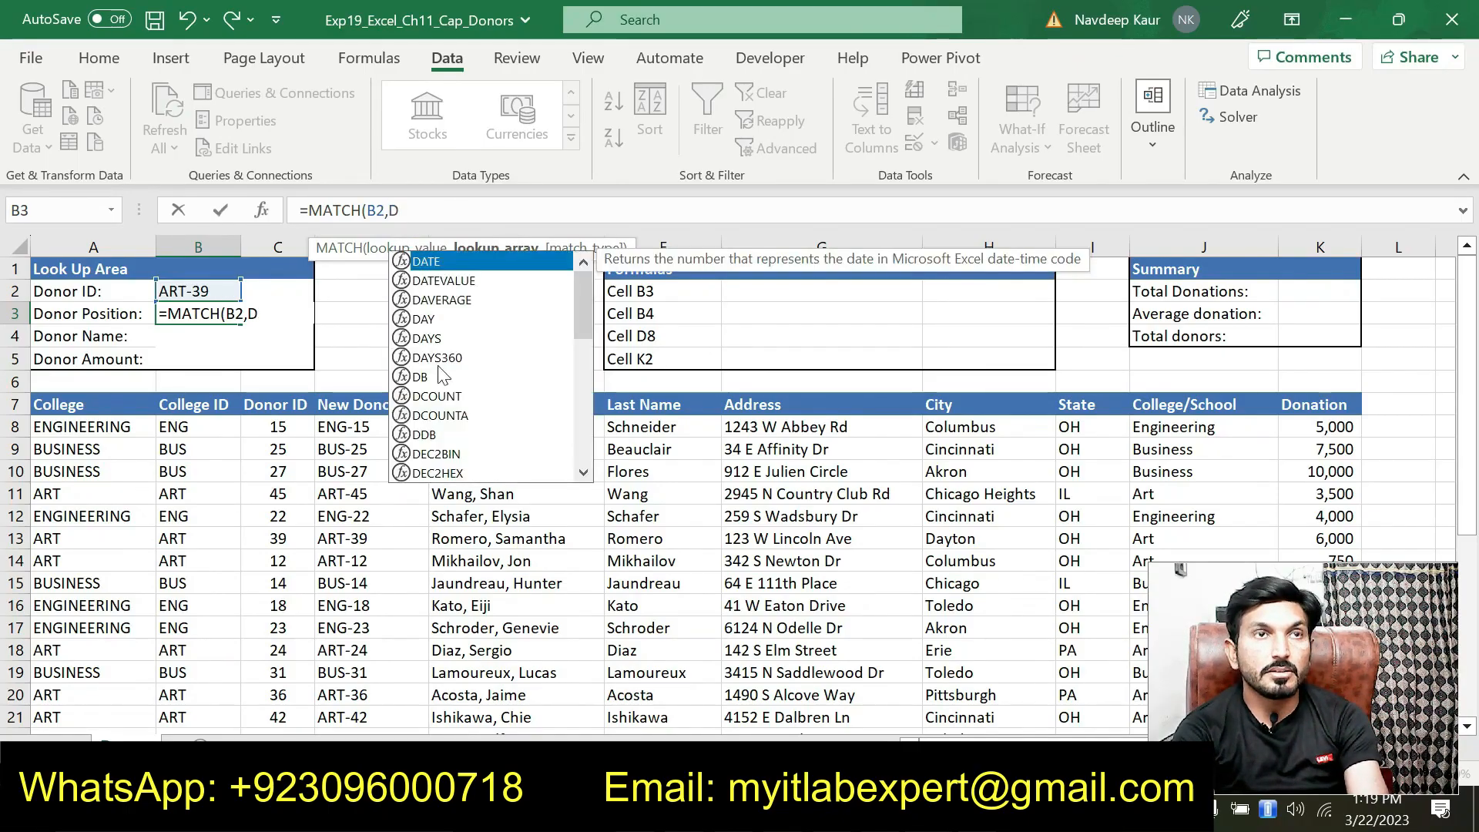
text(8:D)
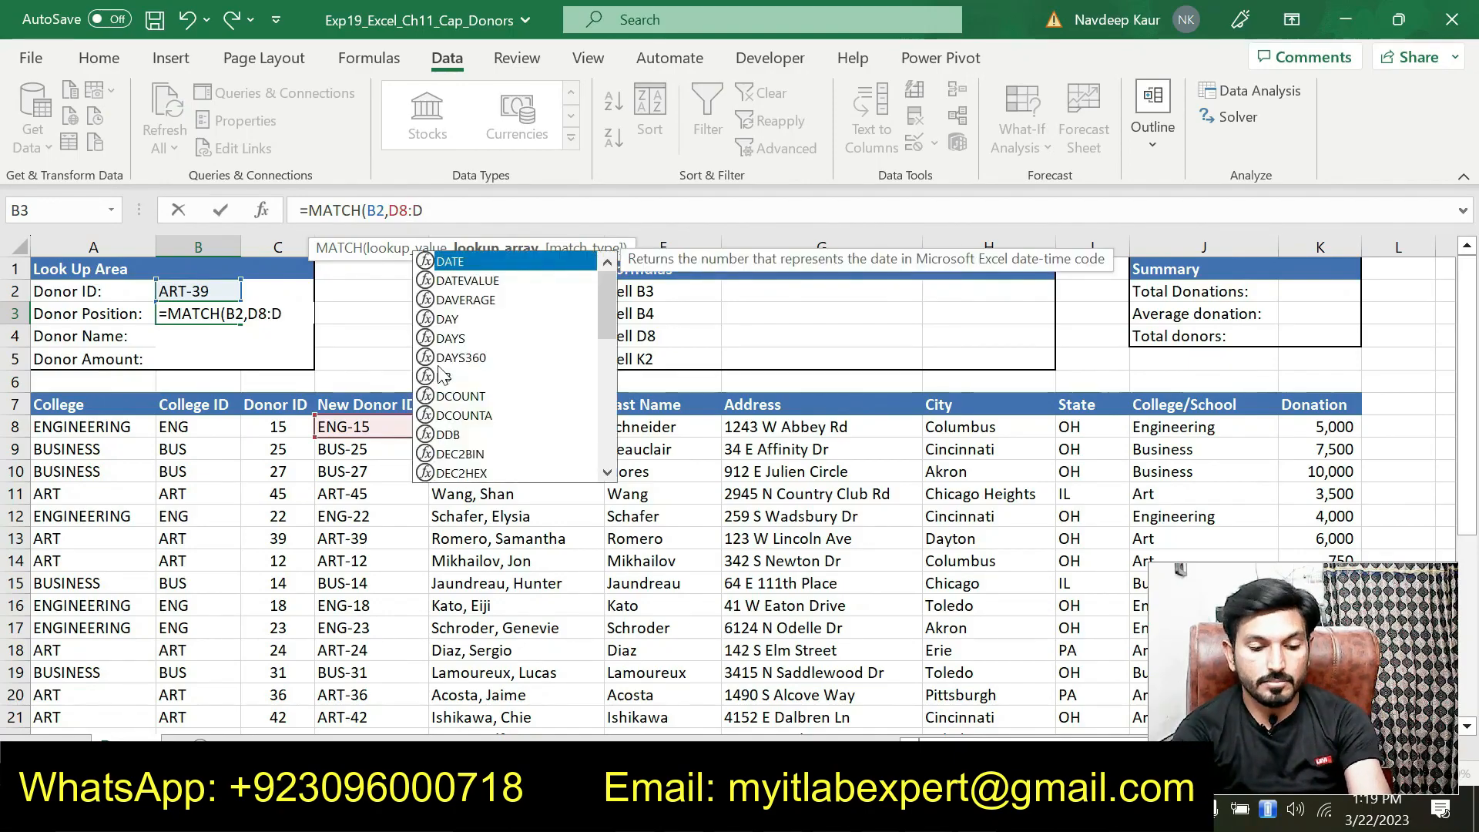
text(35)
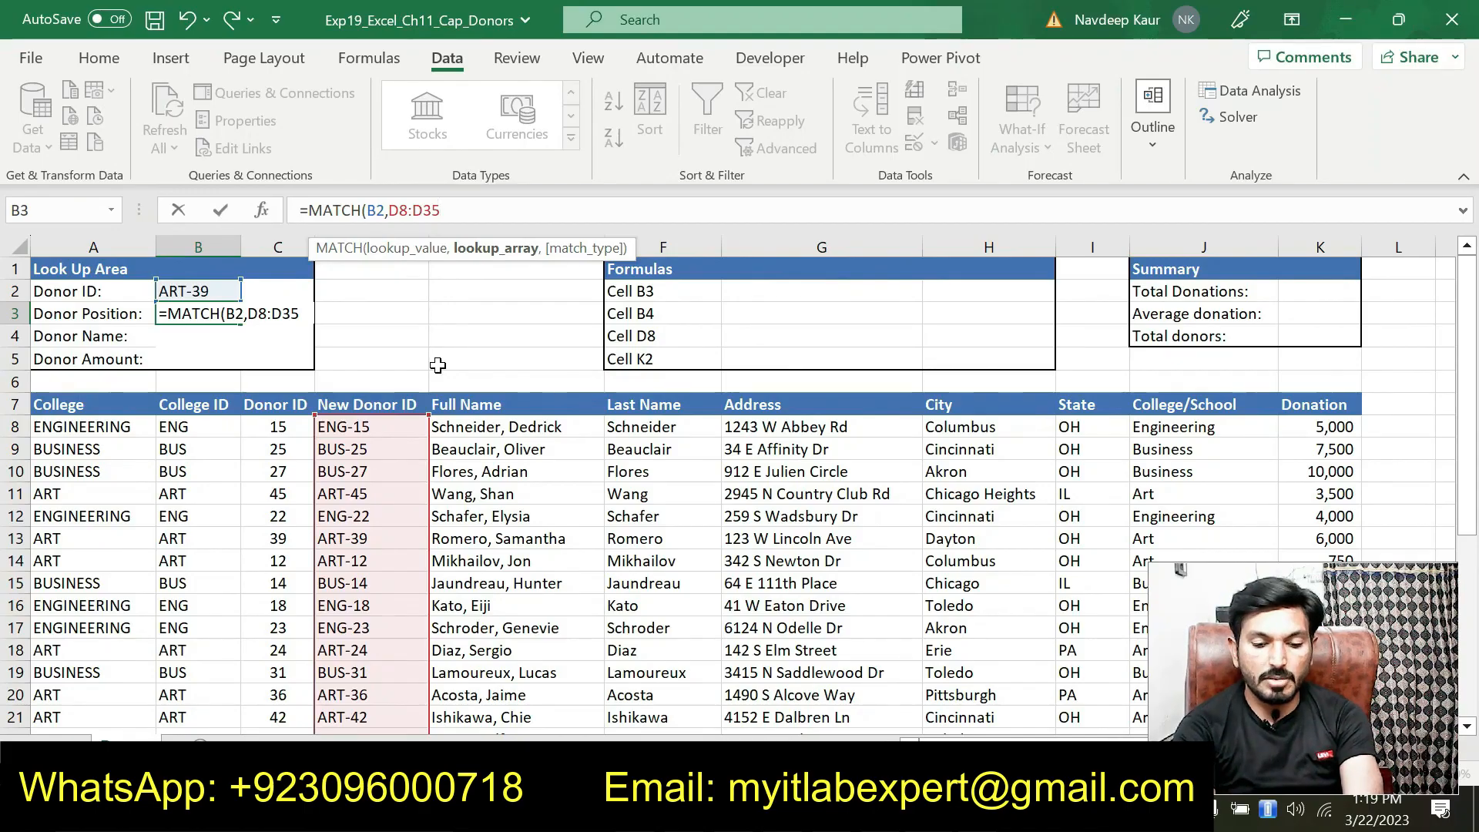
text(,0))
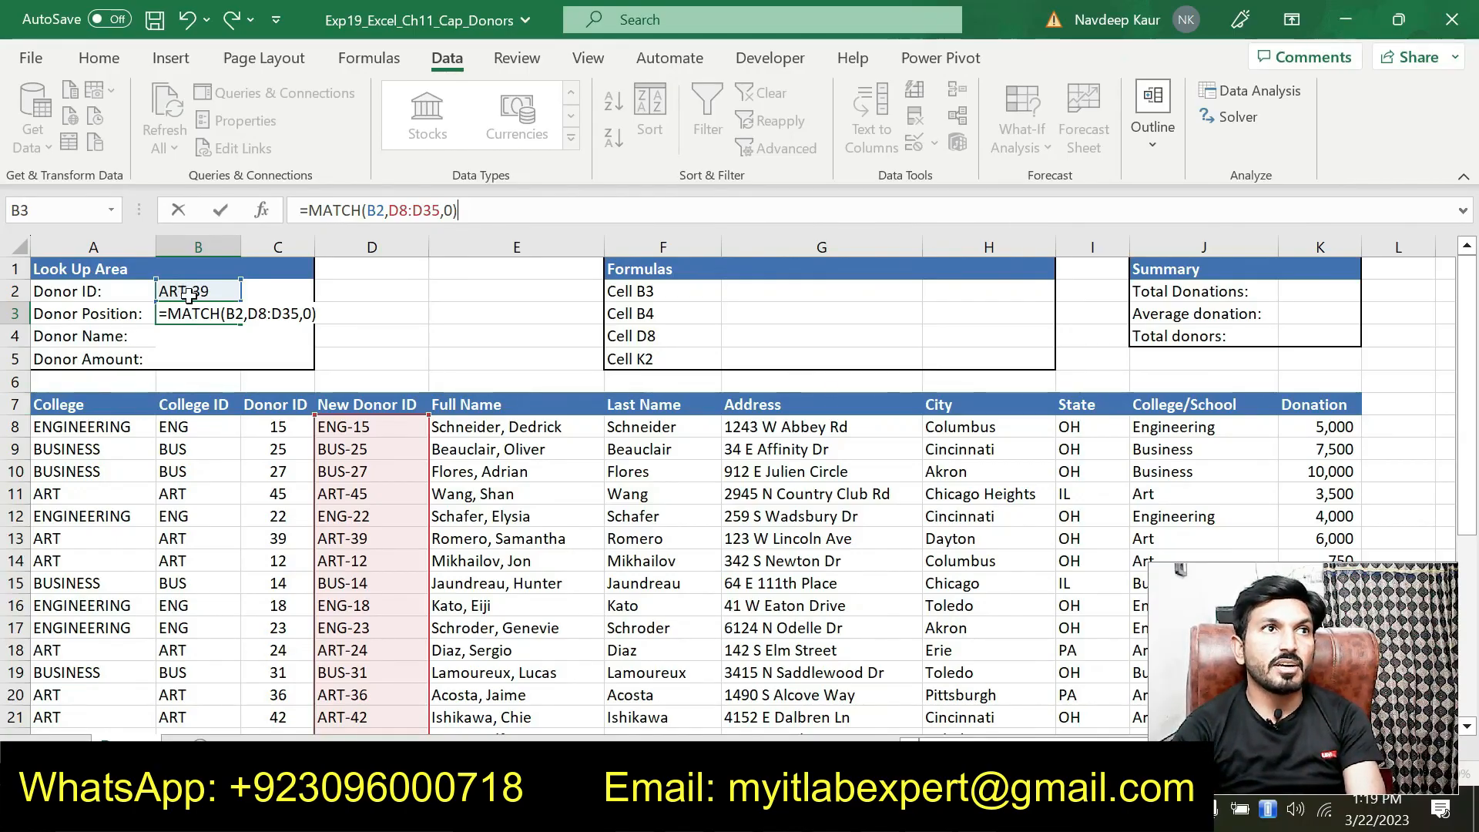
key(Return)
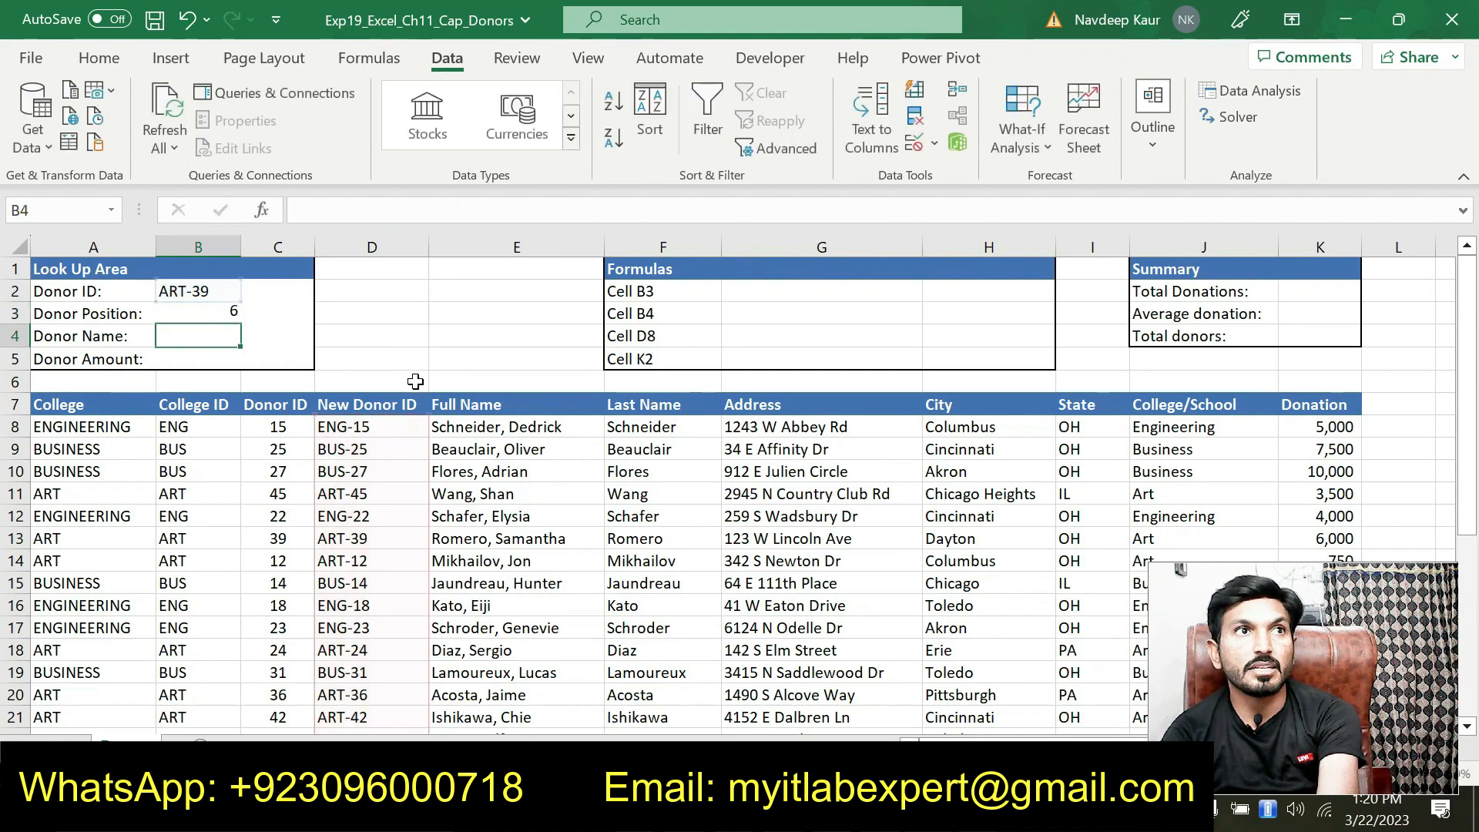
click(191, 290)
click(221, 314)
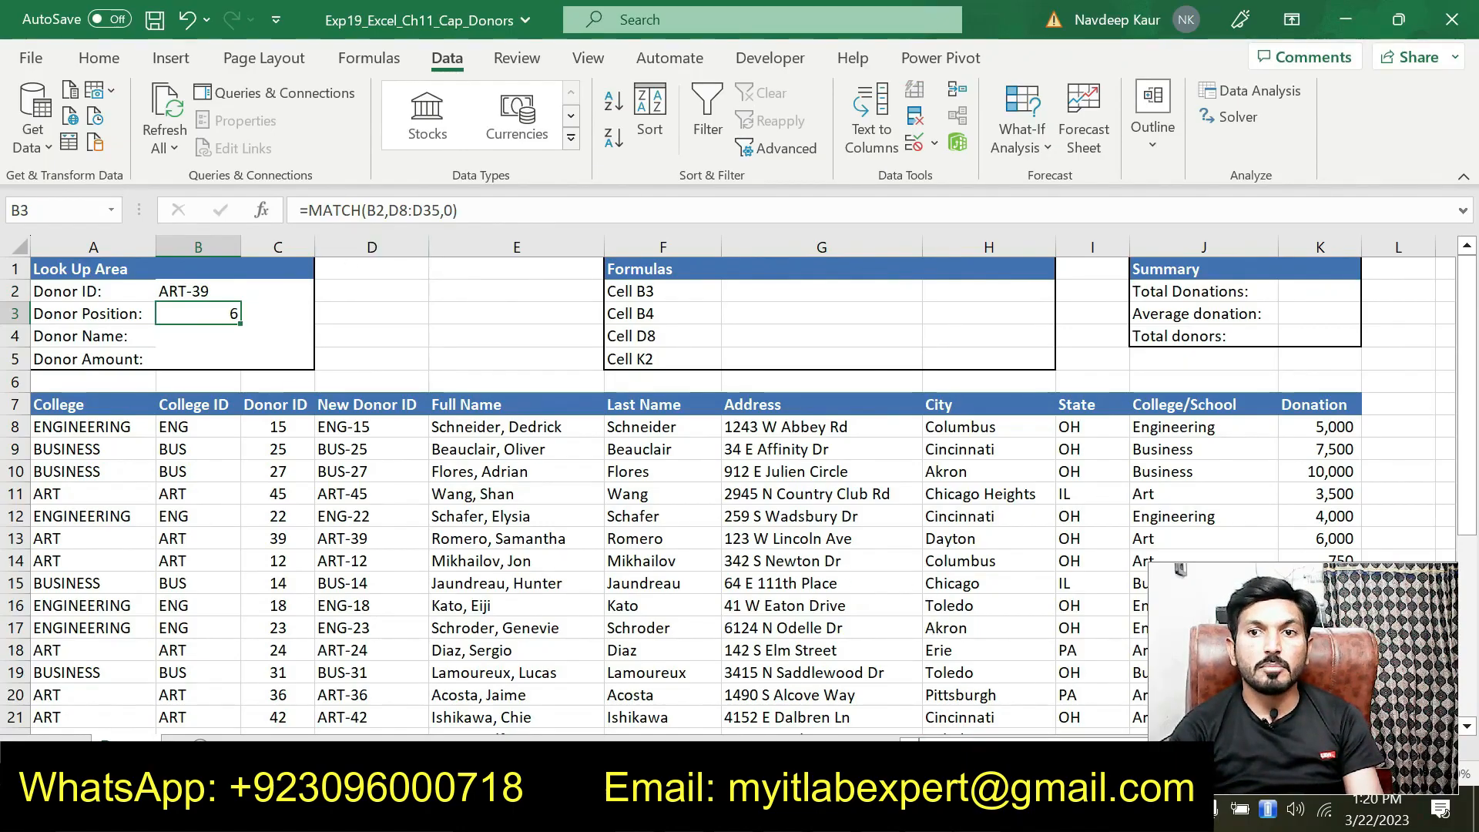
- In the Word instructions, move the turquoise highlight from step 7's MATCH paragraph to step 8's INDEX paragraph and copy its range reference D8:K35
key(alt+Tab)
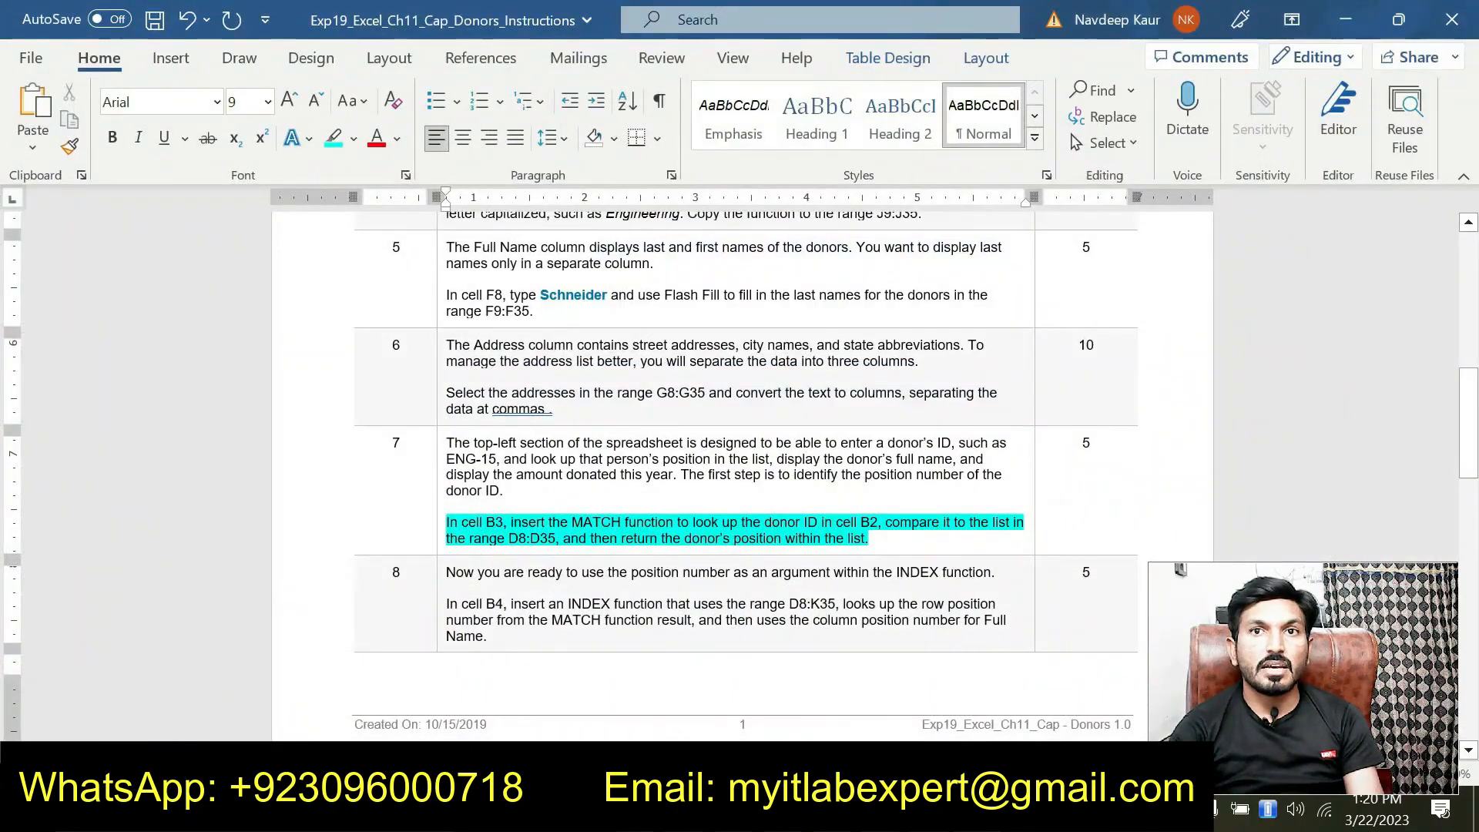
mouse_move(885, 522)
mouse_down()
mouse_move(746, 538)
mouse_move(506, 537)
mouse_move(447, 522)
mouse_up()
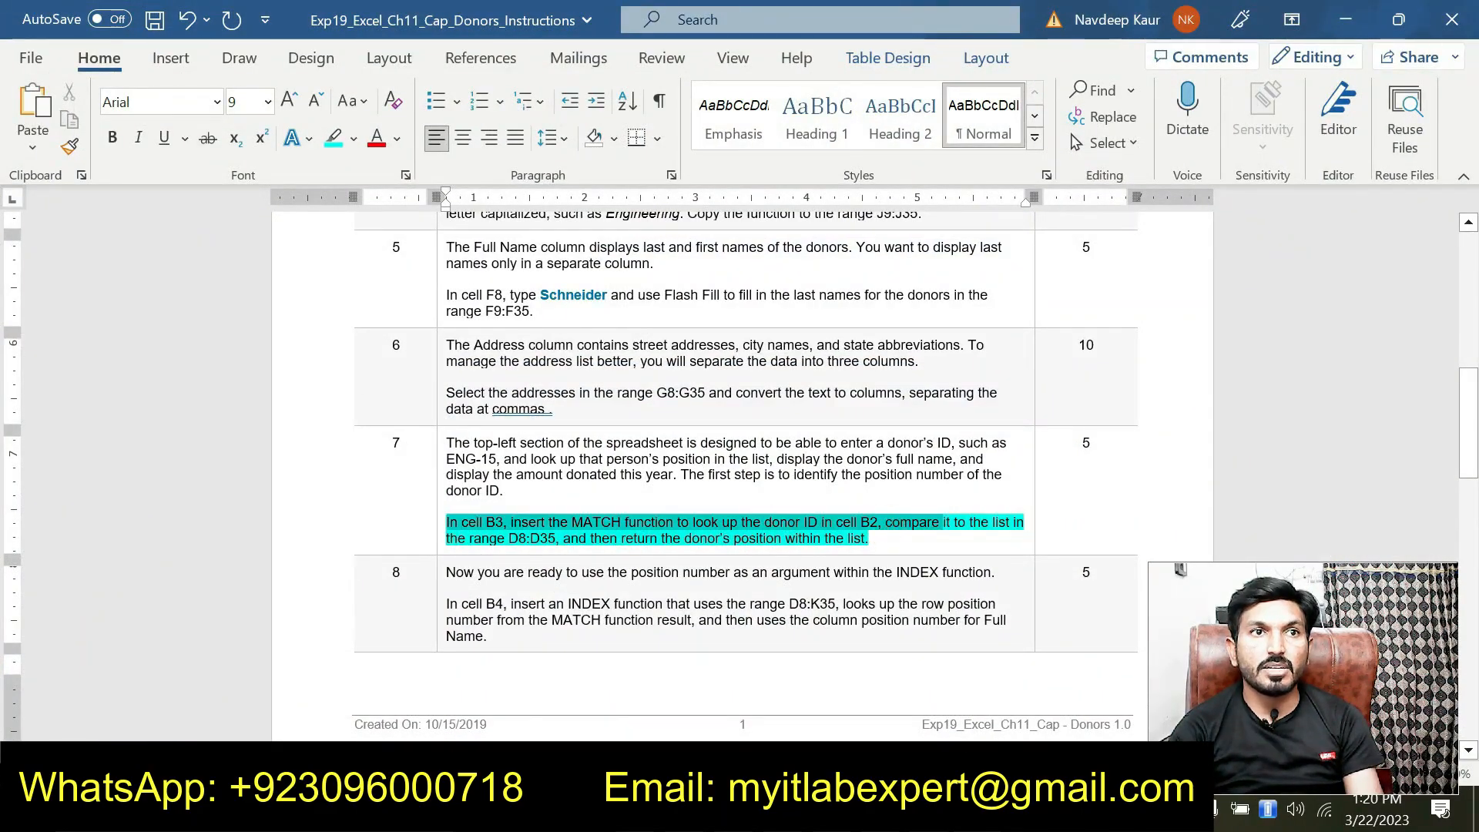
drag(877, 538, 461, 522)
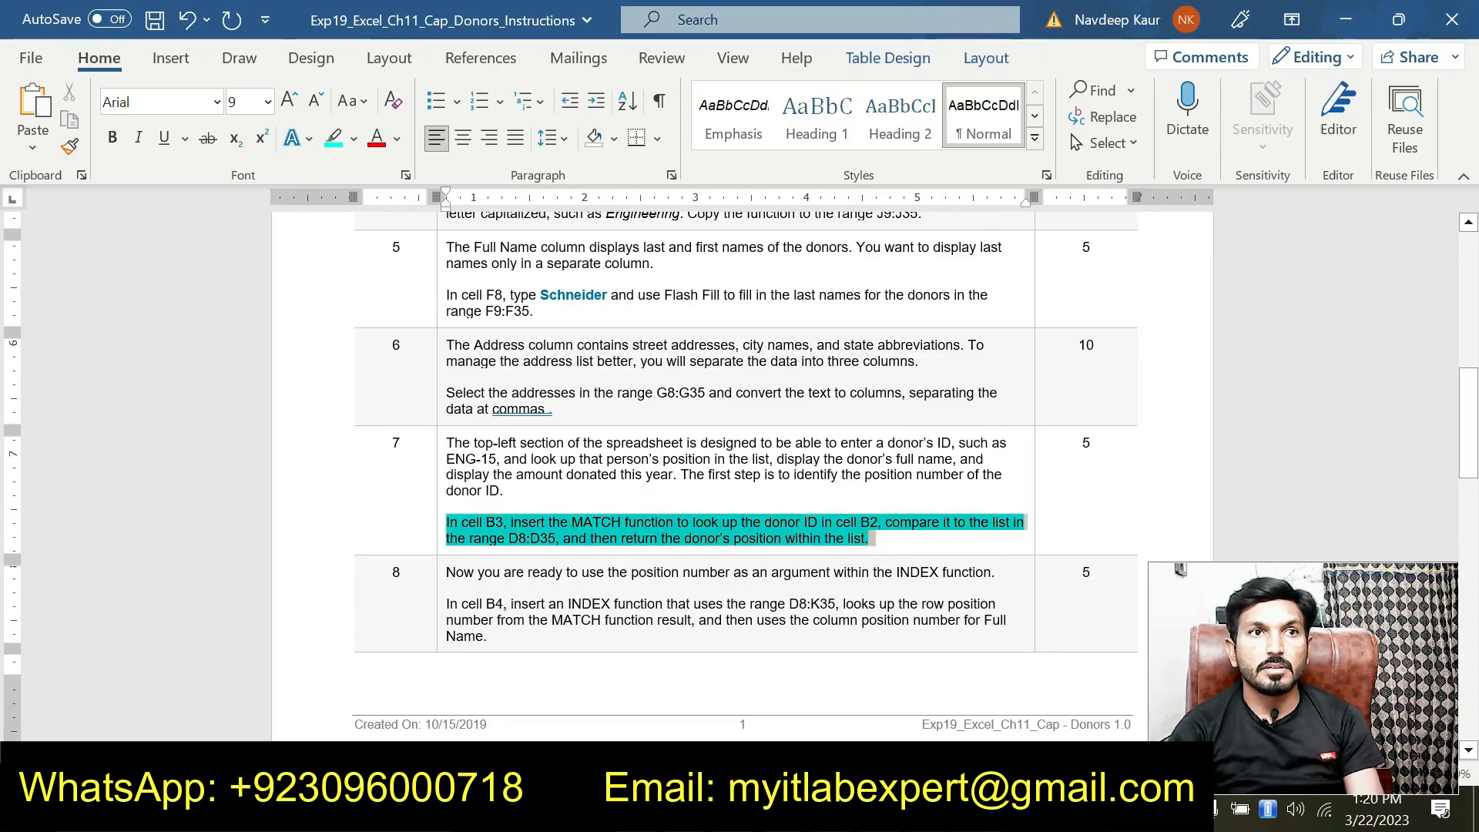
click(545, 482)
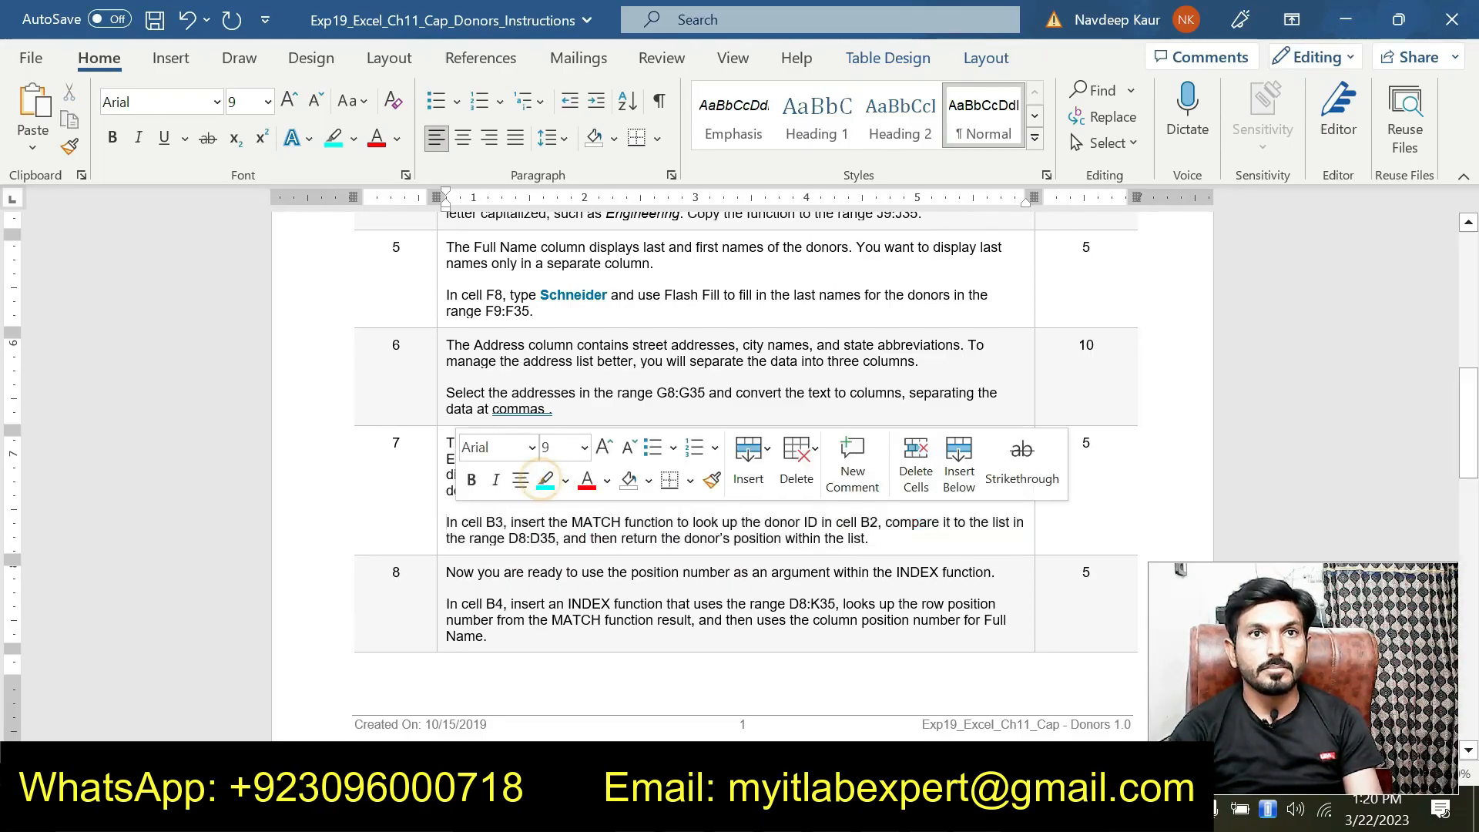
scroll(625, 546, down, 1)
click(626, 546)
drag(489, 582, 447, 548)
click(527, 513)
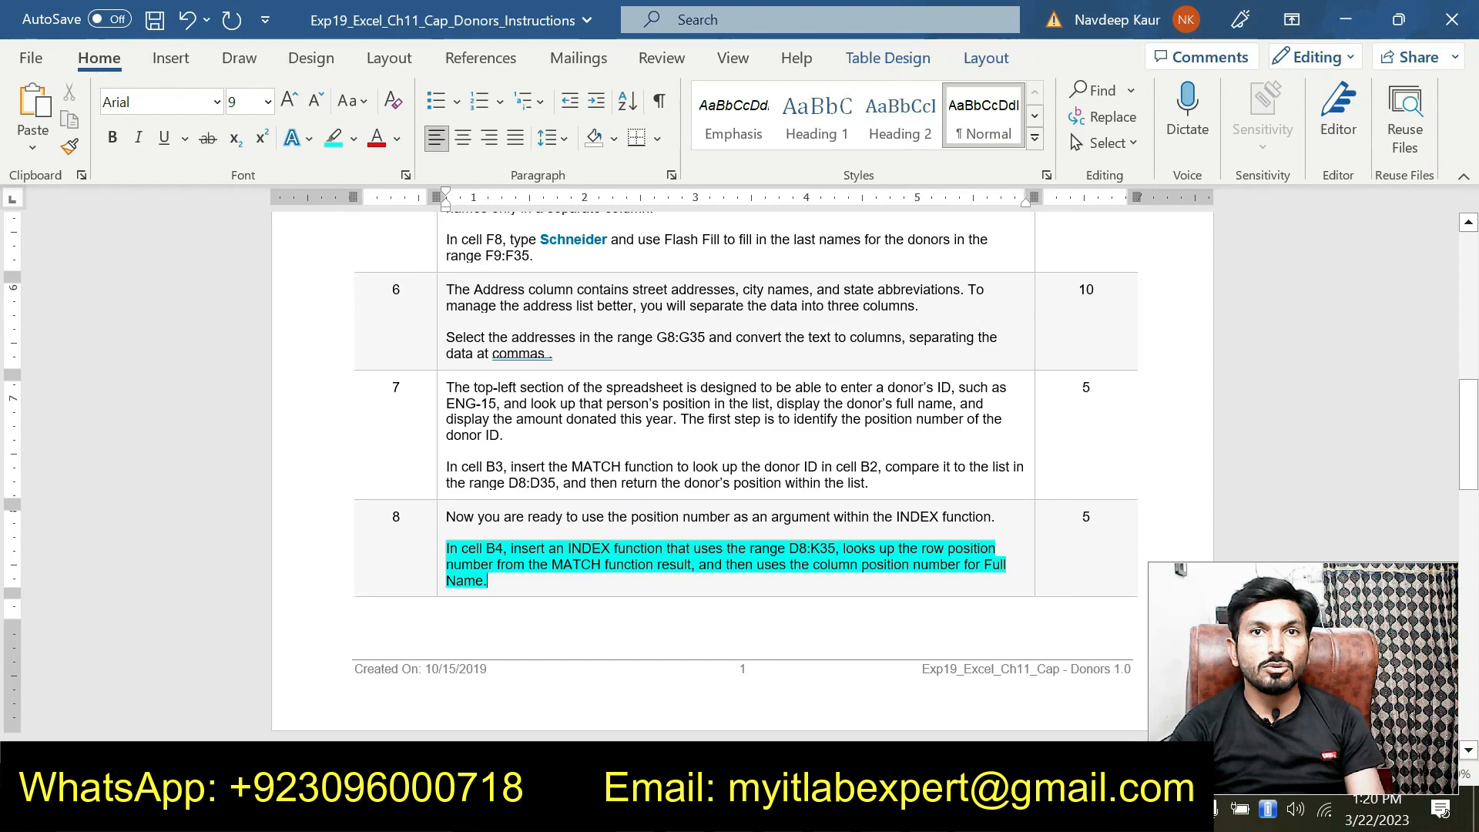
drag(788, 548, 835, 548)
key(ctrl+c)
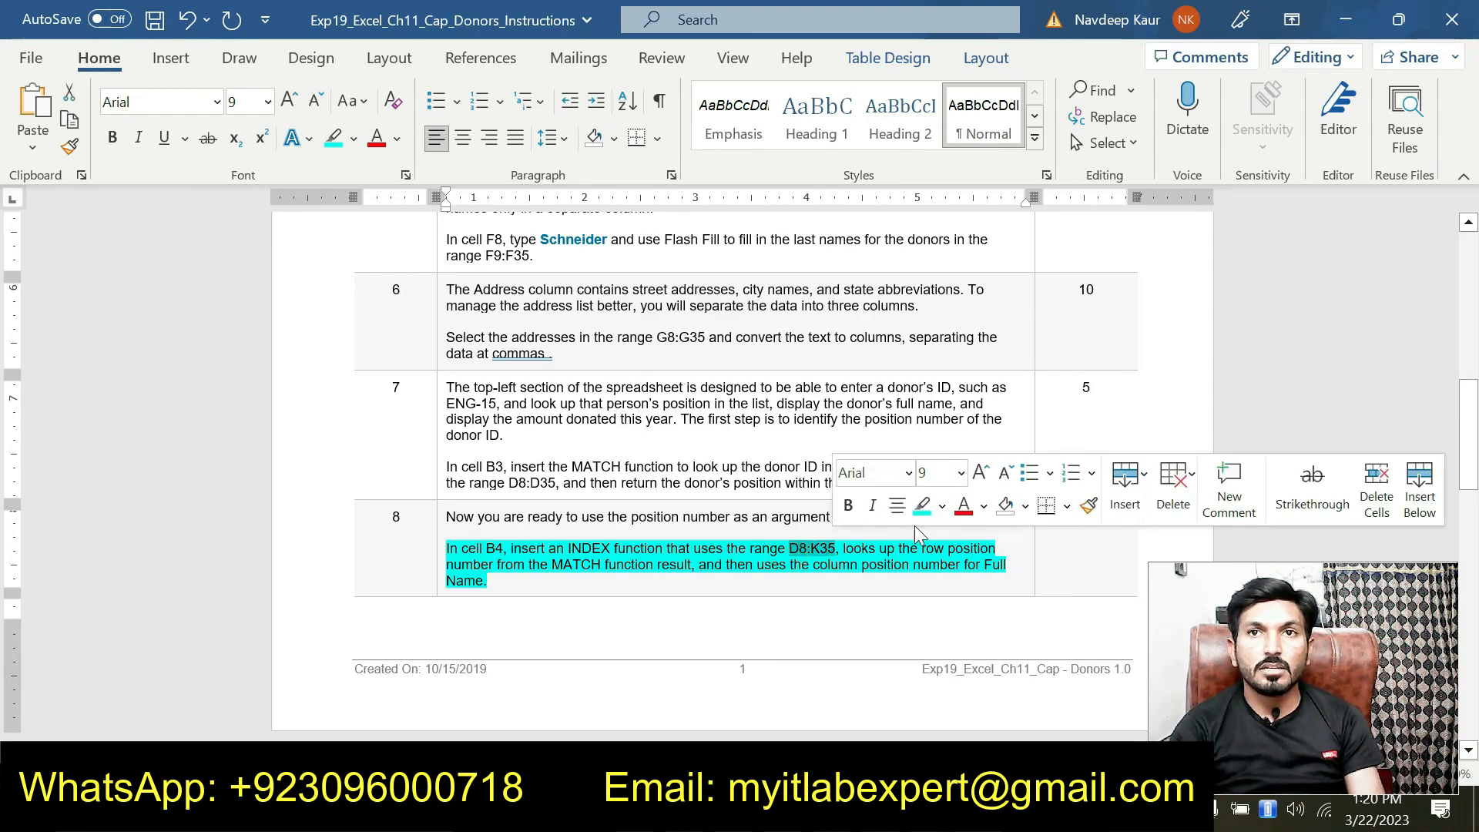
- Highlight the range reference D8:K35 in yellow and the words Full Name in bright green within step 8's INDEX paragraph
click(942, 505)
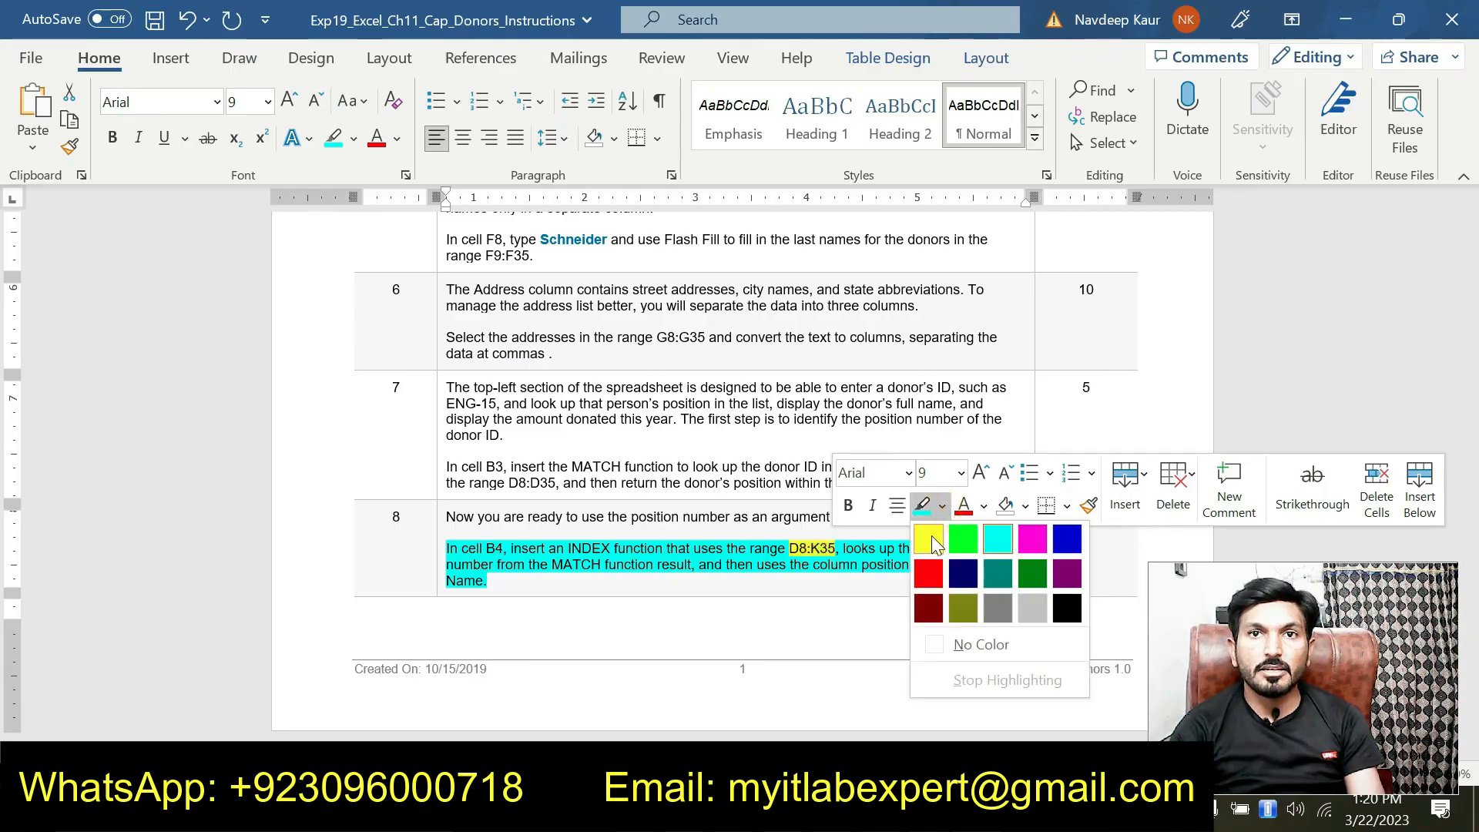
click(929, 537)
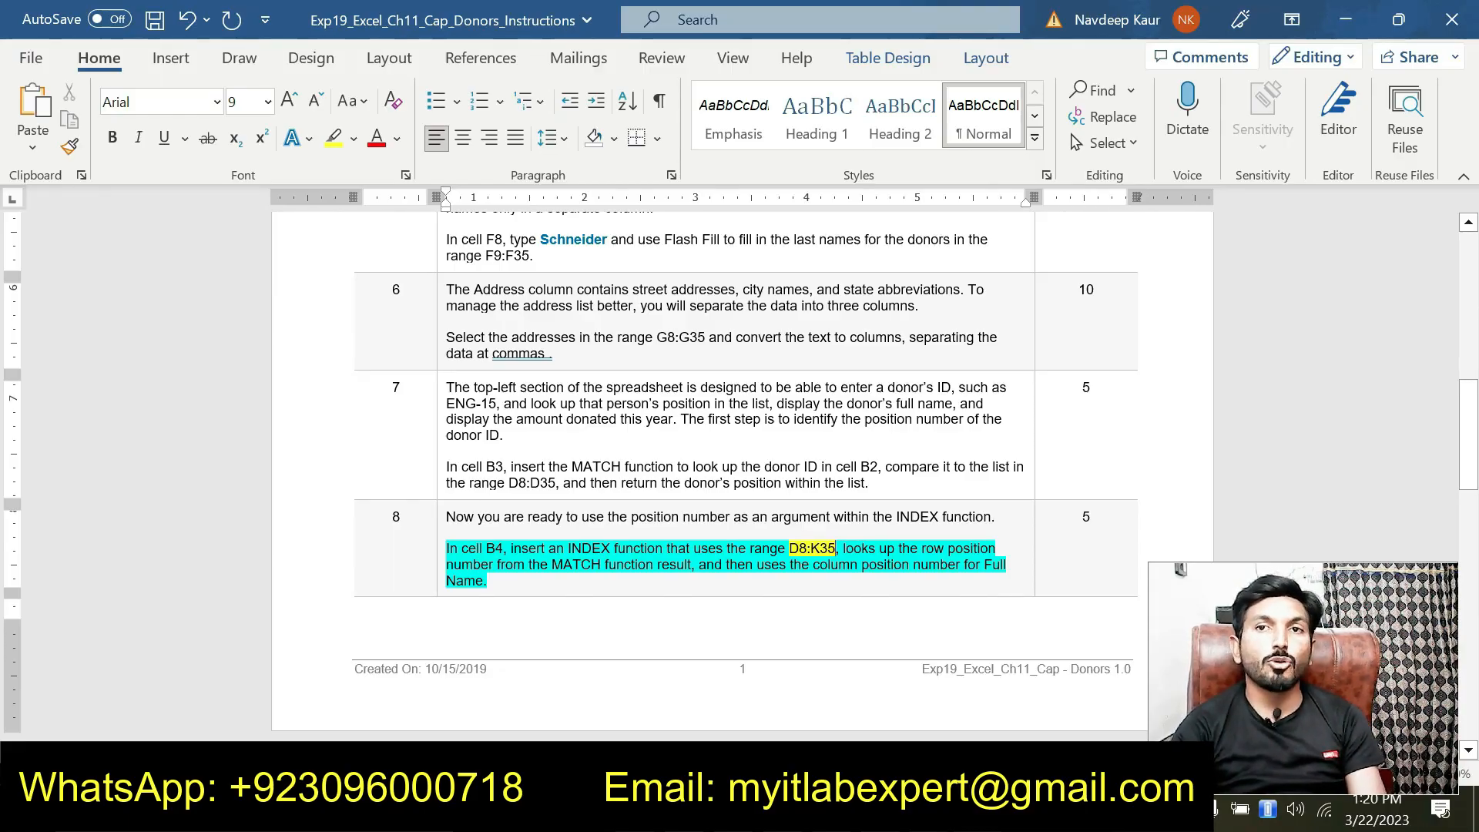
drag(986, 566, 975, 579)
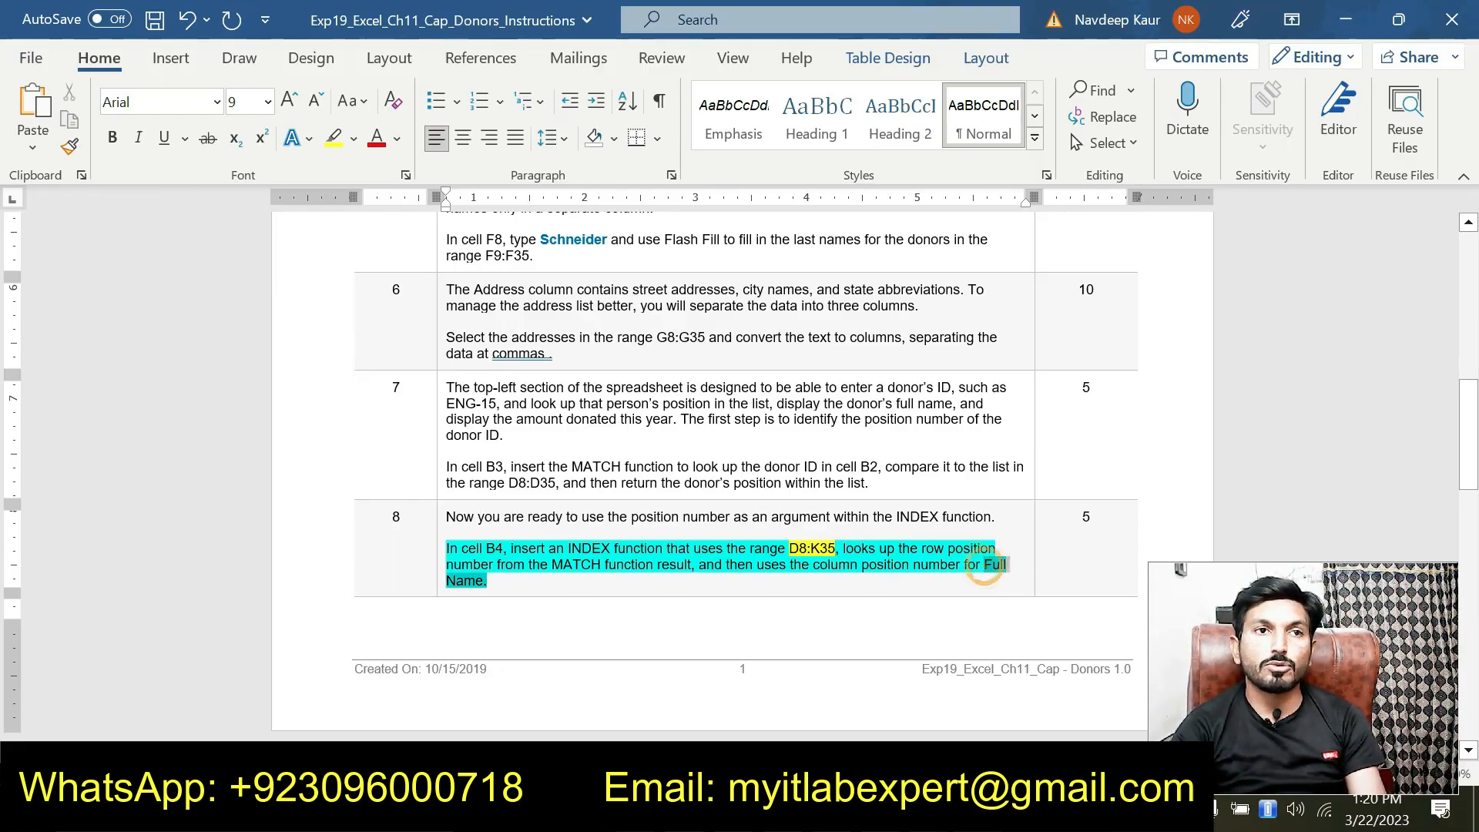
click(972, 548)
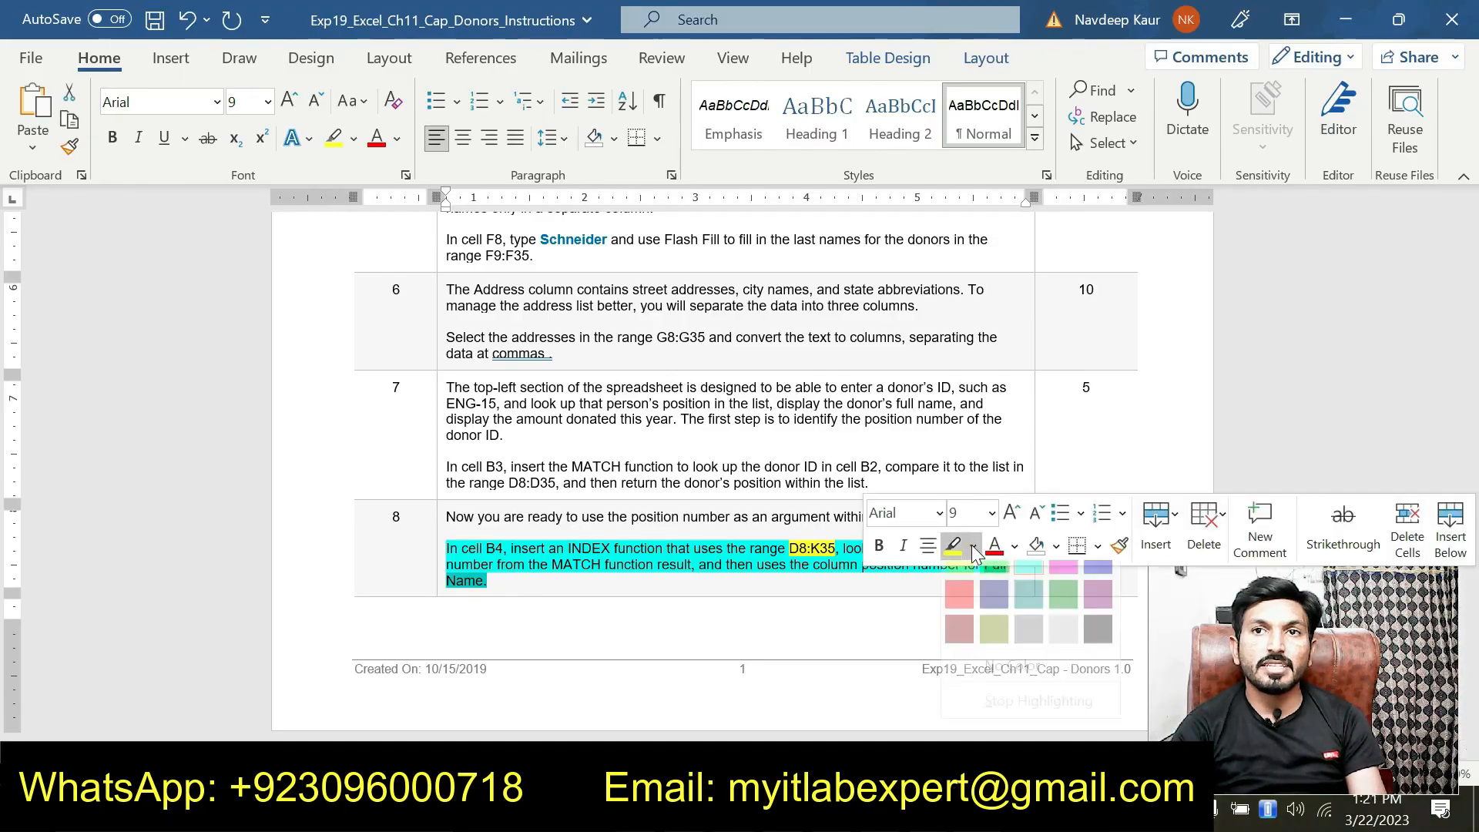
click(997, 578)
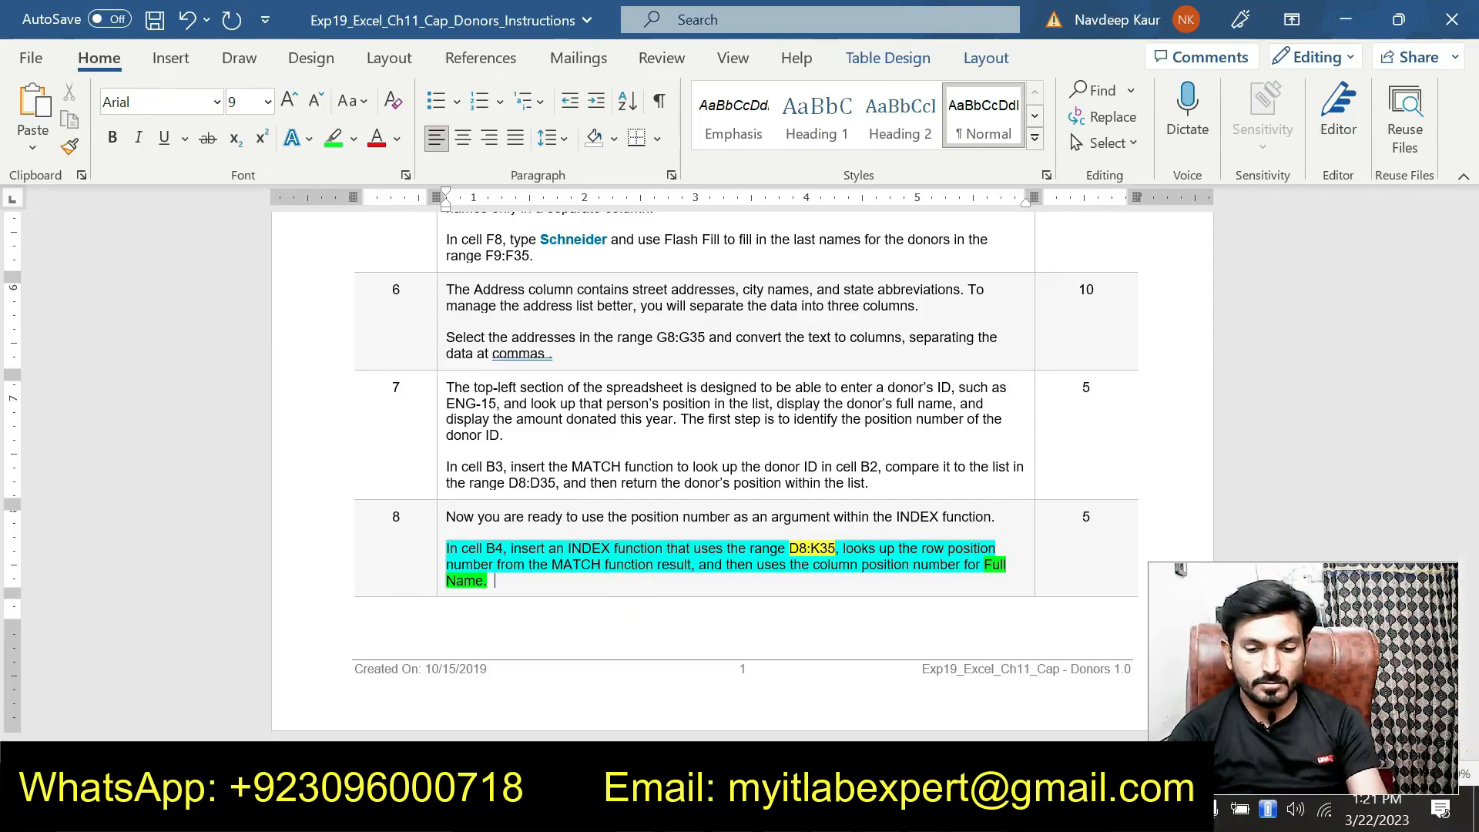
- Return to the donors workbook in Excel and begin an INDEX function in B4 using the array,row_num,column_num argument list
key(alt+Tab)
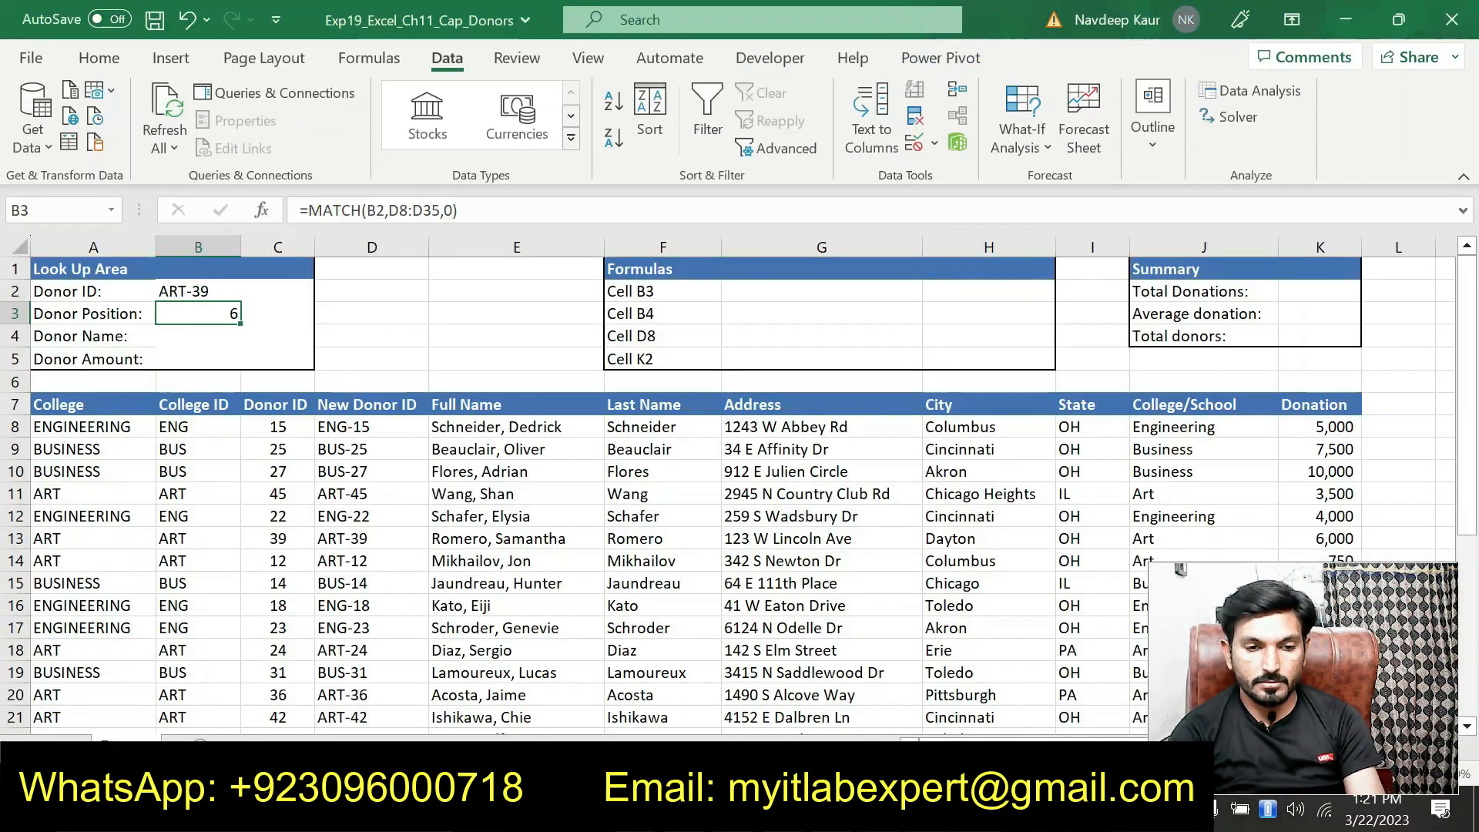
click(216, 332)
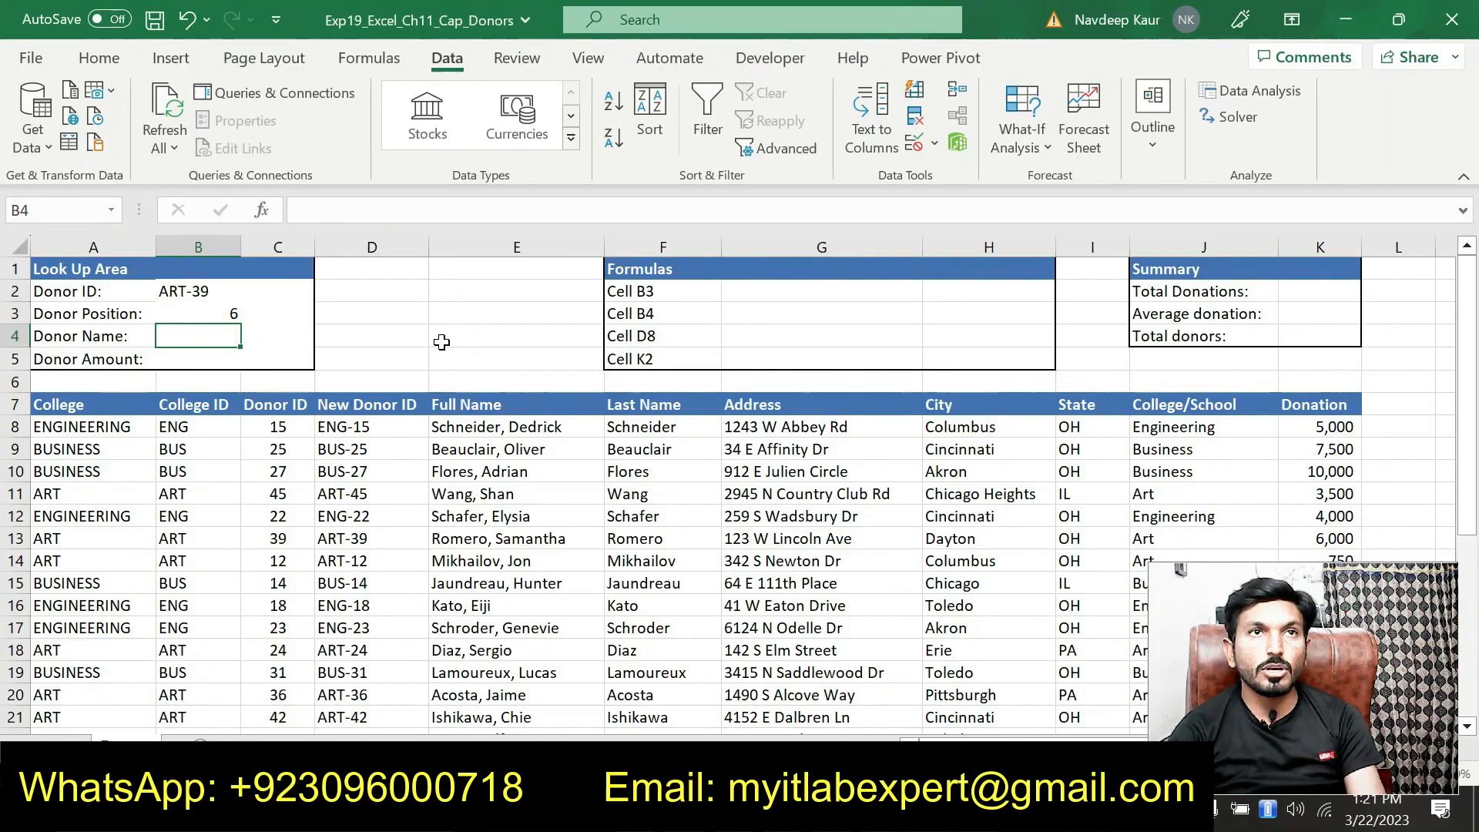
text(=)
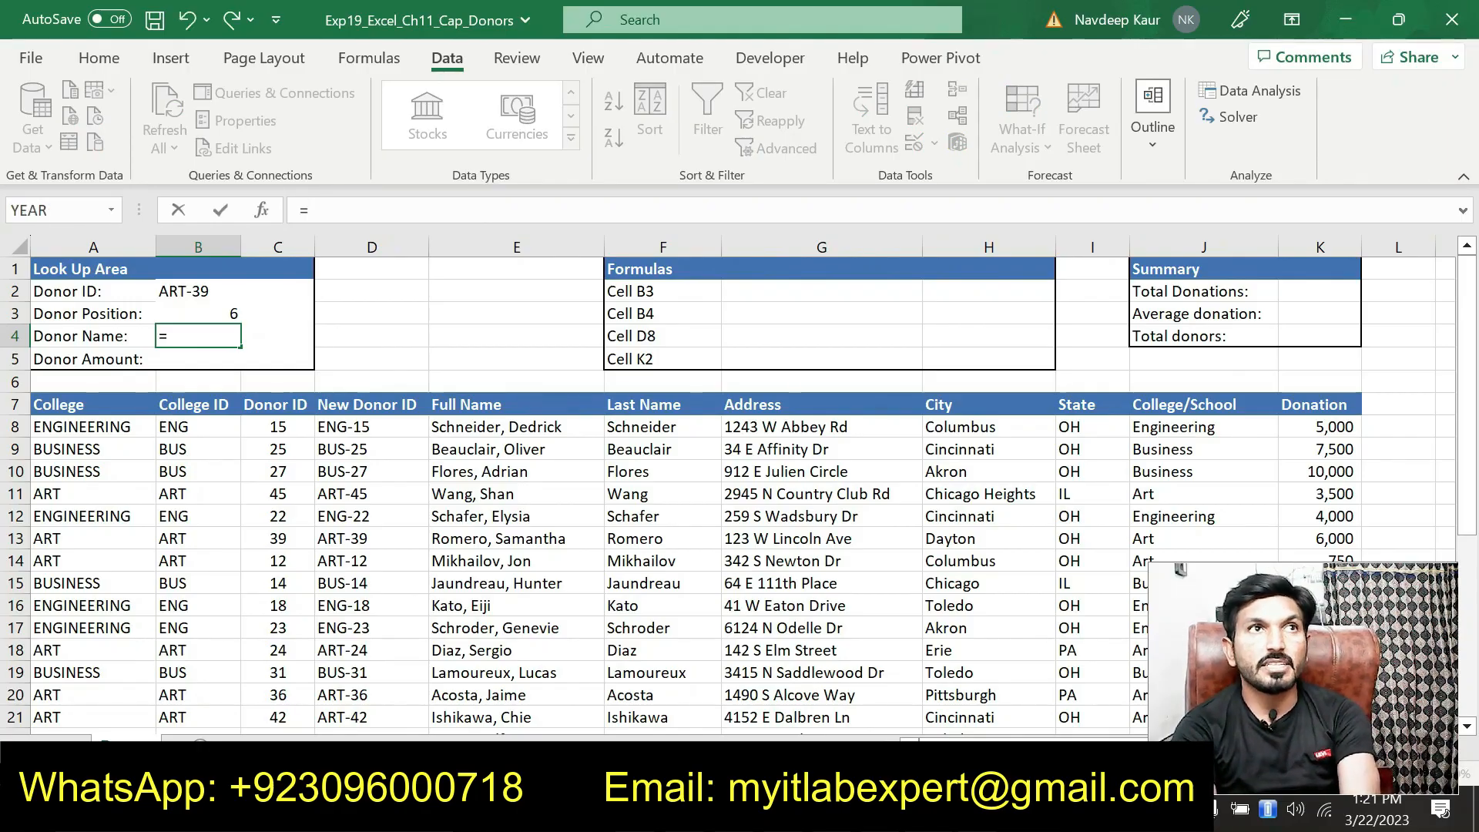
text(INDE)
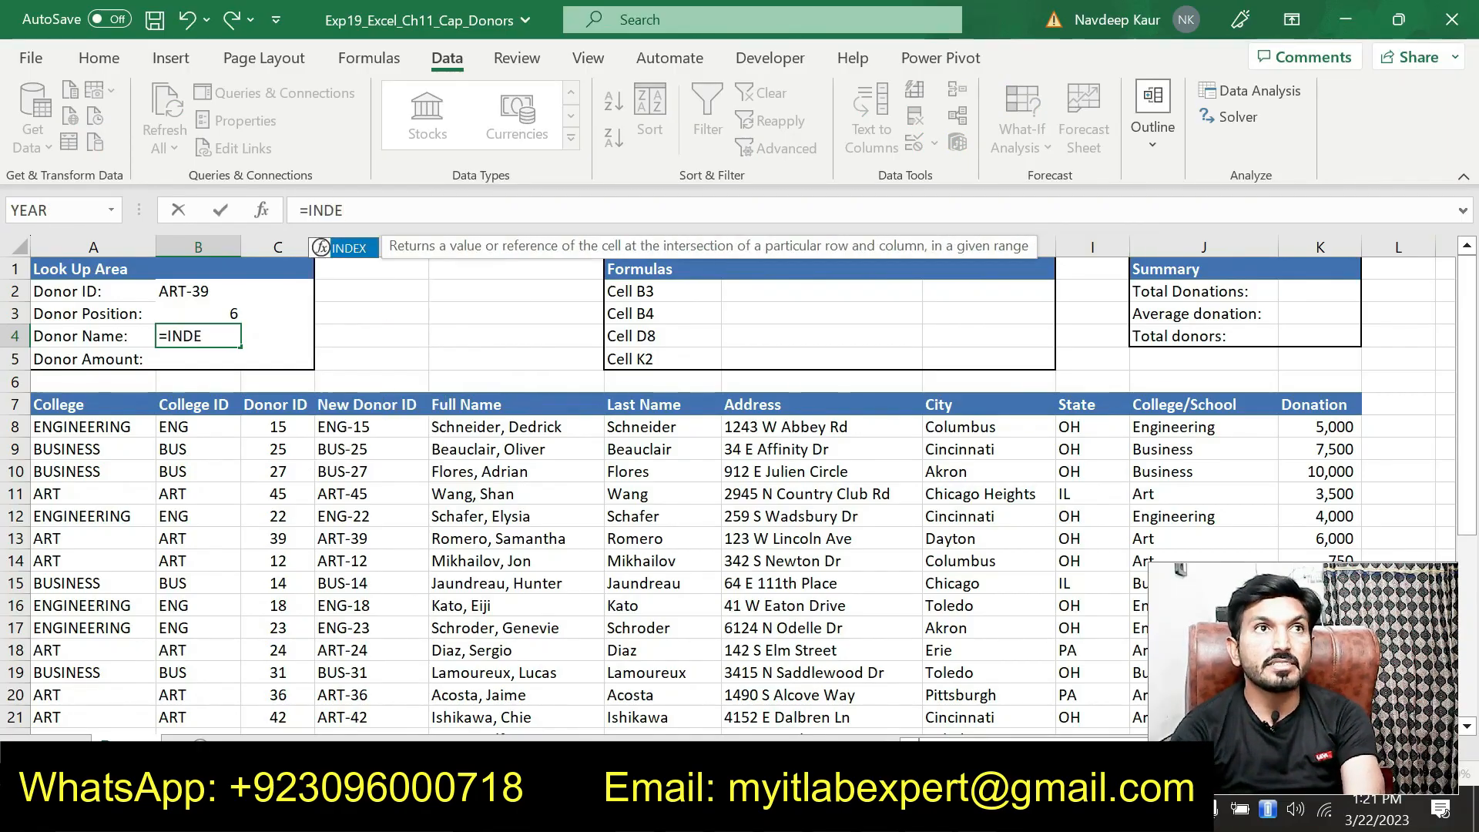
double_click(367, 248)
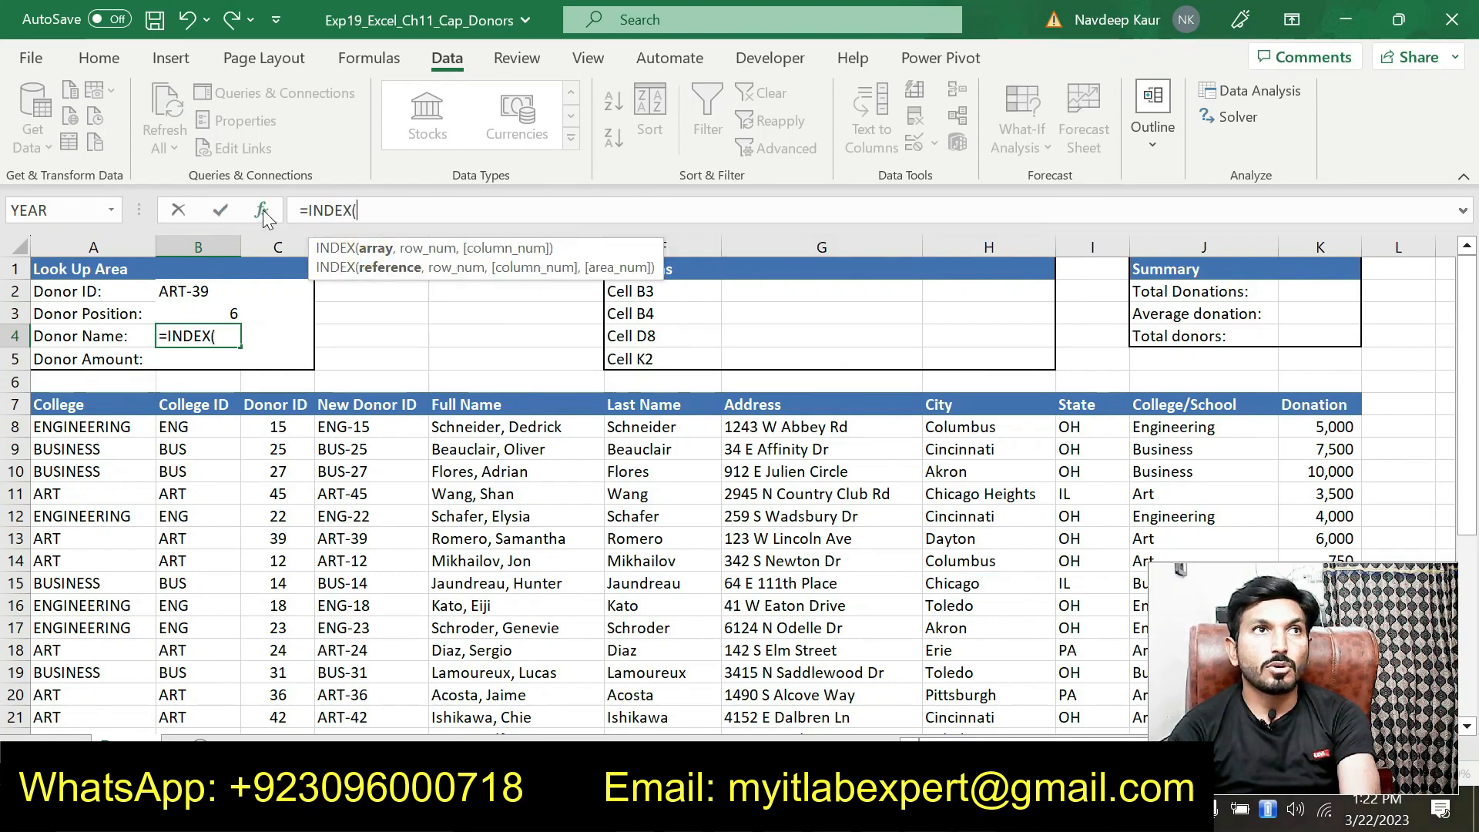
click(266, 215)
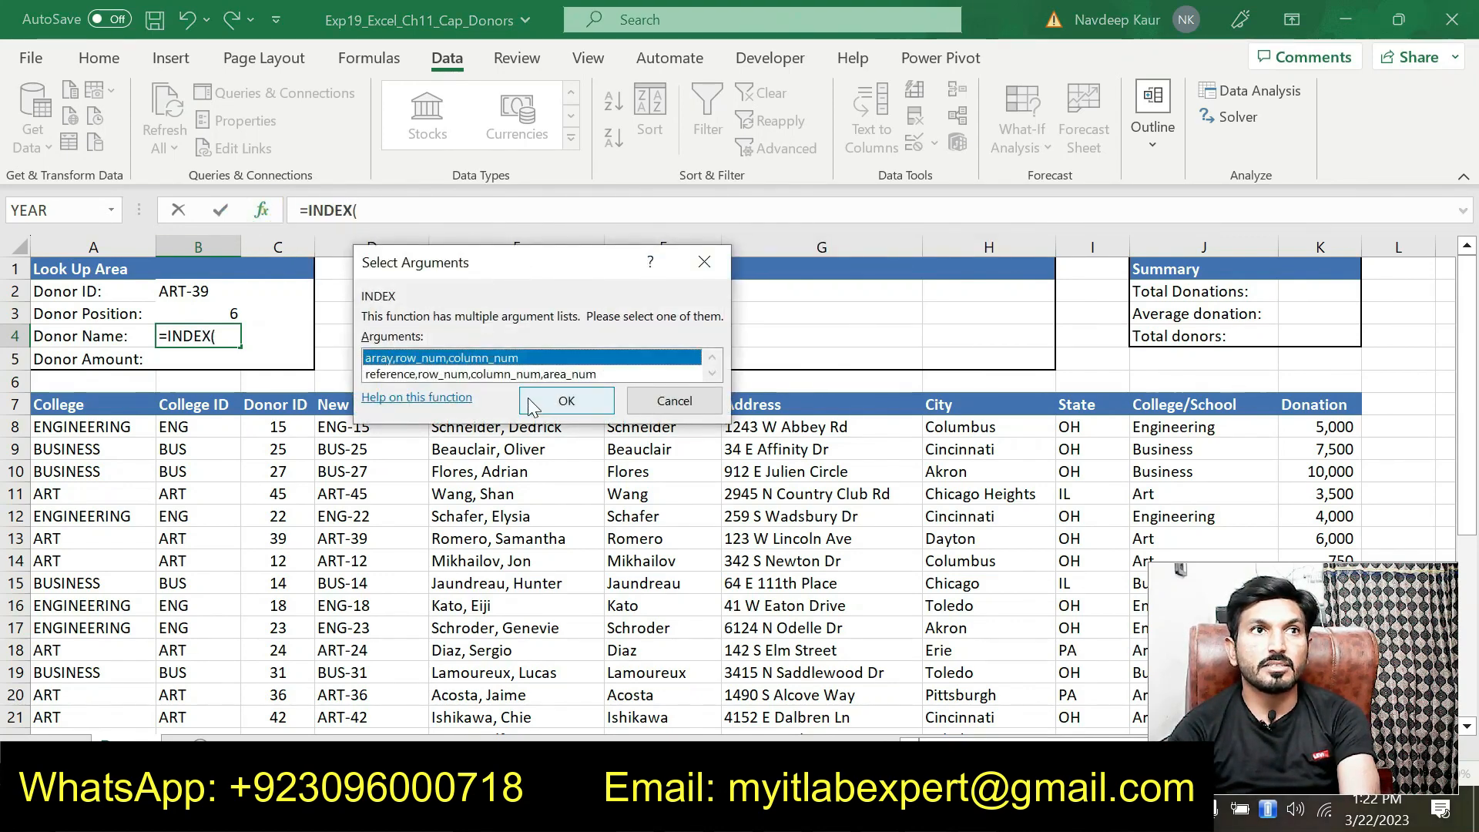
click(539, 399)
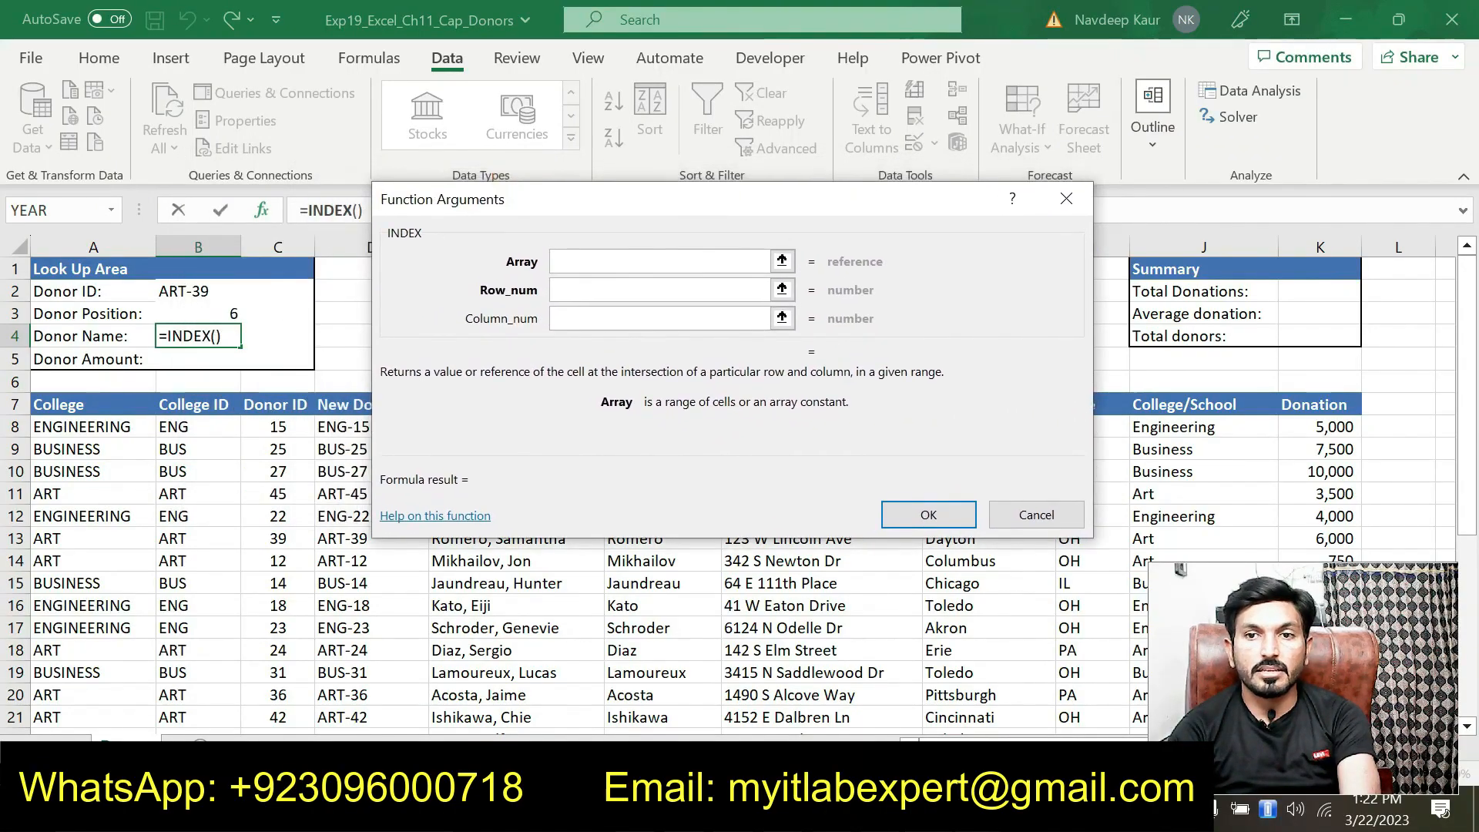
- Copy D8:K35 from step 8 of the Word instructions and paste it as the INDEX function's Array argument in Excel
key(alt+Tab)
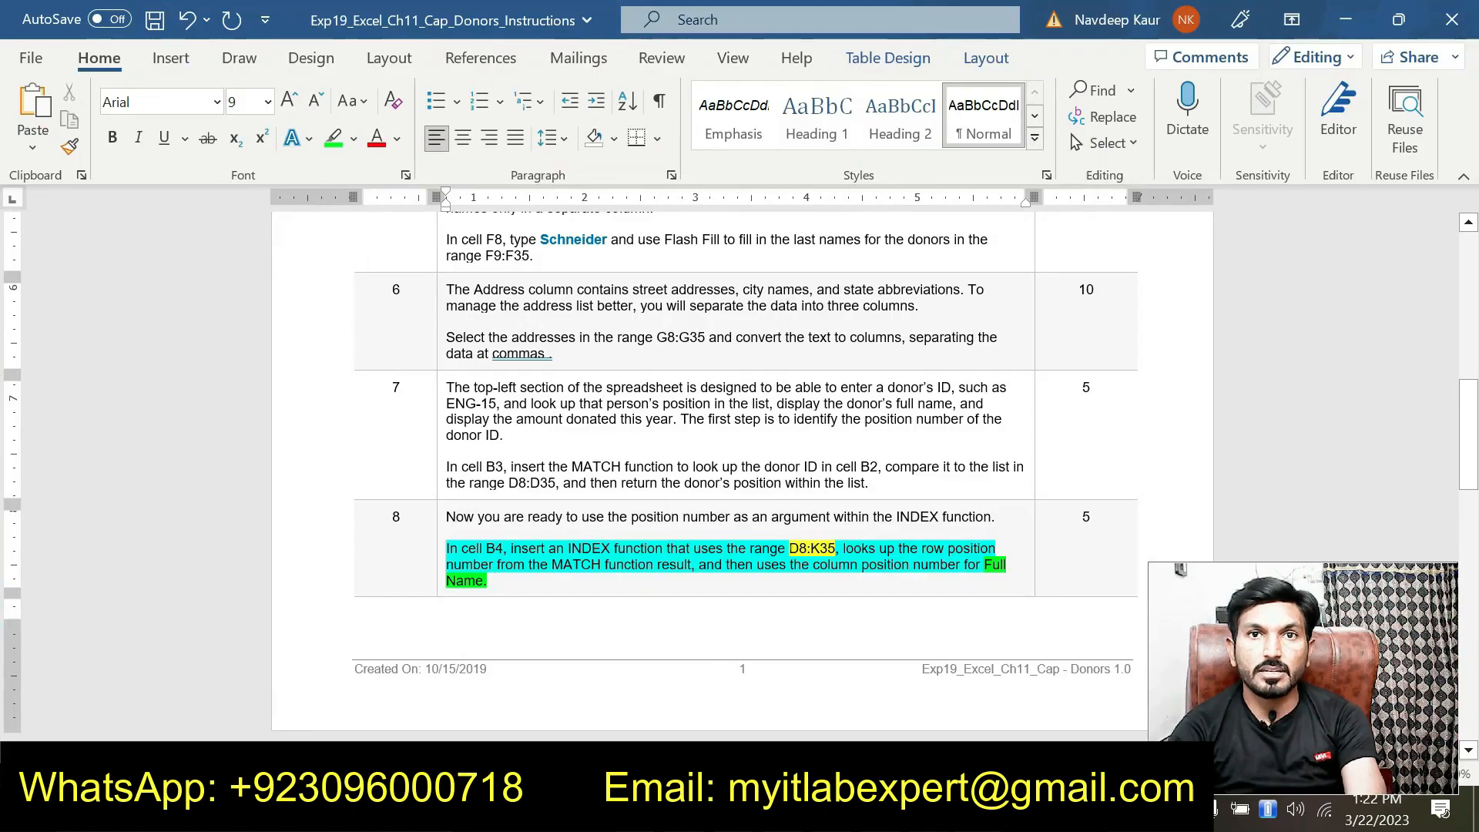
click(791, 547)
click(829, 547)
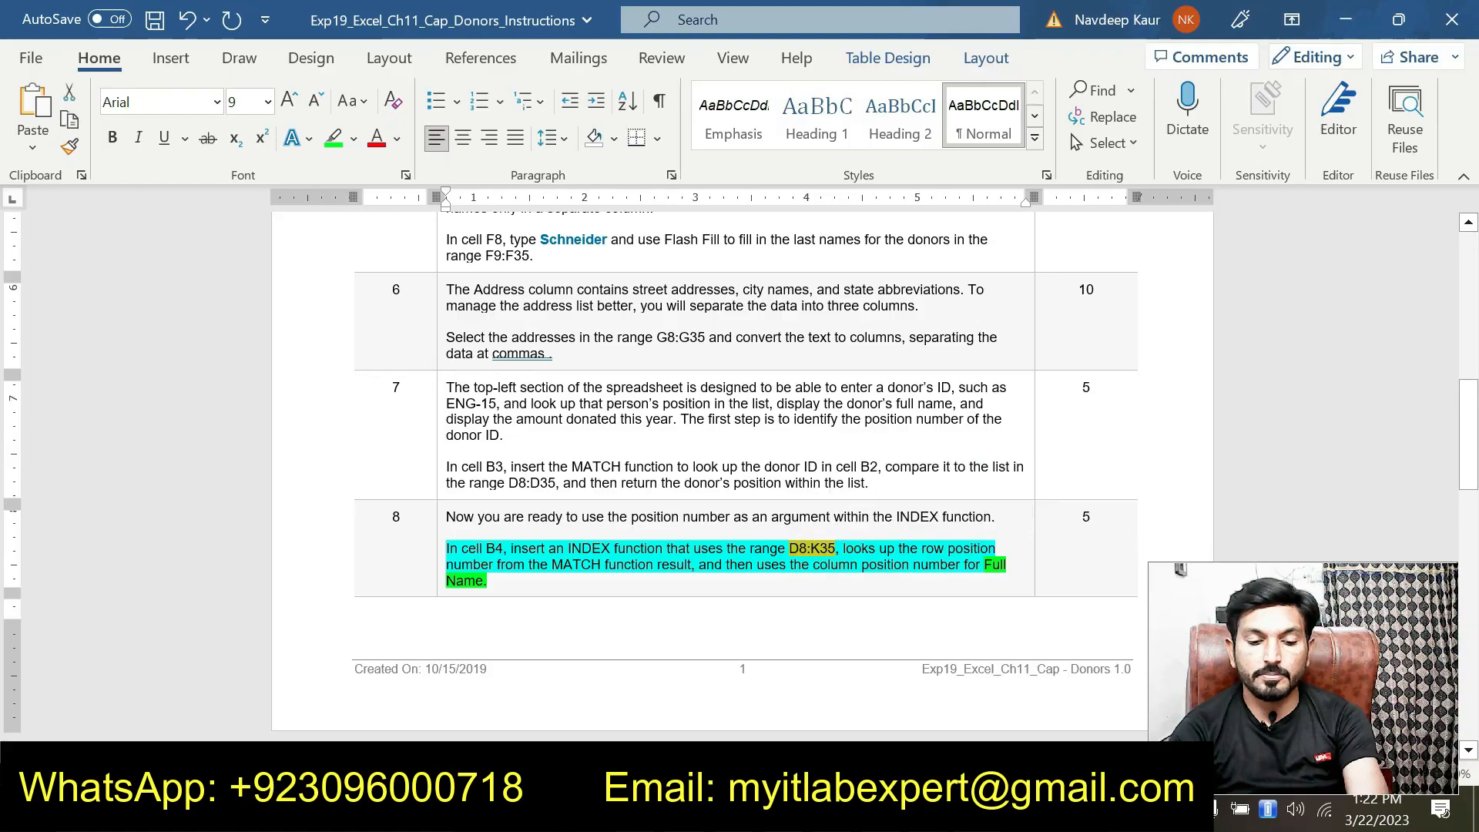
key(alt+Tab)
key(ctrl+v)
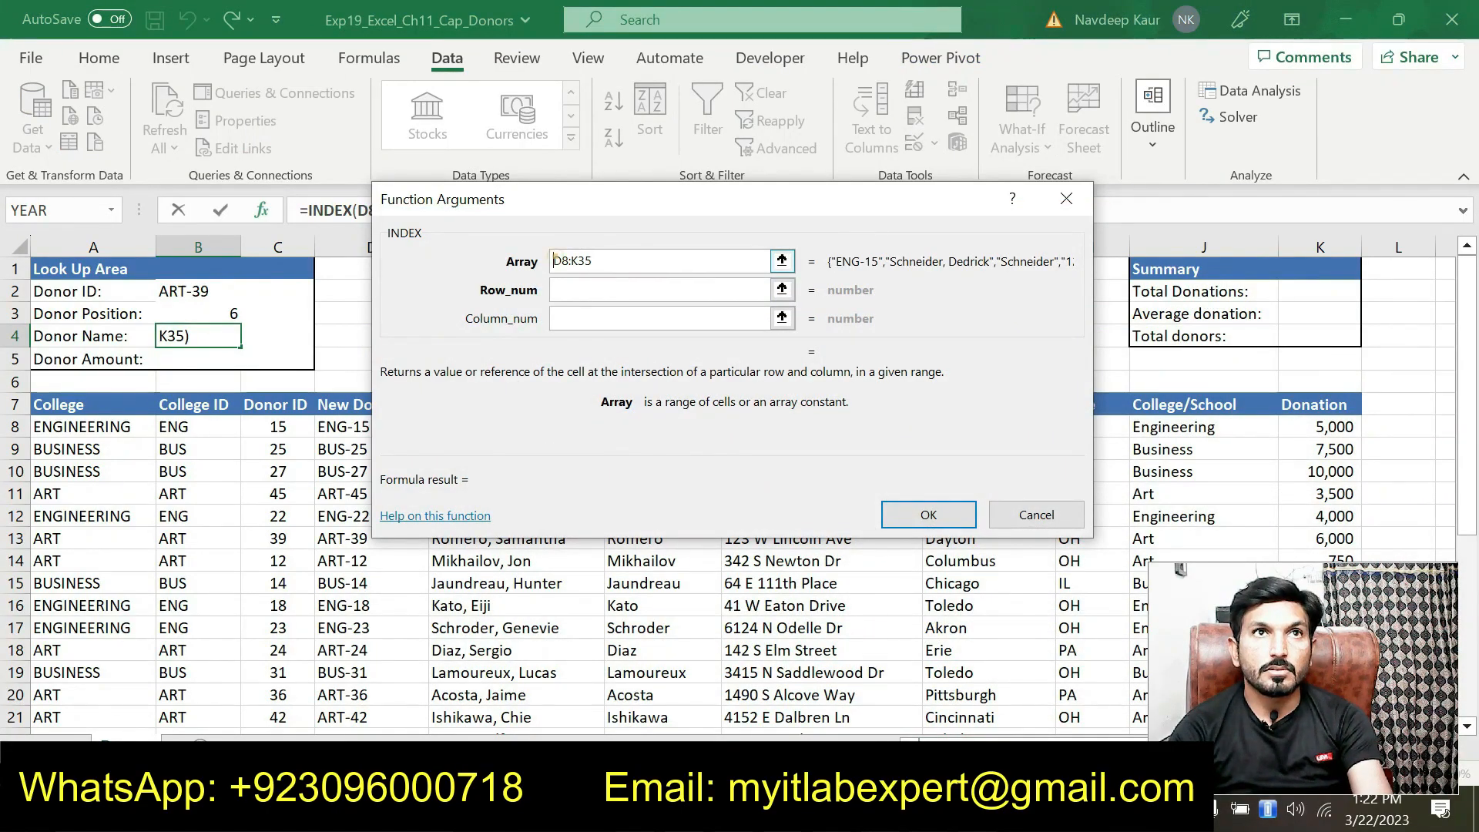
- Make the INDEX function's Array reference absolute as $D$8:$K$35
click(553, 260)
text($)
click(567, 260)
text($)
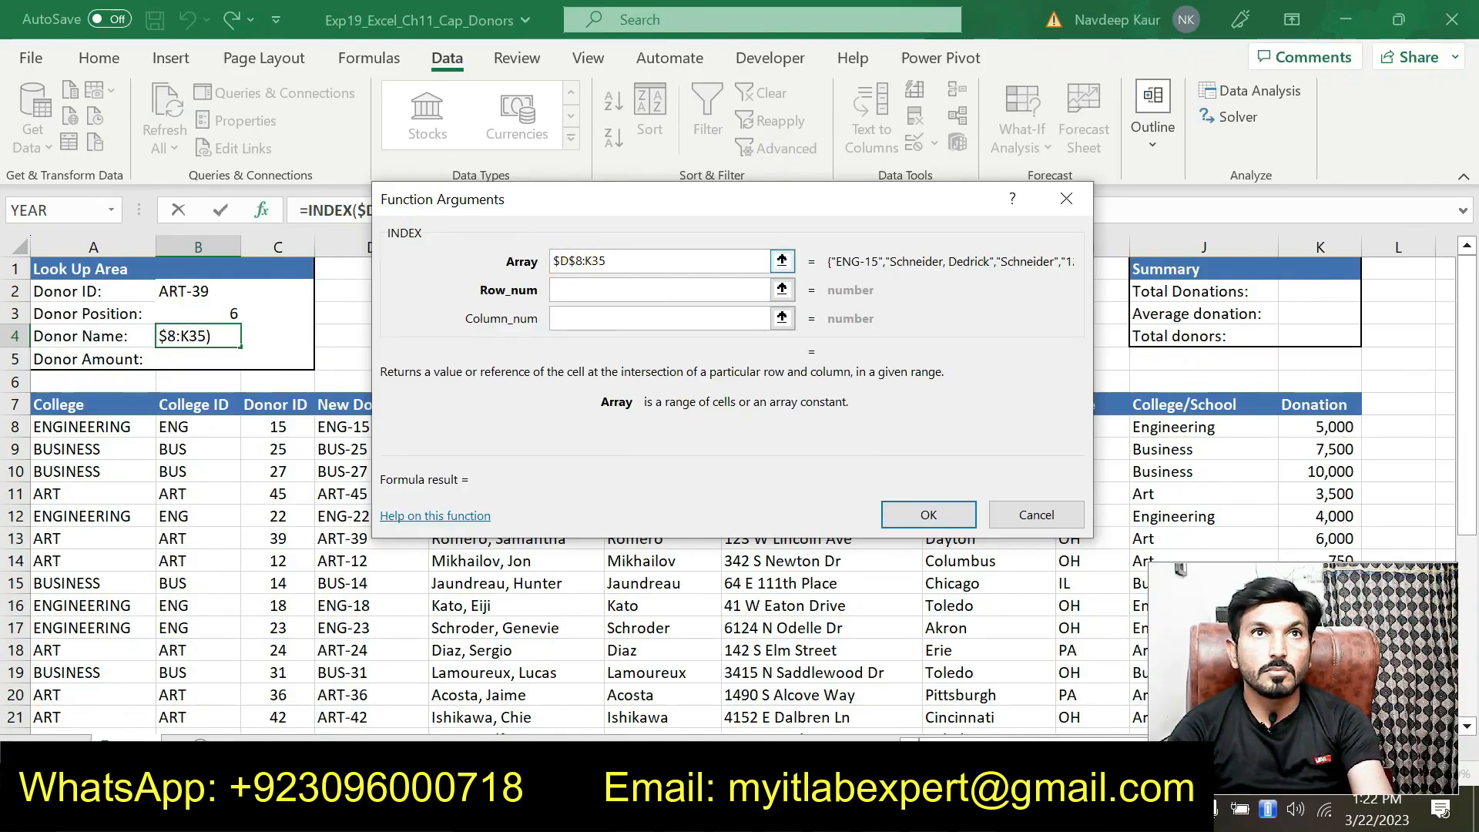
click(587, 260)
text($)
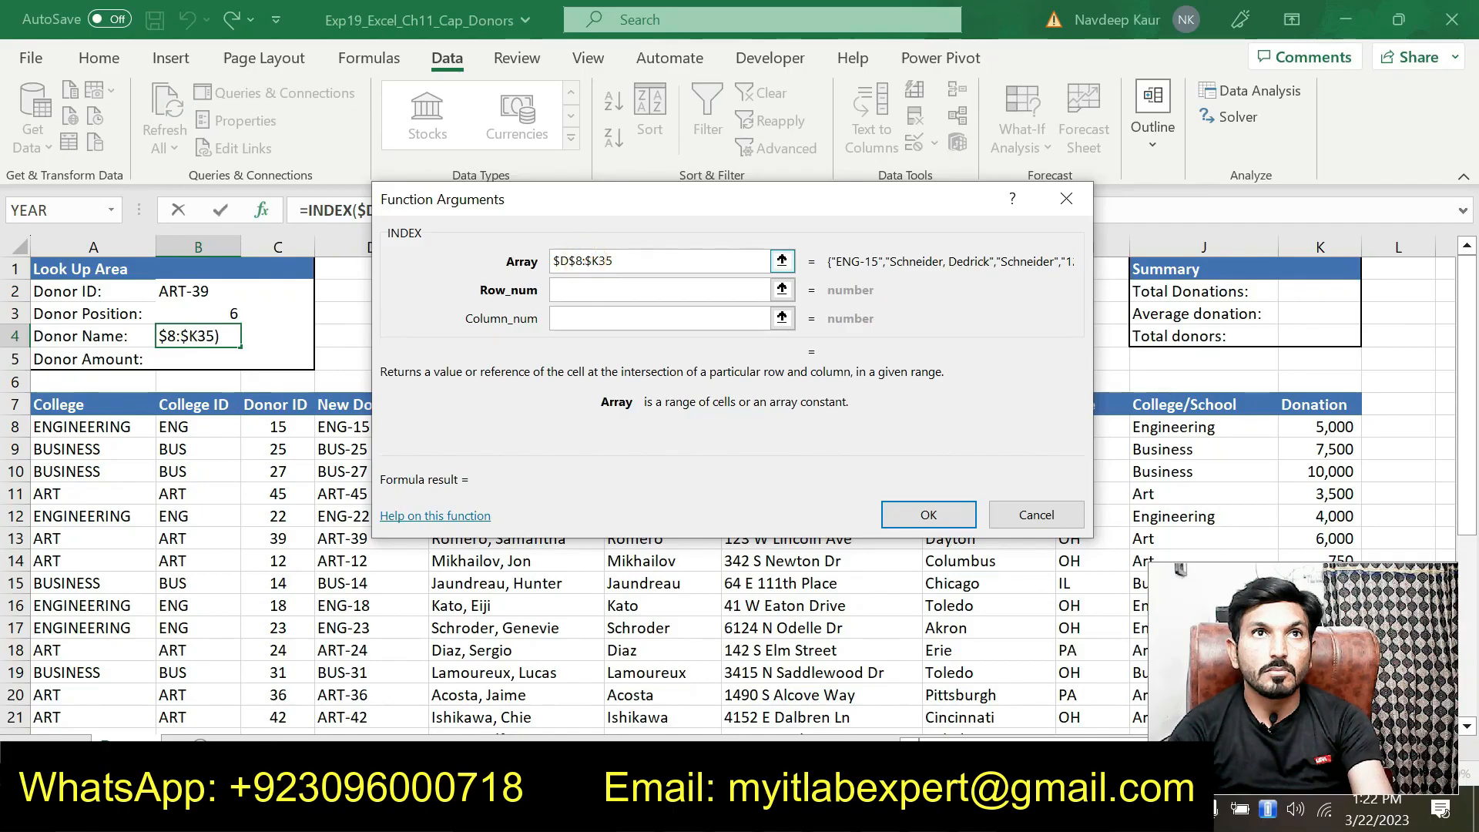
click(598, 260)
text($)
- Set the INDEX function's row number to the absolute reference $B$3 and its column number to 2
click(603, 289)
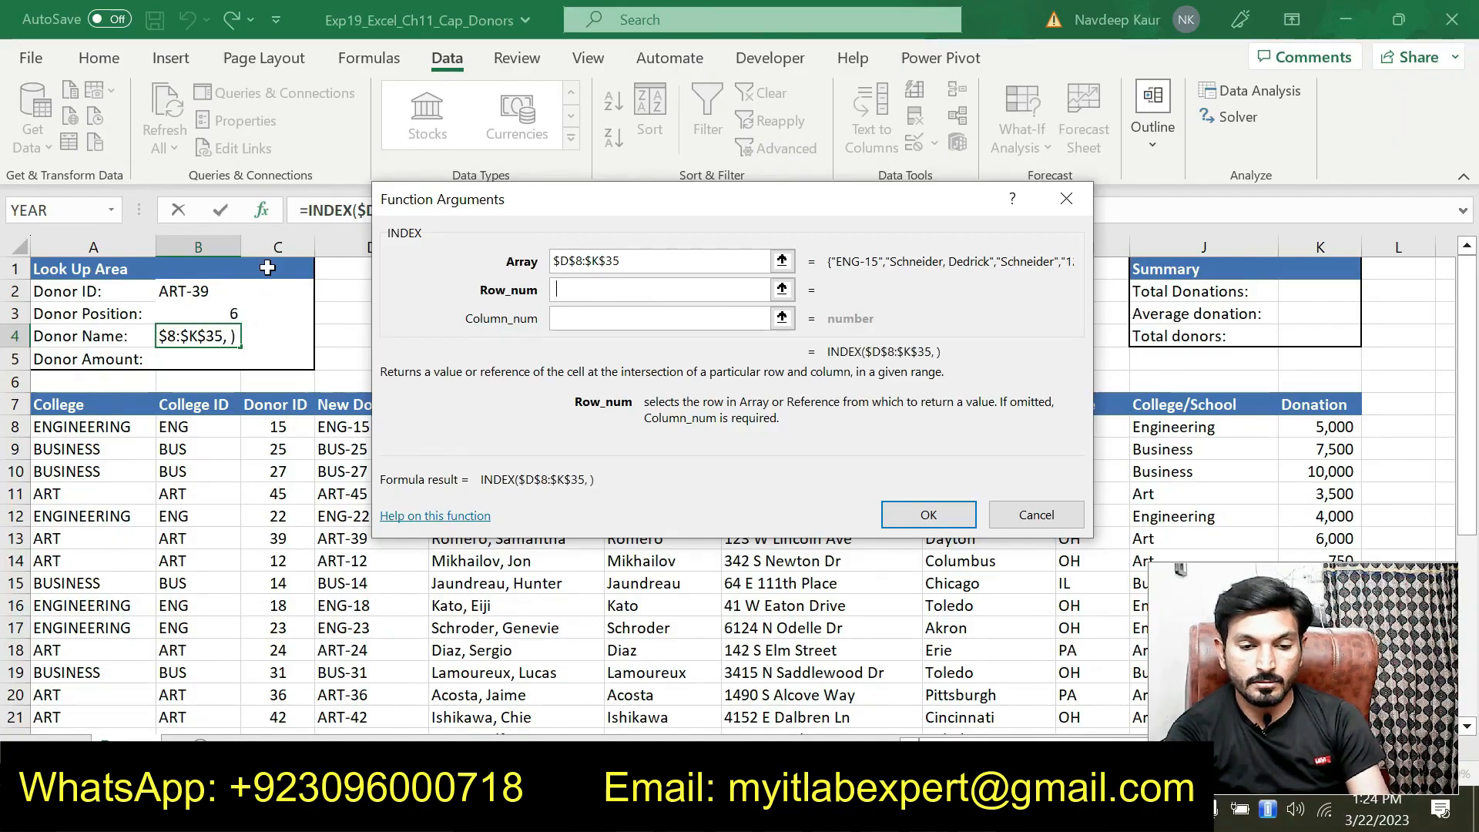
key(BackSpace)
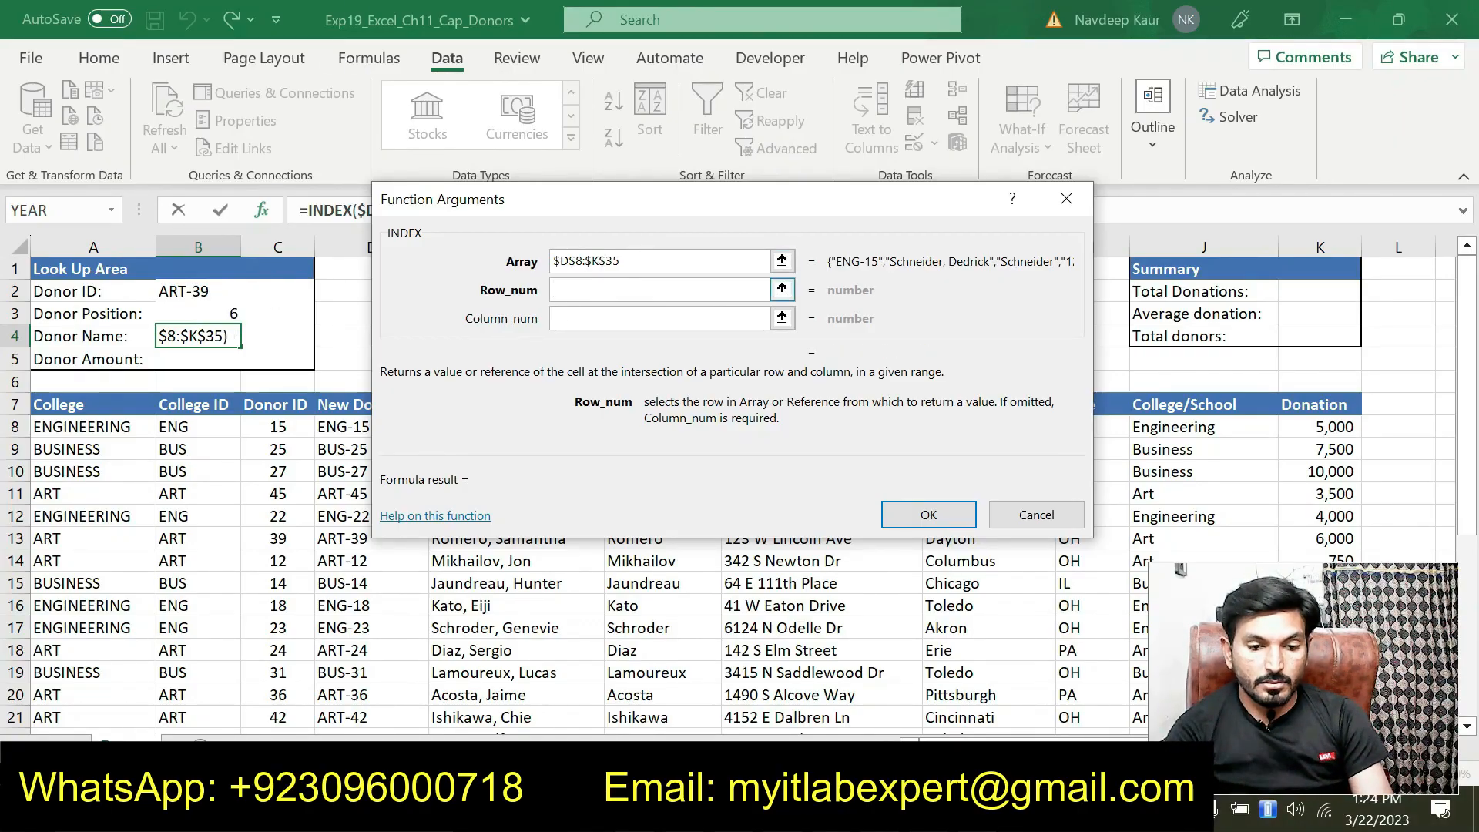
click(233, 316)
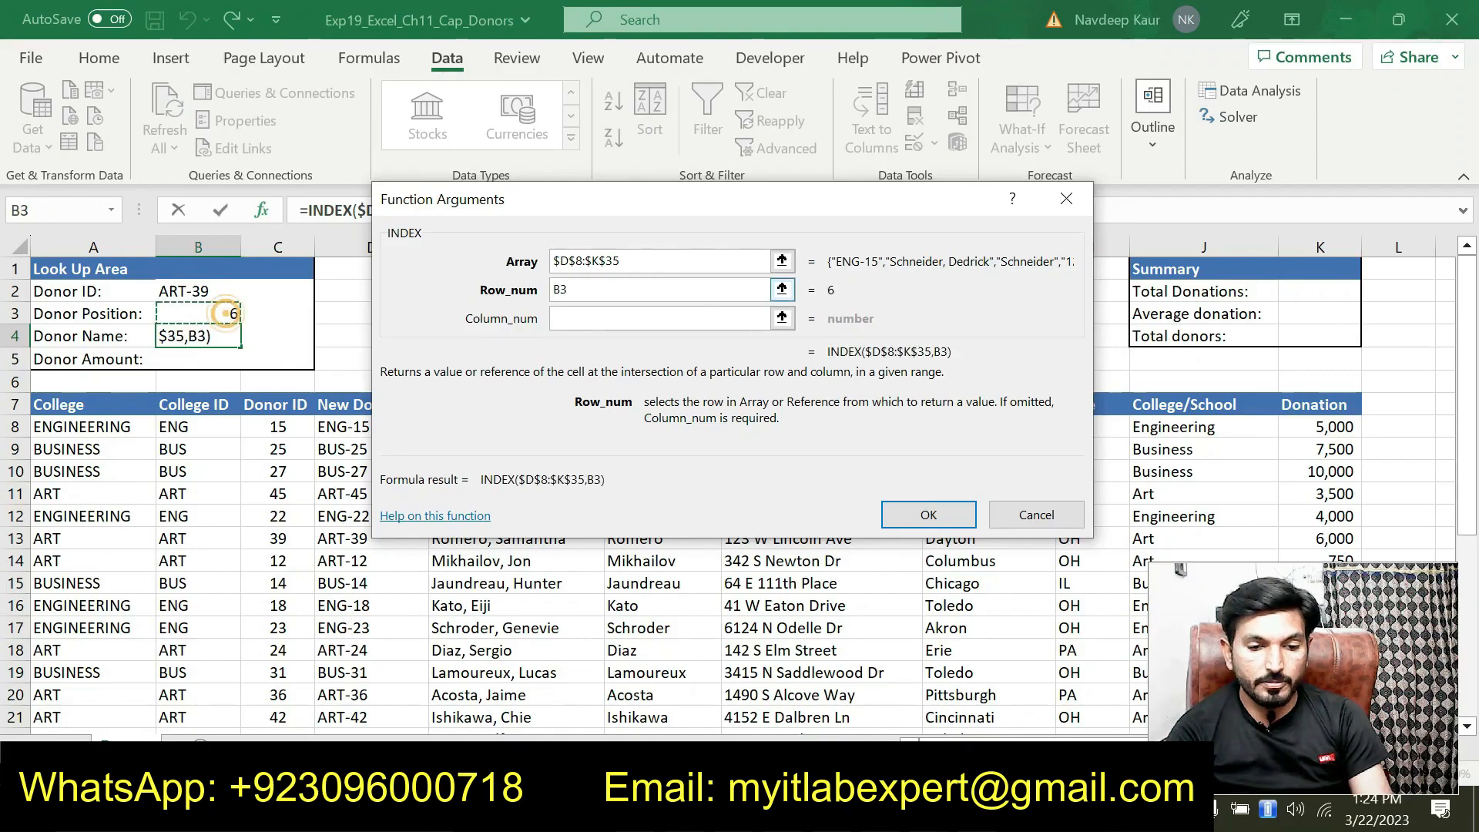
click(554, 290)
text($)
click(564, 290)
text($)
click(577, 318)
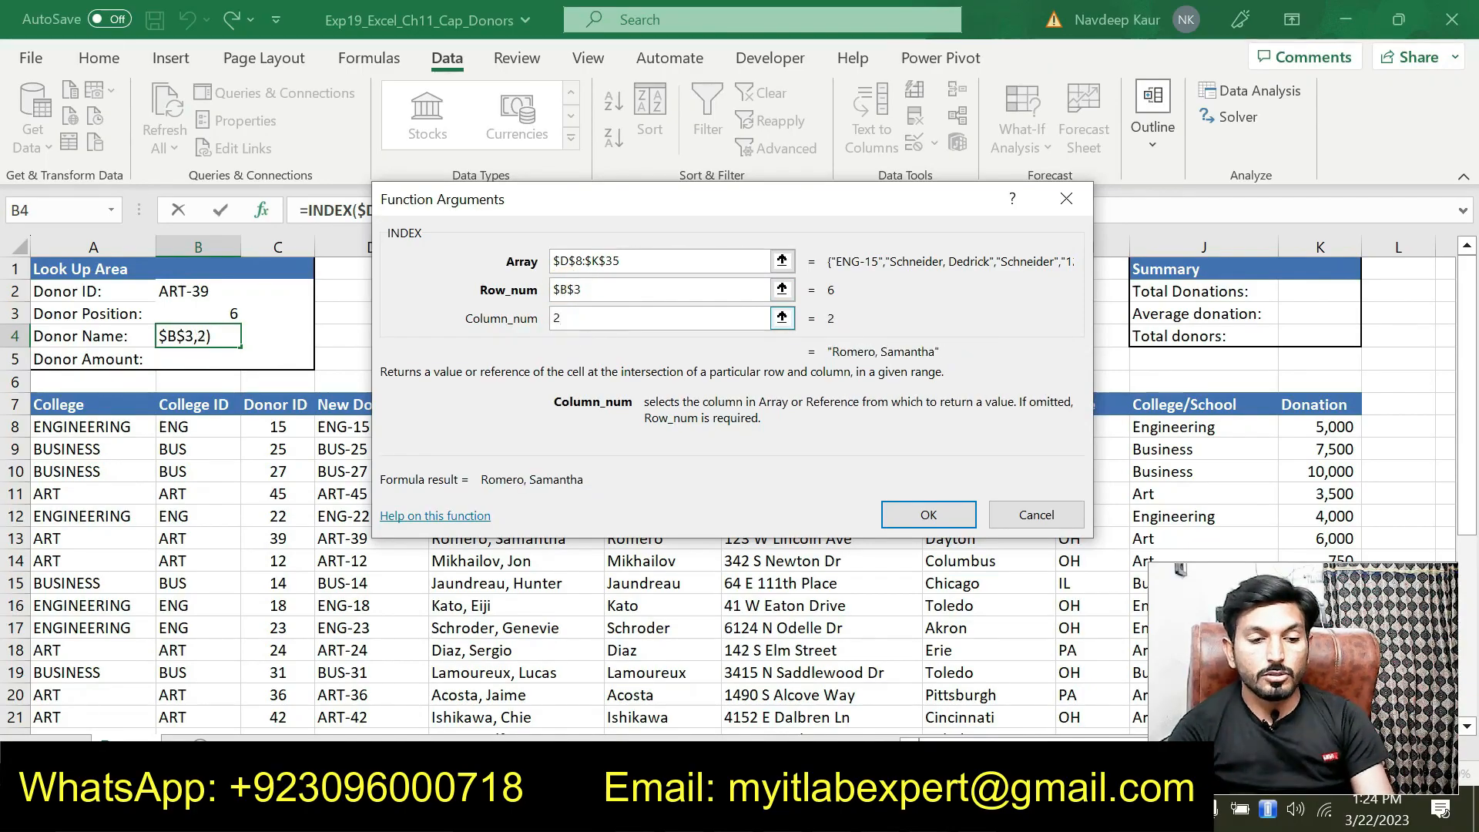
- Review the INDEX arguments against the donor list, enter the formula in B4, and check its result against the donor ID and name in row 13
drag(539, 201, 490, 316)
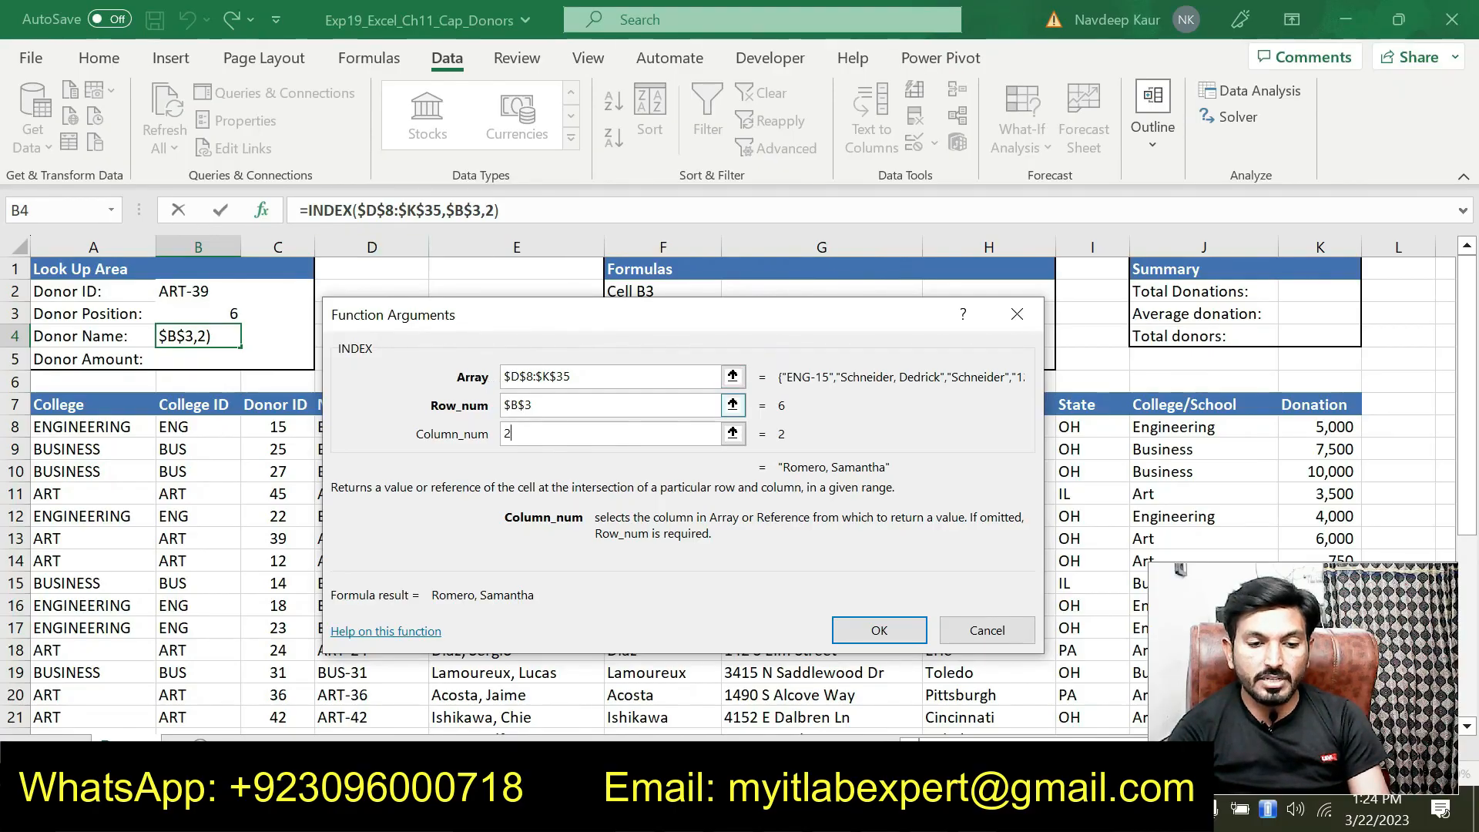
click(579, 375)
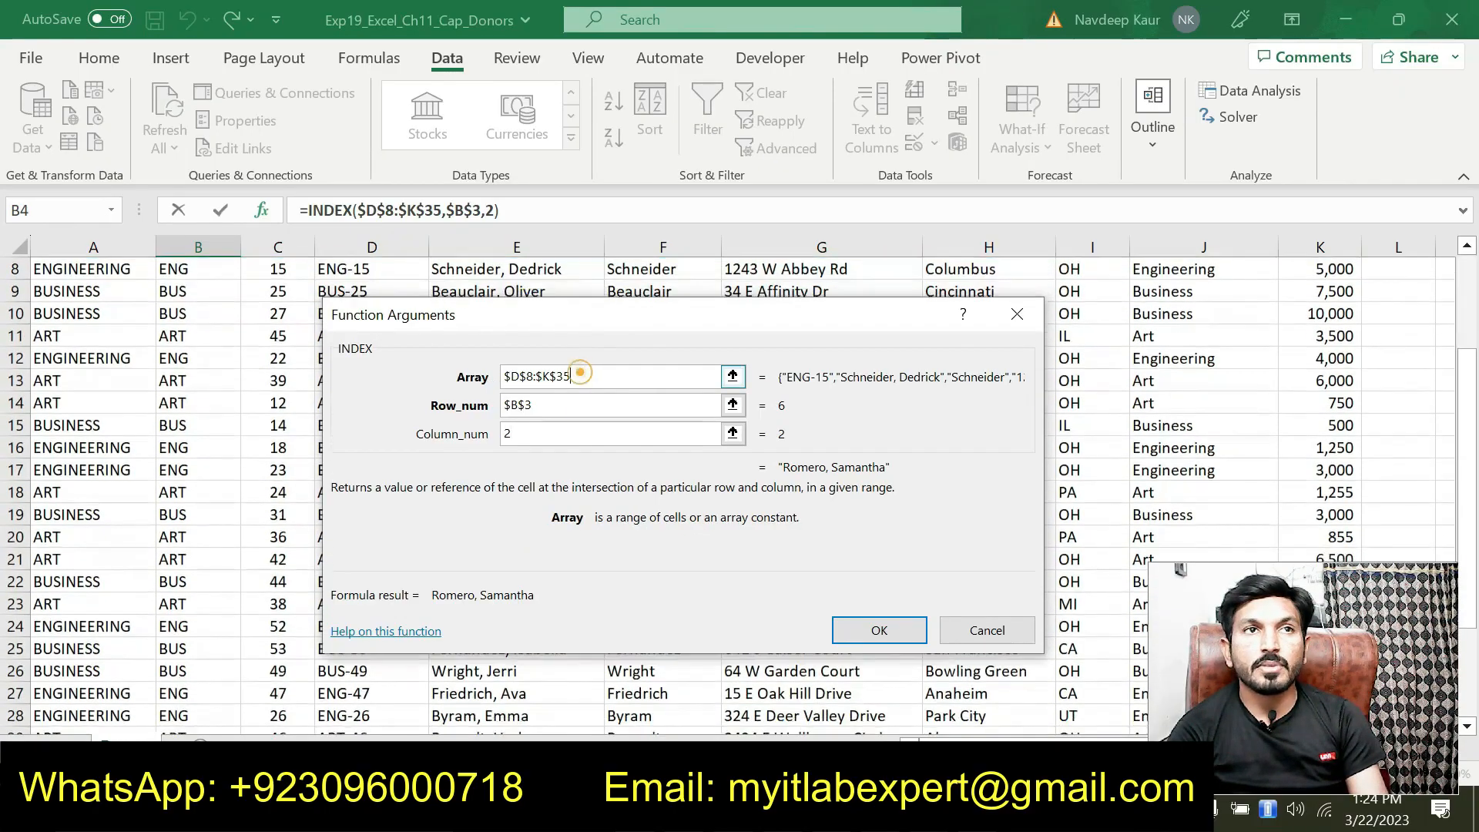
click(558, 401)
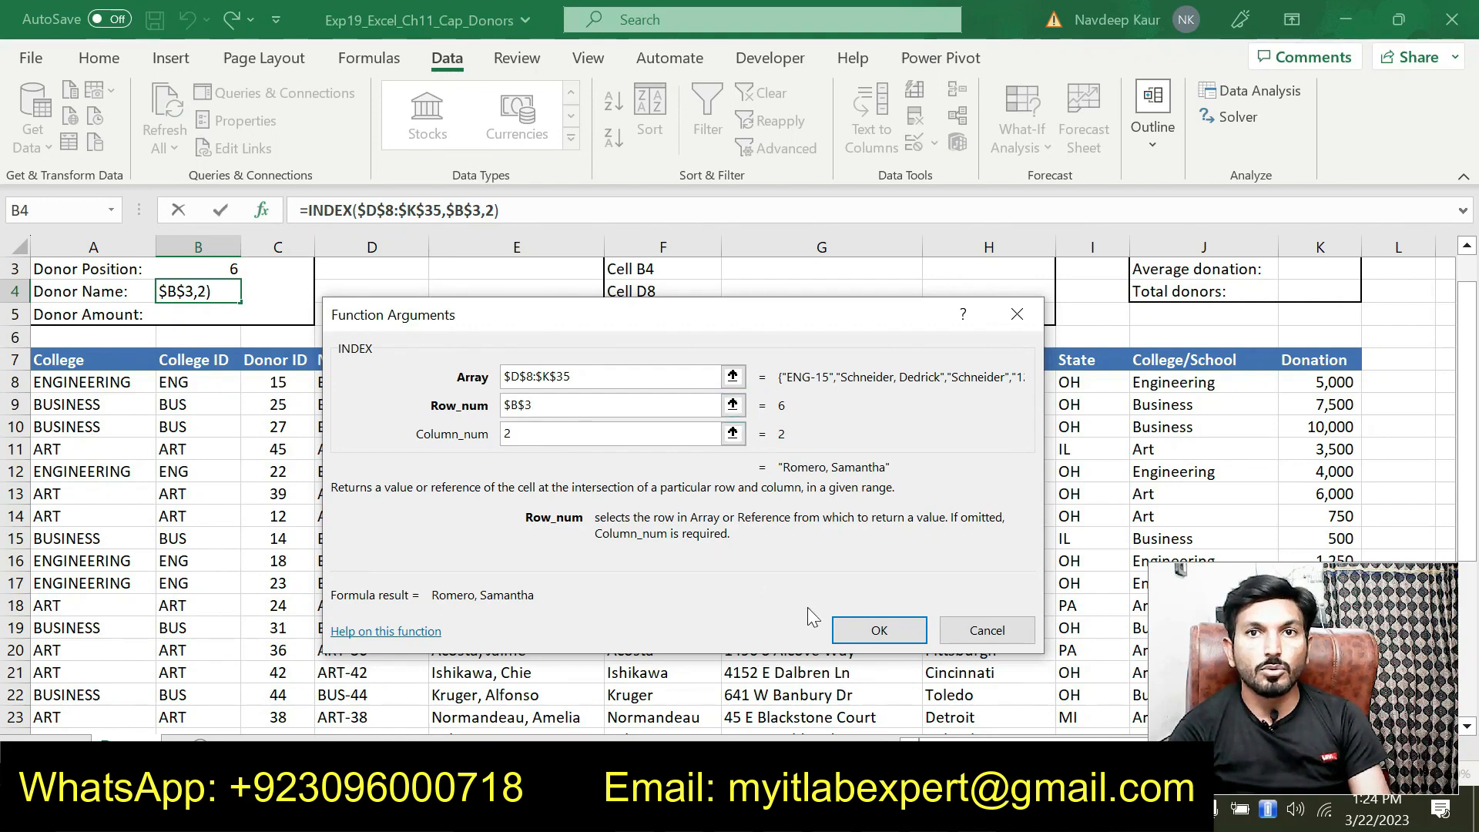
click(861, 630)
scroll(449, 500, up, 1)
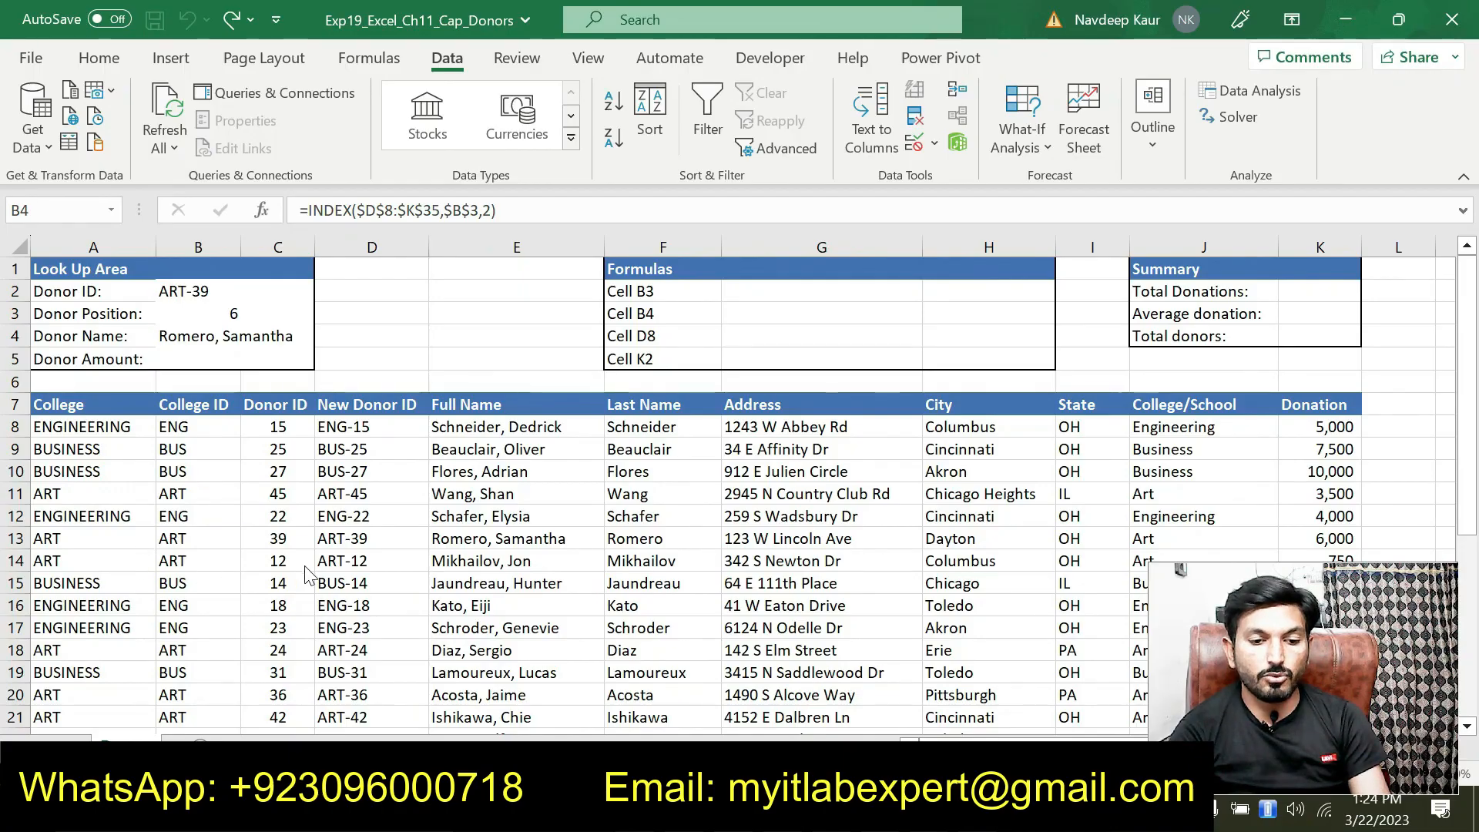
key(ctrl+y)
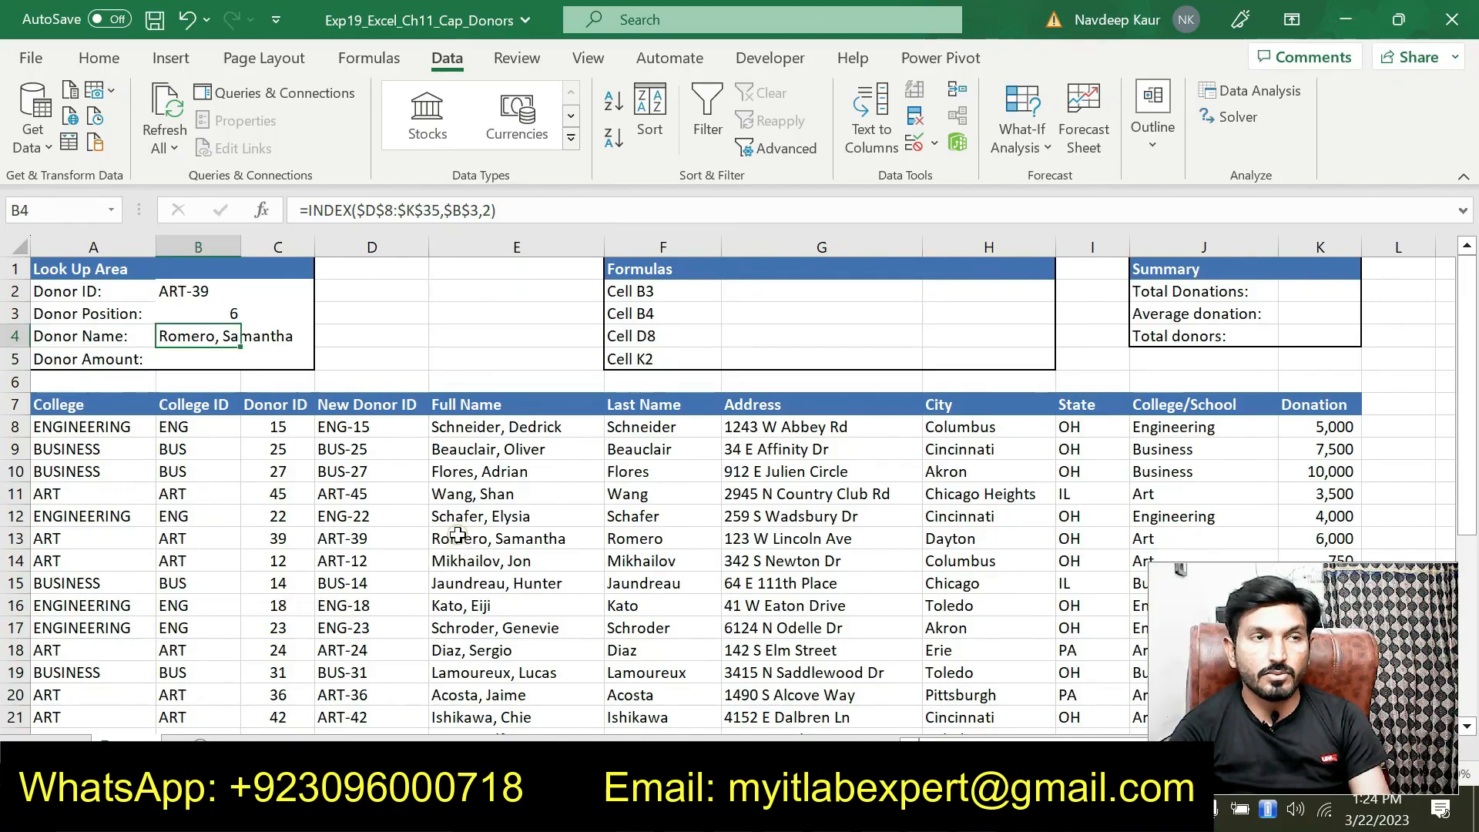
click(459, 537)
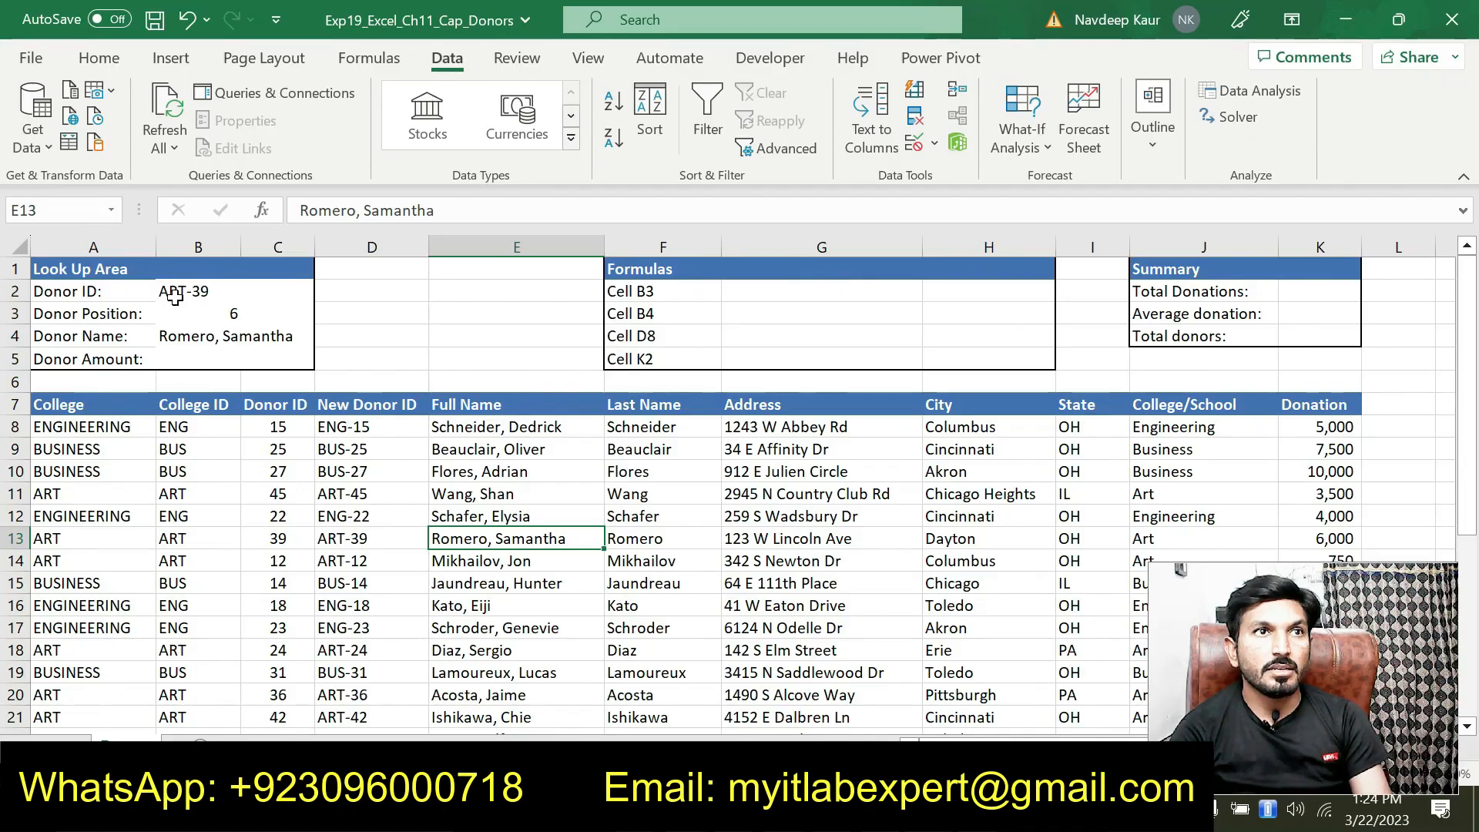
click(344, 544)
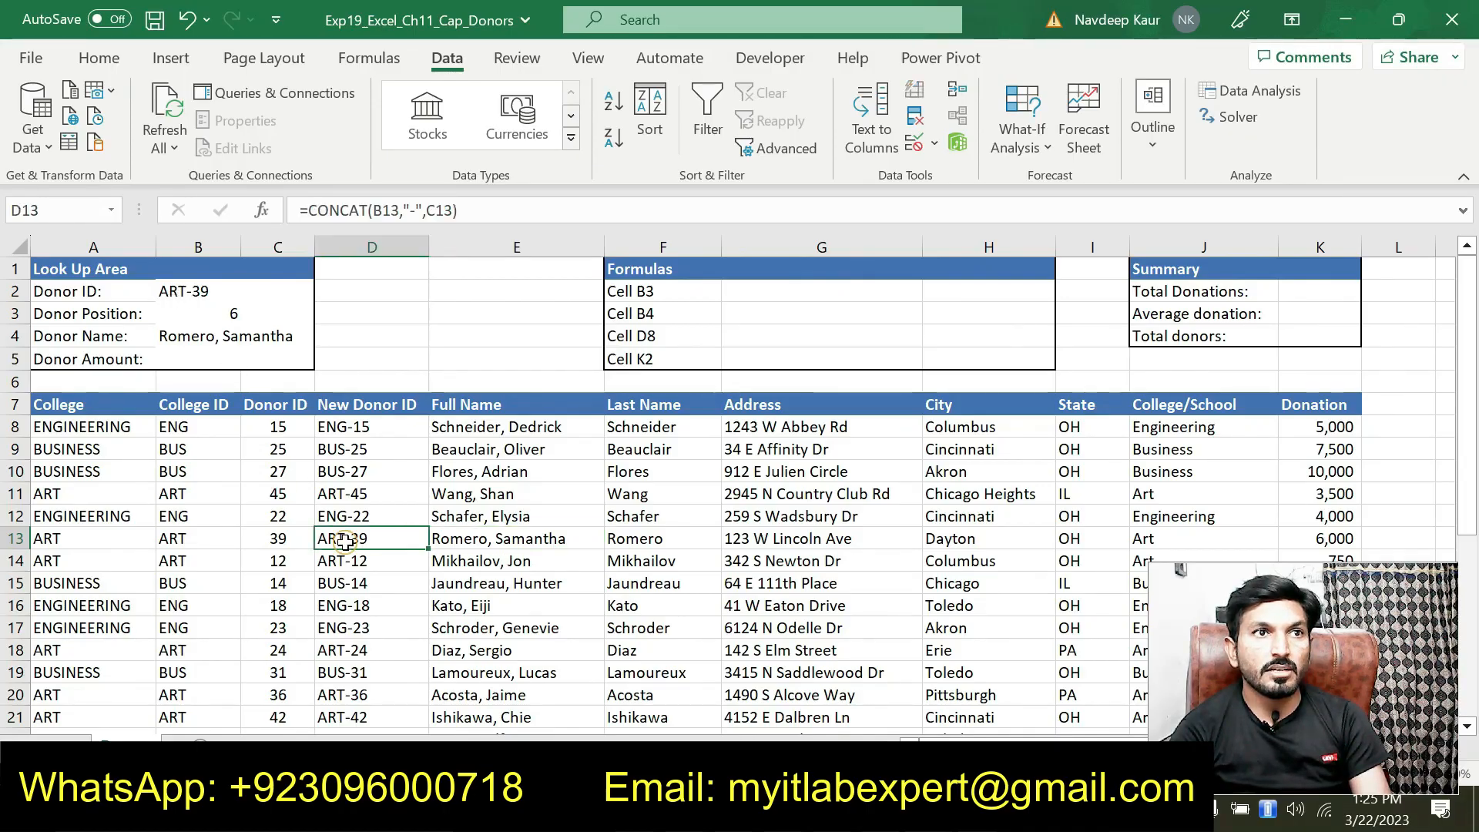
click(483, 539)
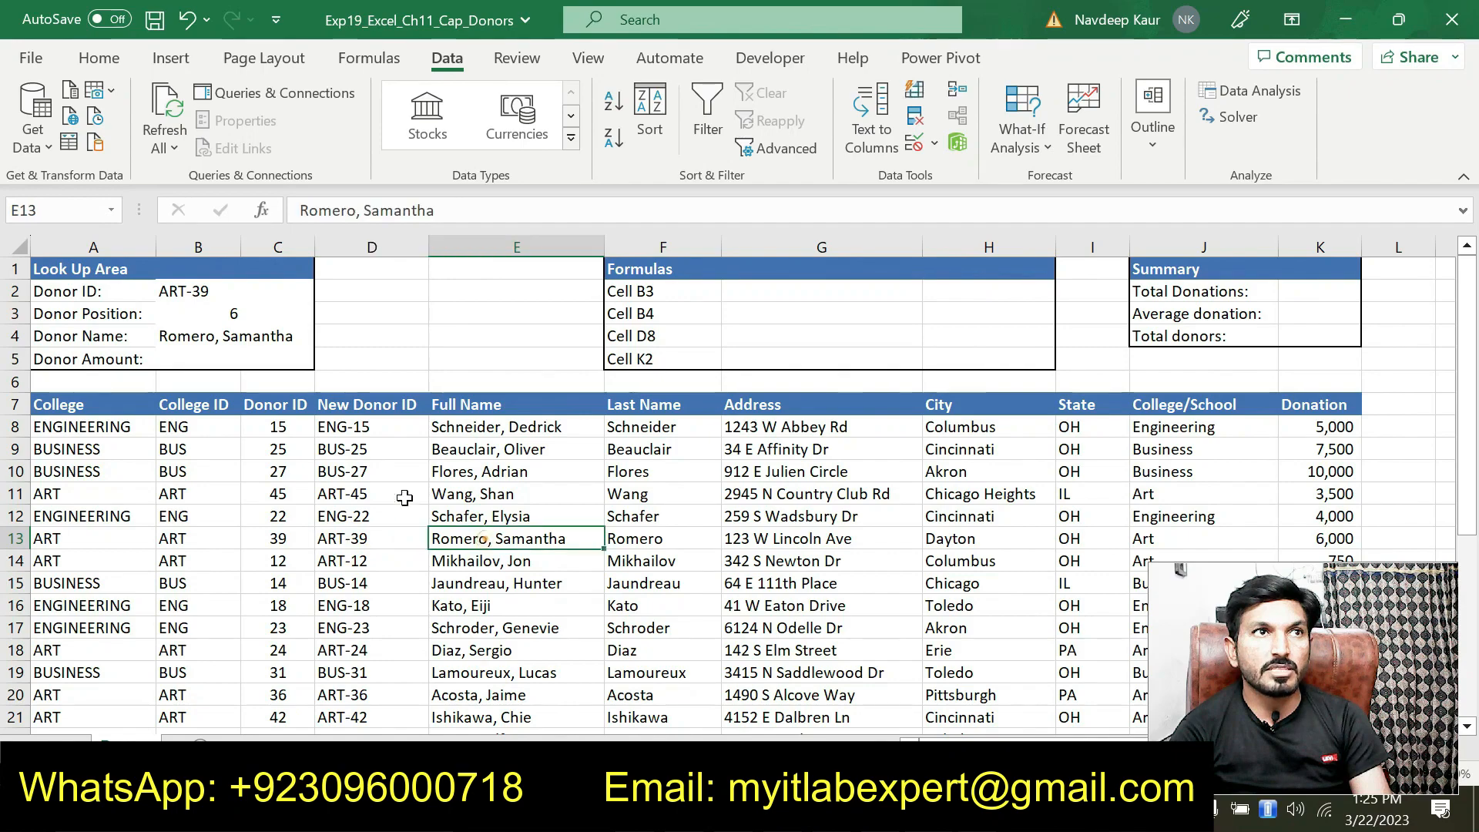
click(221, 341)
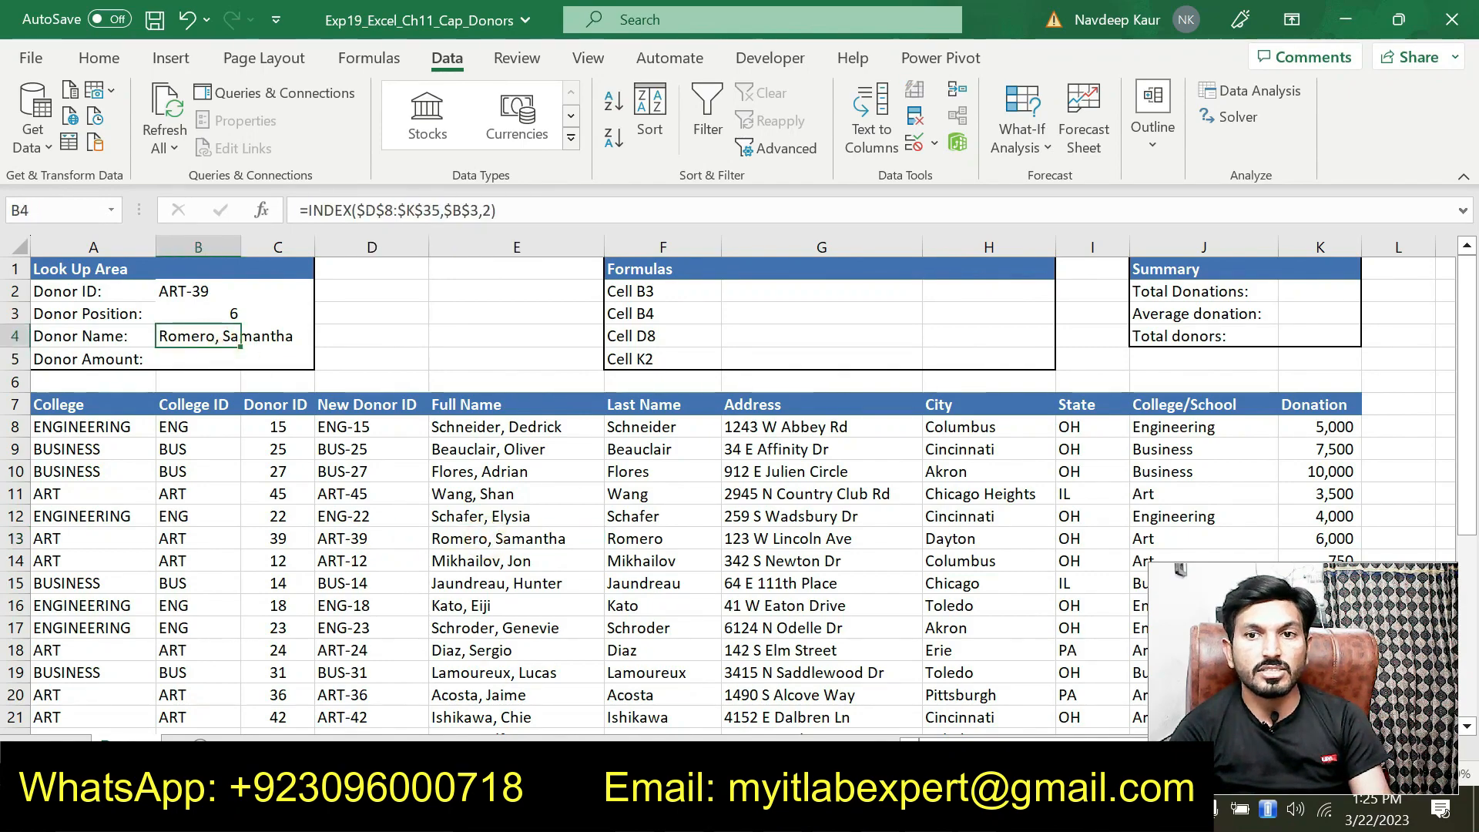
- Switch to the Word instructions, clear the highlighting from step 8's INDEX paragraph, and bring up step 9 on the following page
key(alt+Tab)
drag(494, 583, 445, 517)
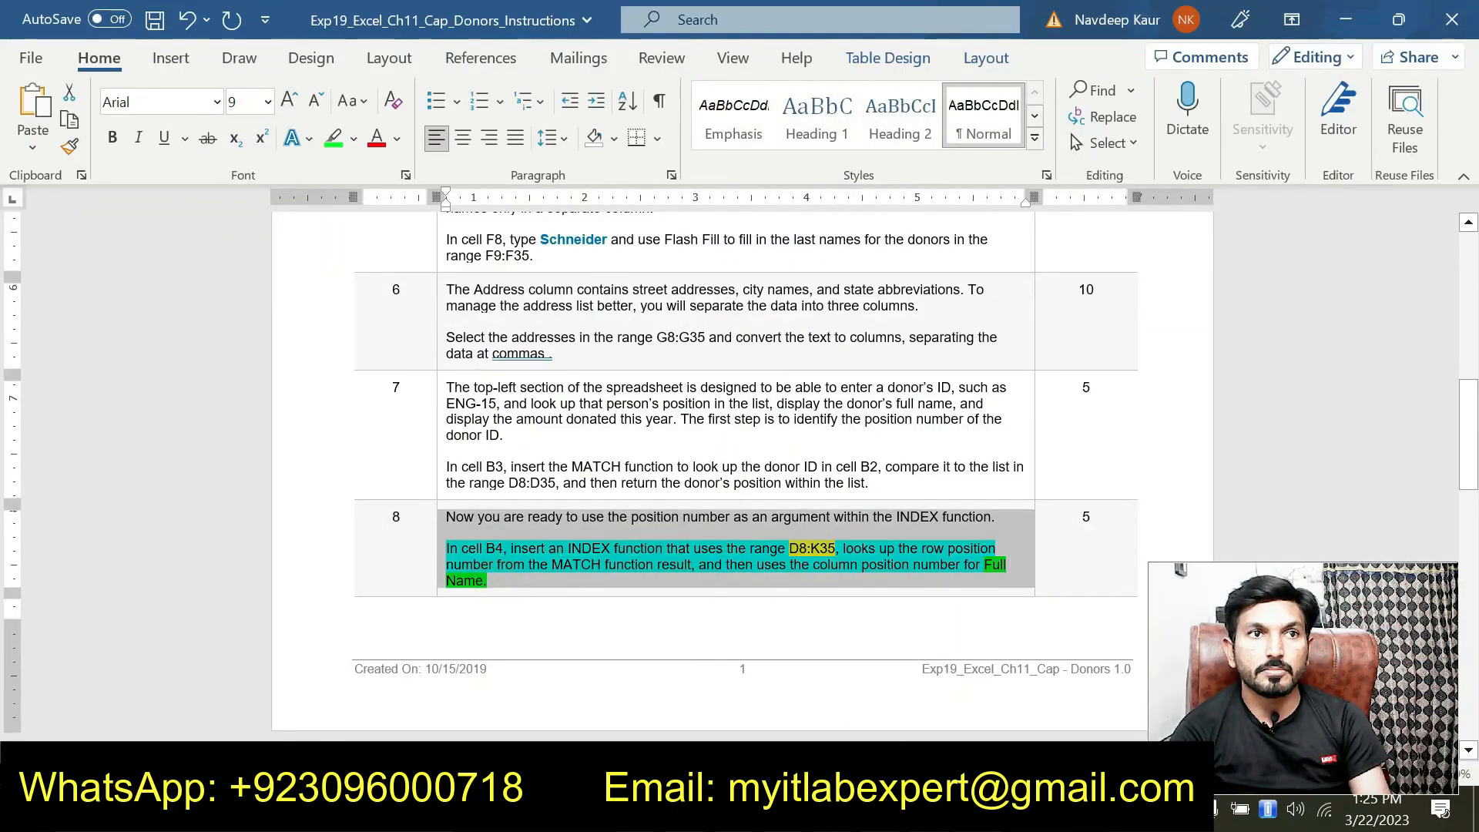
click(463, 558)
drag(495, 583, 446, 548)
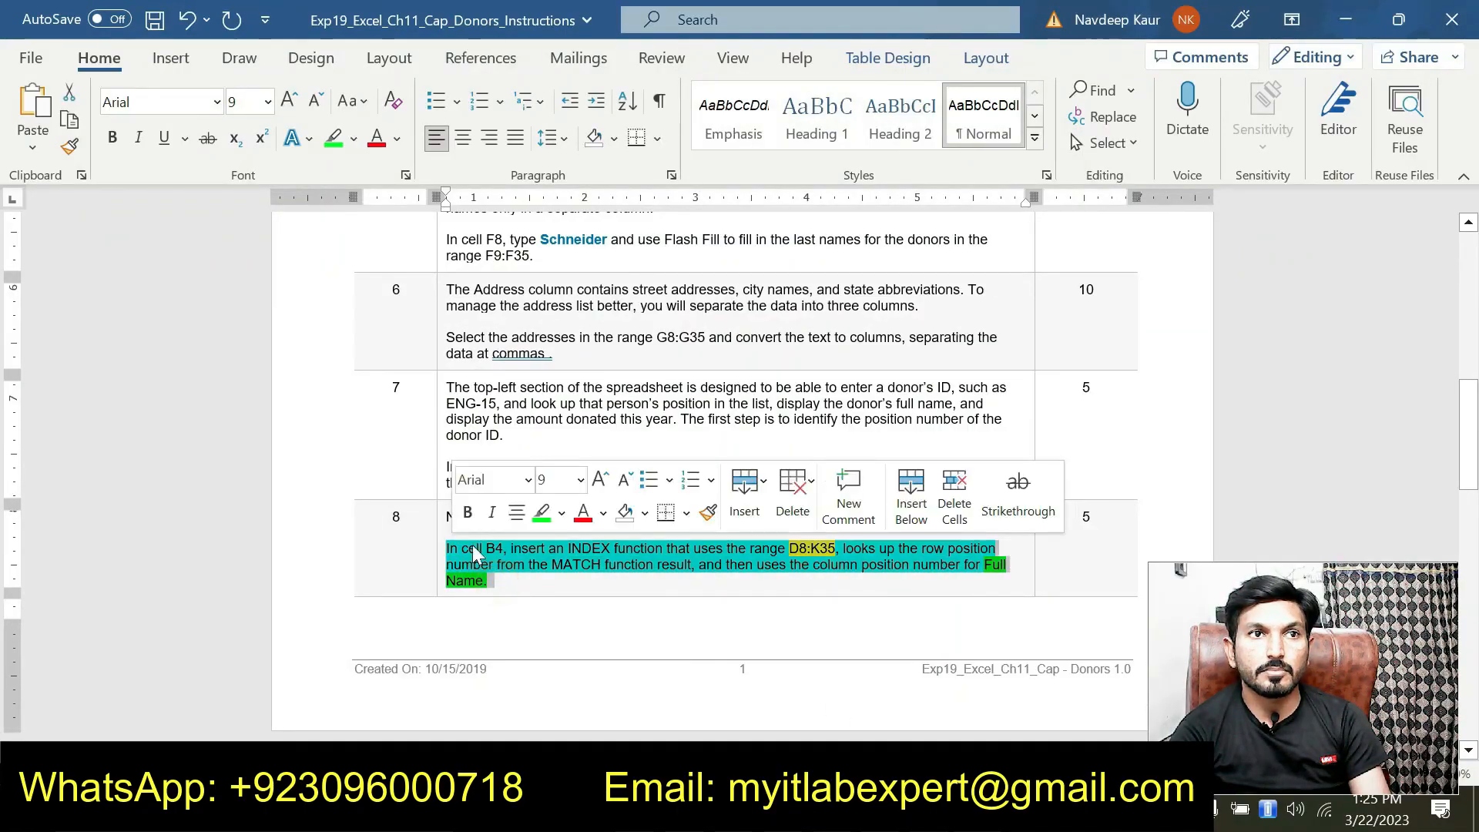
click(541, 512)
scroll(557, 574, down, 3)
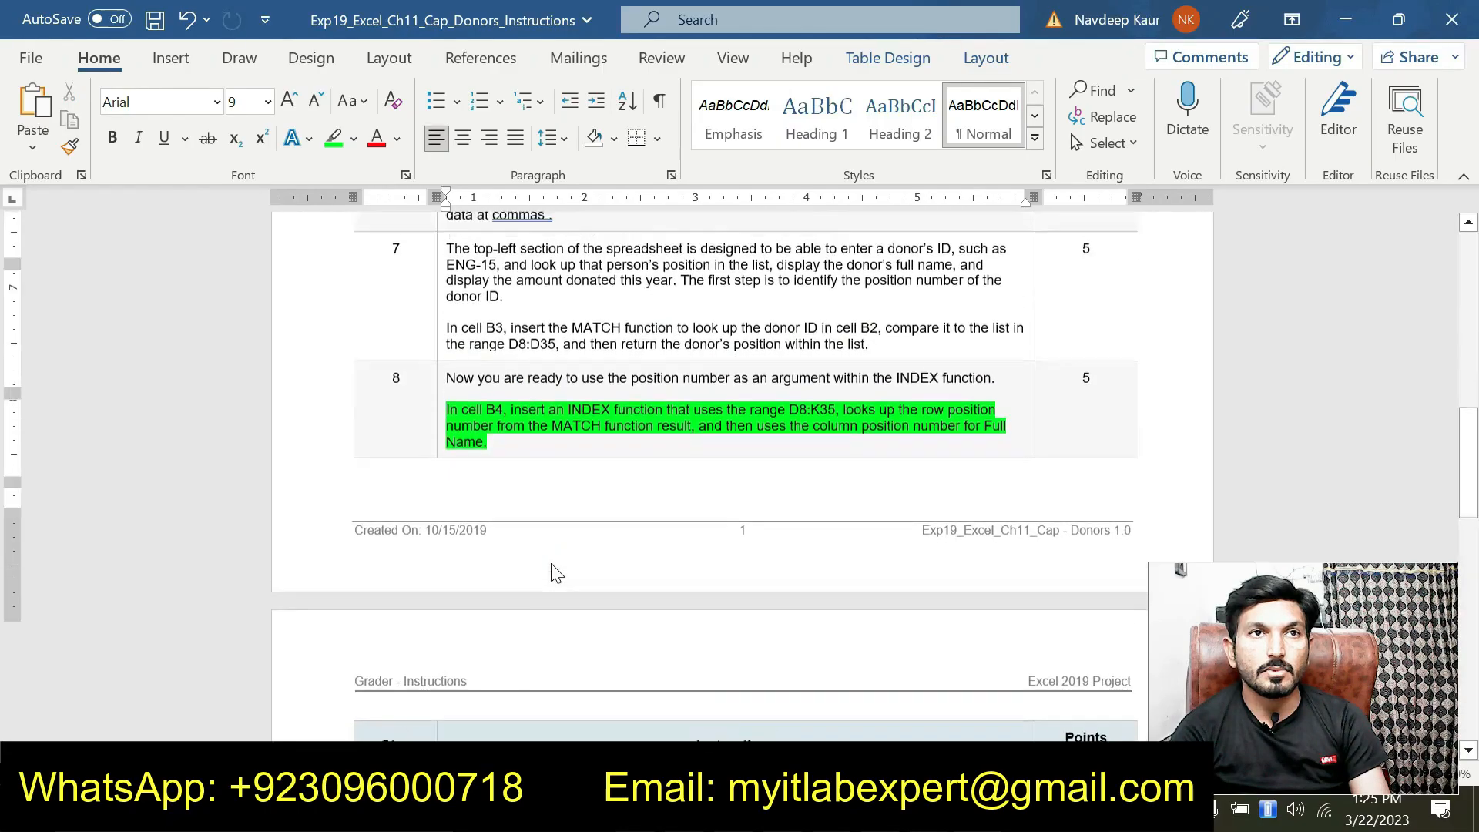
scroll(557, 573, up, 2)
drag(495, 530, 448, 494)
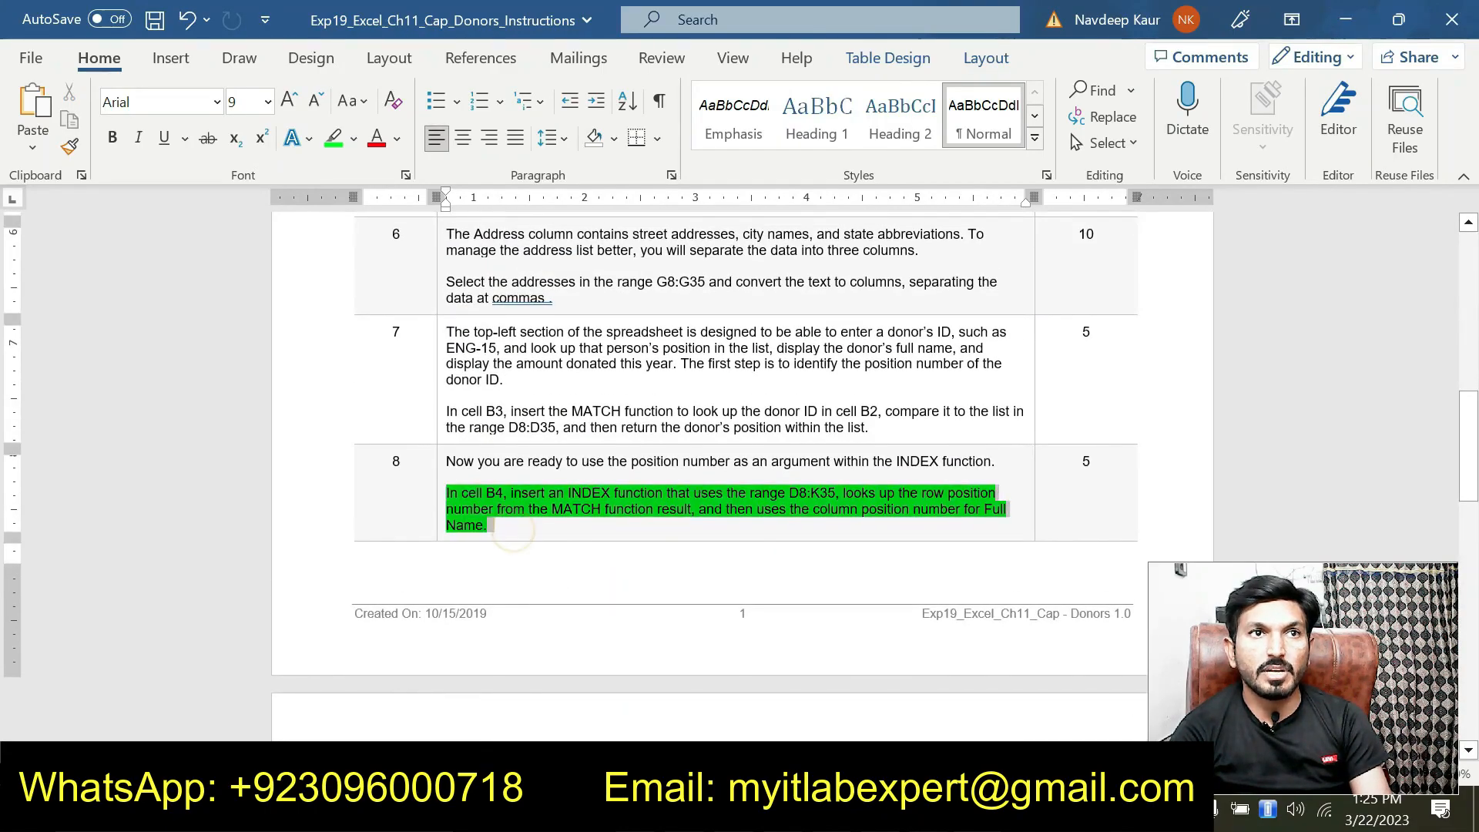
click(545, 458)
scroll(591, 548, down, 10)
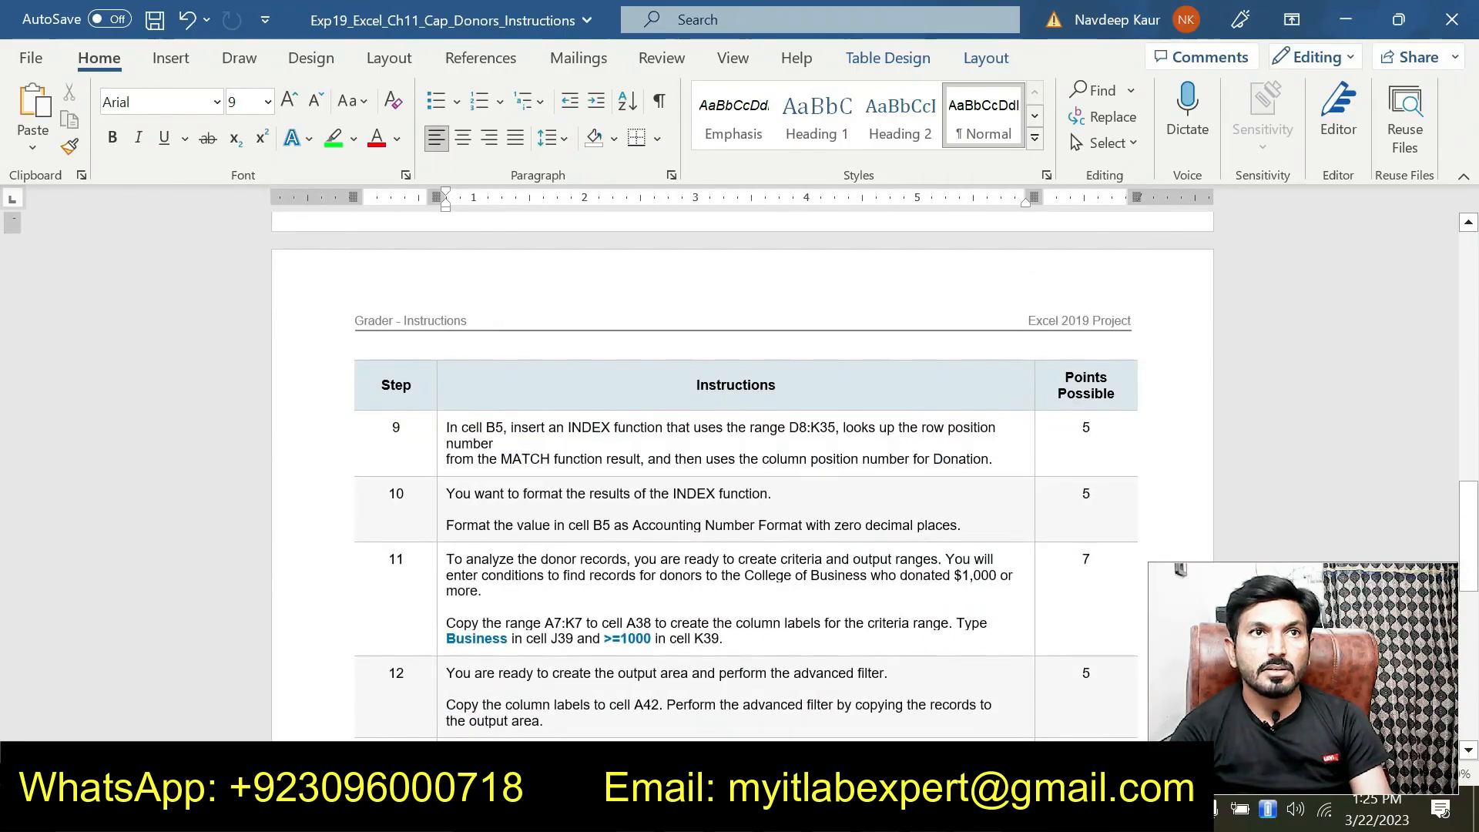
- Highlight step 9's INDEX instruction for cell B5 in green and read through its range, row and column requirements
drag(993, 460, 447, 427)
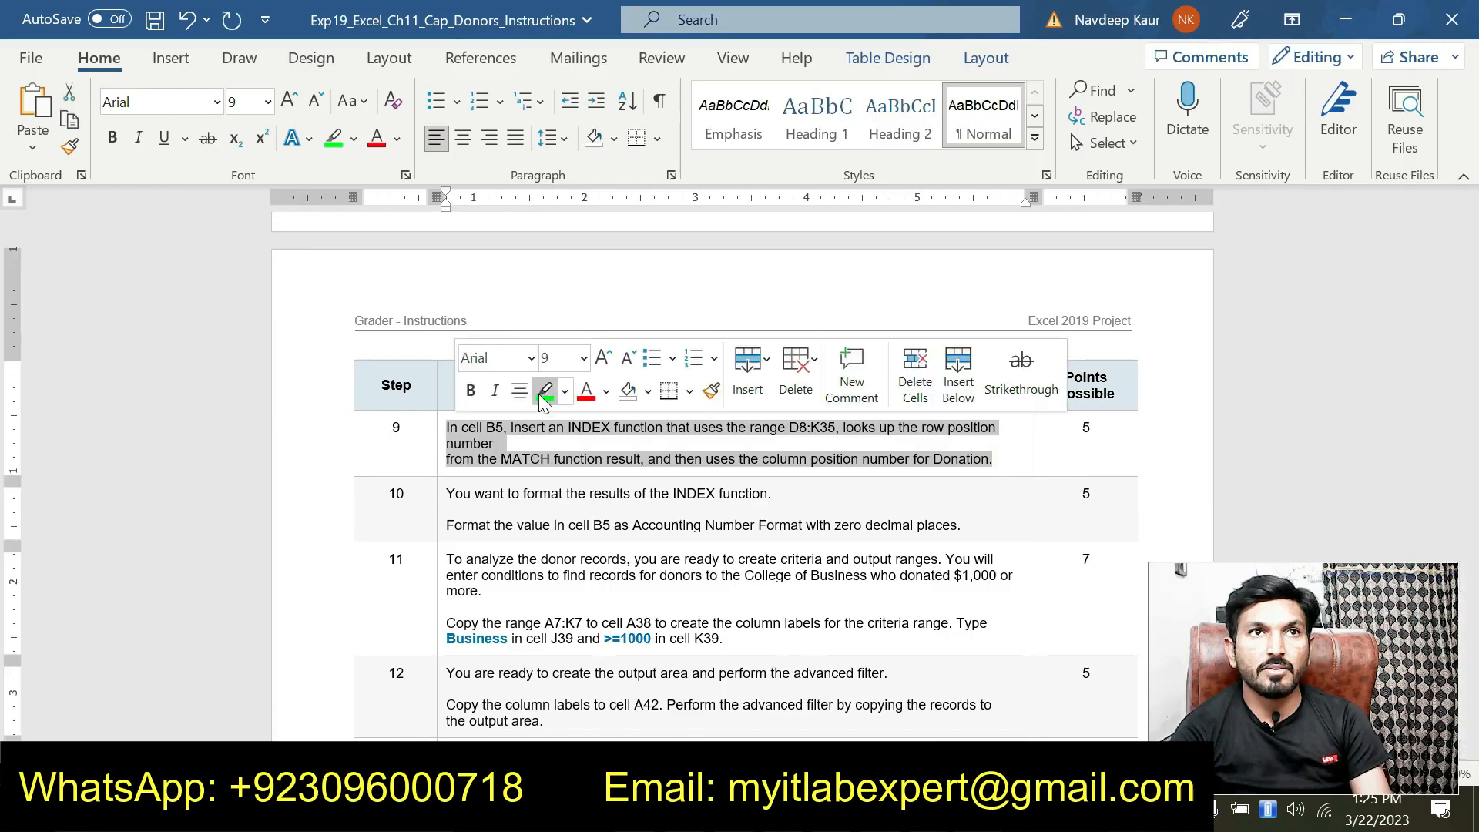
click(542, 389)
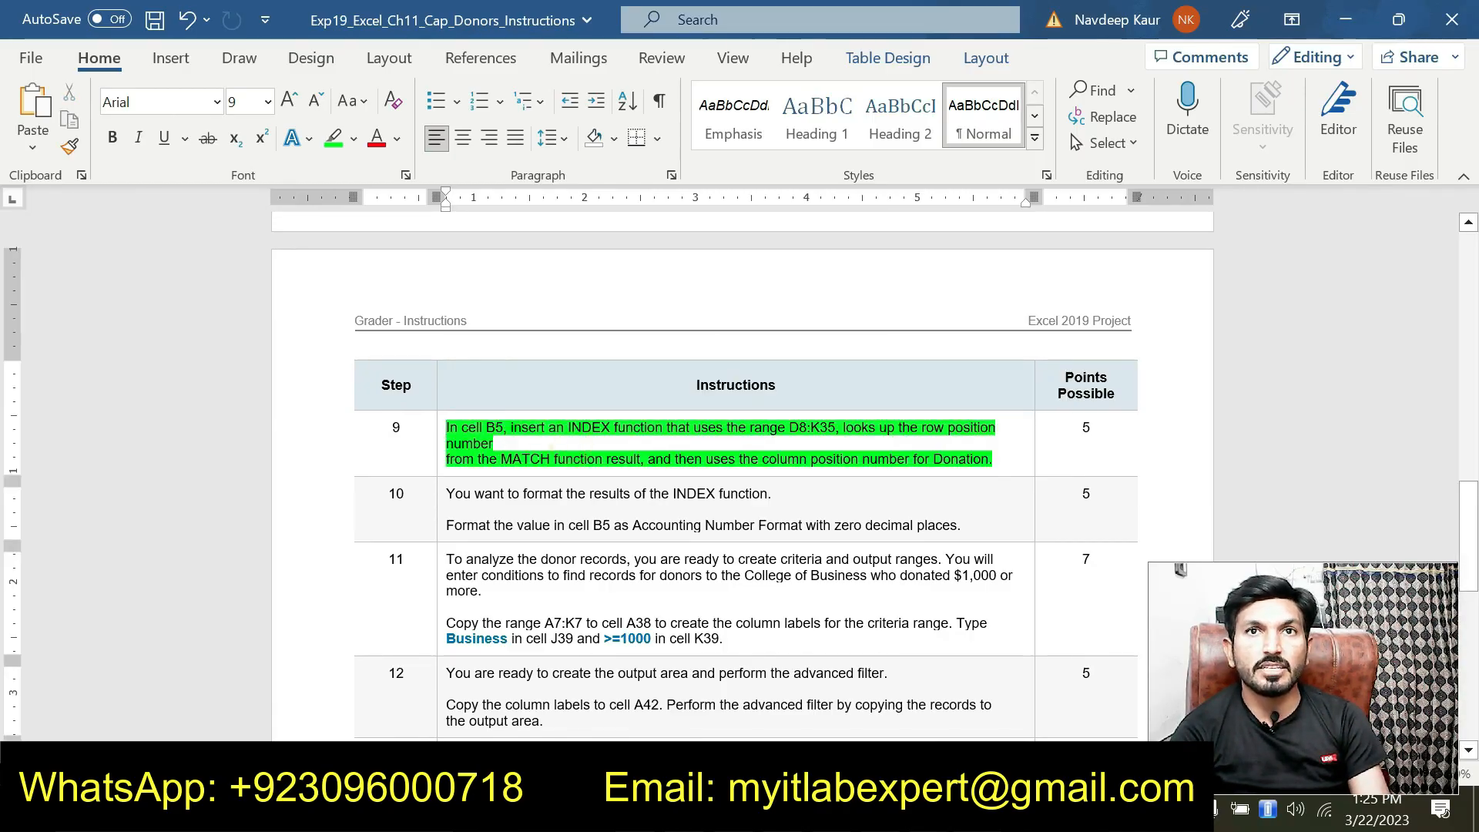
drag(790, 428, 834, 430)
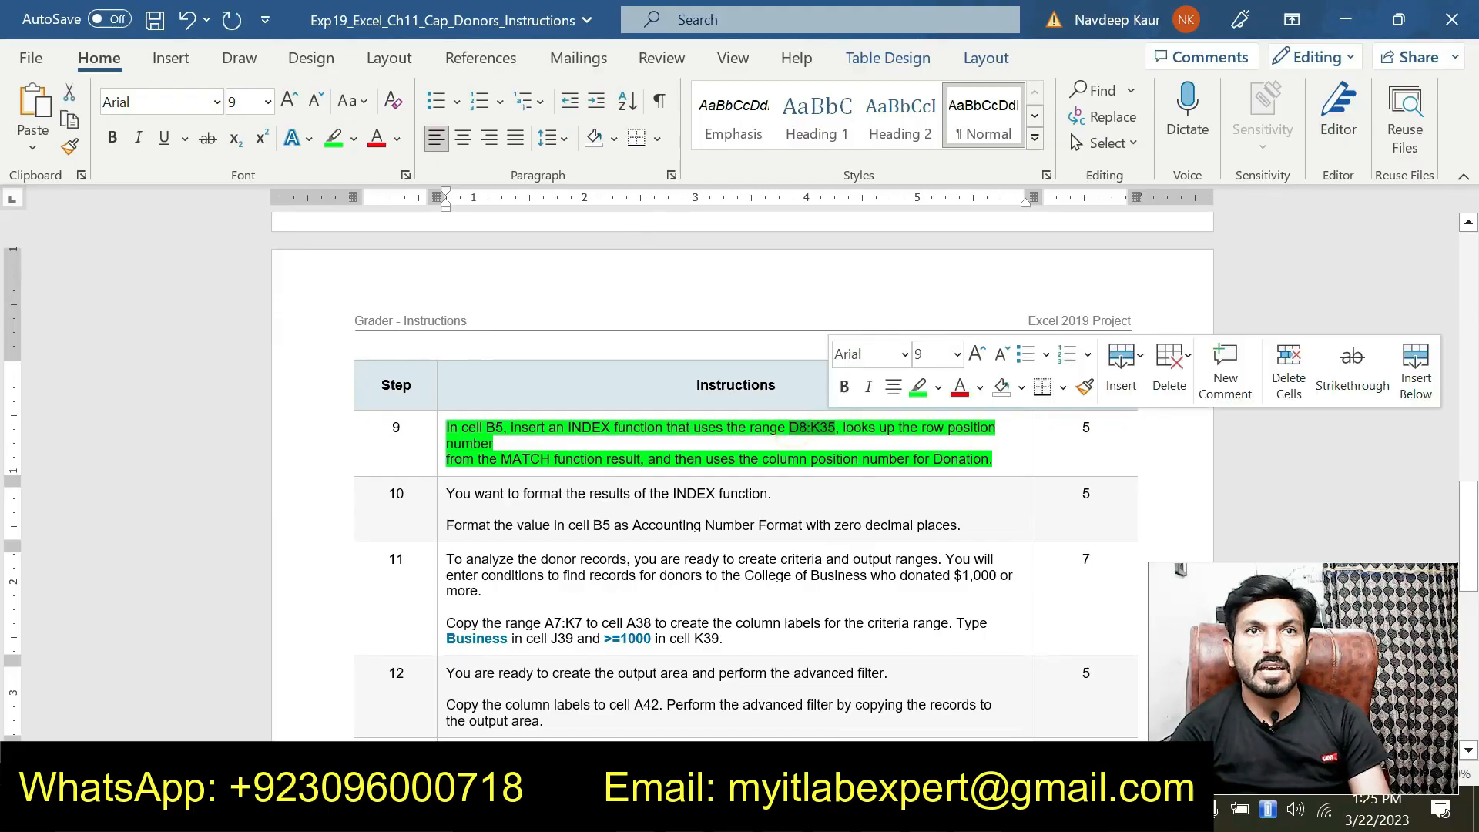
click(768, 446)
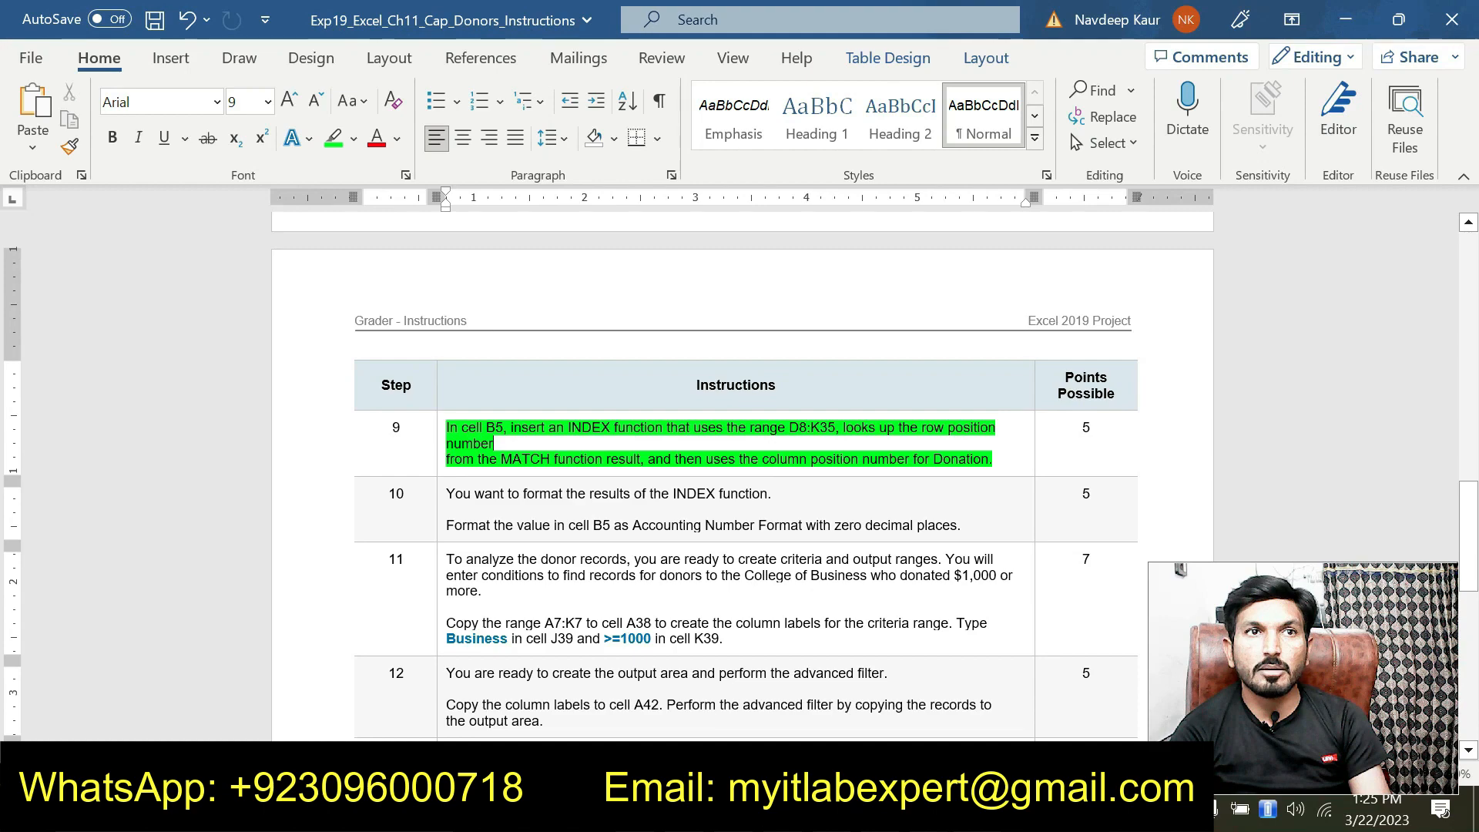
click(579, 460)
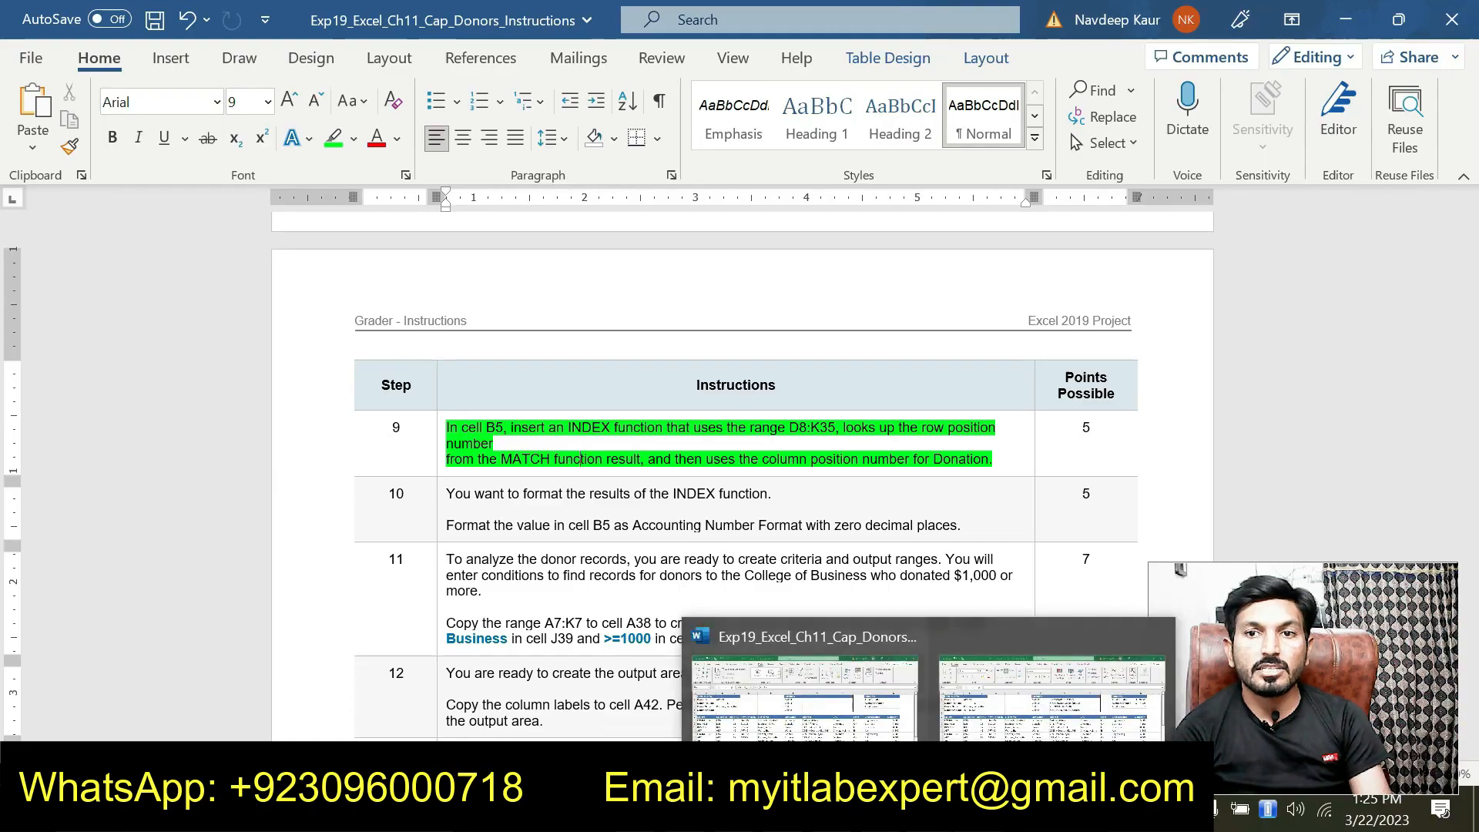
- Switch to the donors workbook and compare the lookup values in B2:B4 with the donor ID, full name and donation in row 13
click(801, 758)
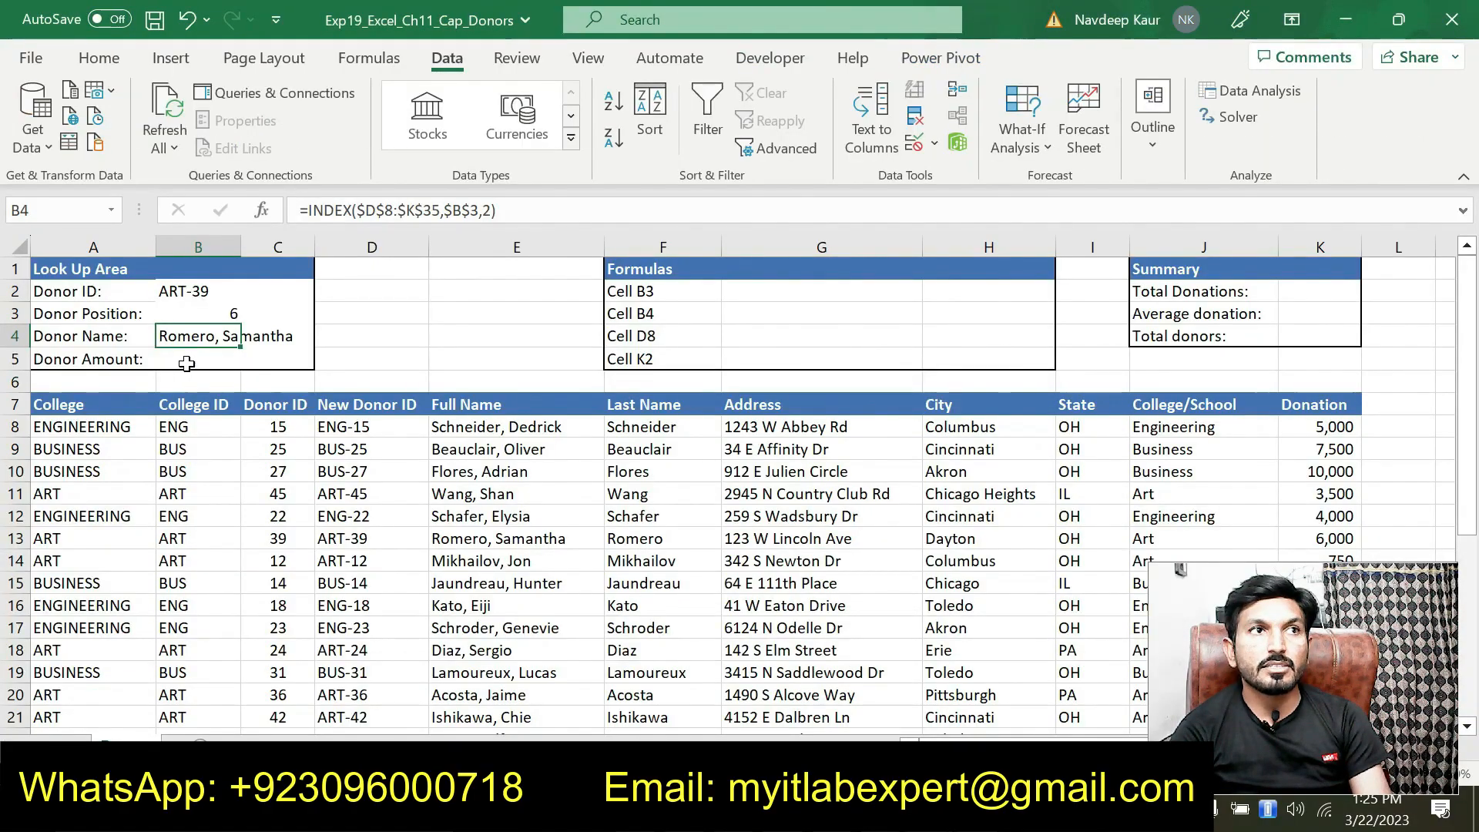
click(188, 362)
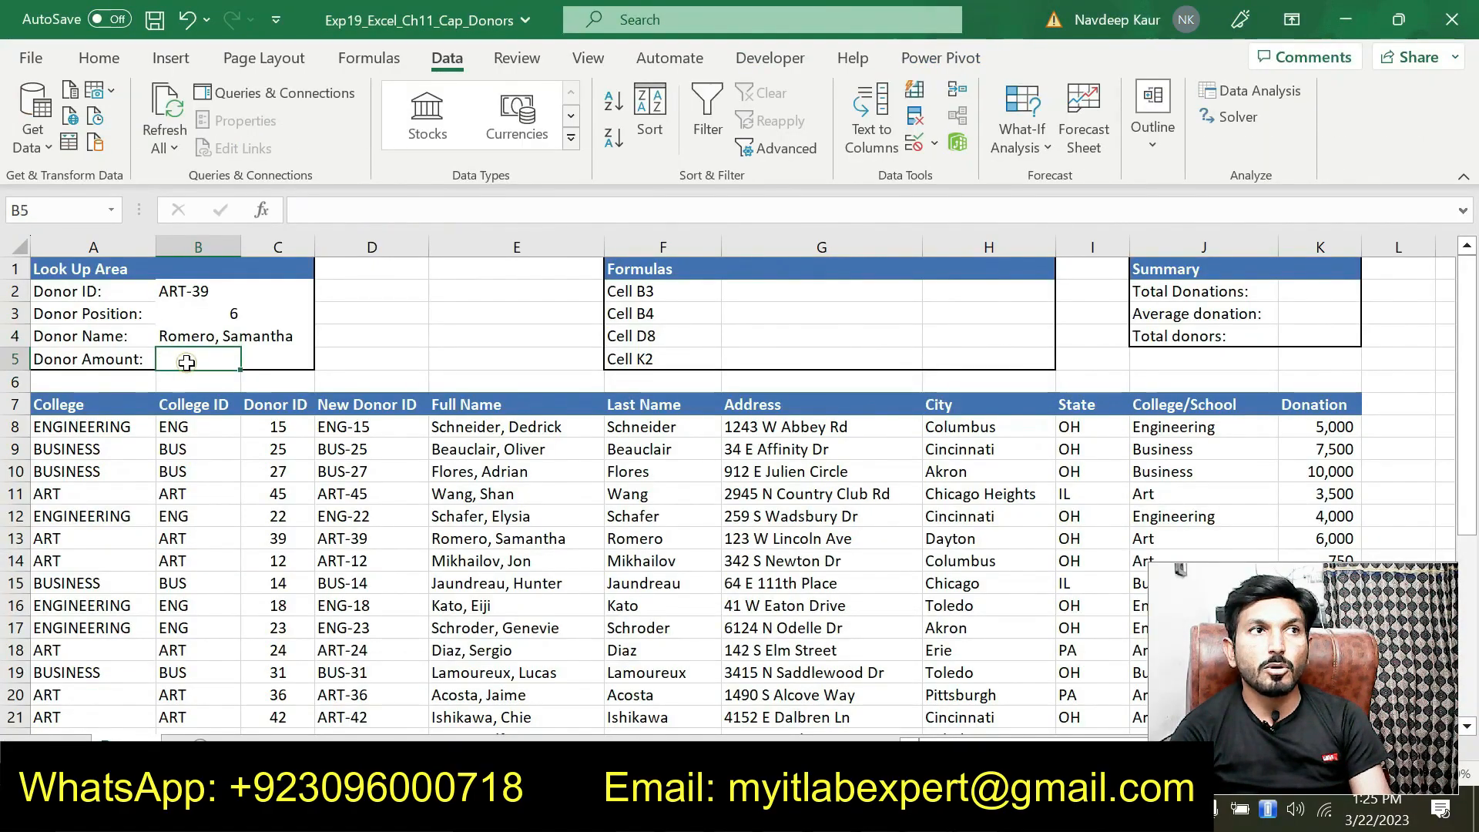
click(181, 292)
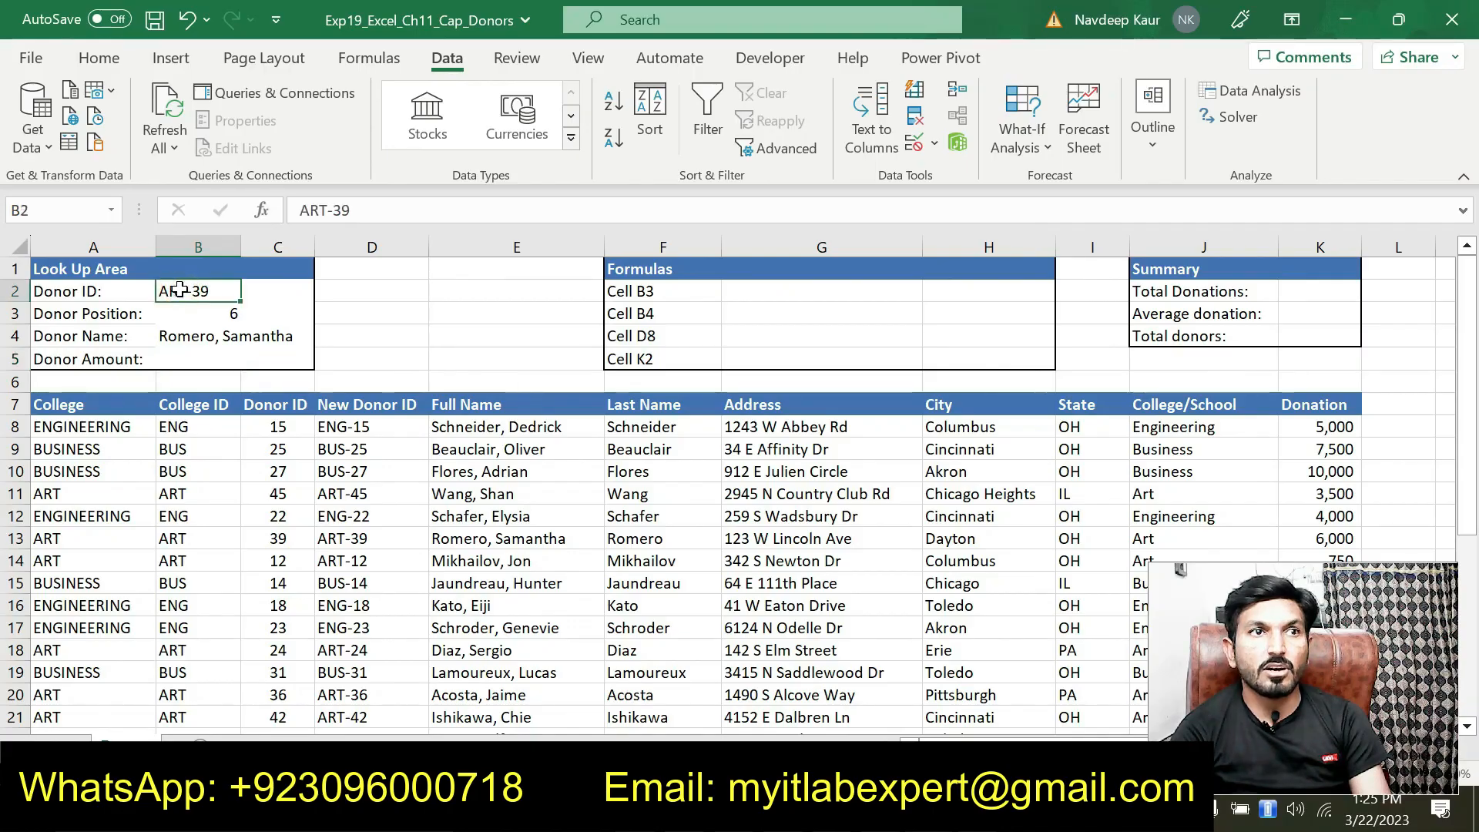
click(350, 543)
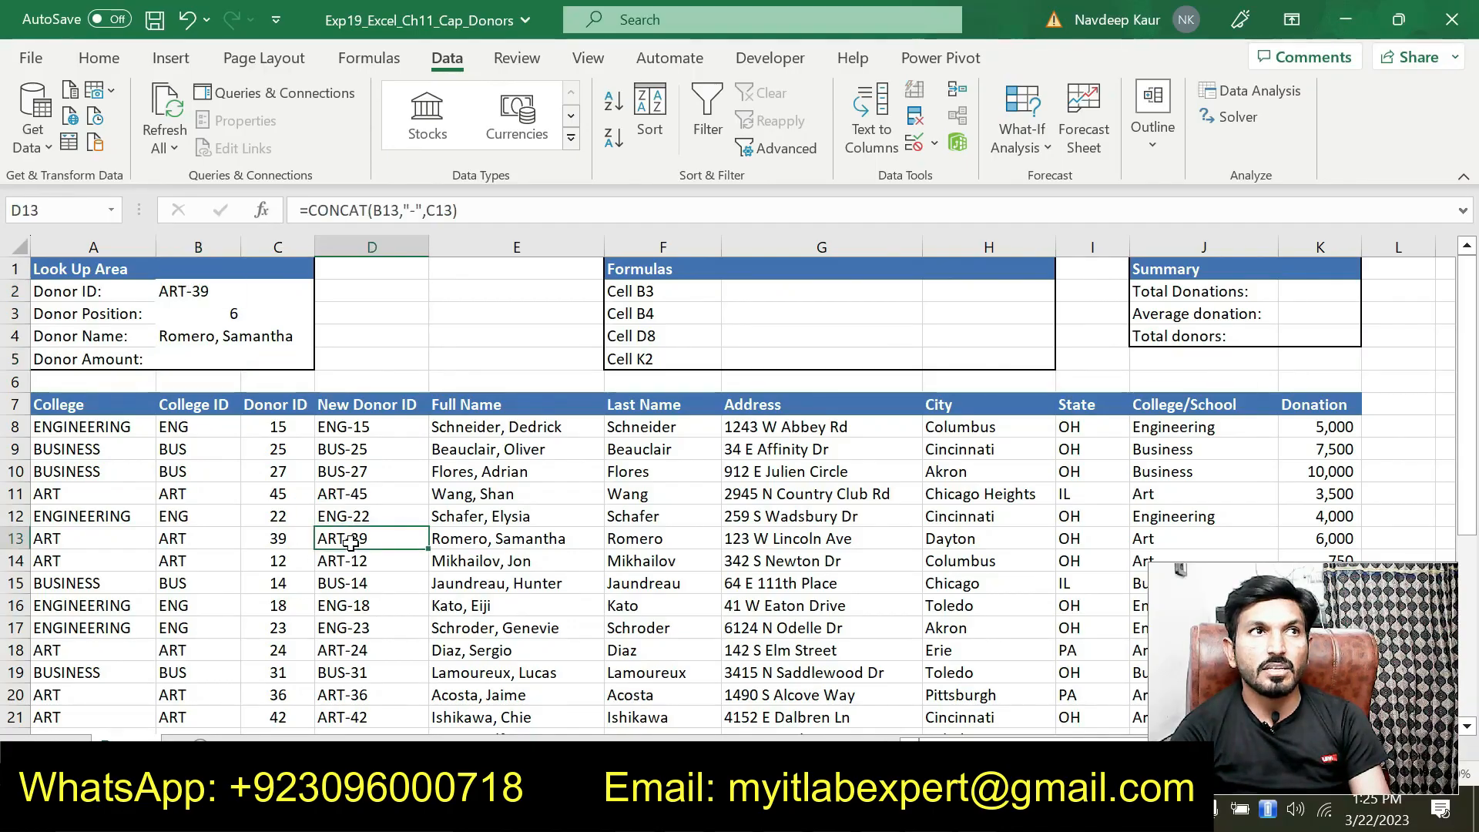
click(225, 313)
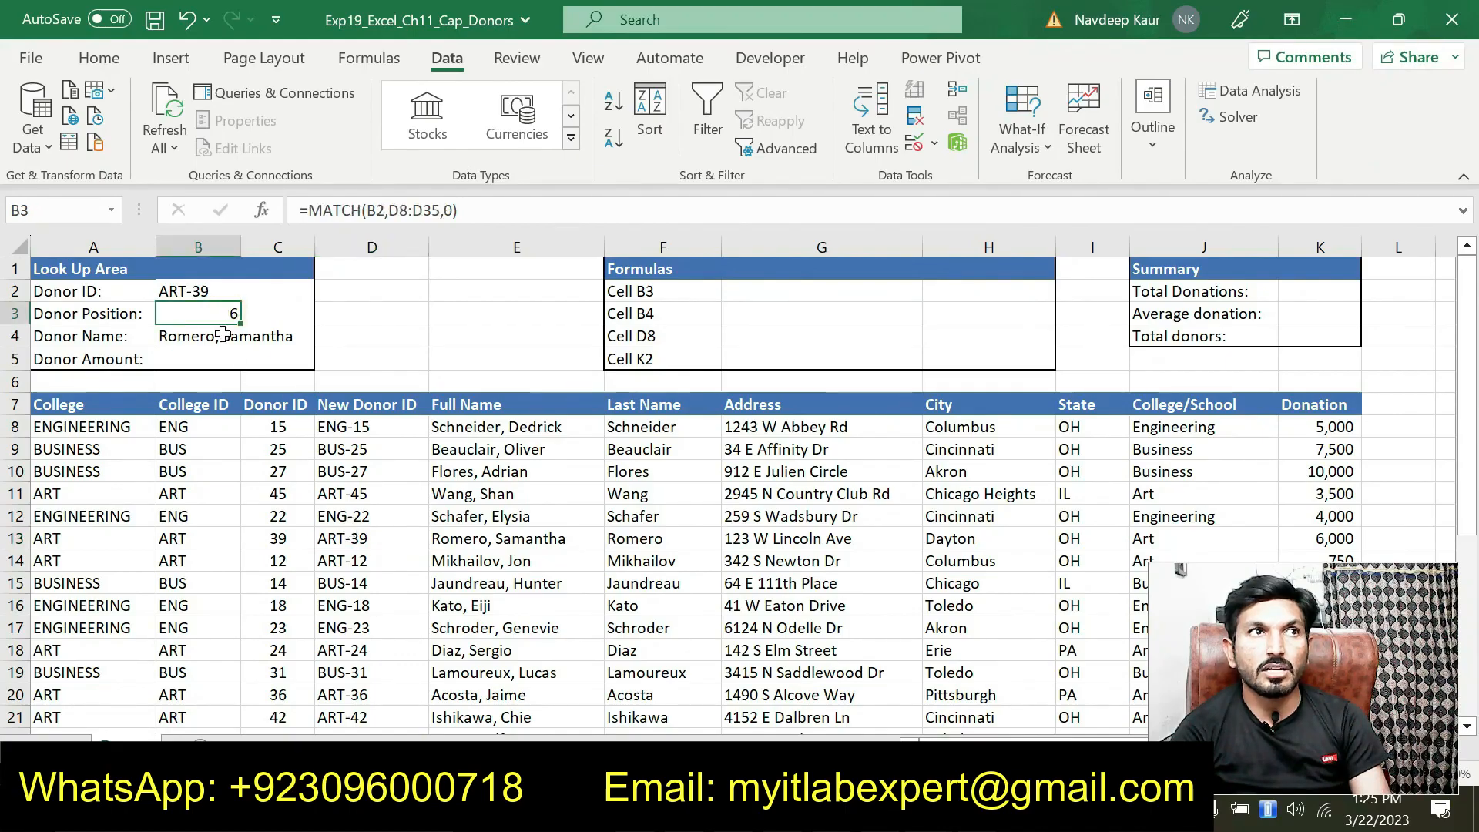
click(224, 337)
click(490, 537)
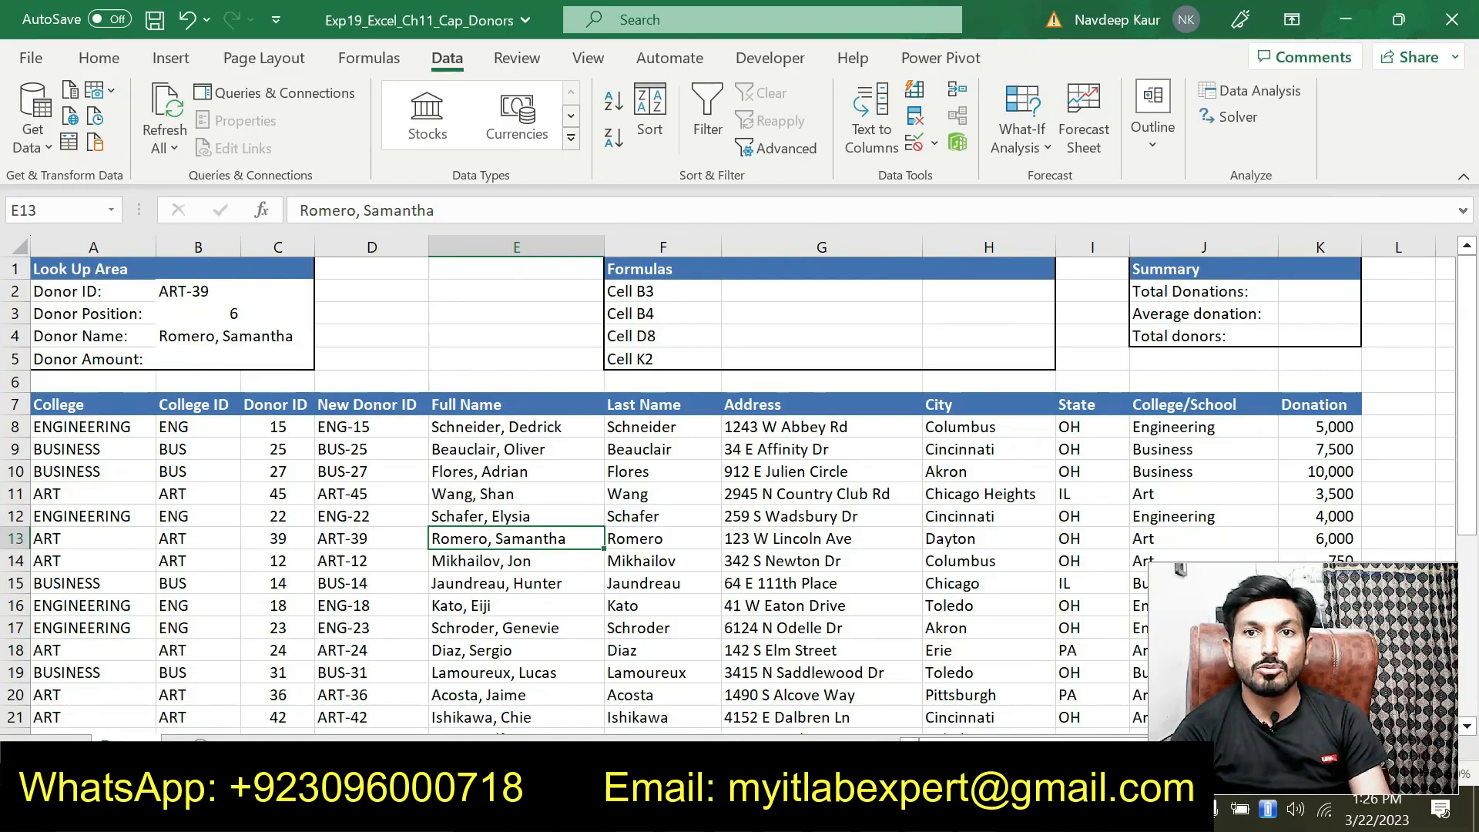
drag(928, 739, 964, 739)
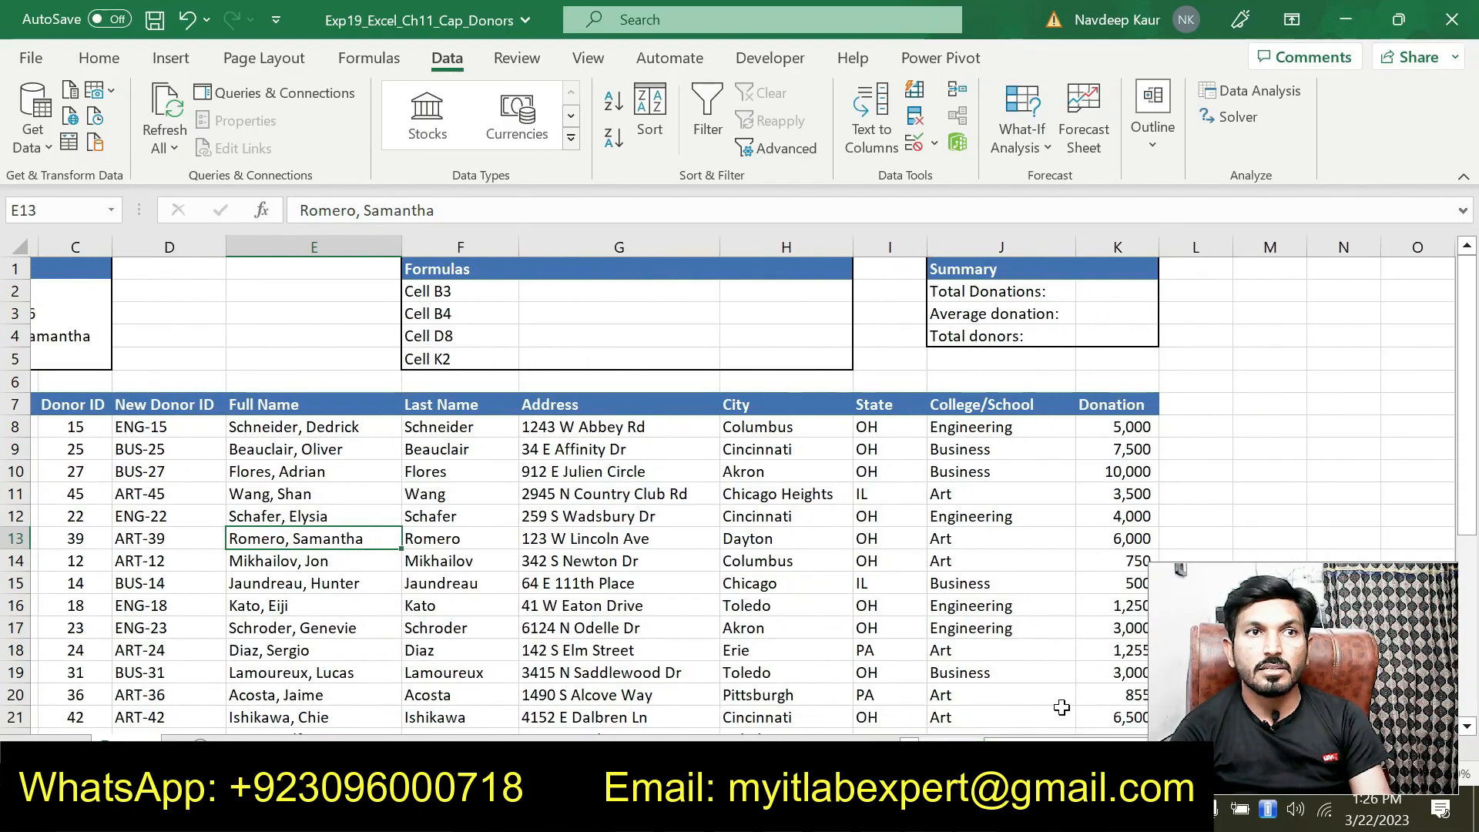
click(1109, 540)
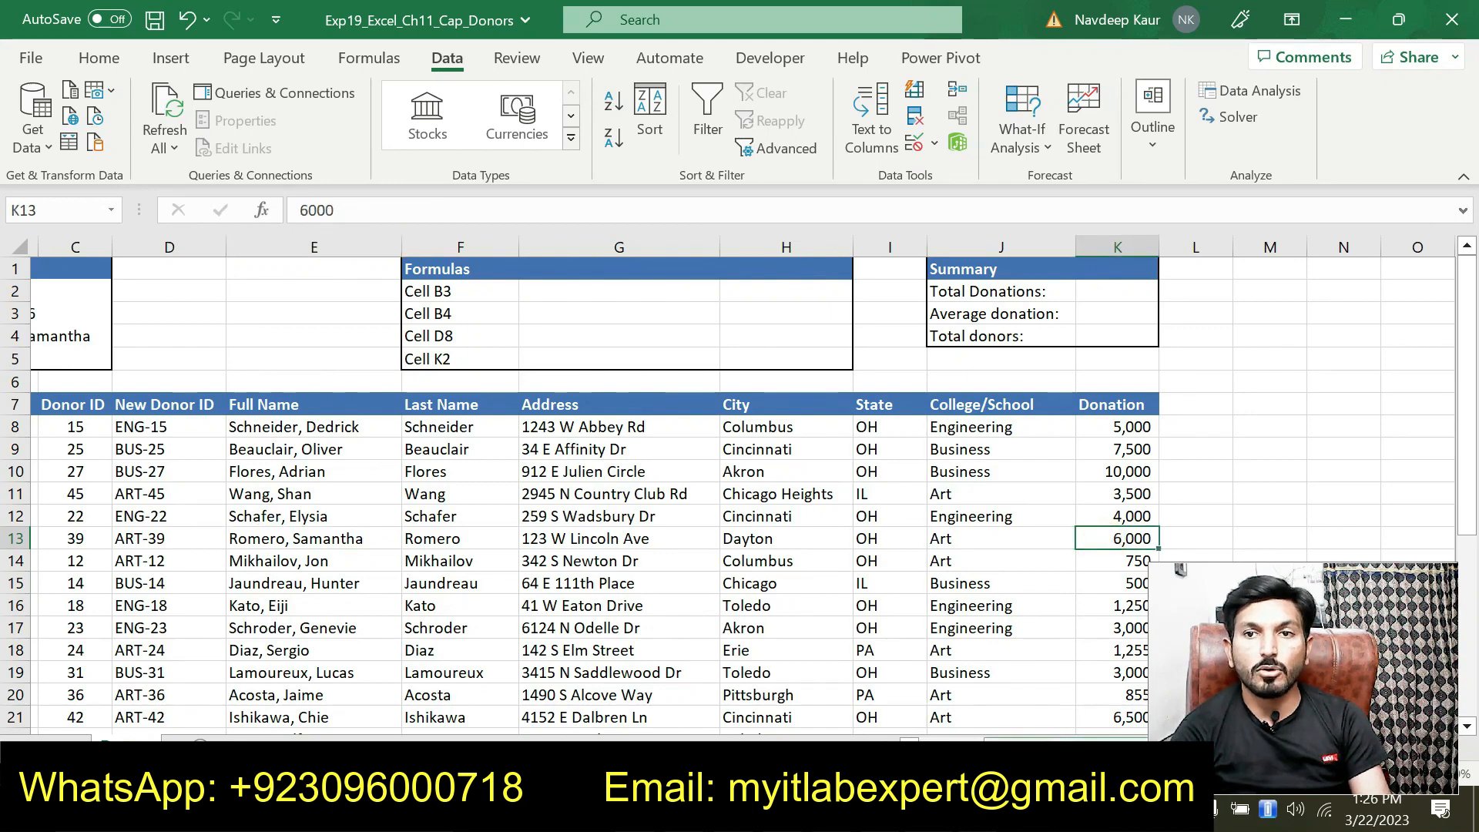
scroll(1032, 709, left, 3)
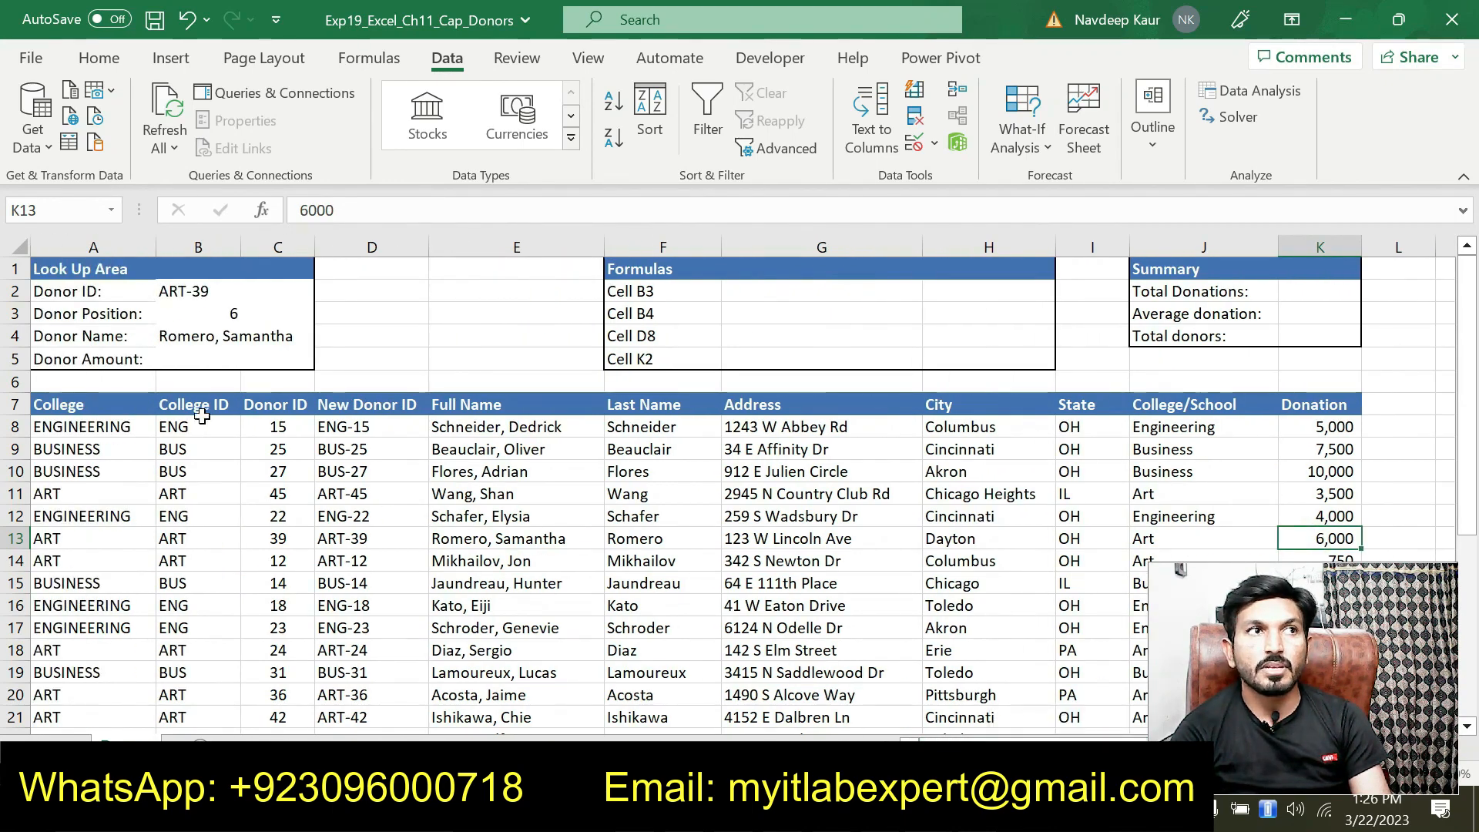
- Recheck step 9 in the Word instructions and start an INDEX function in cell B5 of the workbook with the array,row_num,column_num argument list
click(181, 360)
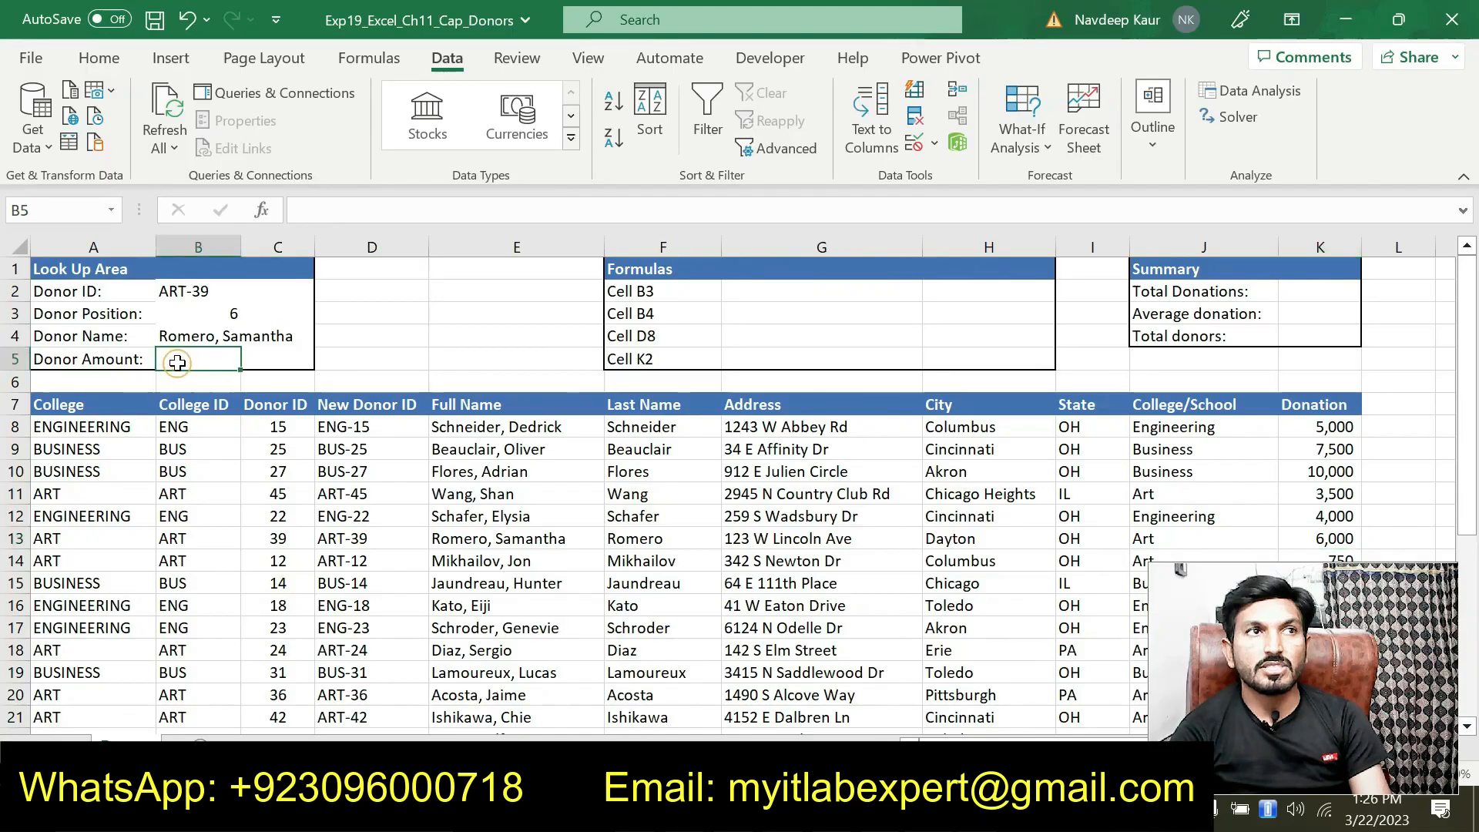
key(alt+Tab)
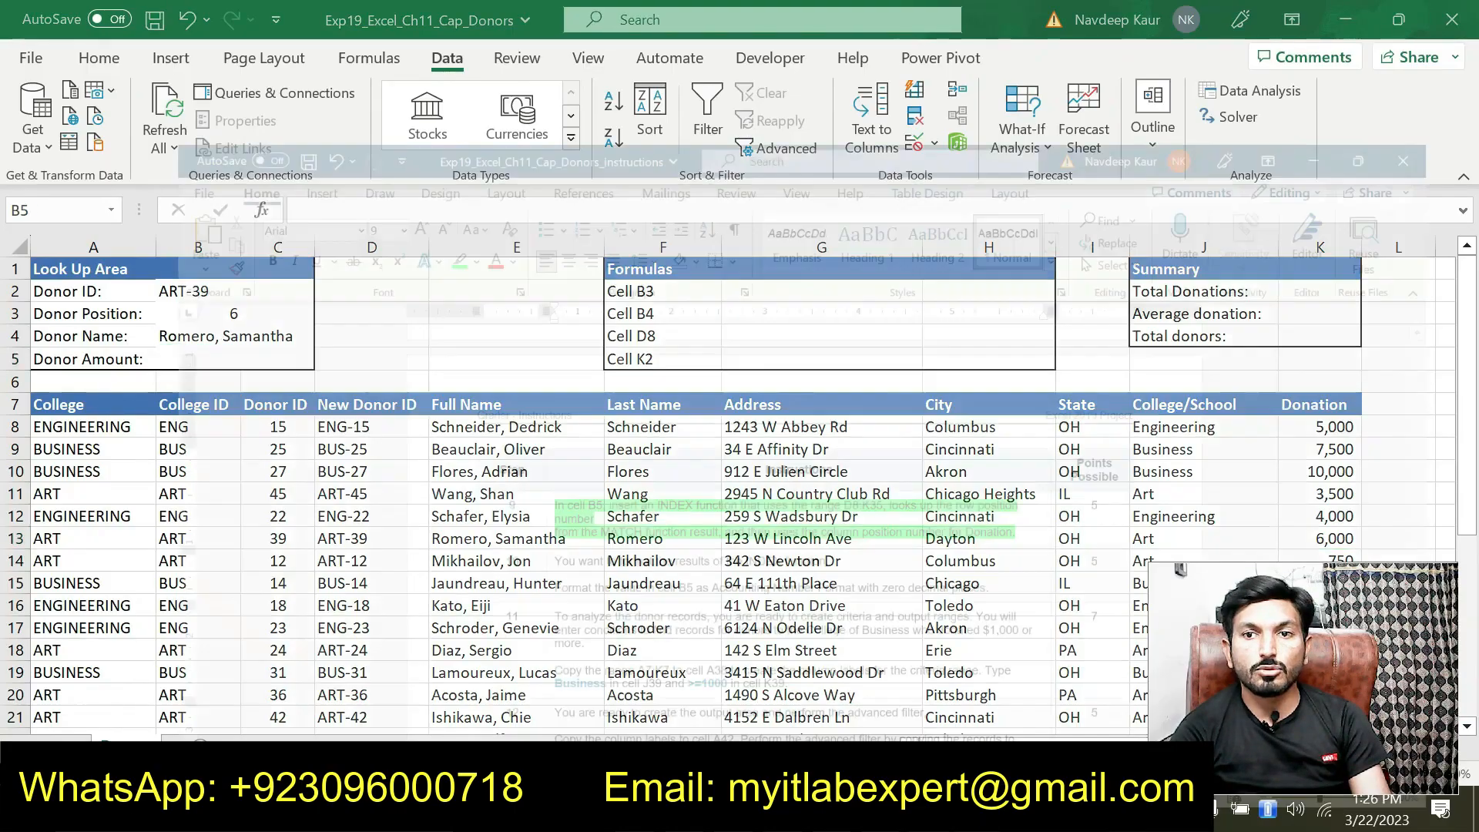
click(1004, 458)
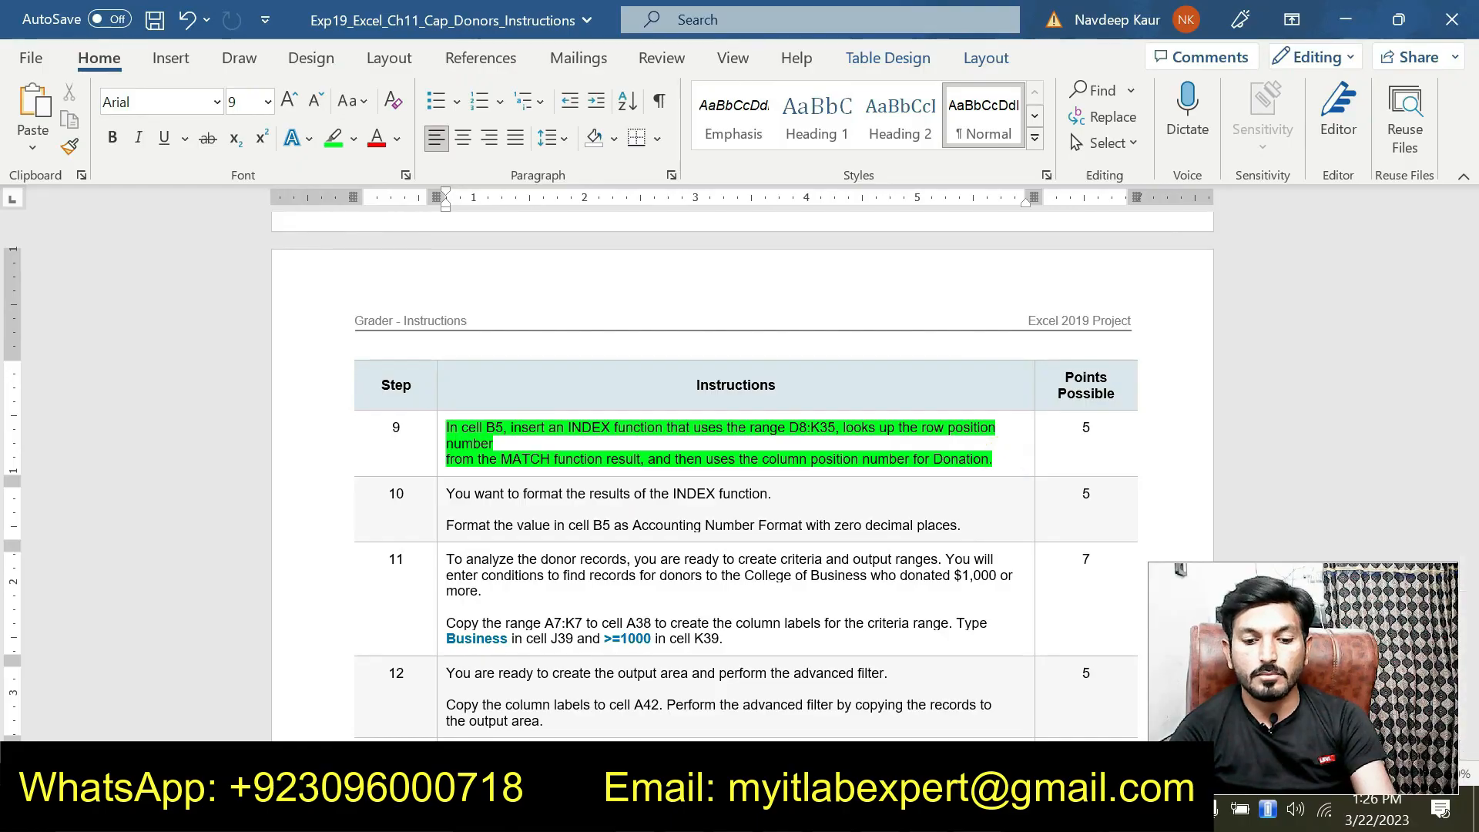
mouse_move(929, 812)
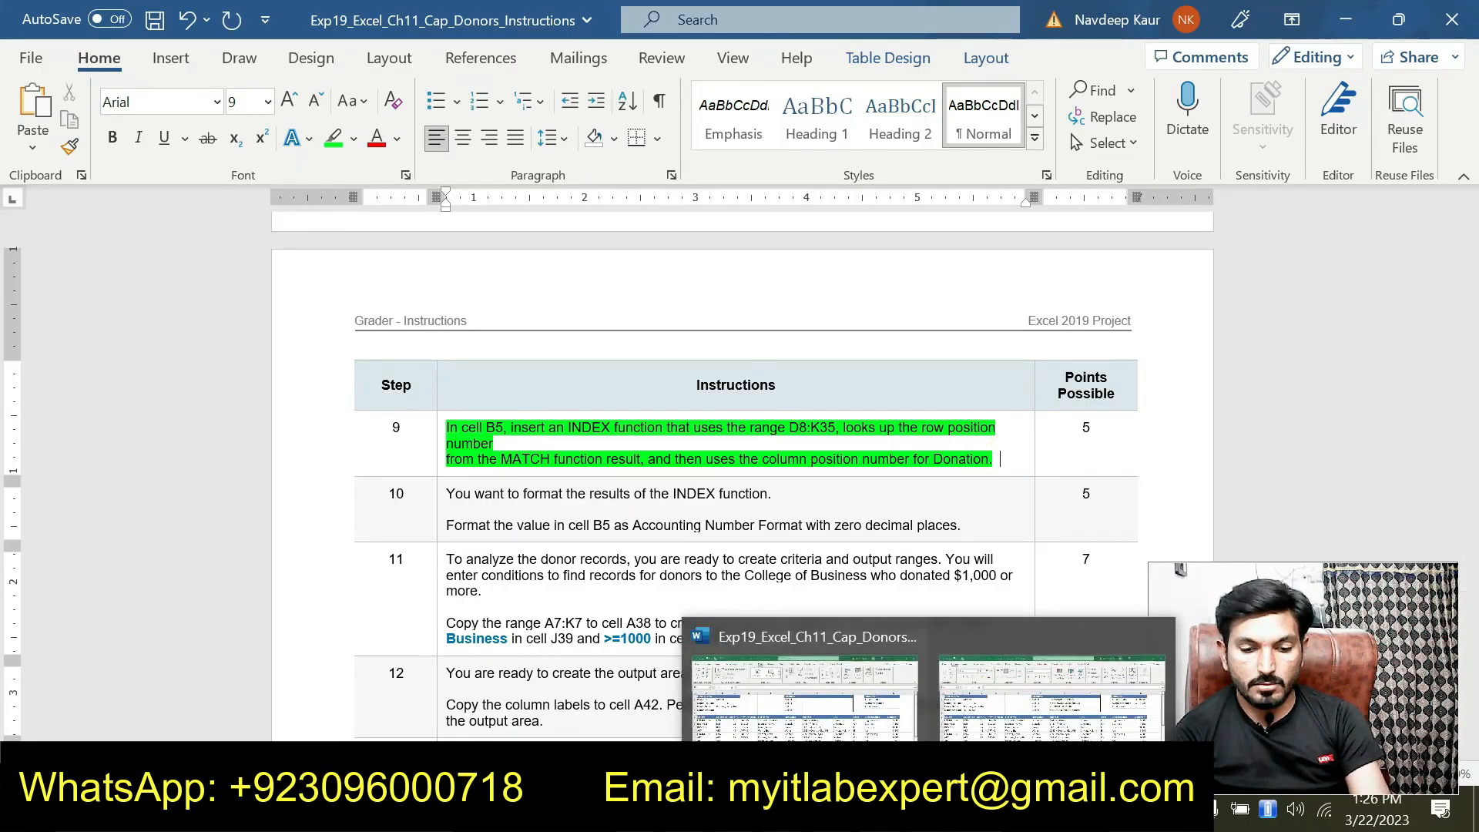
click(805, 716)
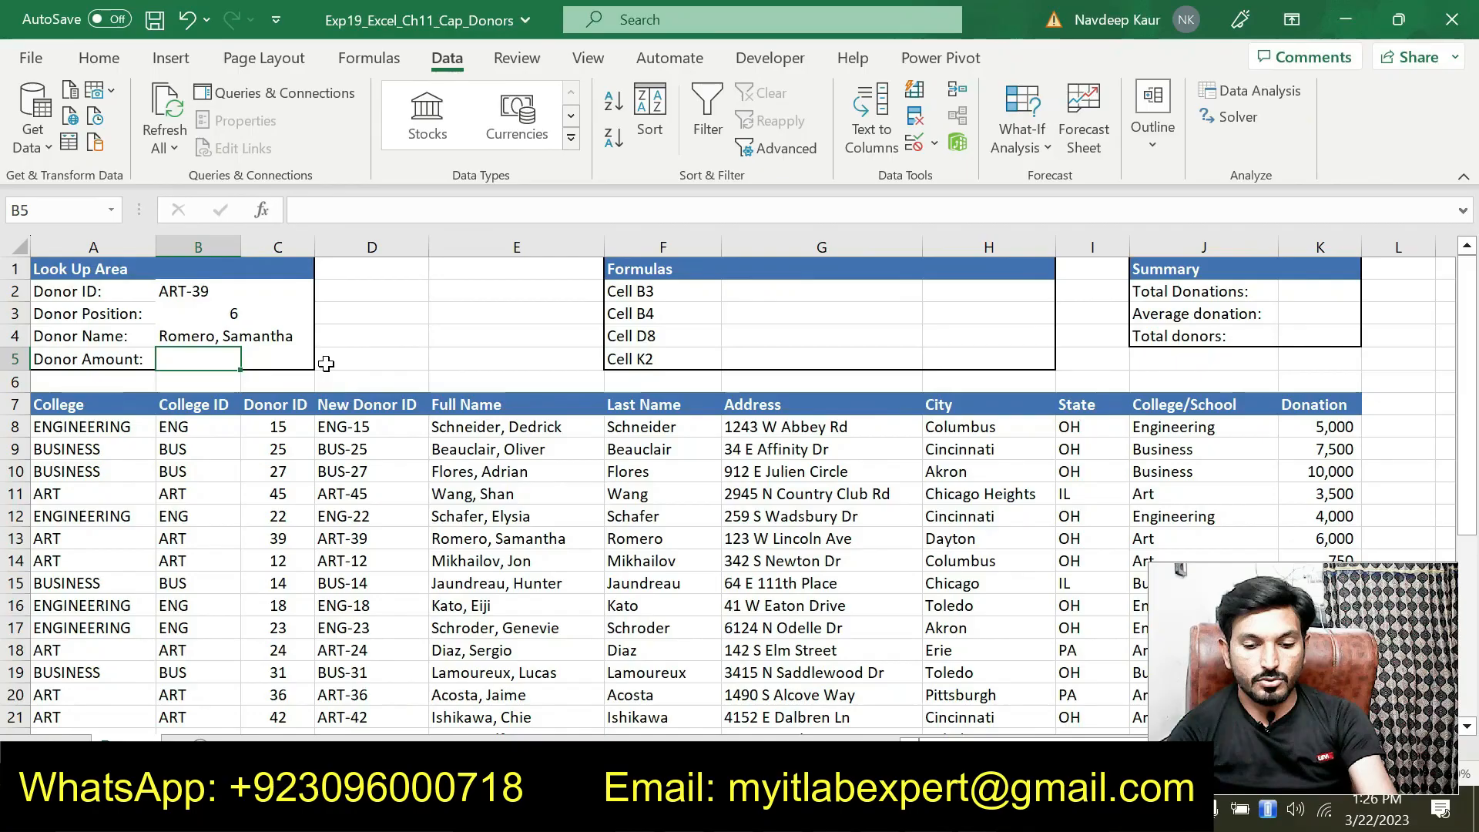
text(=INDE)
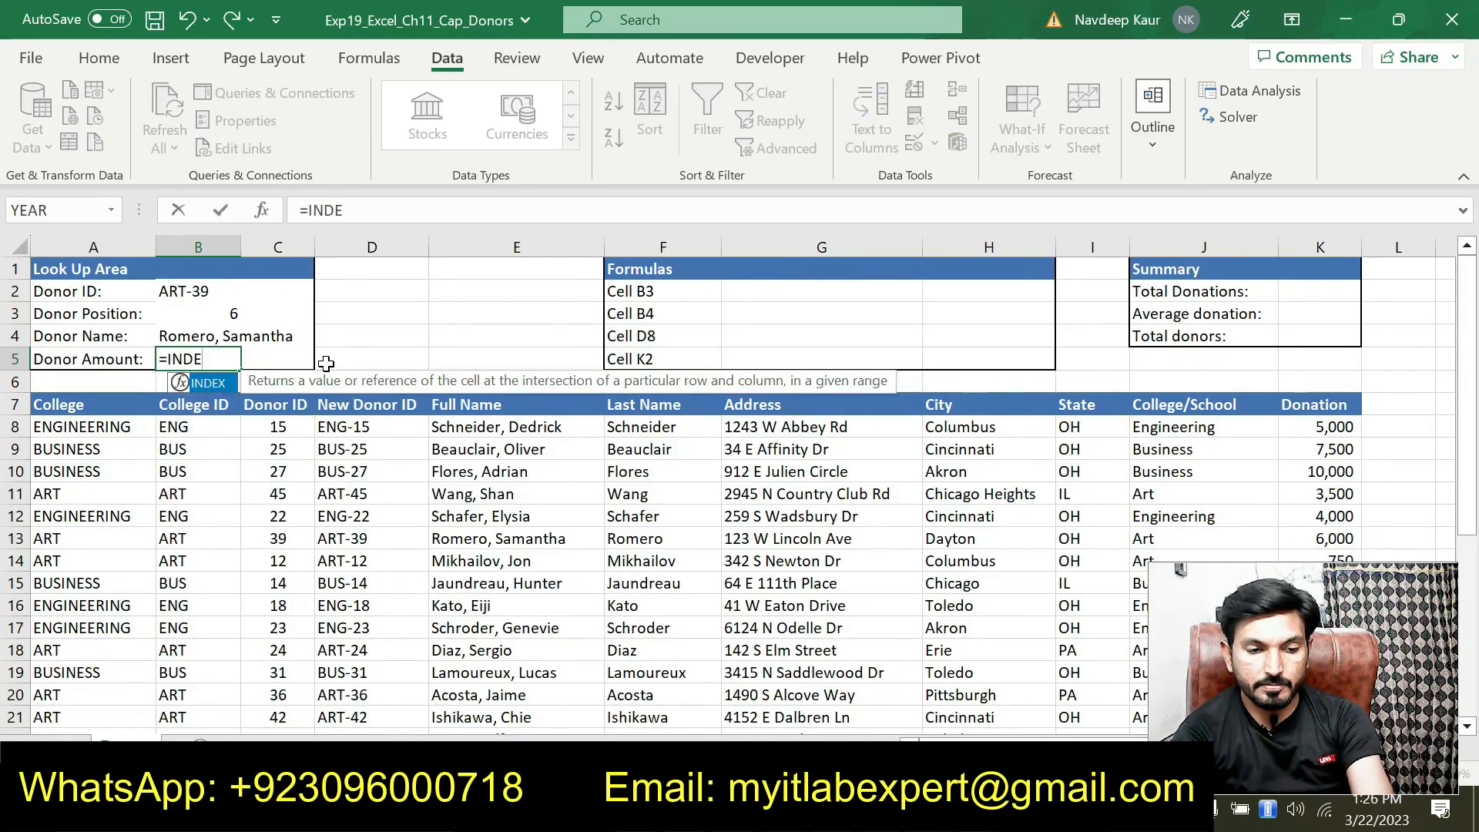
double_click(215, 390)
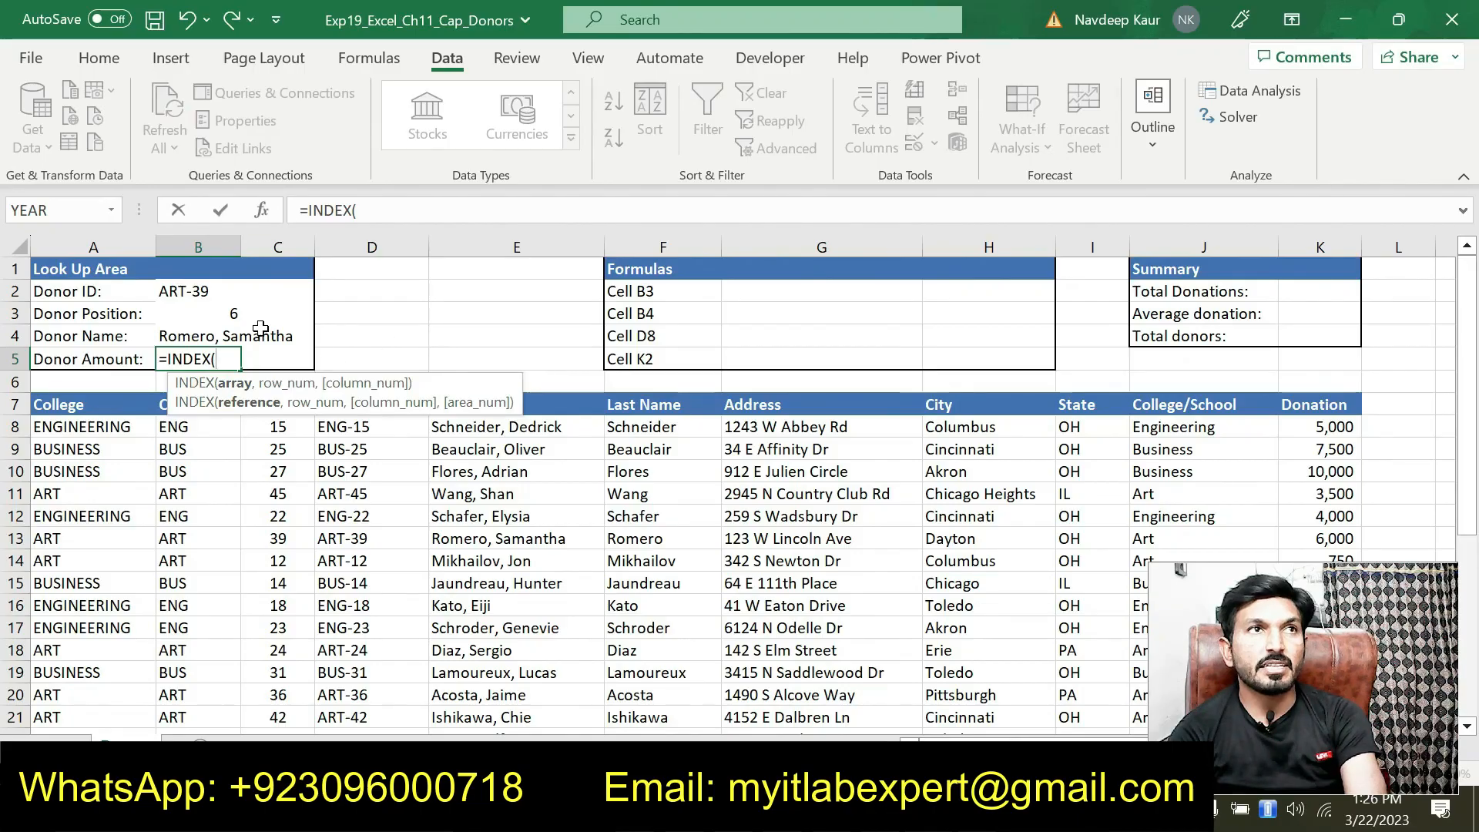
click(263, 213)
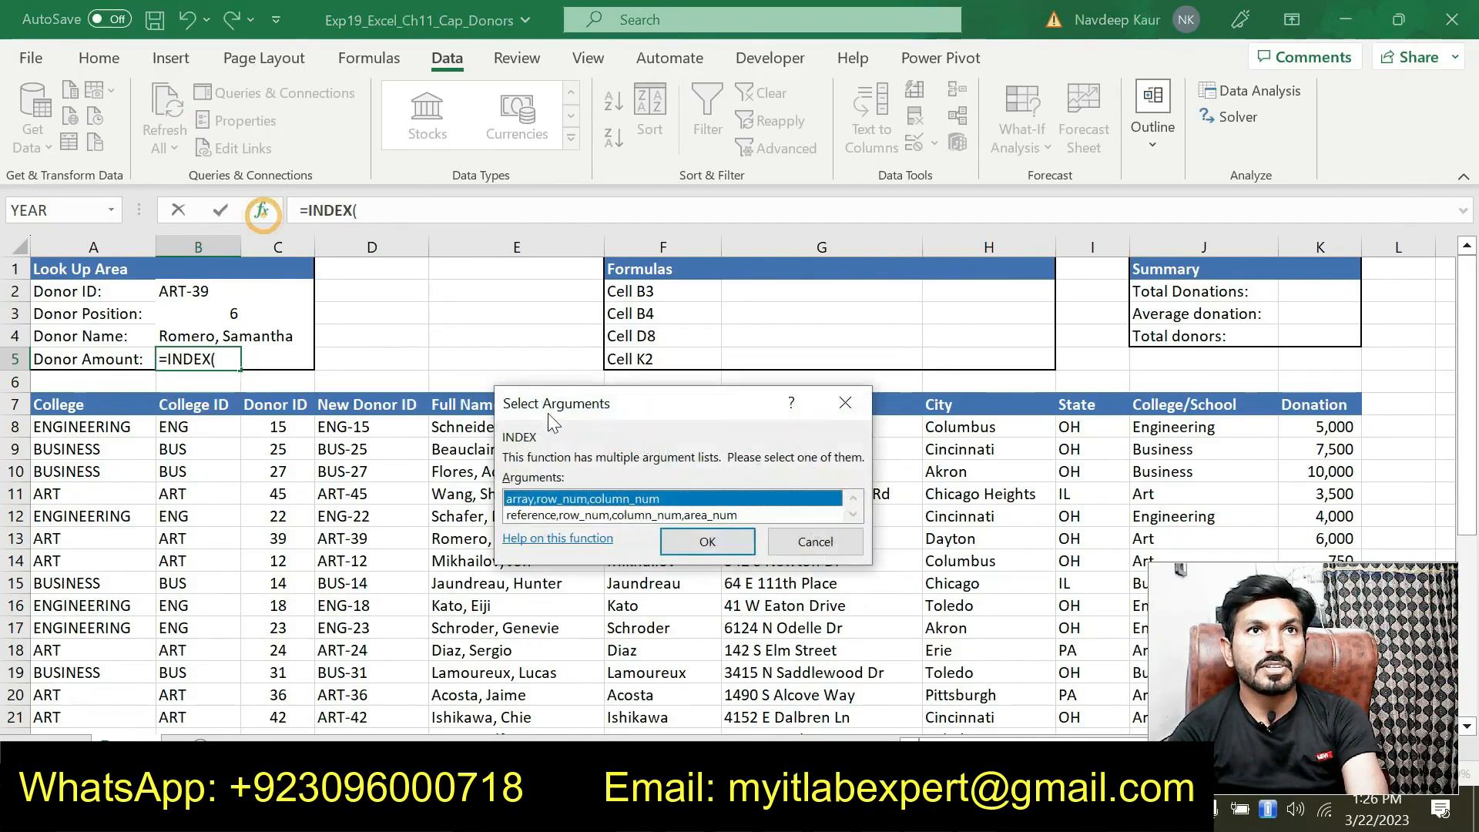
click(693, 543)
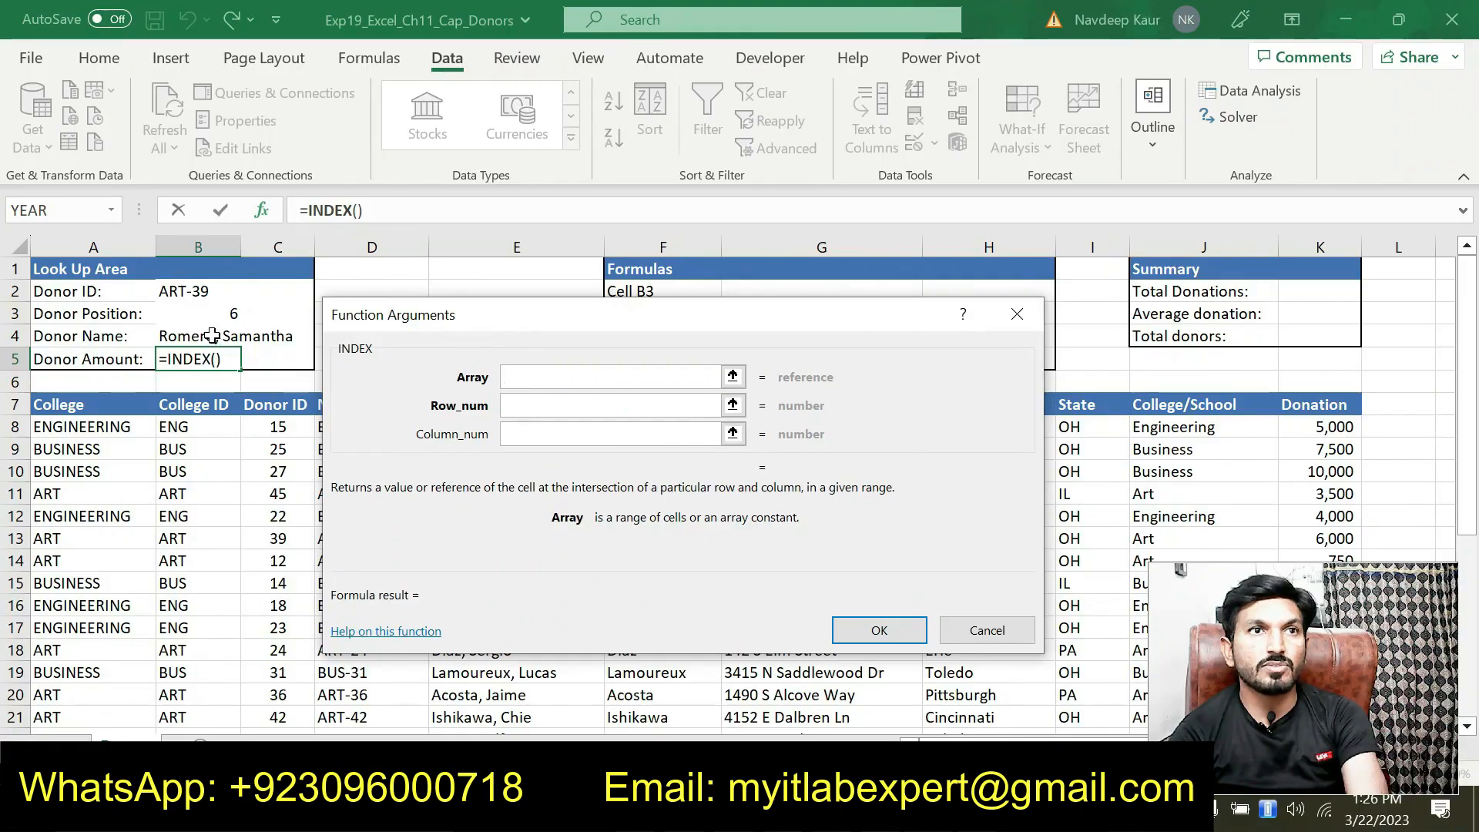
- Copy the range D8:K35 from step 9 of the Word instructions into the INDEX function's Array argument in Excel
click(520, 434)
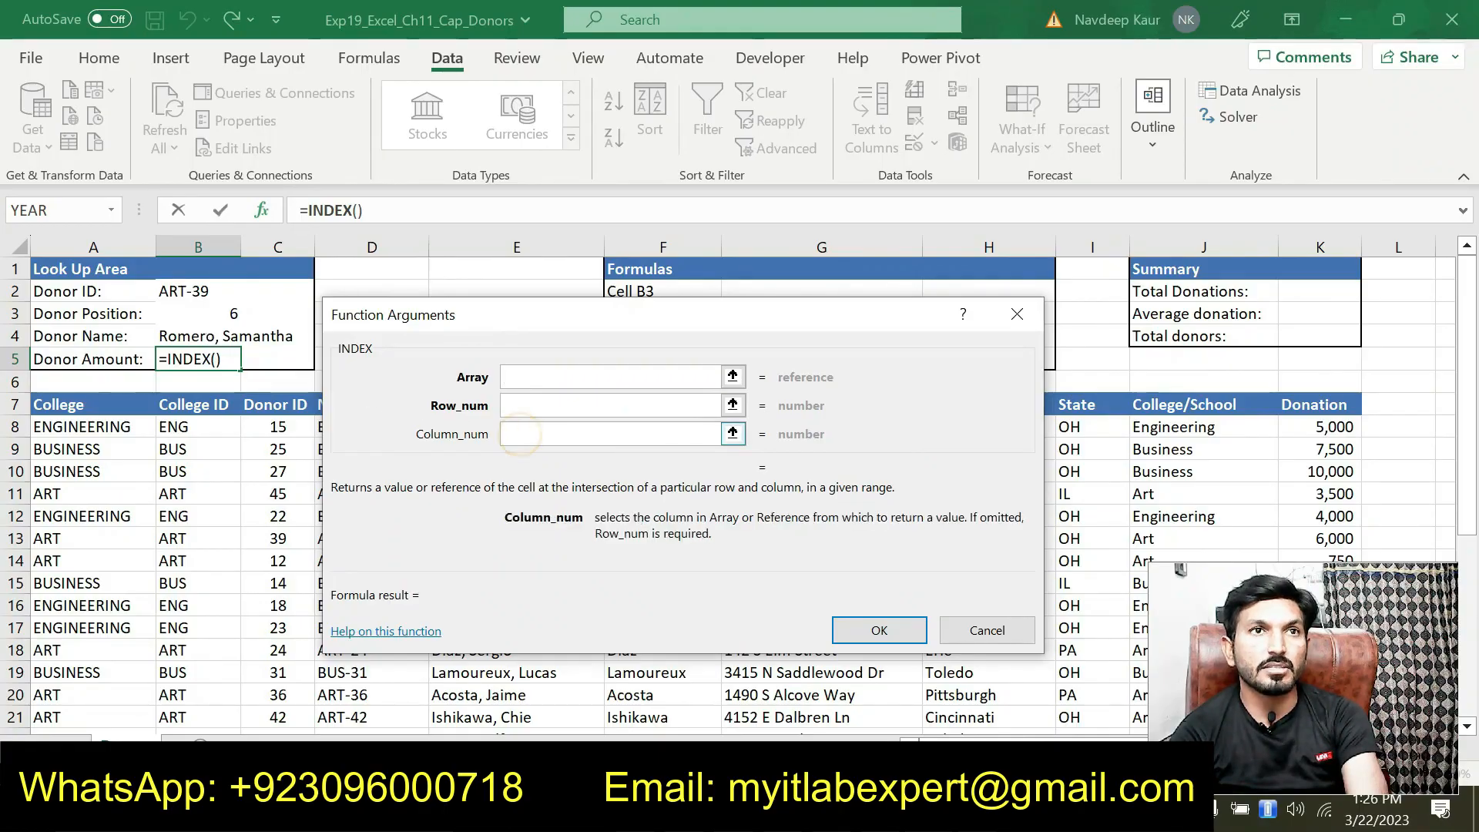
click(514, 375)
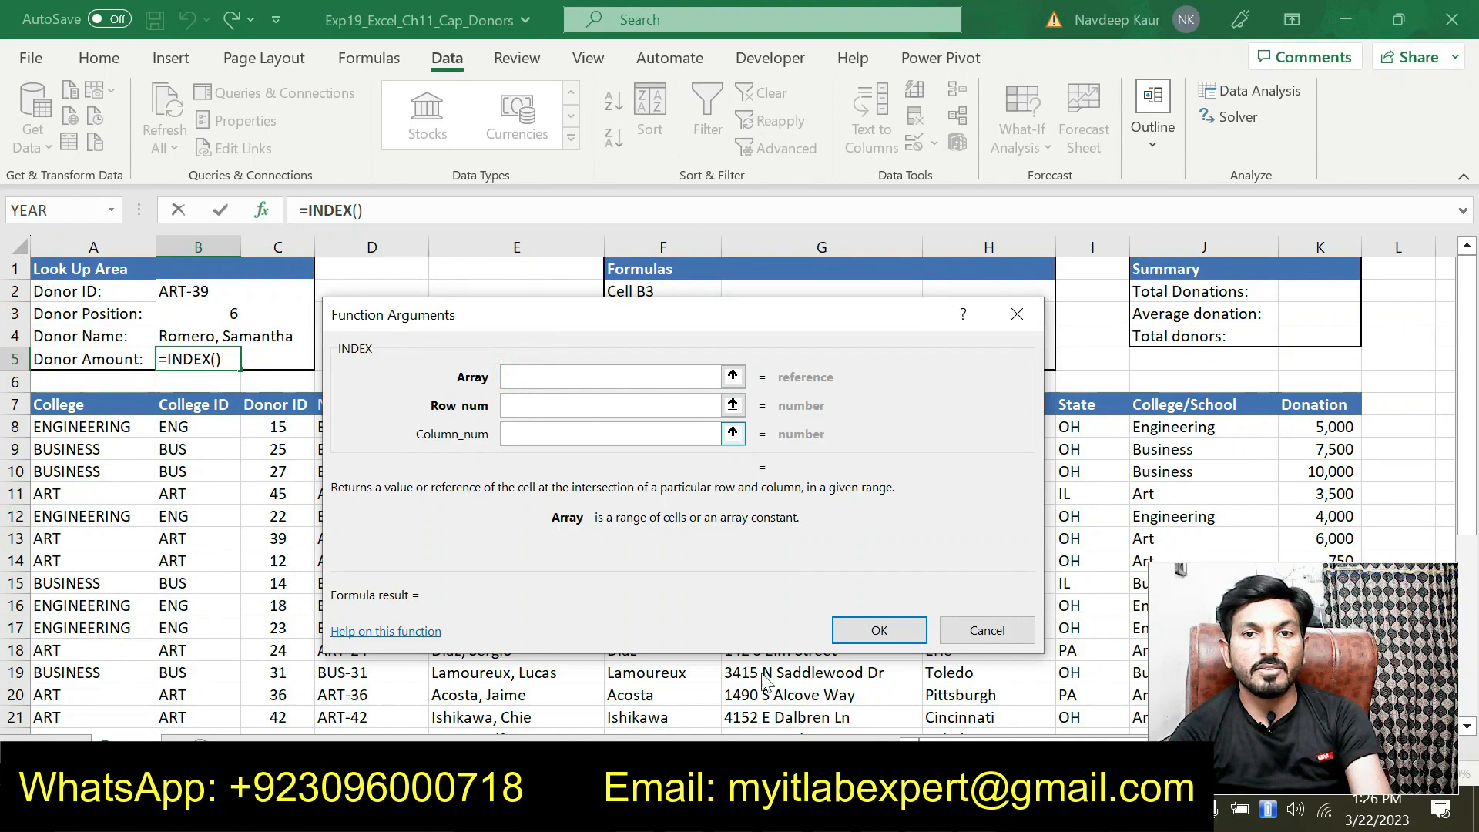
key(alt+Tab)
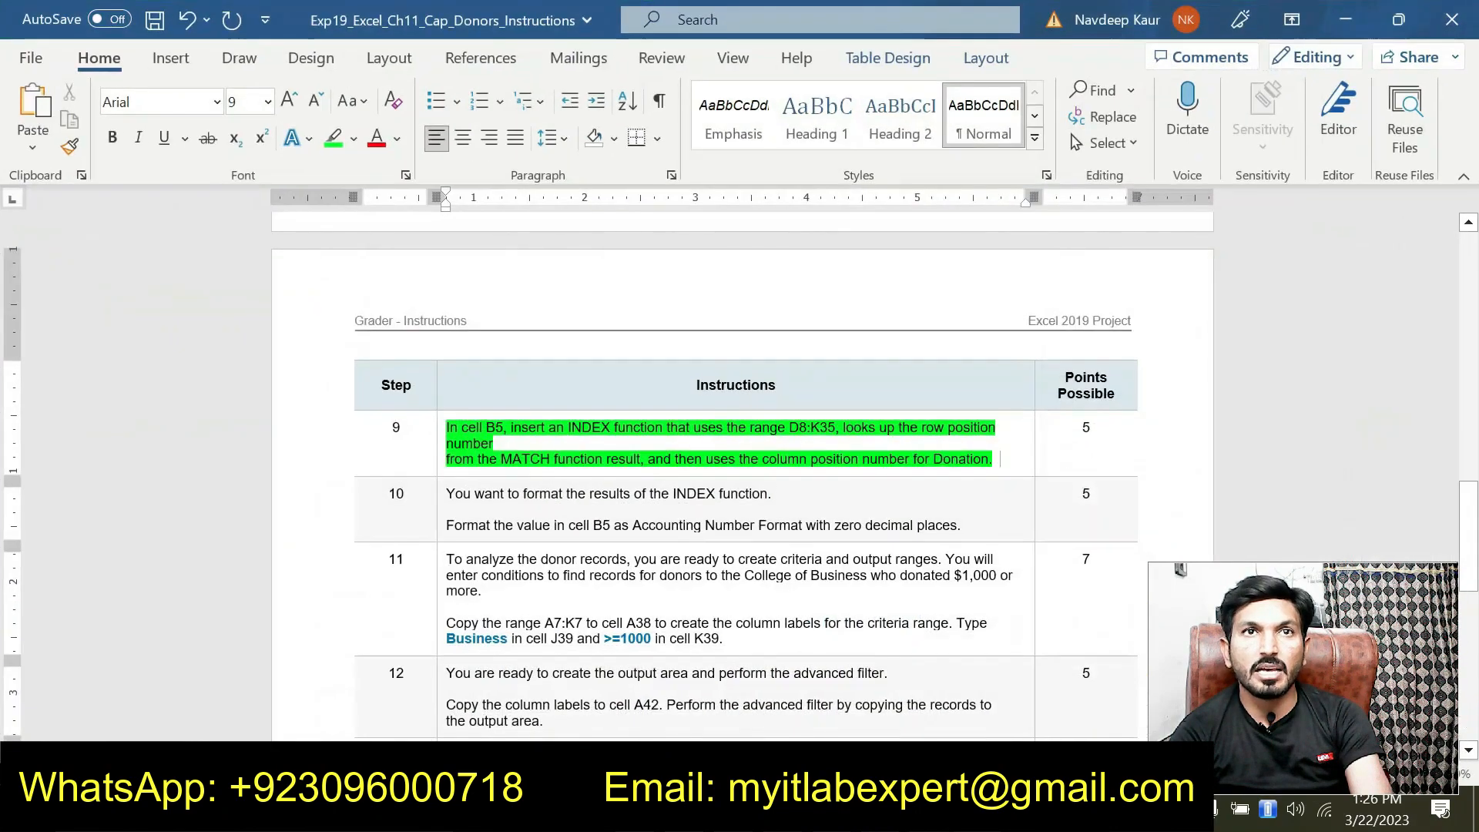
drag(791, 429, 836, 429)
key(ctrl+c)
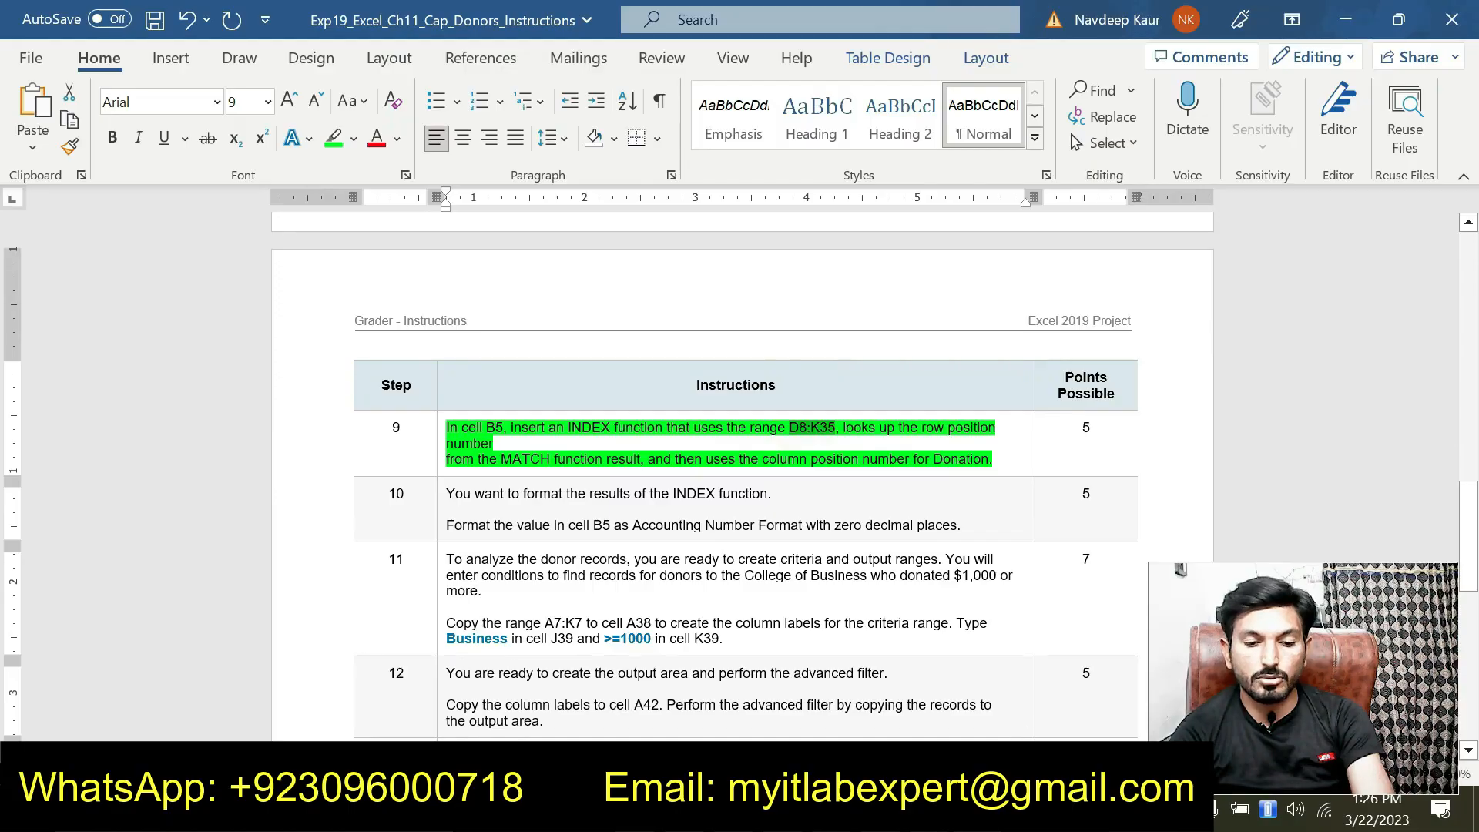
key(alt+Tab)
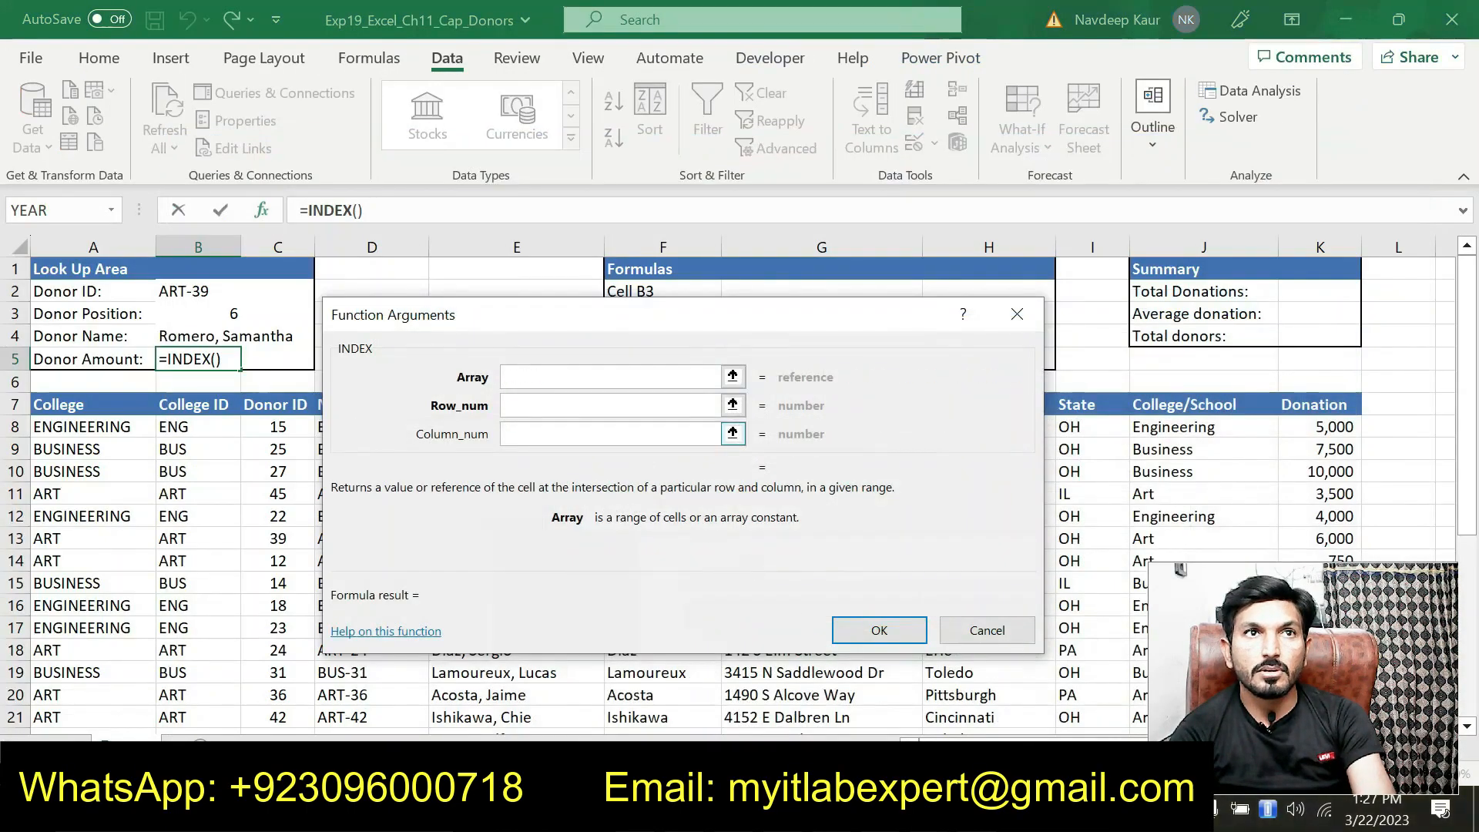
key(ctrl+v)
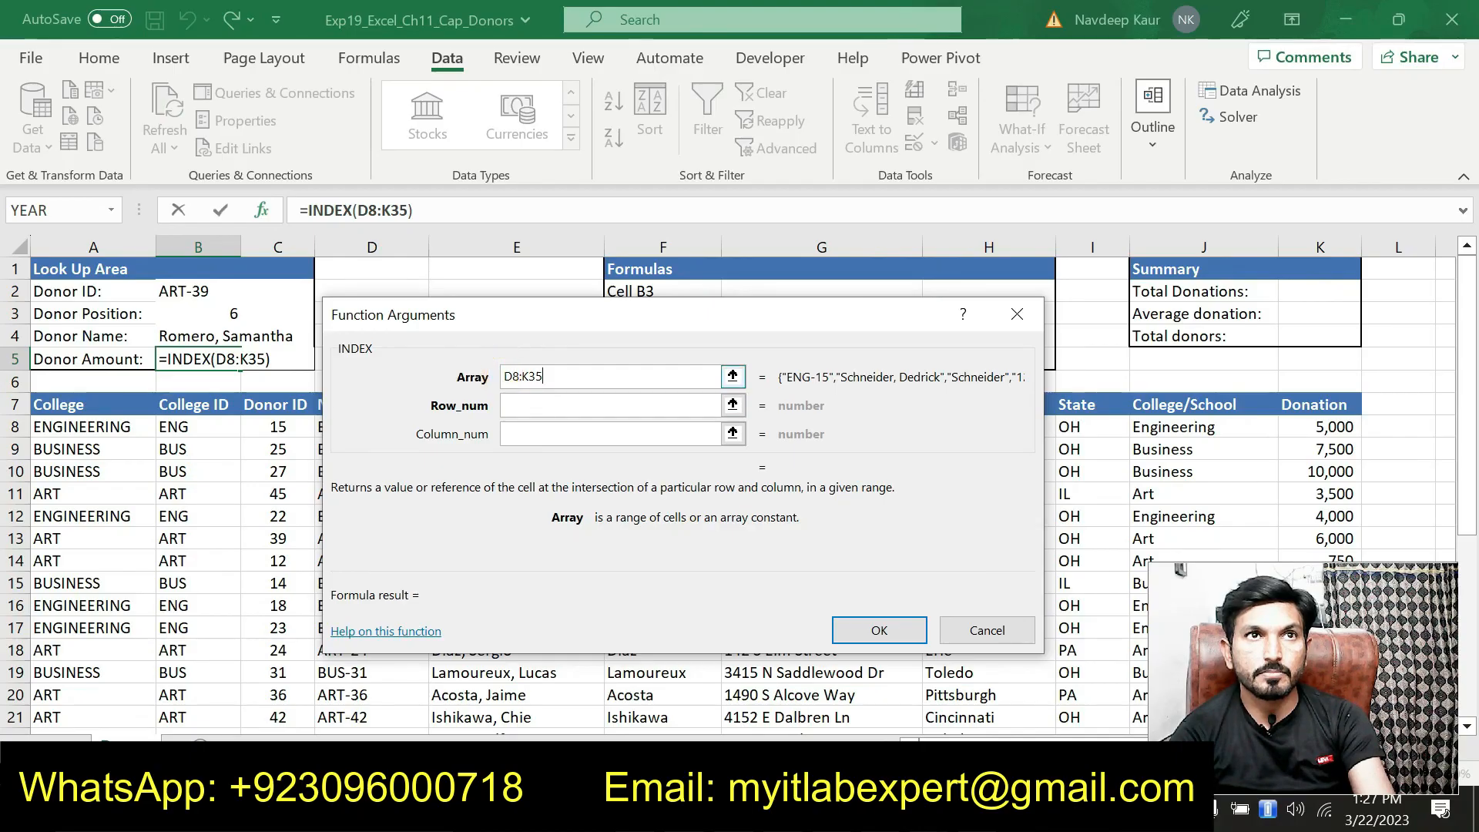
- Convert the INDEX function's Array argument for B5 to the absolute range $D$8:$K$35
click(504, 368)
text($D)
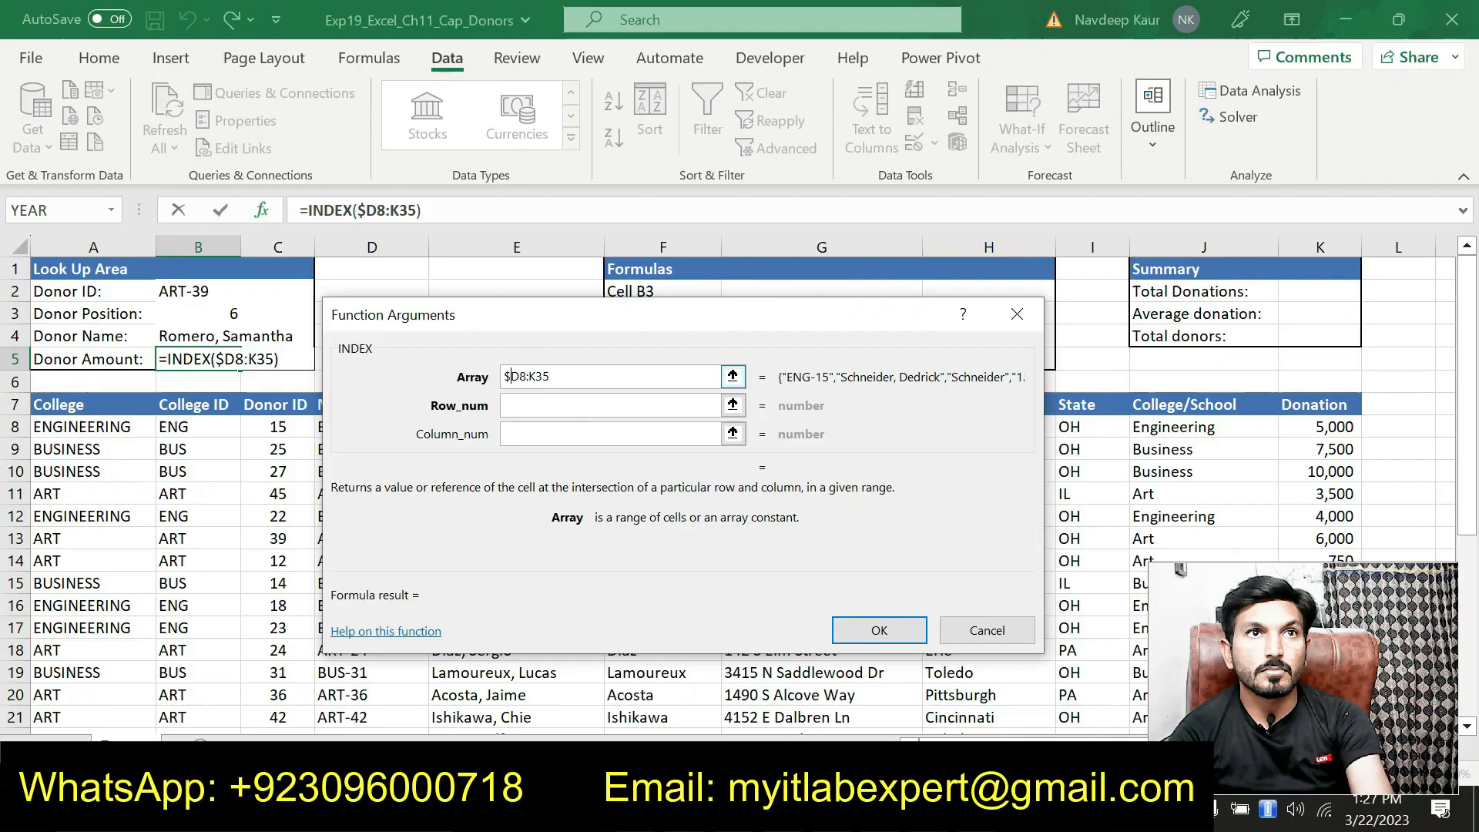
text($)
drag(534, 377, 537, 377)
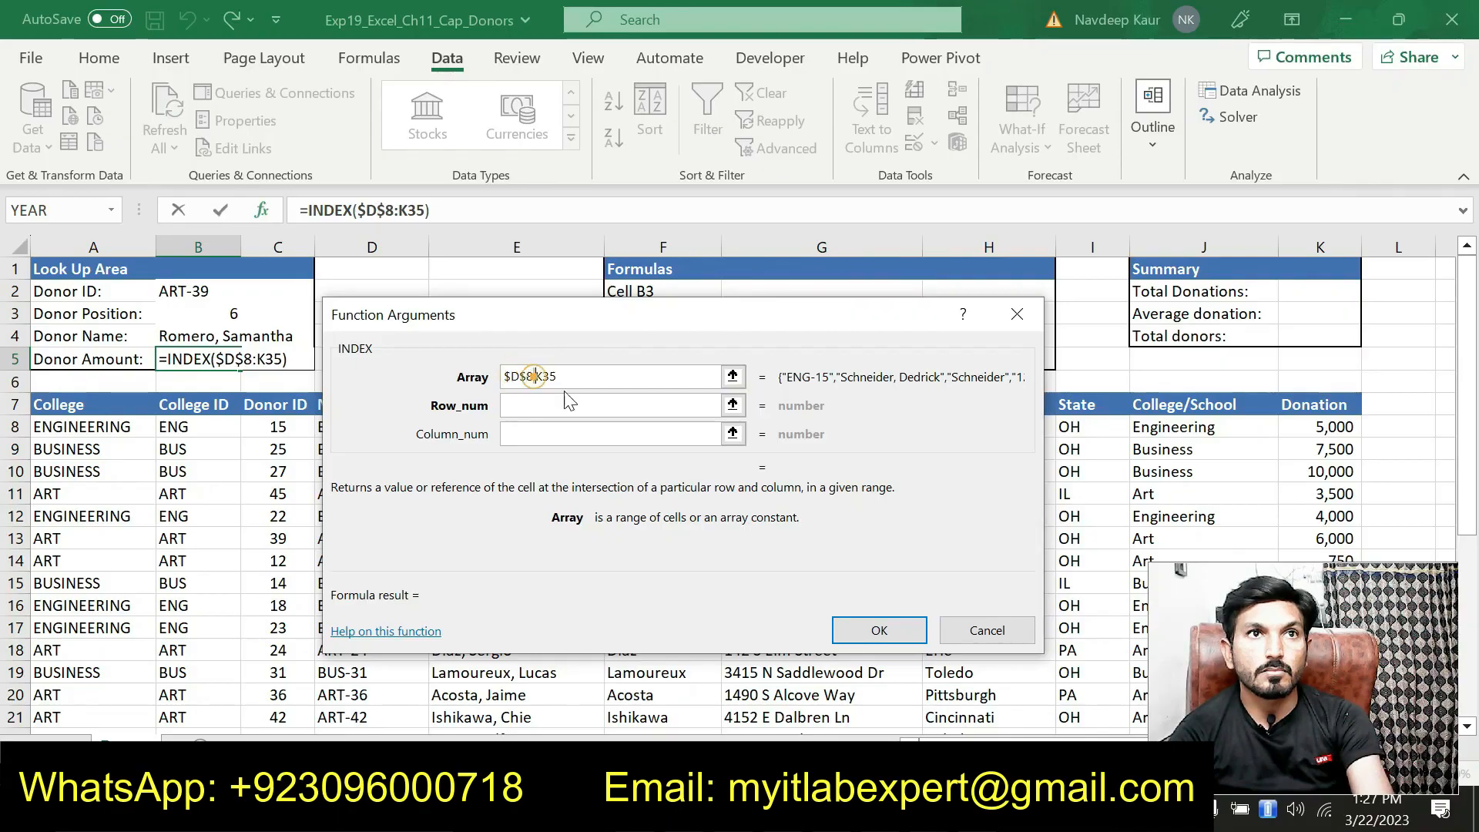
text($D)
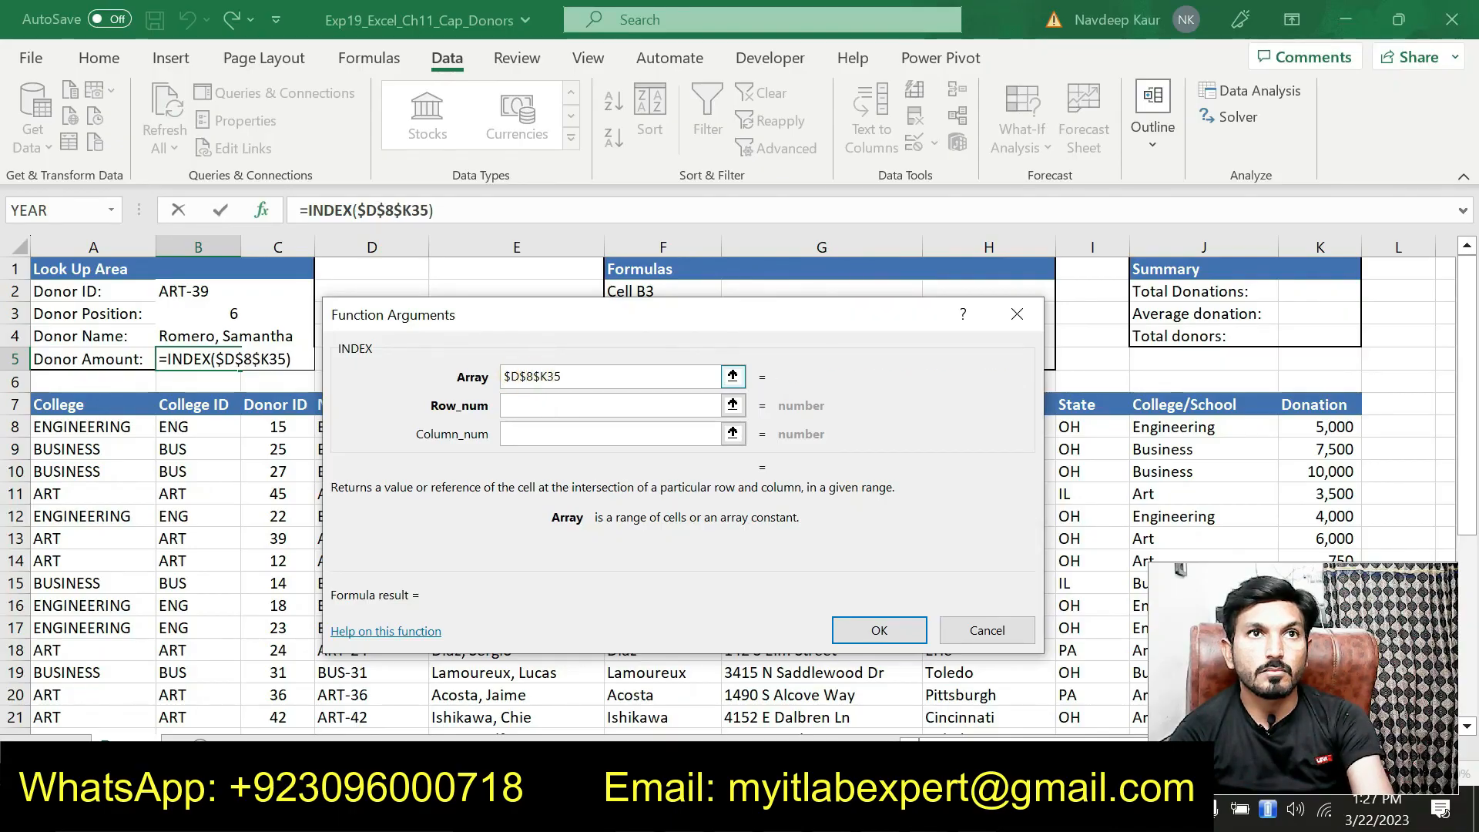
text($)
click(558, 404)
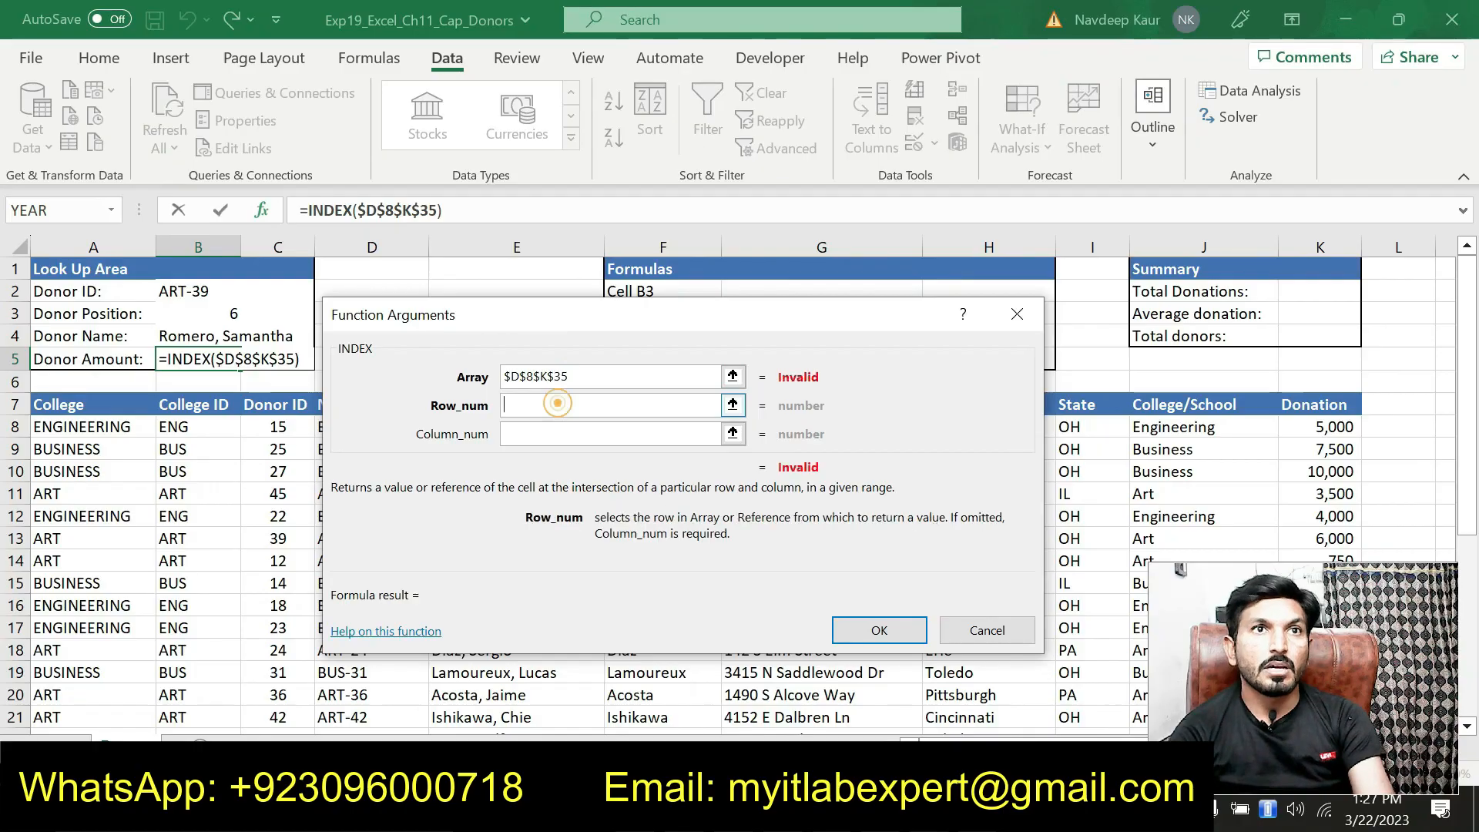
click(536, 377)
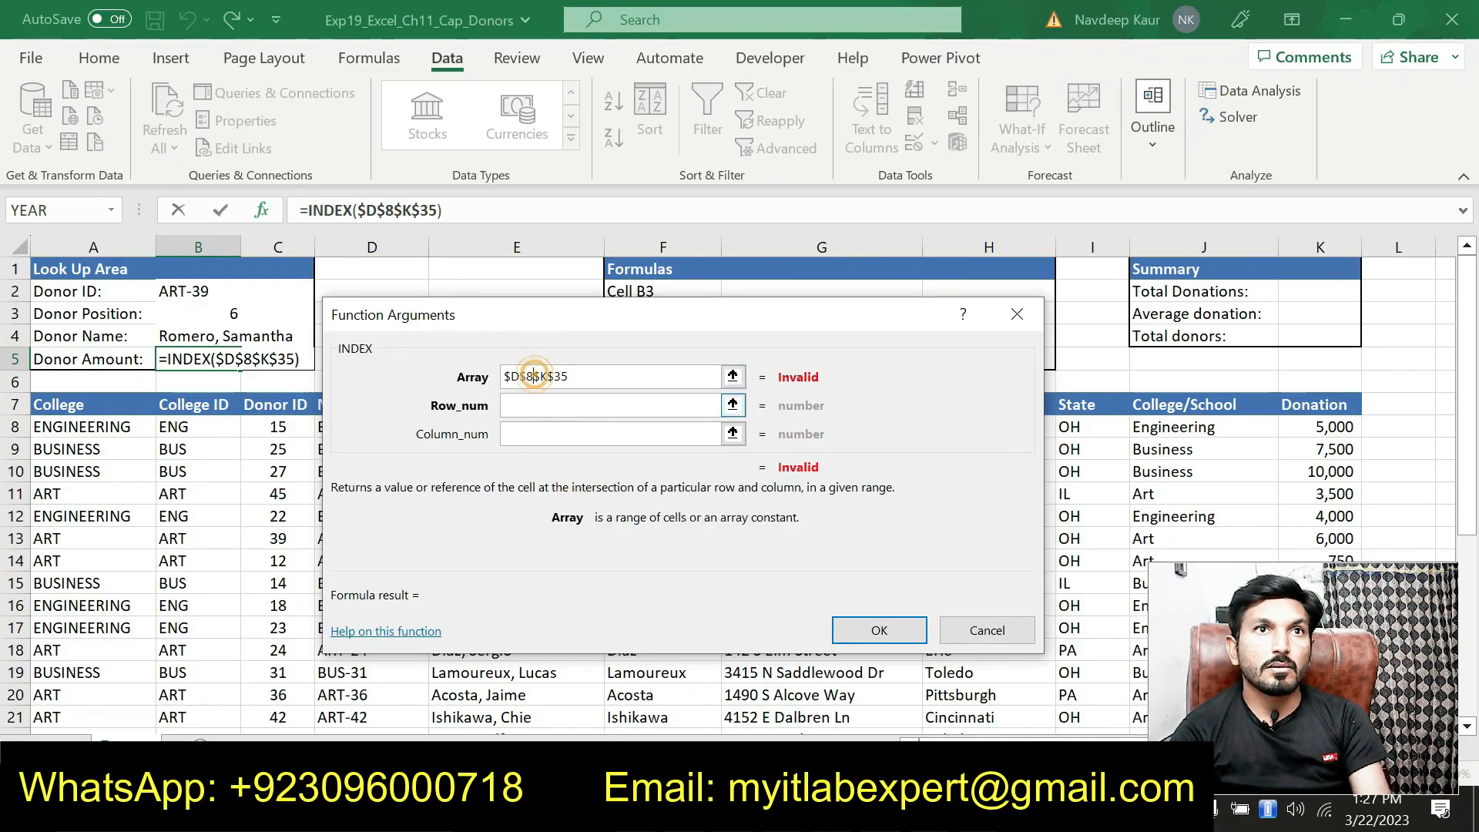
text(:)
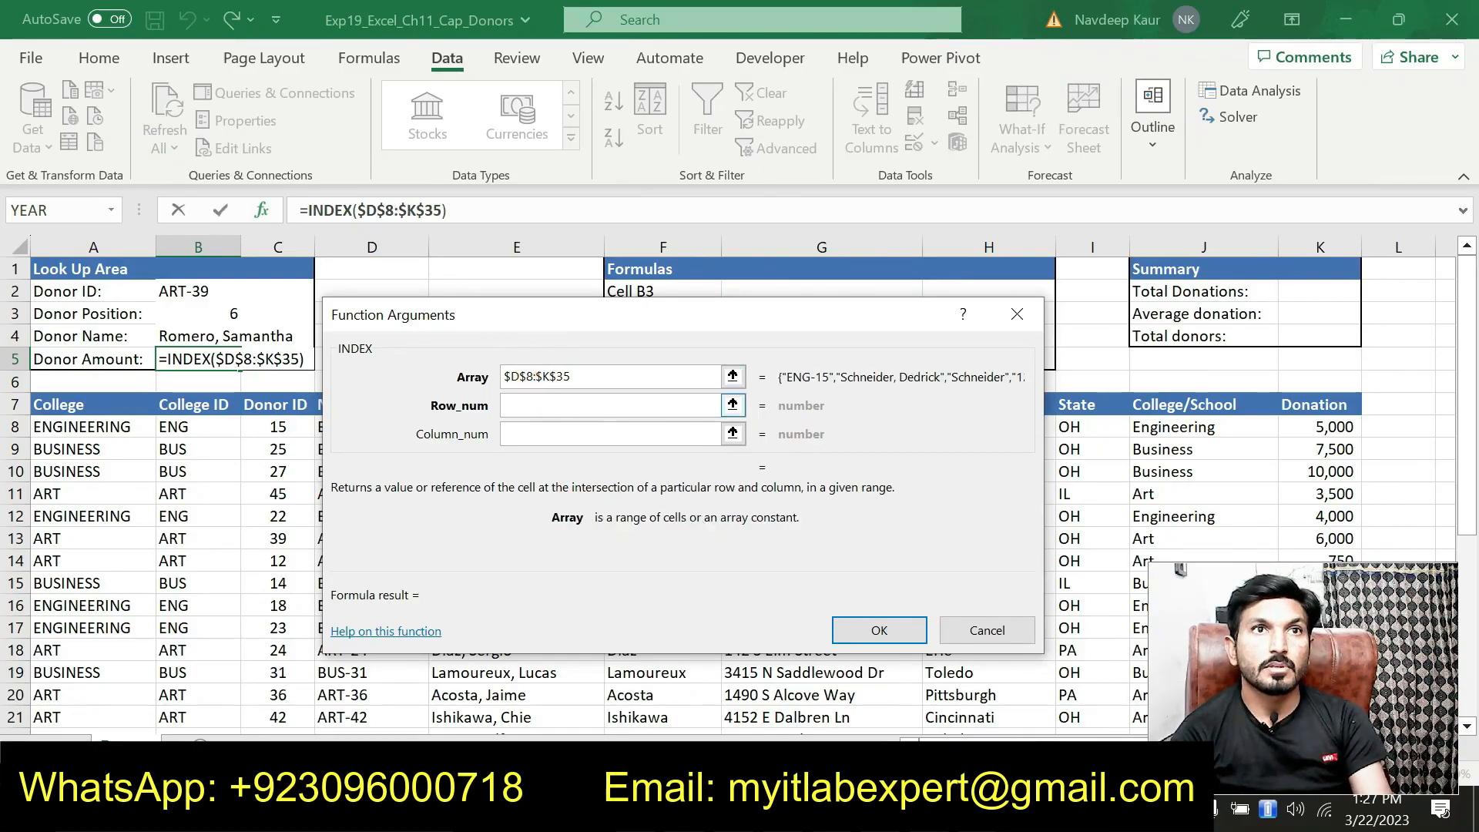
- Set the INDEX function's Row_num argument to the absolute reference $B$3, the donor position cell
click(558, 405)
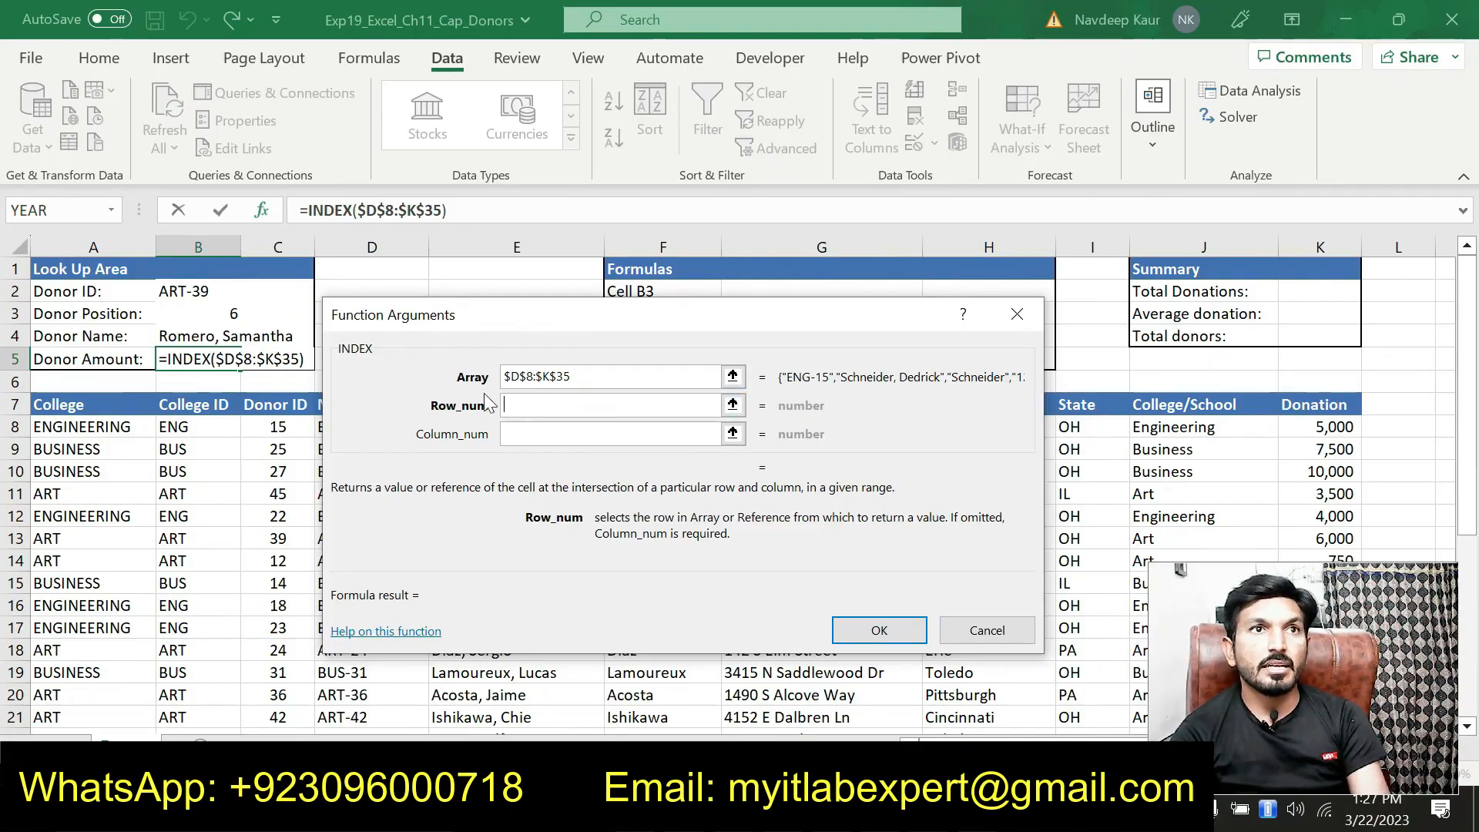
click(243, 321)
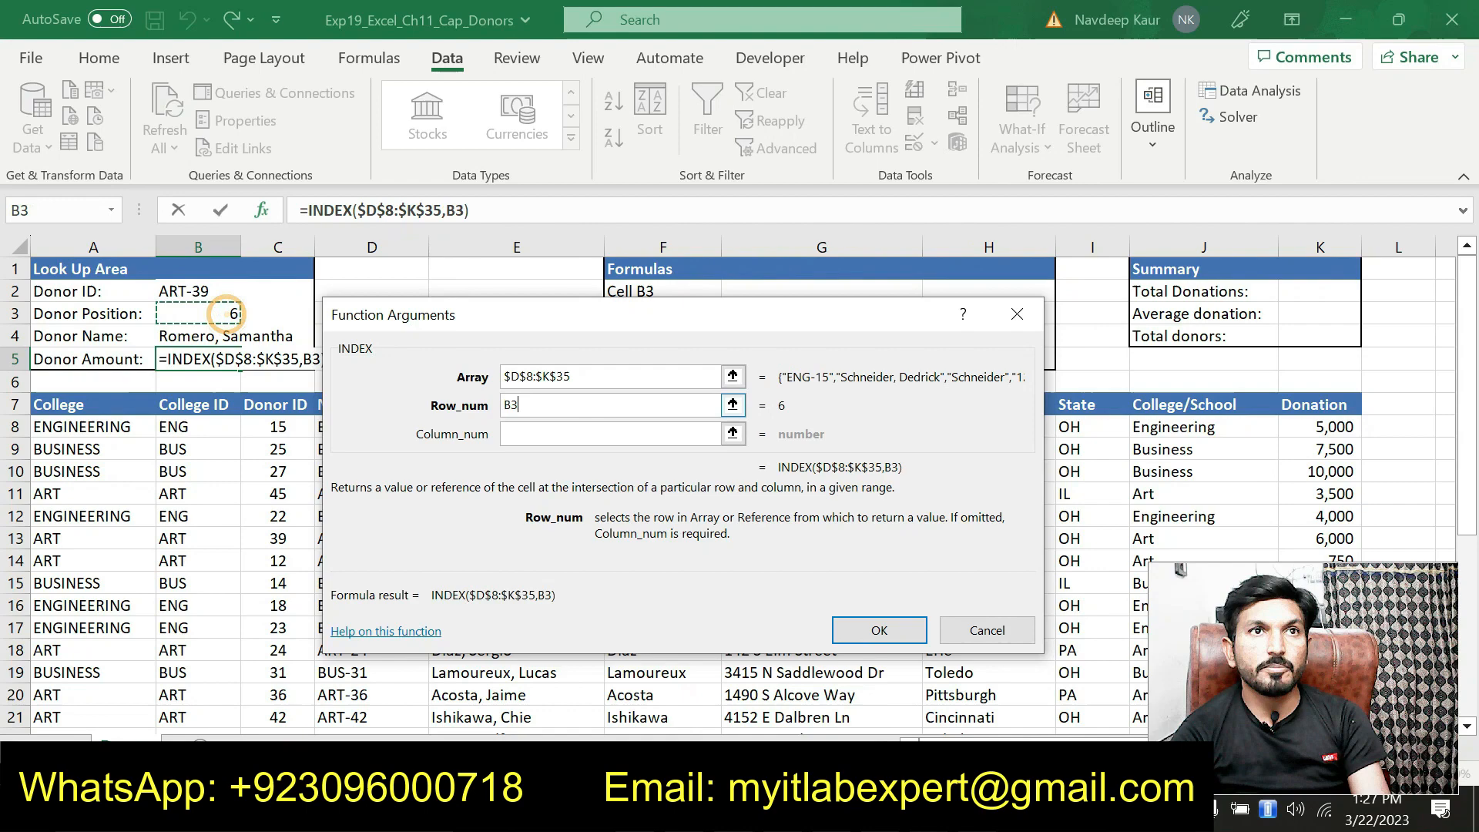
key(Tab)
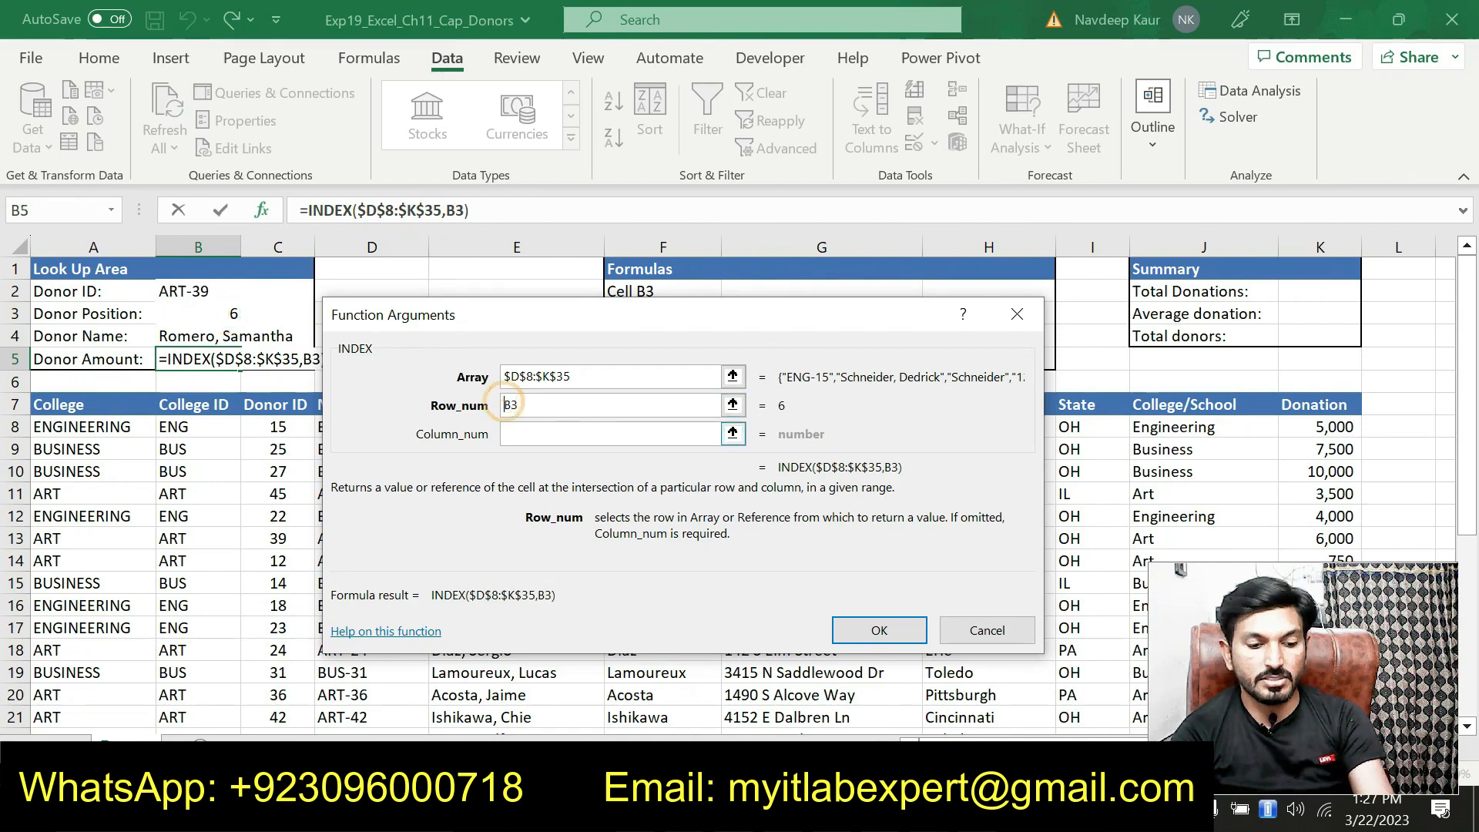
click(505, 405)
text($)
click(514, 405)
text($)
click(520, 425)
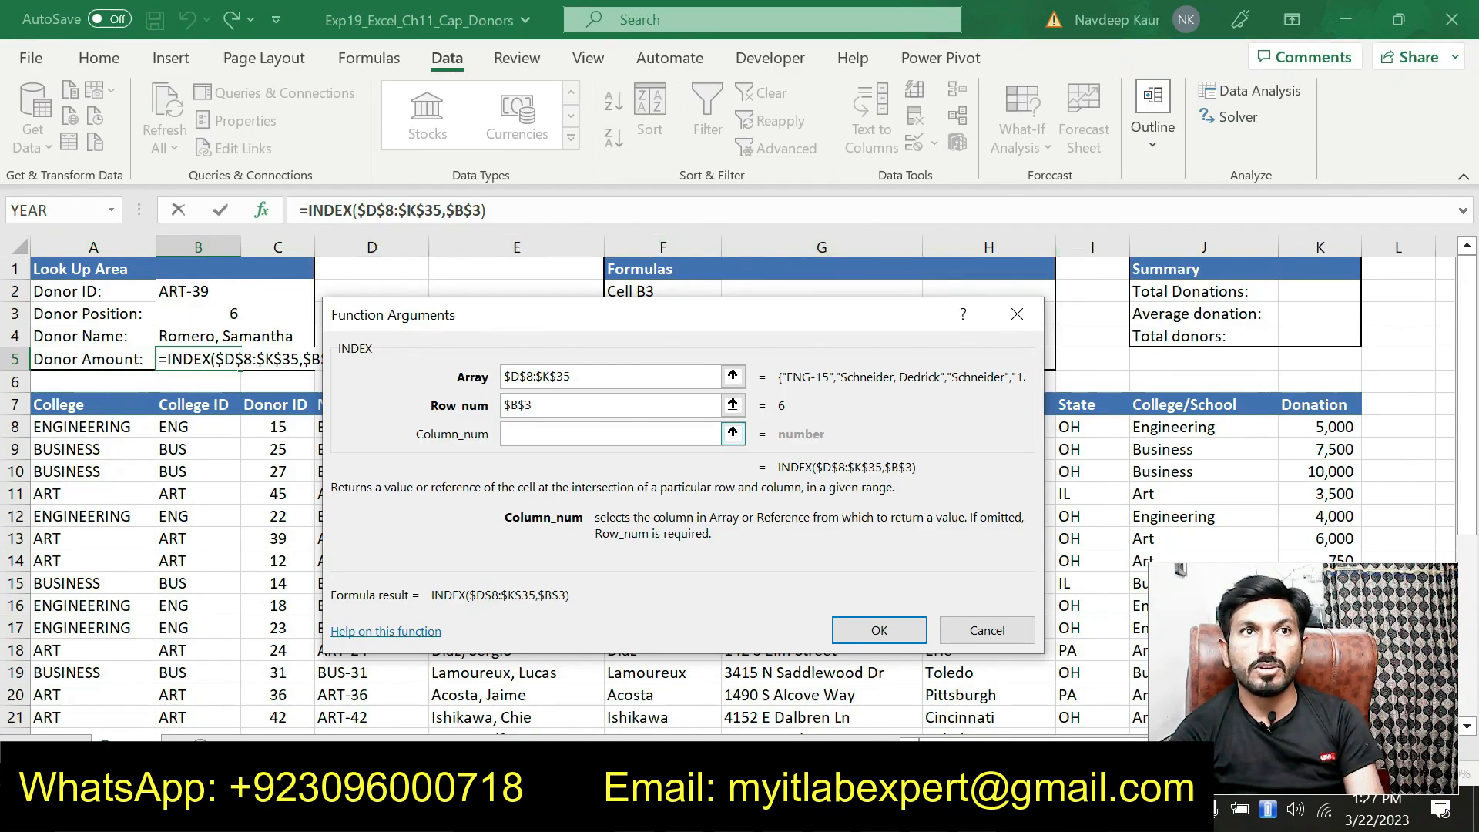
- Set the INDEX function's Column_num argument to 8 and insert the finished formula in cell B5
click(626, 426)
text(9)
key(BackSpace)
text(8)
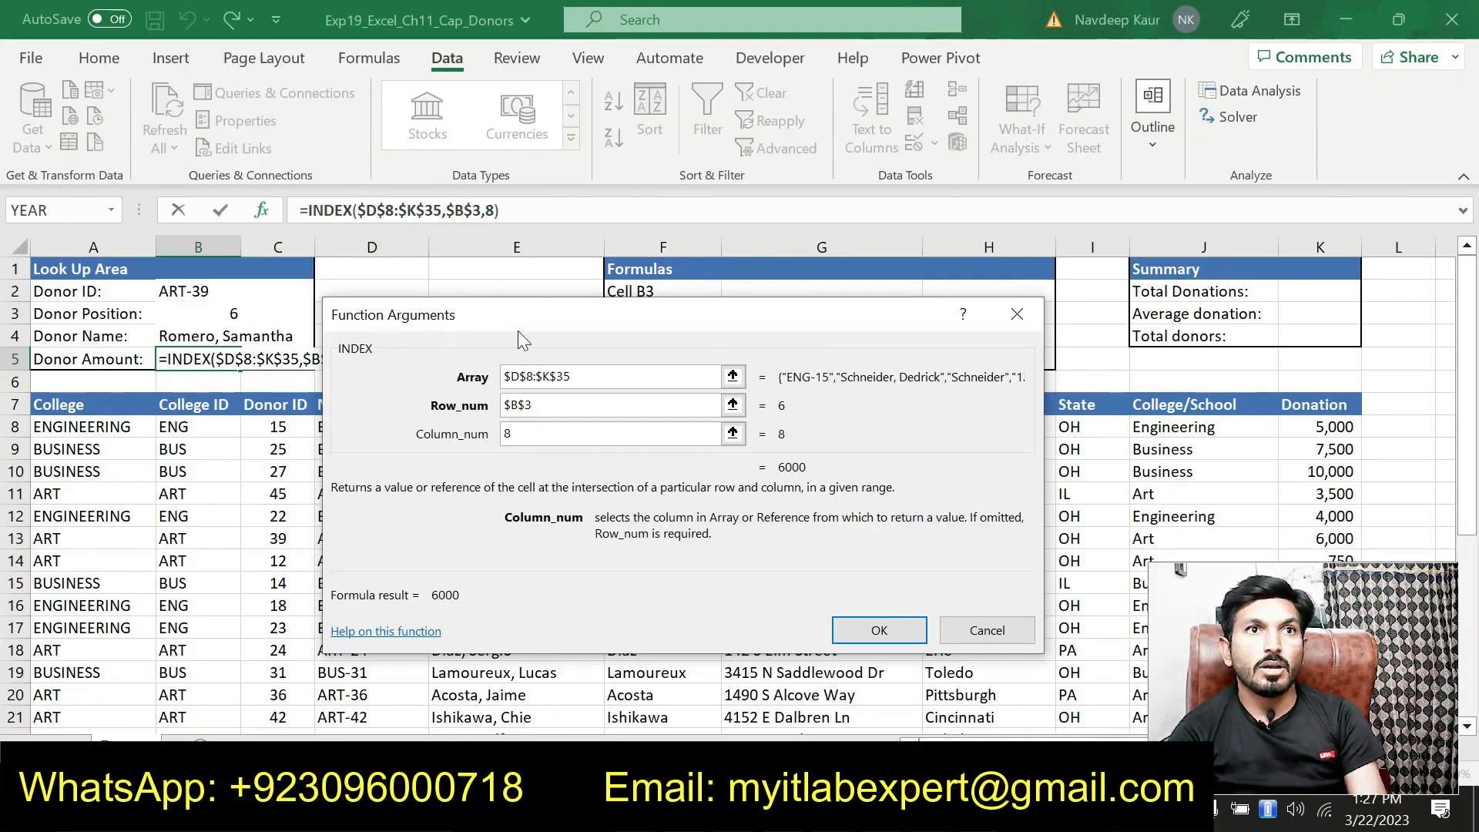
click(865, 629)
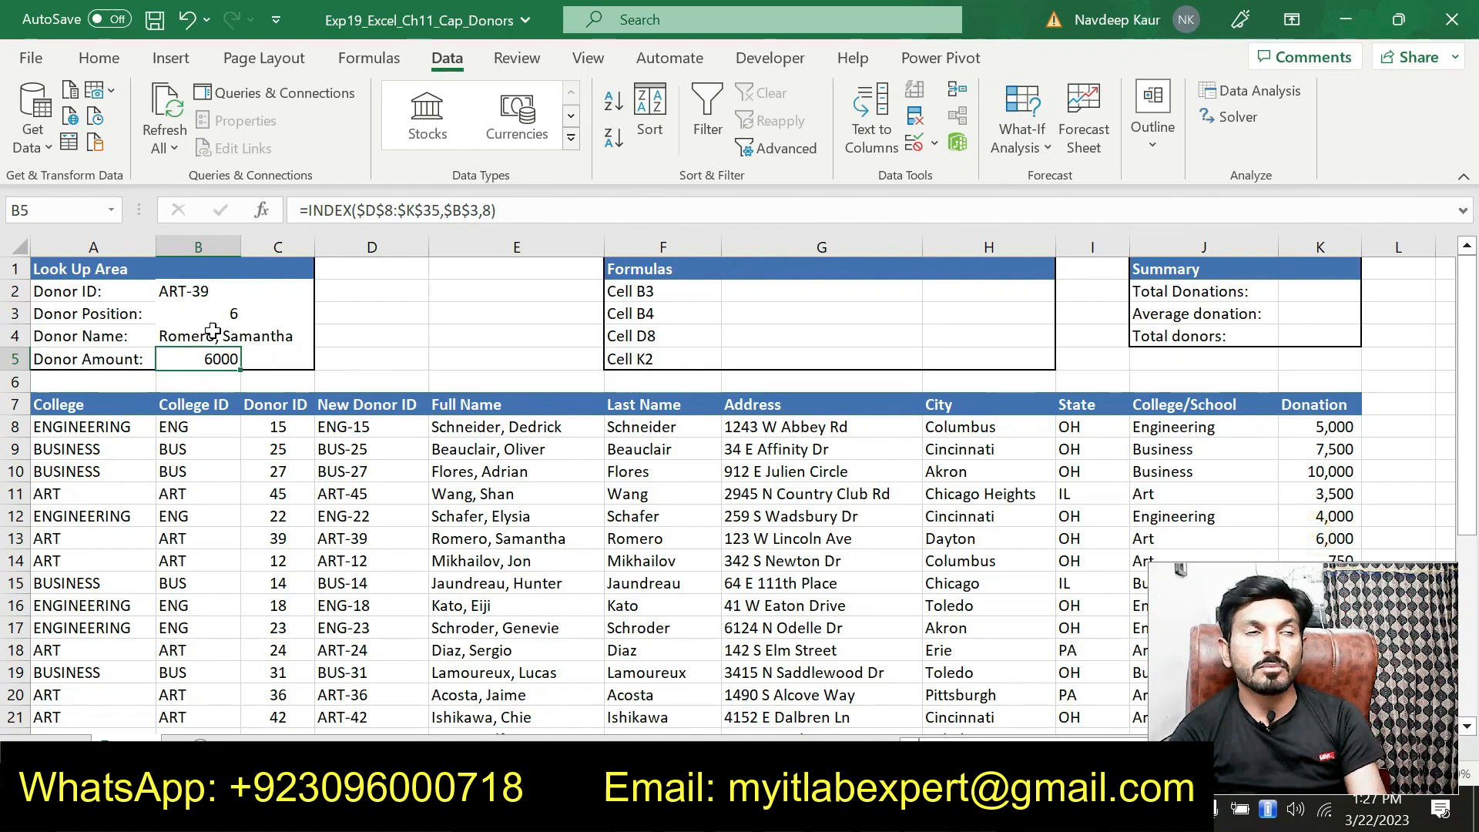
- Compare the donor ID, name and amount in the Look Up Area with the matching cells of row 13
click(182, 291)
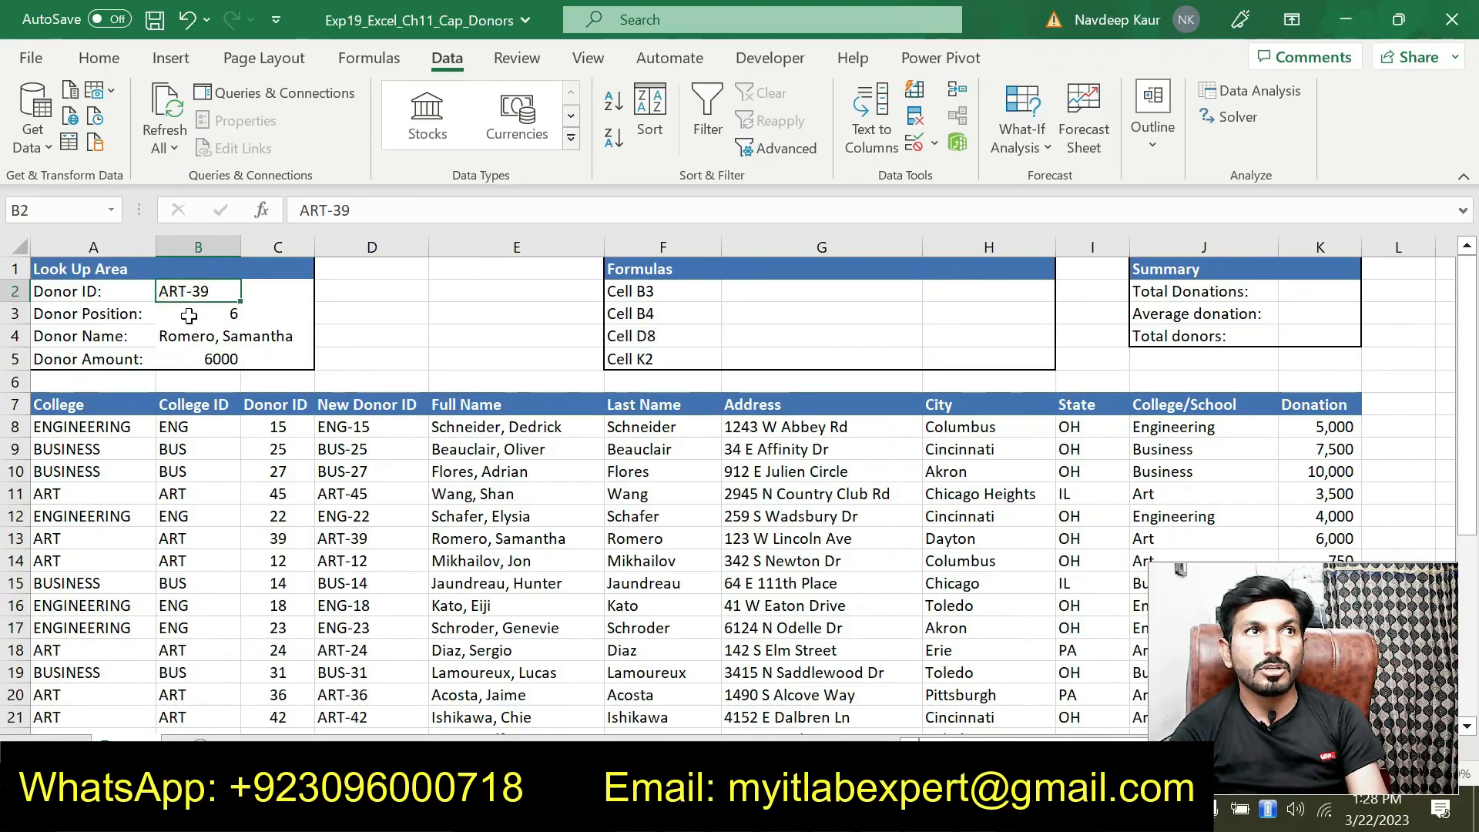
click(349, 539)
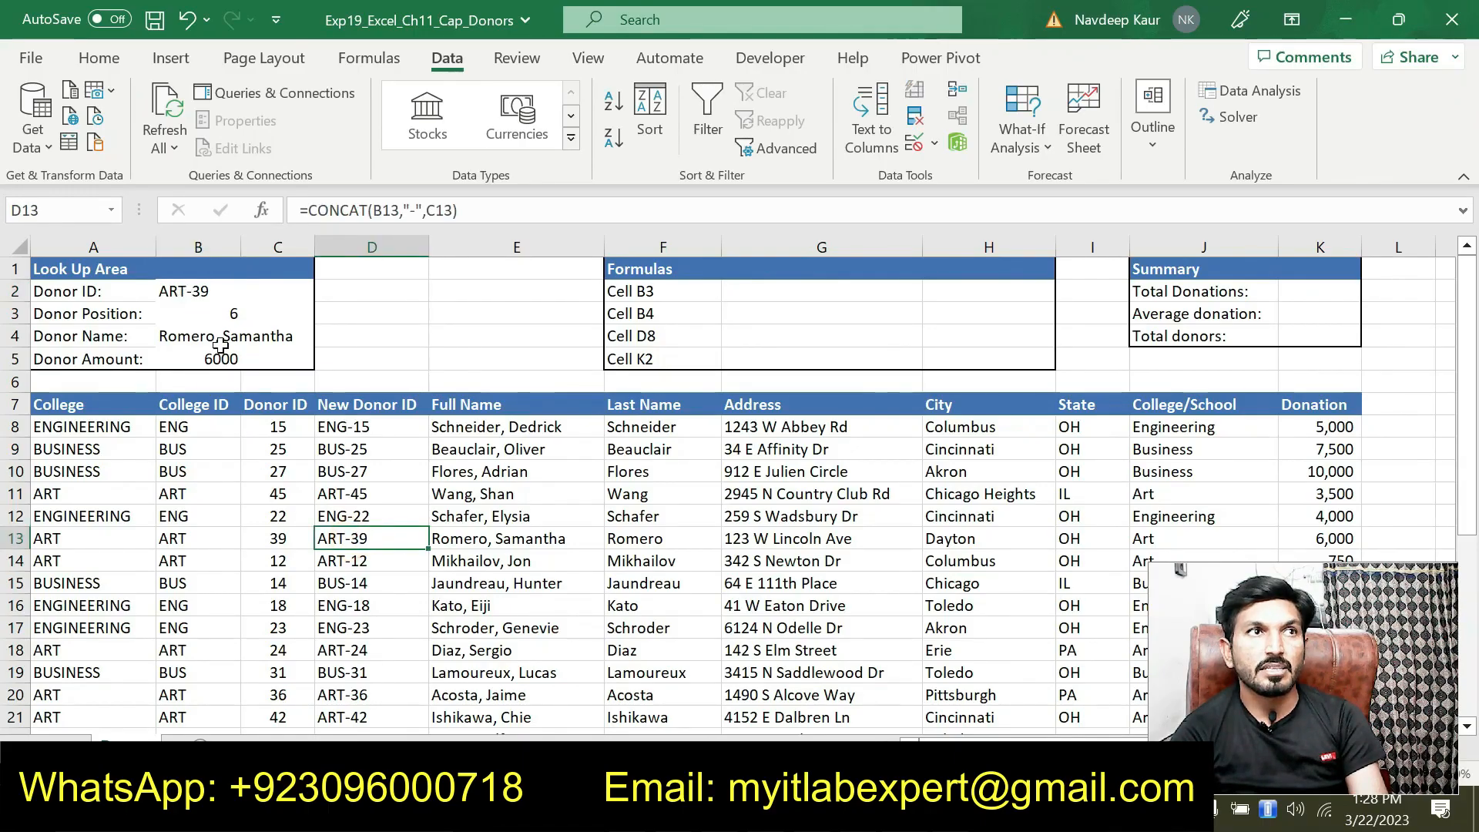
click(184, 337)
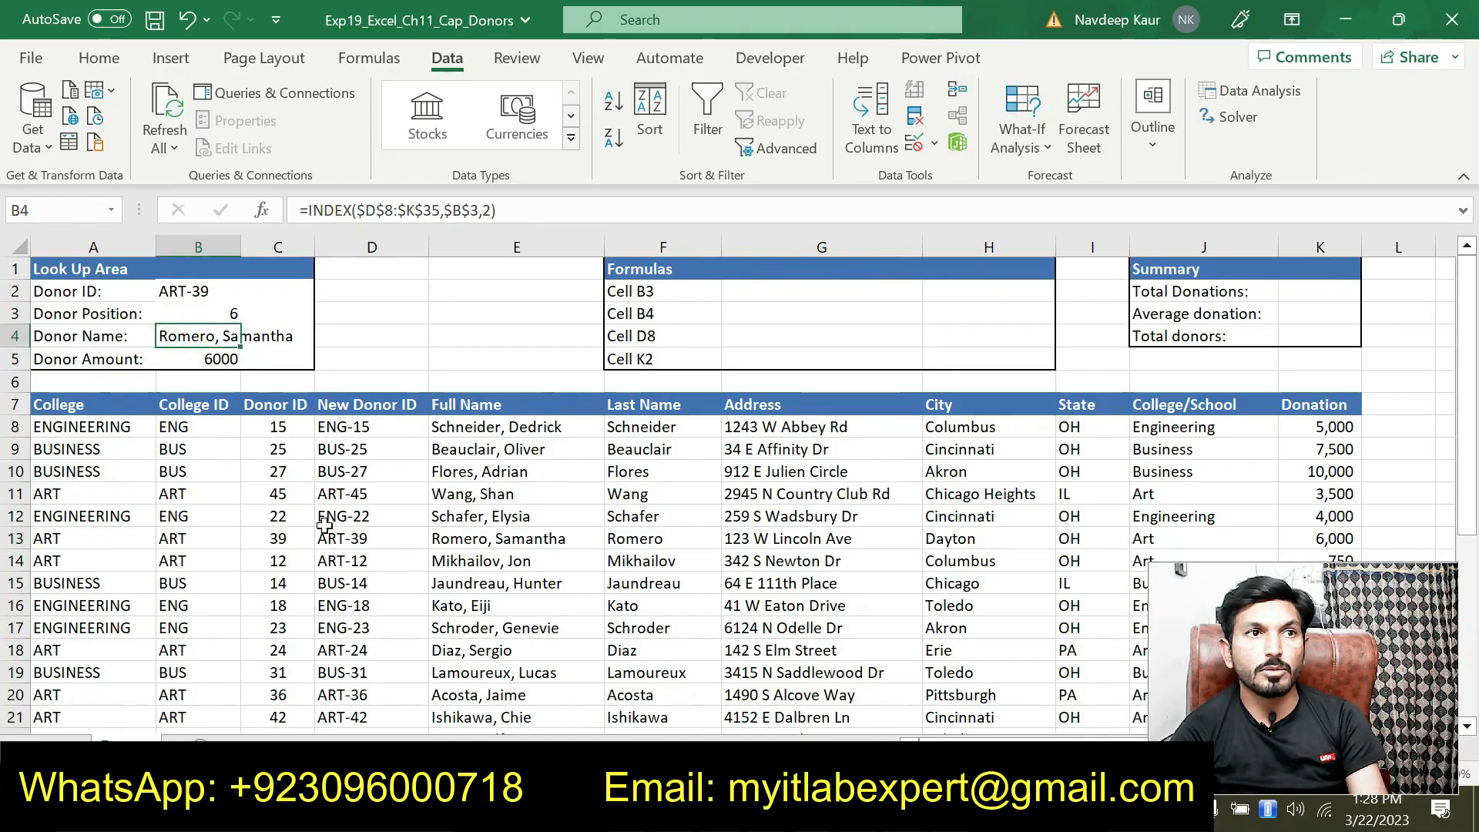
click(440, 539)
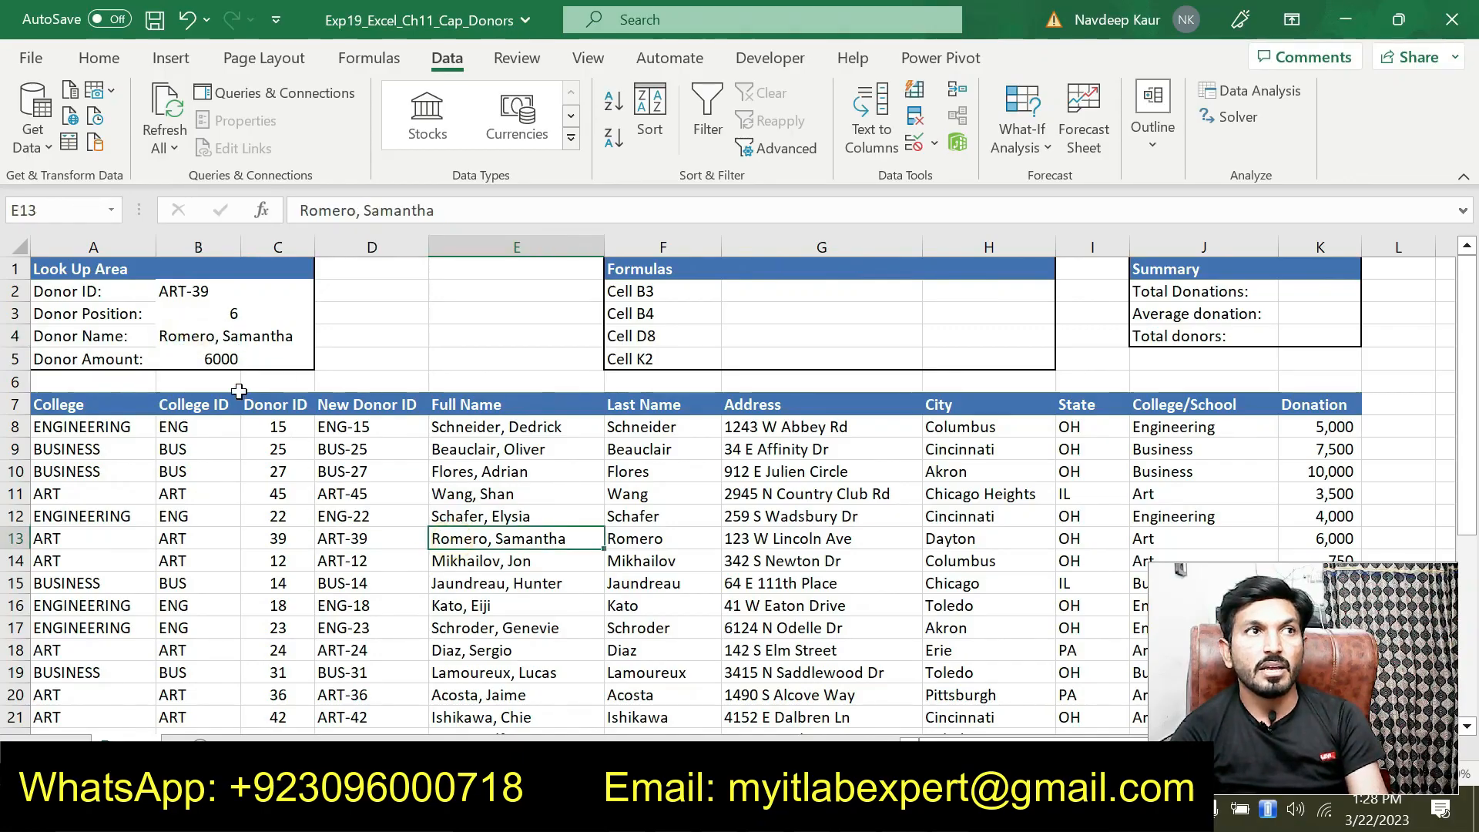
click(210, 358)
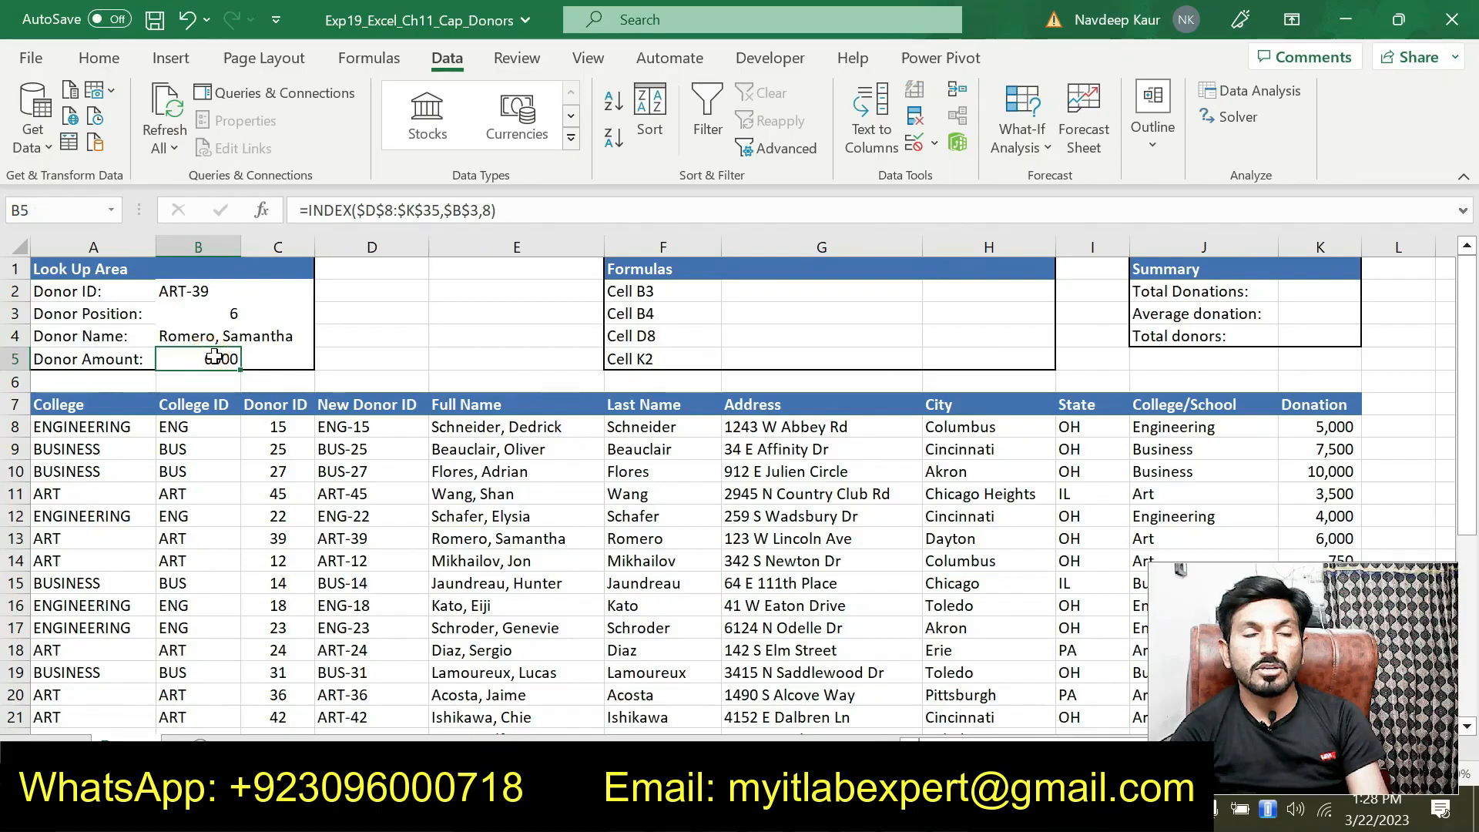
click(1340, 538)
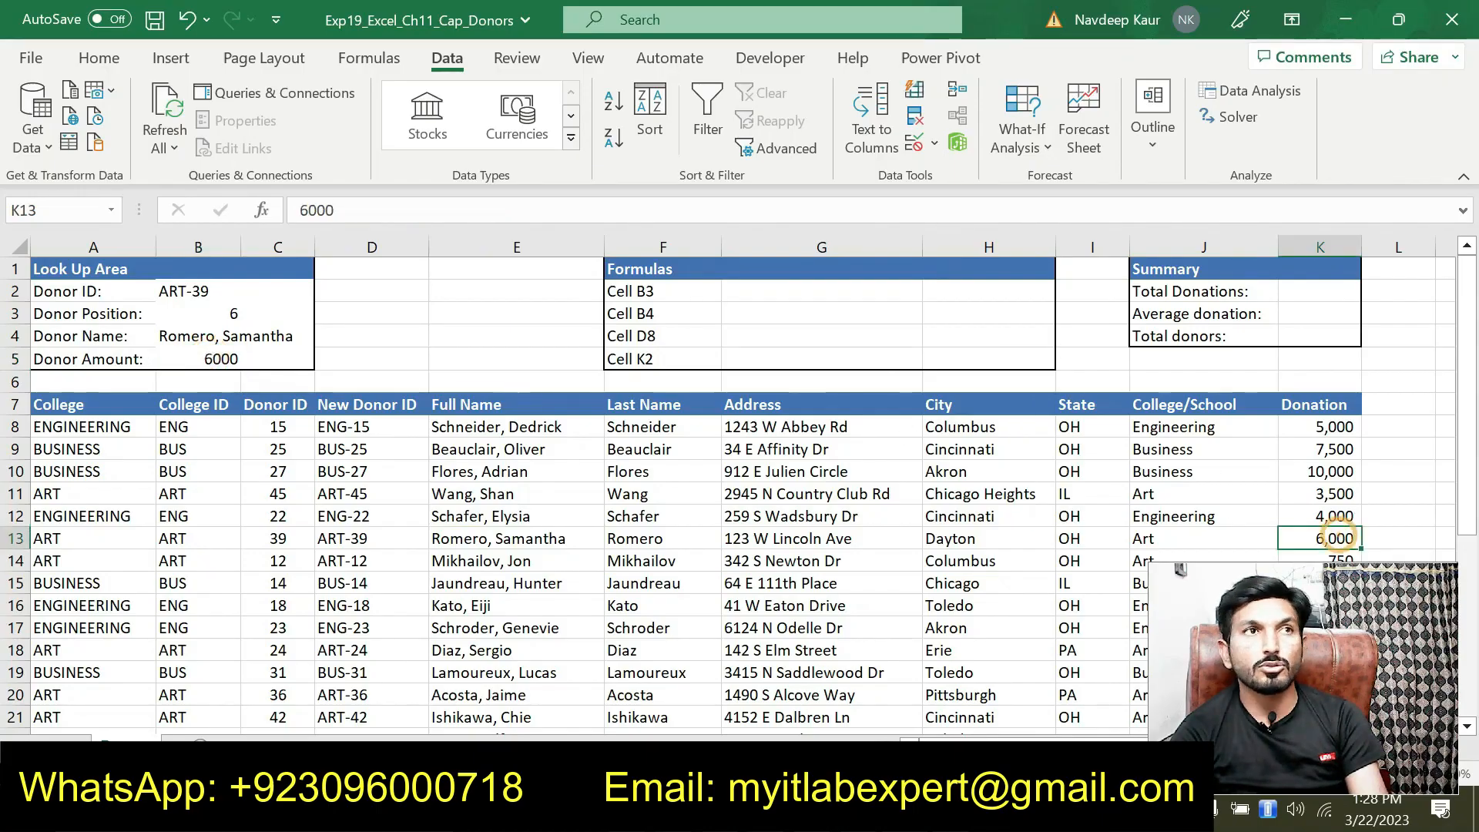
- Switch to the Word instructions and remove the green highlight from the step 9 text
click(952, 812)
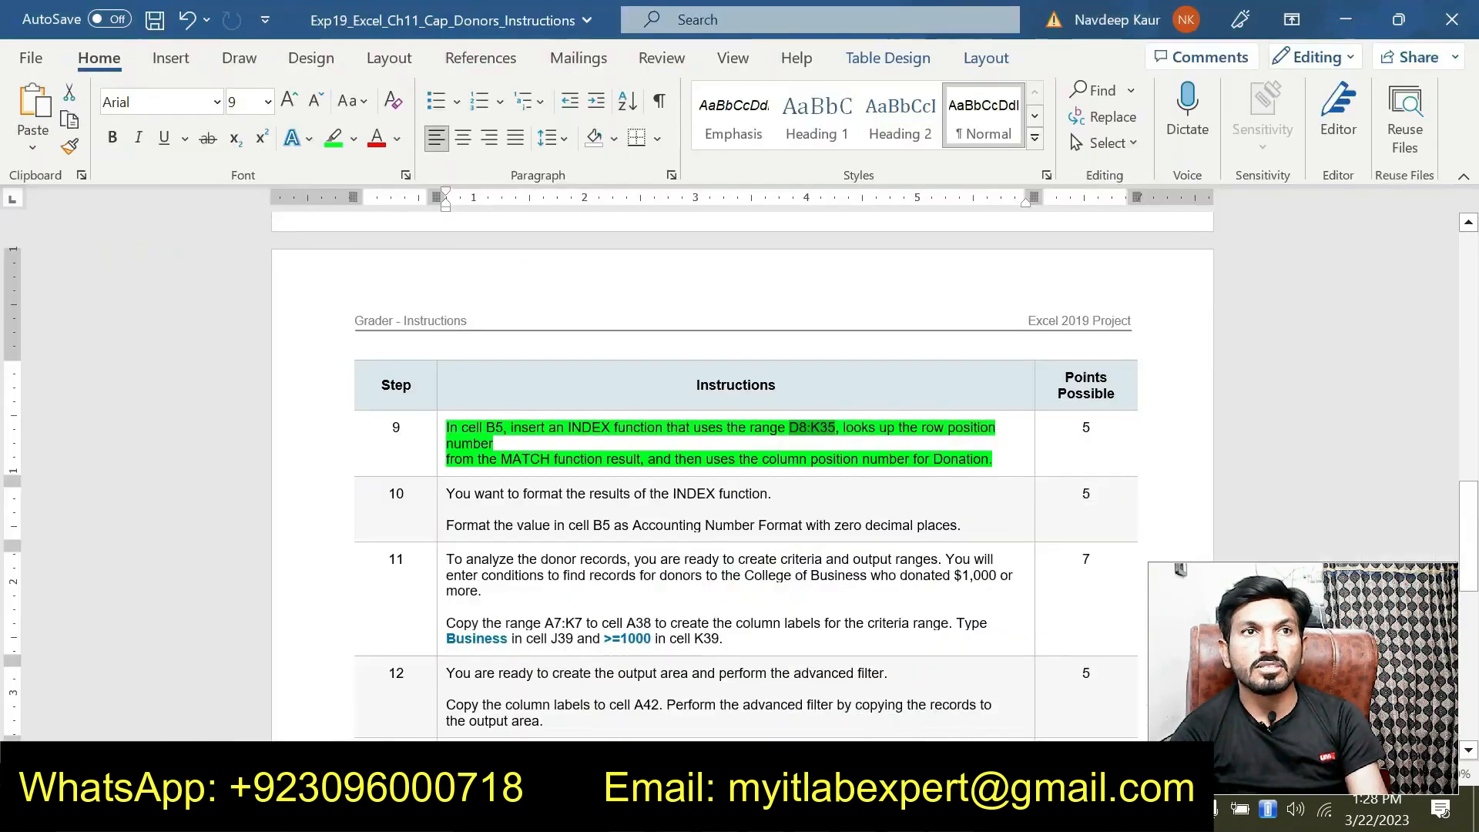
triple_click(1001, 451)
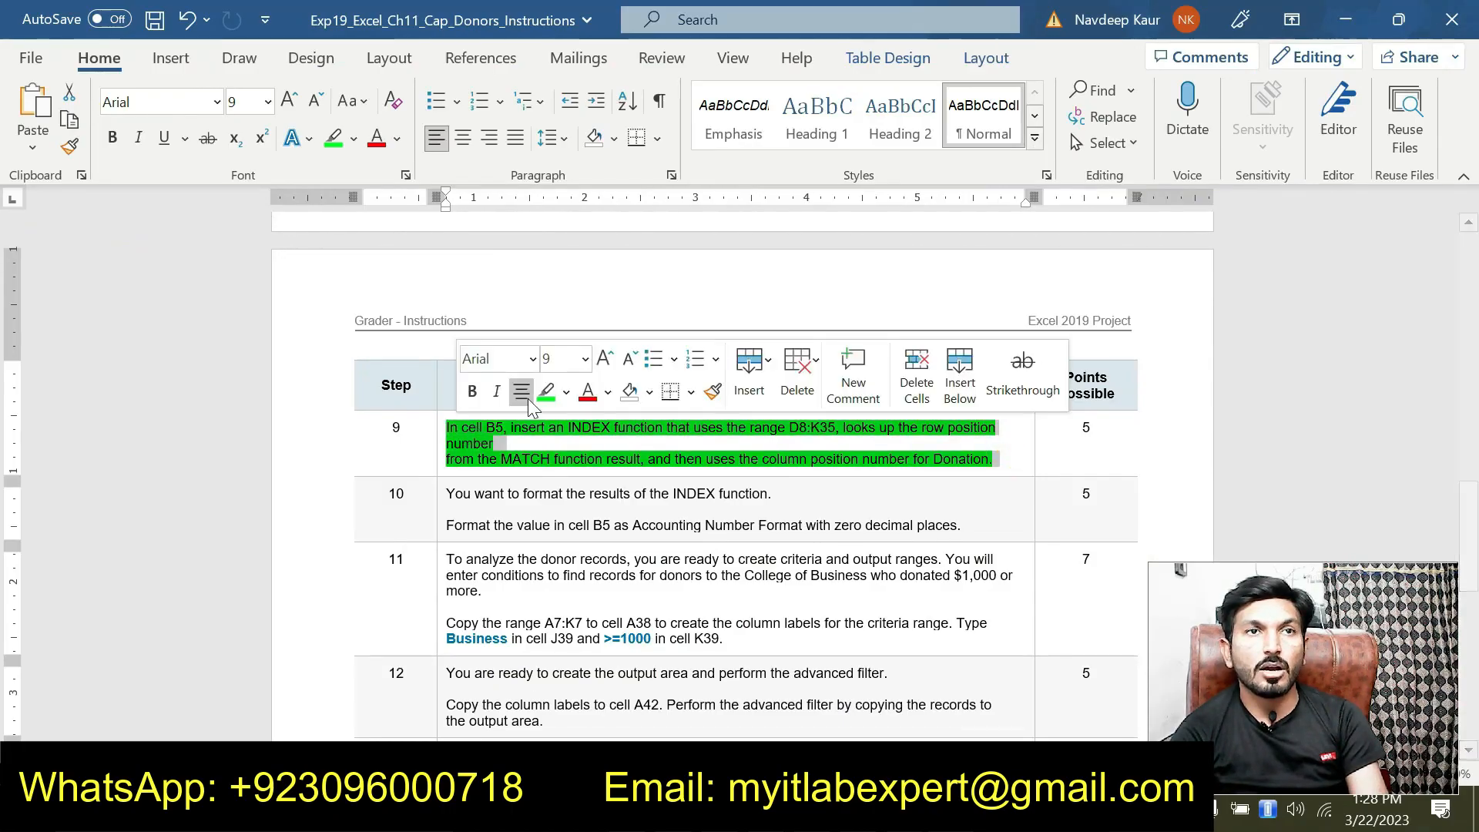
click(549, 391)
- Look through the remaining and the earlier steps of the Word instructions, ending at step 10
scroll(549, 393, down, 5)
scroll(744, 477, down, 4)
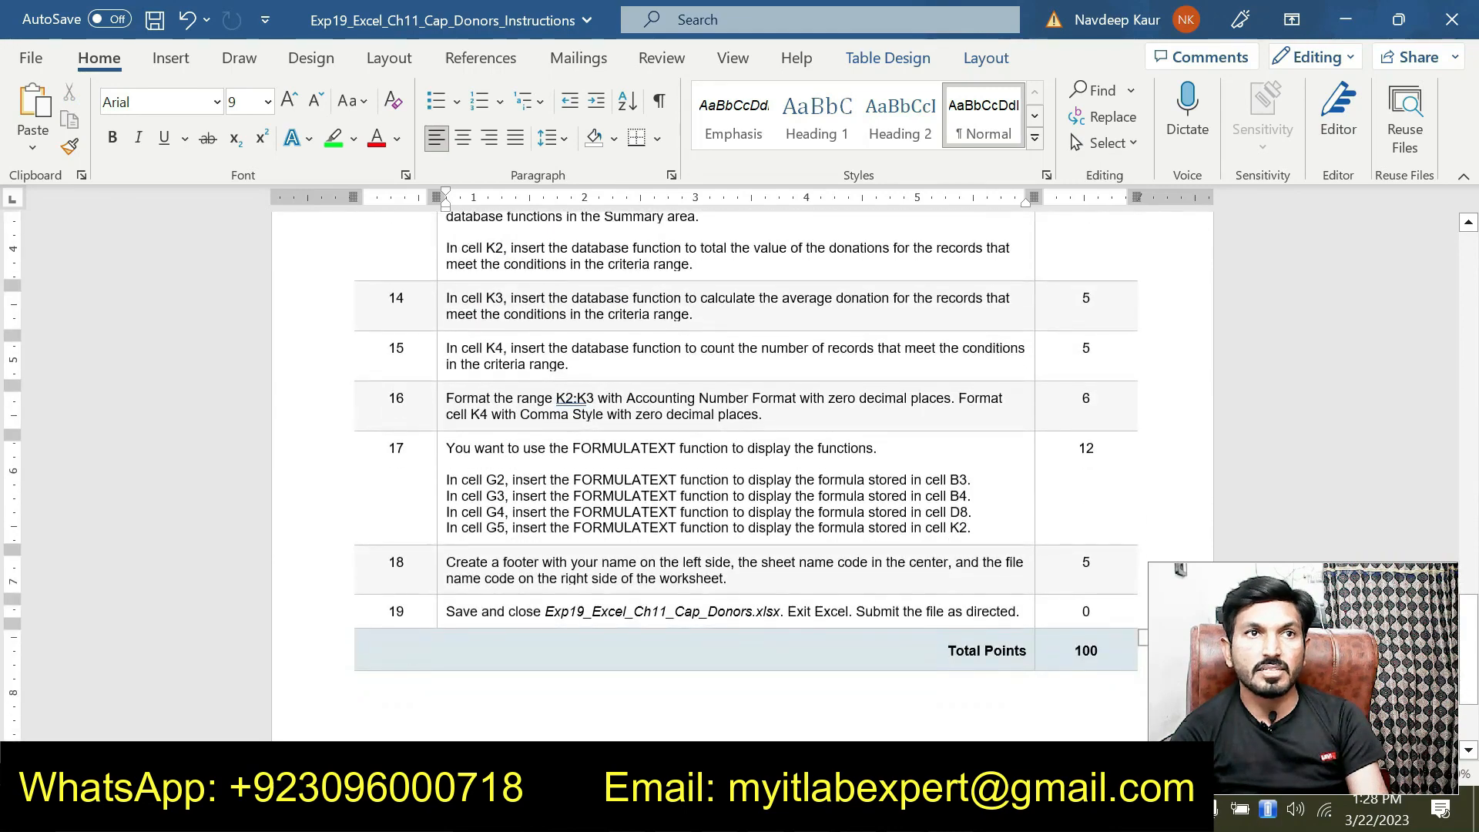
scroll(744, 478, up, 1)
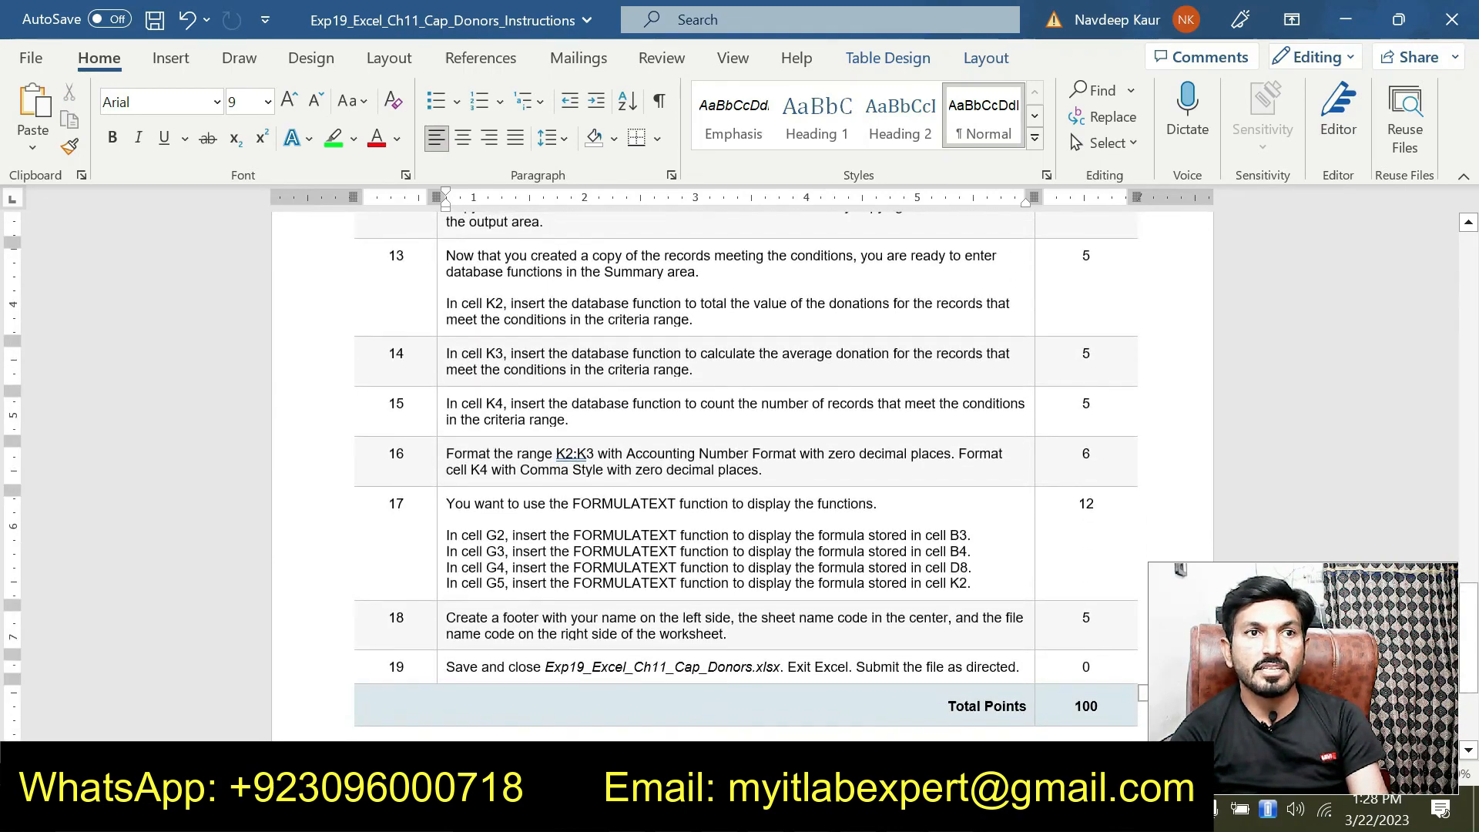
scroll(531, 659, up, 9)
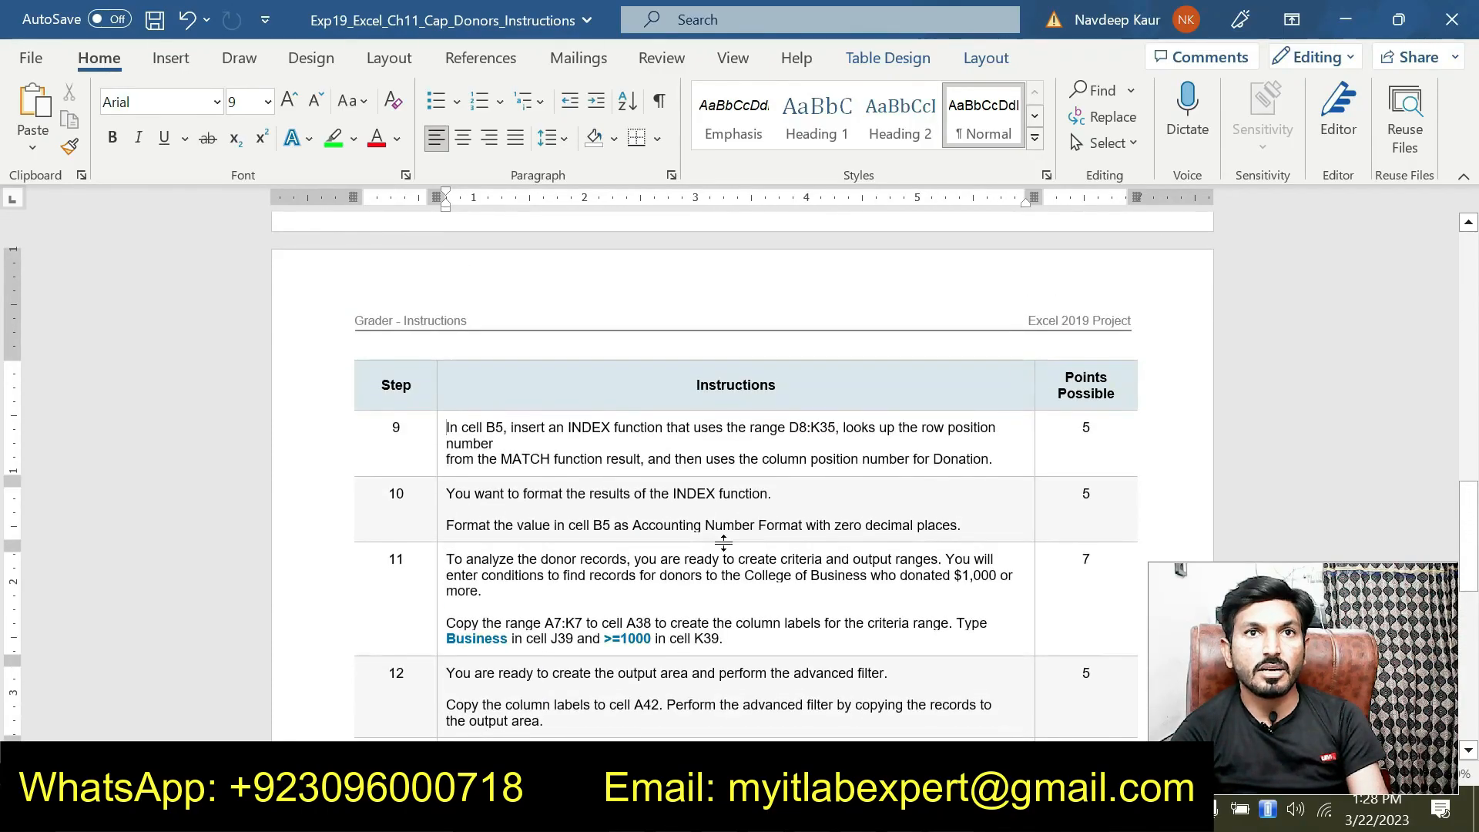
click(1016, 460)
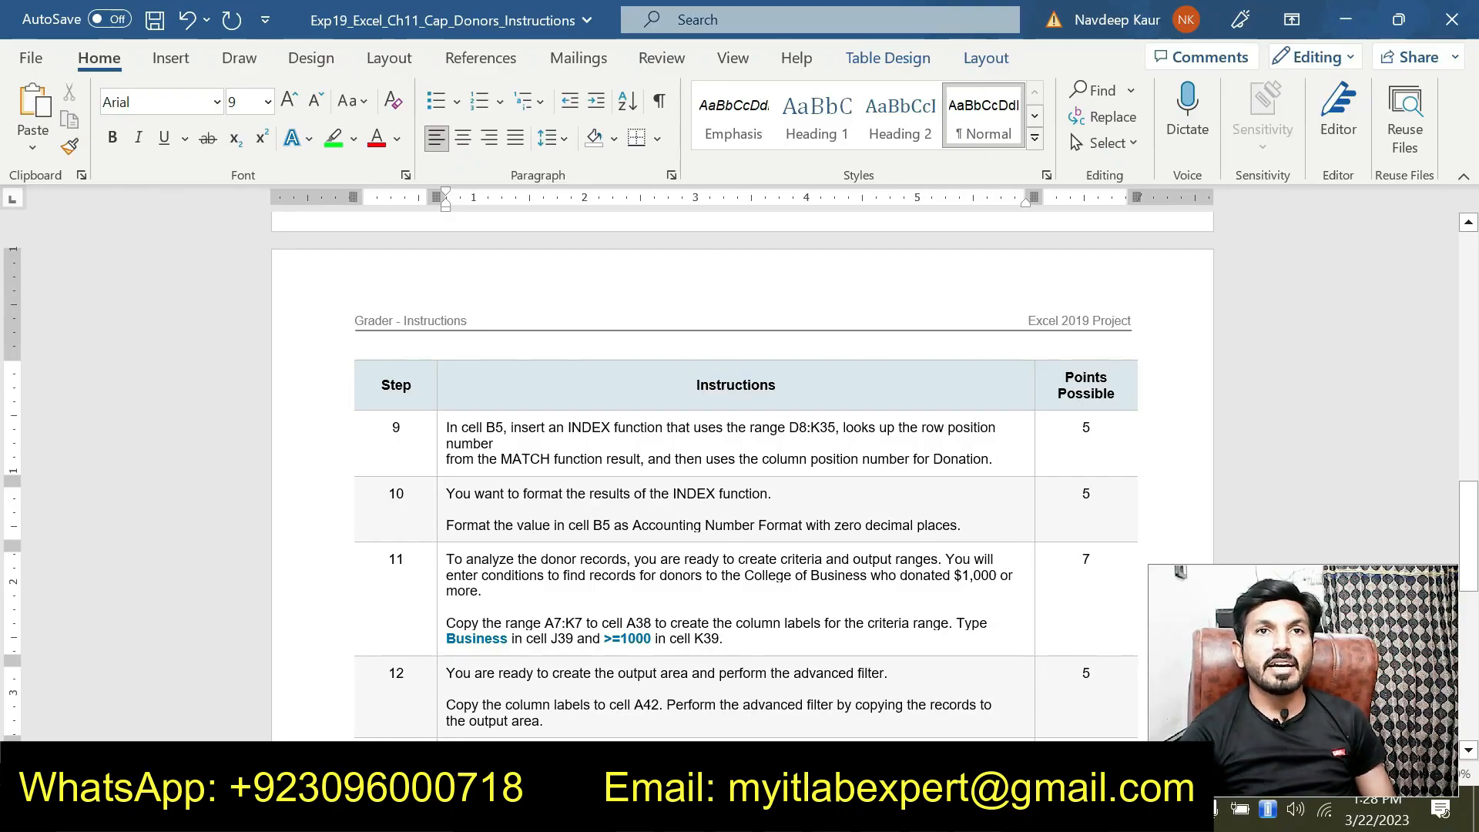
scroll(801, 508, up, 6)
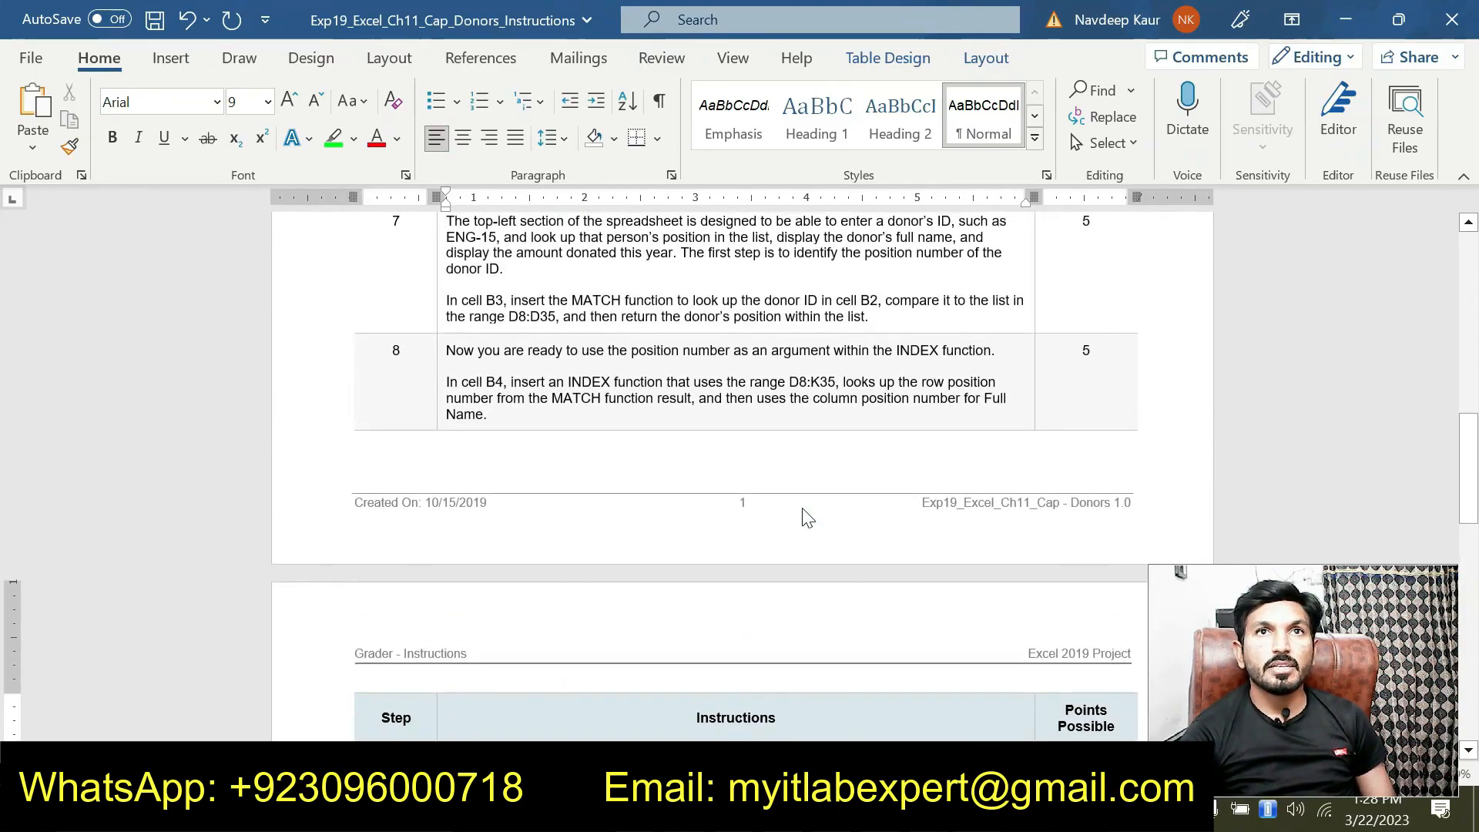
scroll(805, 515, up, 7)
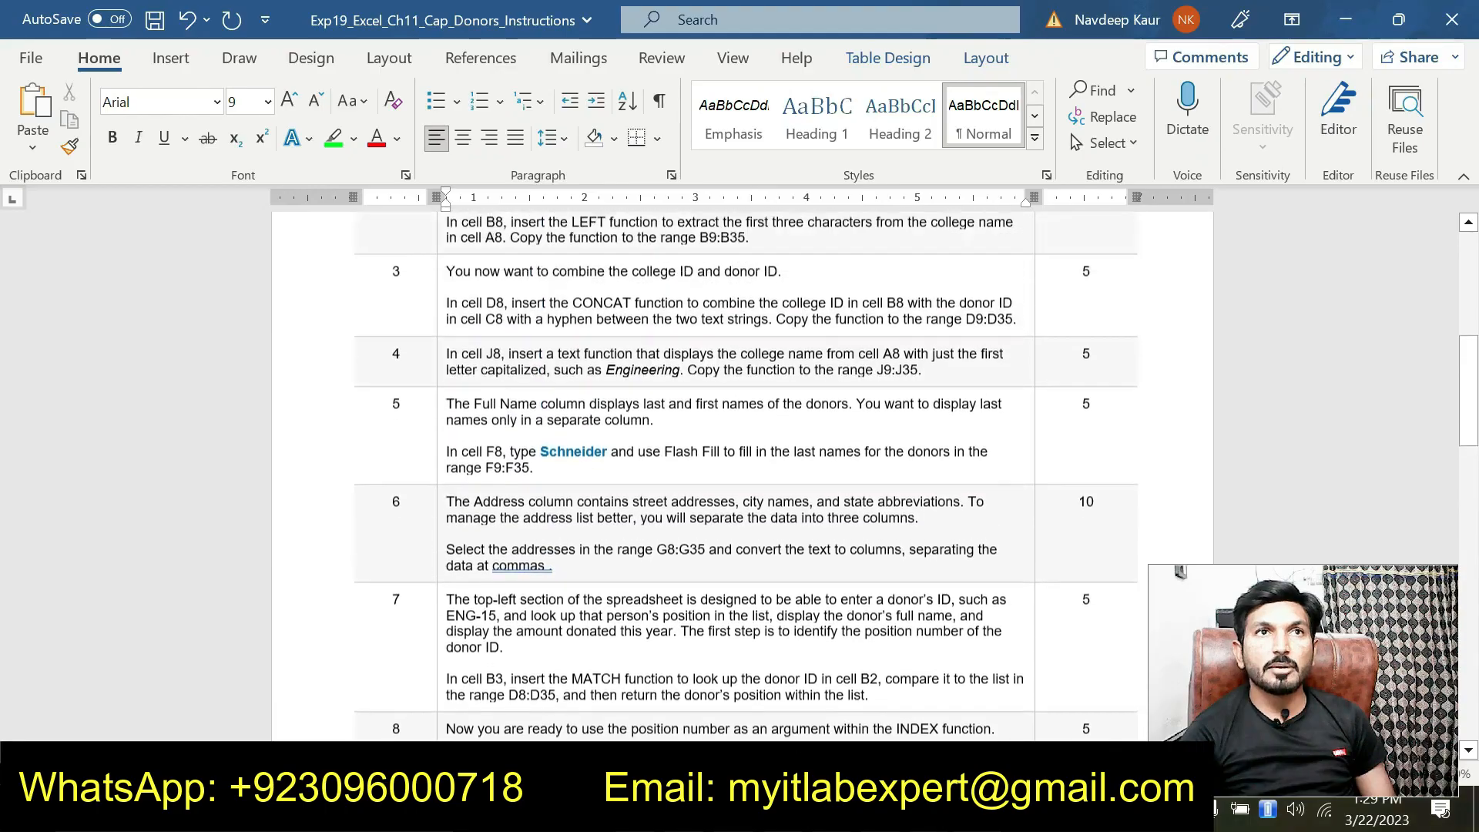
scroll(745, 463, up, 7)
scroll(745, 462, down, 10)
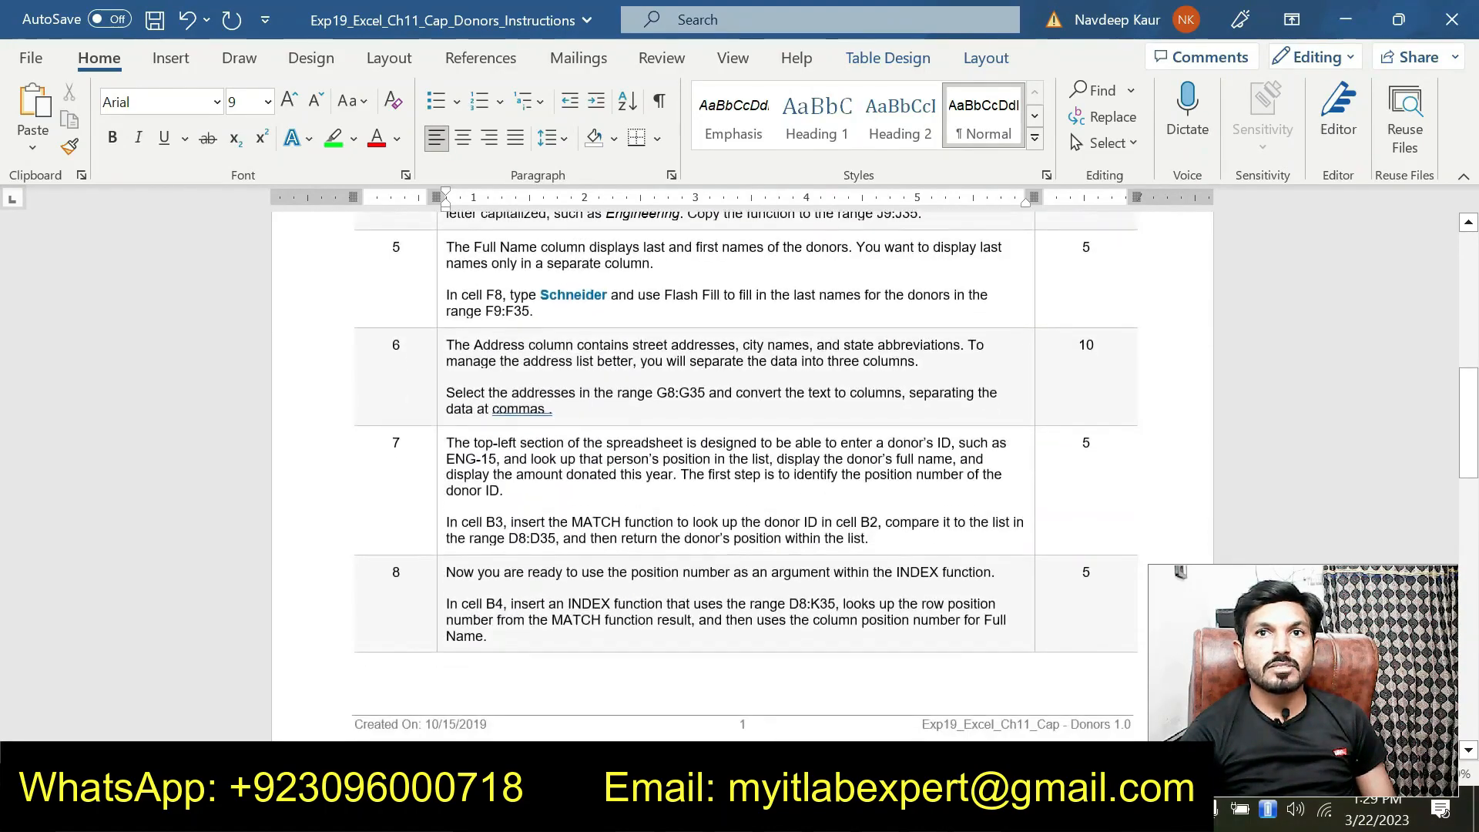
scroll(801, 515, down, 14)
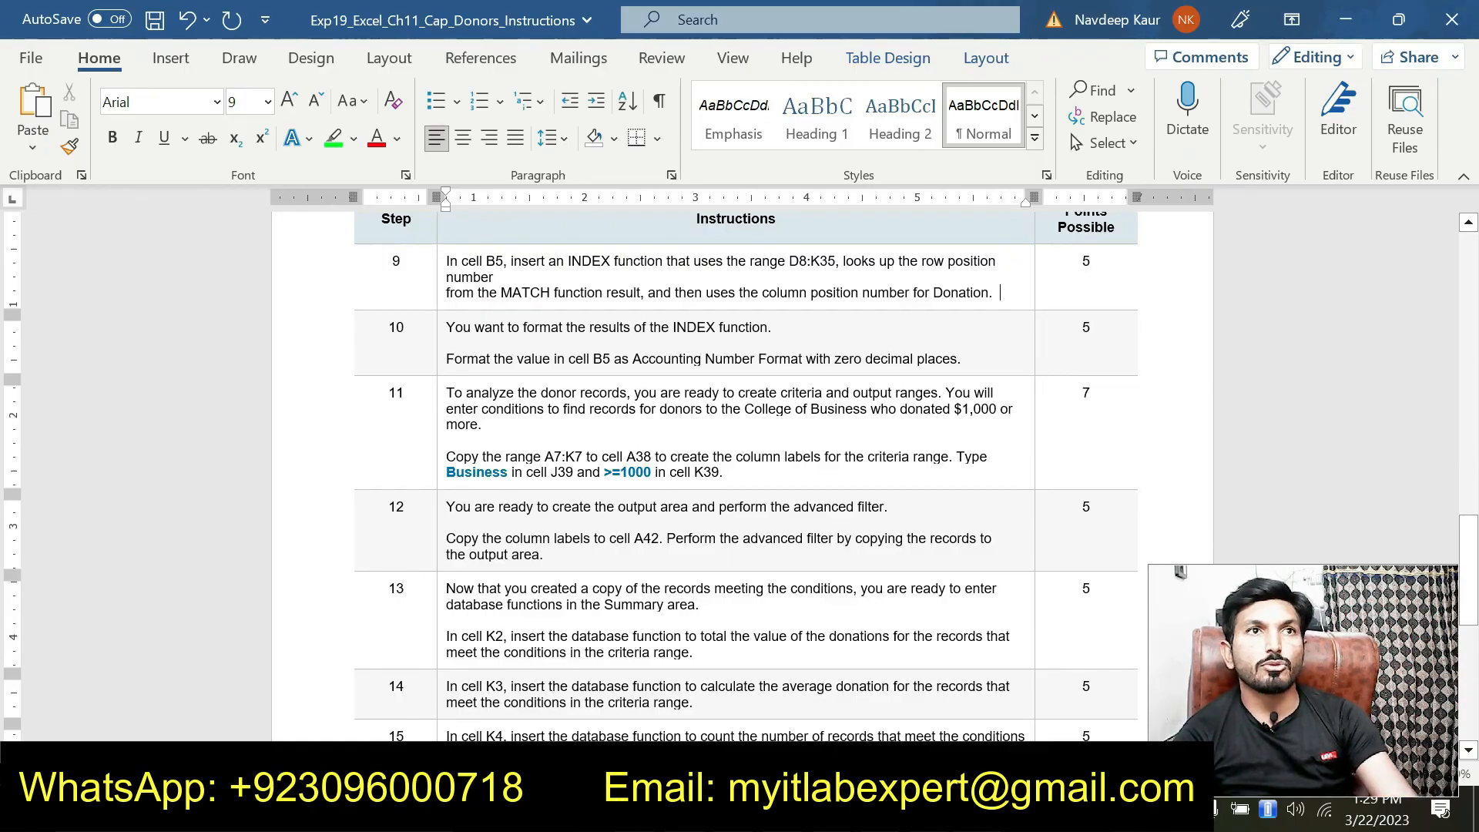
- Read step 10's formatting instruction for cell B5 and check that cell in the Exp19_Excel_Ch11_Cap_DonorsSolution workbook, returning to Word
drag(446, 328, 589, 360)
click(532, 360)
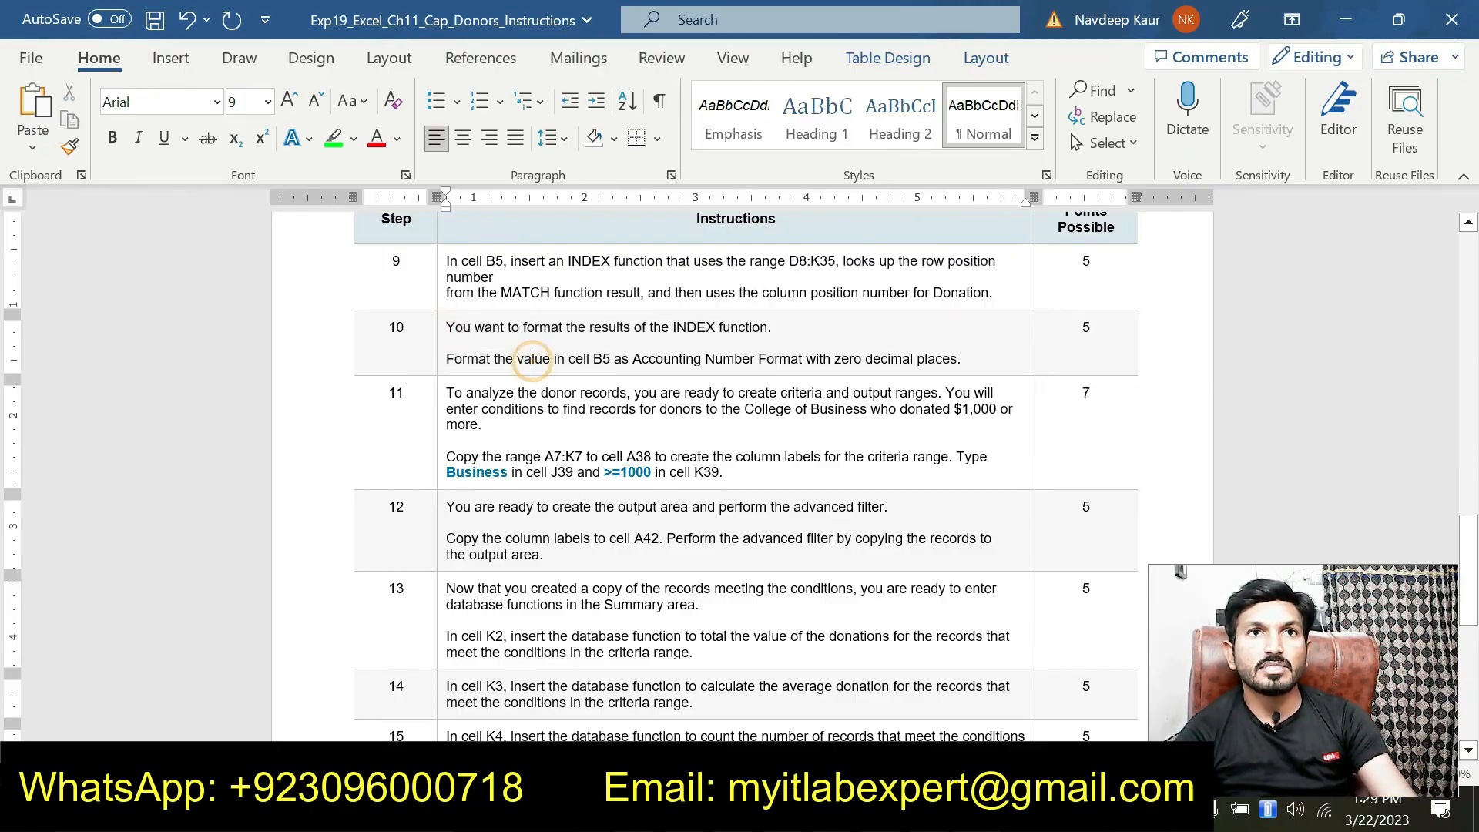
click(614, 359)
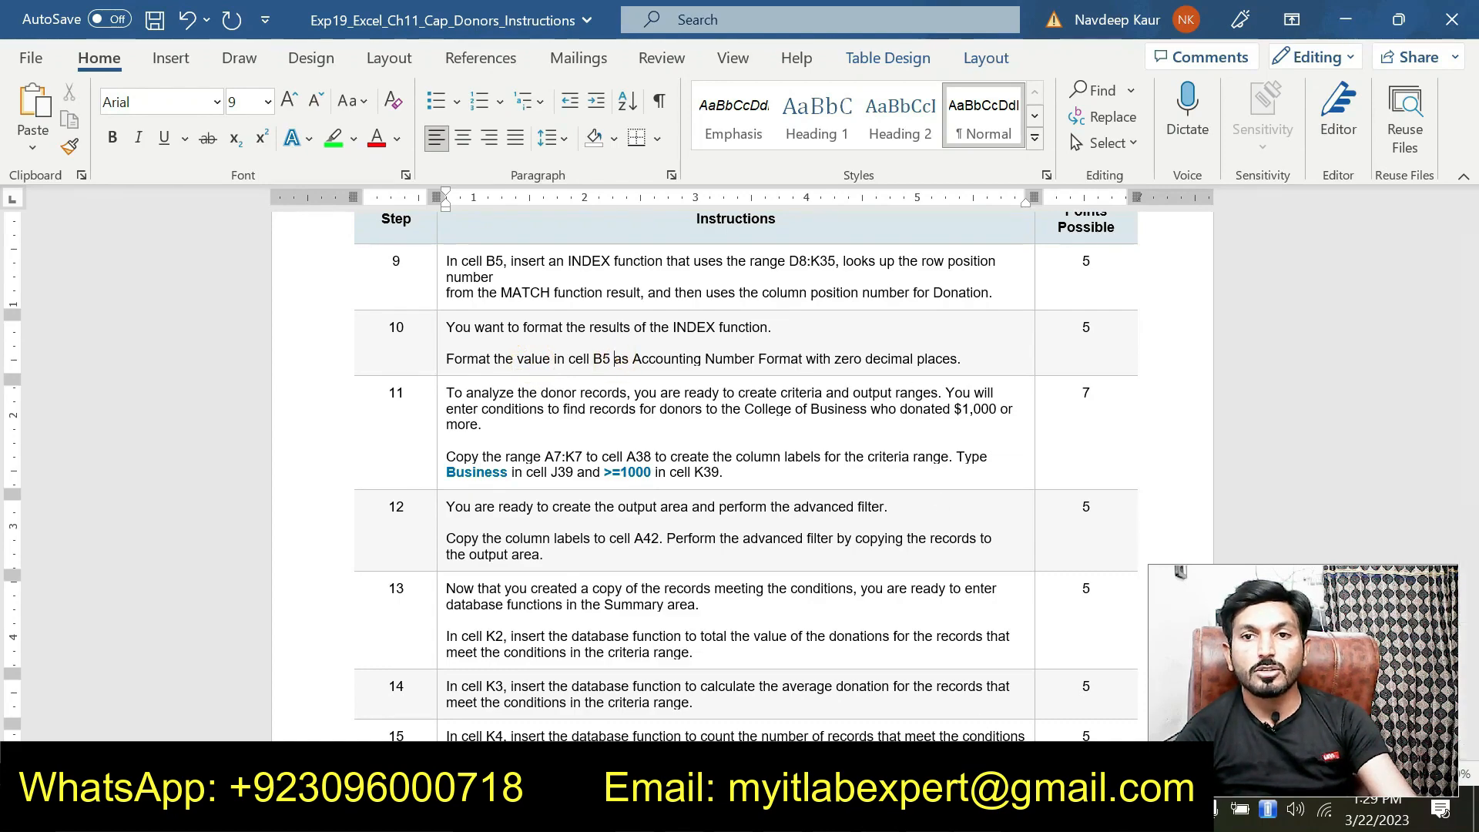
mouse_move(936, 815)
click(975, 707)
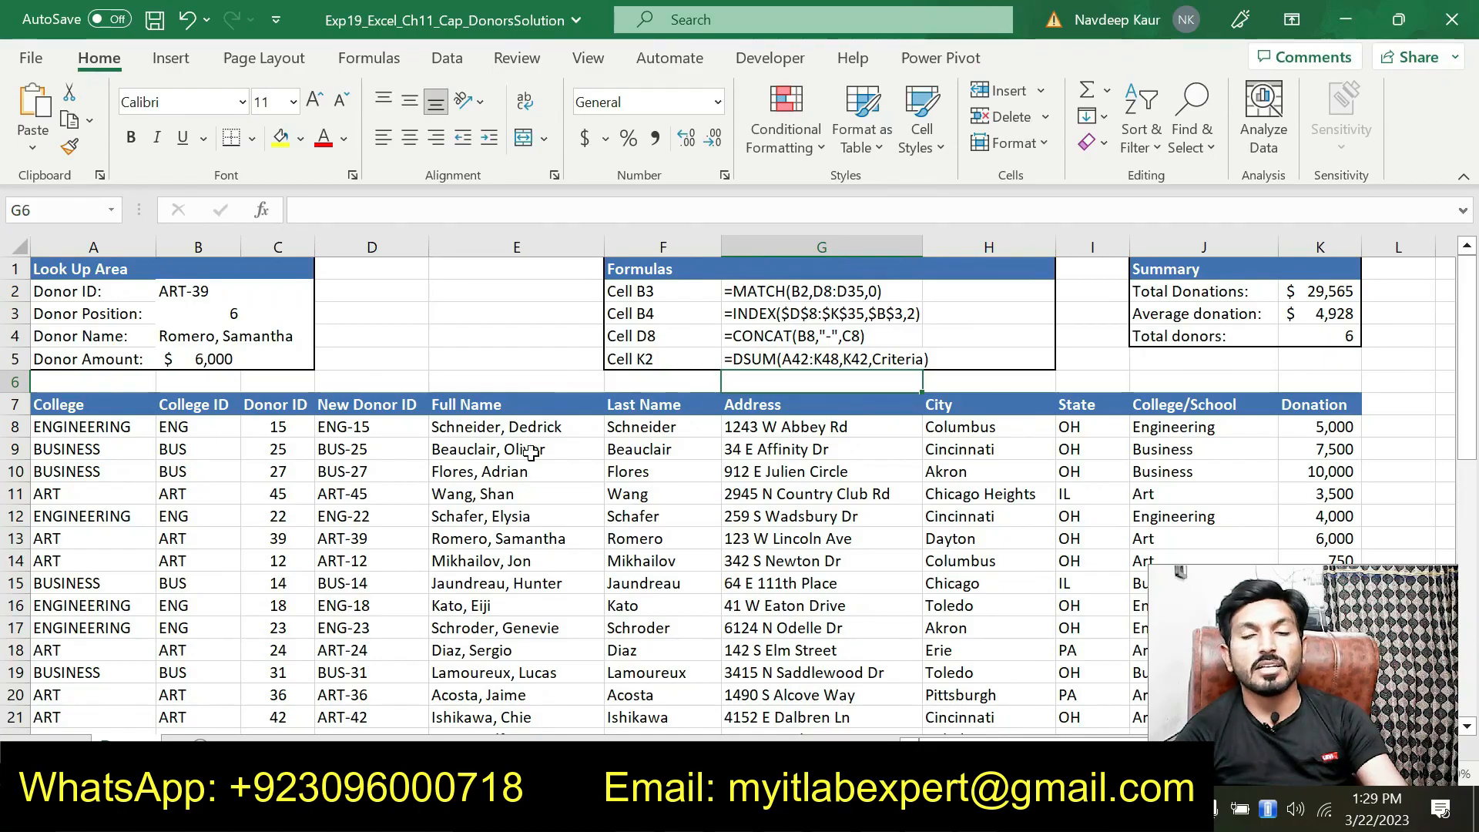
key(alt+Tab)
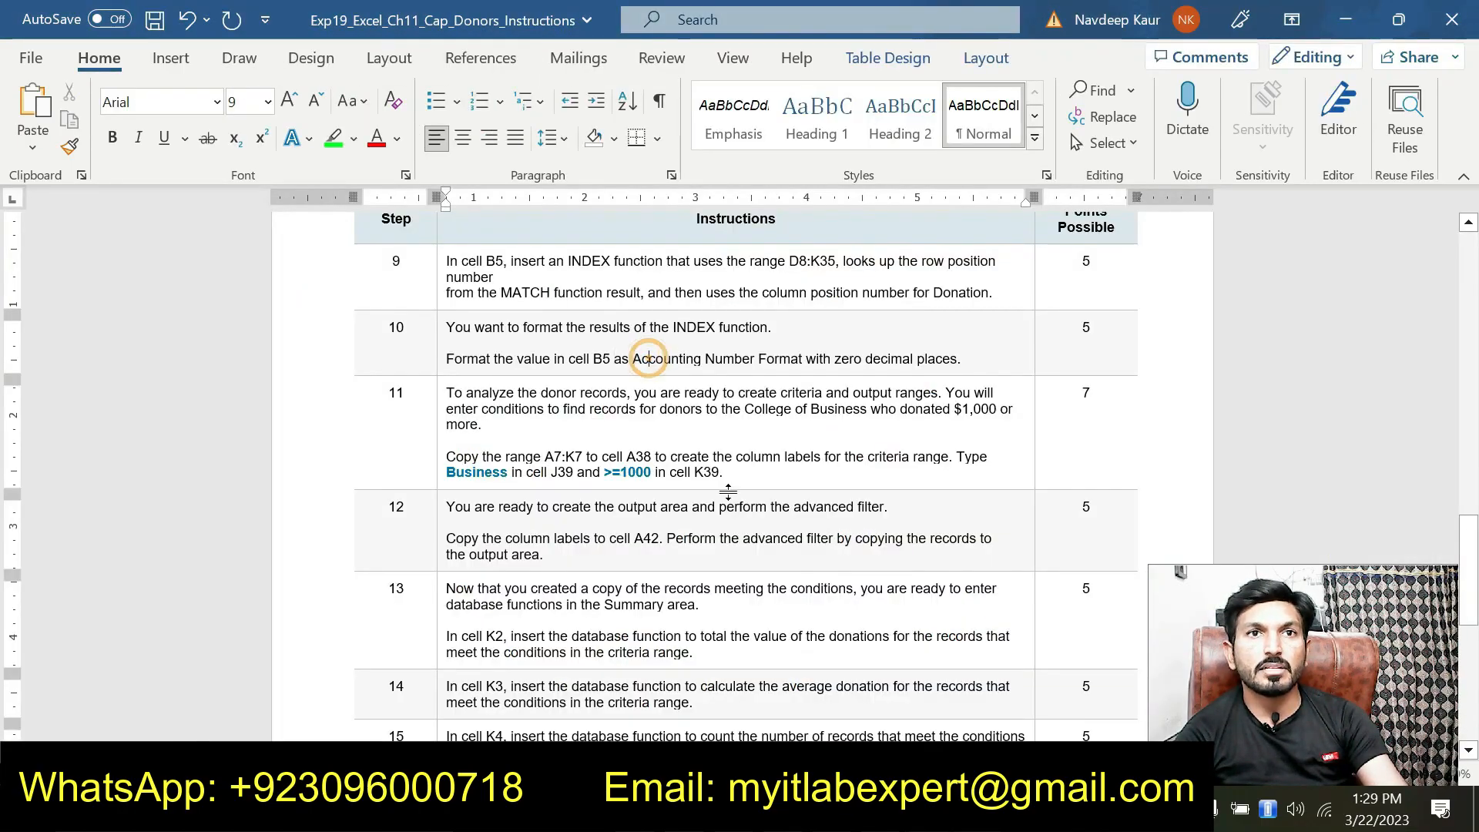
- Highlight step 11's paragraph about copying A7:K7 to cell A38 in green
triple_click(716, 471)
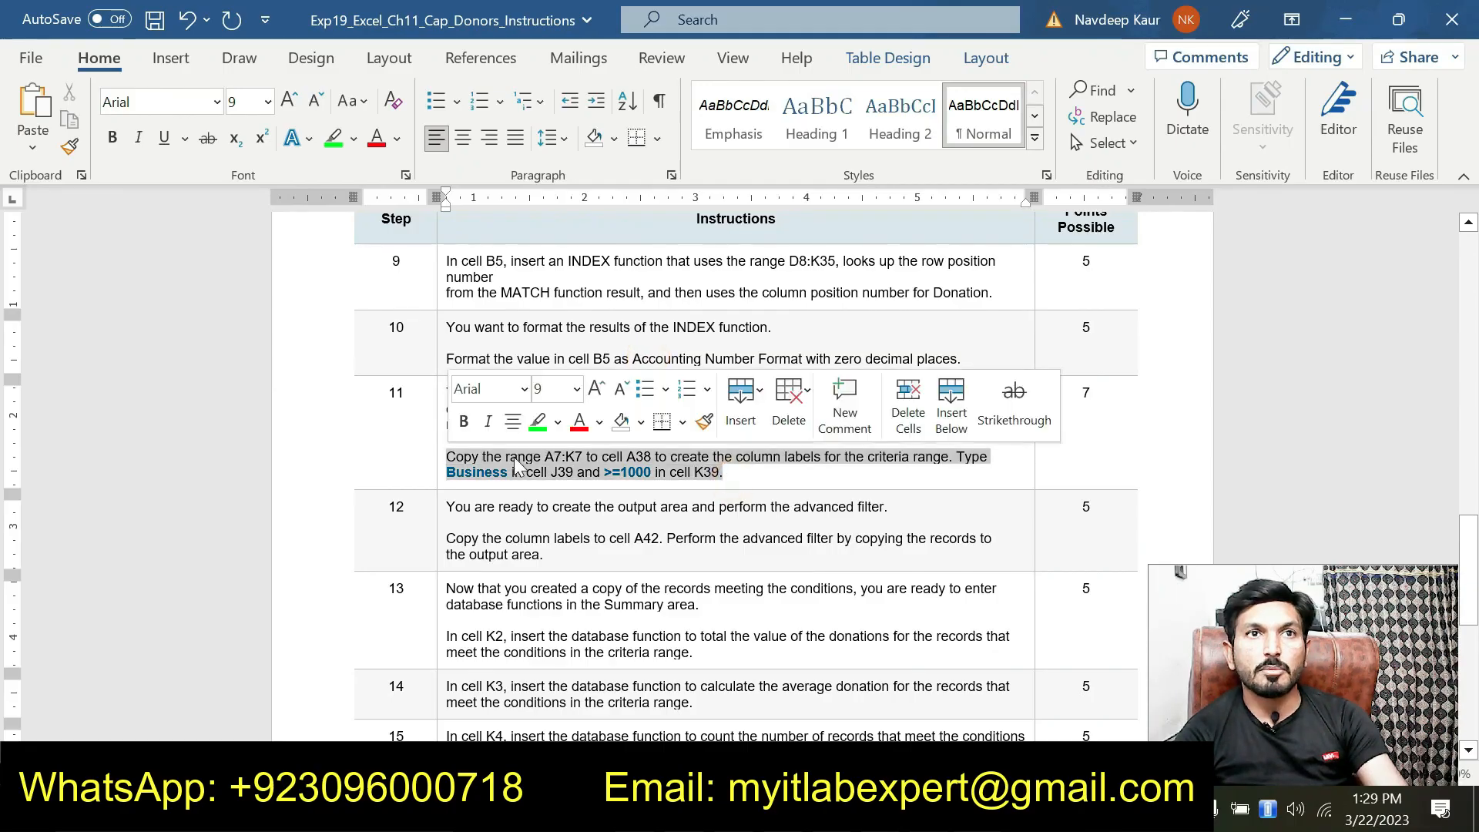
click(531, 422)
click(513, 472)
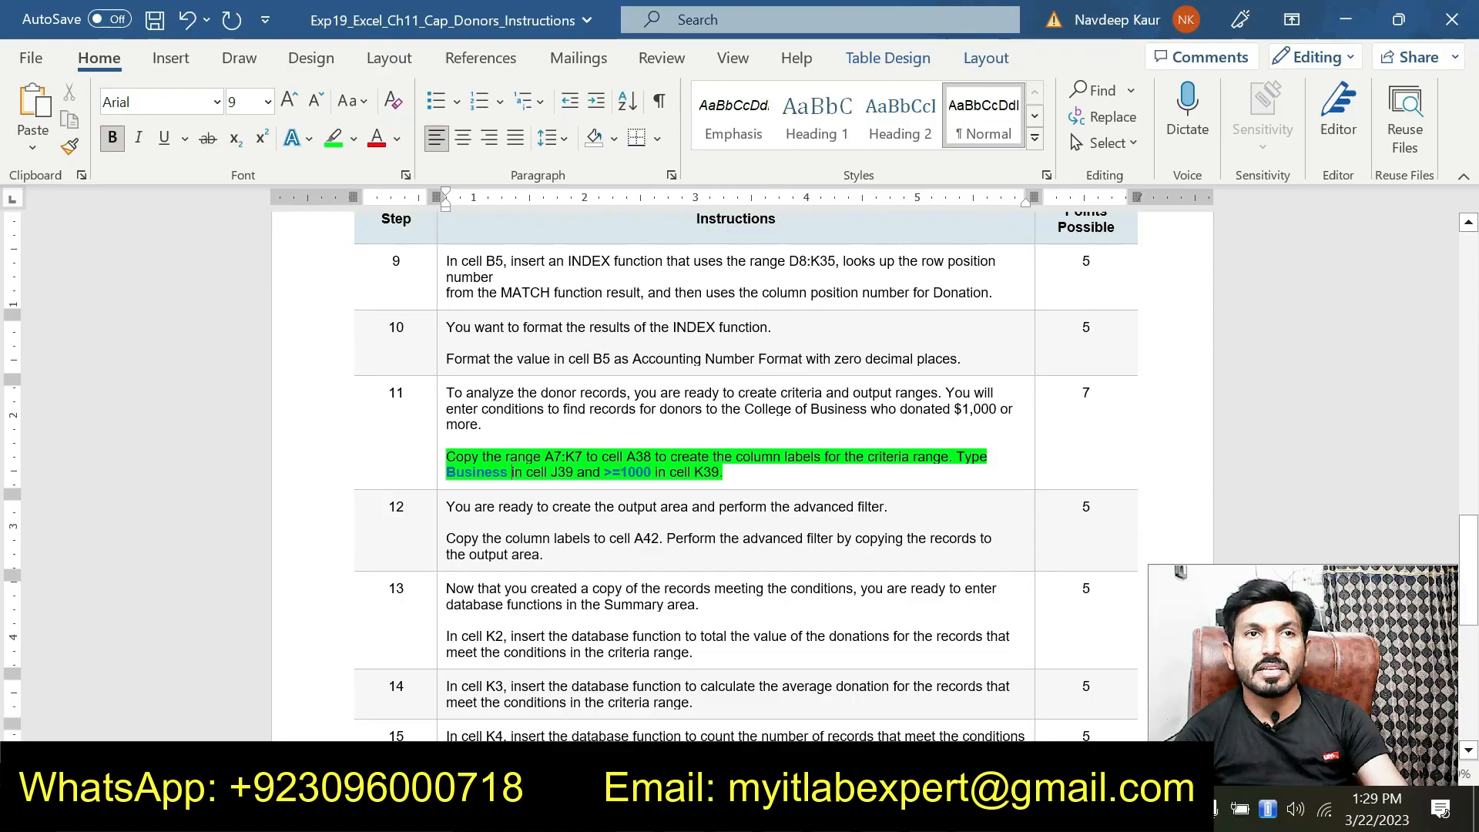
- Read step 11's ranges and criteria in Word and examine the criteria and output areas below the data in the DonorsSolution workbook
double_click(547, 456)
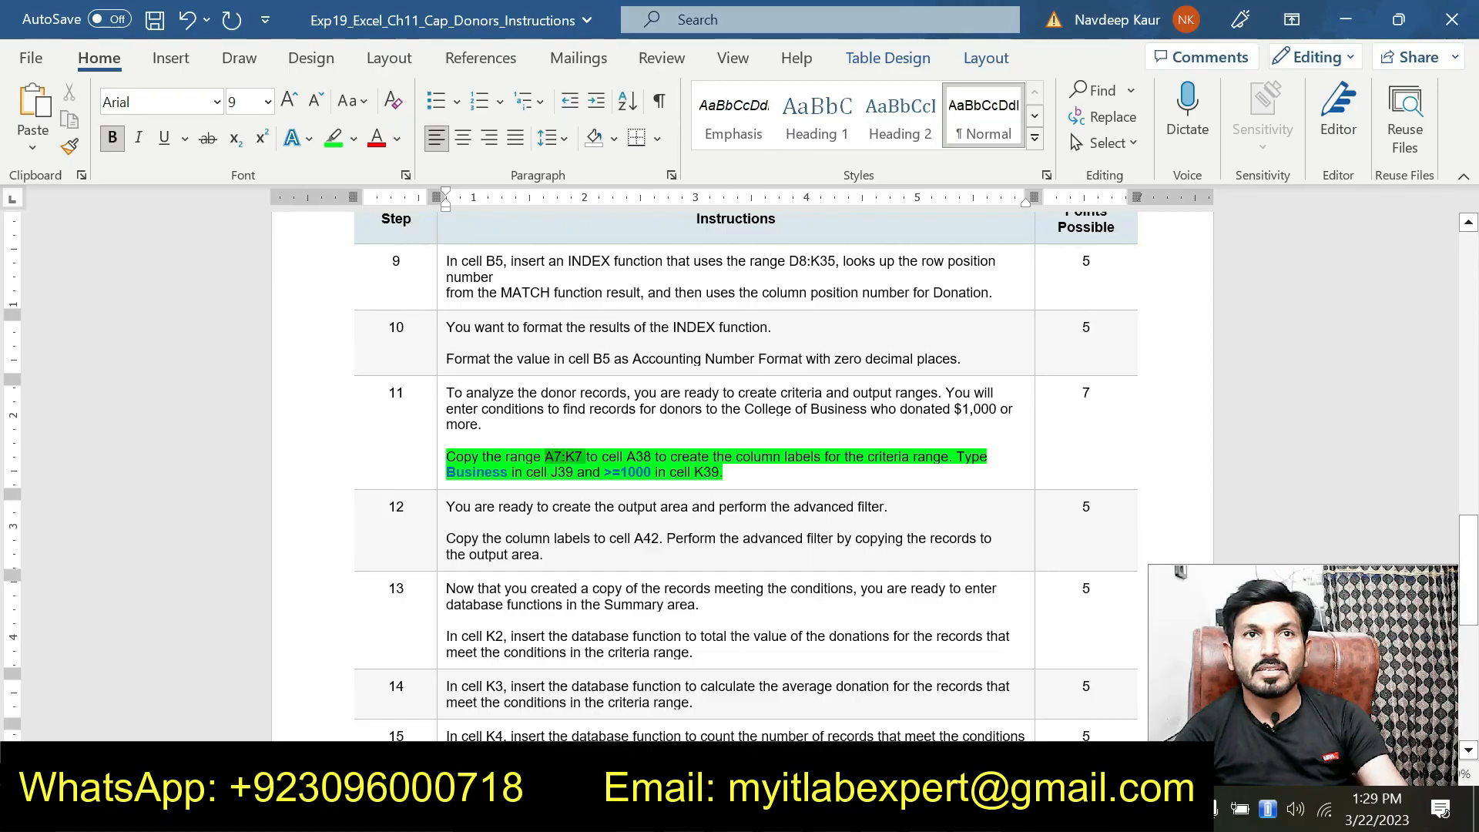
drag(635, 456, 651, 456)
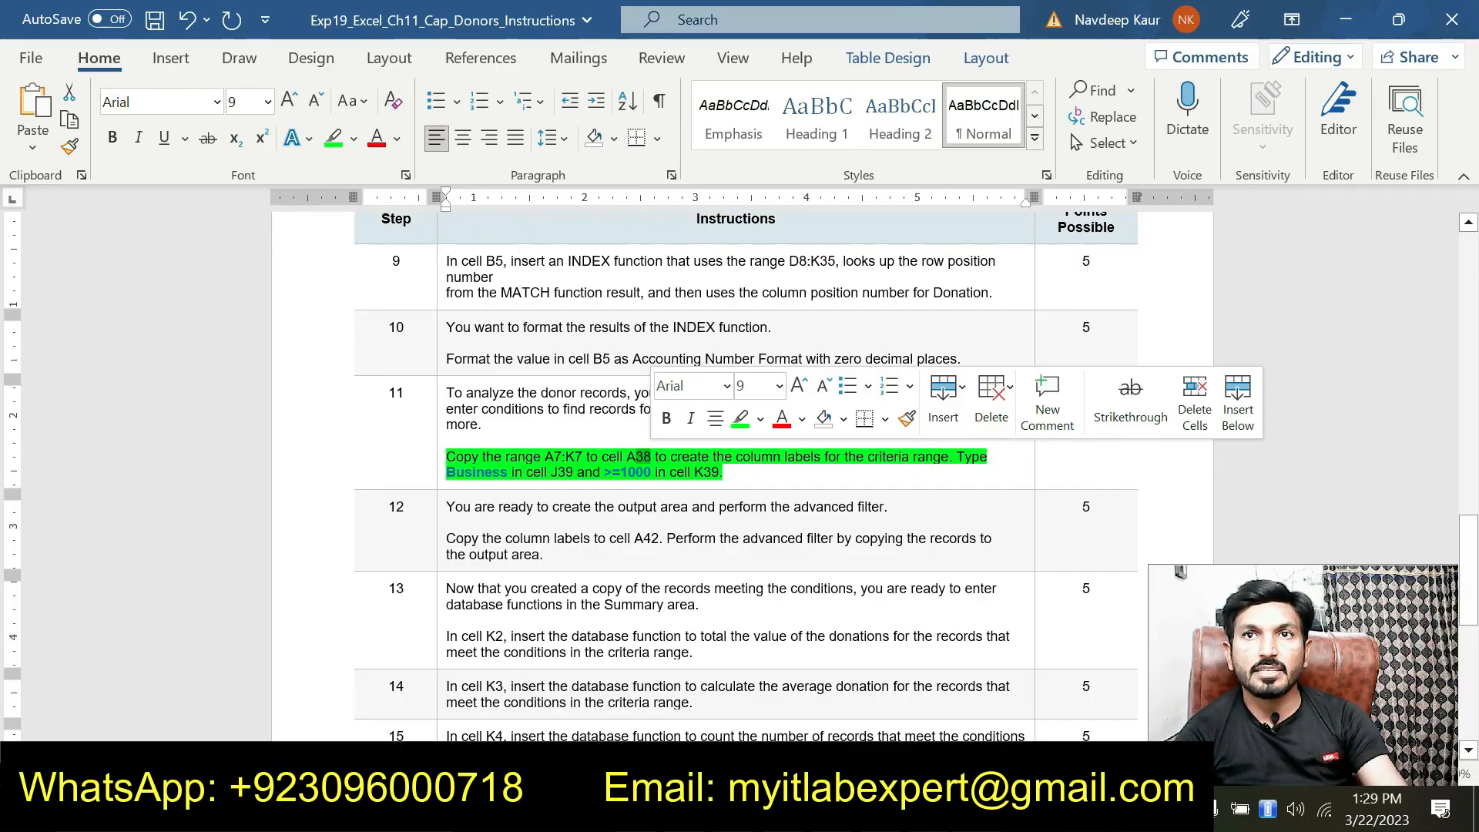
click(930, 466)
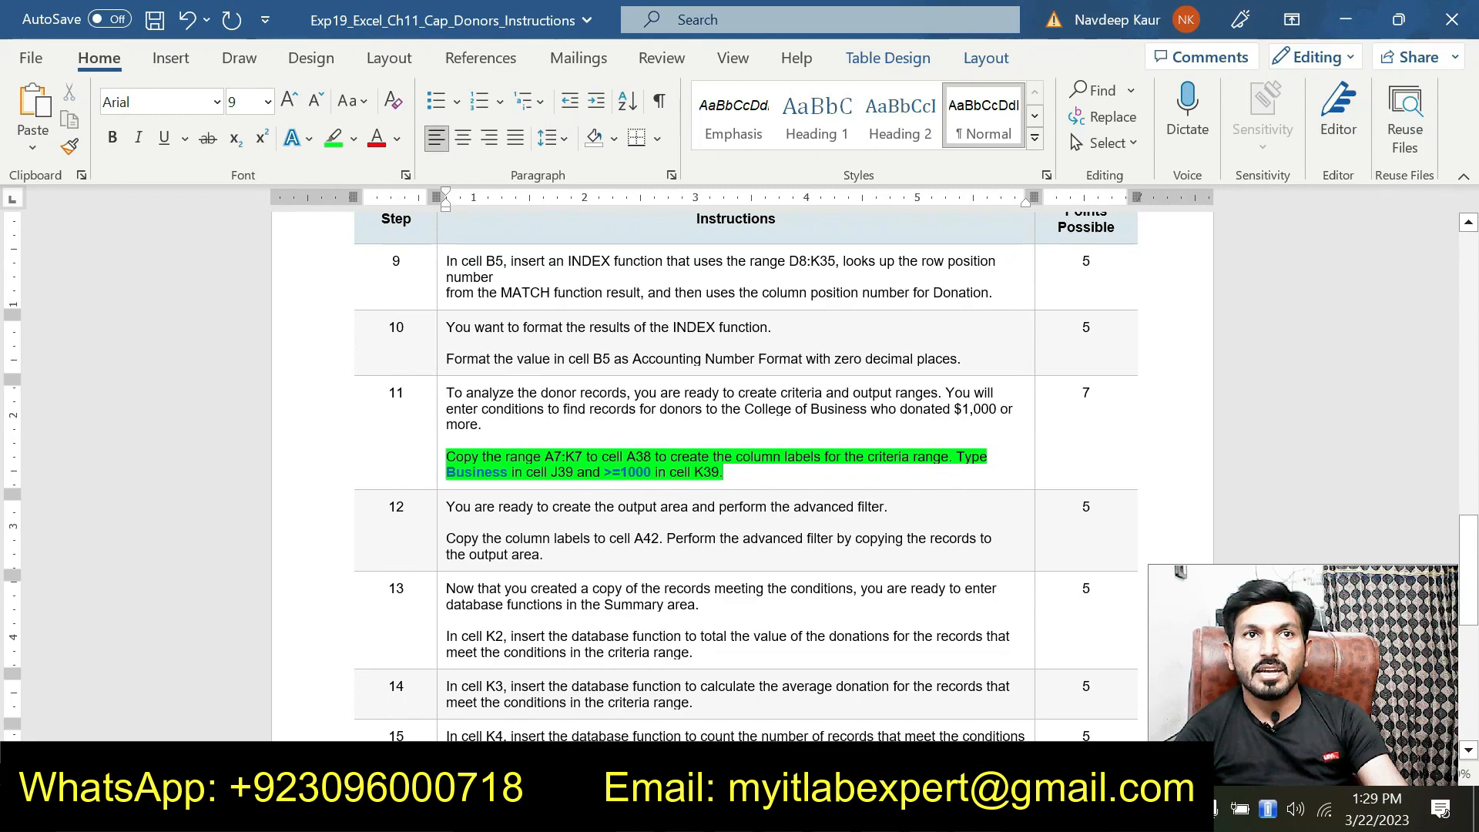
drag(611, 472, 650, 472)
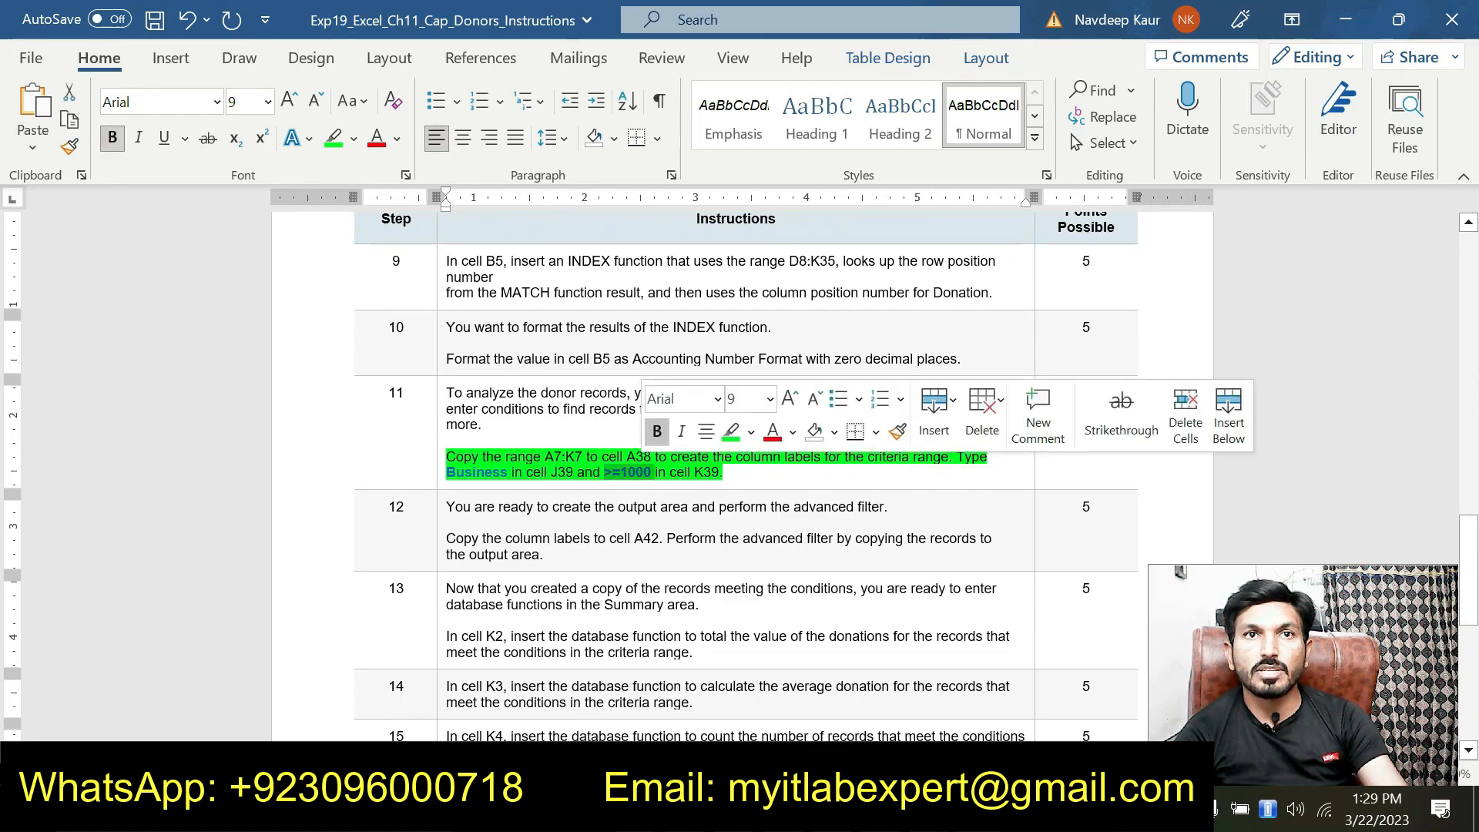
click(693, 474)
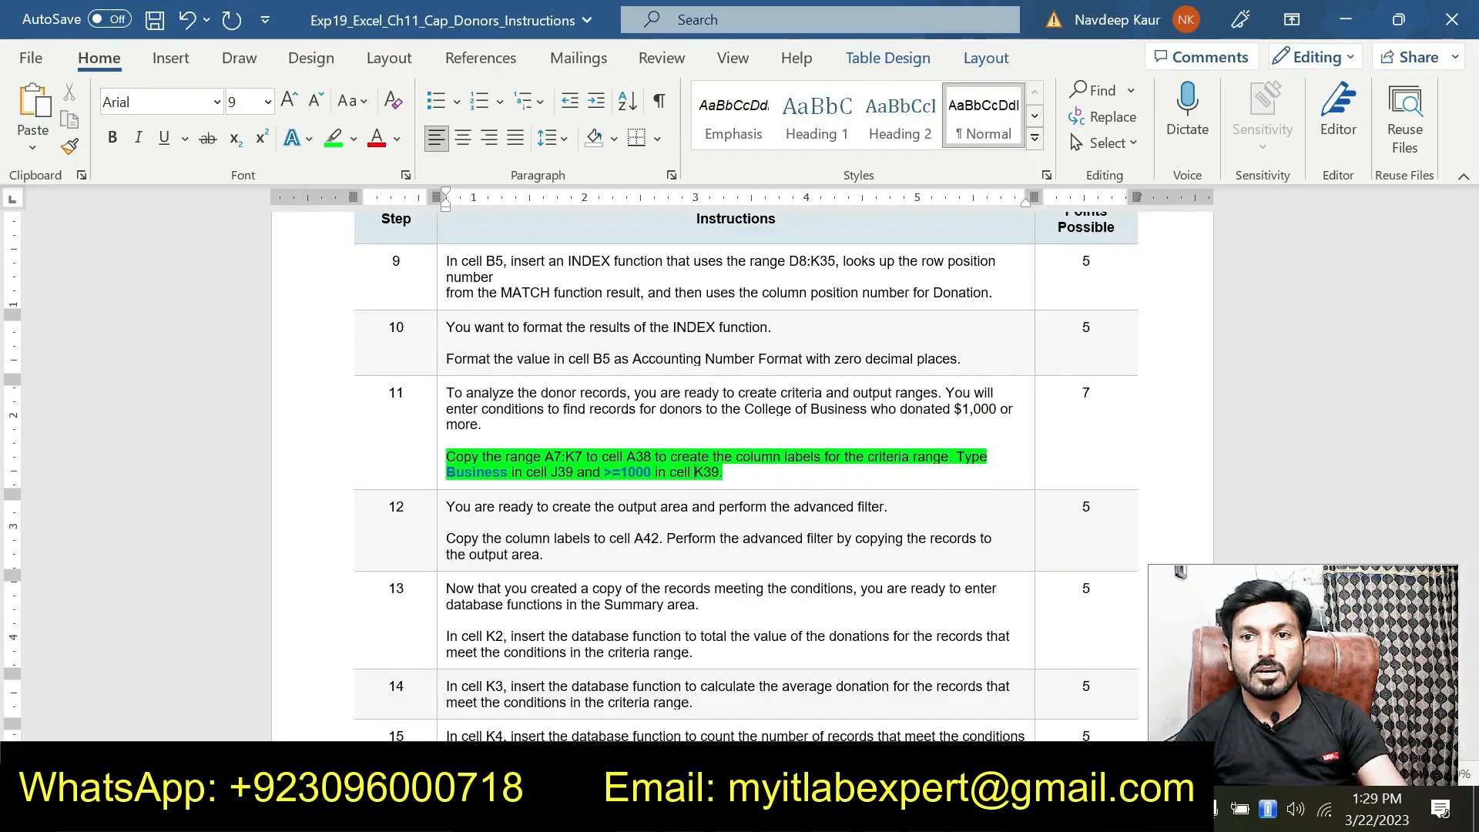
key(alt+Tab)
scroll(776, 583, down, 10)
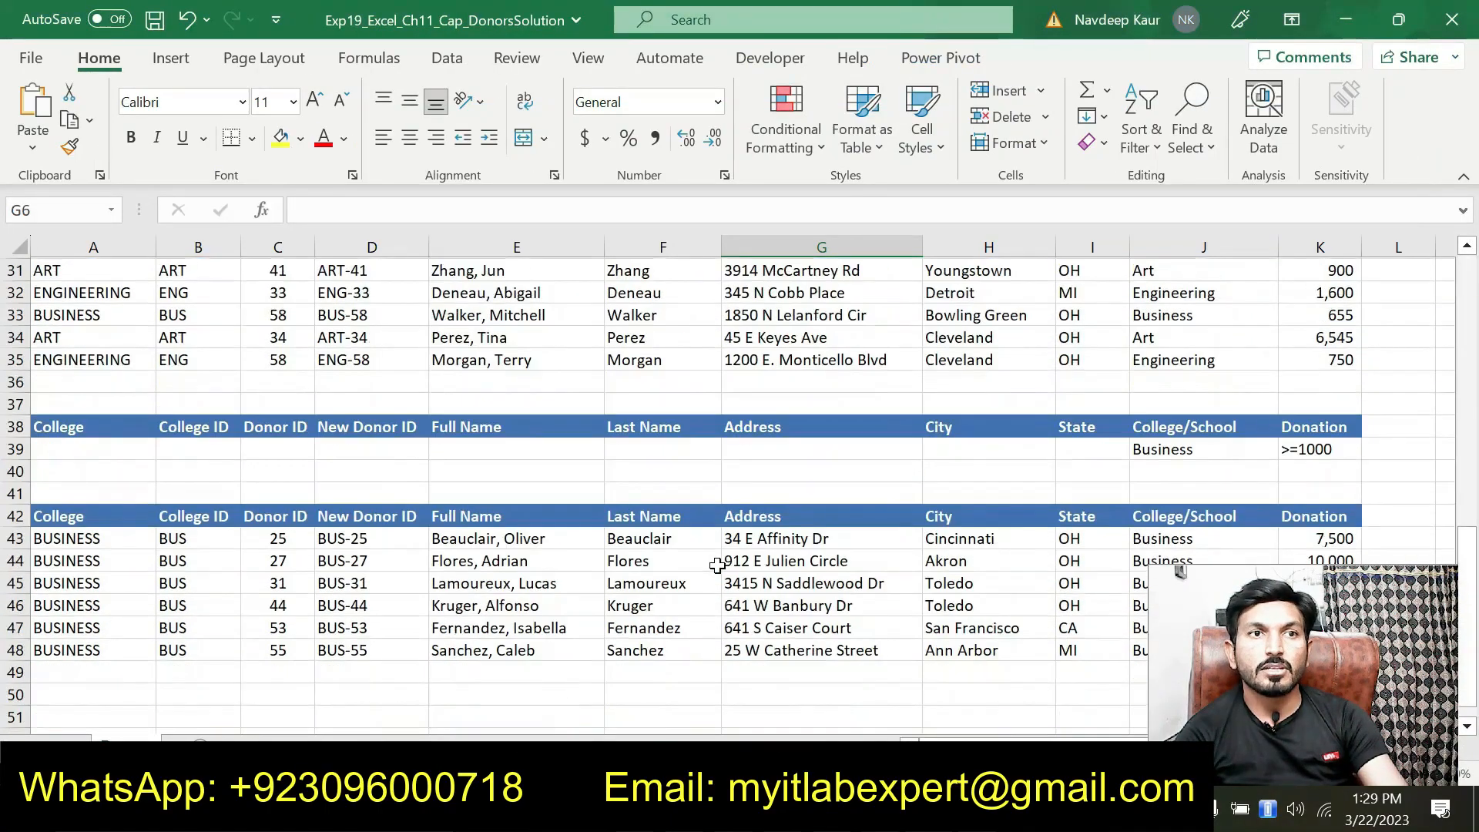
scroll(312, 533, up, 10)
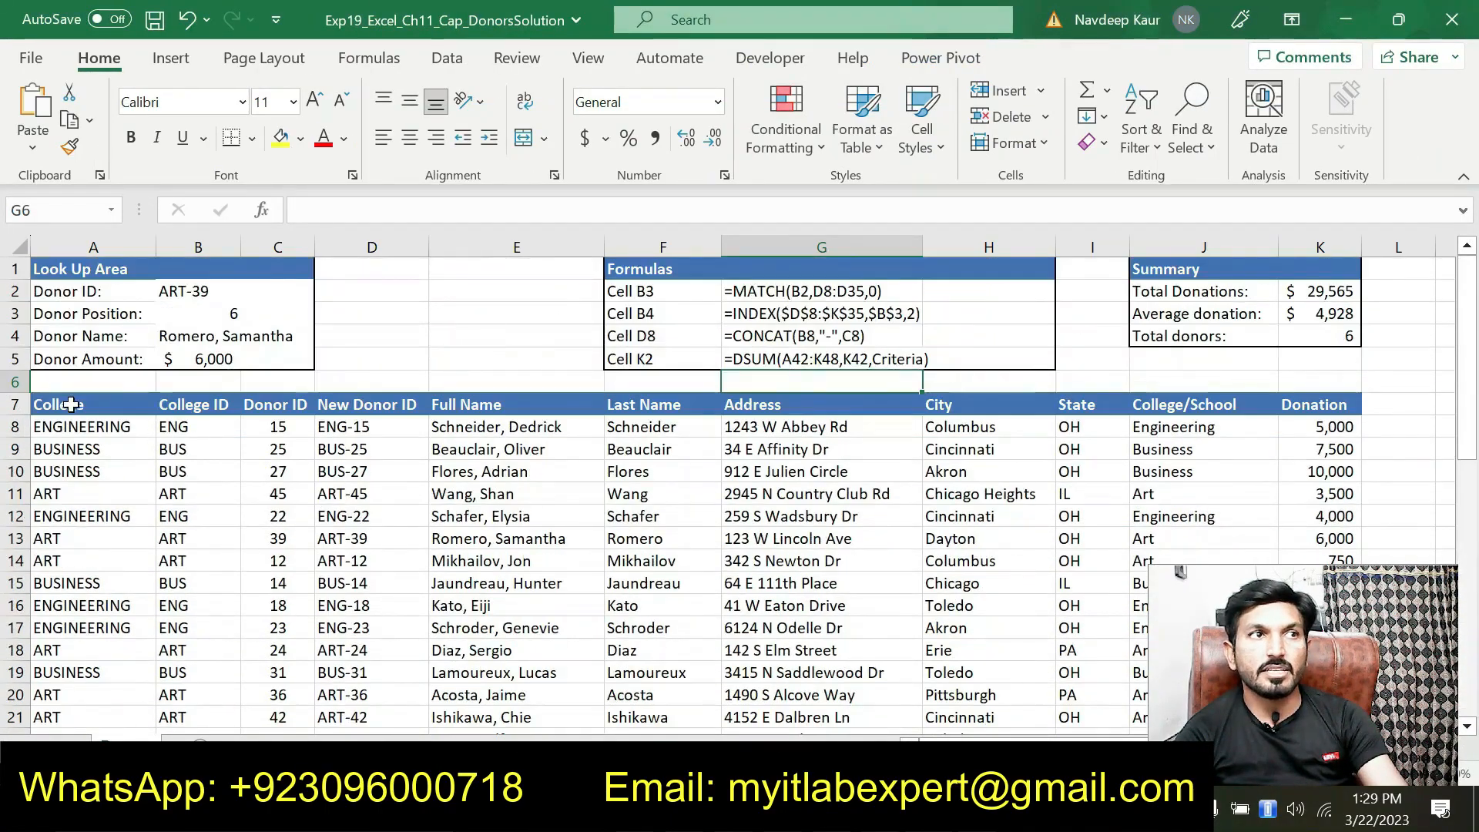
- Examine the column labels in A7:K7, their copy in row 38, and the criteria range A38:K39 with Business in J39 and >=1000 in K39
click(113, 411)
drag(113, 411, 1307, 402)
scroll(434, 516, down, 9)
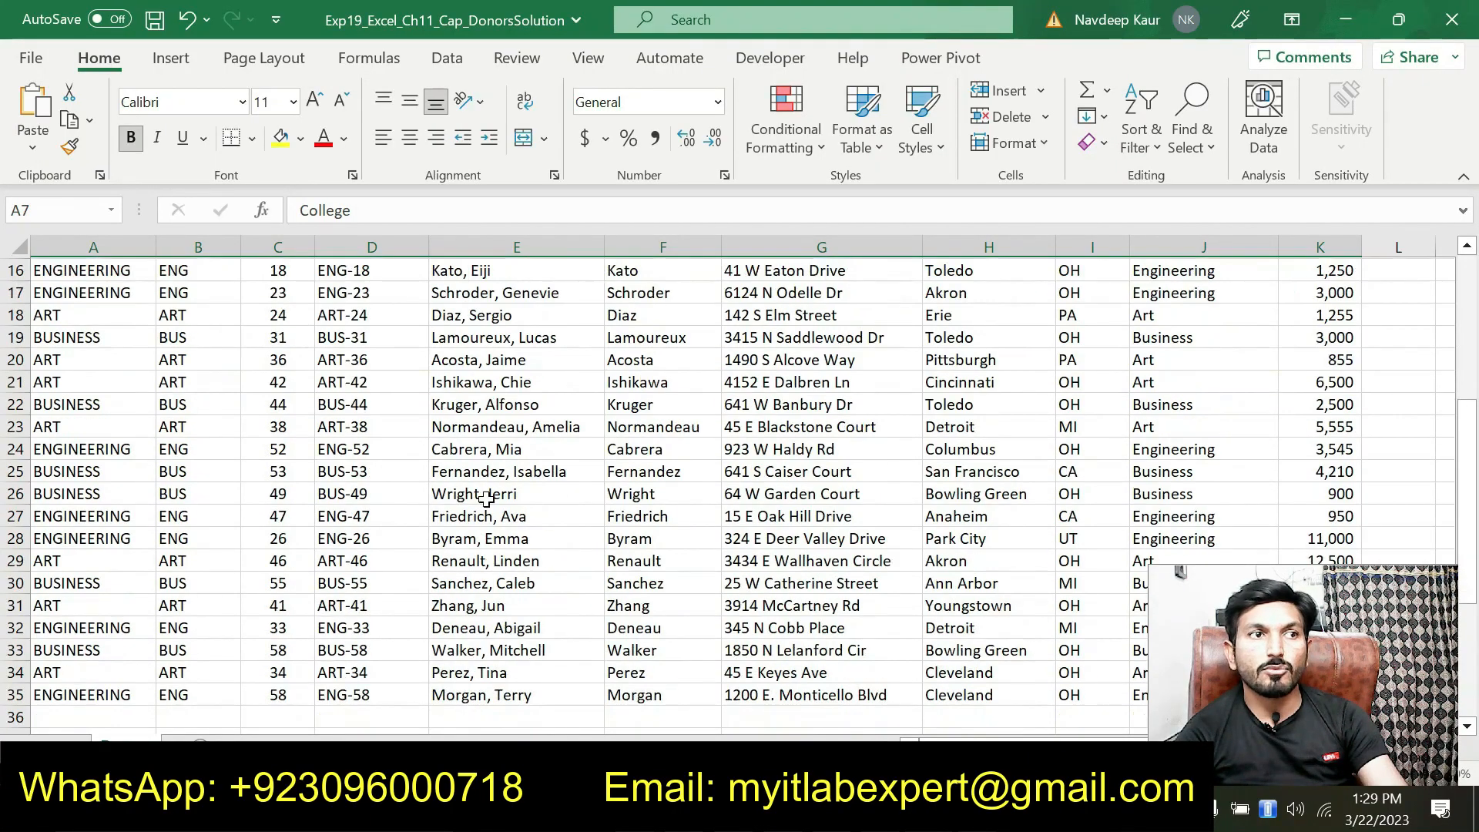
click(73, 493)
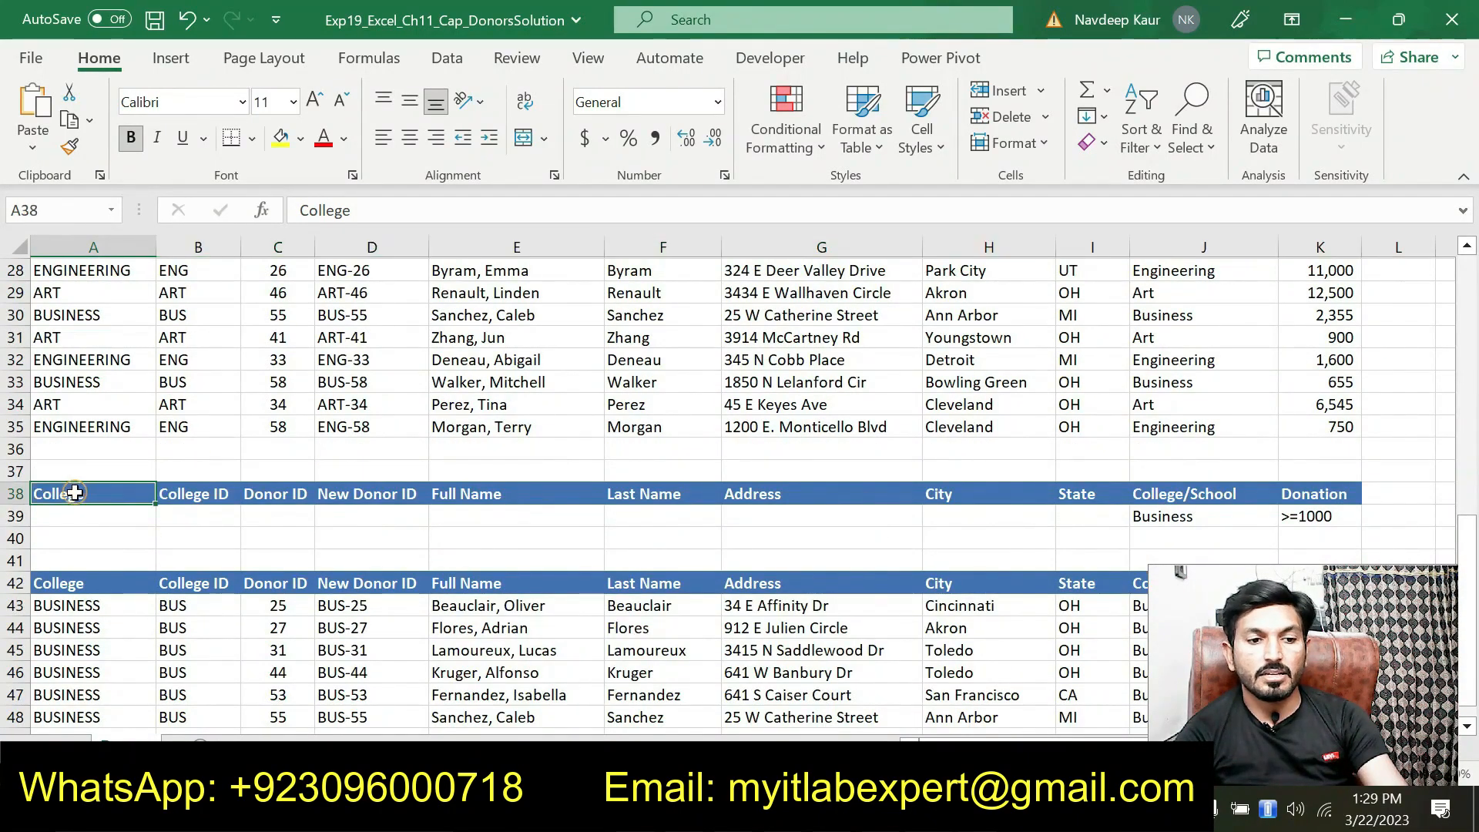
drag(83, 492, 1287, 494)
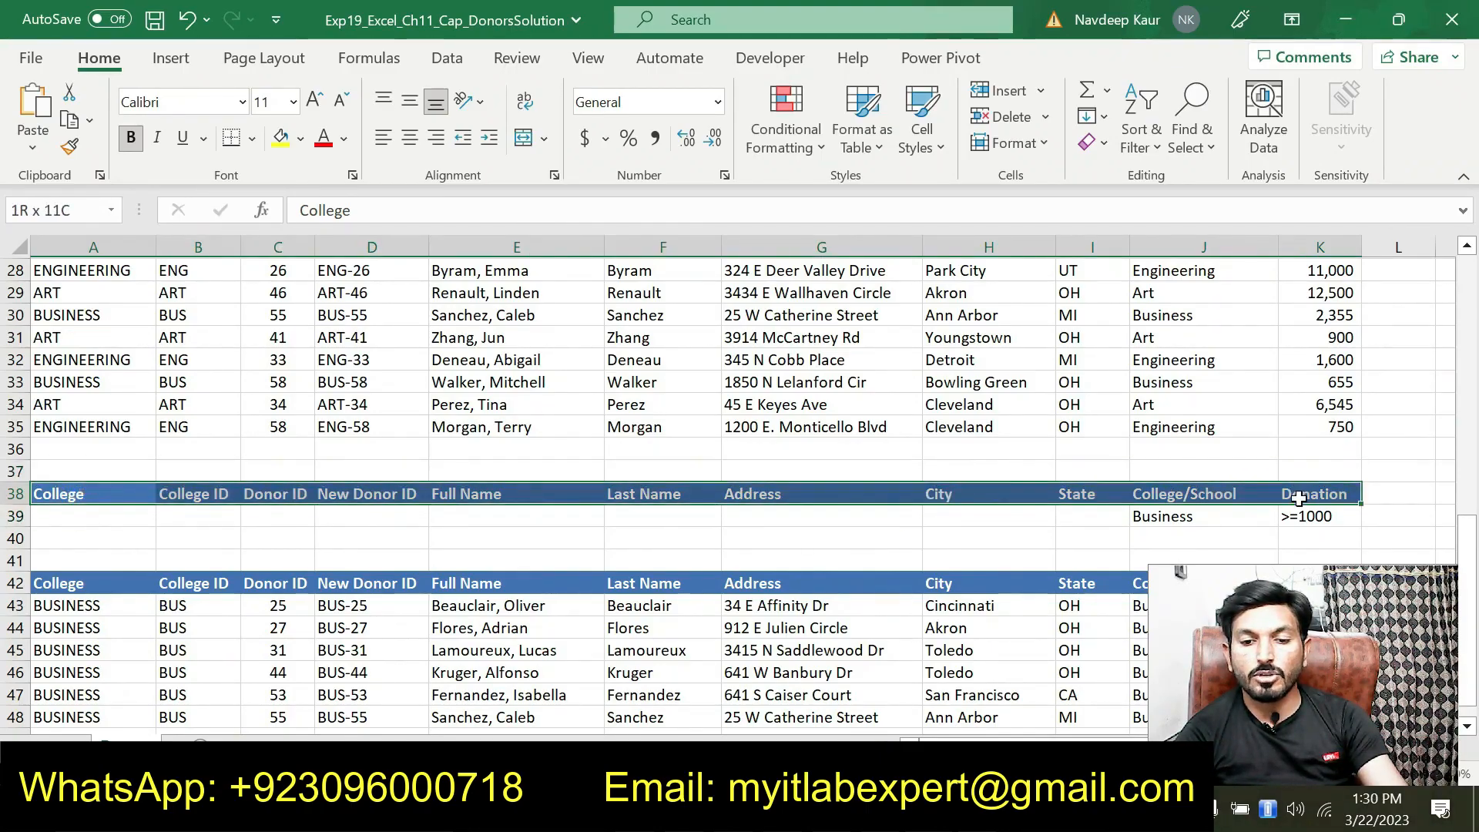
click(1156, 516)
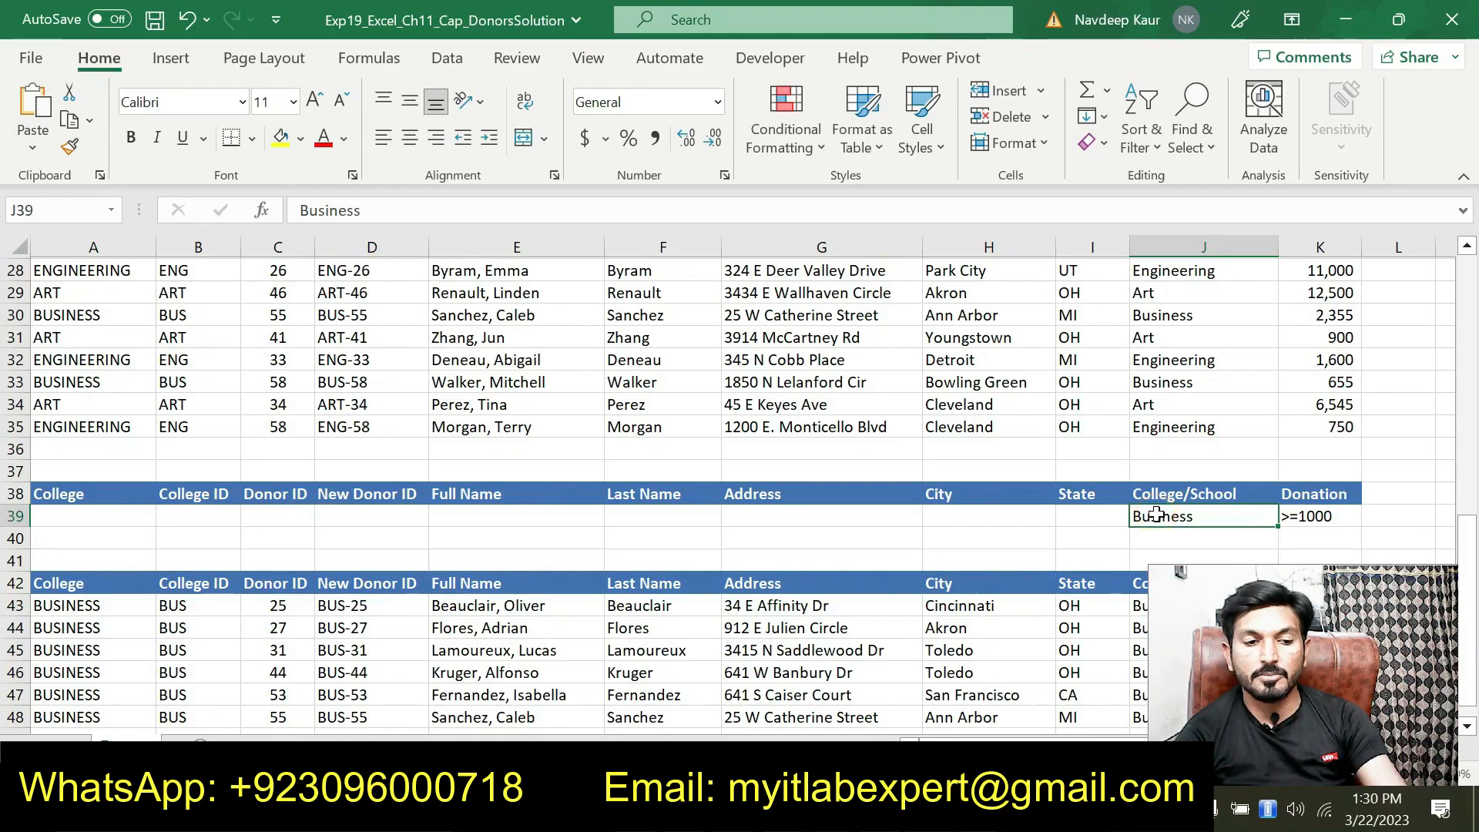
click(1306, 521)
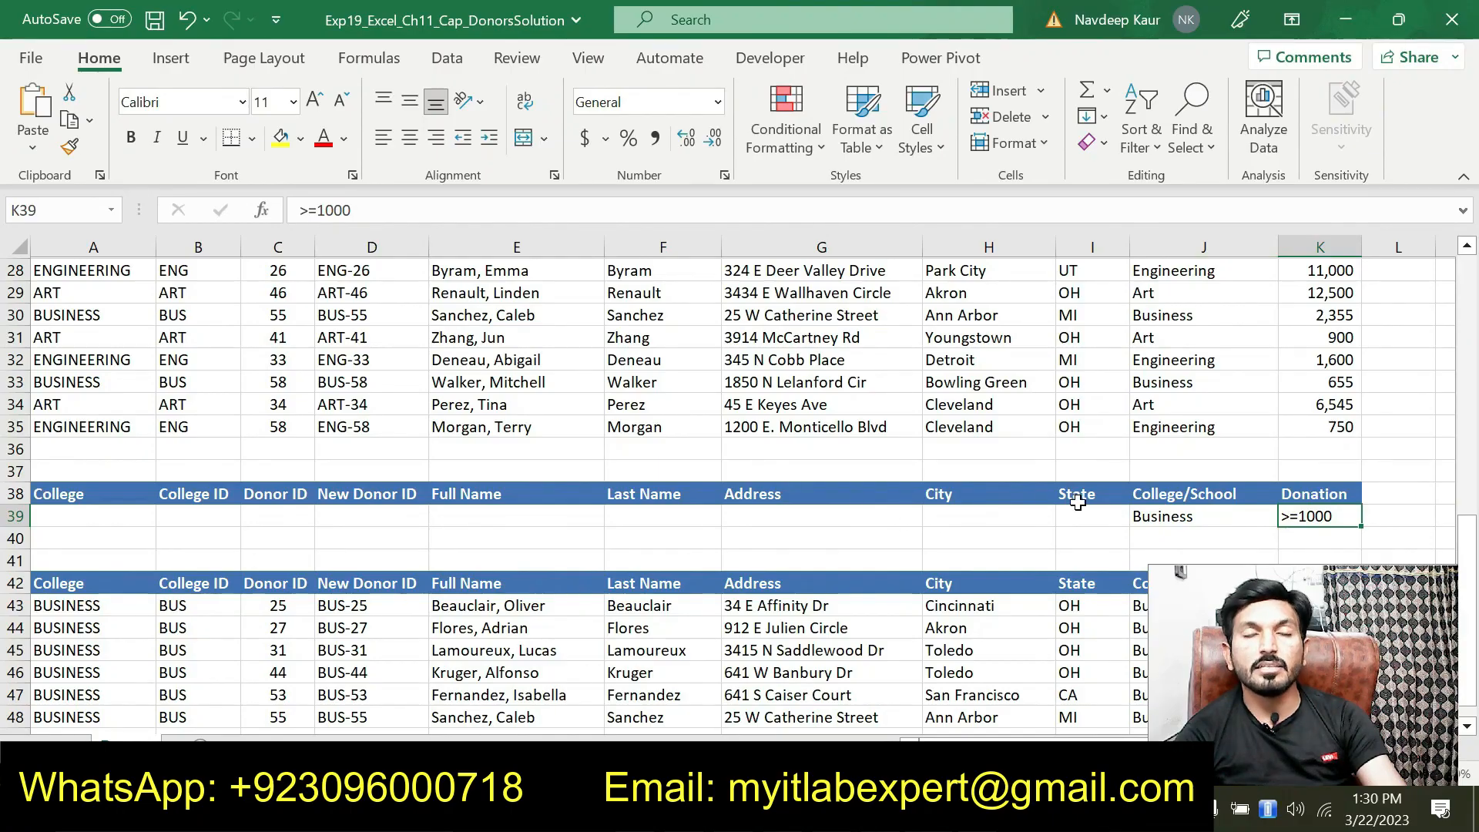
scroll(803, 540, up, 4)
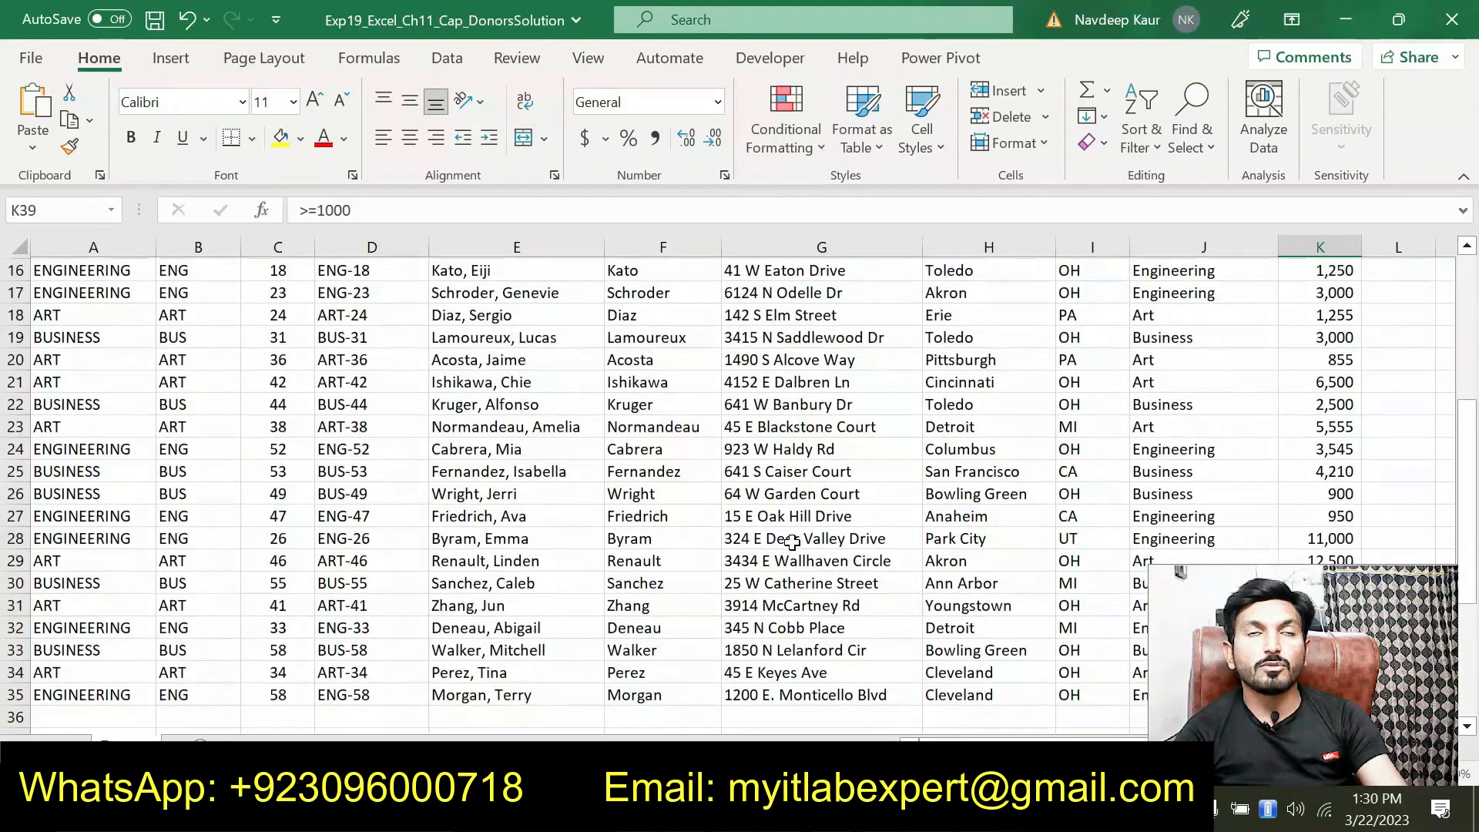
scroll(803, 540, down, 4)
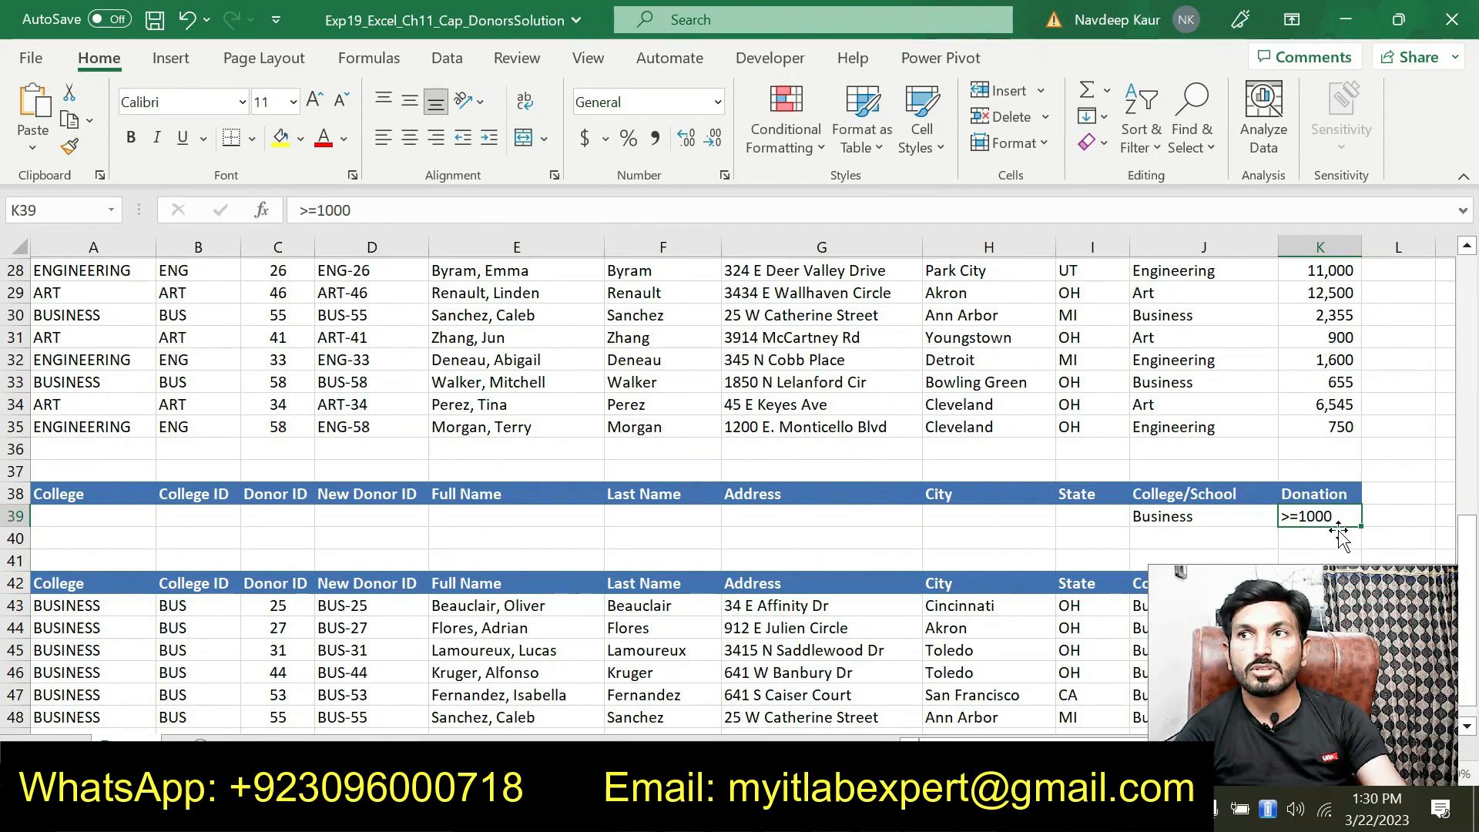
drag(64, 495, 1287, 524)
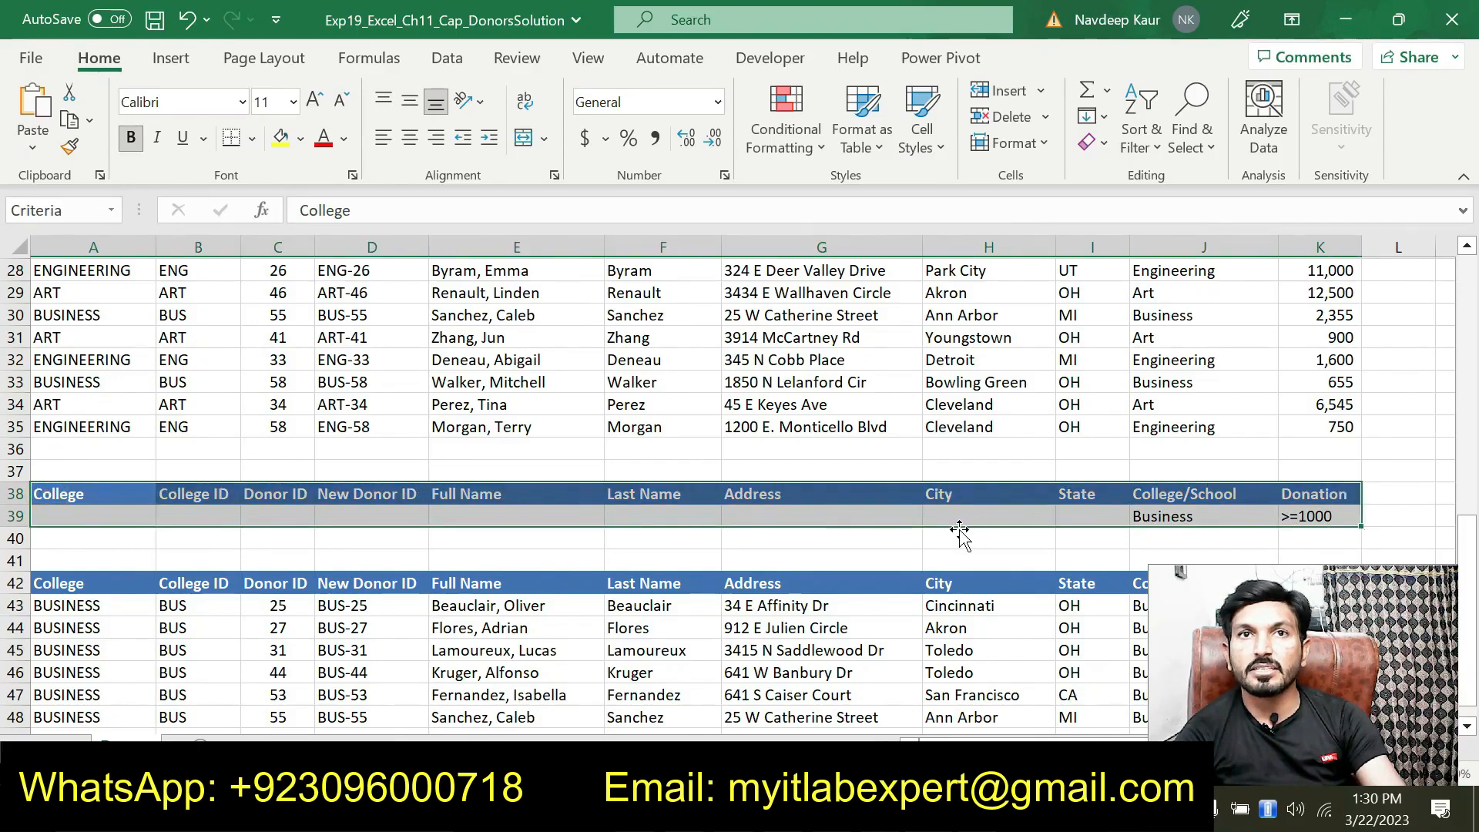
- Switch to the Word instructions and remove the green highlight from step 11's paragraph about copying A7:K7 to cell A38
click(979, 808)
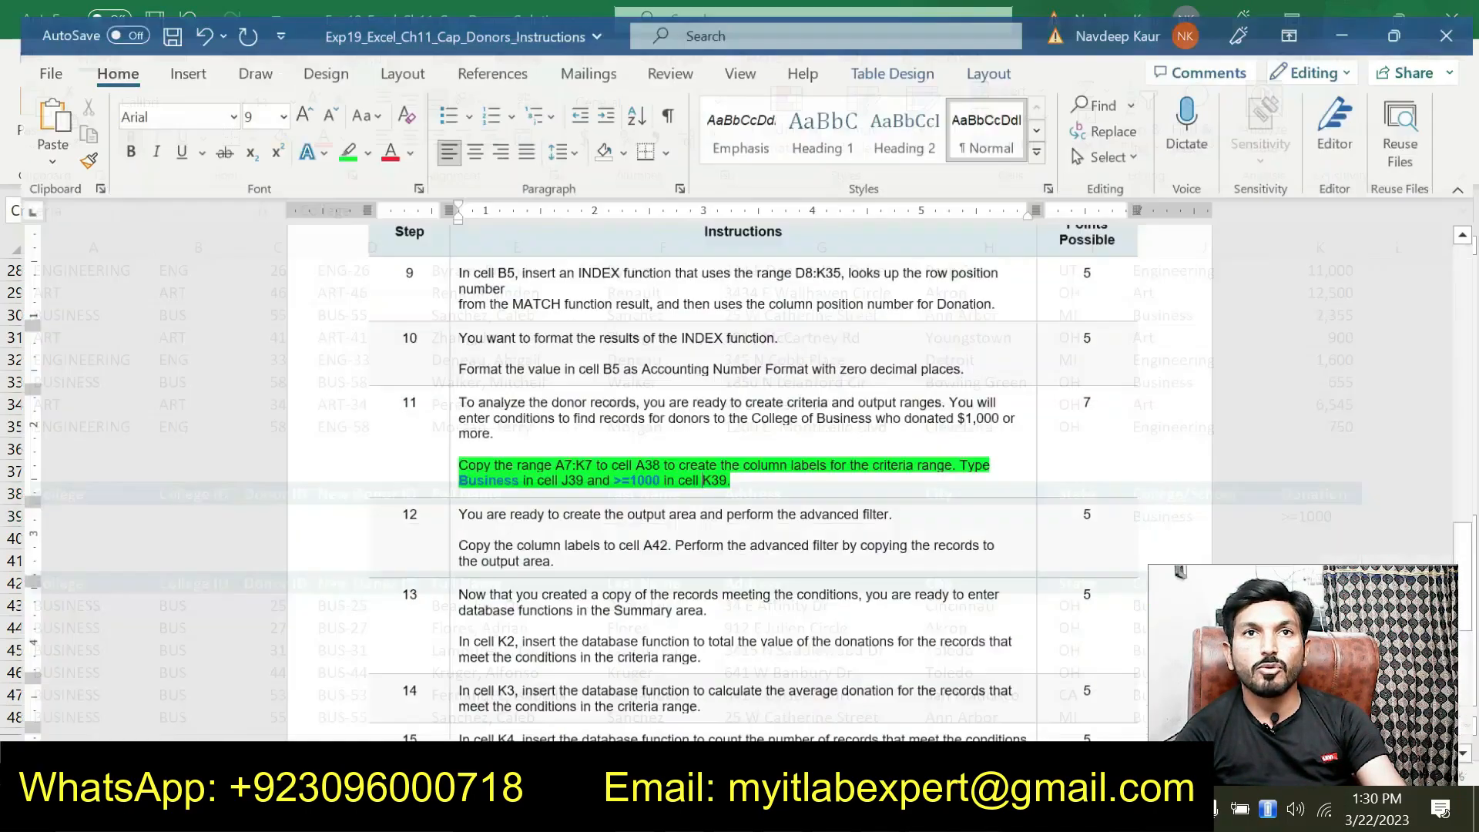
drag(727, 472, 488, 458)
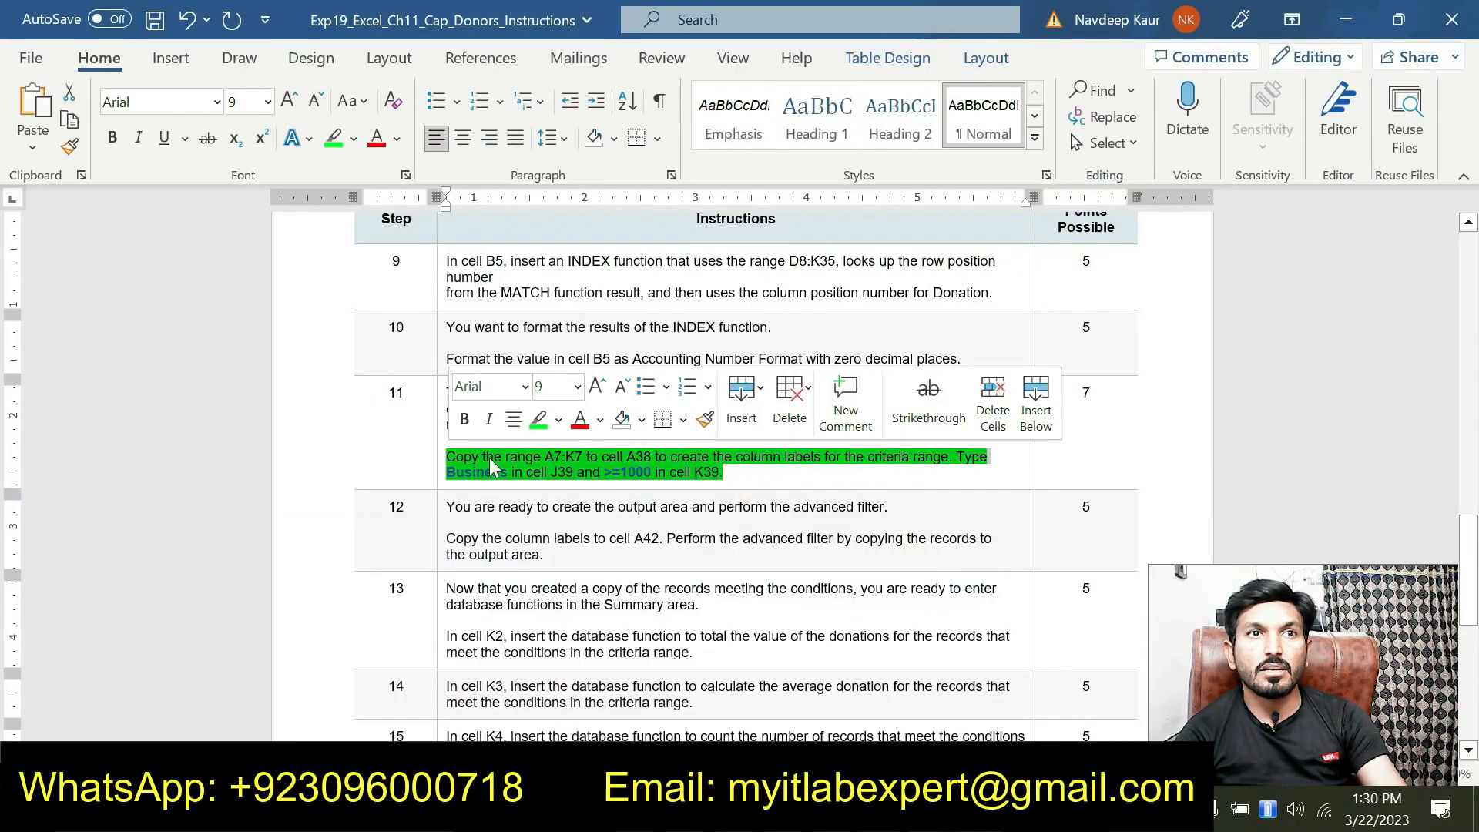
click(533, 428)
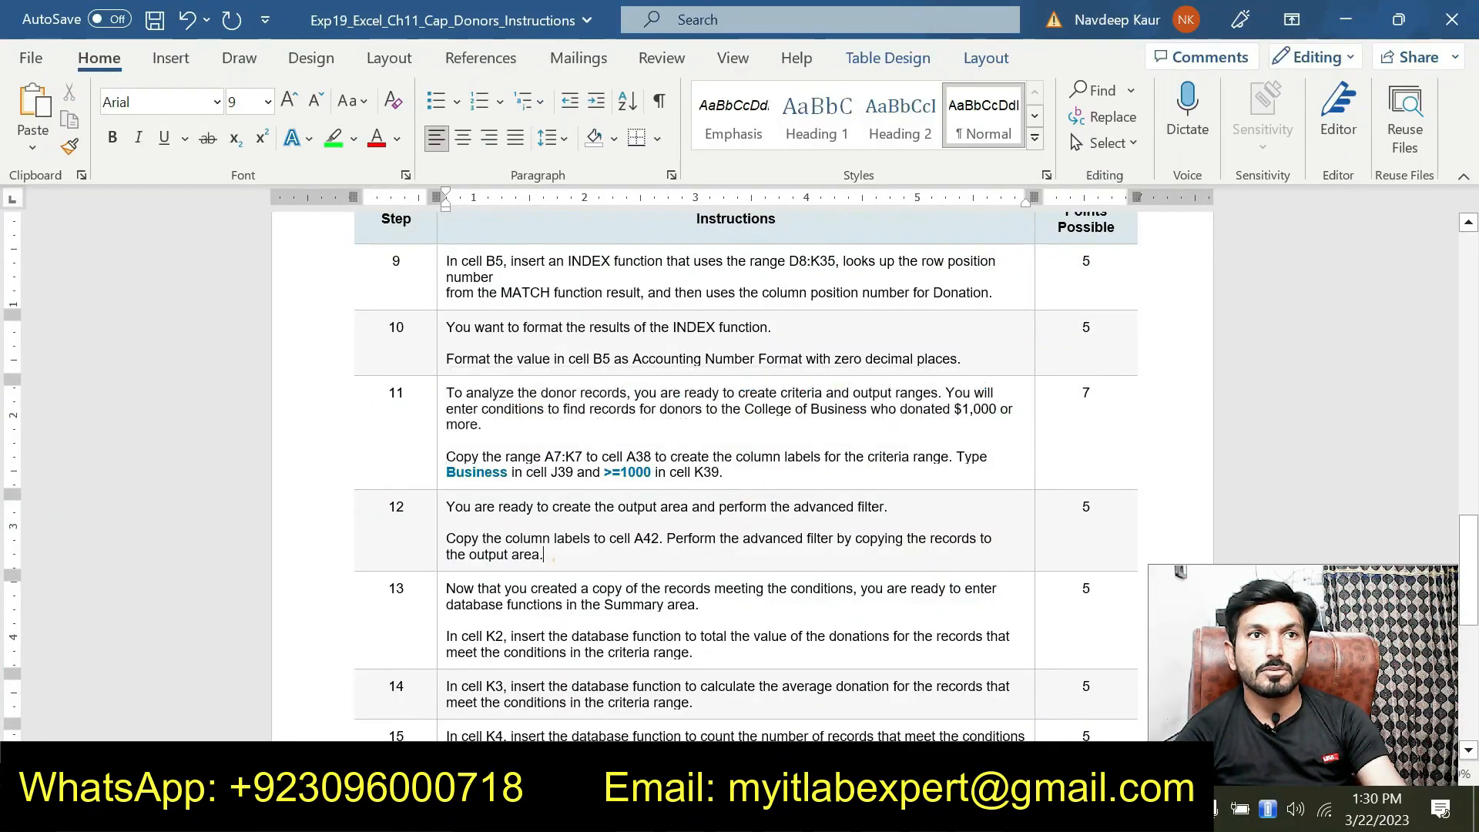
- Highlight step 12's paragraph about copying the column labels to cell A42 and performing the advanced filter in green
triple_click(543, 555)
click(544, 493)
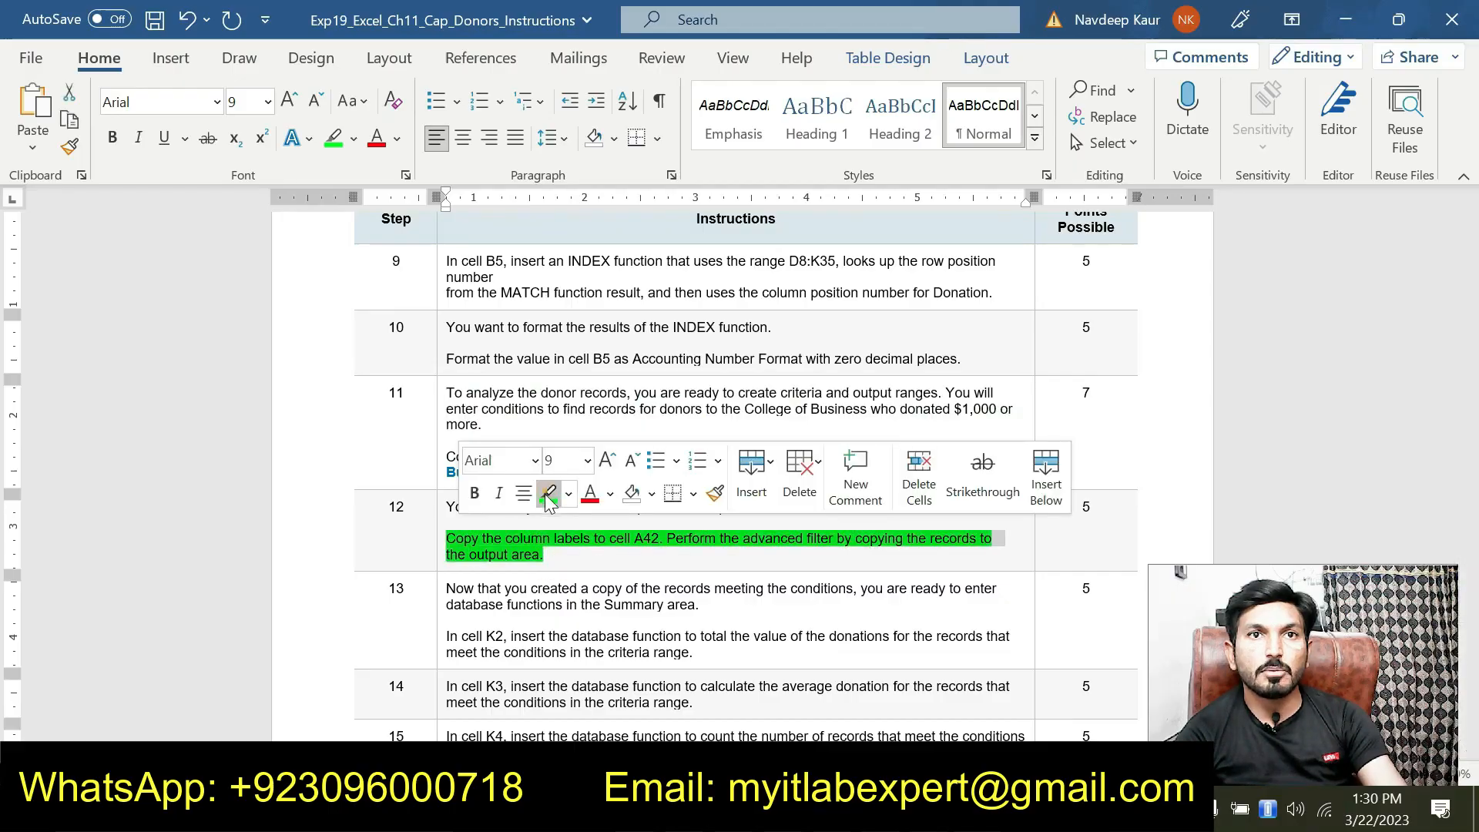
click(565, 557)
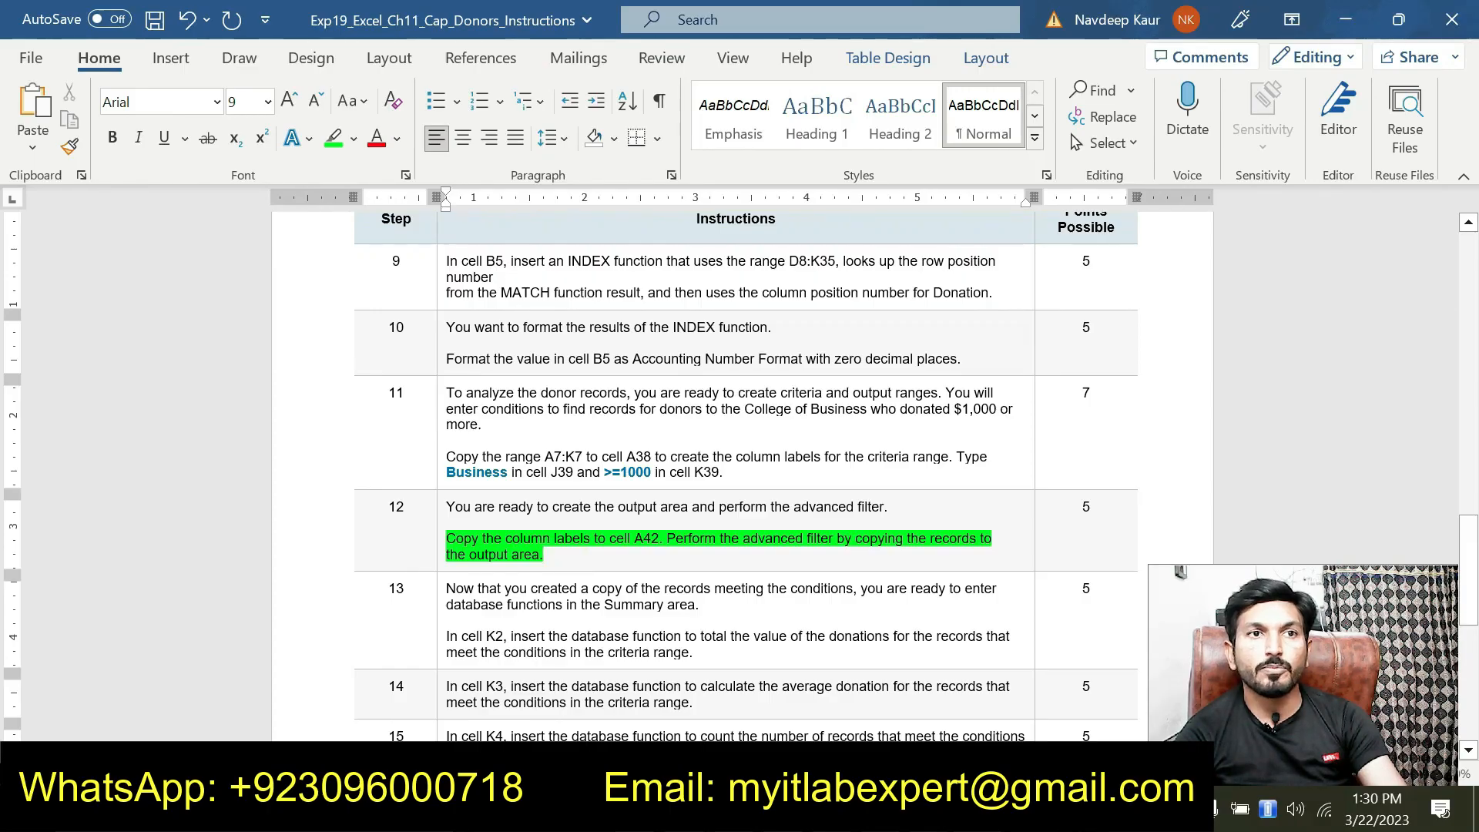
- Switch to the DonorsSolution workbook in Excel and compare the output area's College/School values in J43:J48 with the criterion in J39 and the donor data
key(alt+Tab)
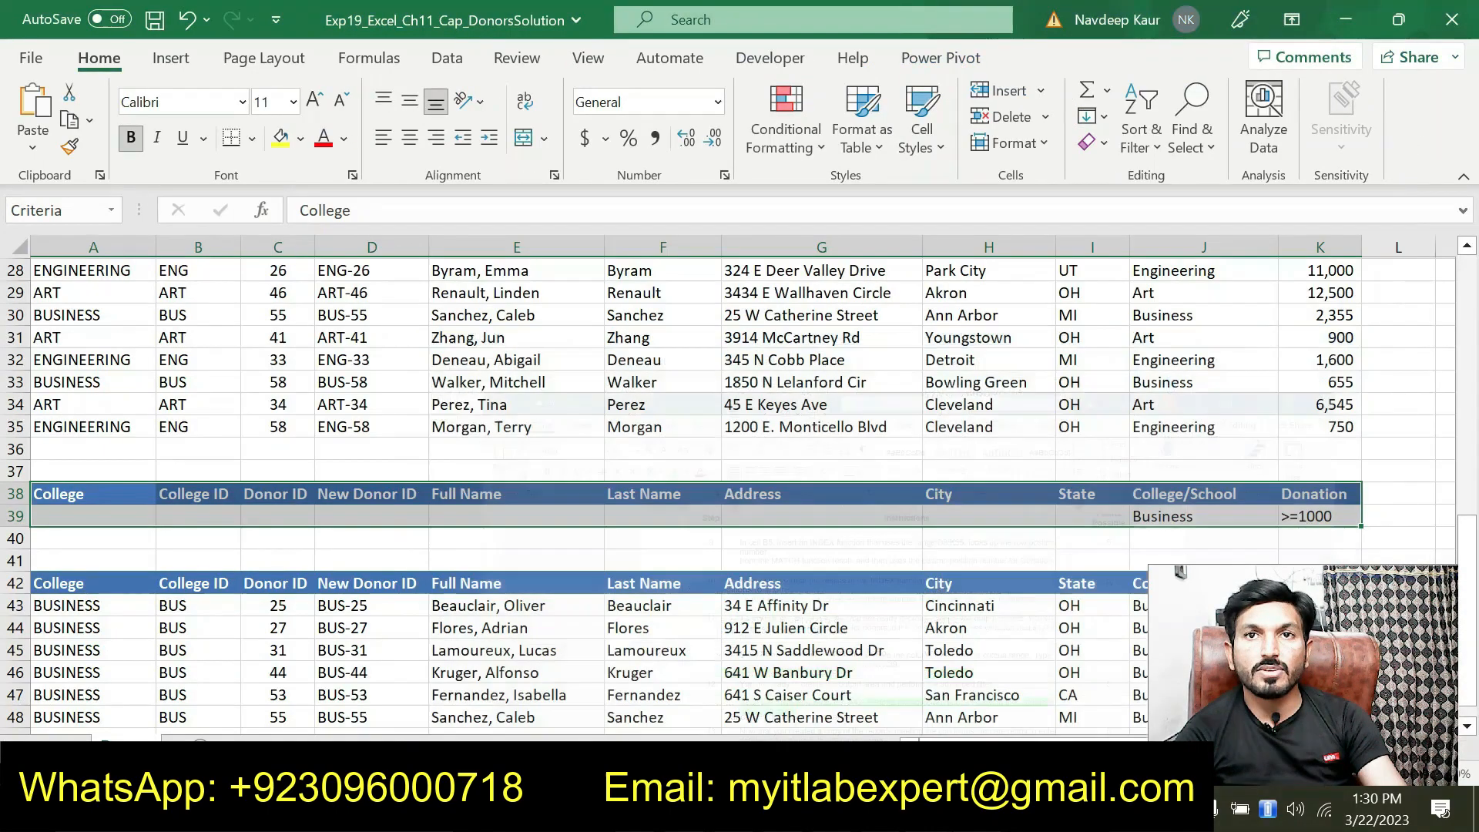
scroll(691, 590, down, 2)
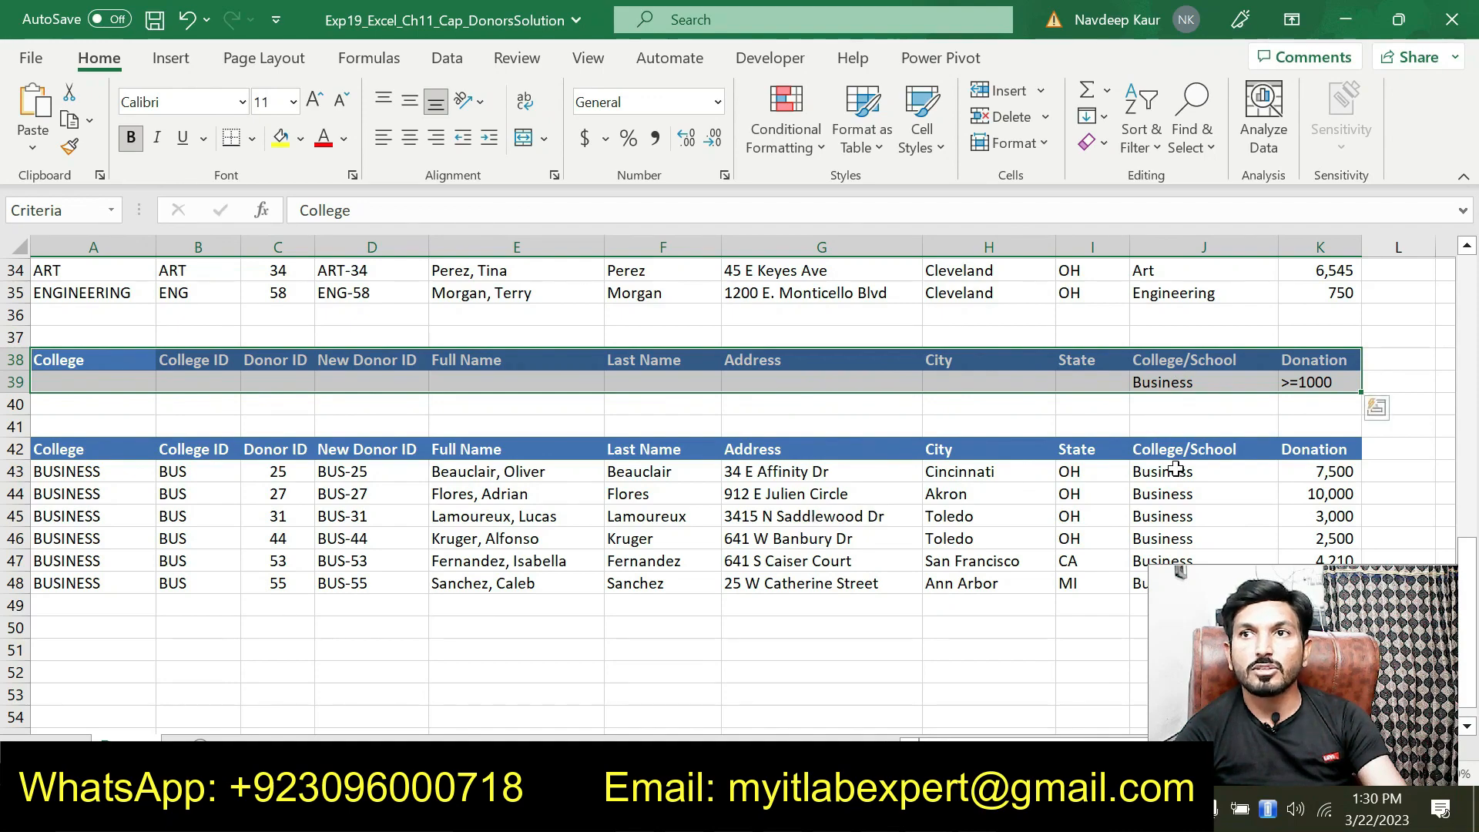
scroll(1176, 468, down, 2)
click(1149, 337)
drag(1150, 336, 1167, 449)
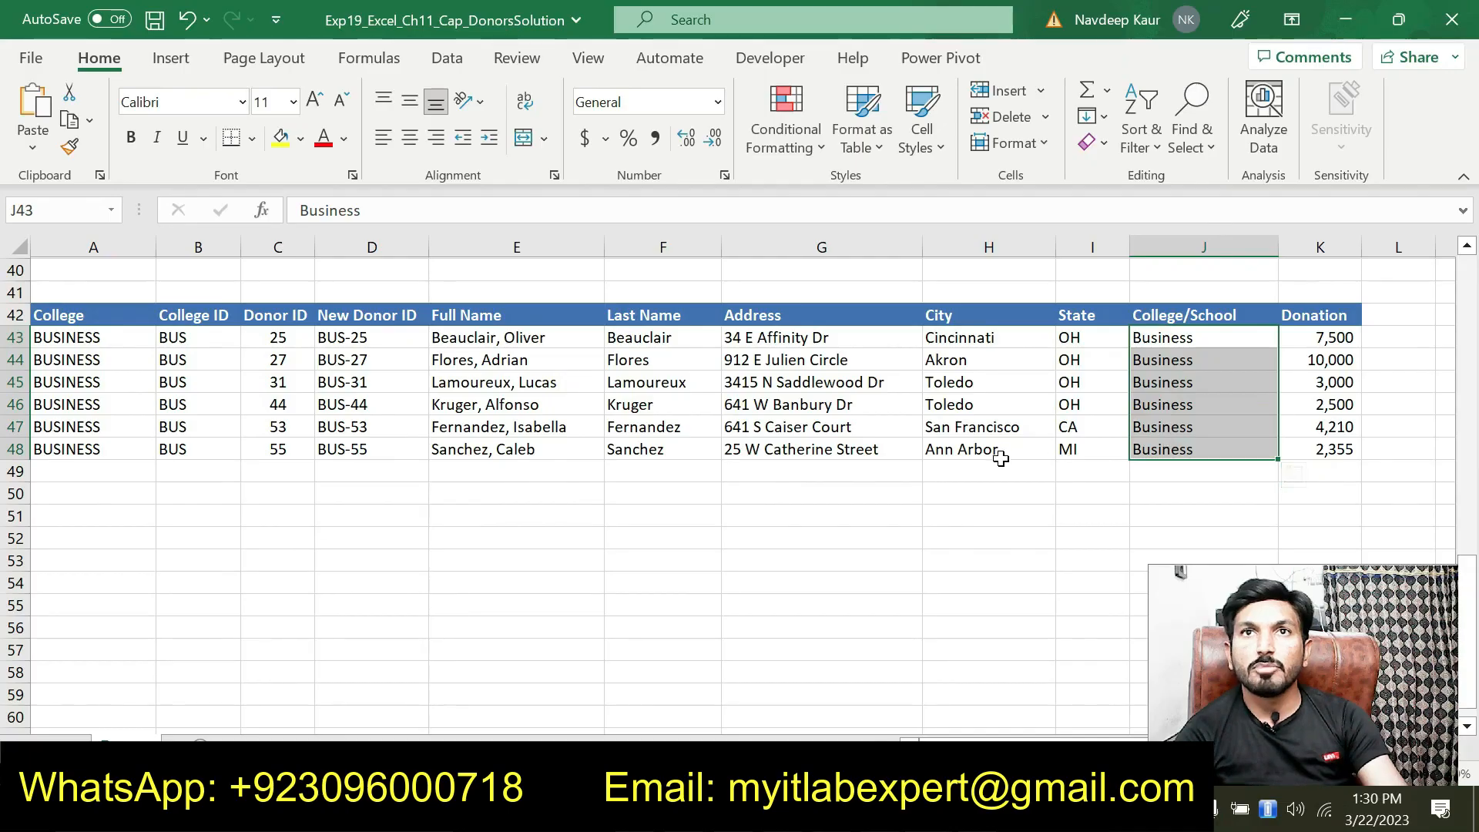
scroll(1020, 510, up, 2)
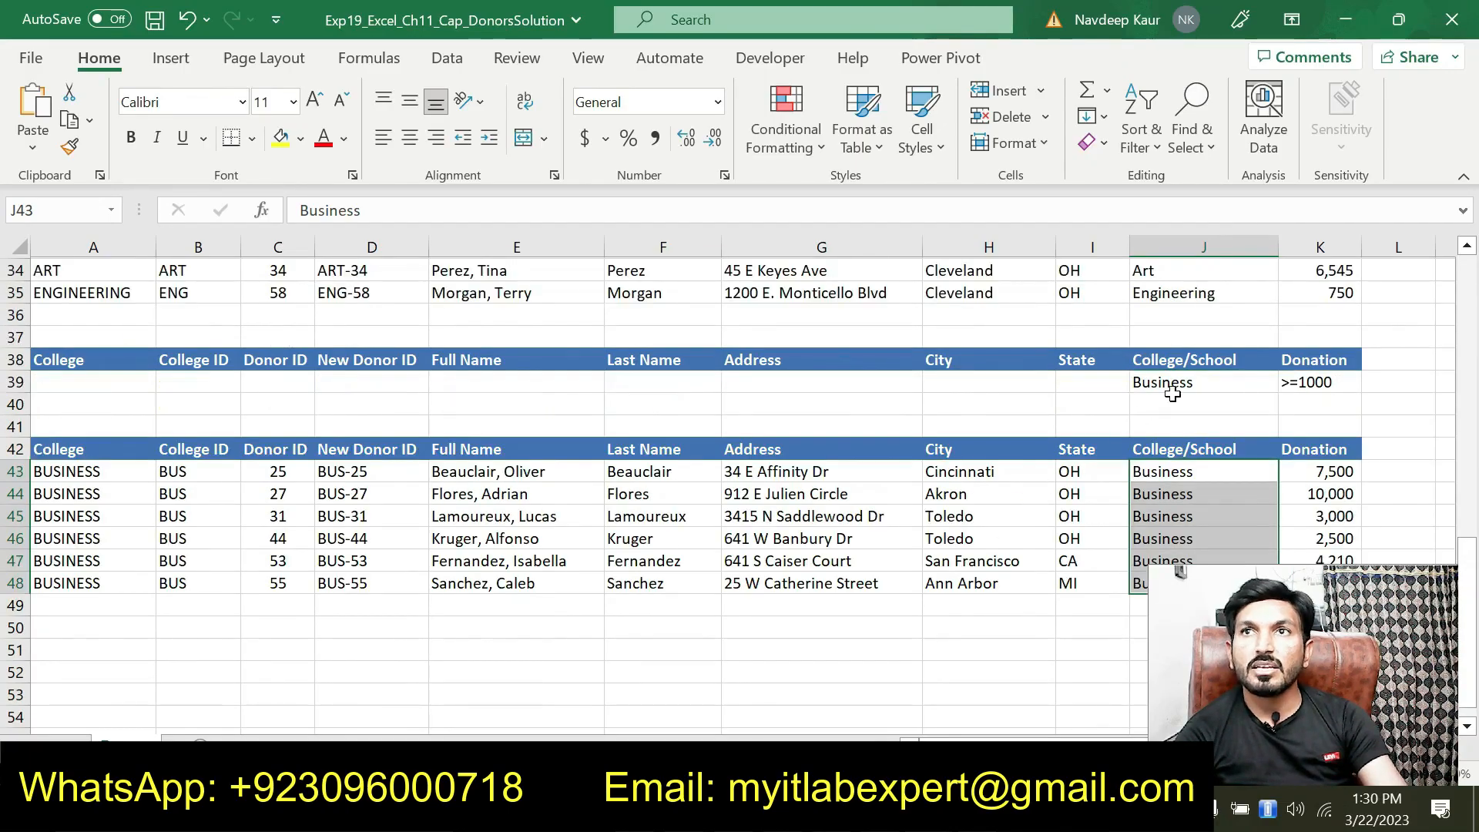
click(1204, 383)
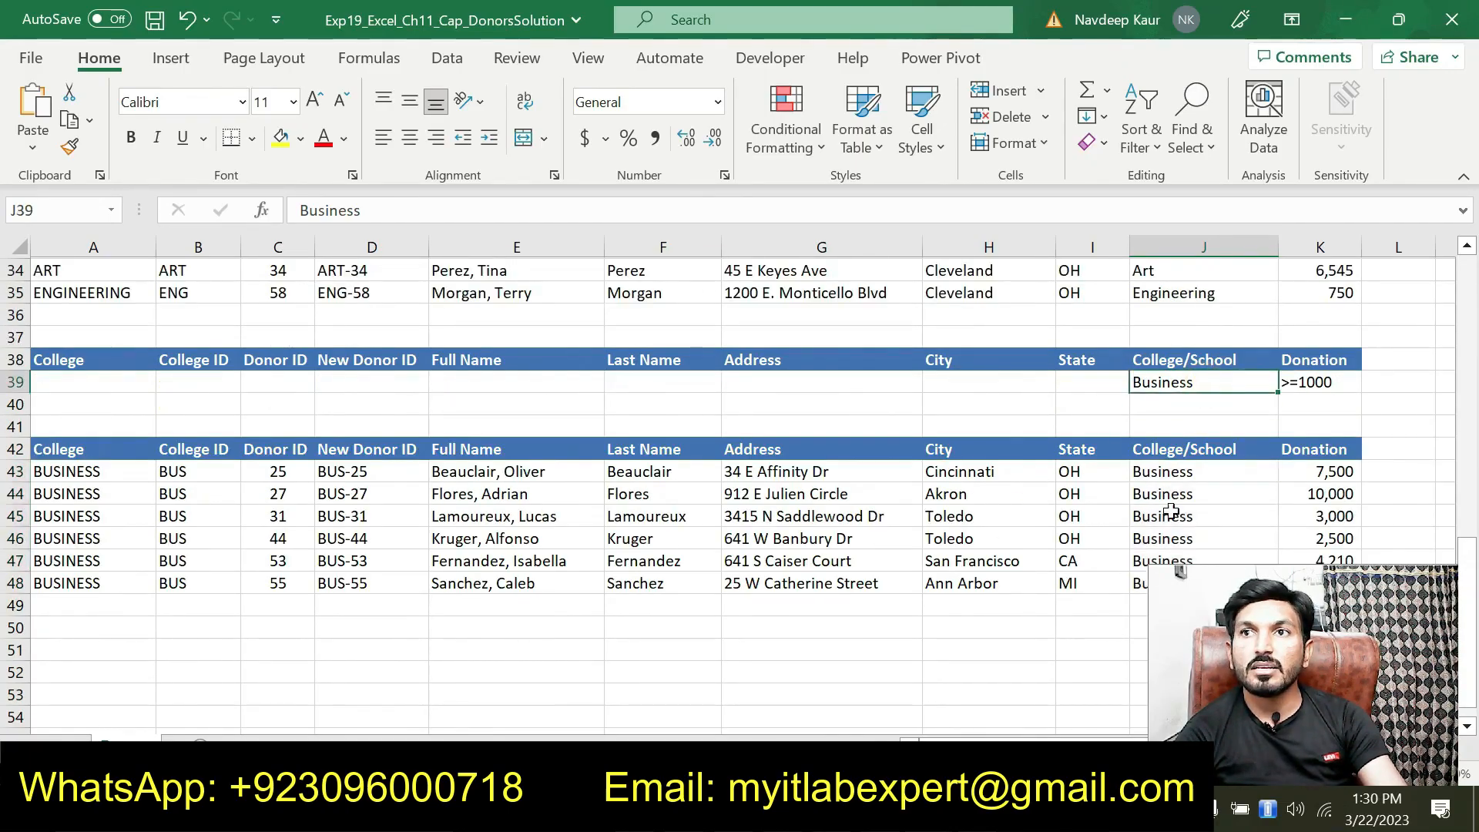
scroll(1145, 472, down, 3)
scroll(1168, 380, up, 1)
drag(1167, 335, 1176, 452)
scroll(1176, 453, up, 4)
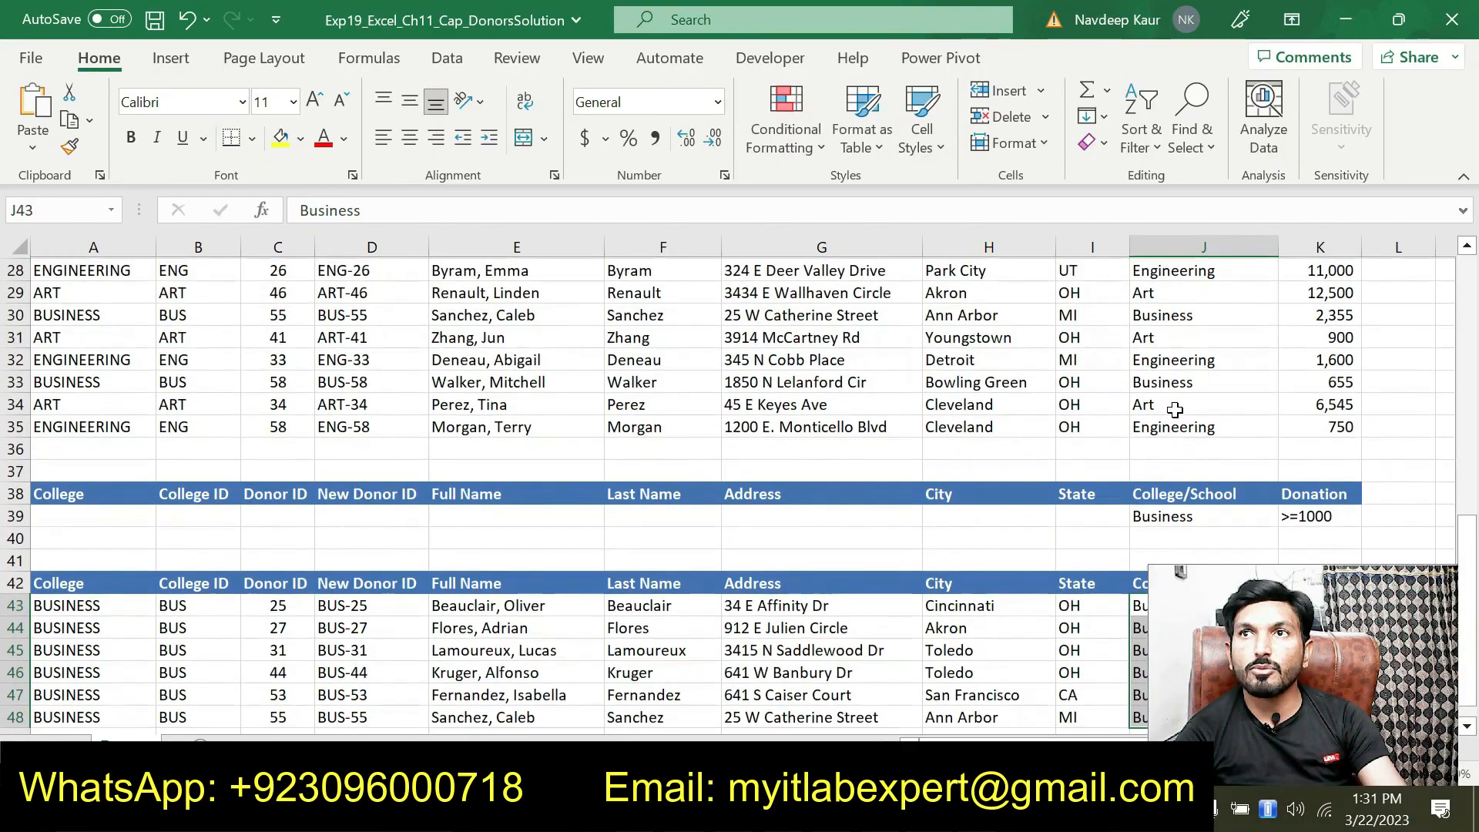
click(1184, 362)
scroll(1184, 362, down, 3)
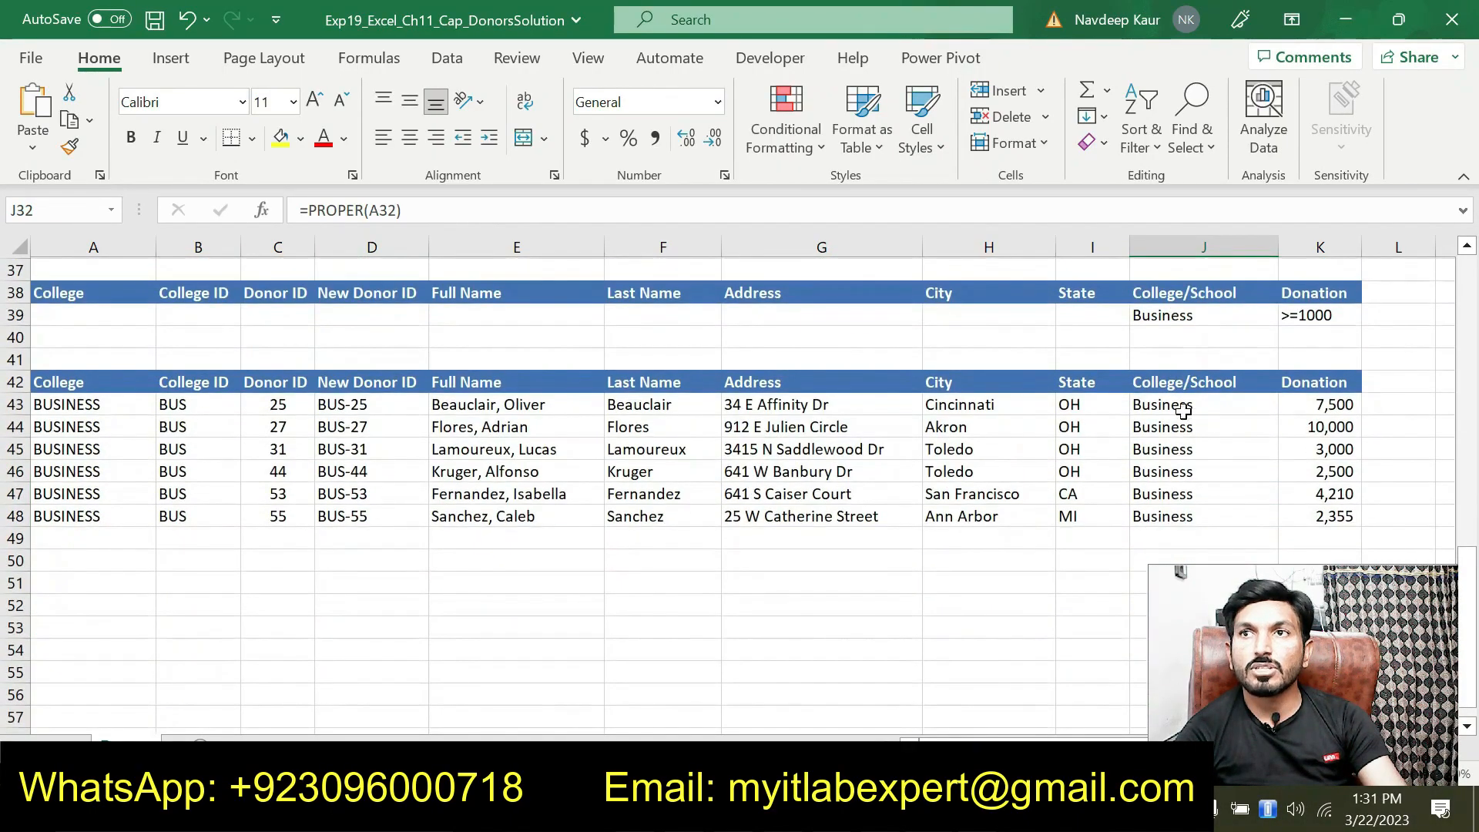
click(1176, 406)
drag(1176, 410, 1179, 511)
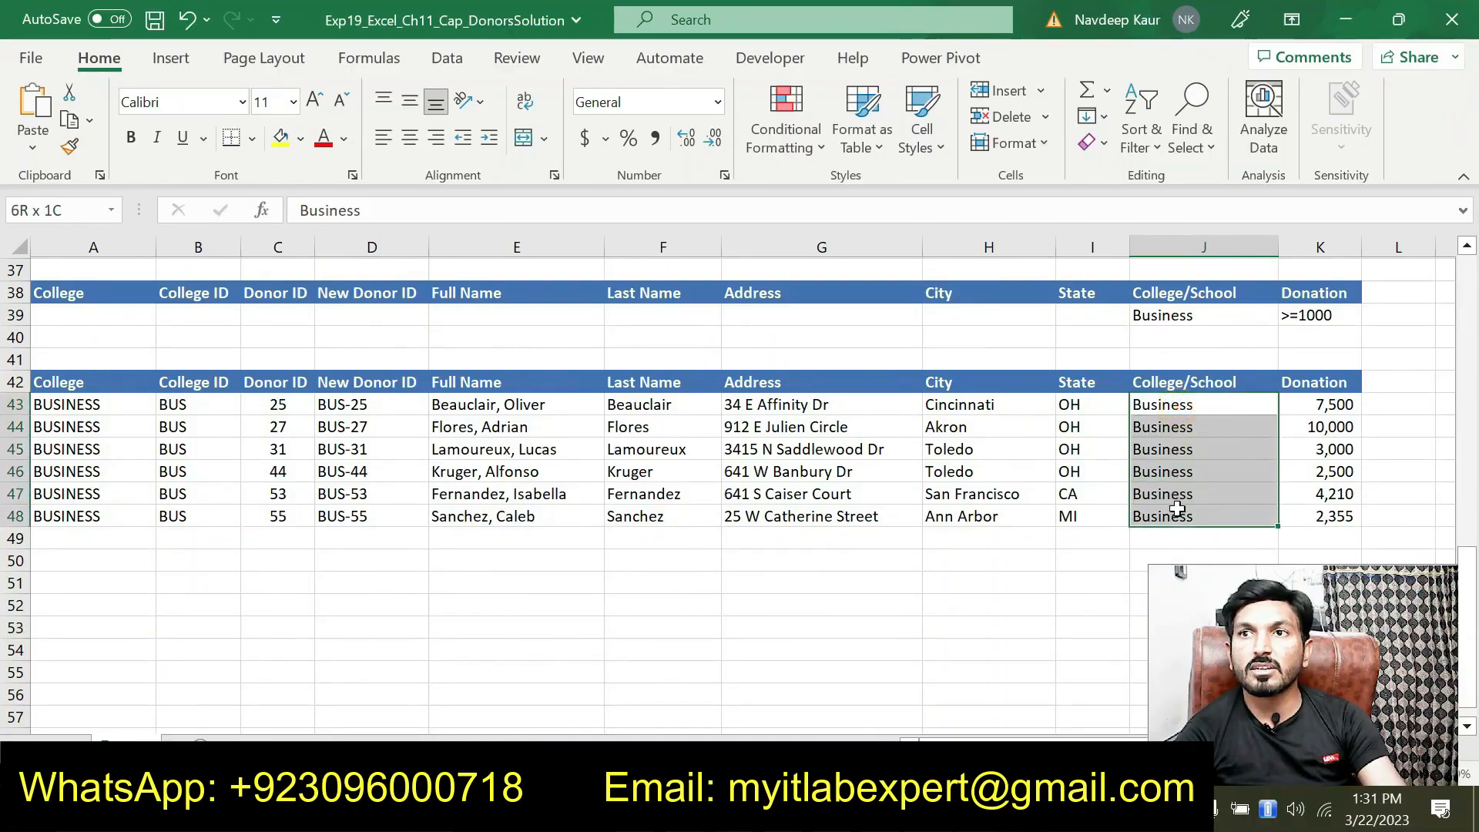
scroll(782, 509, up, 1)
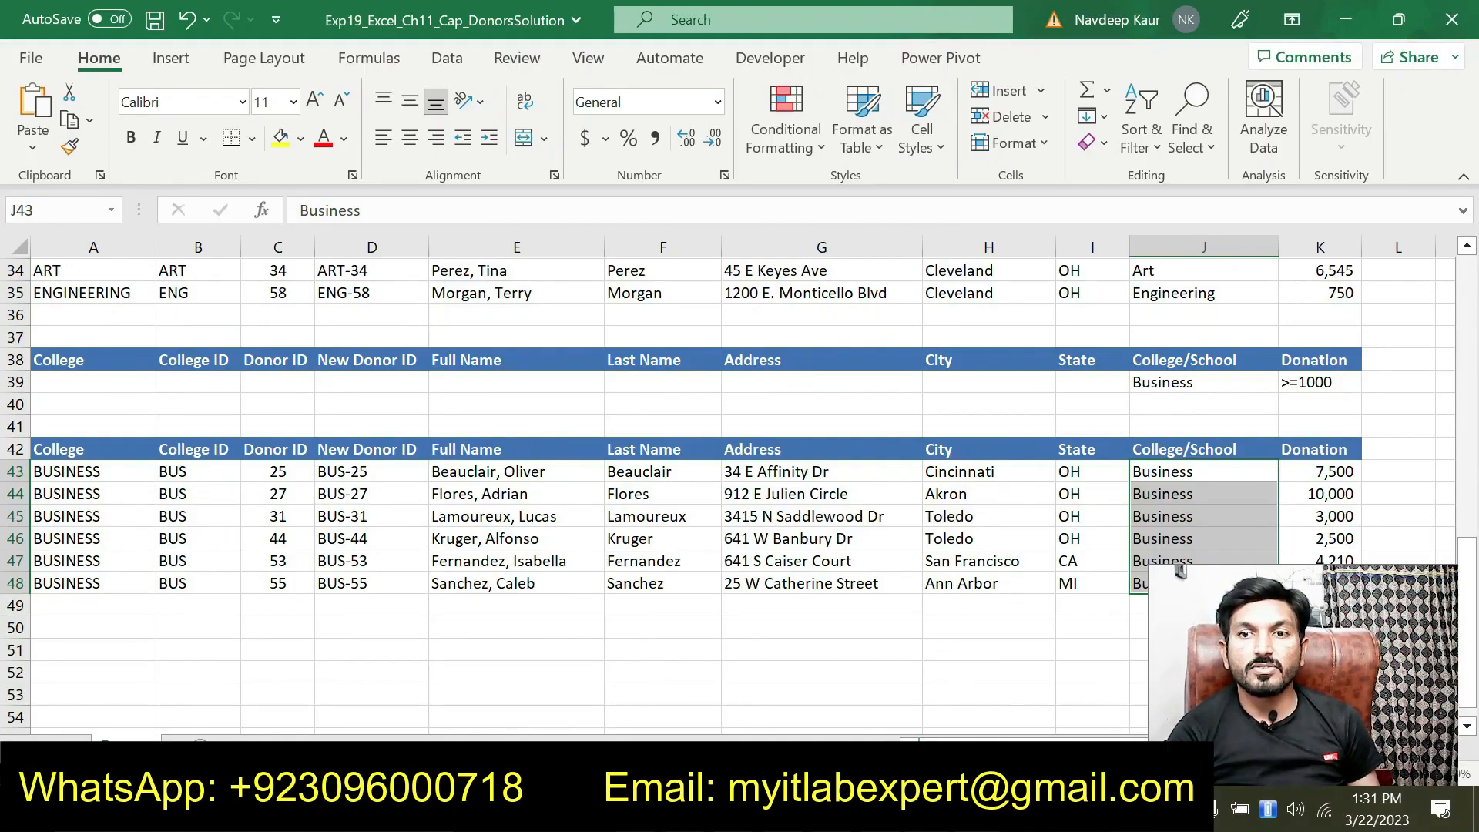
- Return to the Word instructions and remove the green highlight from step 12's paragraph about the advanced filter
key(alt+Tab)
scroll(532, 455, down, 3)
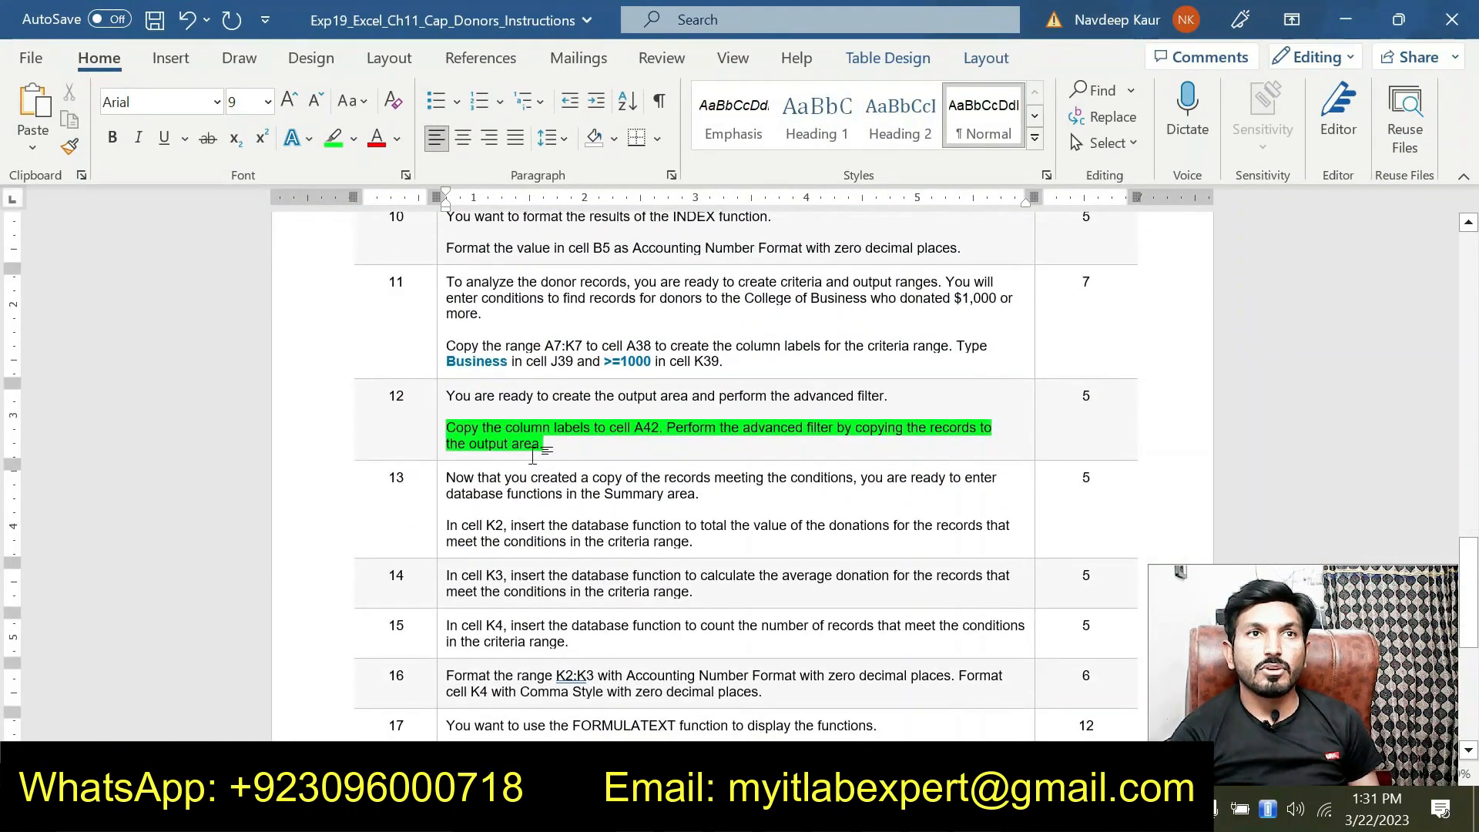
drag(544, 444, 446, 427)
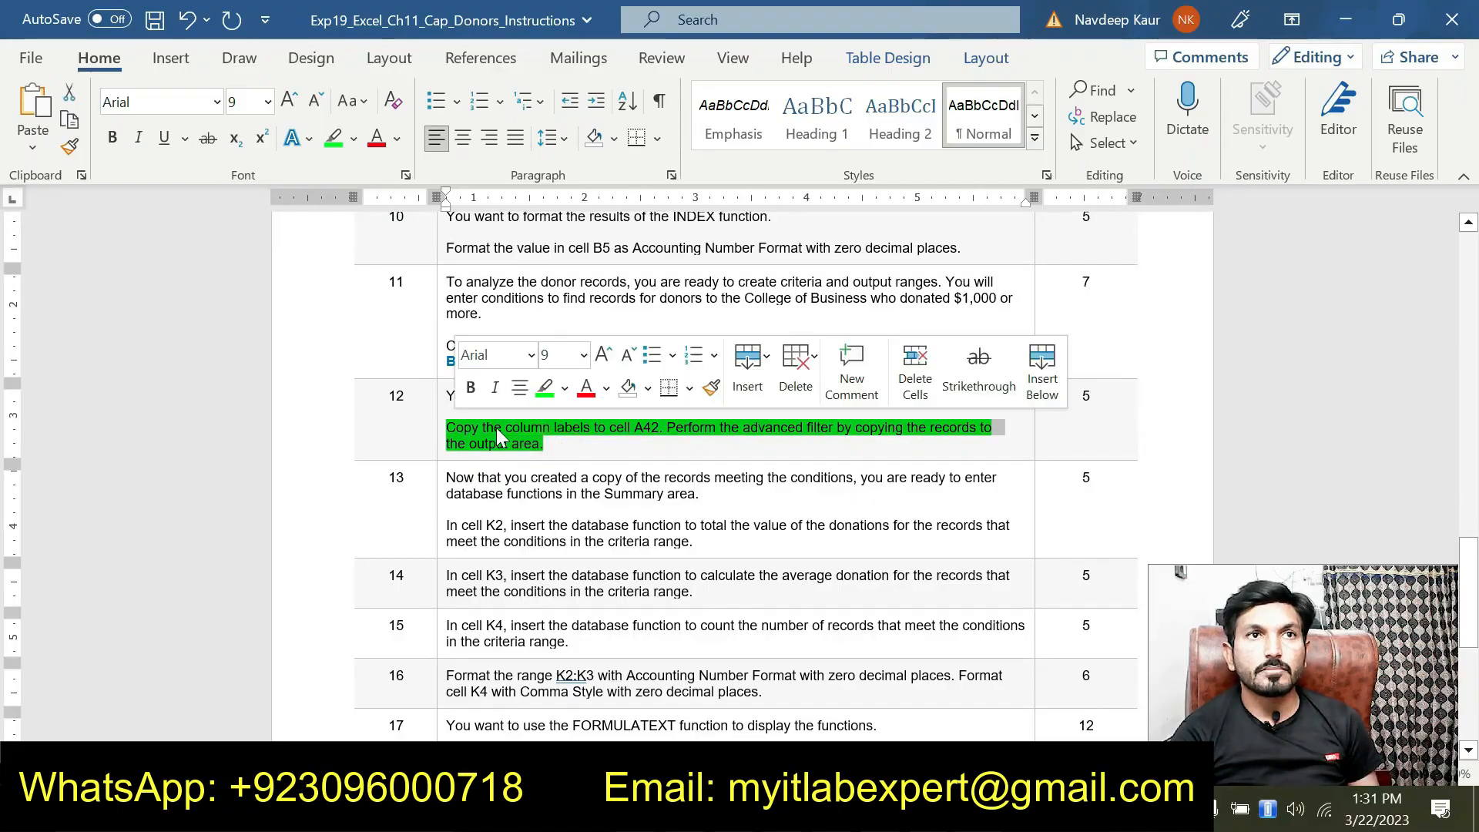
click(544, 388)
- Highlight step 13's paragraph about inserting the database function in cell K2 in green
scroll(545, 387, down, 2)
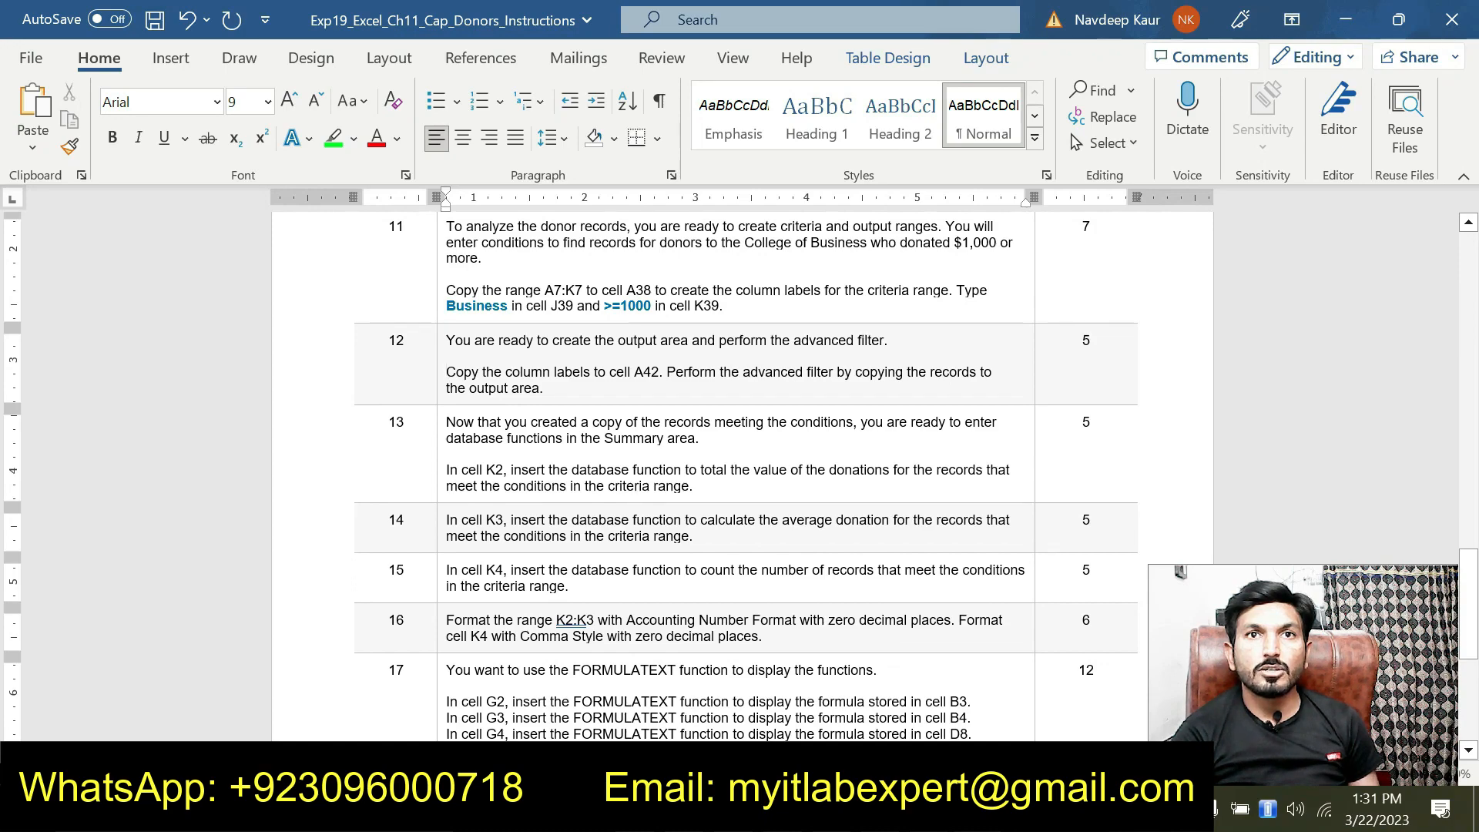
drag(693, 486, 445, 470)
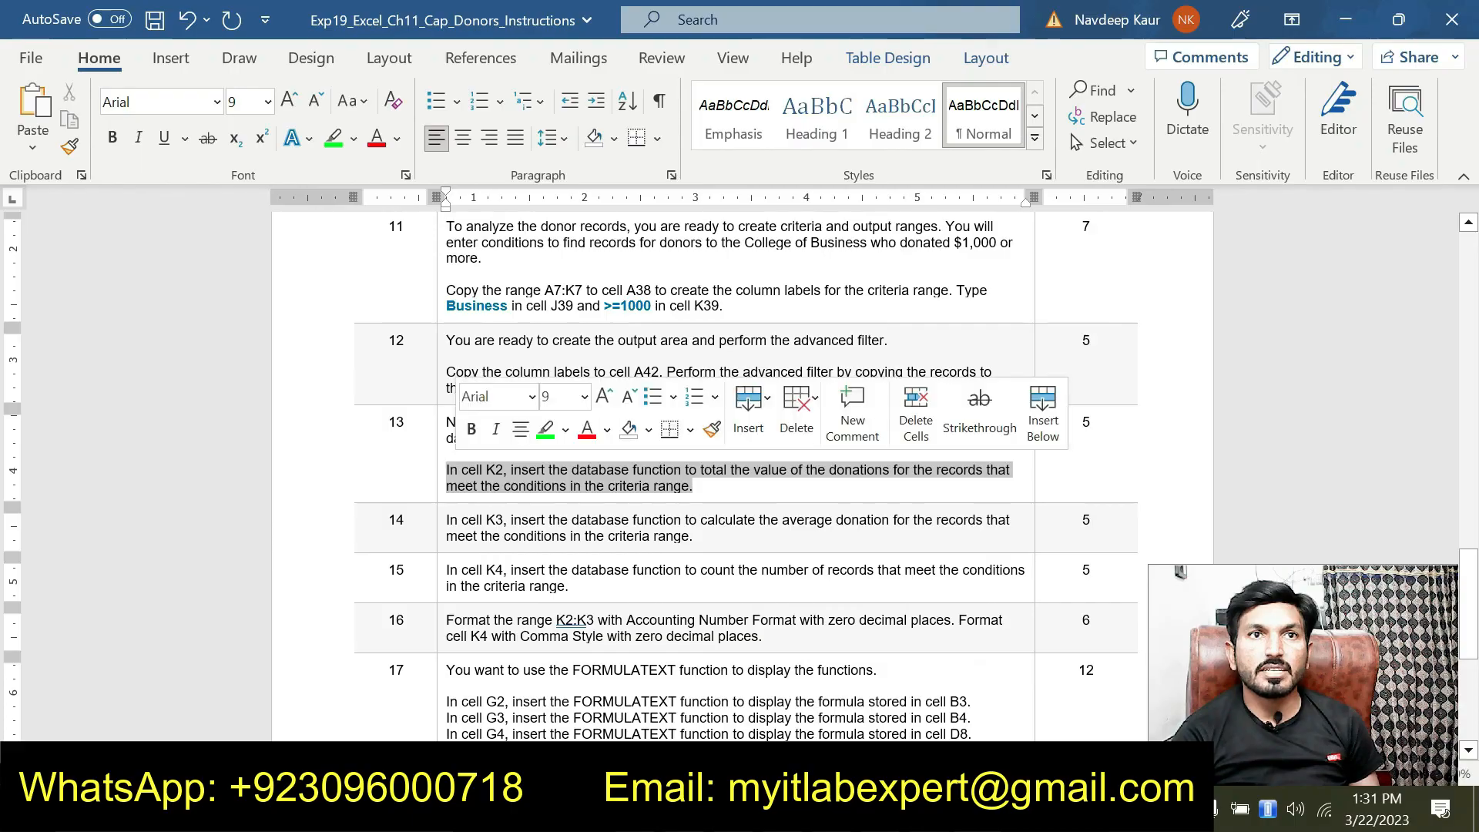
click(544, 429)
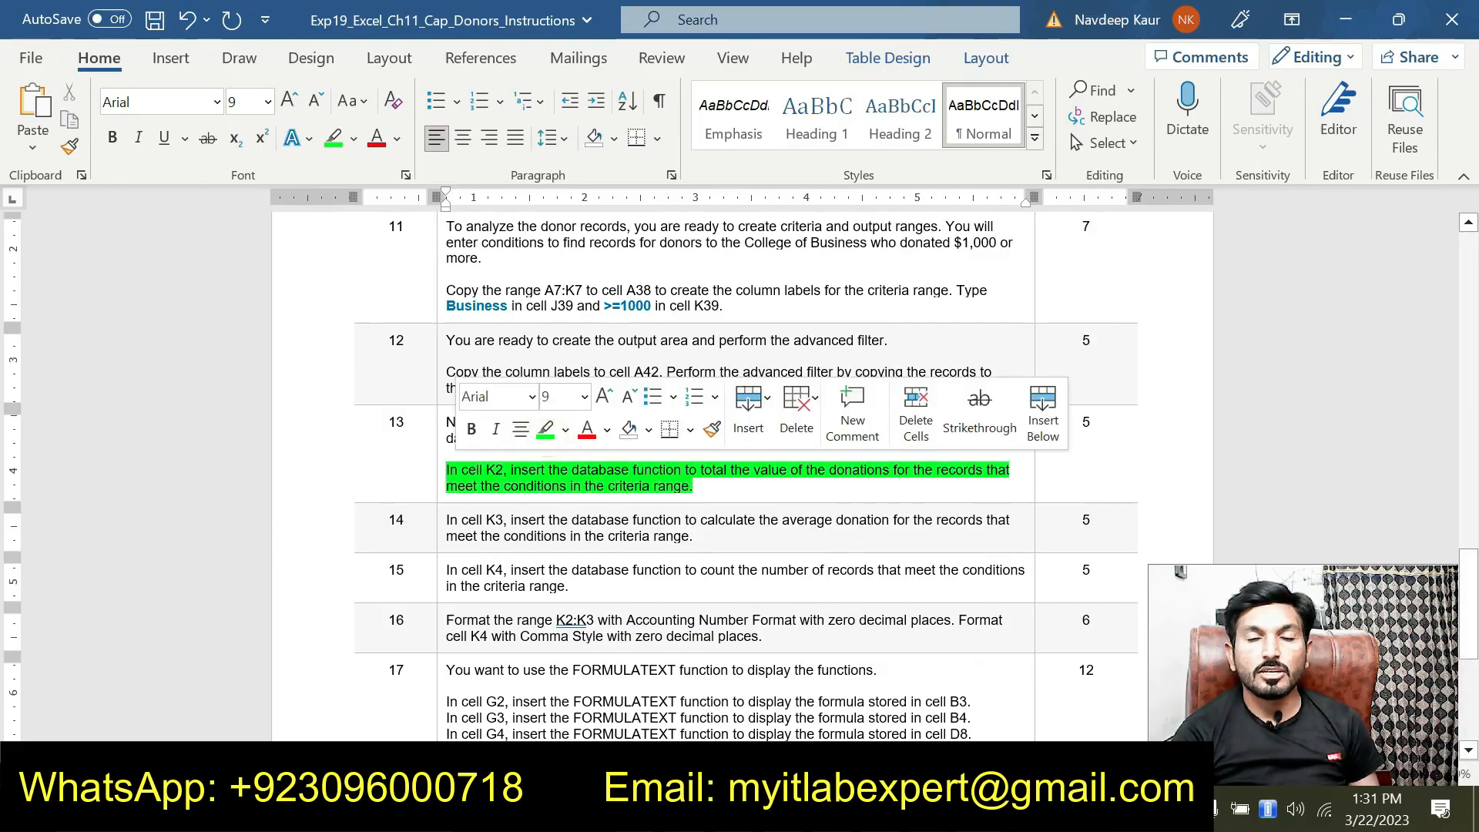
- Switch to the DonorsSolution workbook in Excel and review the filtered records, the donation criterion and the Summary area's Total Donations cell
key(alt+Tab)
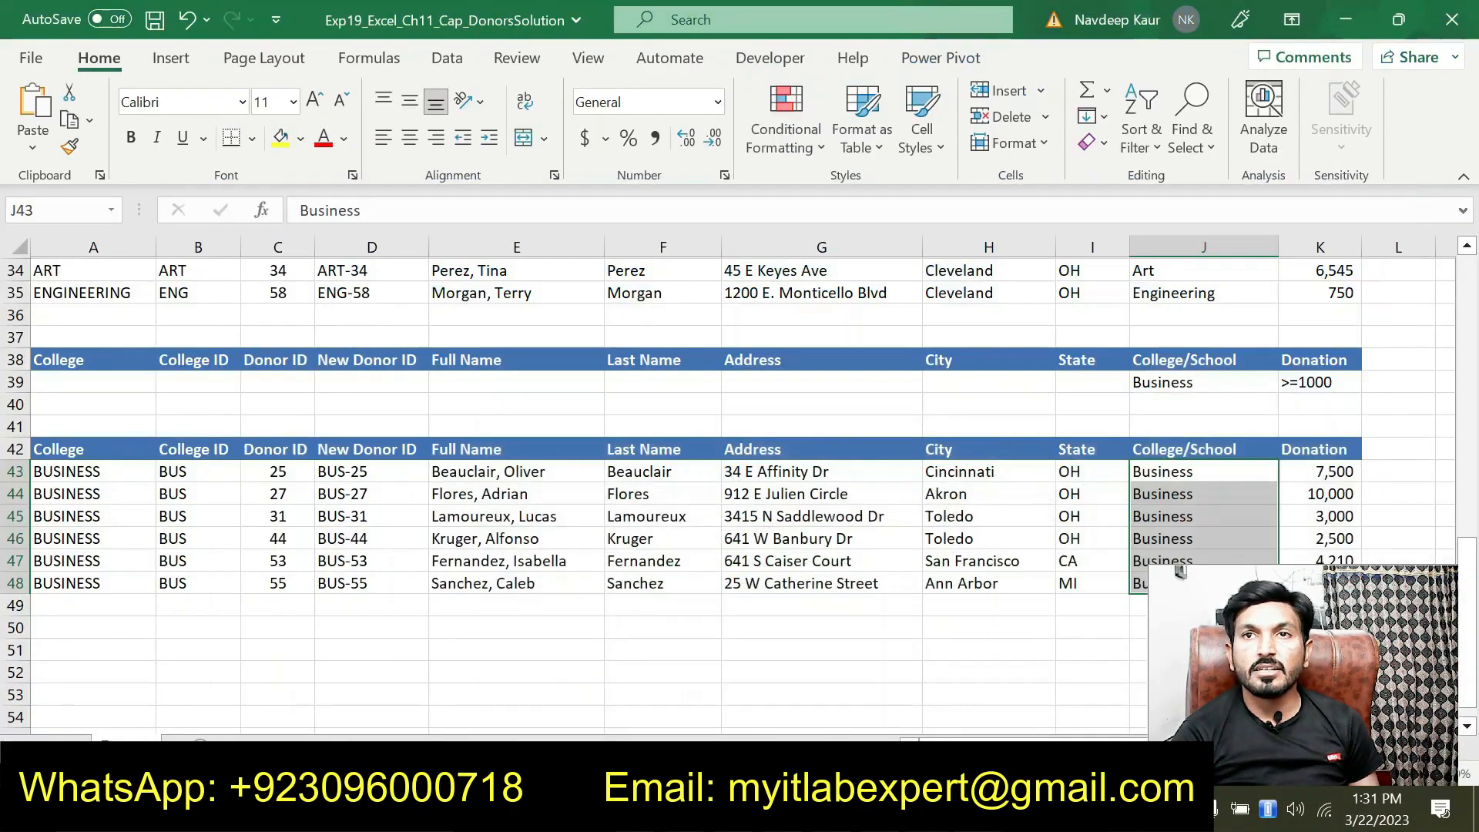
click(1157, 472)
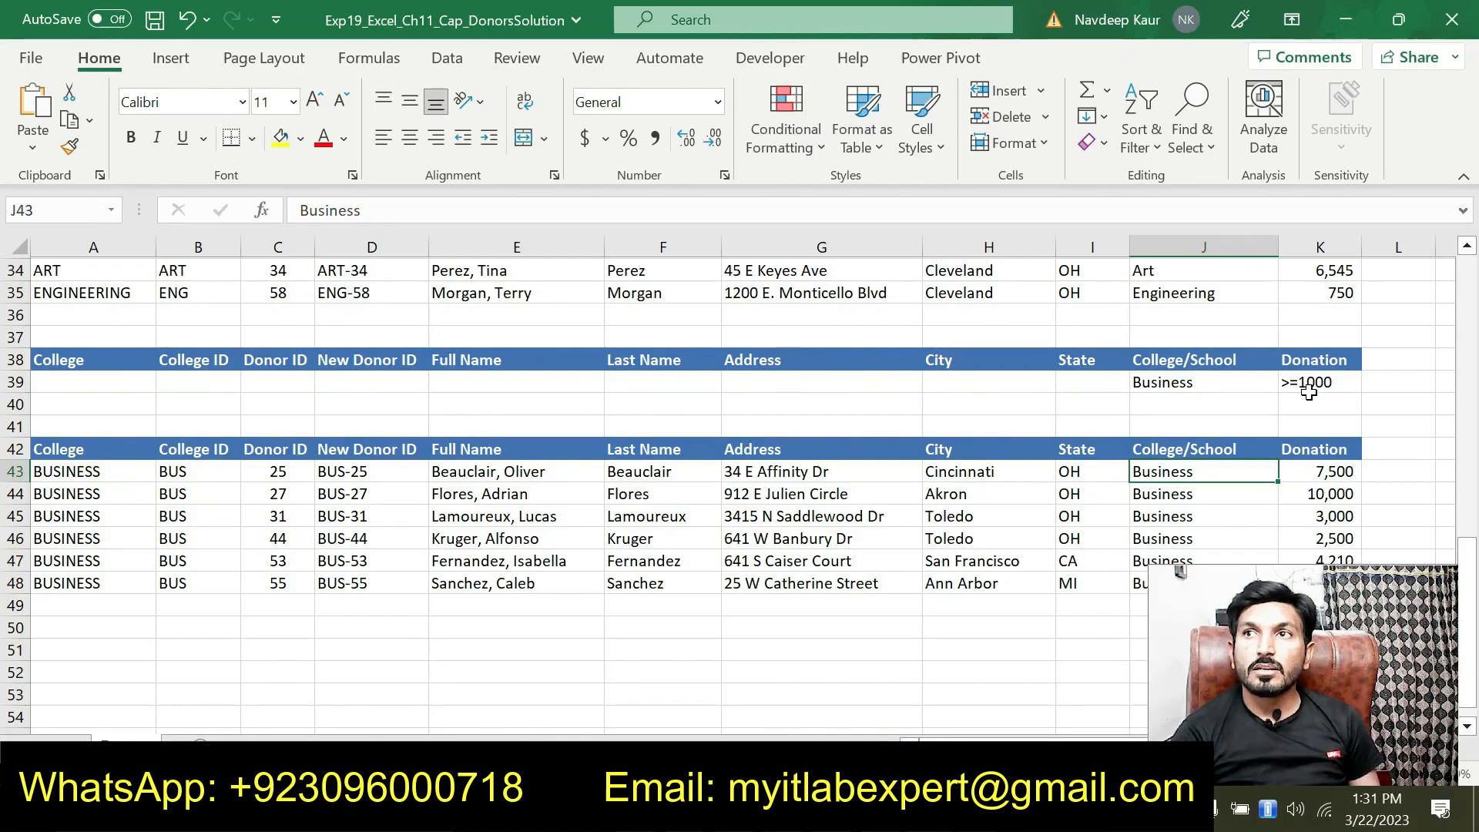
scroll(1024, 494, up, 4)
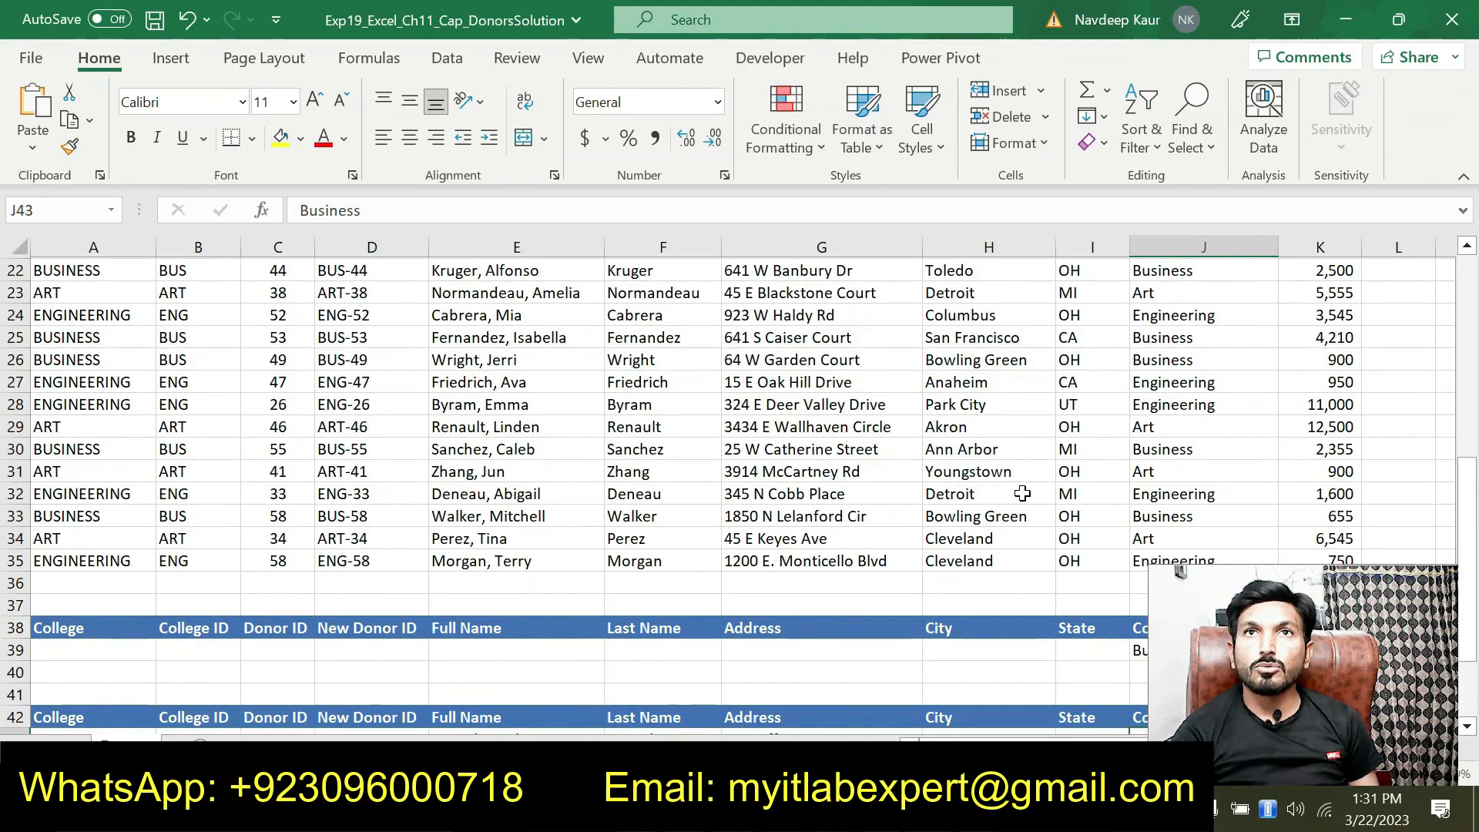
scroll(1022, 493, up, 7)
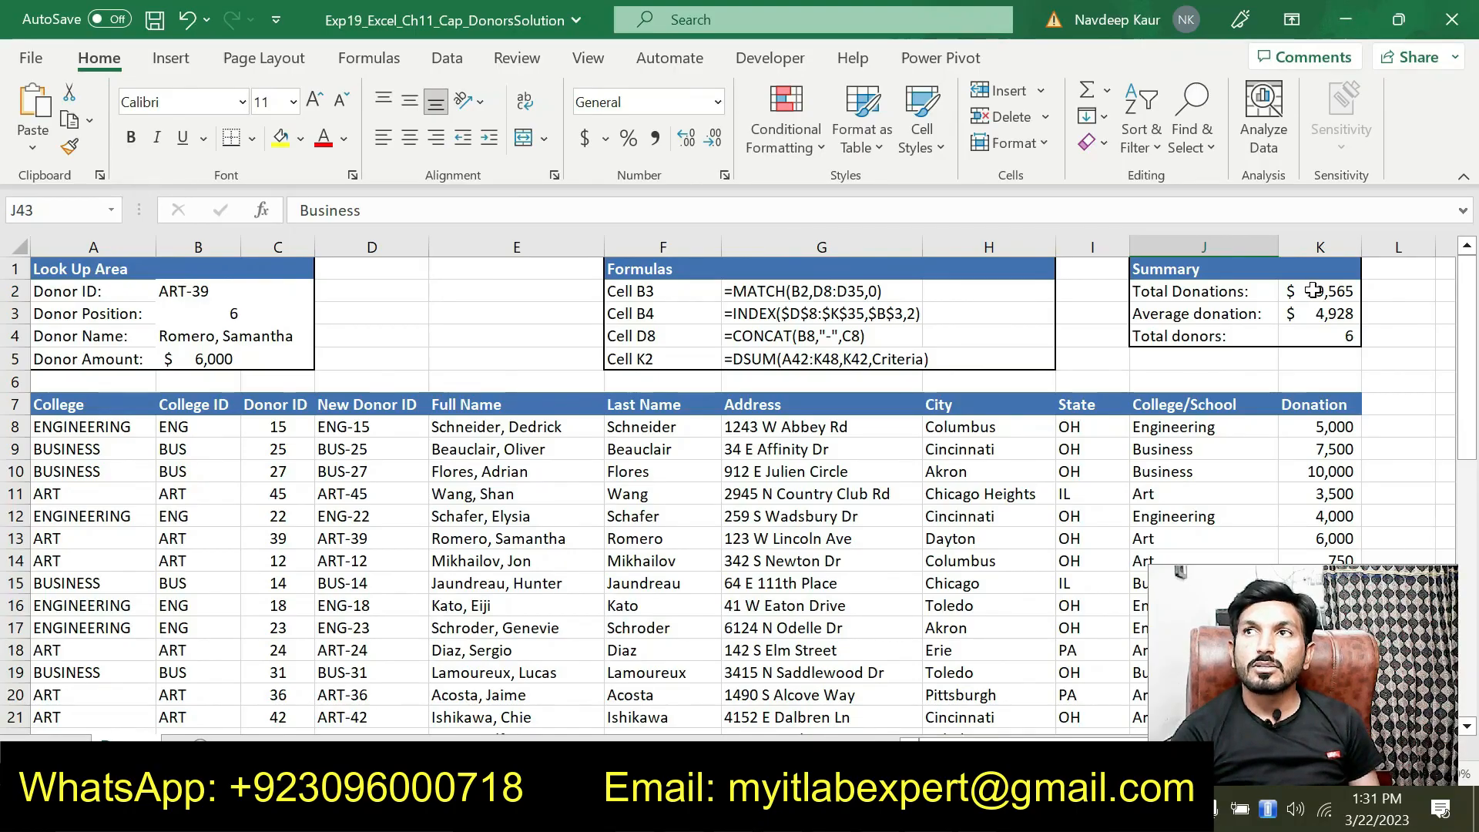
scroll(1324, 291, down, 1)
scroll(1321, 298, up, 1)
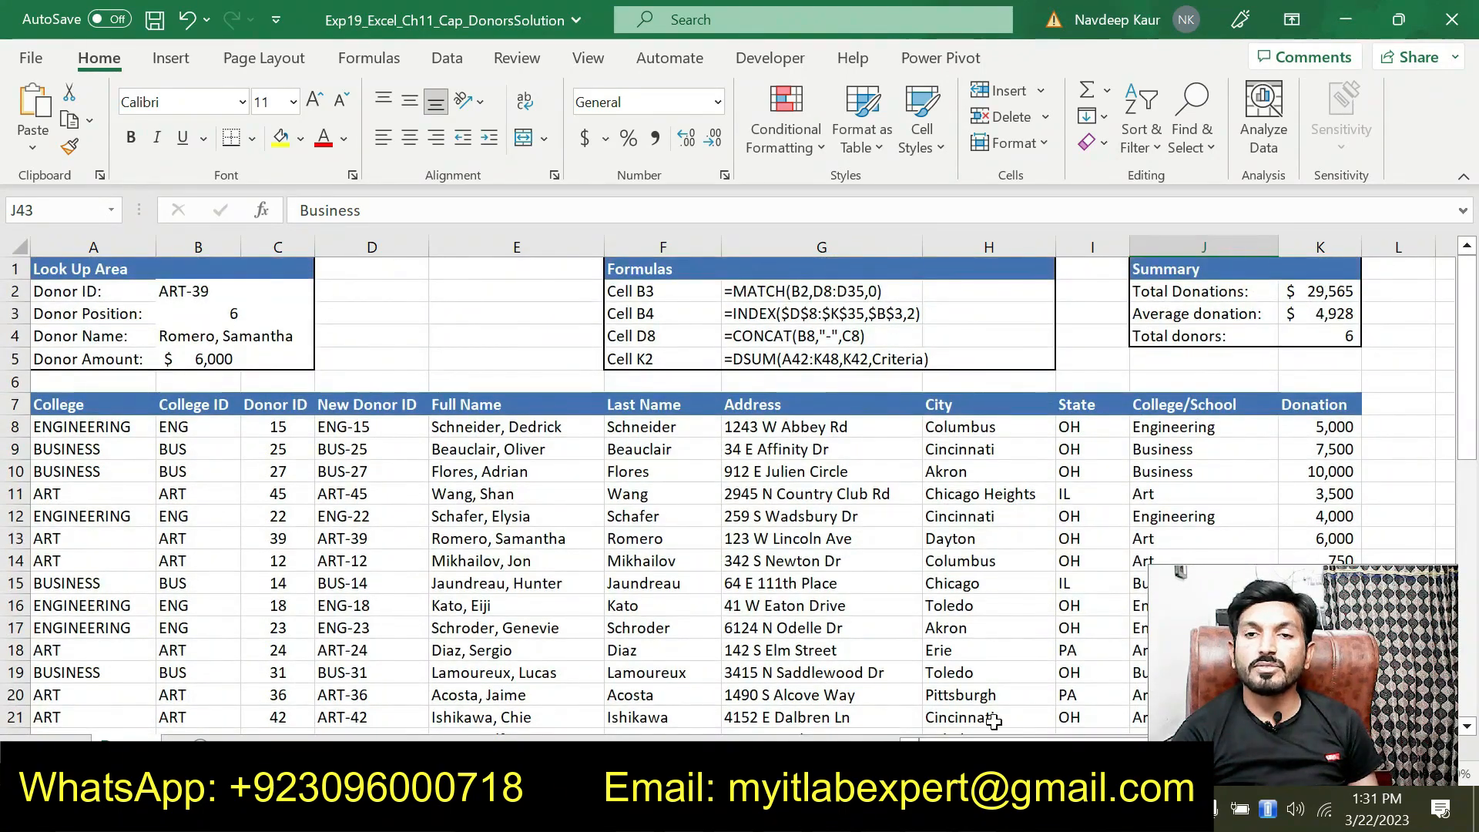
- Return to the Word instructions and remove the green highlight from step 13's paragraph about cell K2
key(alt+Tab)
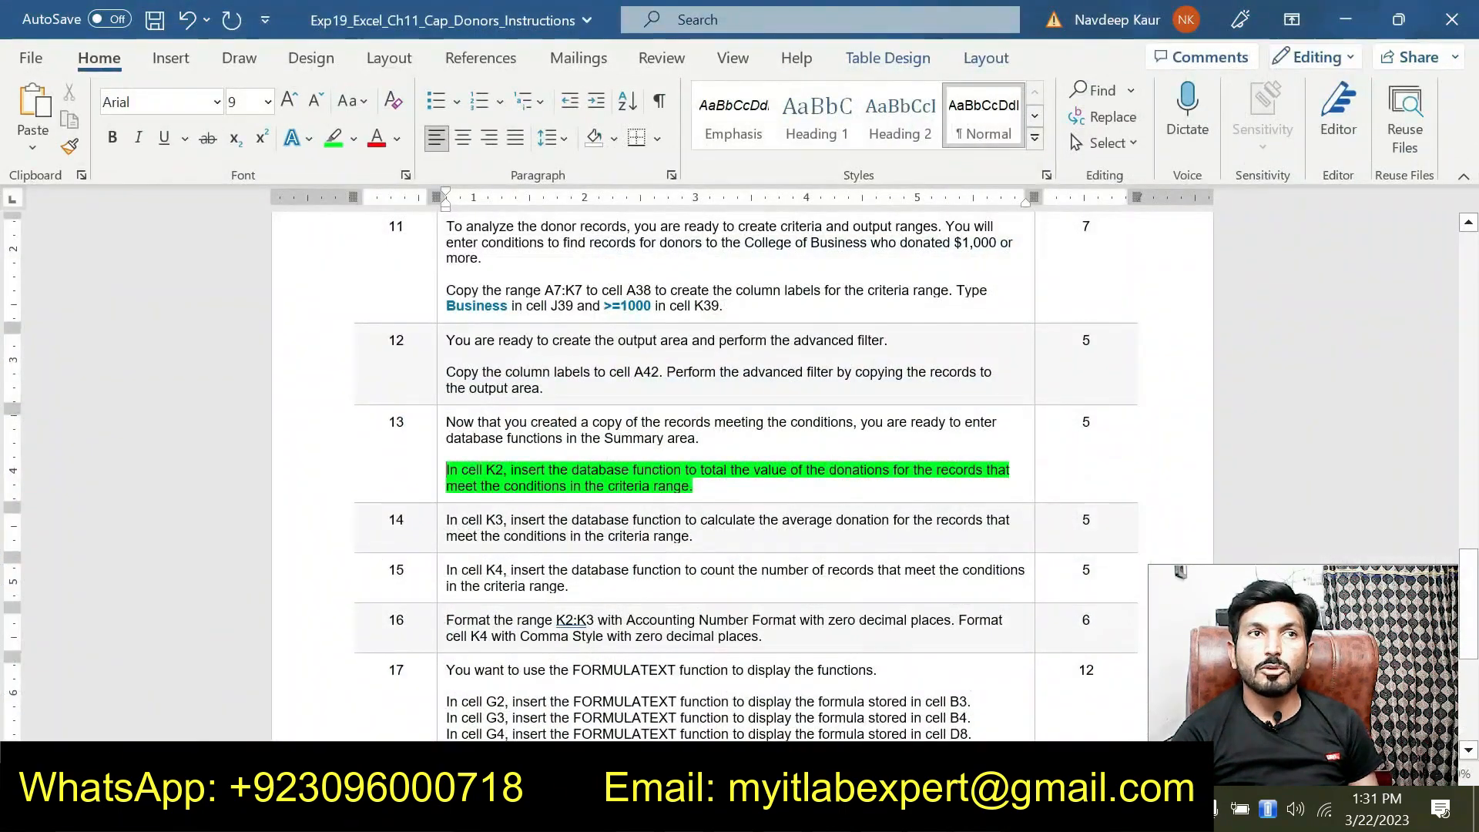
drag(697, 488, 447, 469)
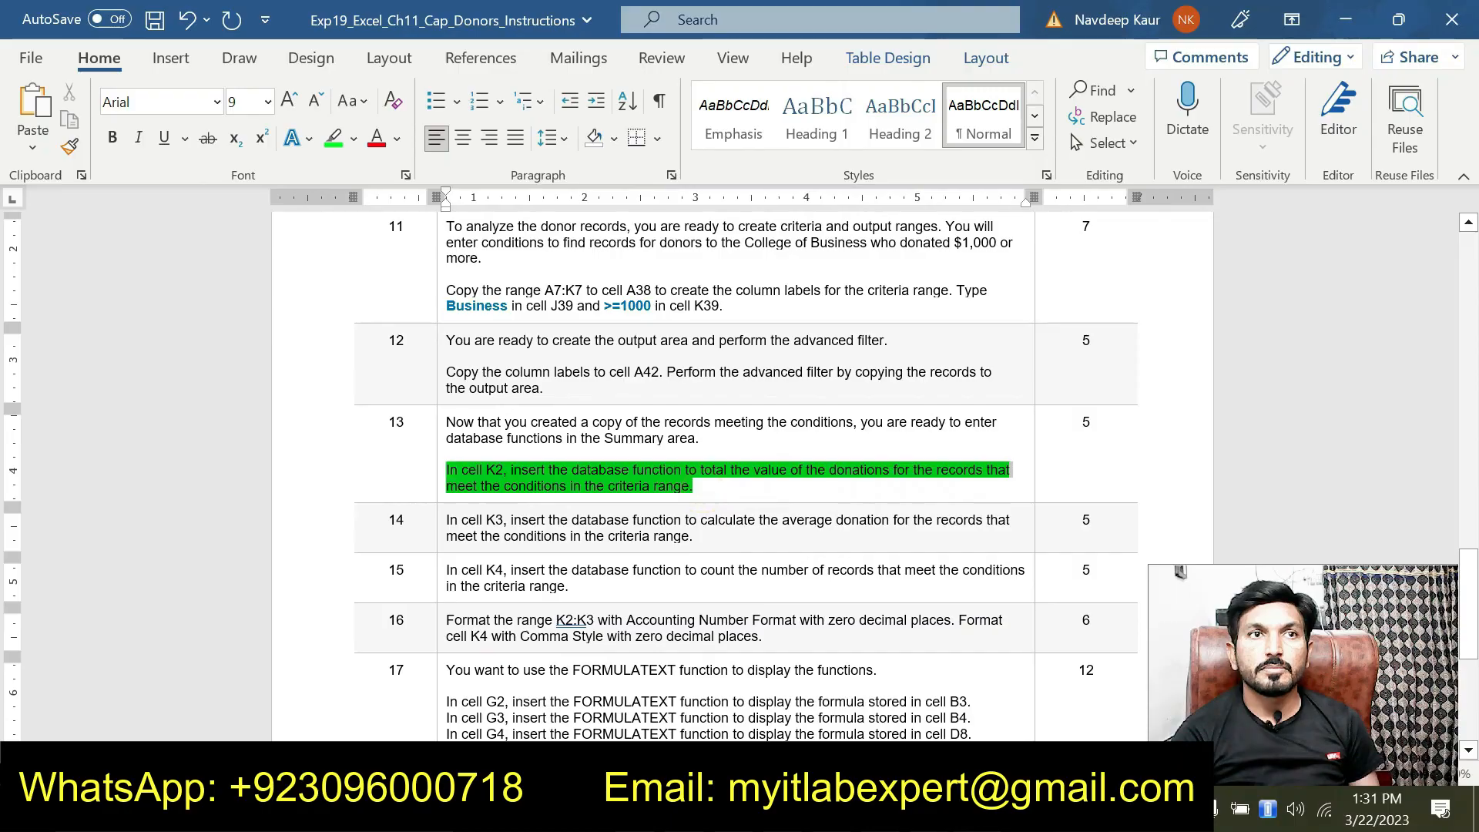
click(536, 429)
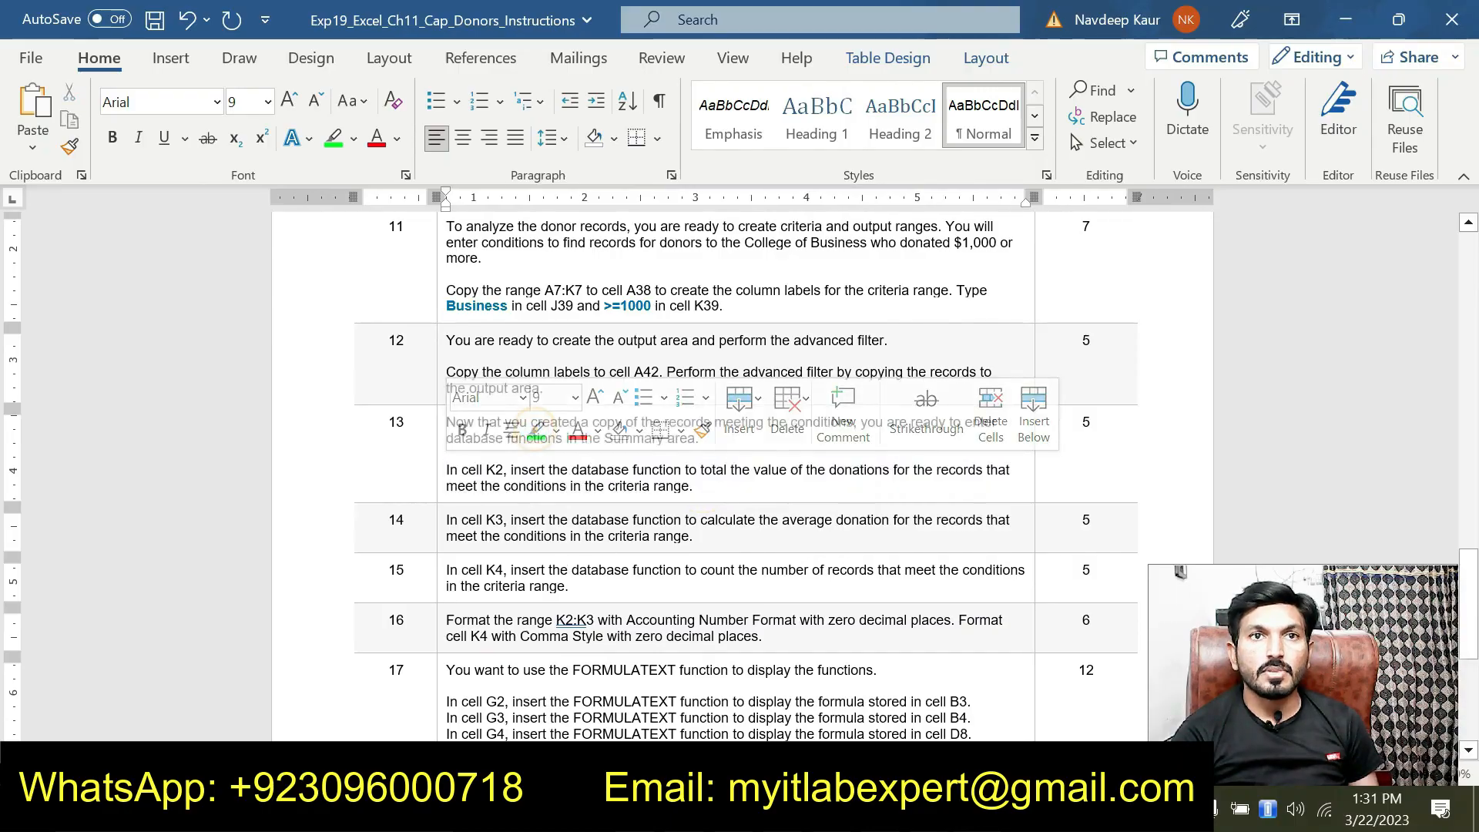
- Highlight step 14's paragraph about the average donation function in cell K3 in green
drag(693, 537, 446, 520)
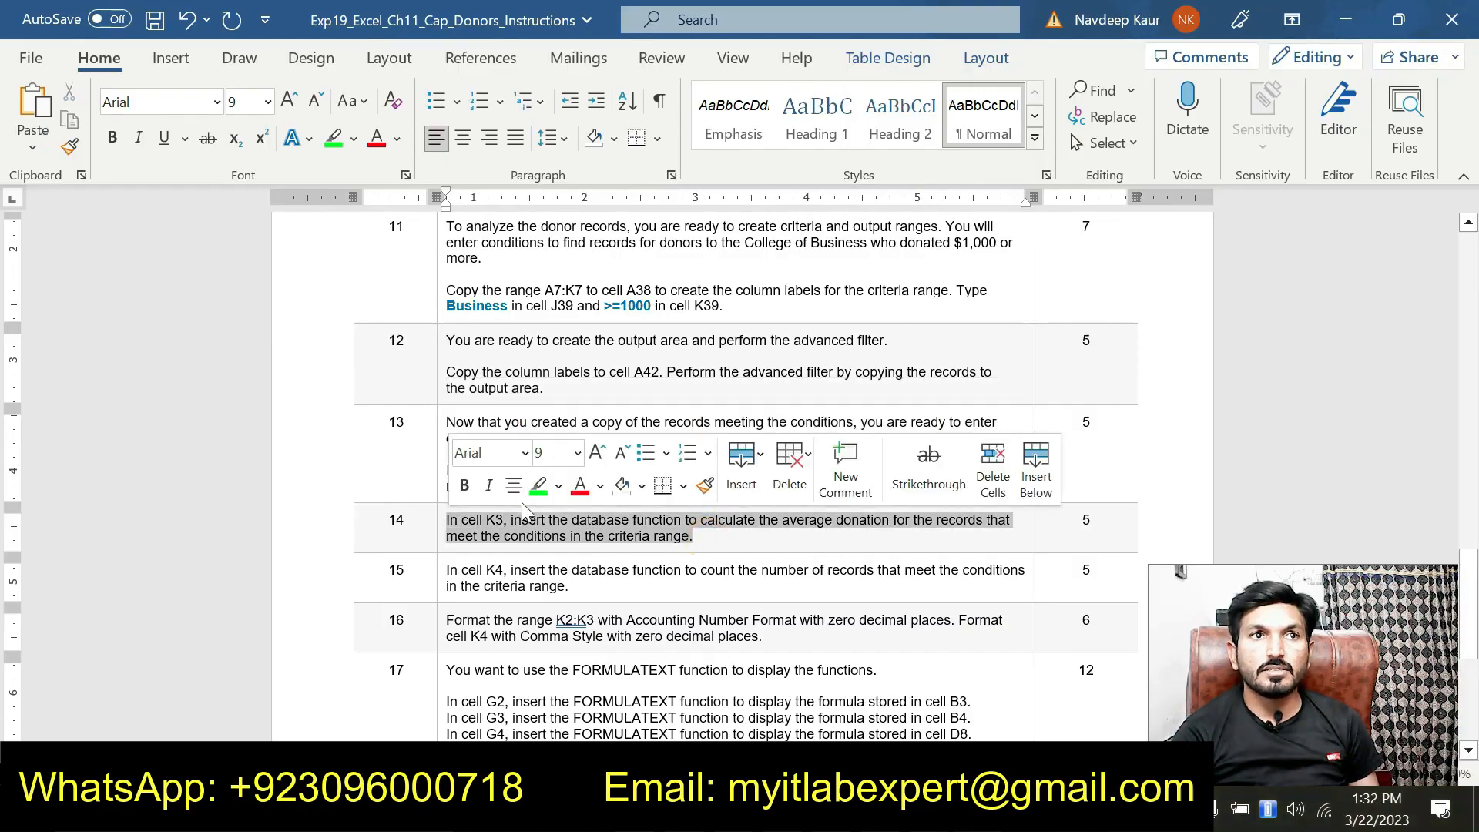
click(547, 488)
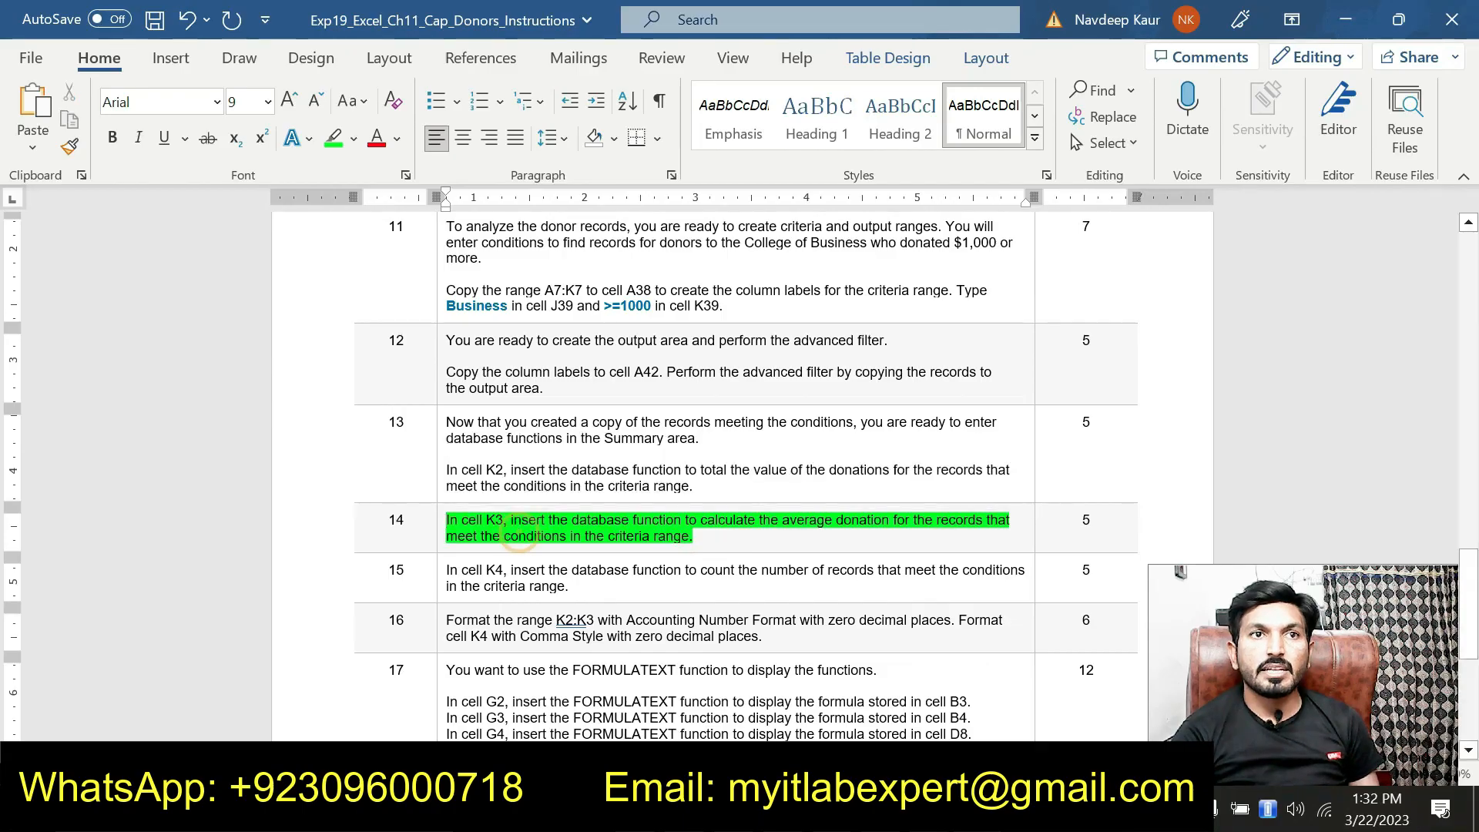
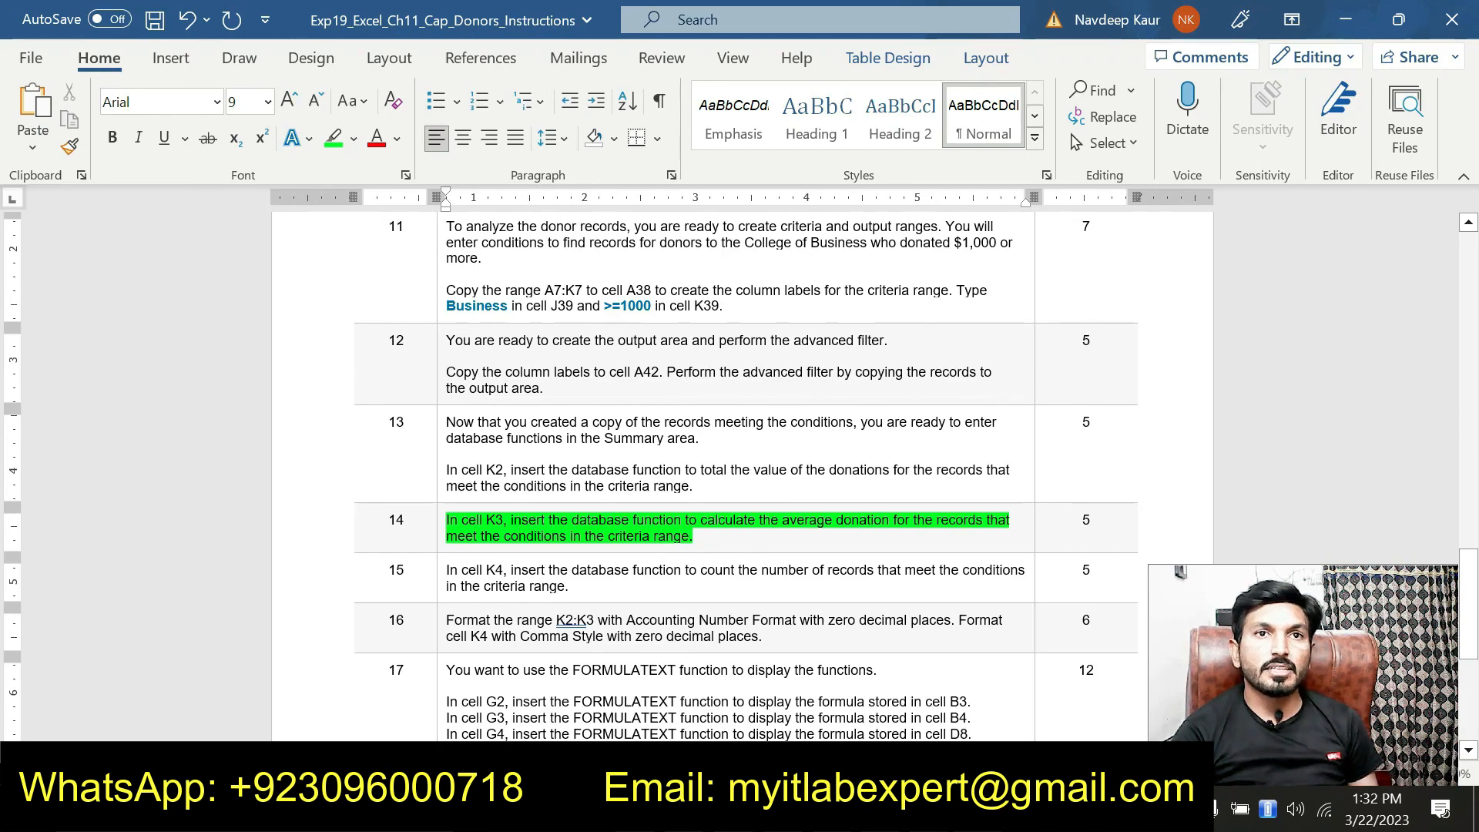
click(693, 536)
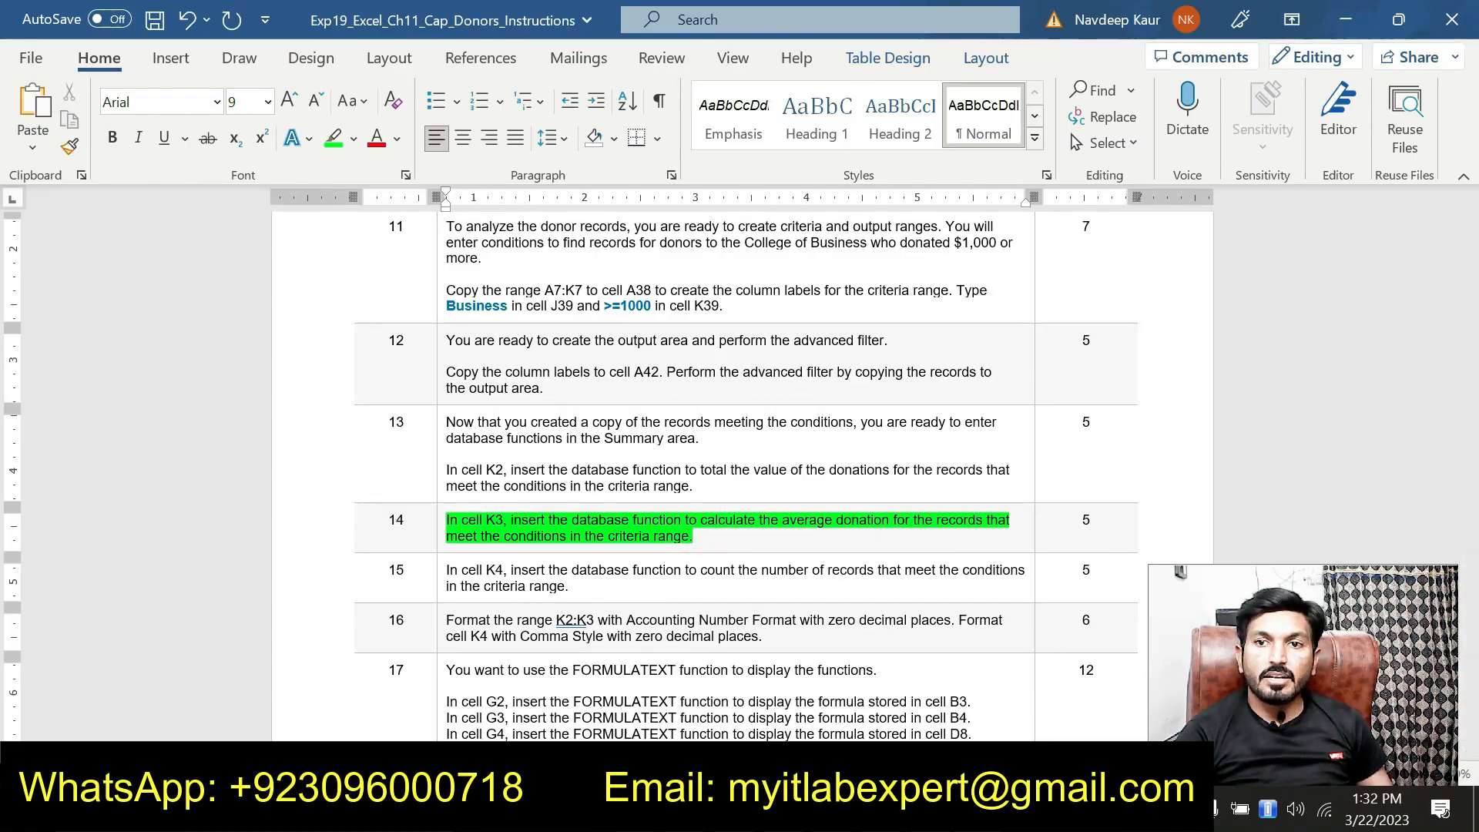
- Switch to the DonorsSolution workbook in Excel and review the criteria in J39 and K39 and the Summary area's average donation
key(alt+Tab)
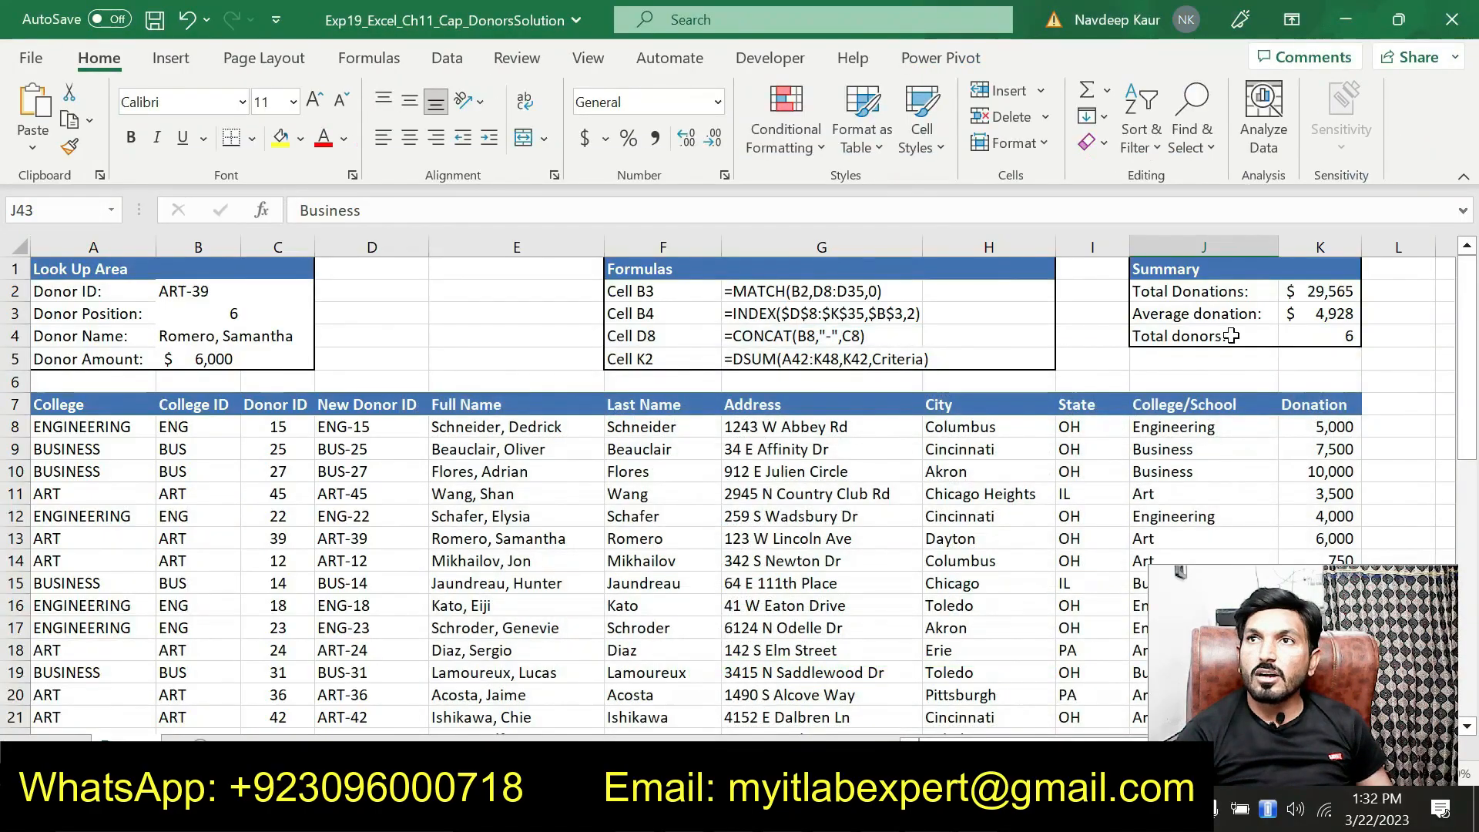
scroll(1264, 343, down, 1)
scroll(1264, 344, down, 3)
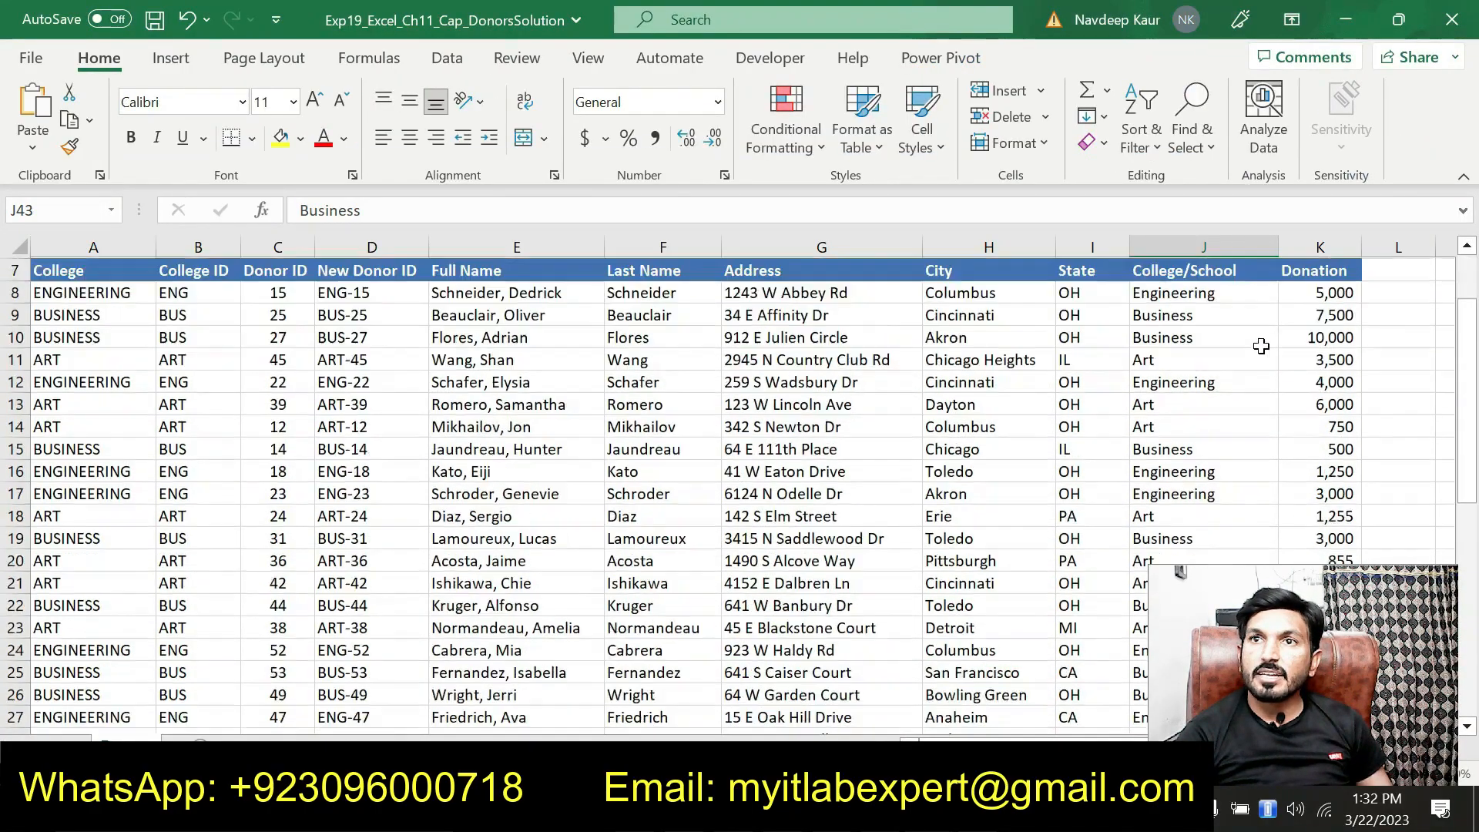
scroll(1264, 344, up, 2)
scroll(1260, 339, down, 8)
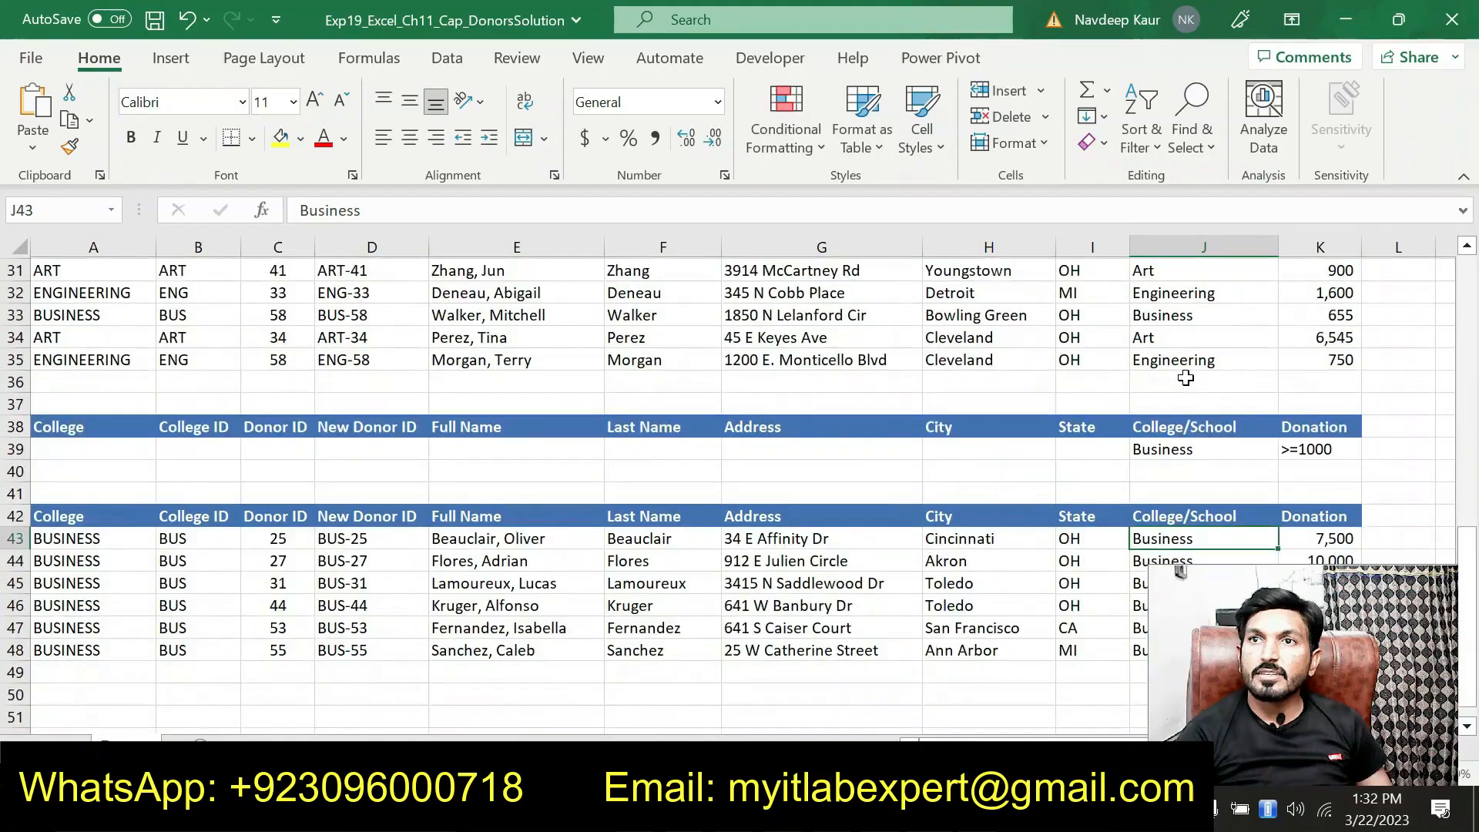
click(1150, 452)
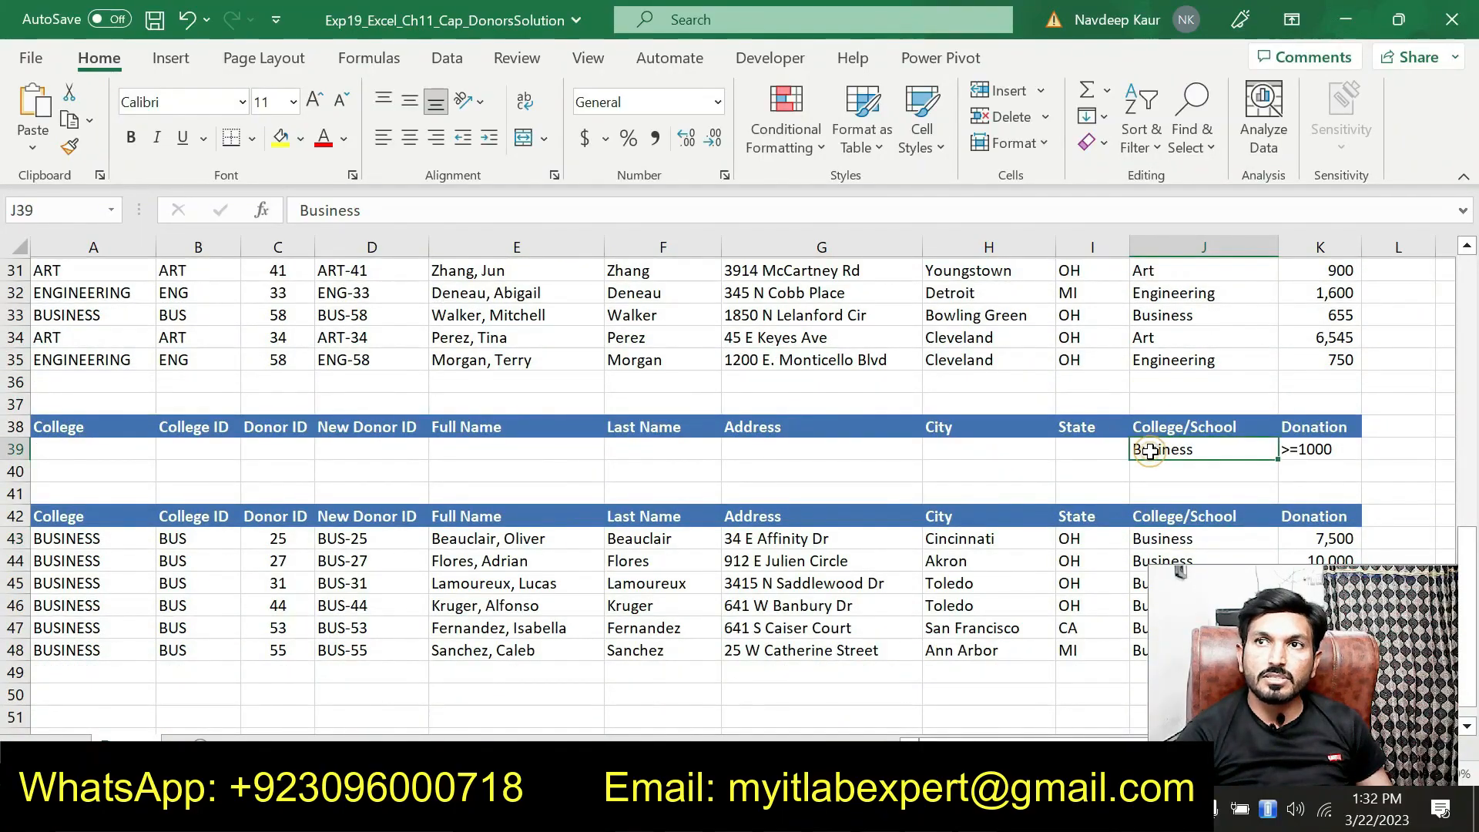
click(1320, 446)
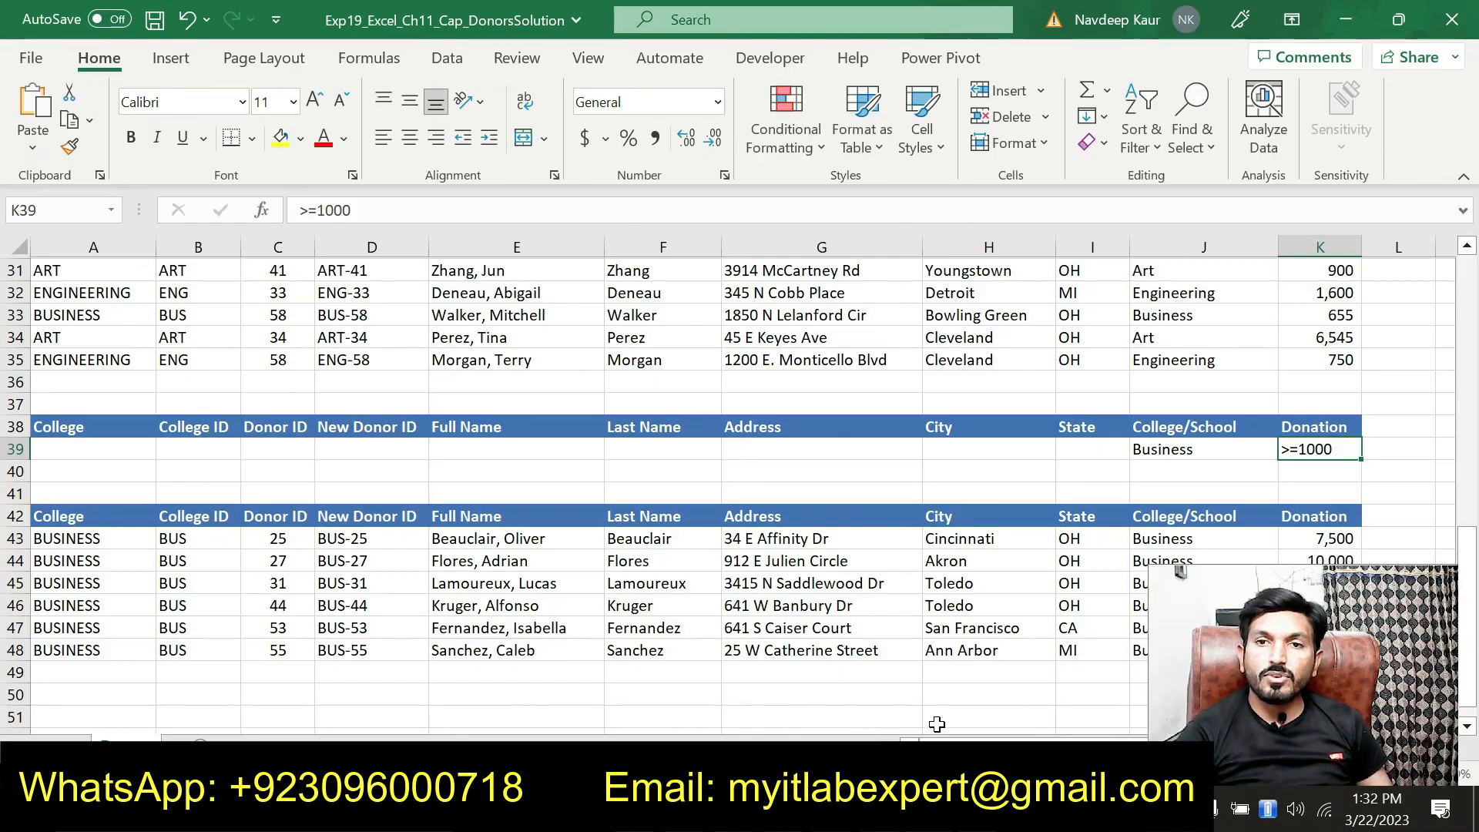
scroll(1044, 657, up, 6)
scroll(1248, 331, up, 4)
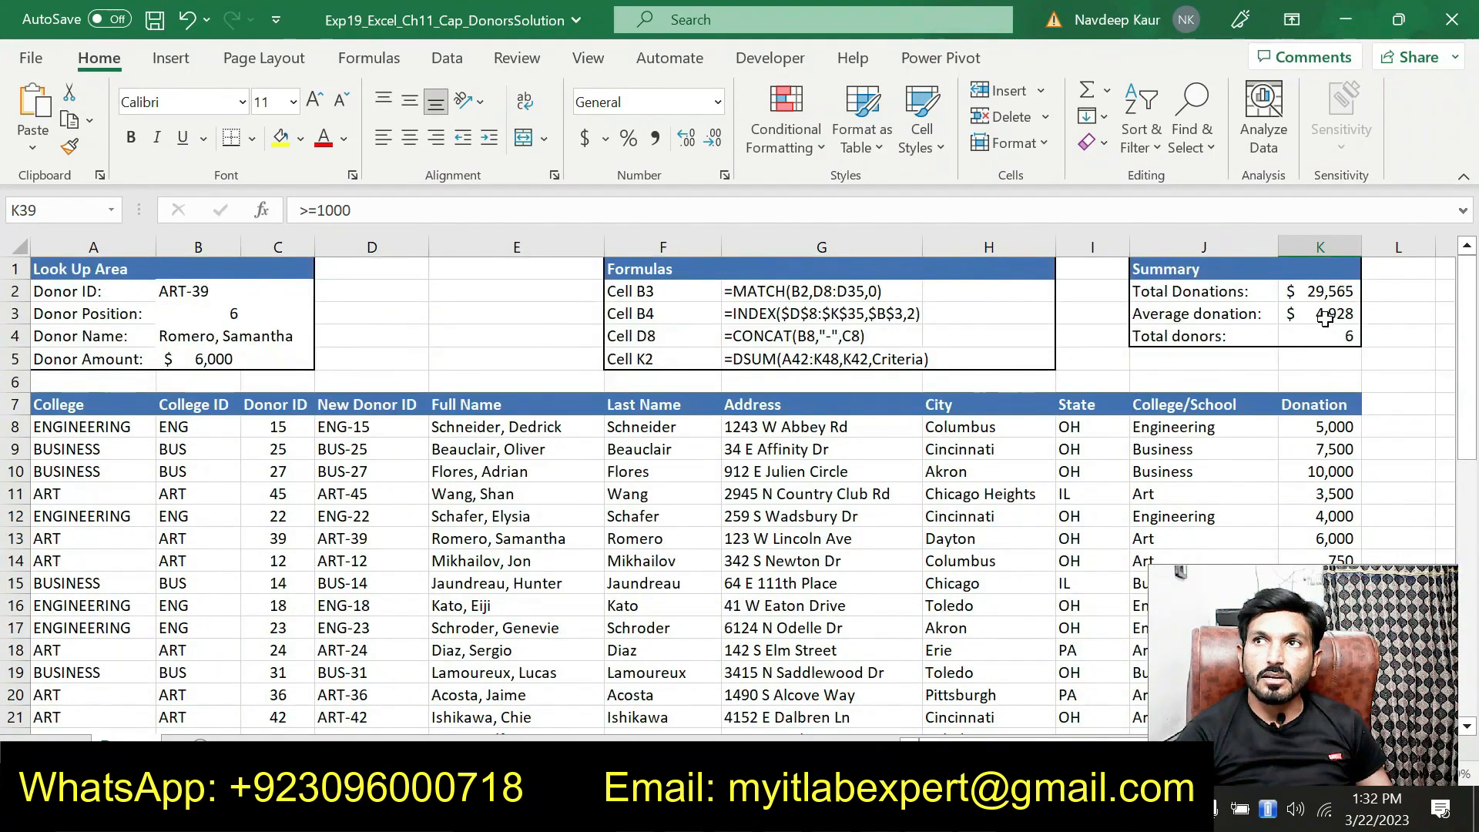
scroll(1323, 329, down, 6)
- Return to the Word instructions and remove the green highlight from step 14's paragraph about cell K3
key(alt+Tab)
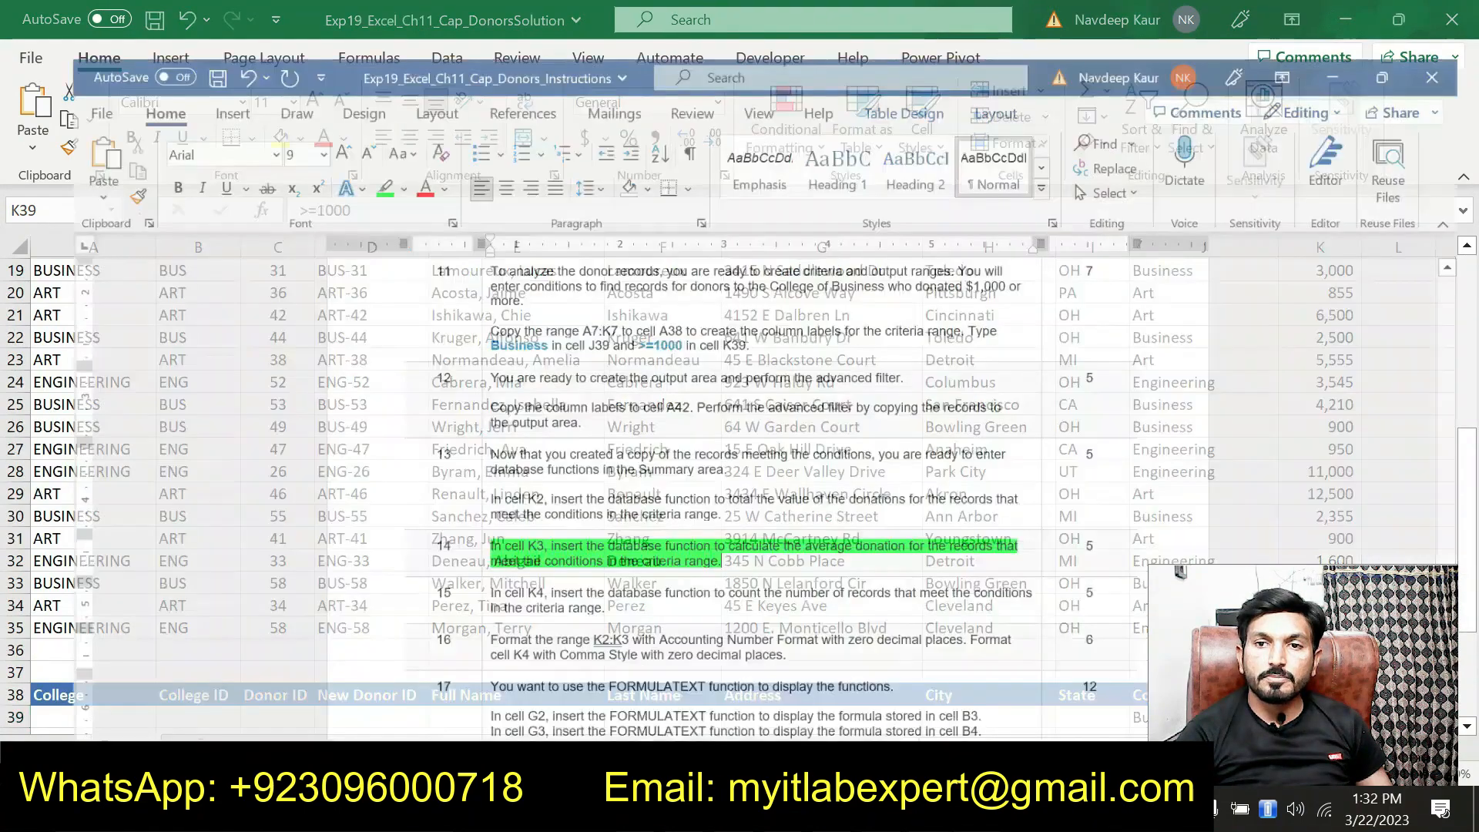
drag(702, 537, 447, 521)
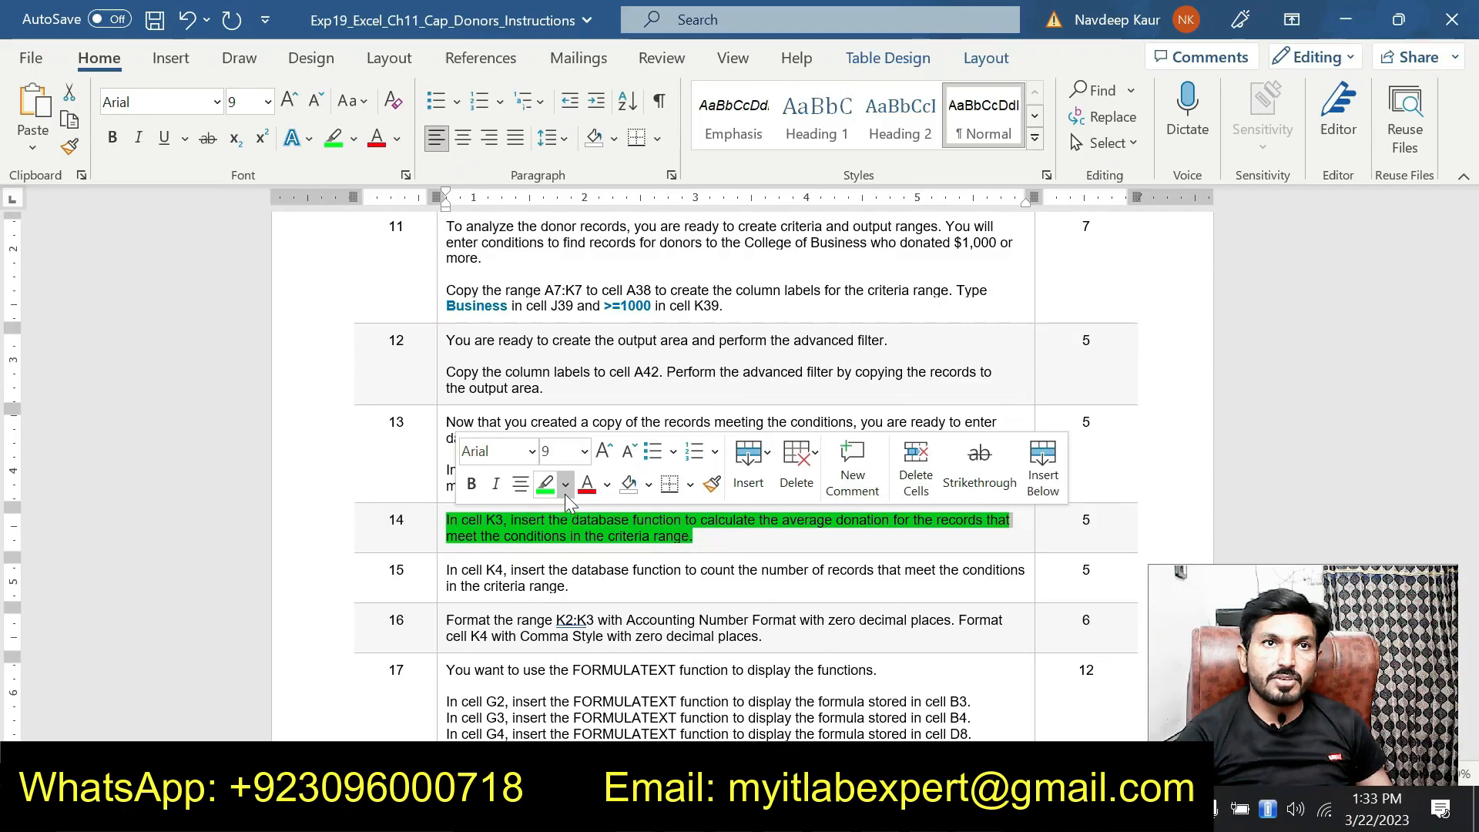
click(548, 486)
- Highlight step 15's paragraph about cell K4 in green and select its words "count the number"
drag(569, 587, 447, 570)
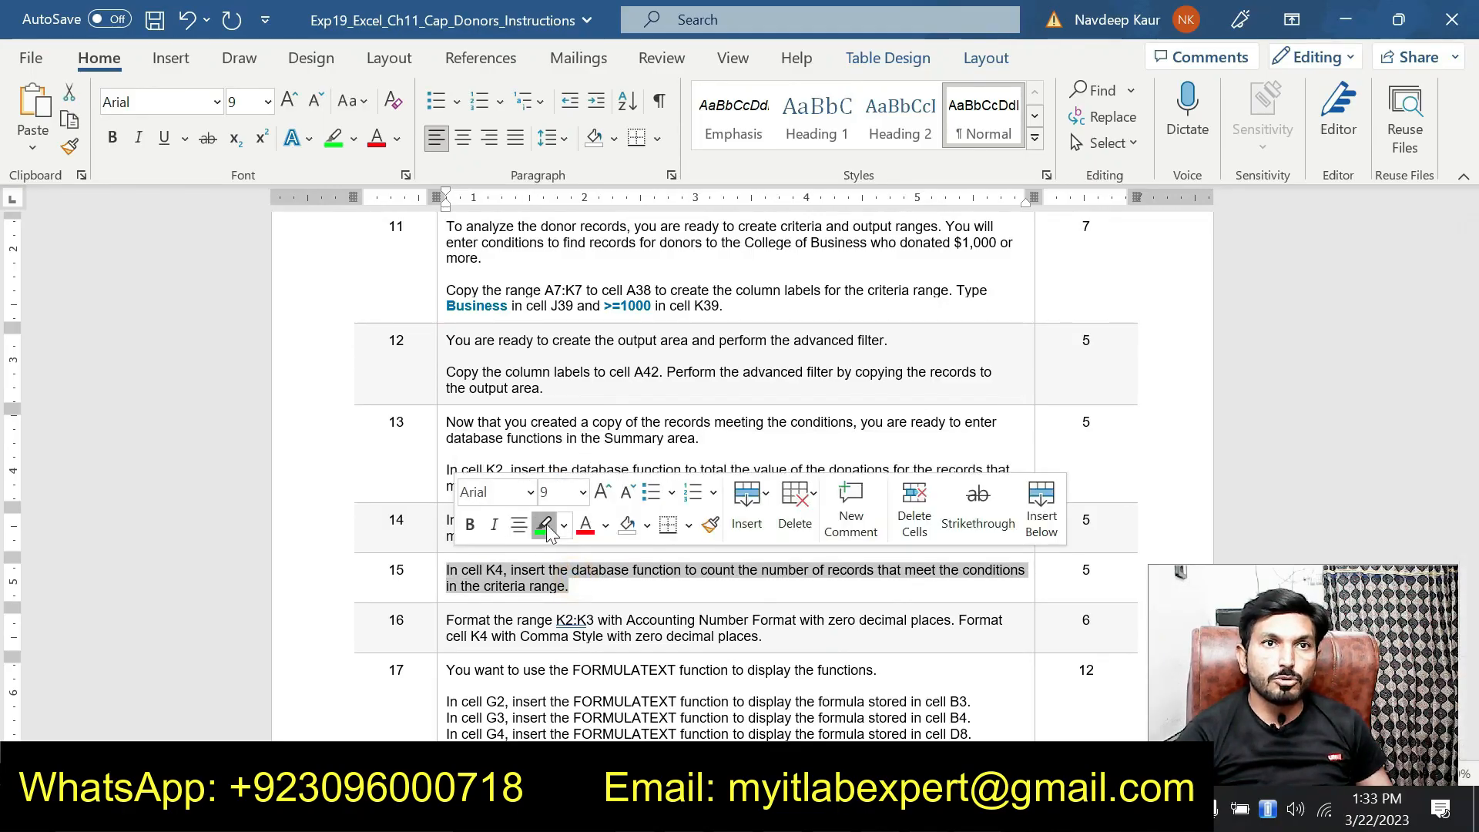
click(547, 524)
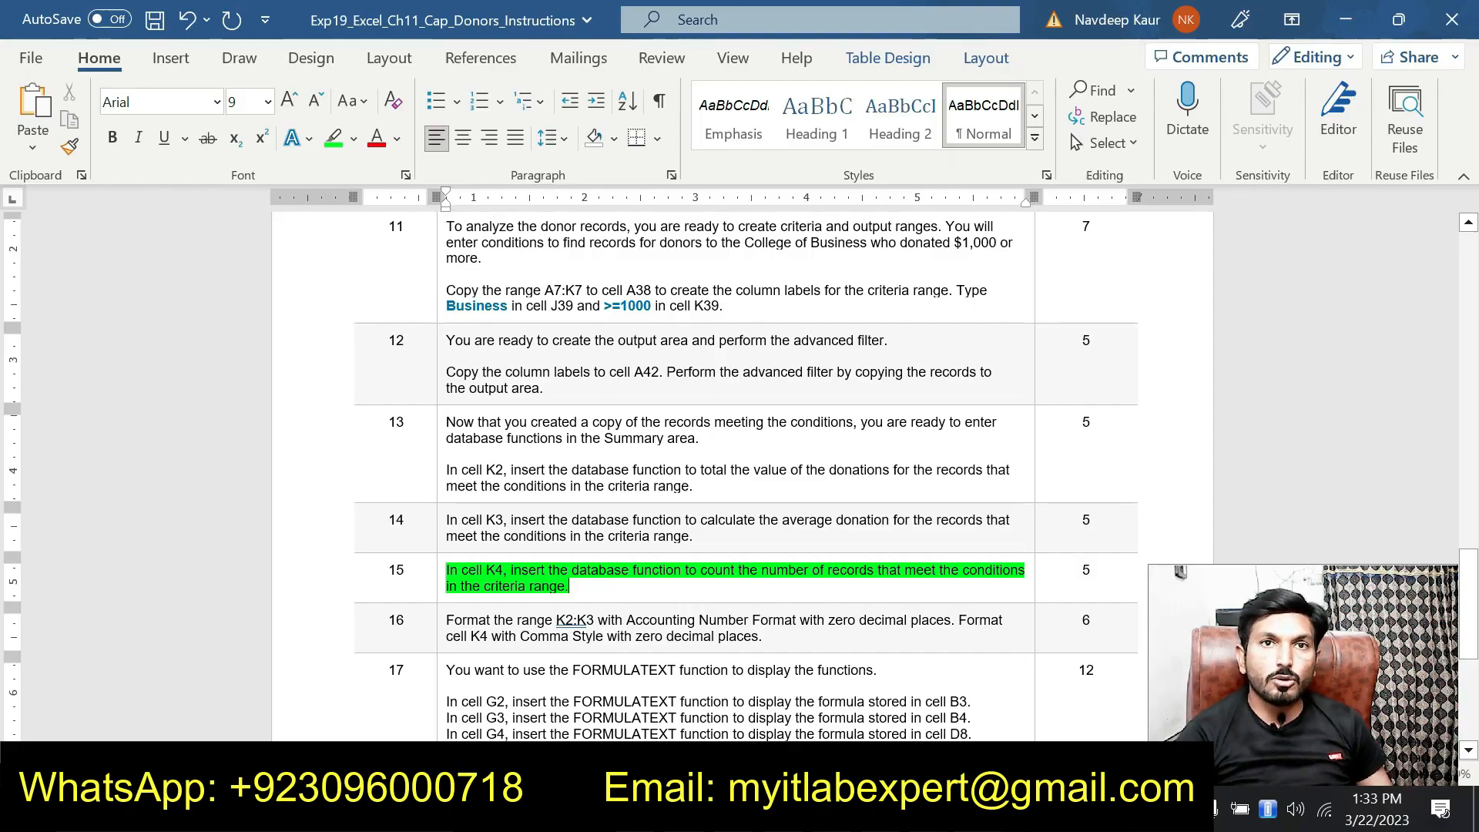
drag(700, 570, 810, 570)
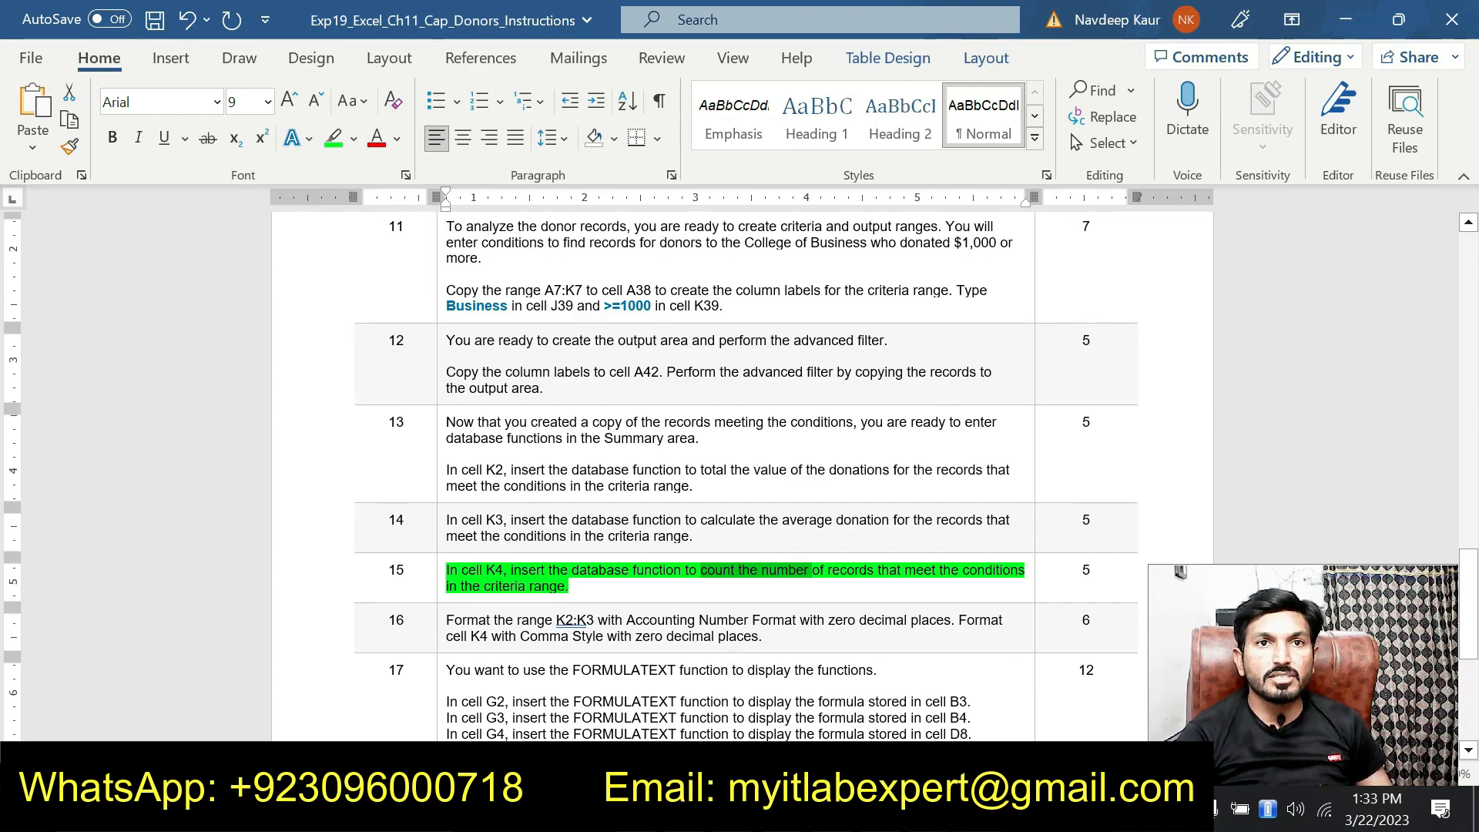
- Switch to the DonorsSolution workbook in Excel and review the Summary area's Total donors cell, the criteria range and the filtered records
key(alt+Tab)
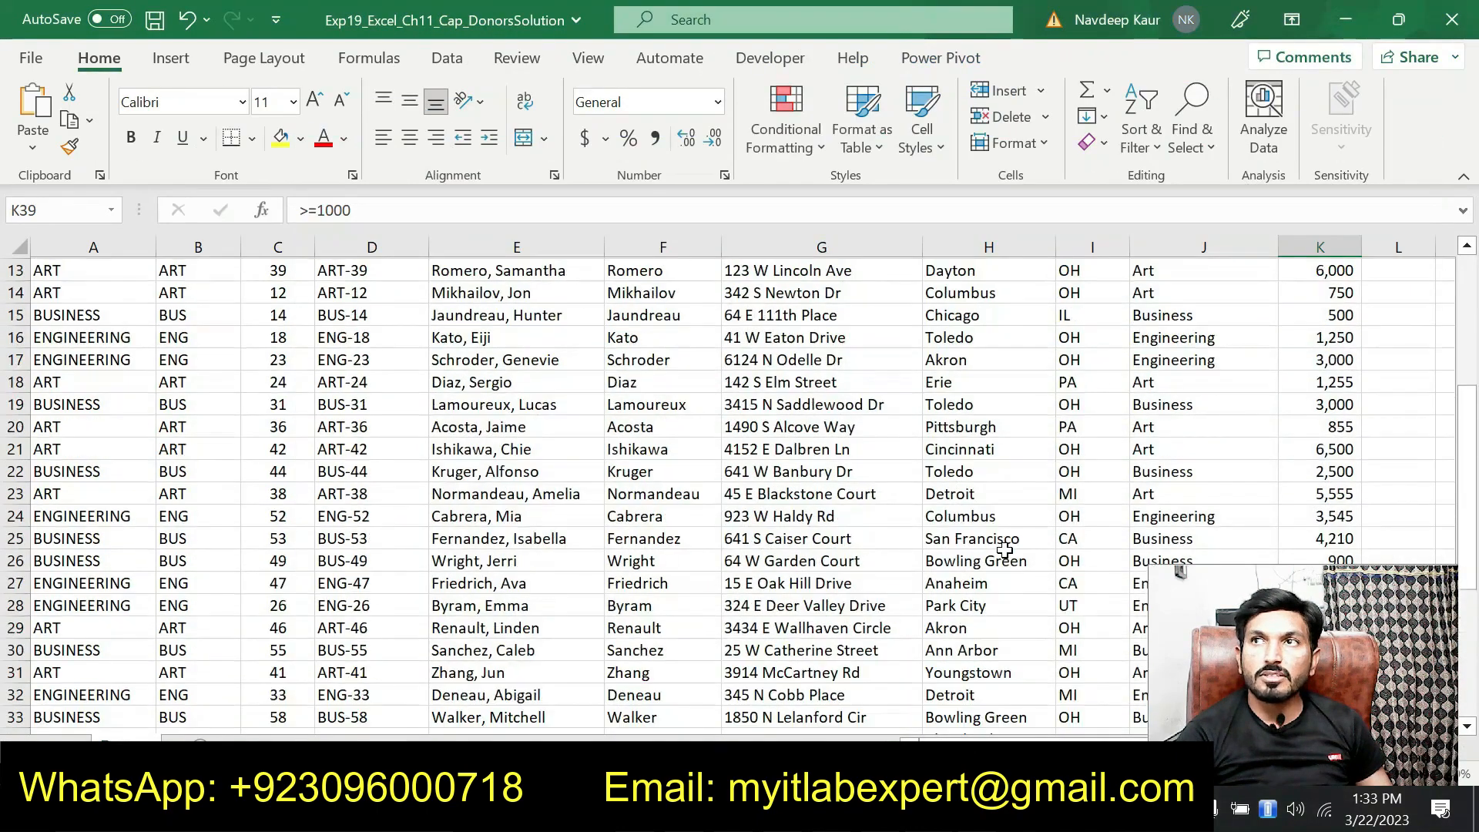
scroll(1004, 549, up, 4)
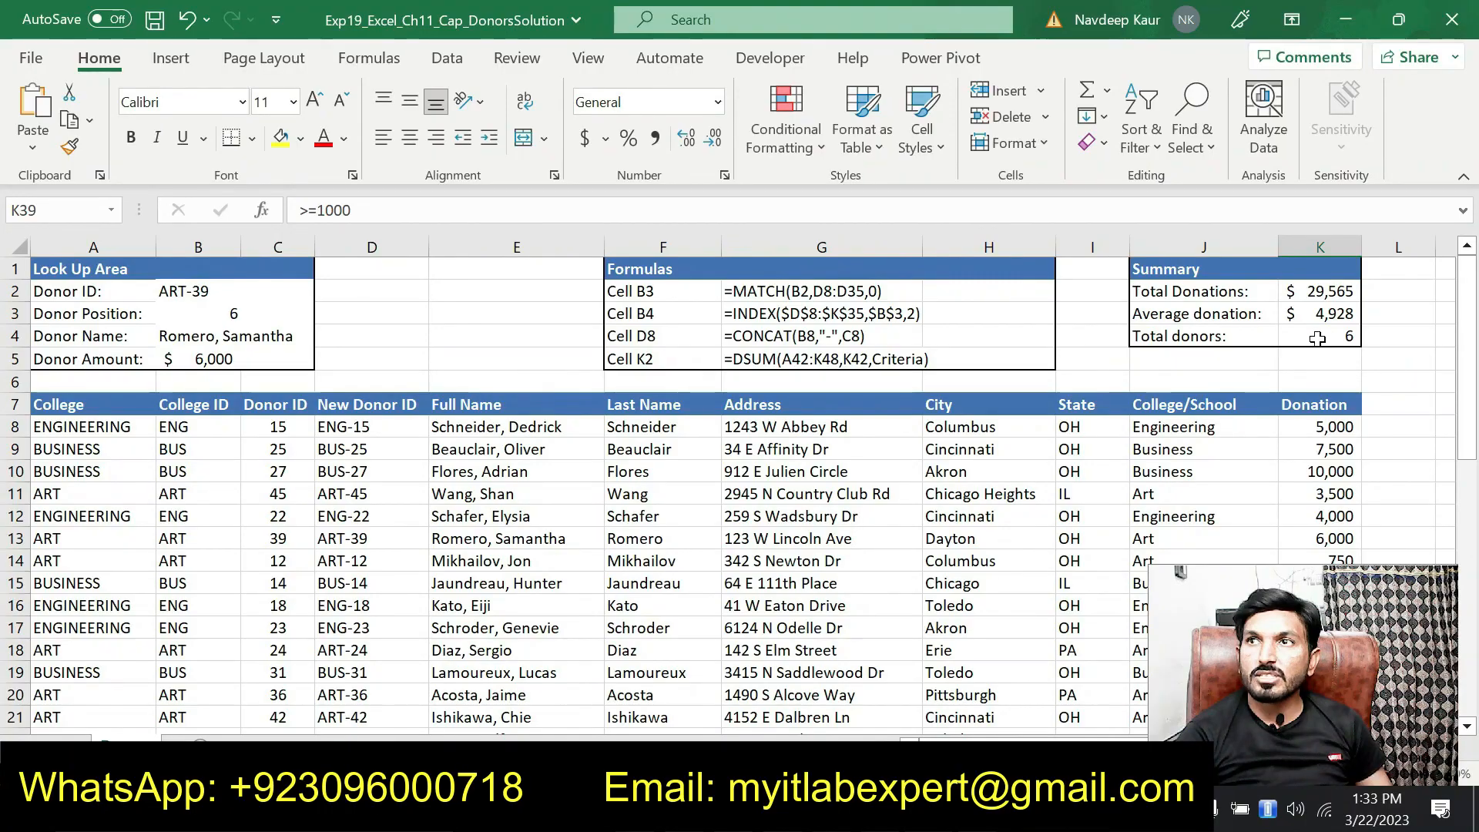
scroll(1117, 424, down, 7)
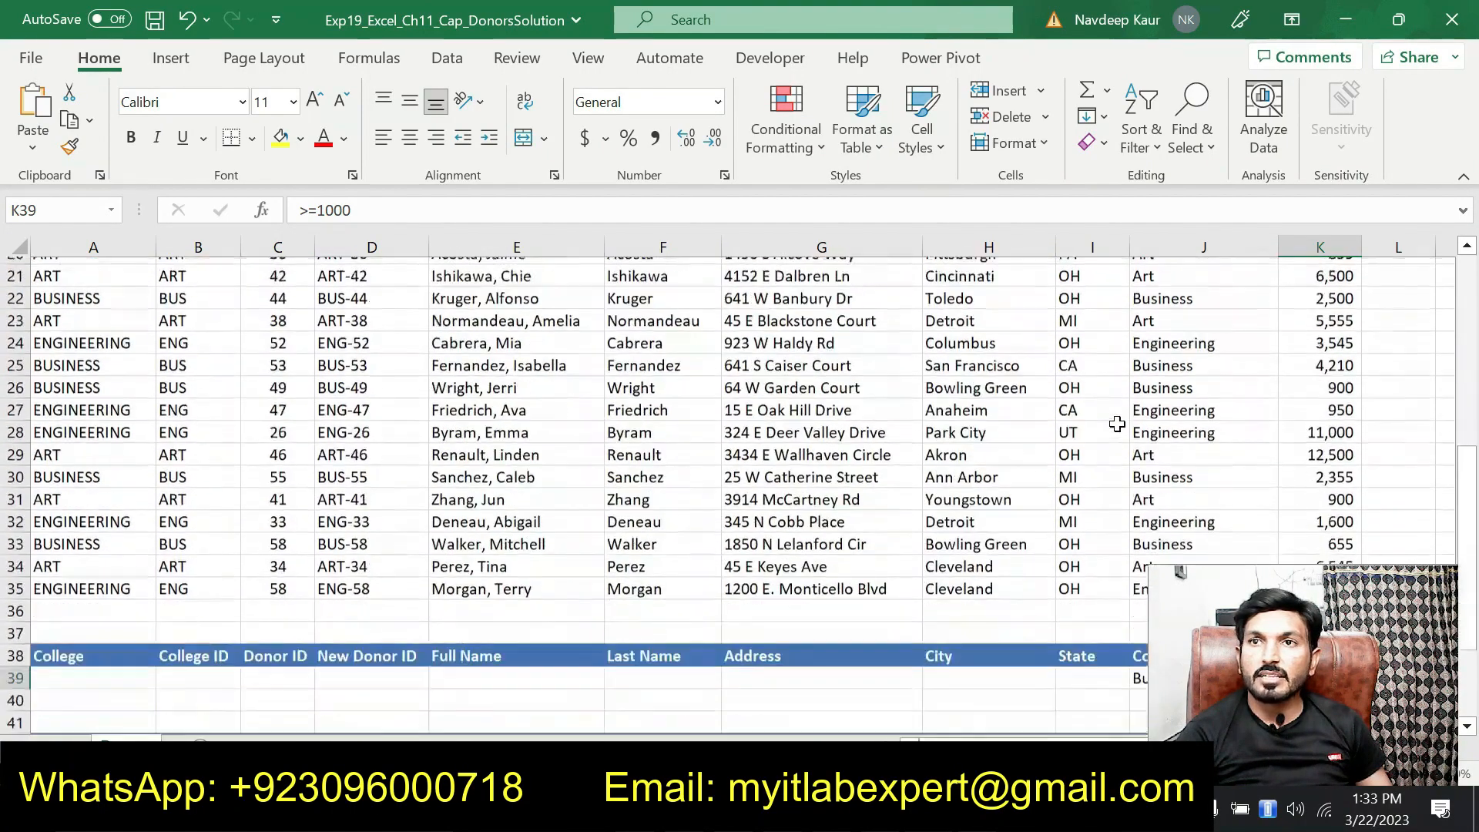
scroll(1117, 424, down, 2)
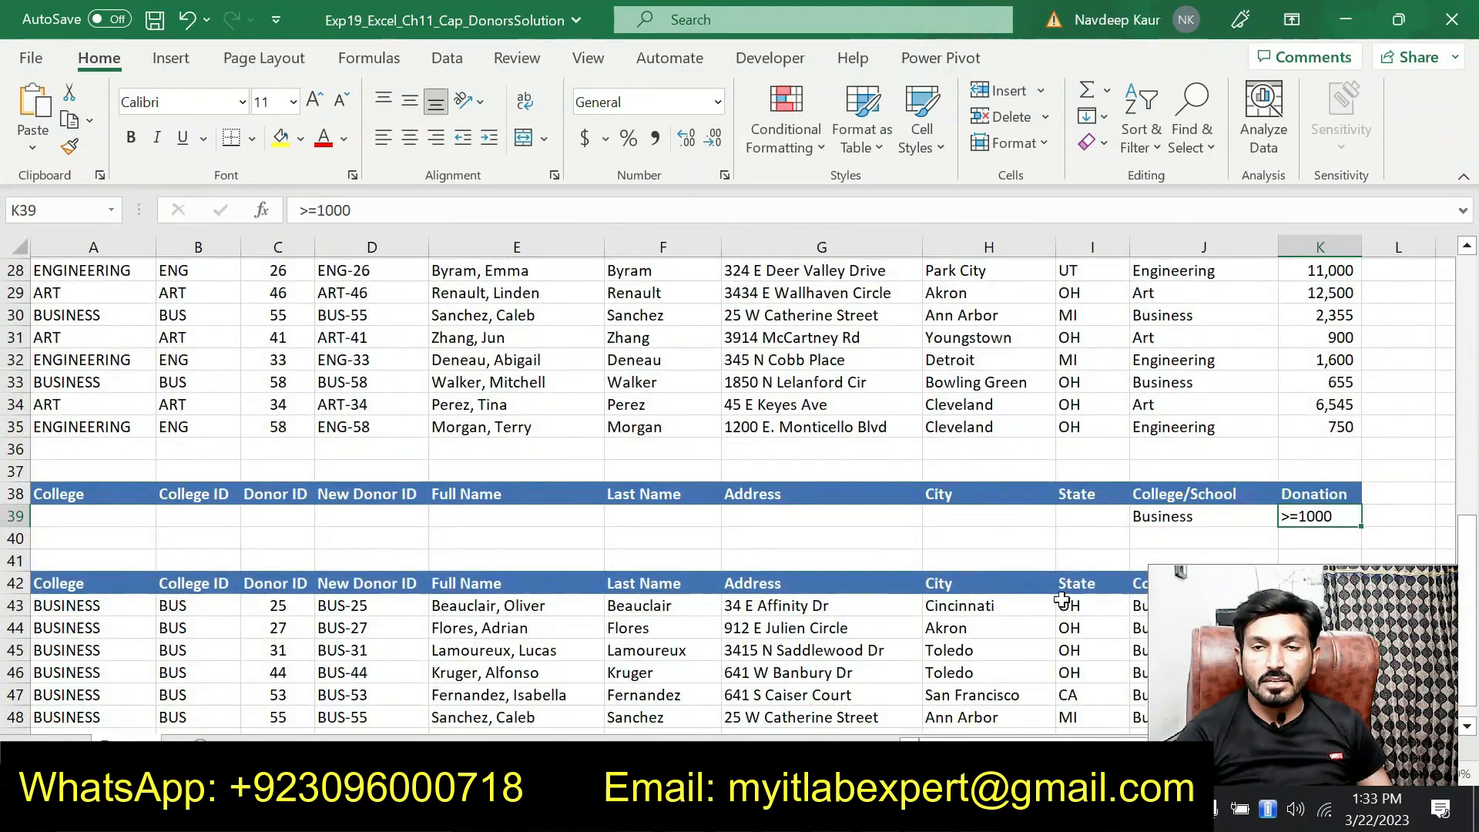
- Return to the Word instructions and remove the green highlight from step 15's paragraph about cell K4
key(alt+Tab)
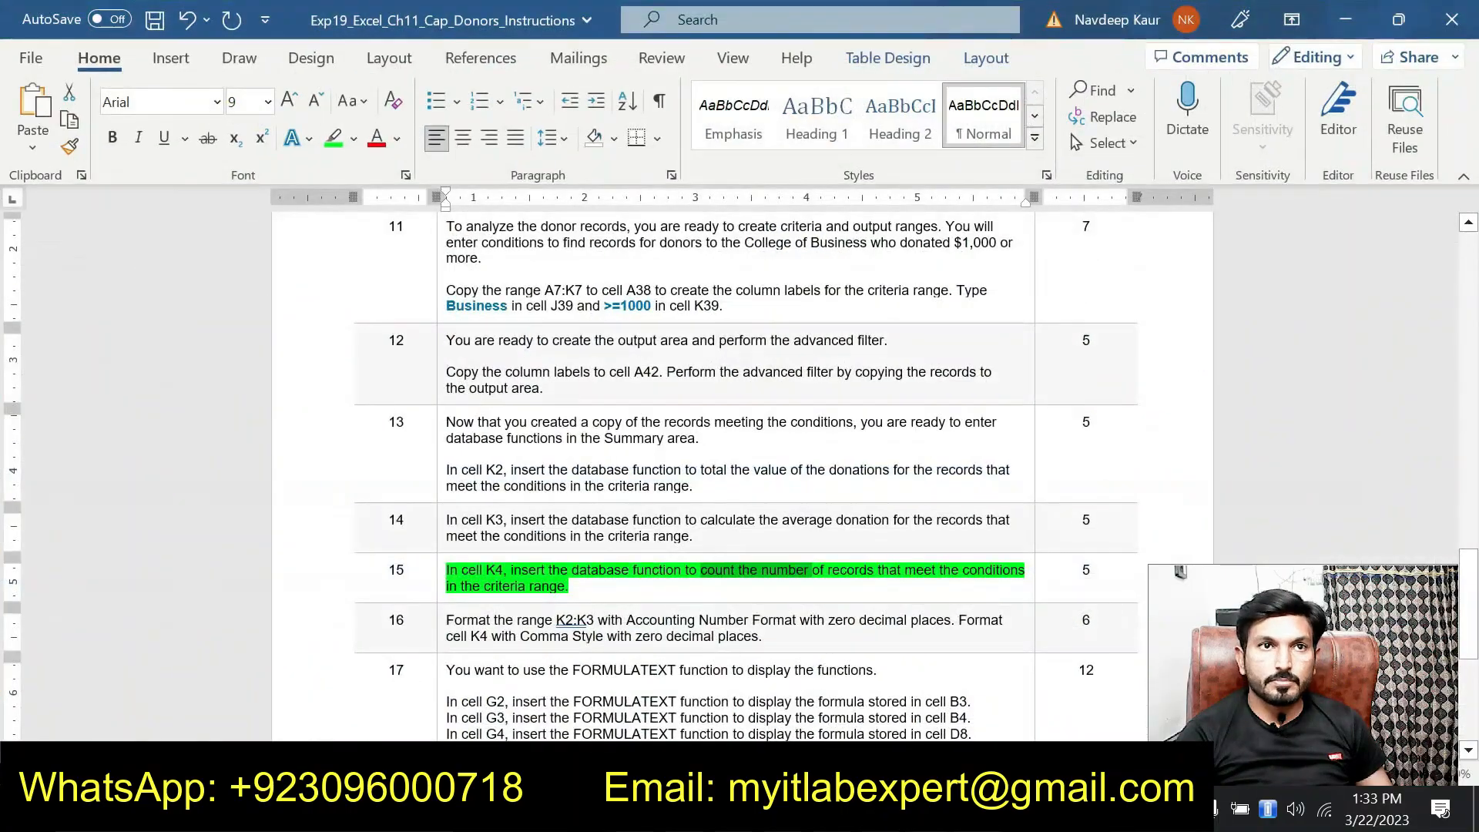
drag(593, 593, 448, 570)
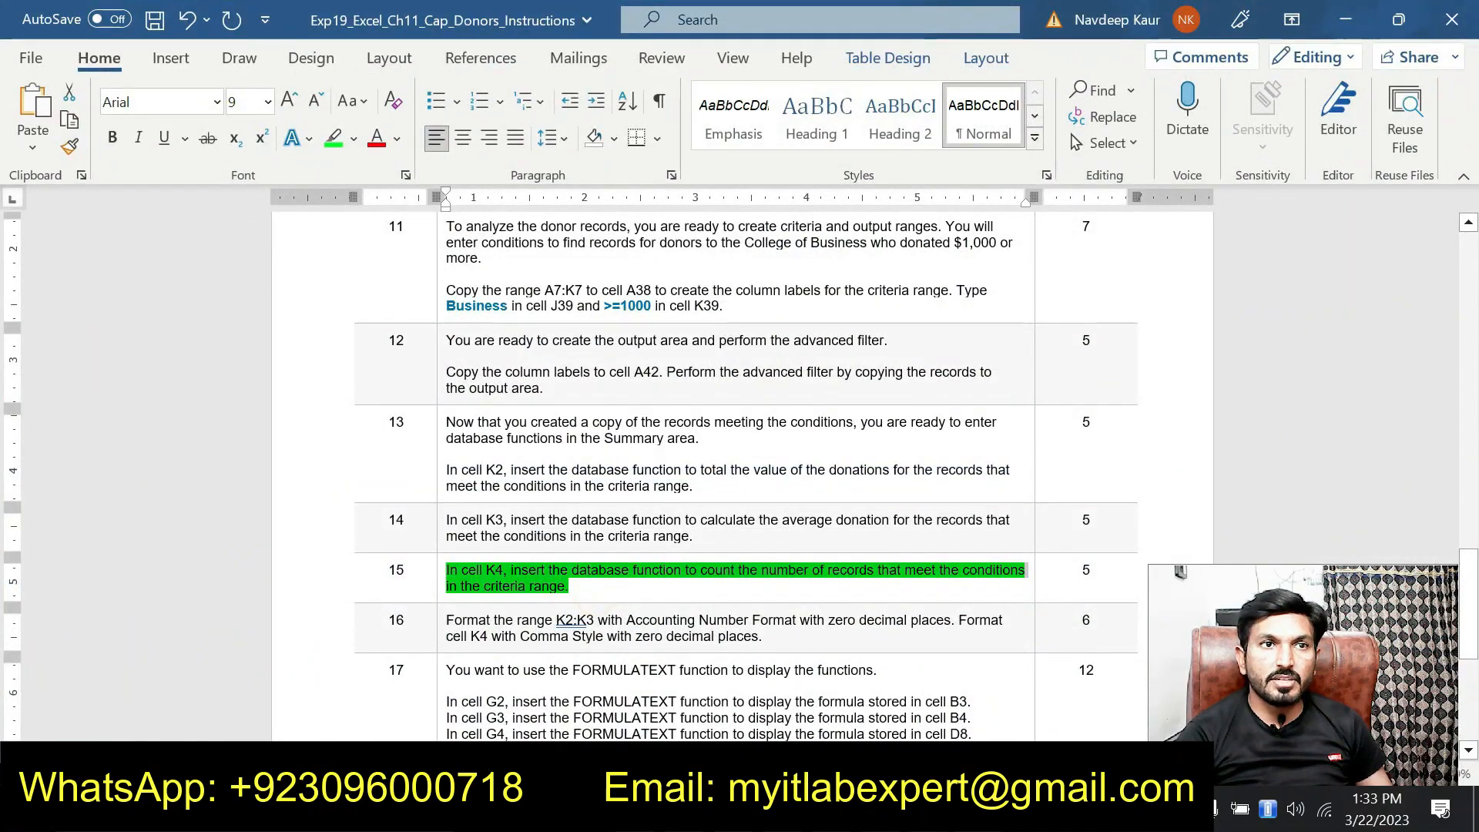
click(539, 534)
- Examine step 16's formatting instruction for the range K2:K3 and step 17's FORMULATEXT instructions
scroll(543, 539, down, 3)
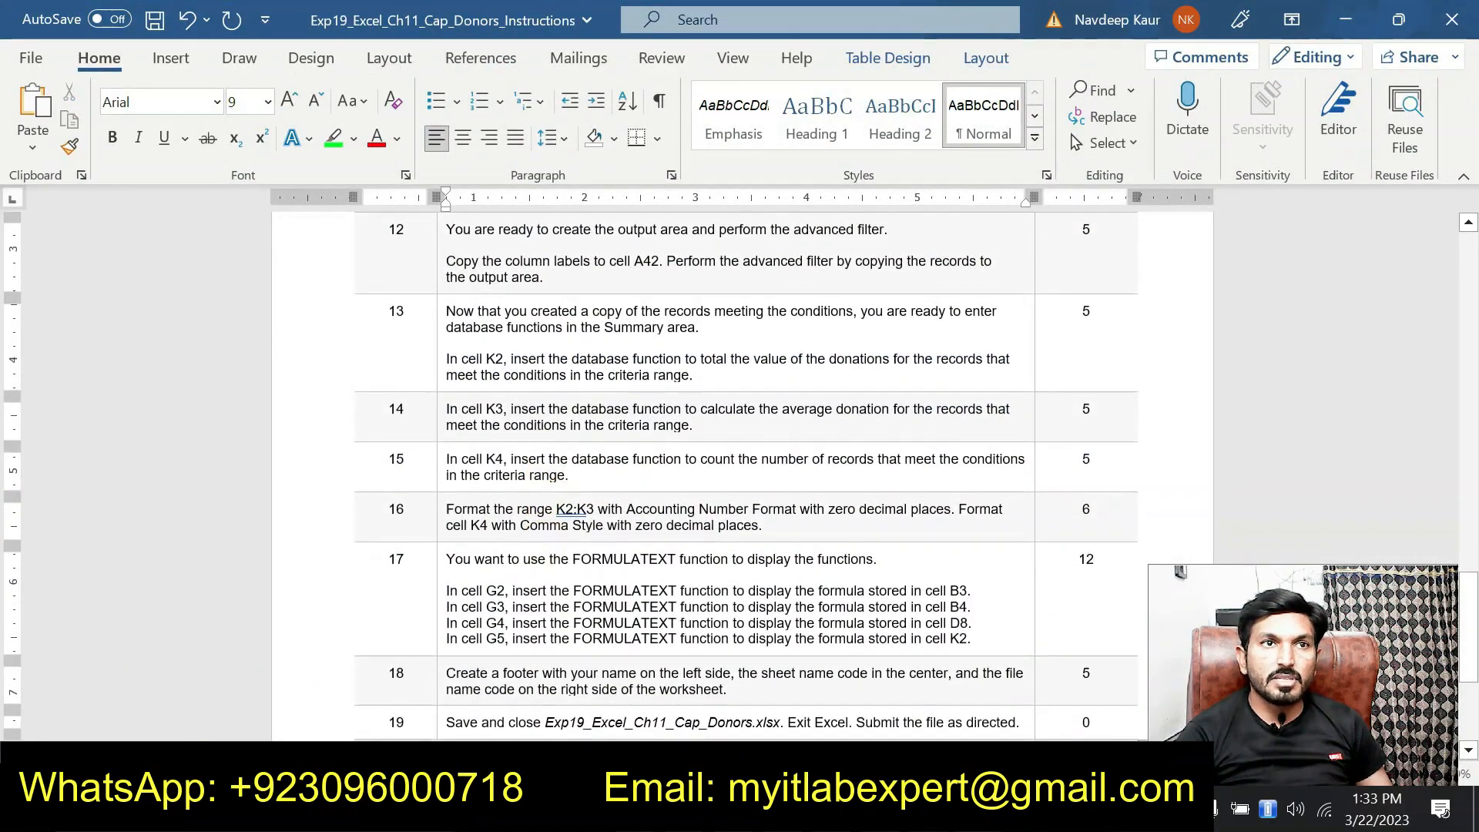
drag(594, 510, 516, 510)
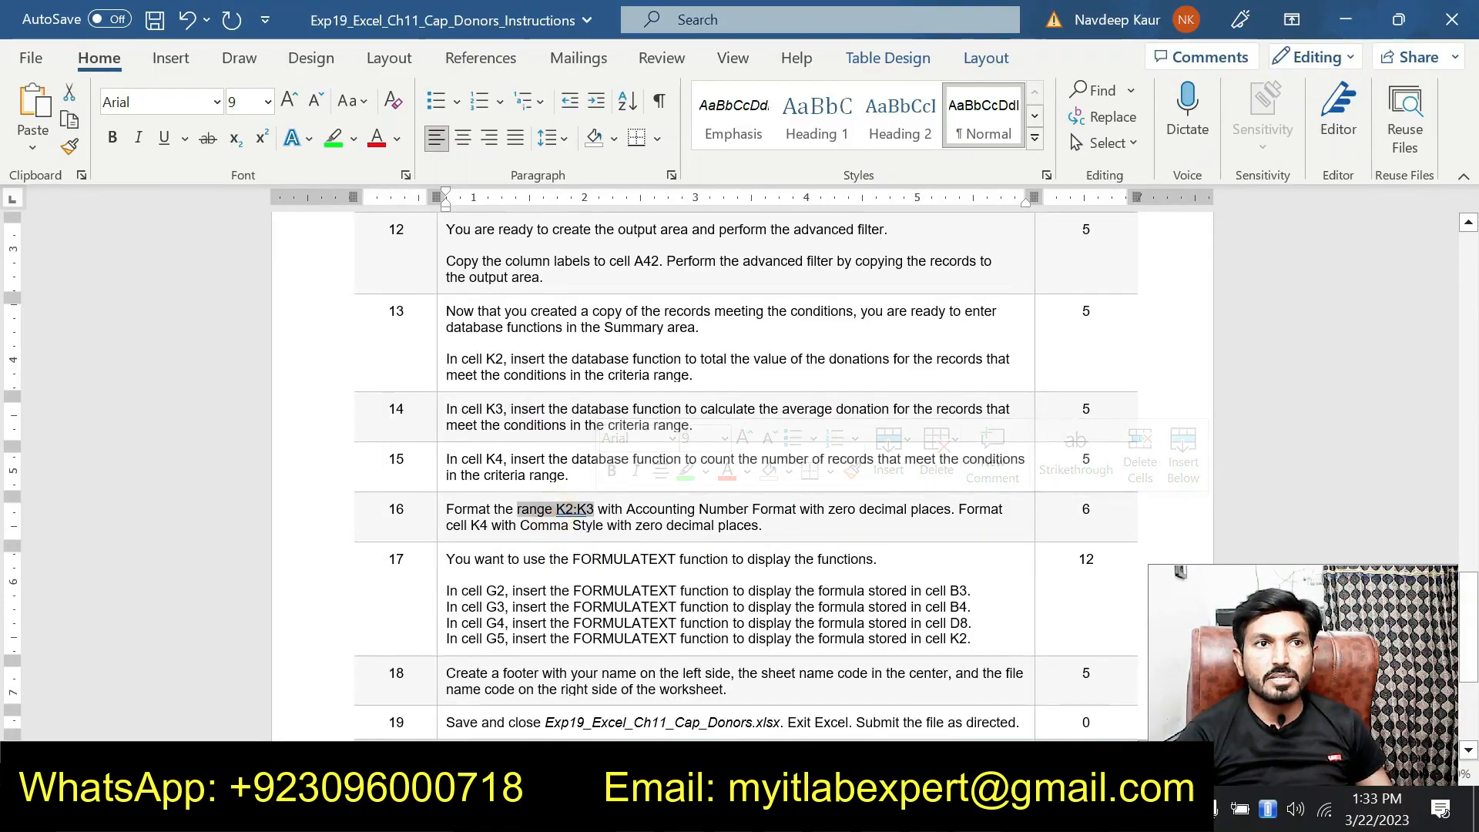
click(582, 639)
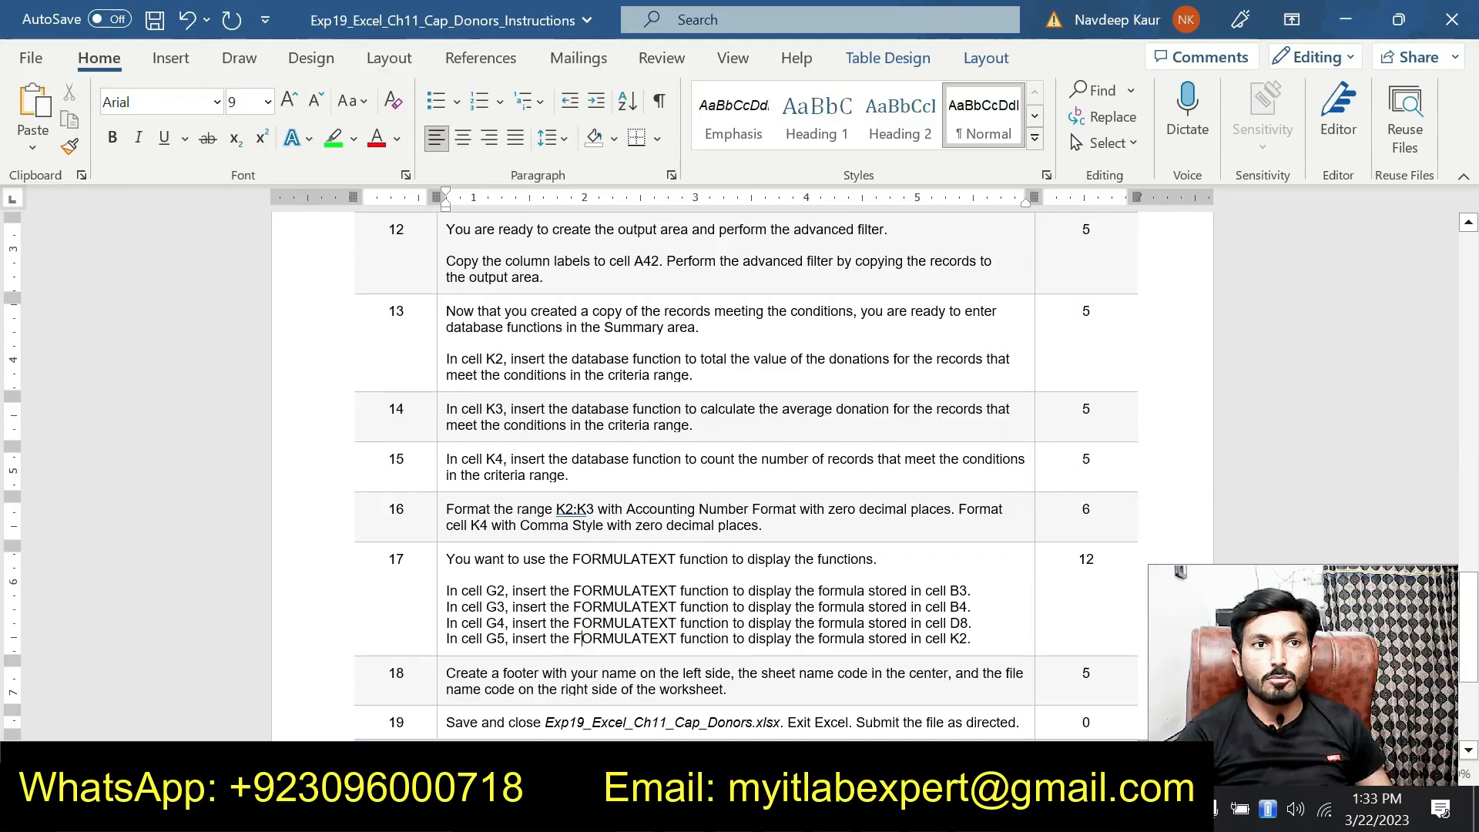
- Look back over the whole instructions document, from the project description through the numbered steps, ending at its title
scroll(606, 602, up, 15)
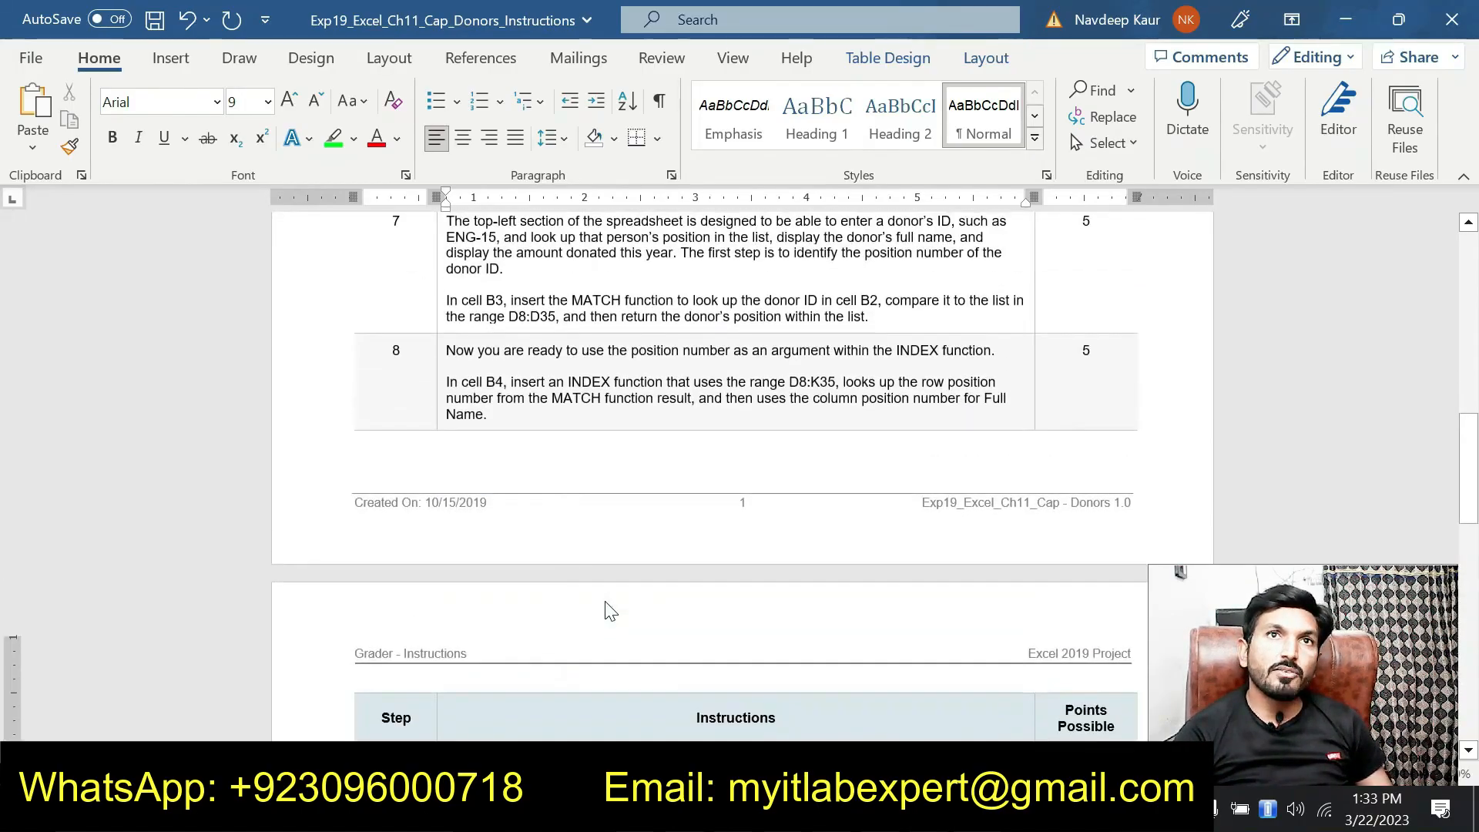
scroll(605, 601, up, 8)
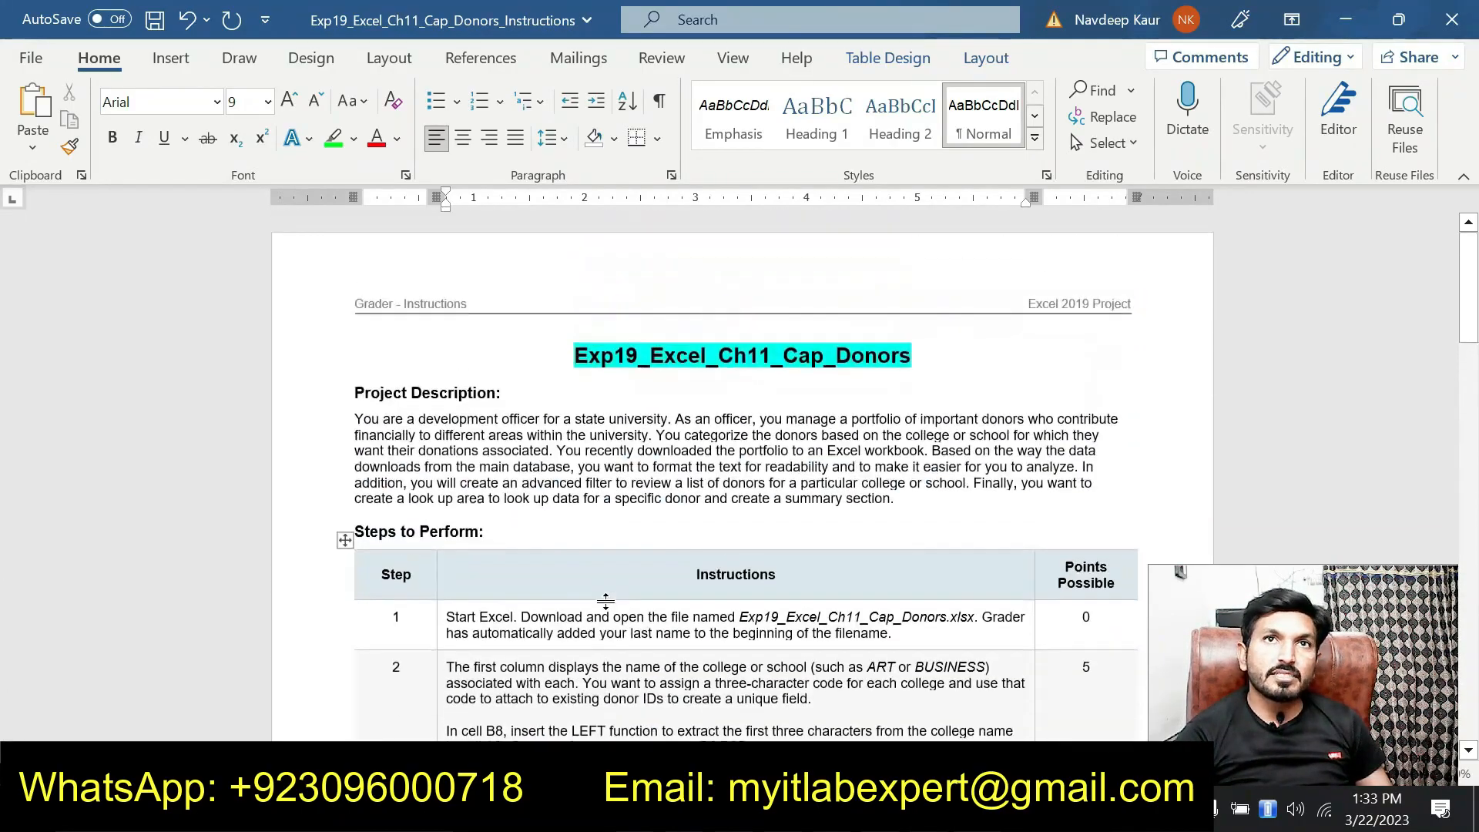
scroll(605, 602, down, 3)
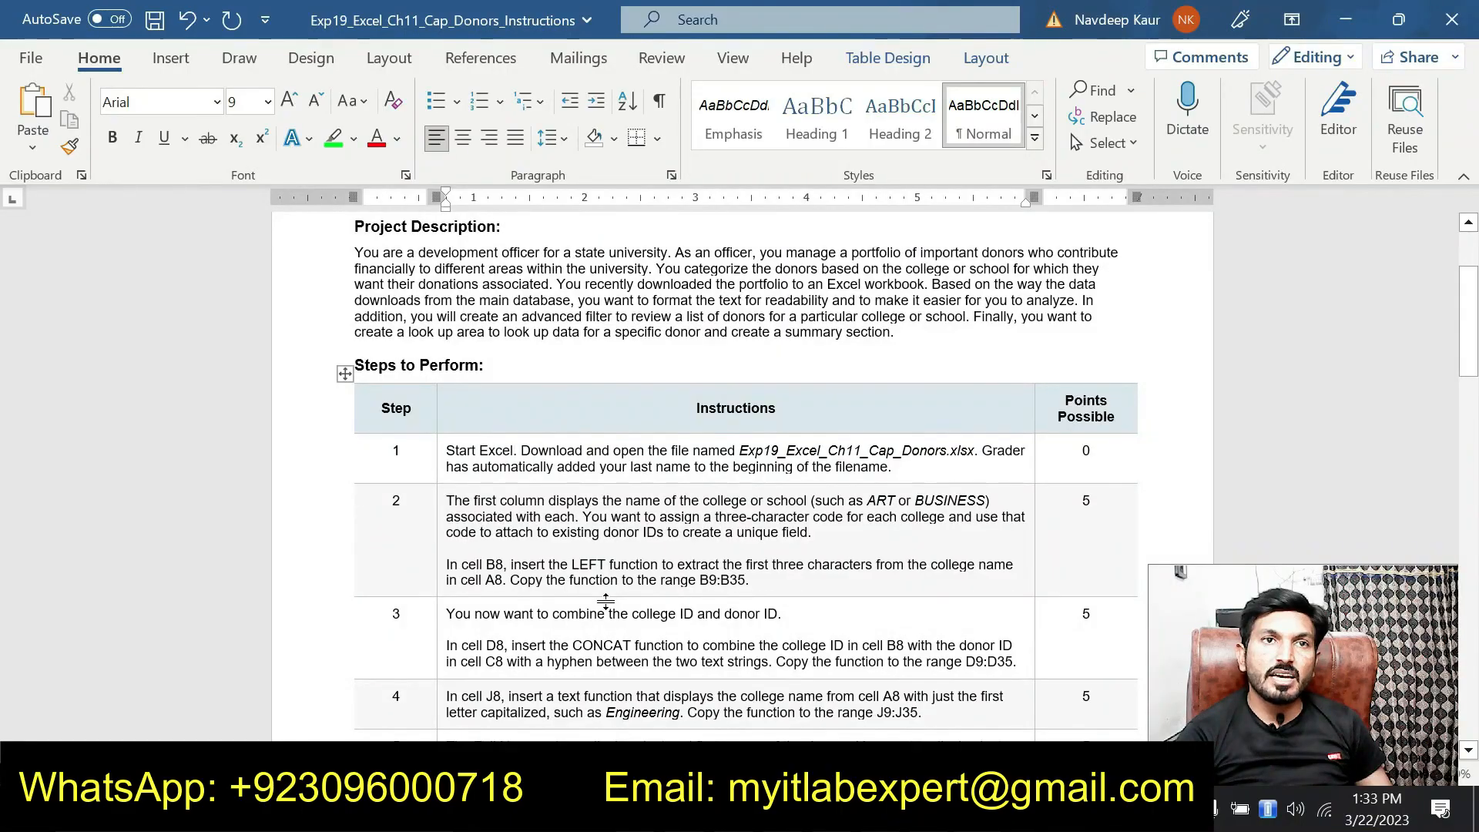
scroll(605, 602, down, 20)
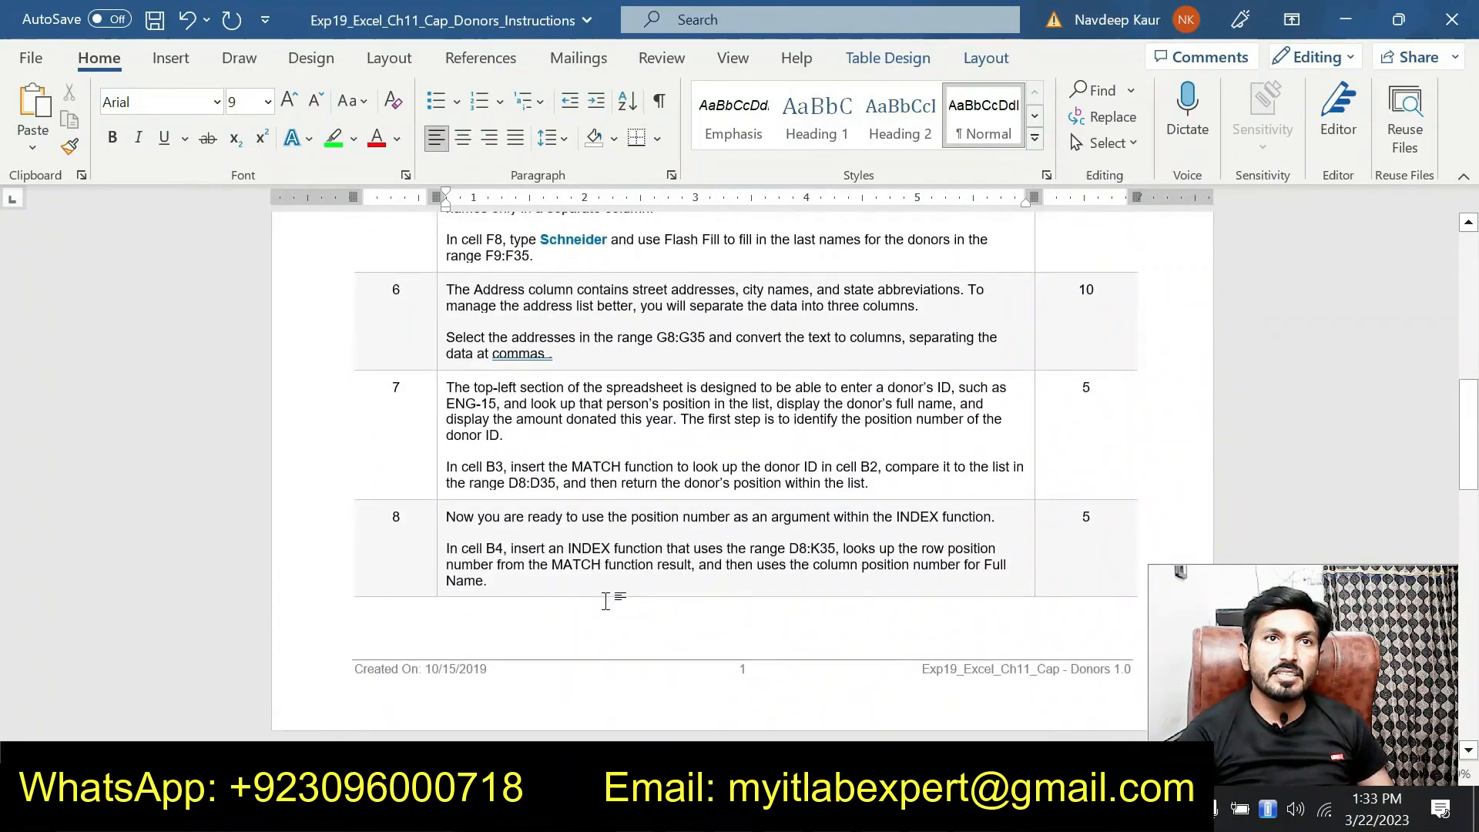
scroll(606, 601, down, 3)
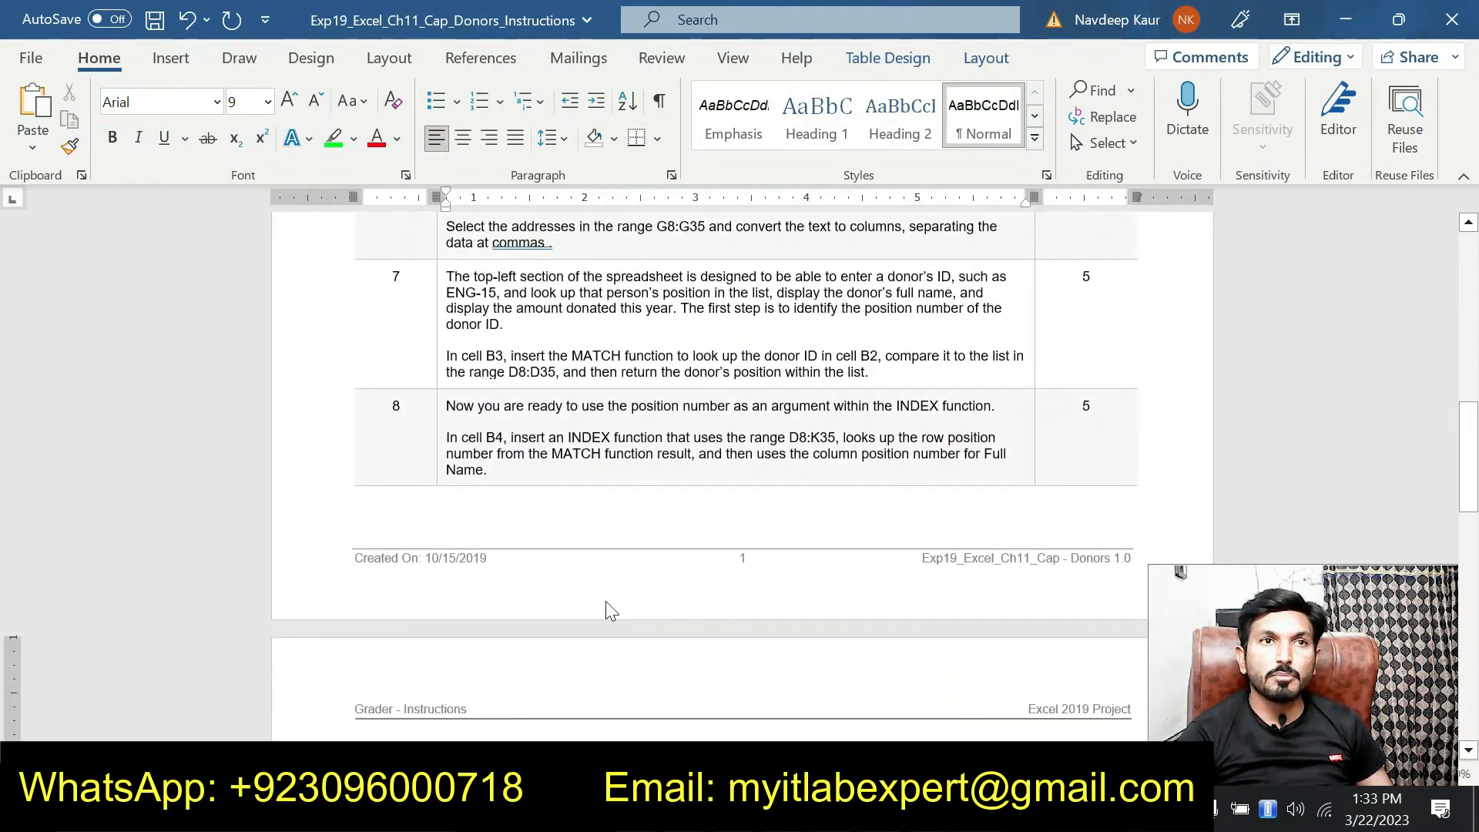
scroll(605, 601, up, 20)
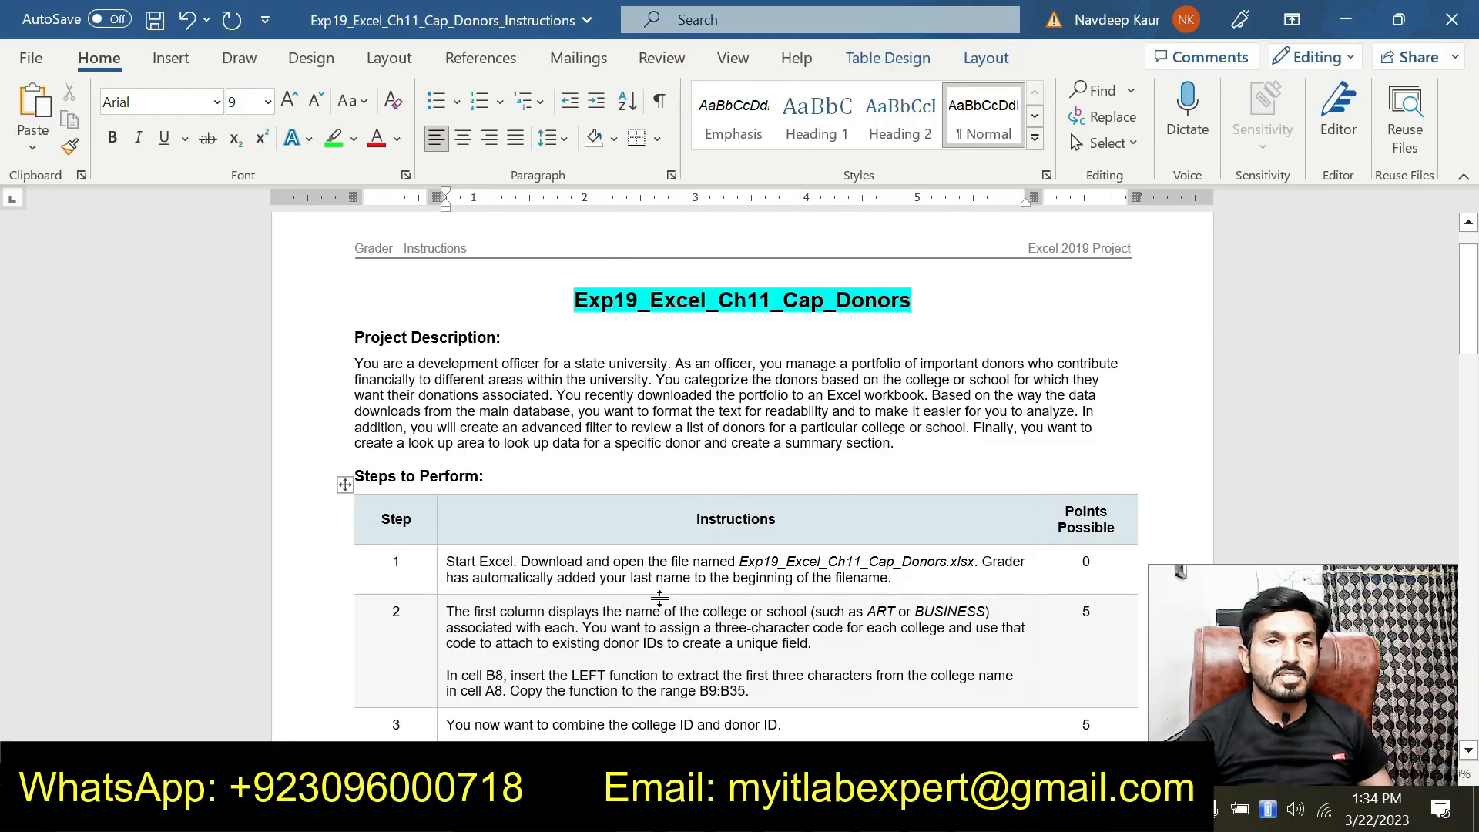
click(904, 443)
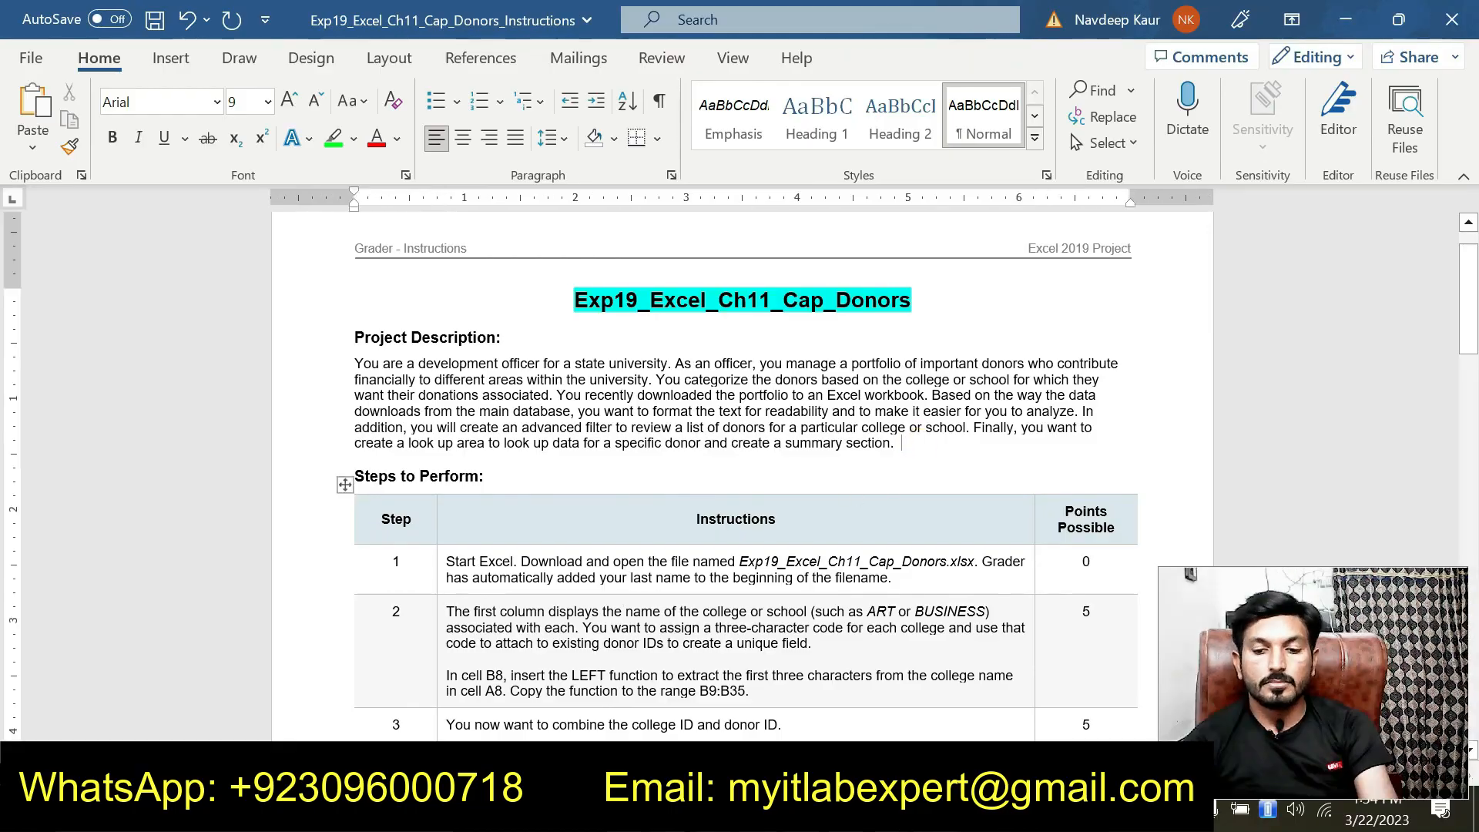
click(721, 579)
scroll(722, 608, down, 10)
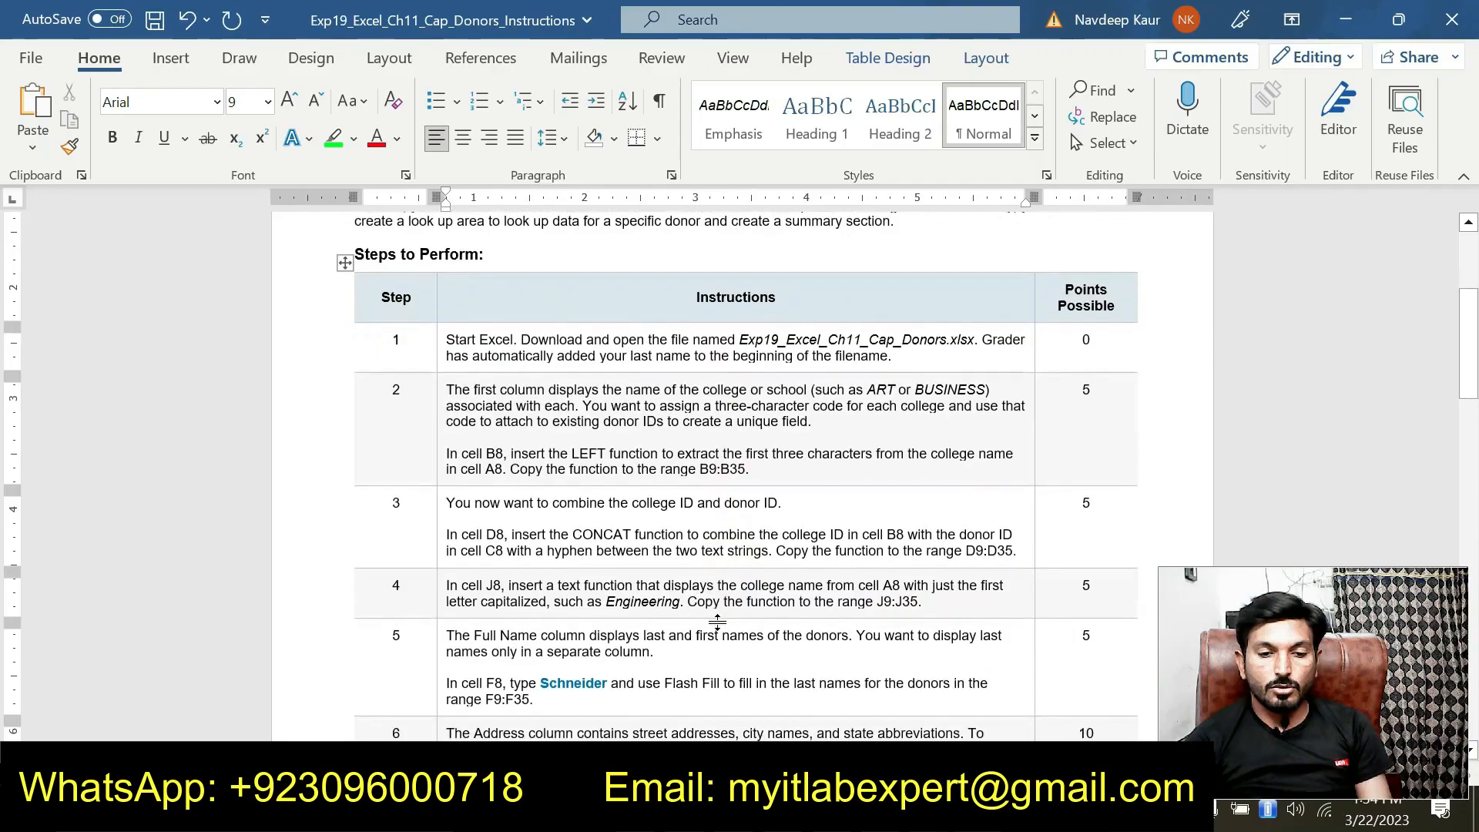
scroll(722, 630, down, 9)
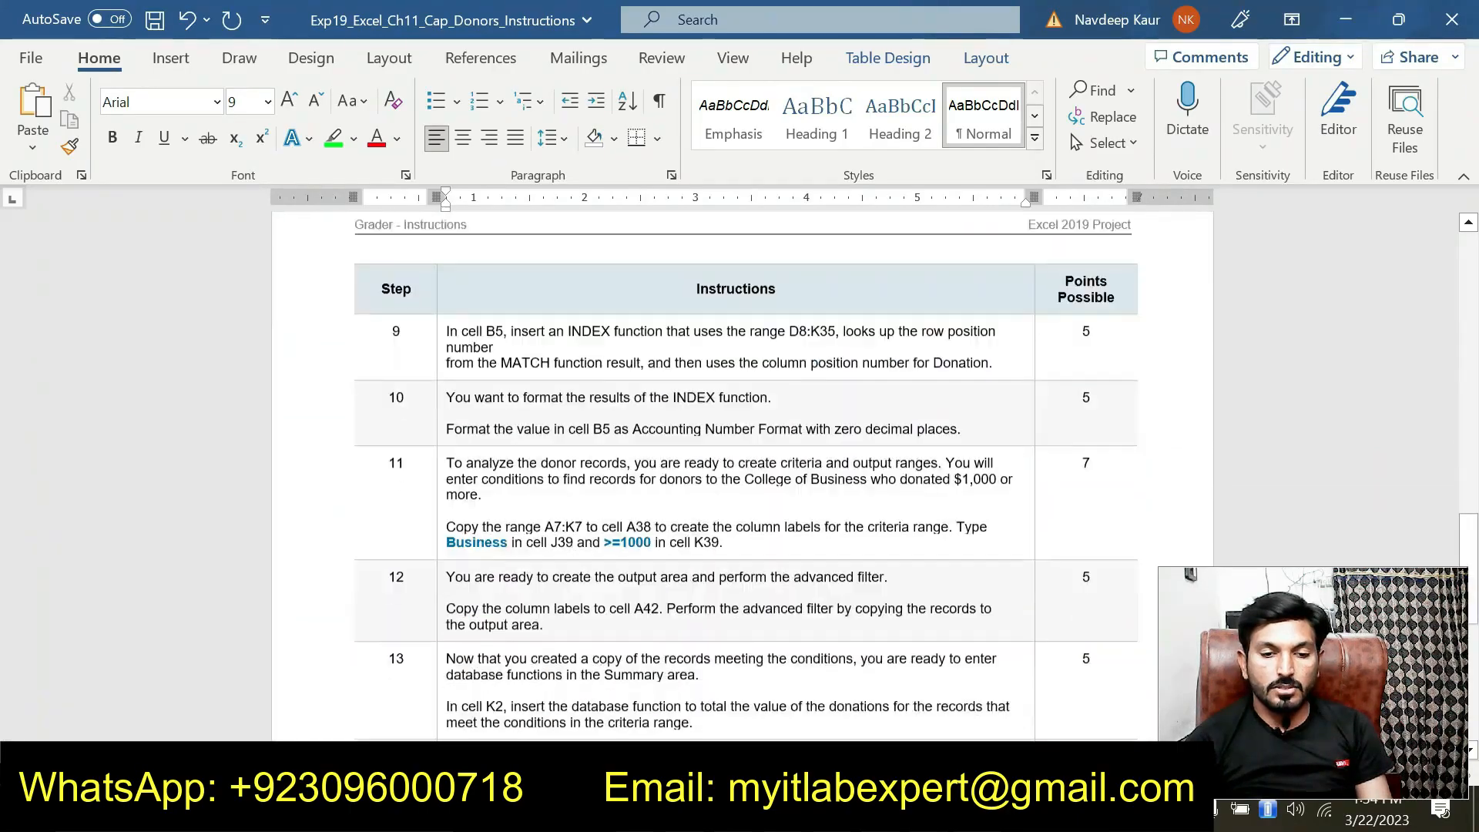
scroll(722, 630, up, 6)
scroll(729, 300, up, 10)
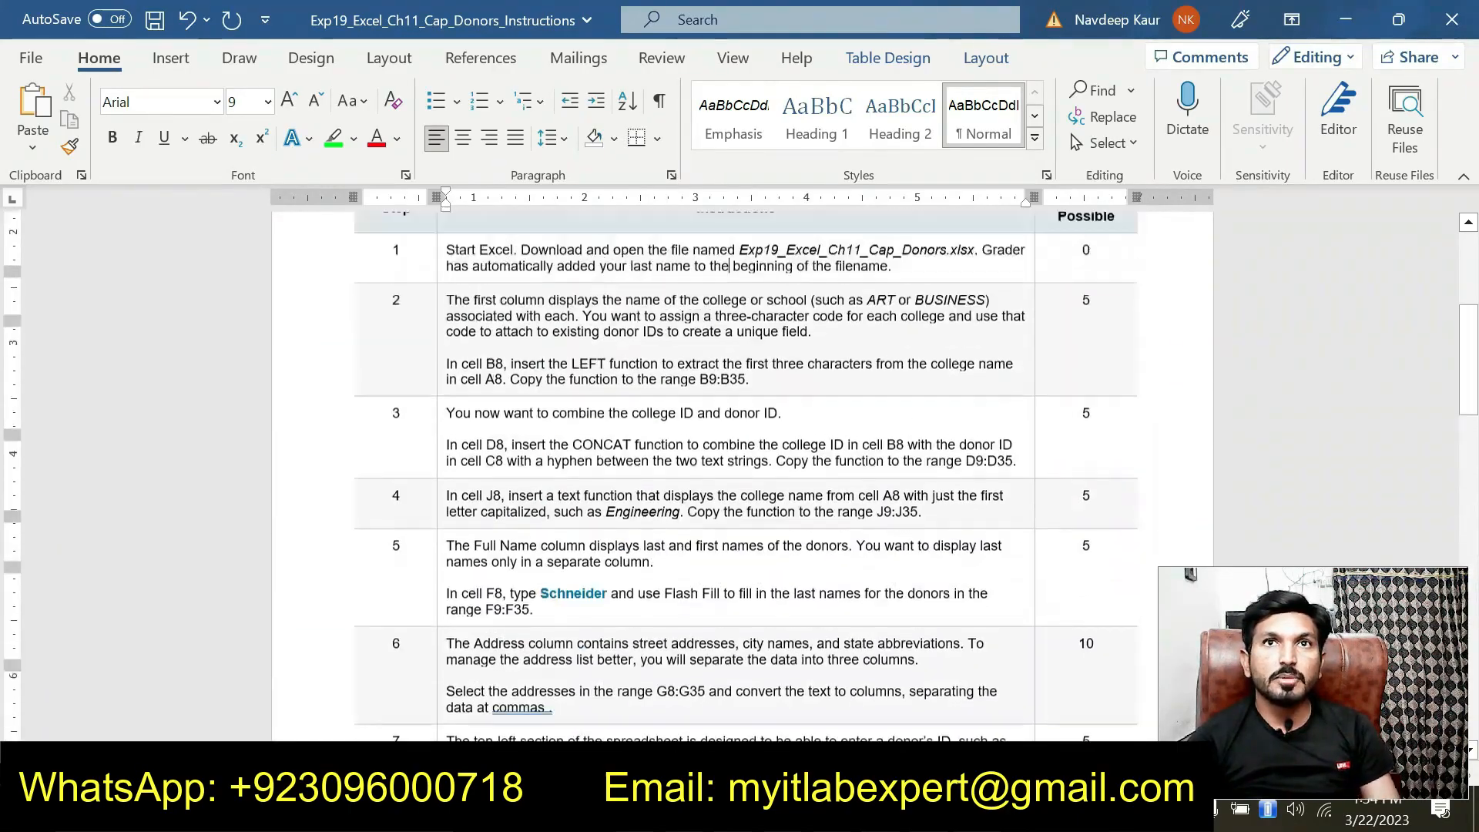
scroll(743, 470, up, 3)
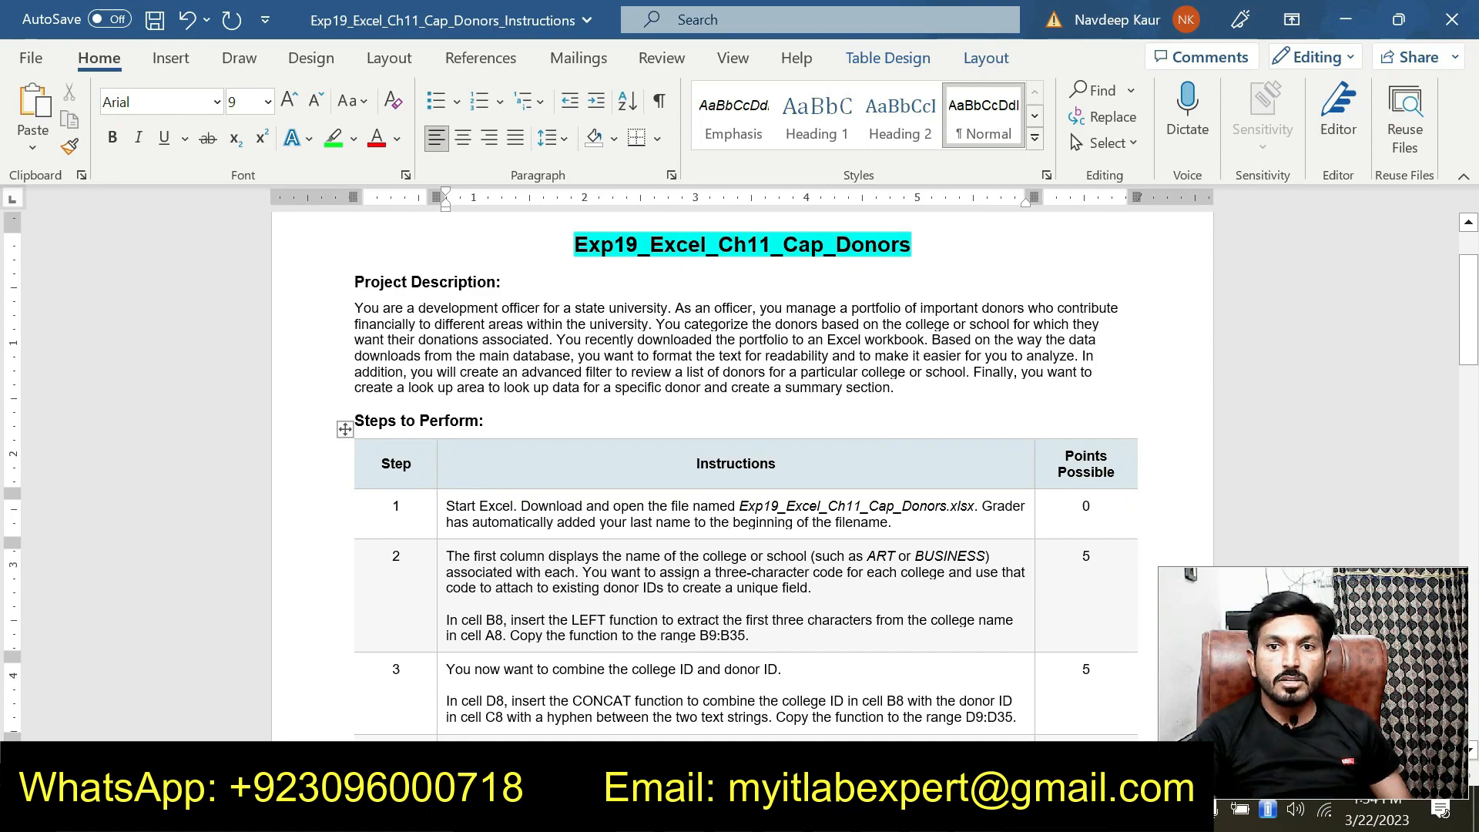
- Switch to the DonorsSolution workbook in Excel and review the filtered Business donor records below the criteria range
mouse_move(828, 720)
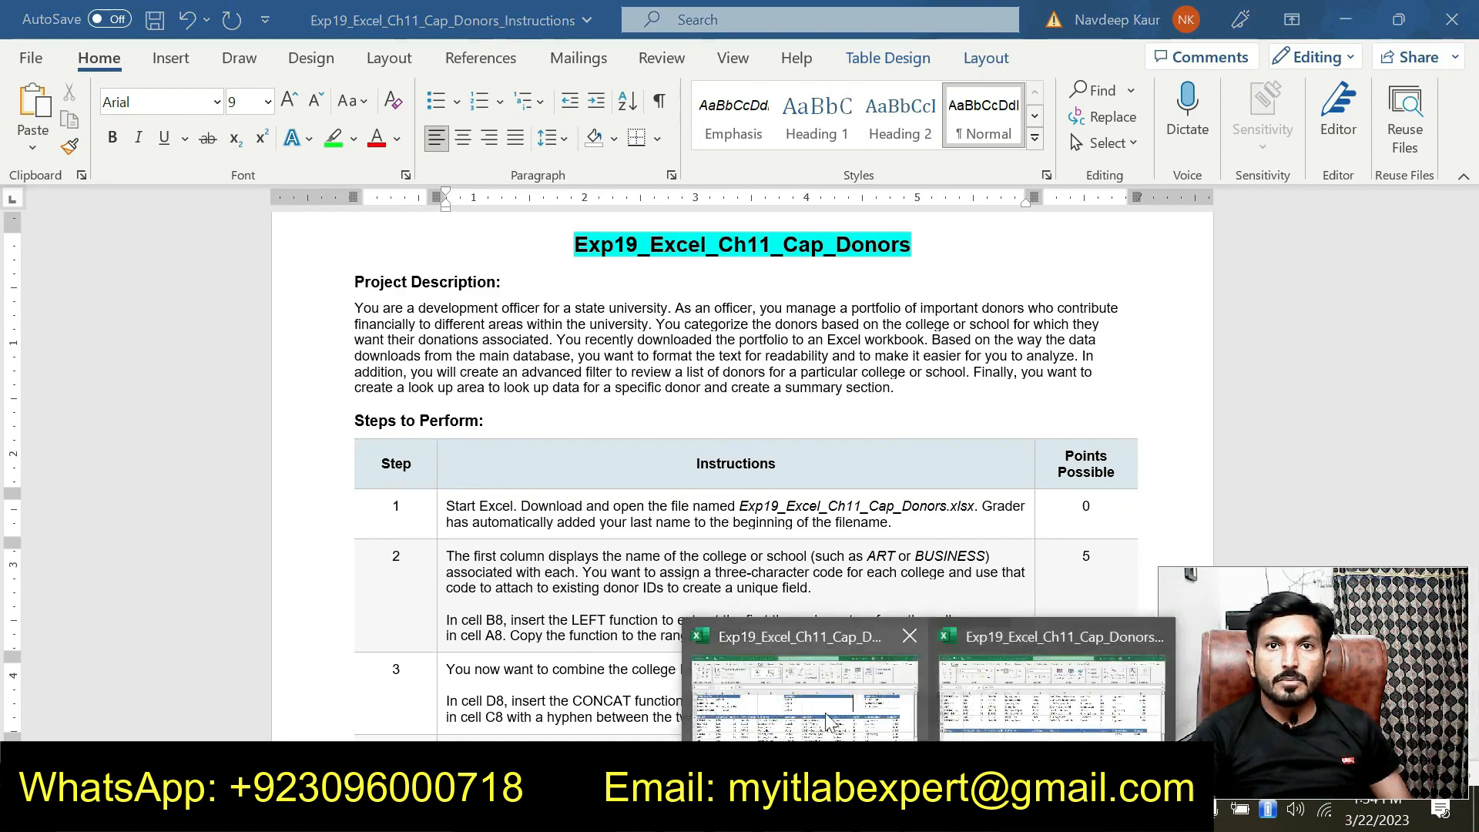
click(860, 676)
scroll(734, 588, down, 1)
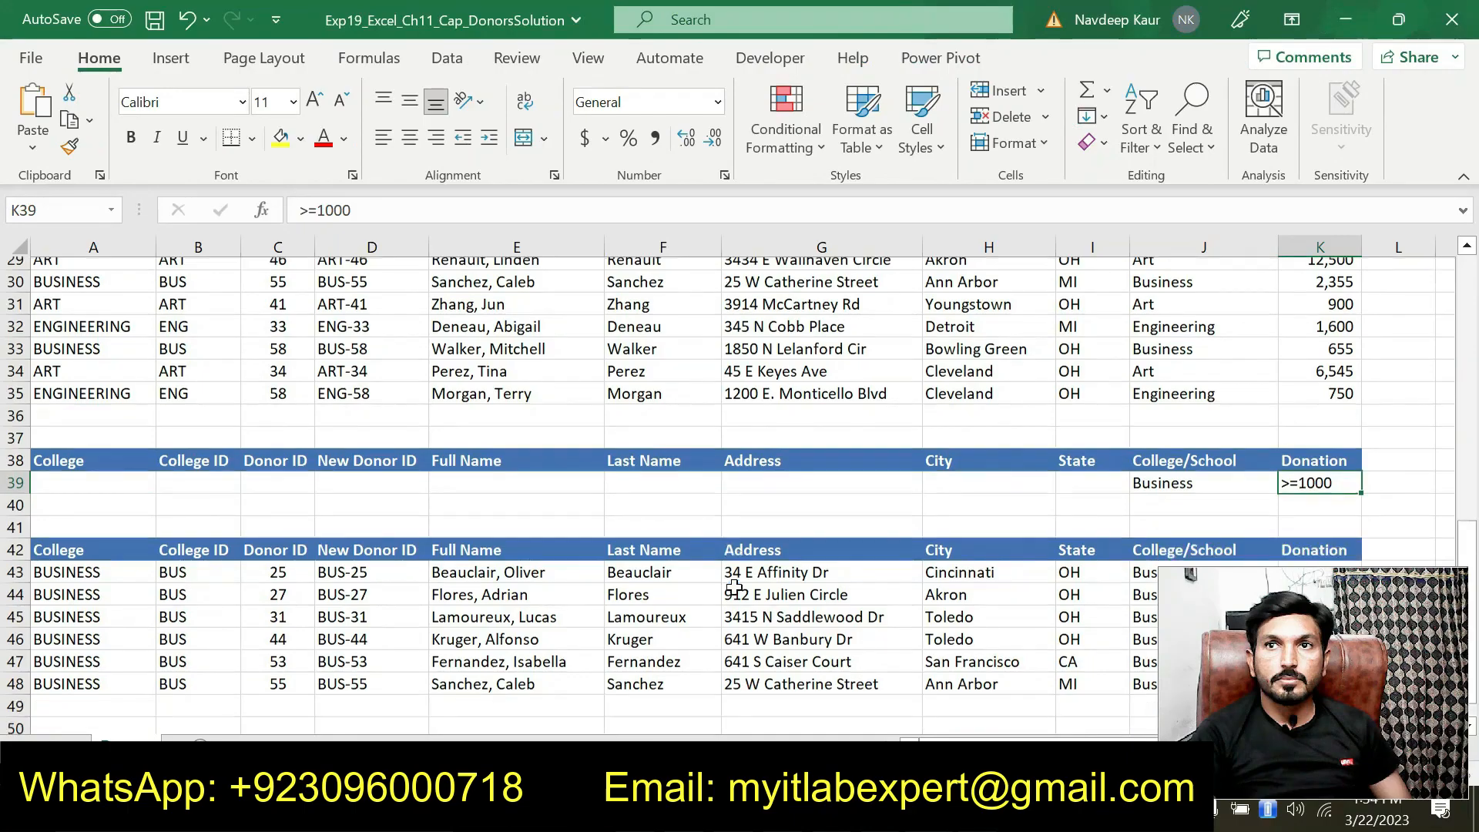
scroll(734, 588, down, 4)
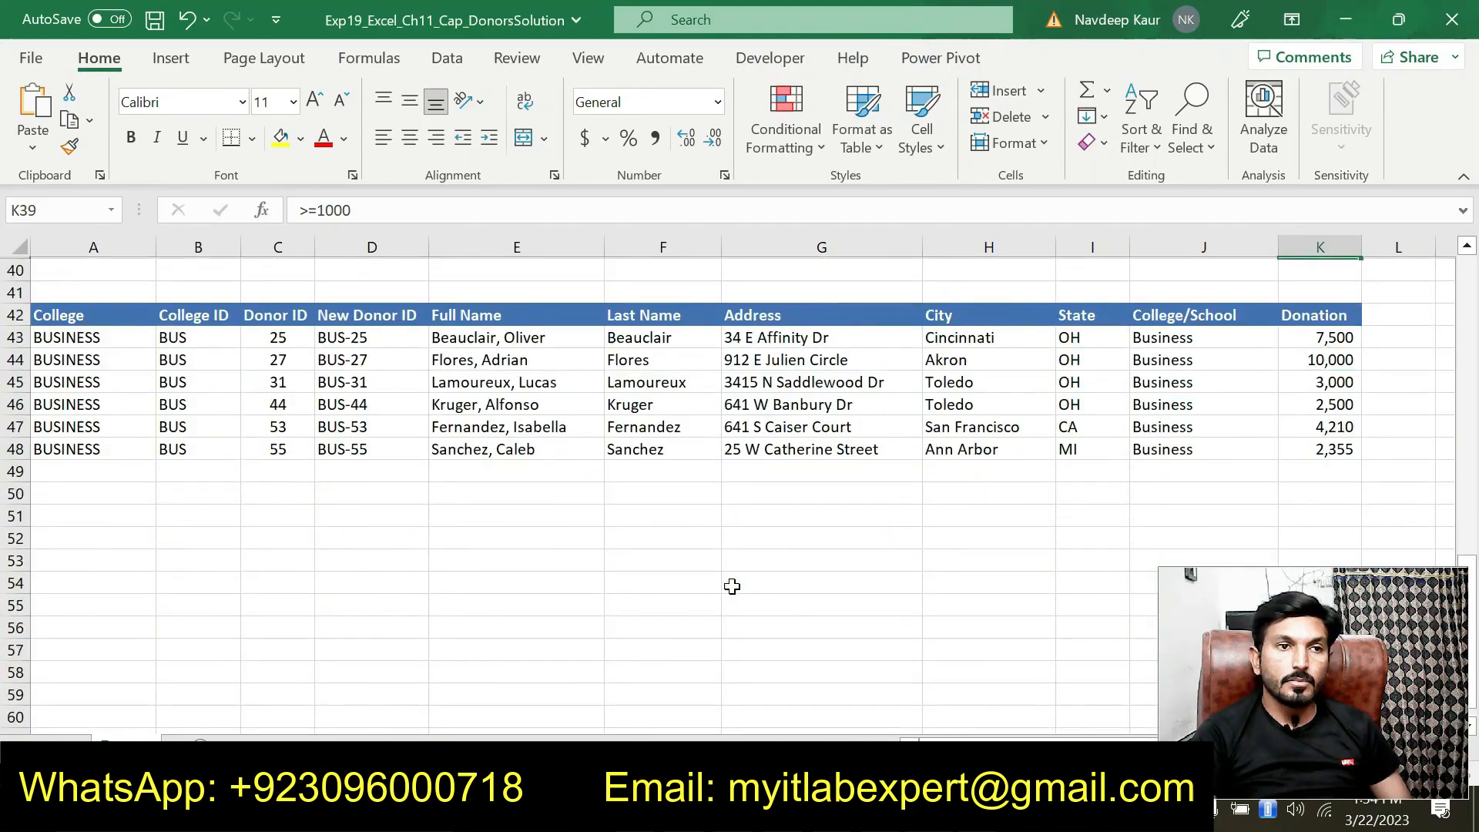
click(732, 586)
click(490, 590)
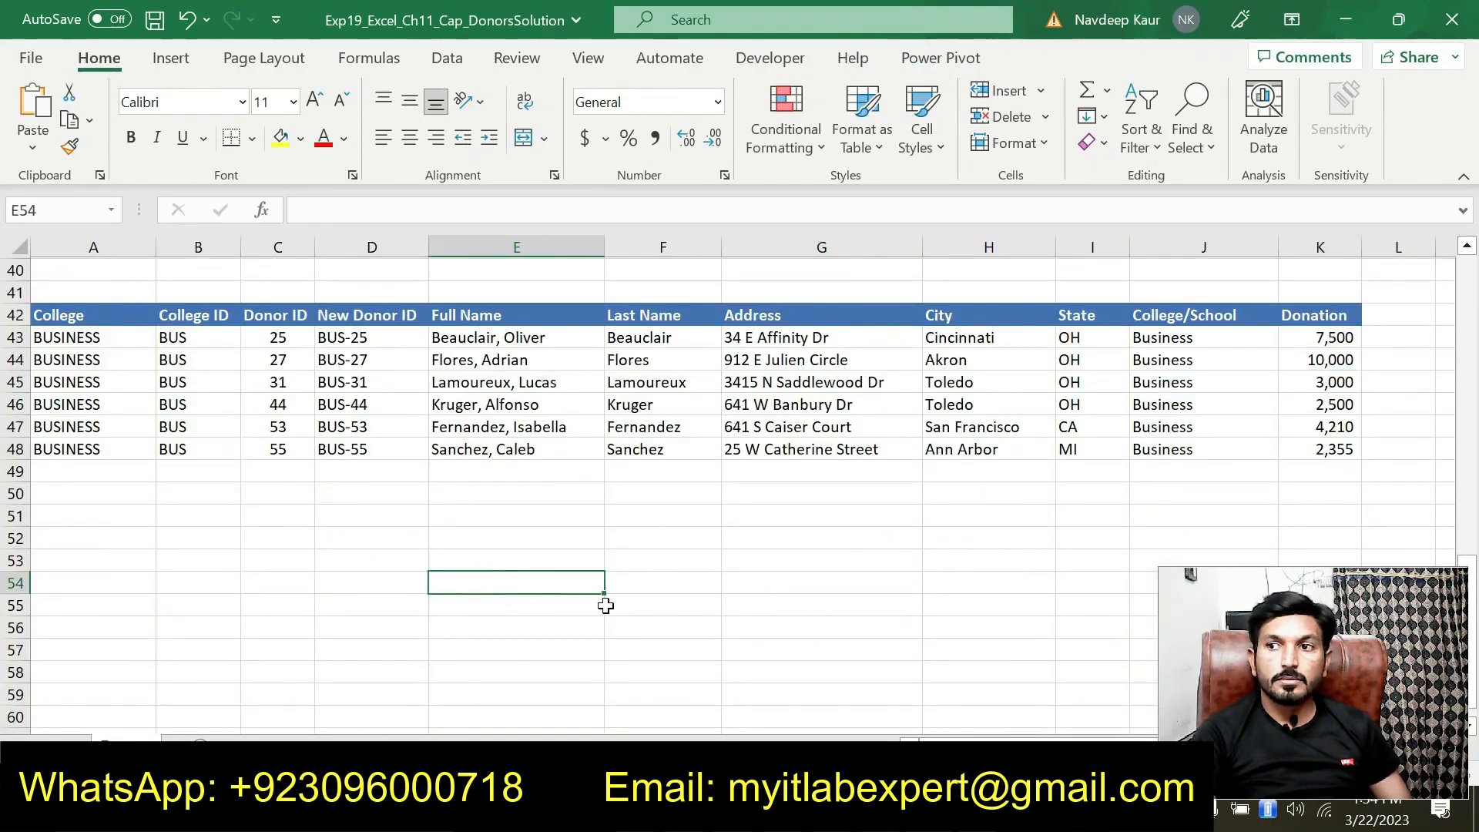
click(683, 568)
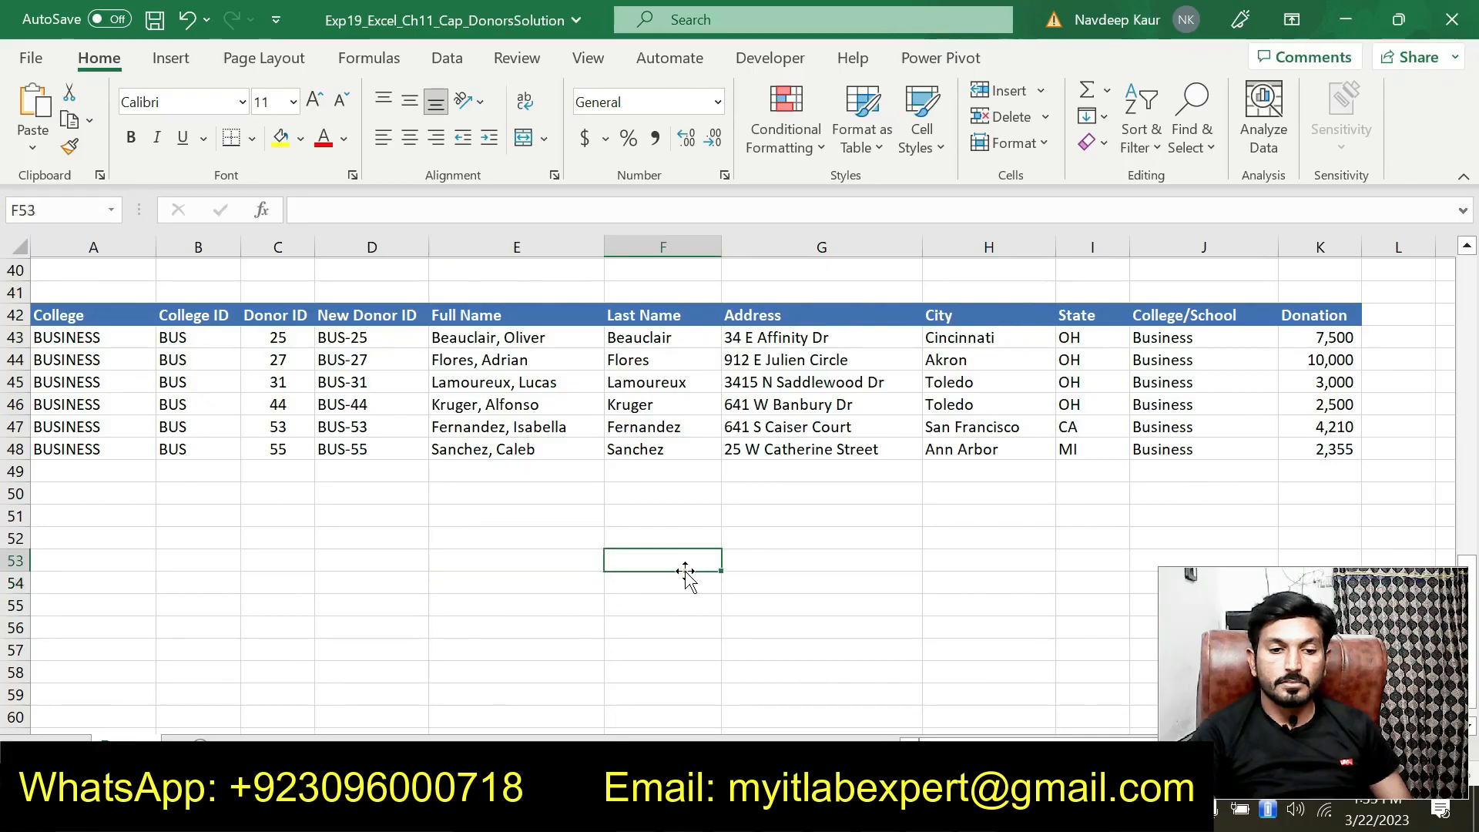
click(506, 608)
click(538, 579)
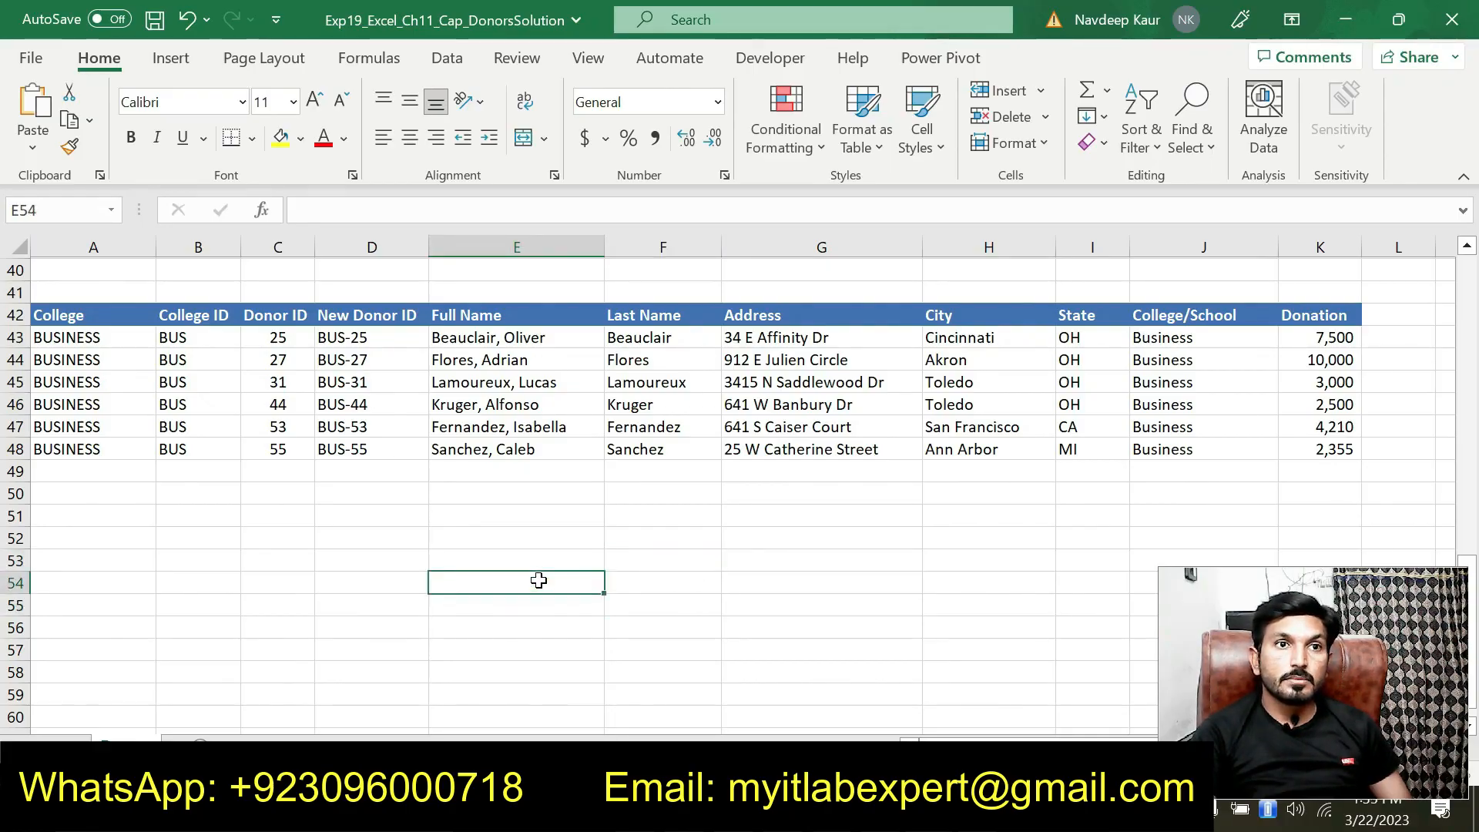
click(546, 560)
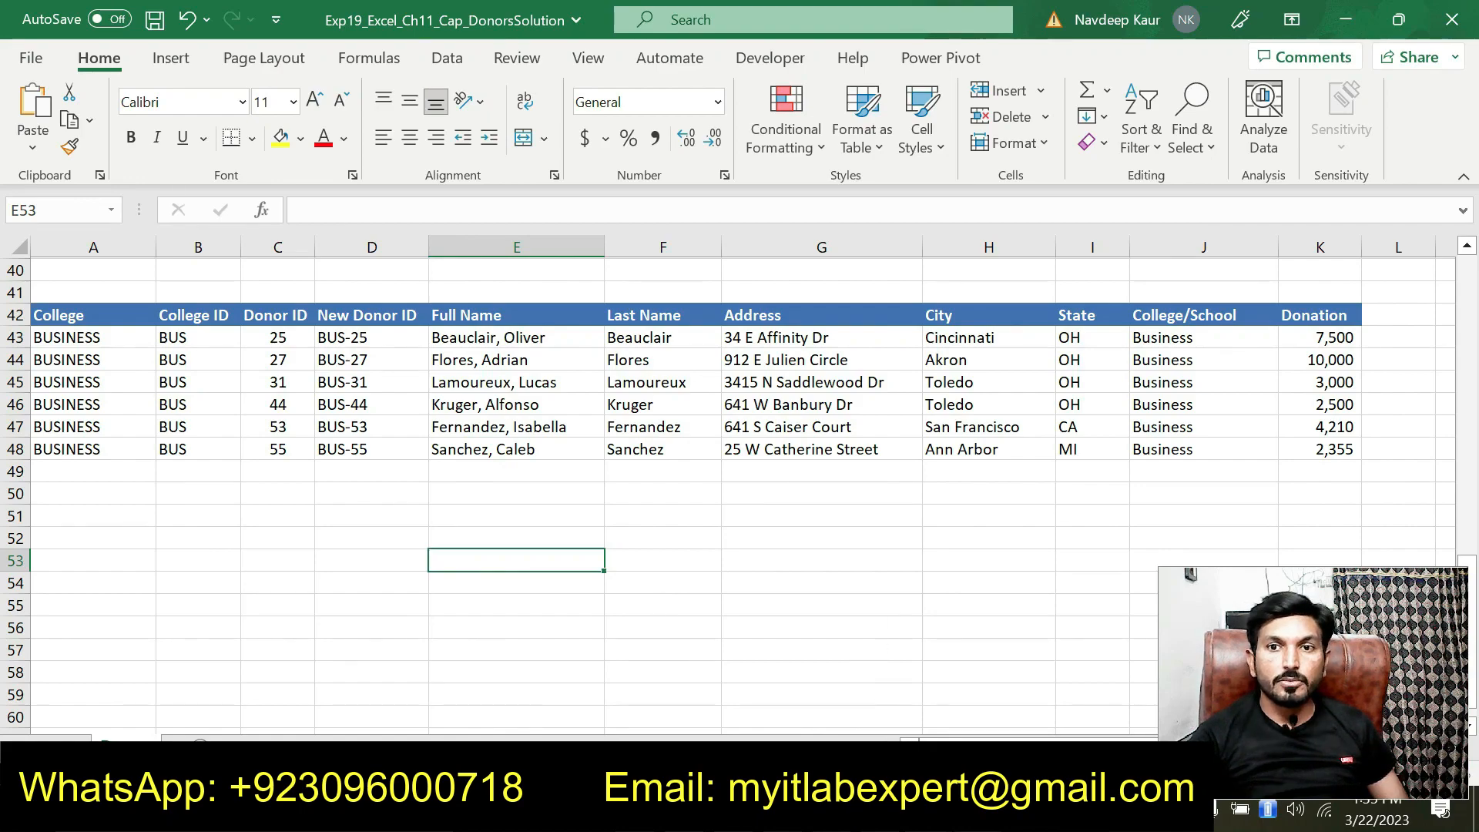
- Switch back to the Word instructions and skim the numbered steps down the document, ending back at the project title
key(alt+Tab)
scroll(730, 633, down, 5)
scroll(734, 594, up, 4)
scroll(734, 593, down, 3)
scroll(734, 594, up, 3)
scroll(733, 594, up, 1)
scroll(733, 593, down, 4)
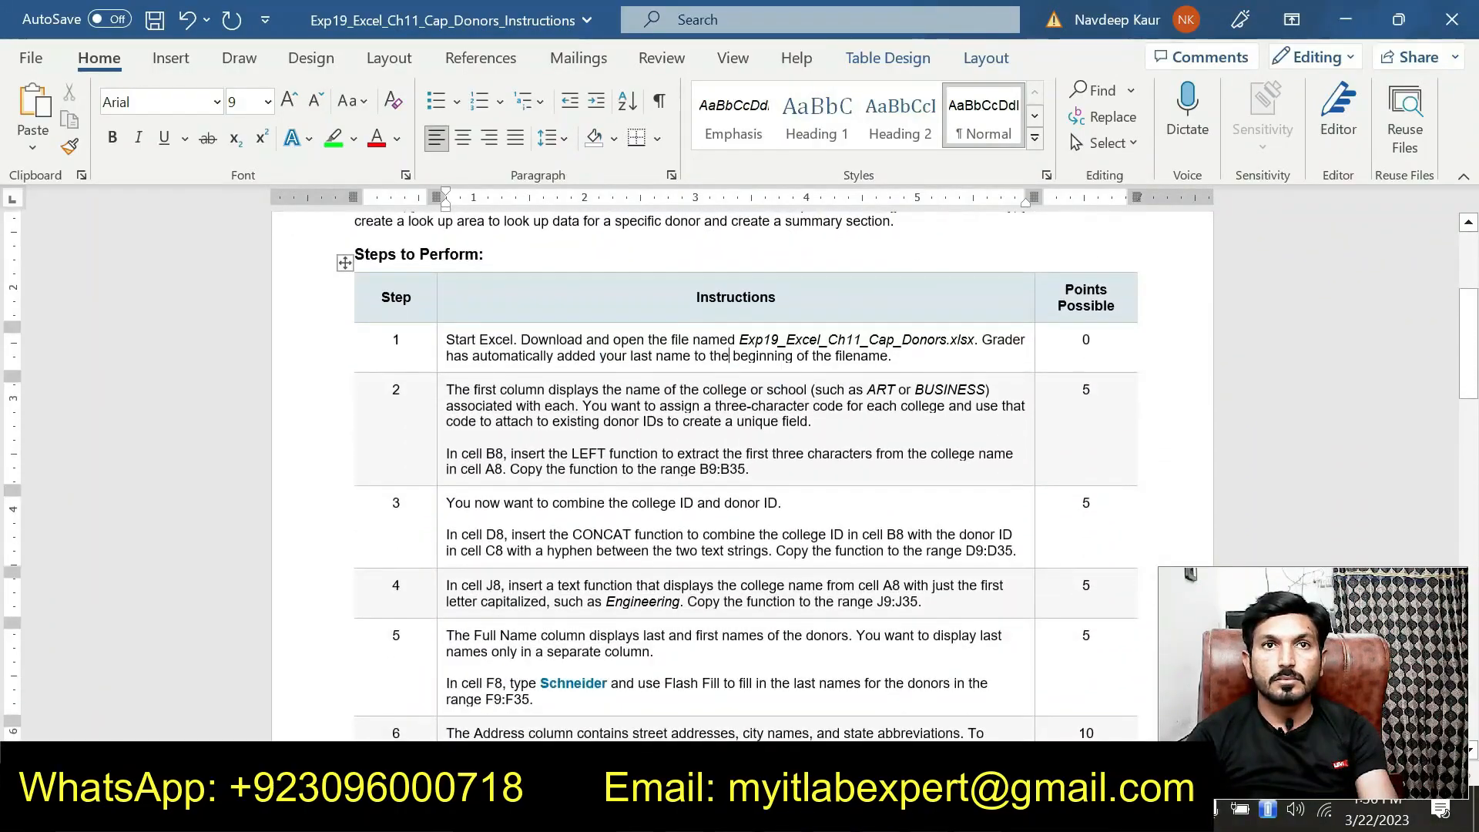
scroll(733, 594, down, 15)
scroll(733, 594, down, 7)
scroll(733, 594, up, 4)
scroll(730, 375, up, 15)
scroll(729, 375, up, 5)
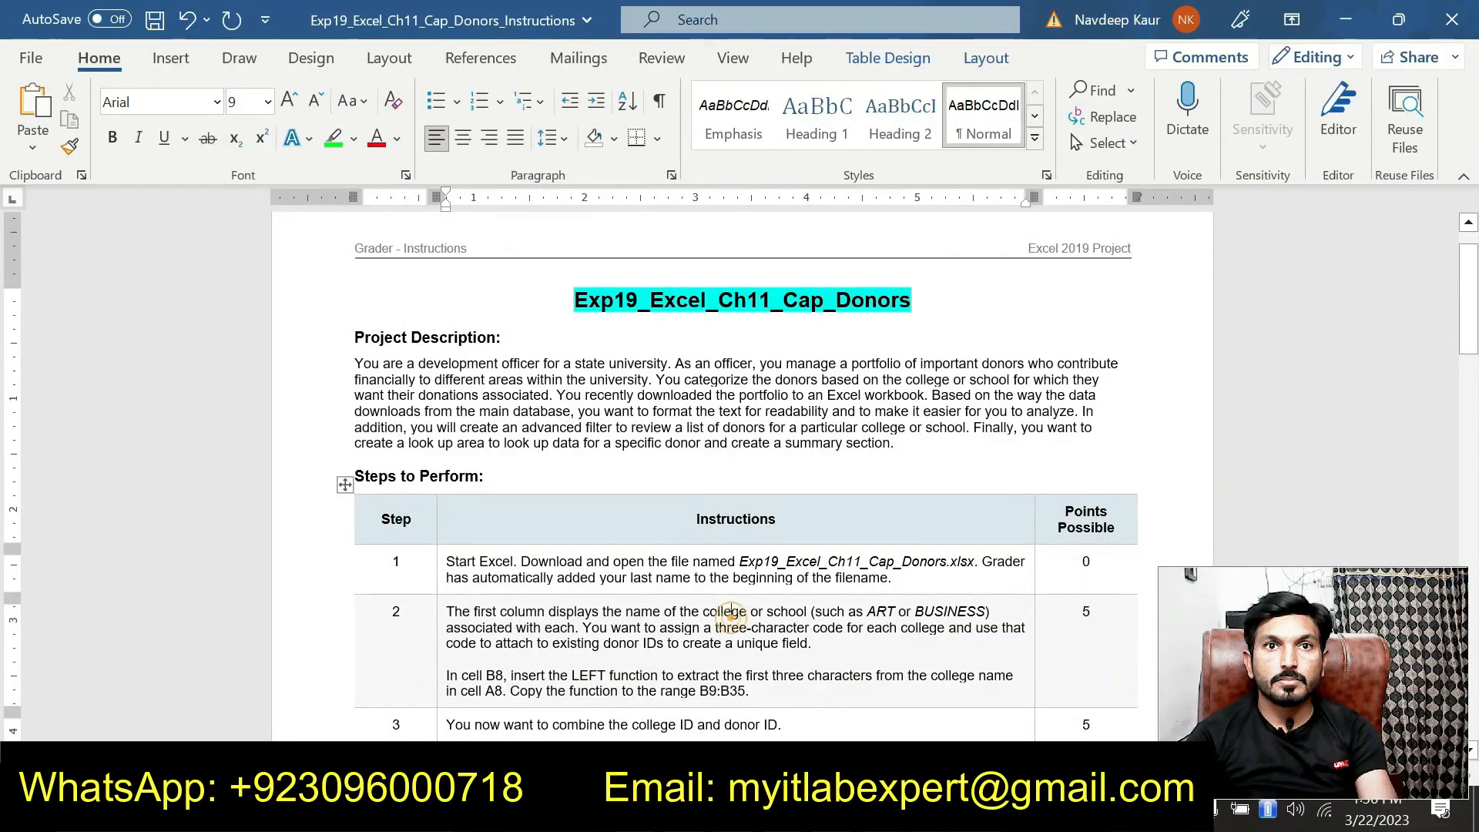